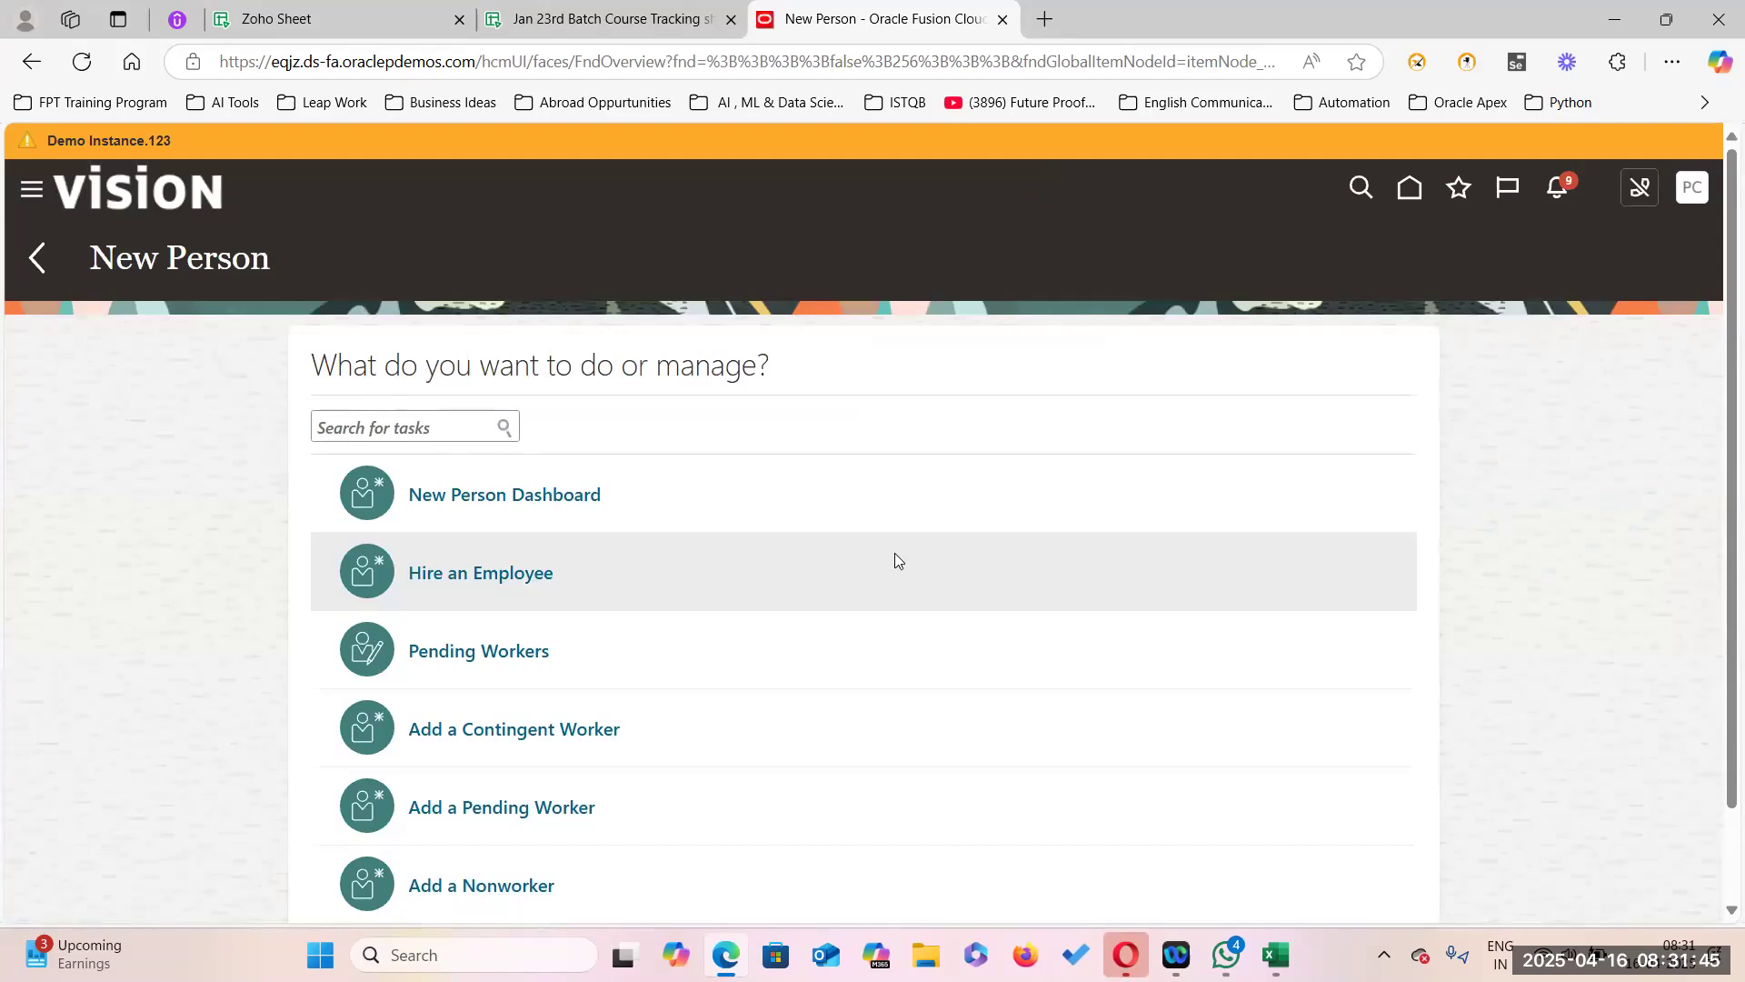
Start a new hire with reason Hire to fill vacant position and legal employer US1 Legal Entity.
left_click(477, 574)
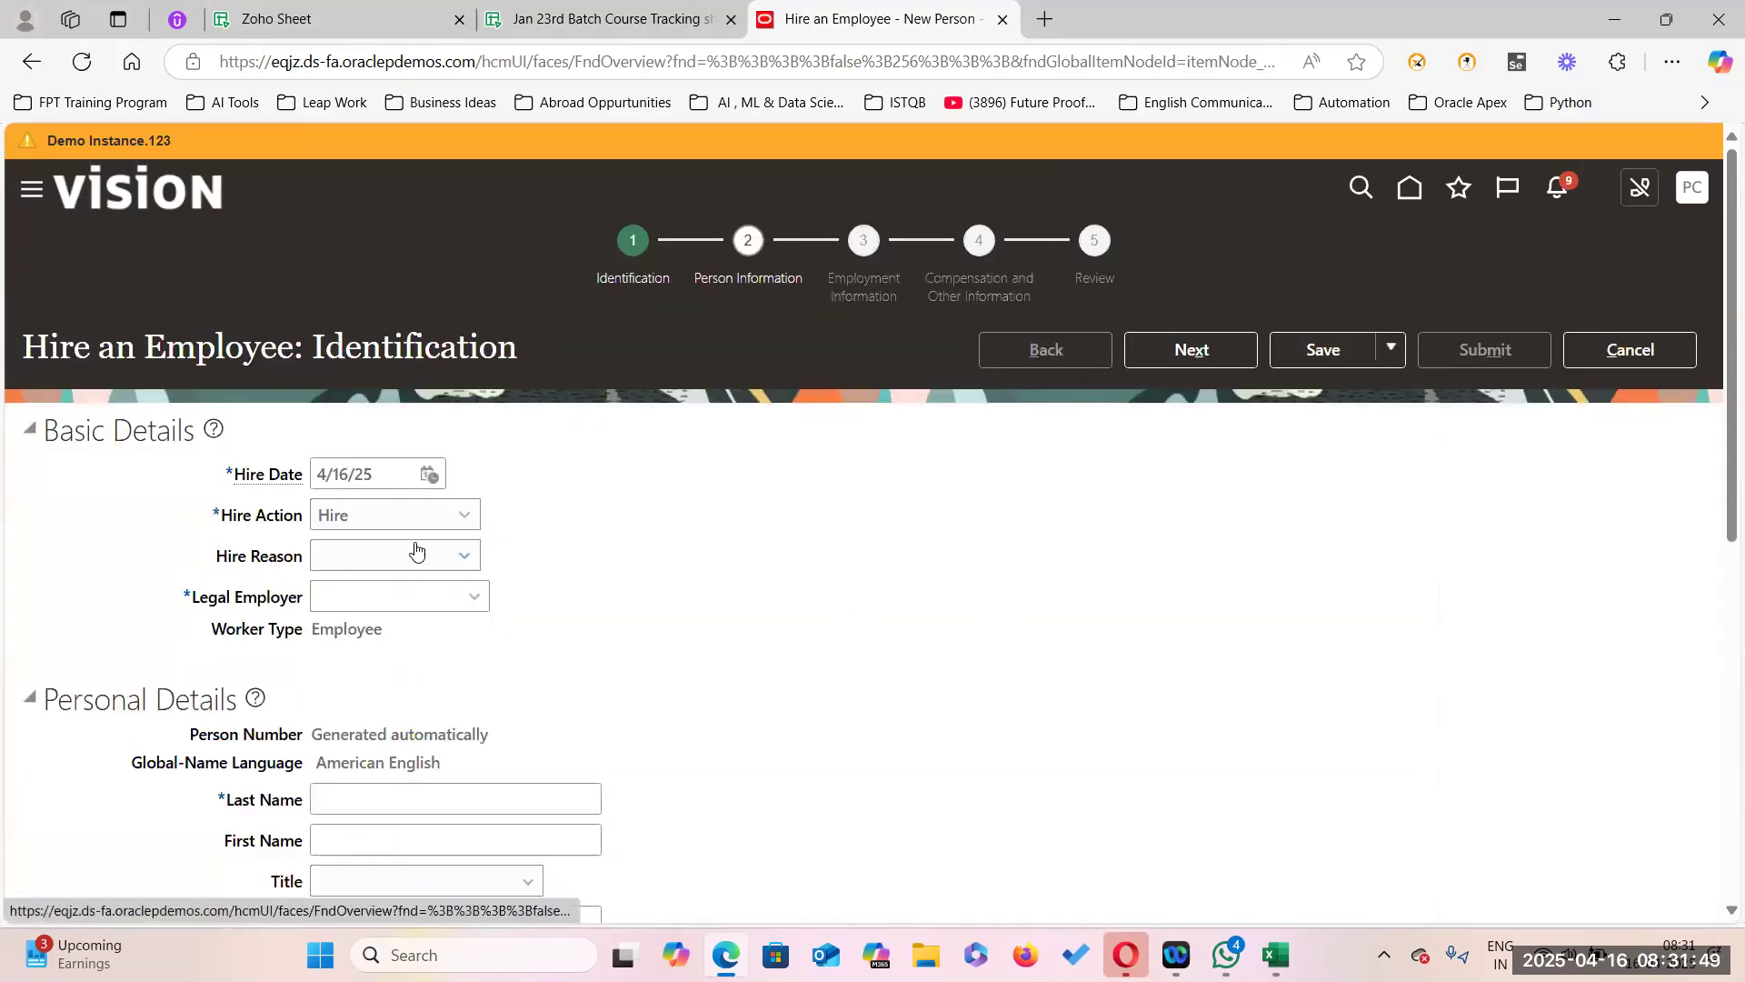
scroll(670, 607, "down", 2)
scroll(662, 614, "up", 1)
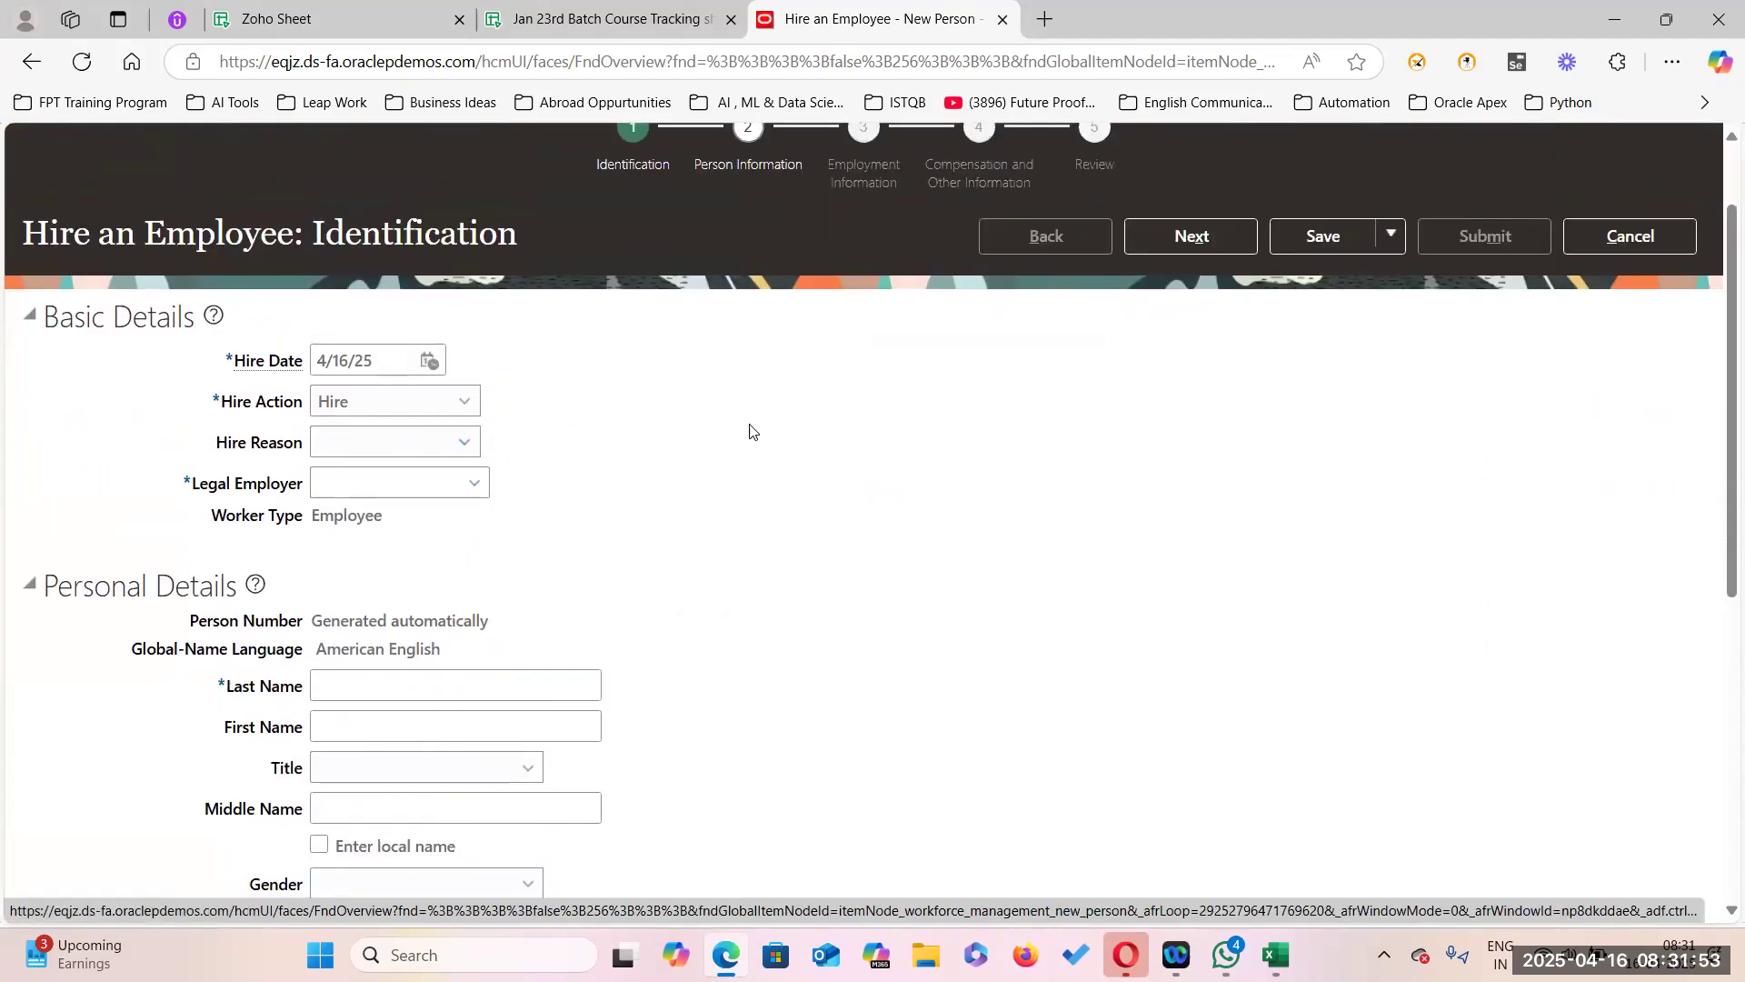
left_click(463, 442)
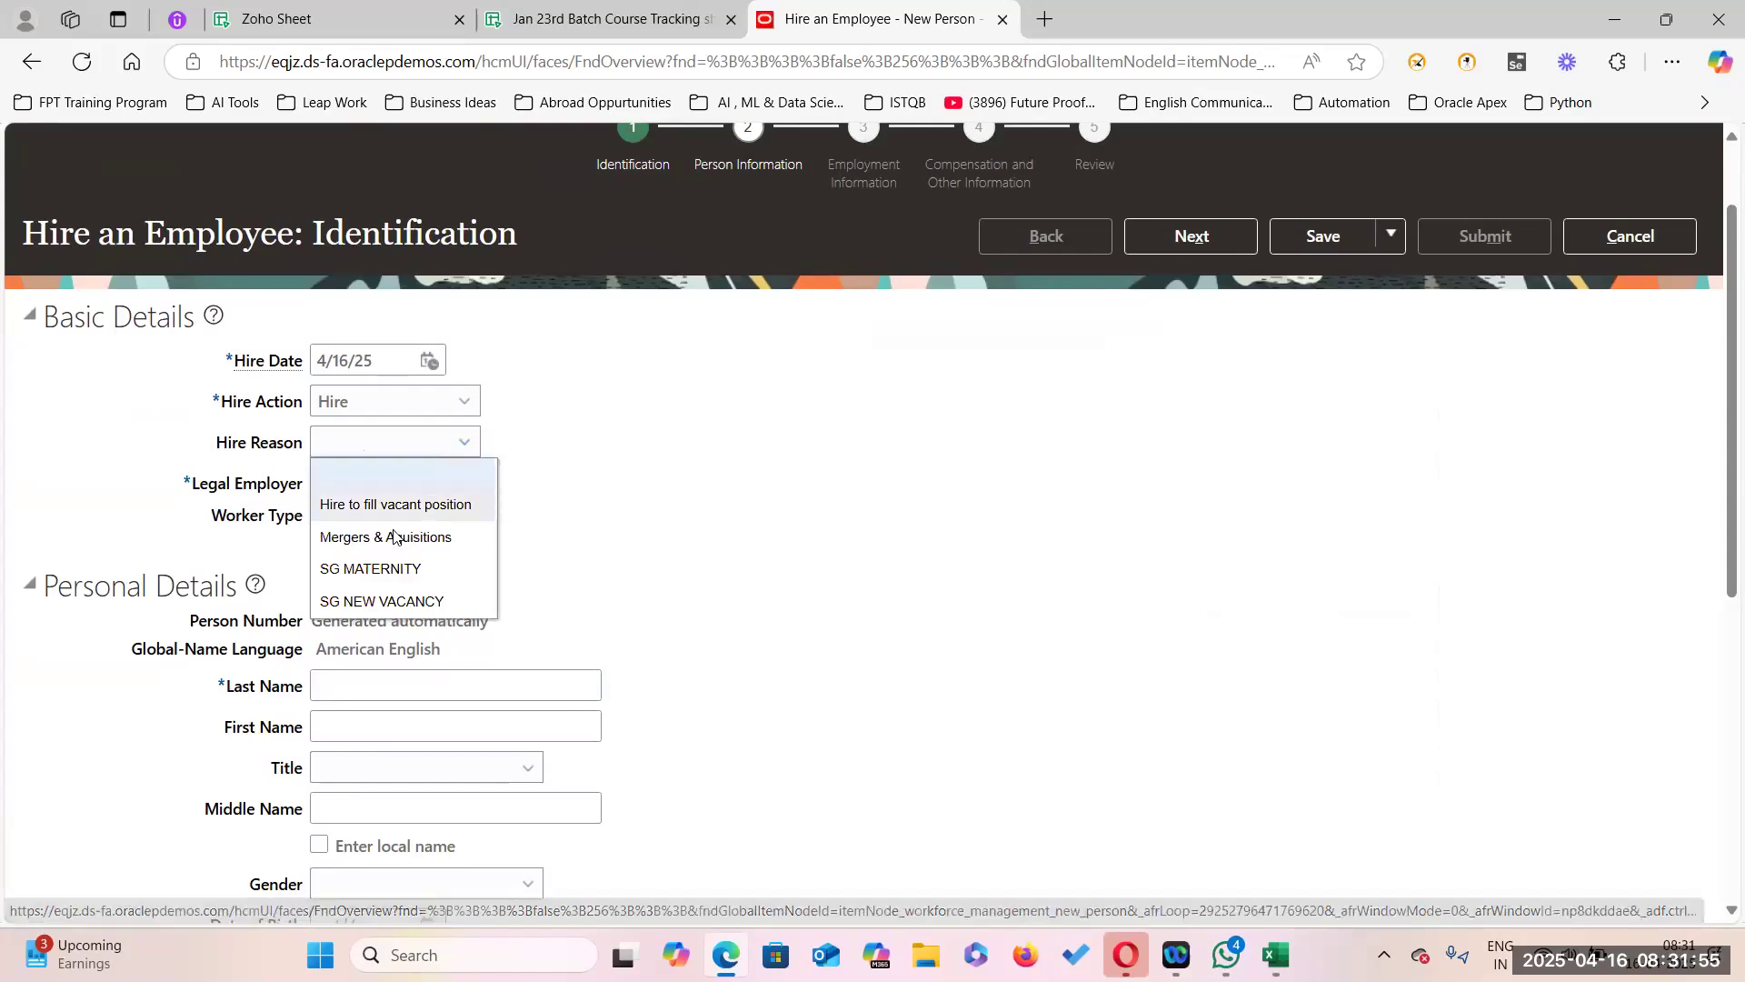
left_click(424, 505)
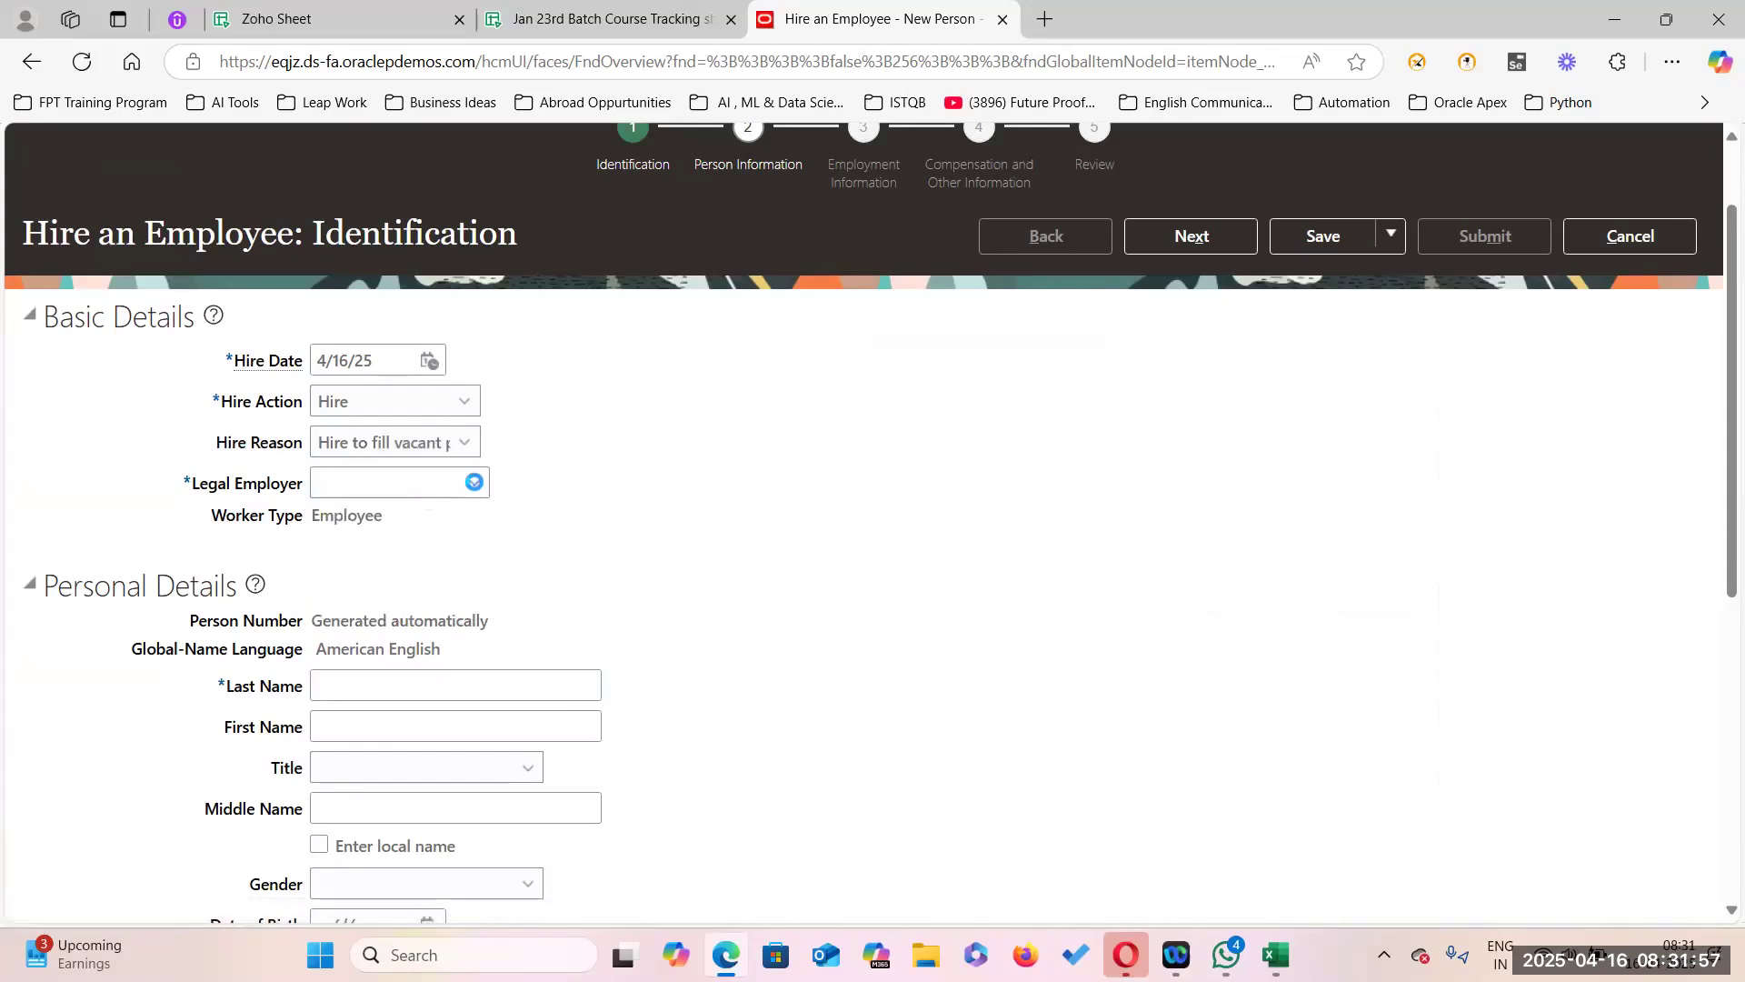
left_click(473, 482)
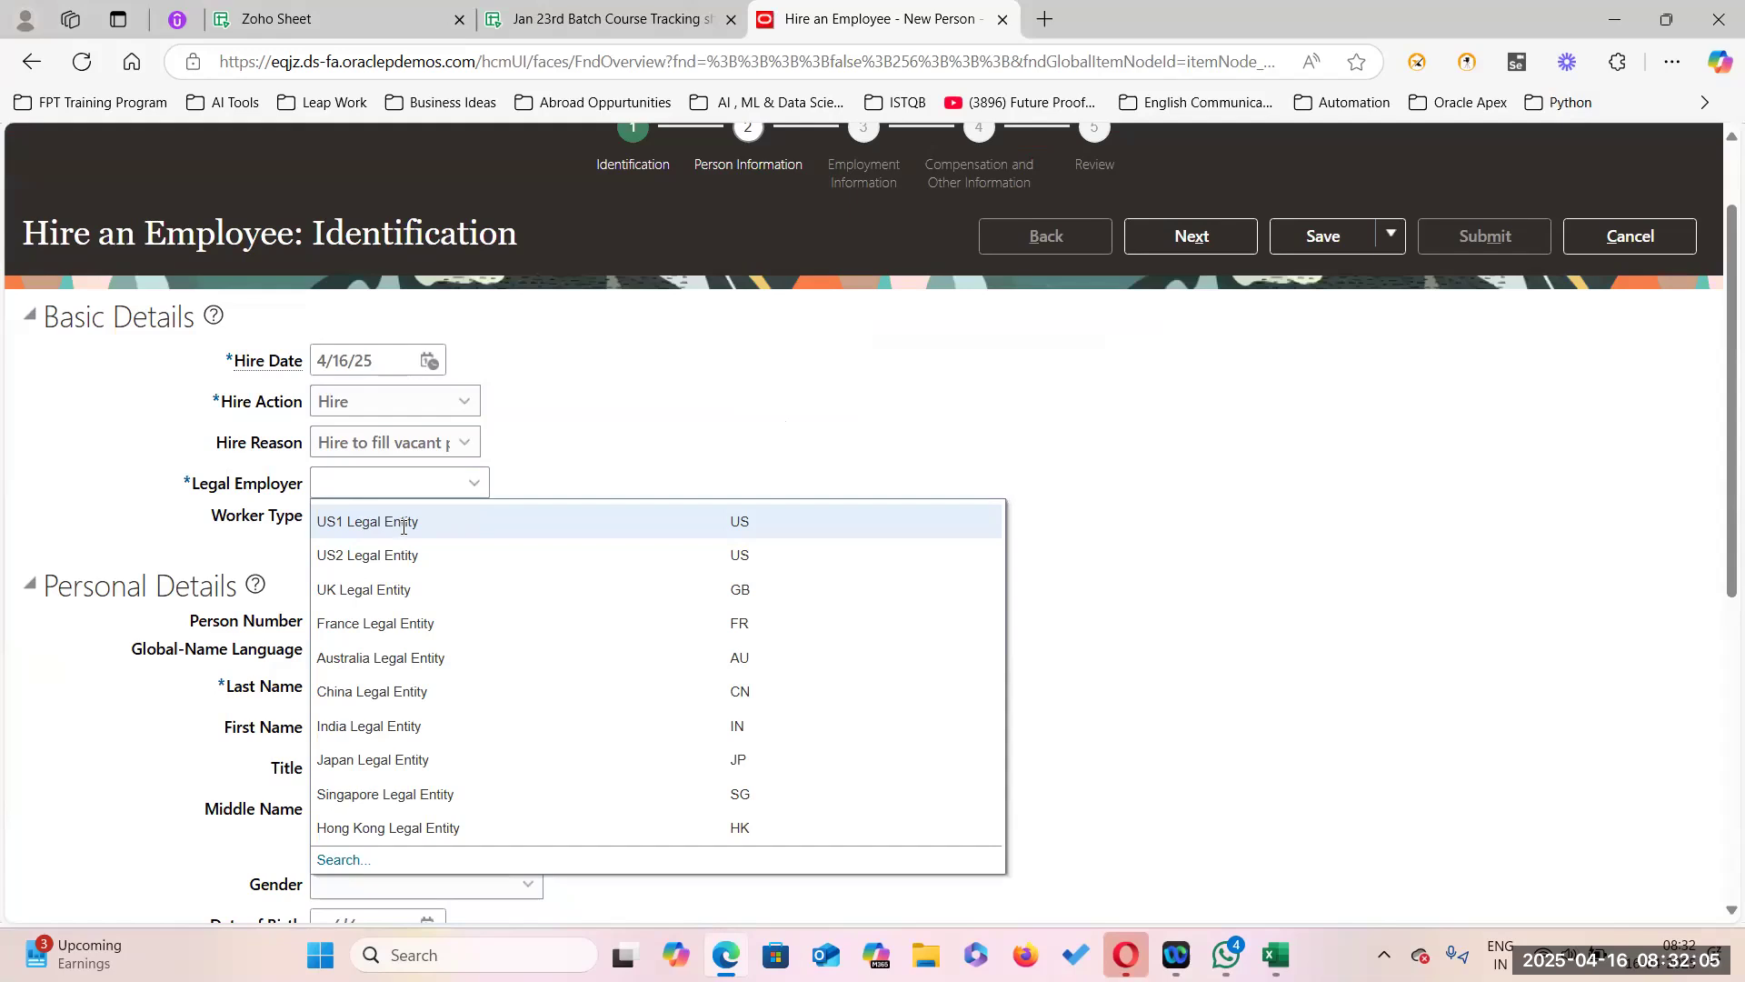
left_click(463, 531)
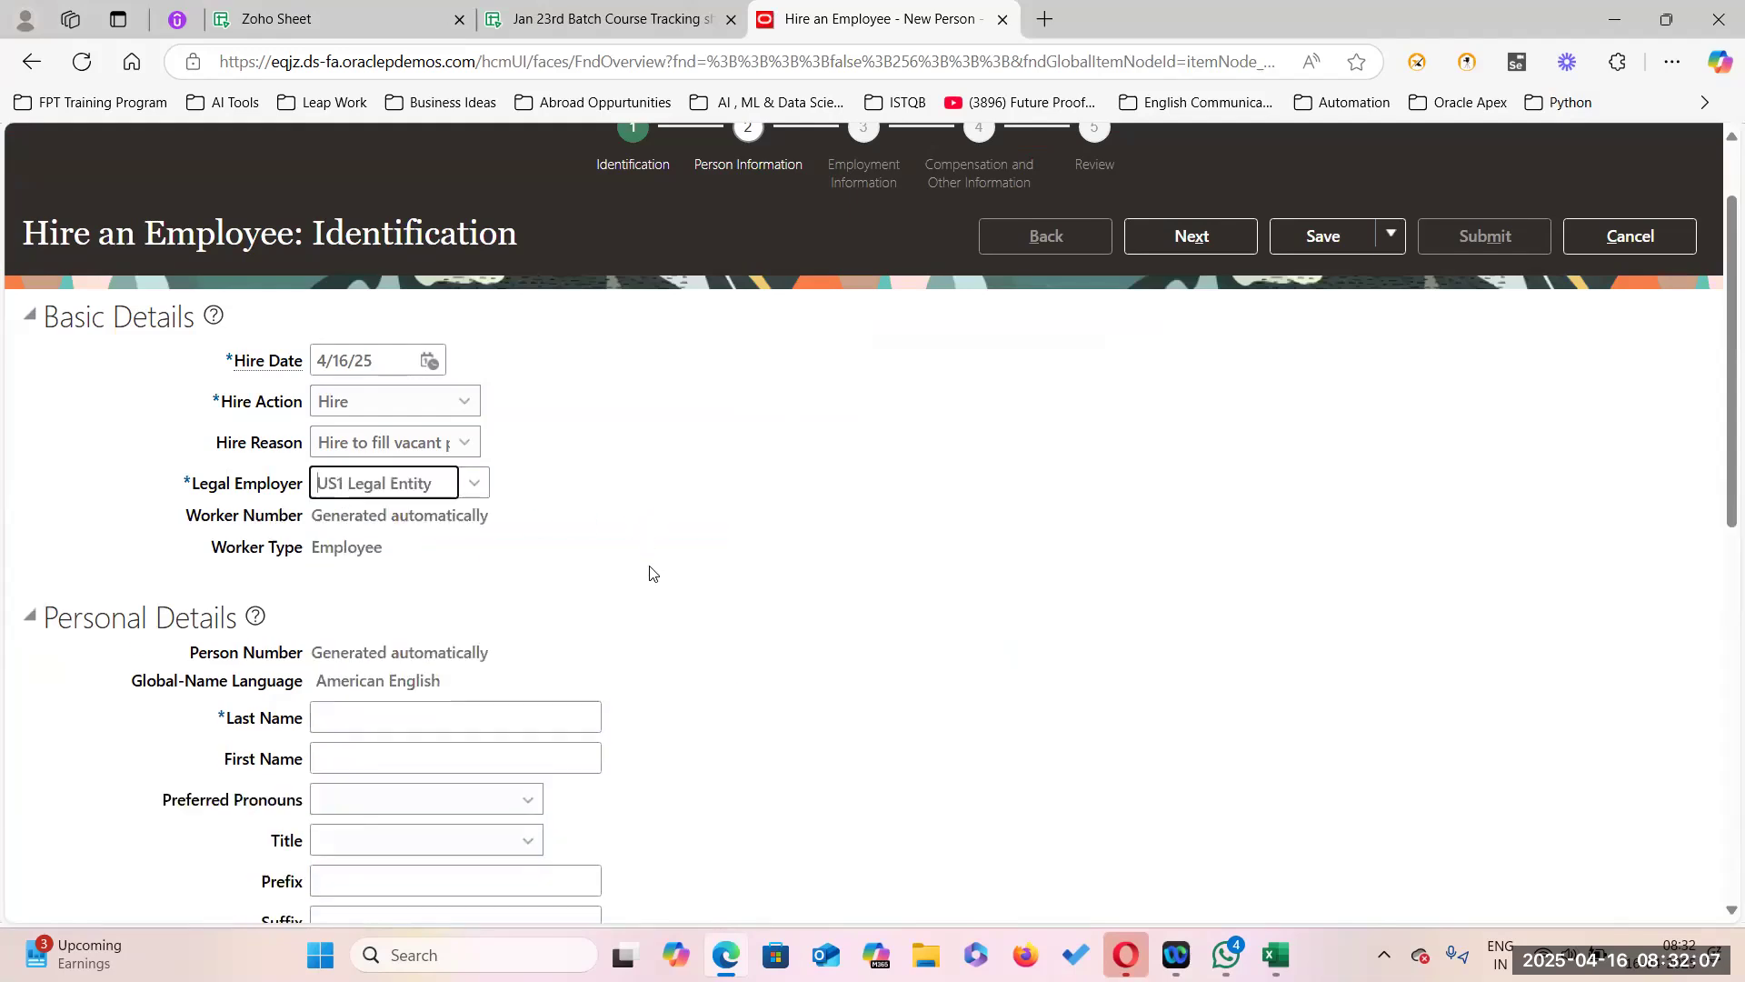
Enter the new hire's last name and first name.
left_click(373, 708)
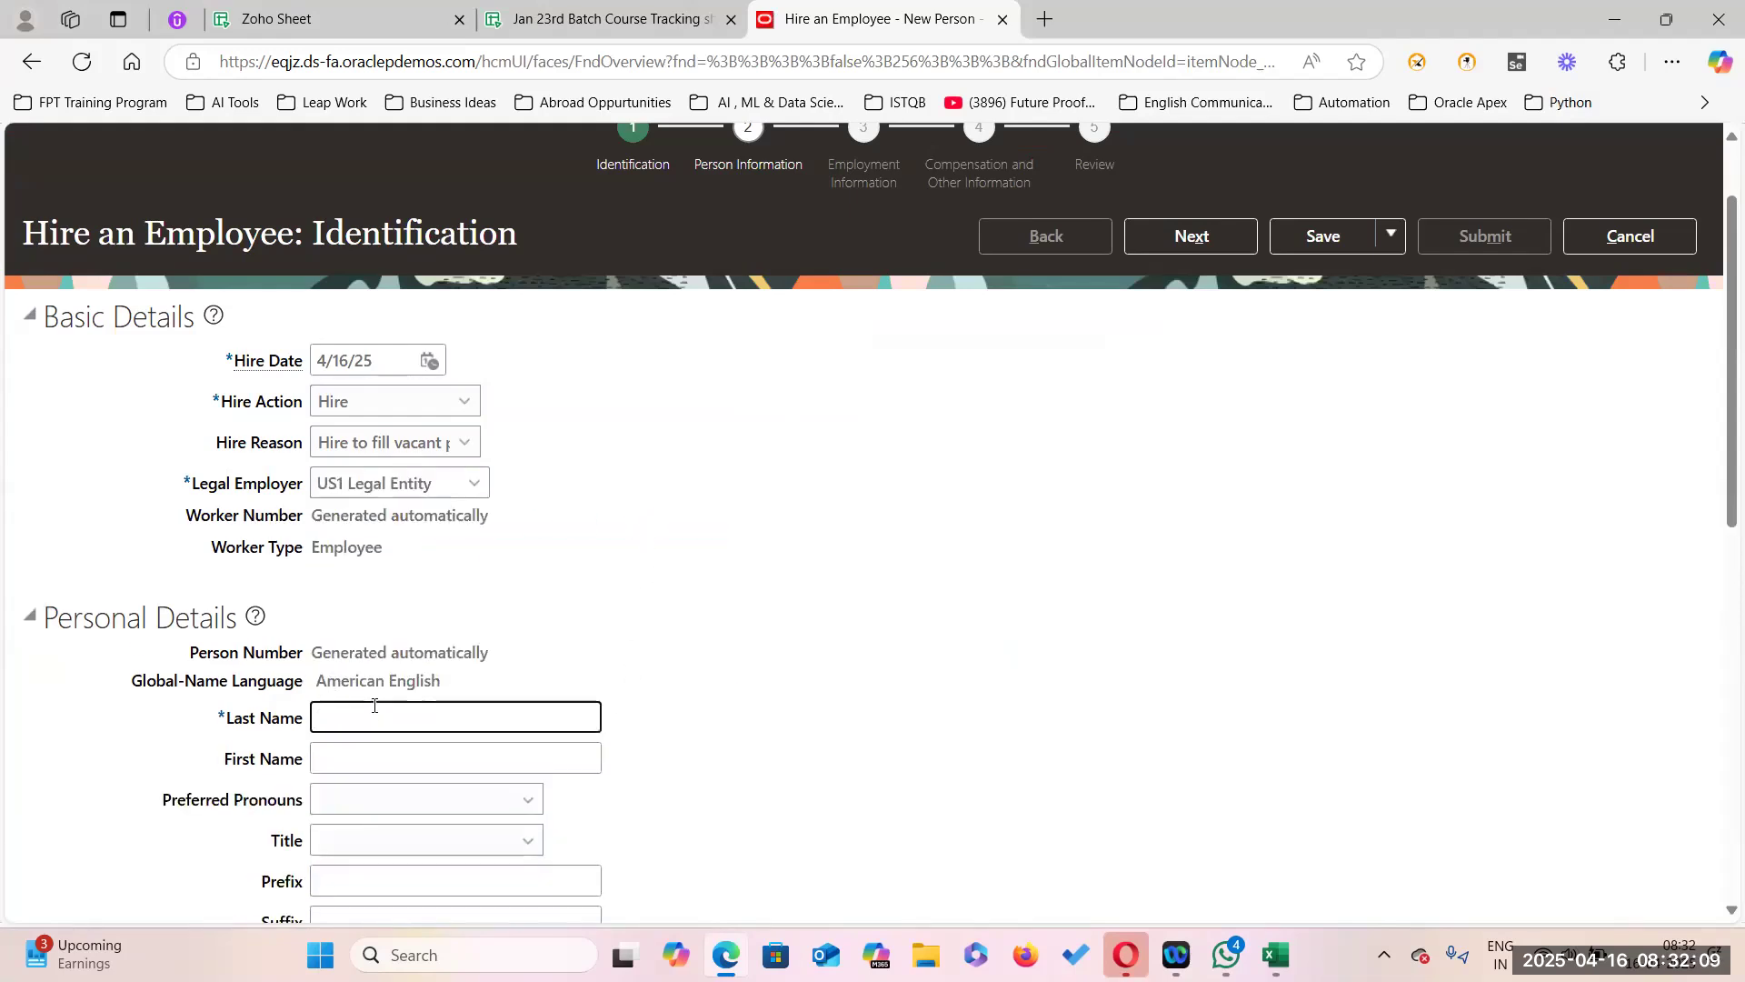
key("Tab")
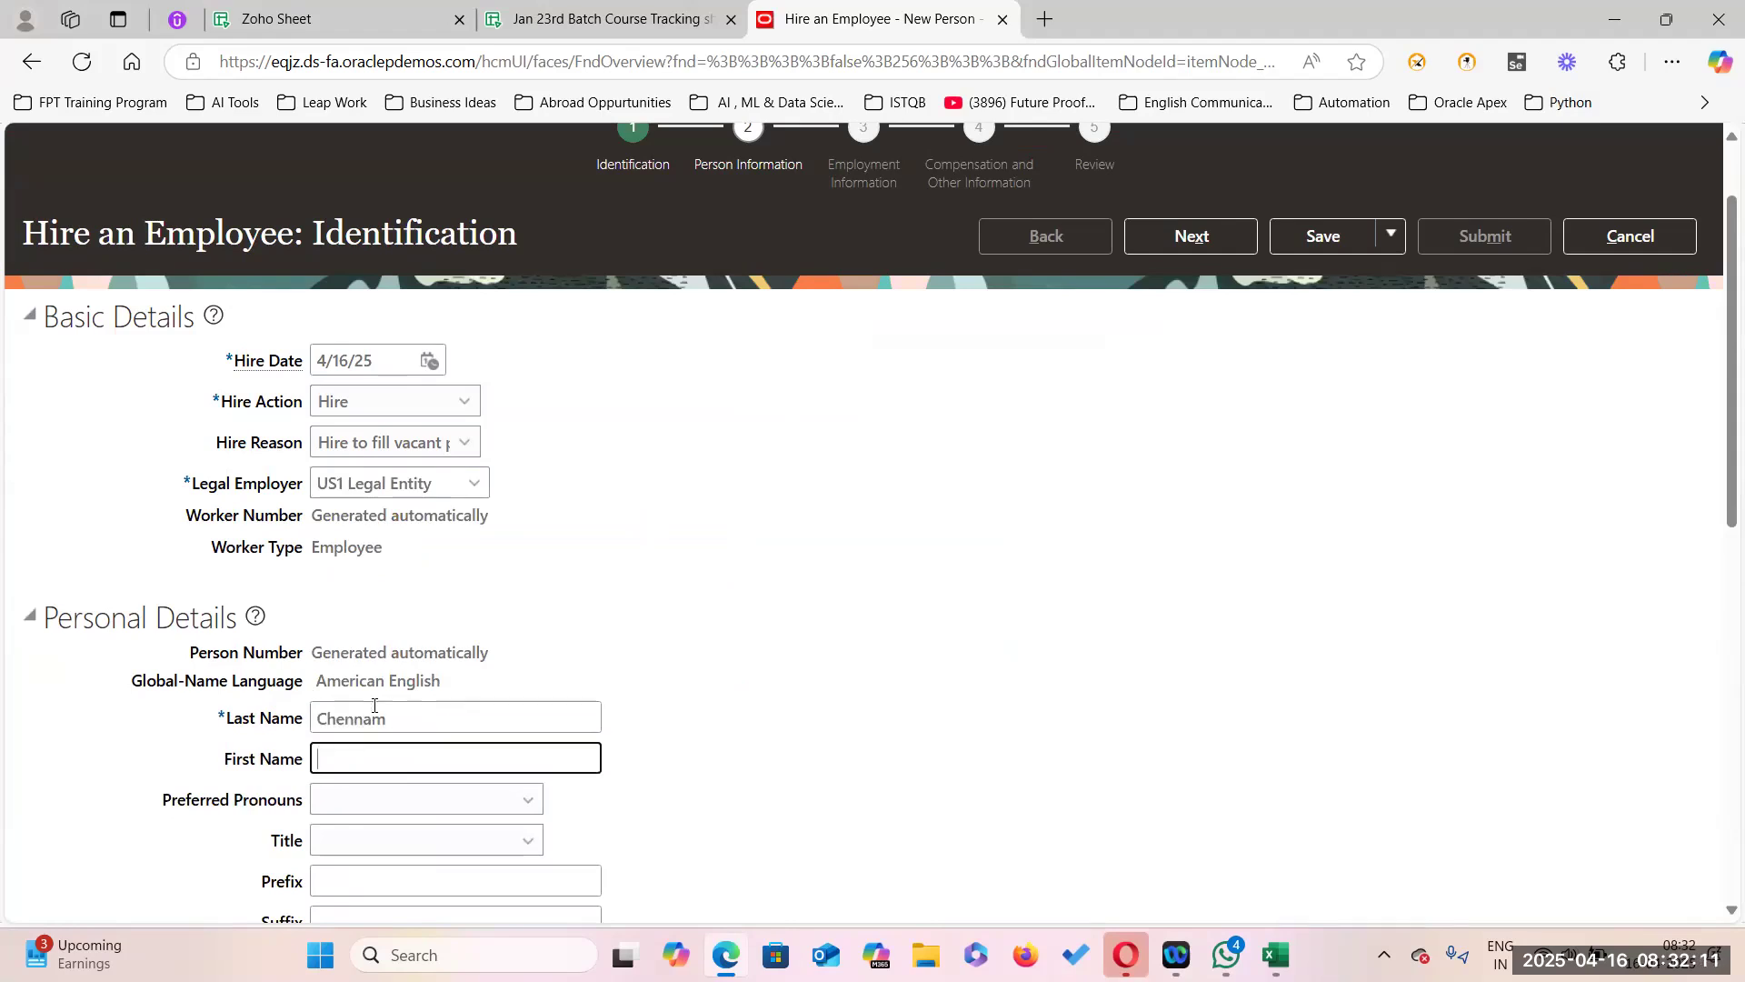
key("Tab")
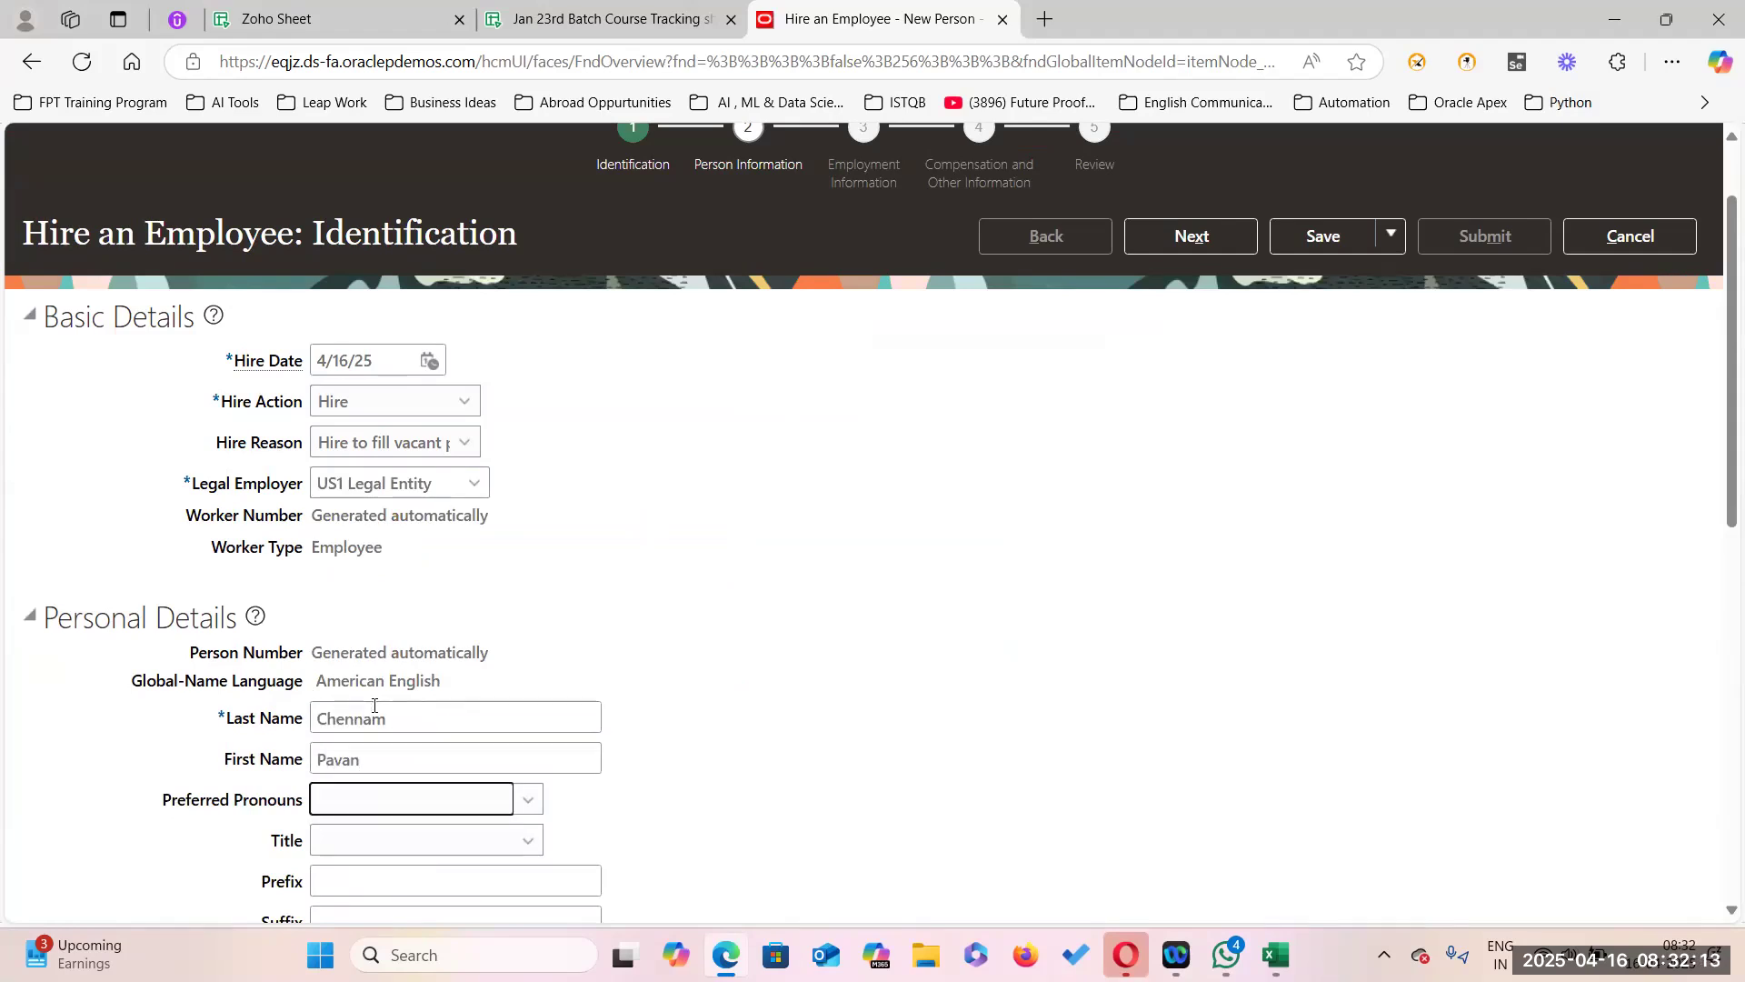
Set preferred pronouns to He/Him, title to Mr. and gender to Male.
scroll(697, 591, "down", 5)
key("Down")
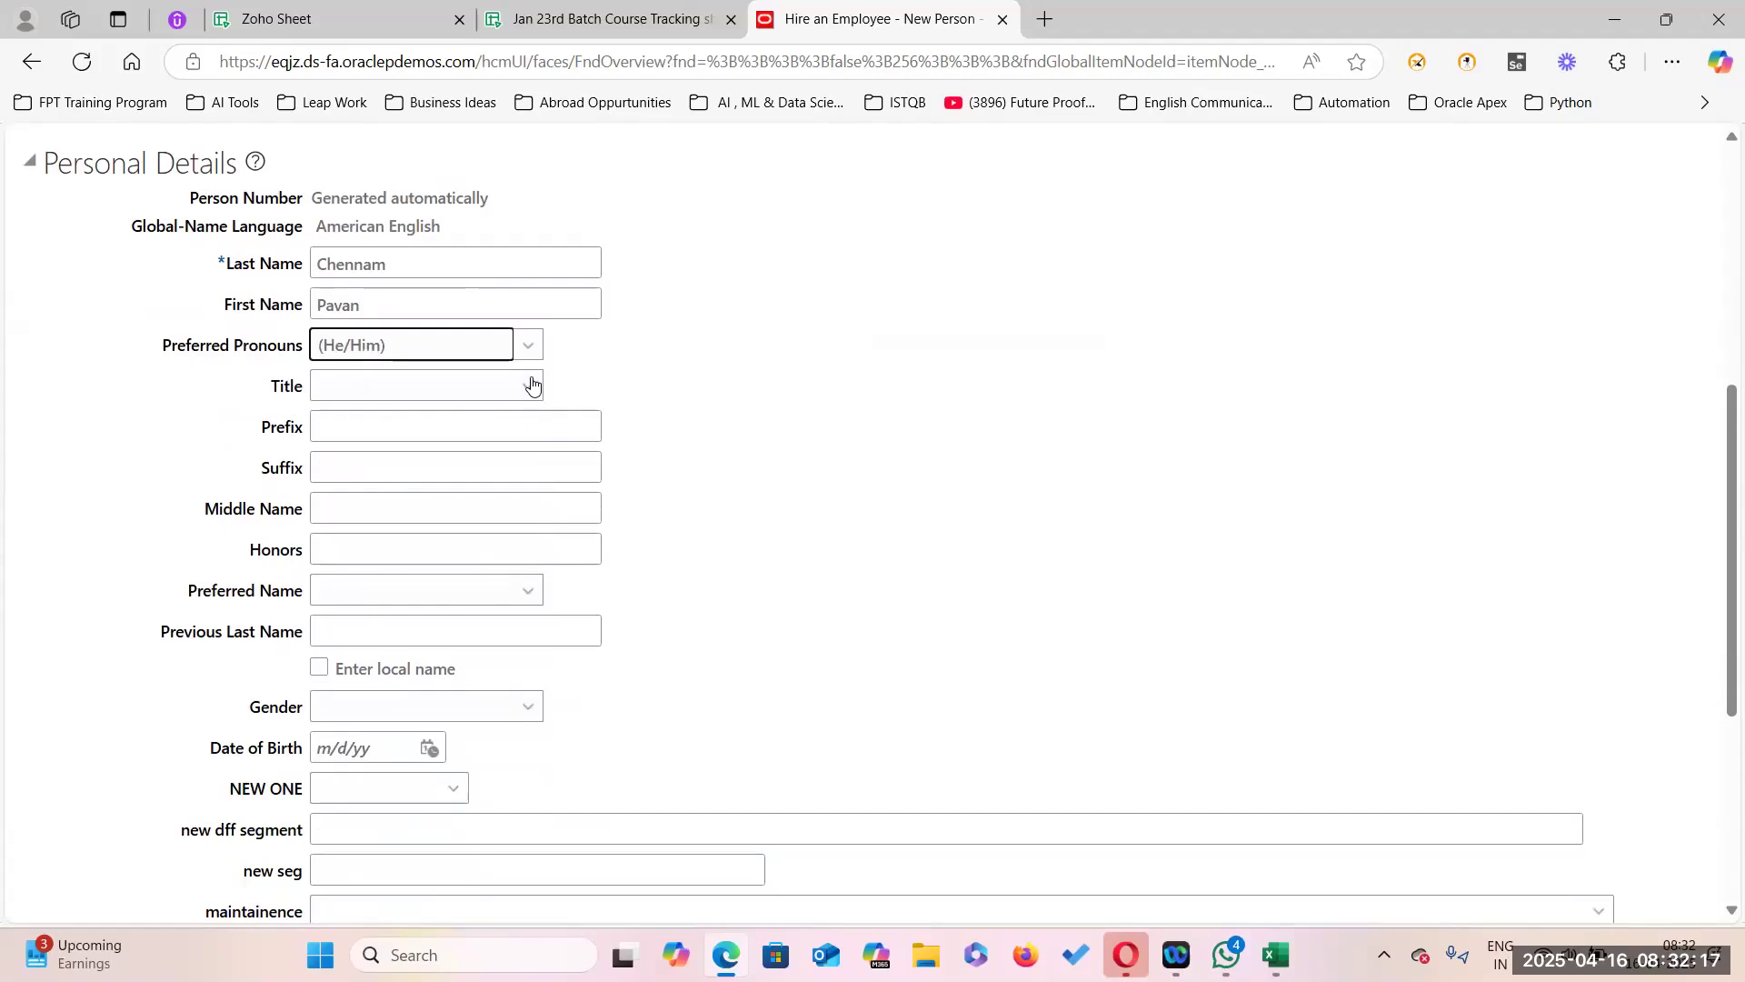
left_click(528, 386)
left_click(394, 549)
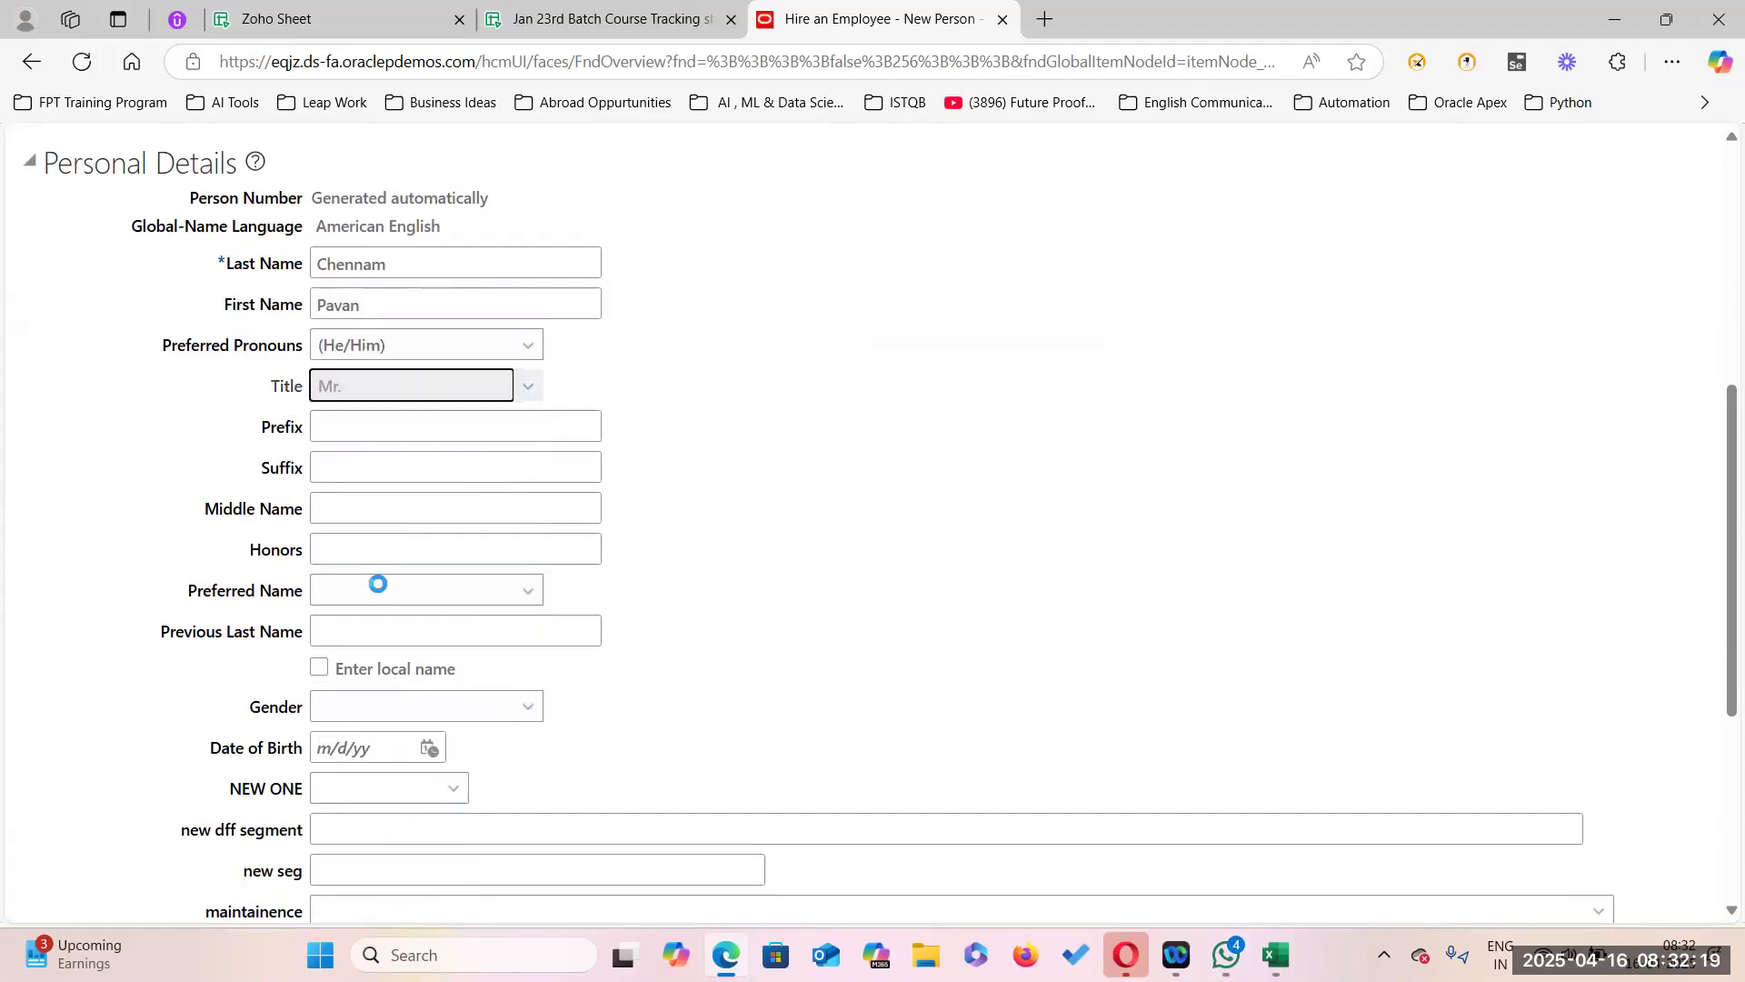
scroll(348, 591, "down", 3)
scroll(366, 591, "down", 3)
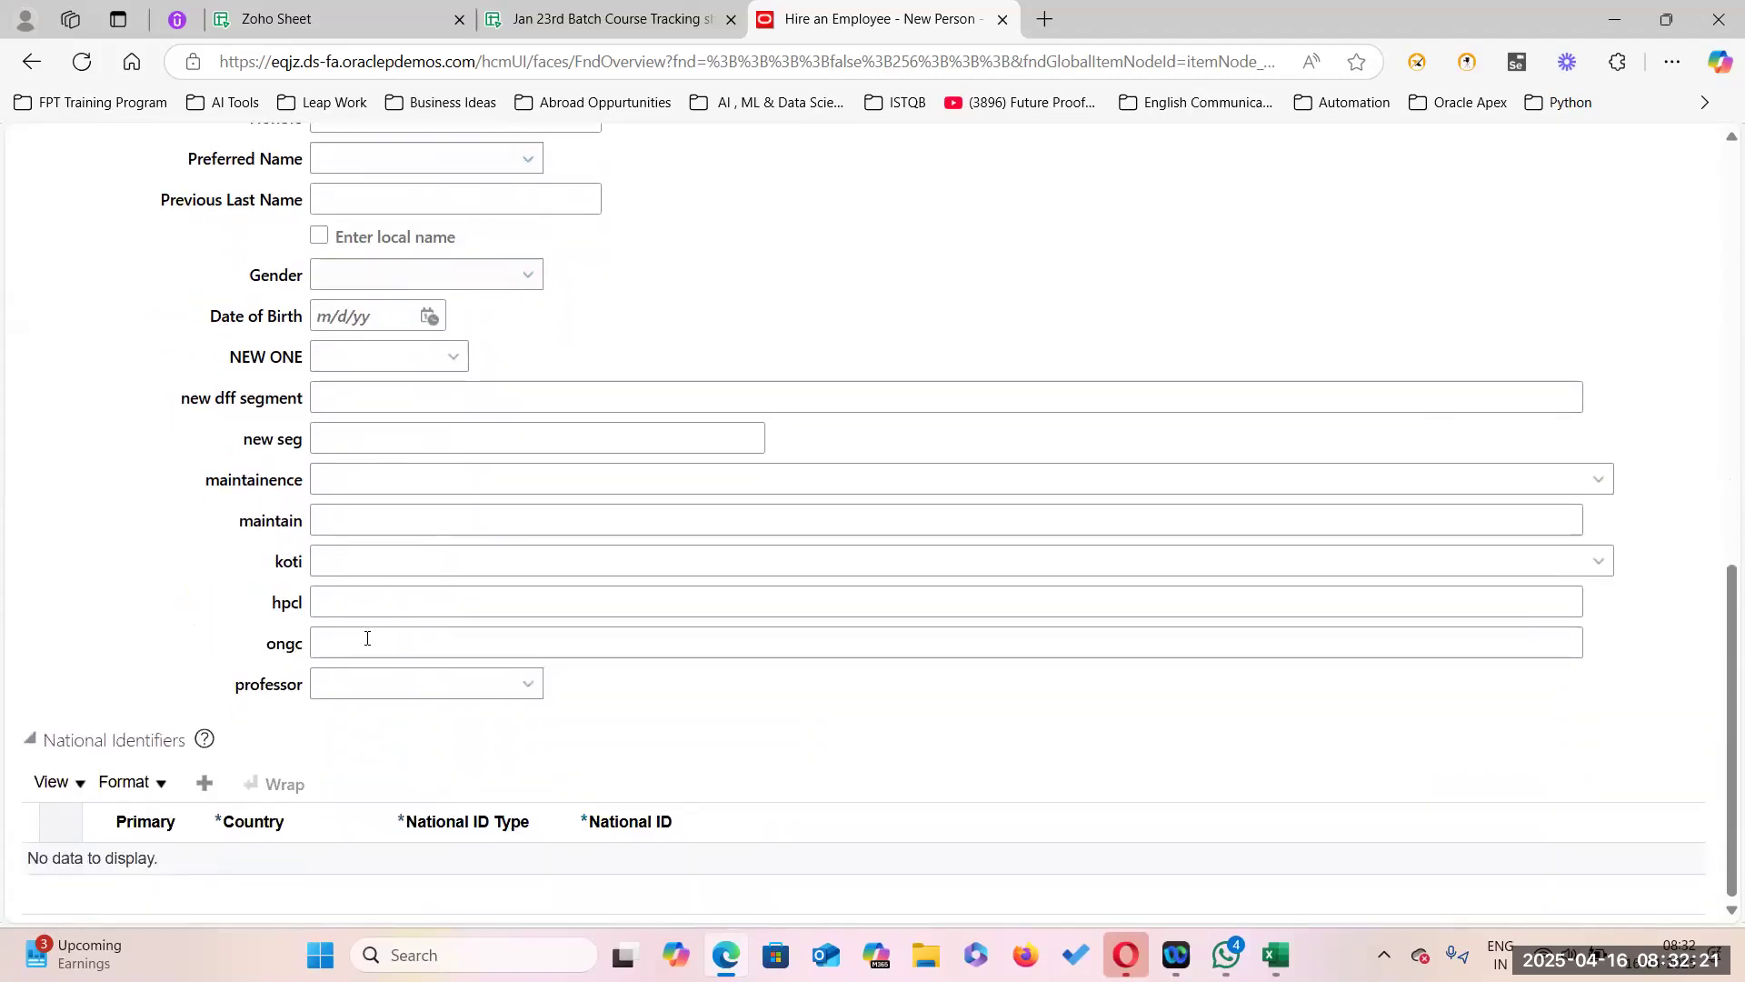
left_click(528, 276)
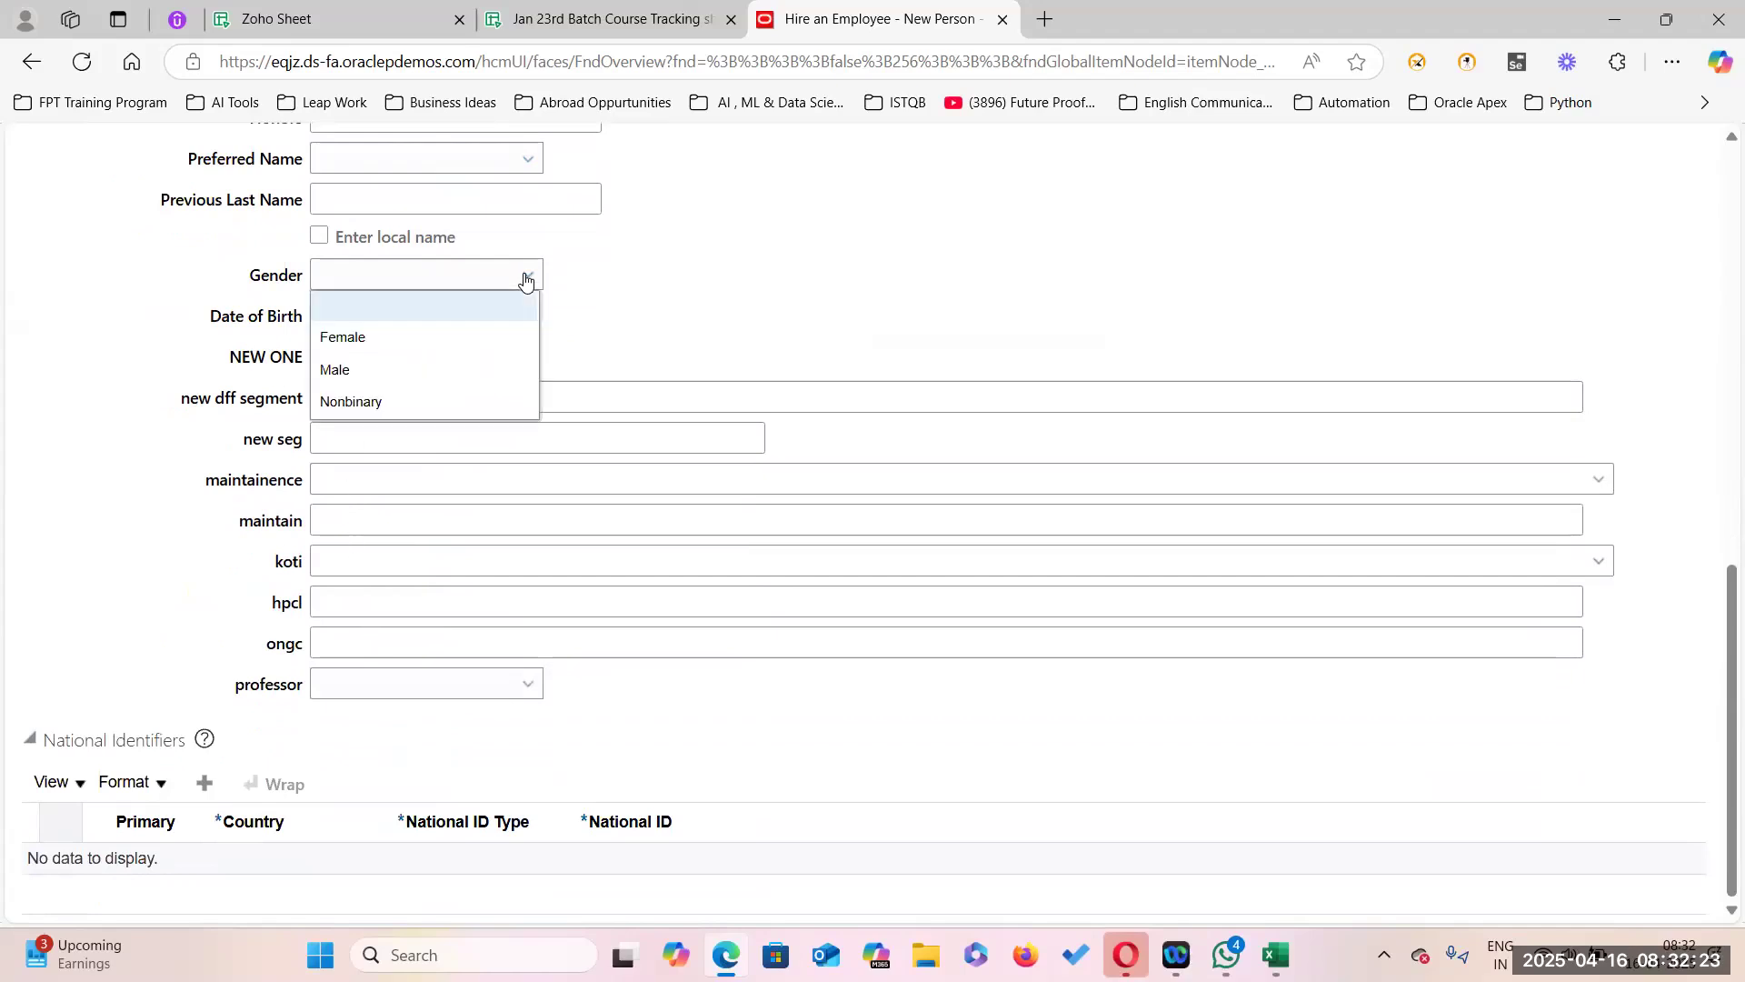
left_click(382, 369)
Enter the date of birth and a Social Security Number identifier, then continue to Person Information.
left_click(368, 317)
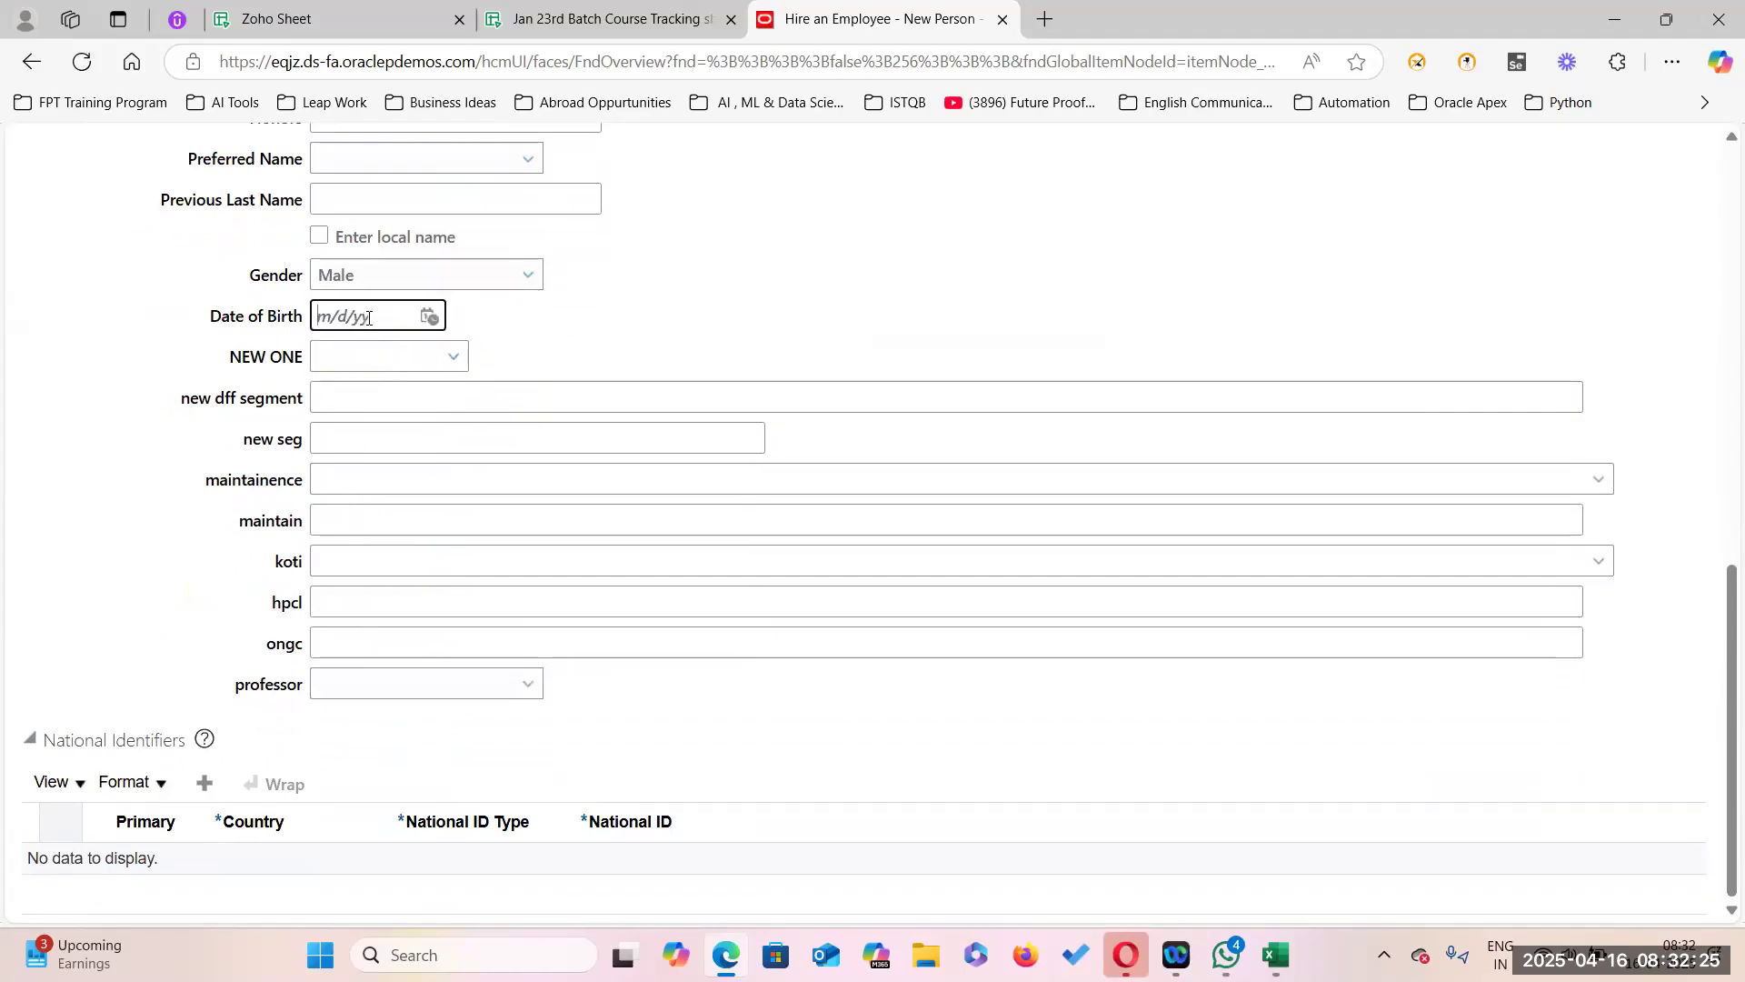
type("9/9/1985")
left_click(721, 271)
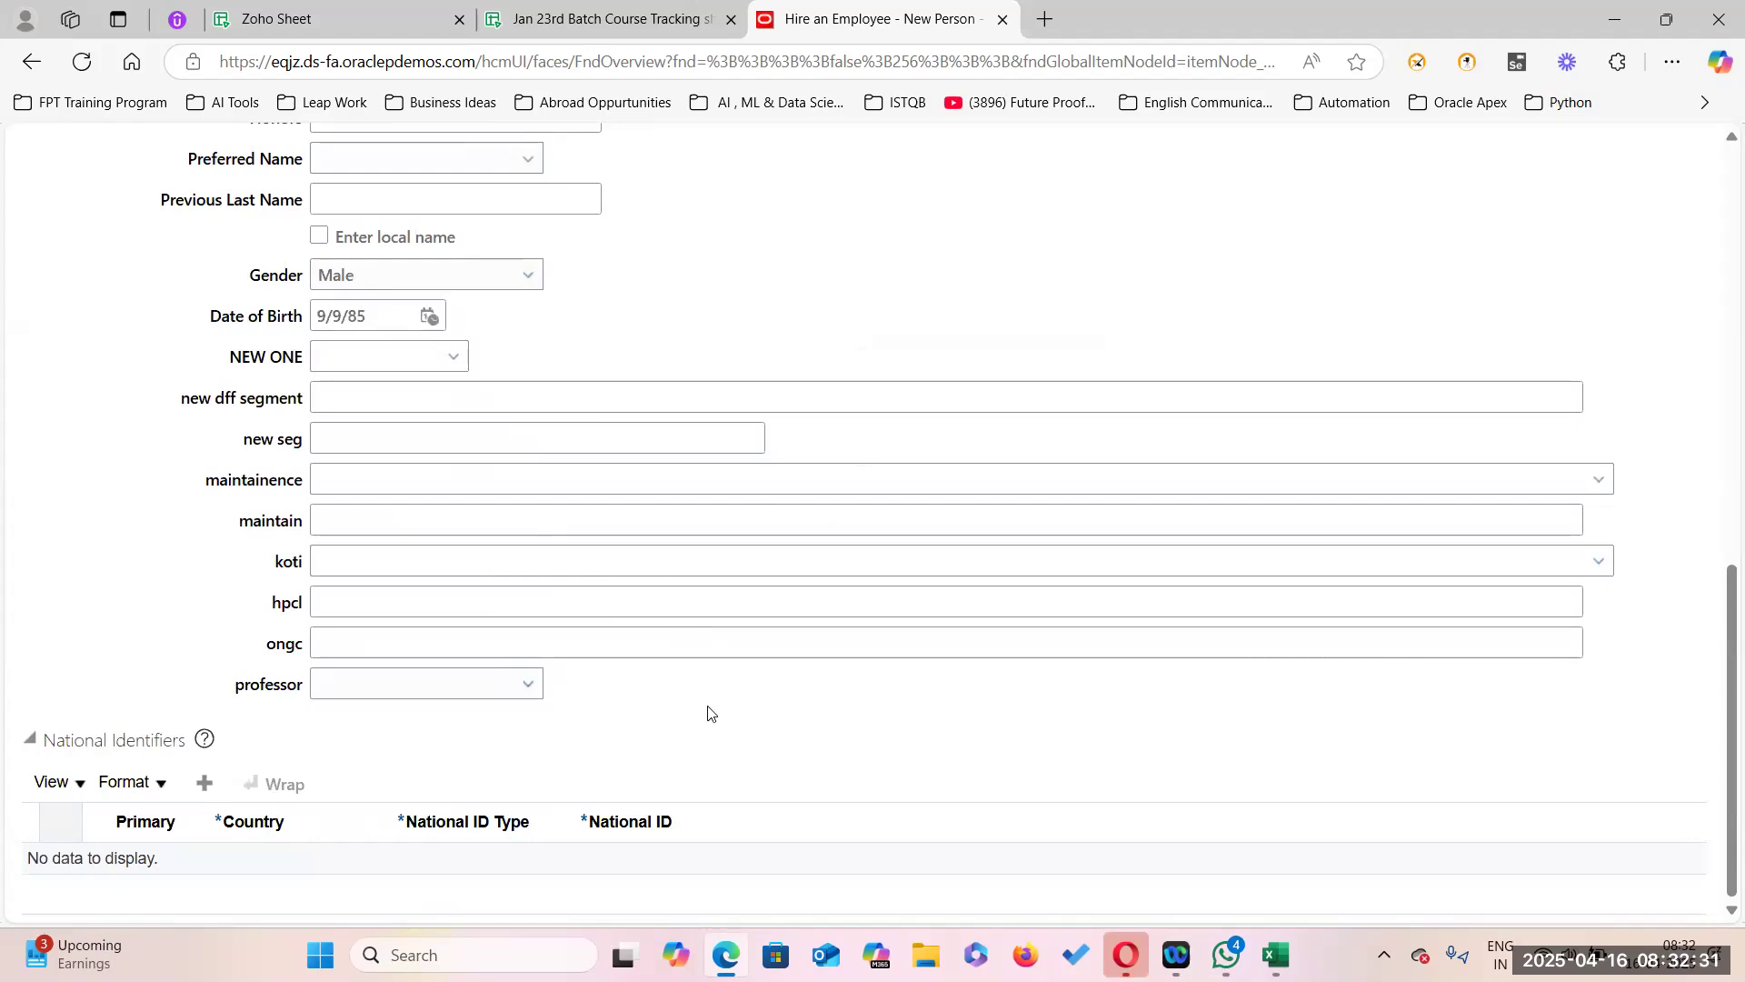
left_click(503, 798)
left_click(634, 868)
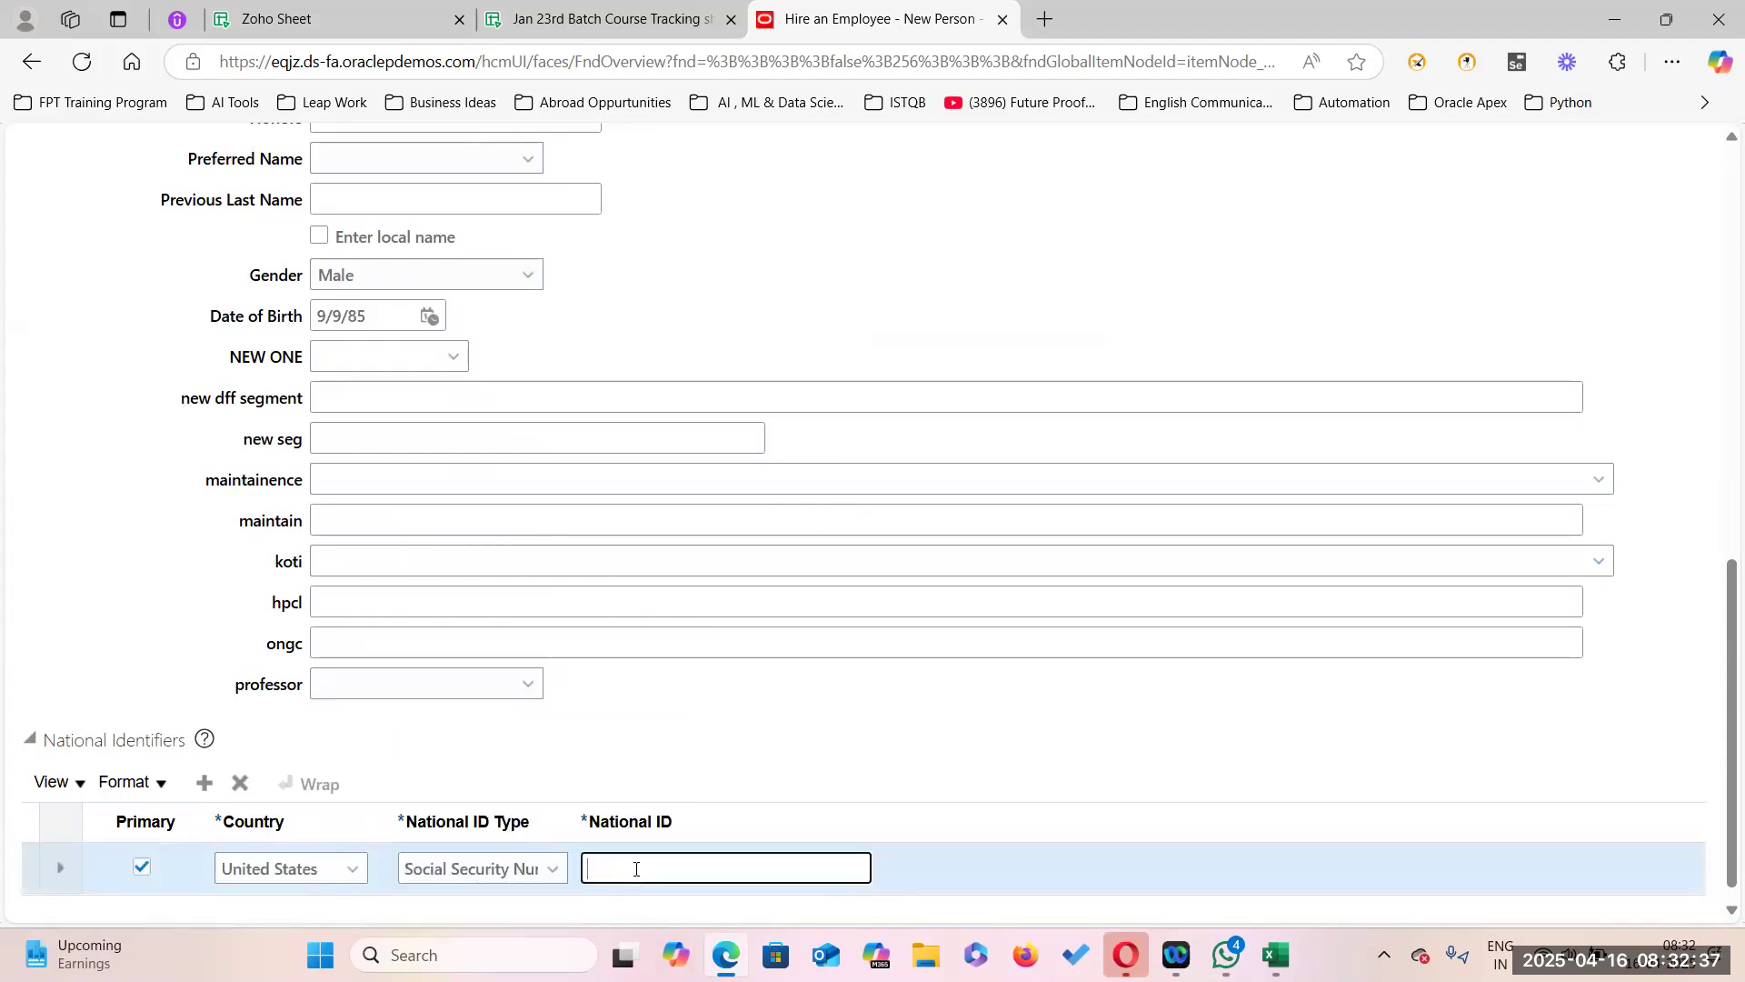
scroll(876, 466, "up", 5)
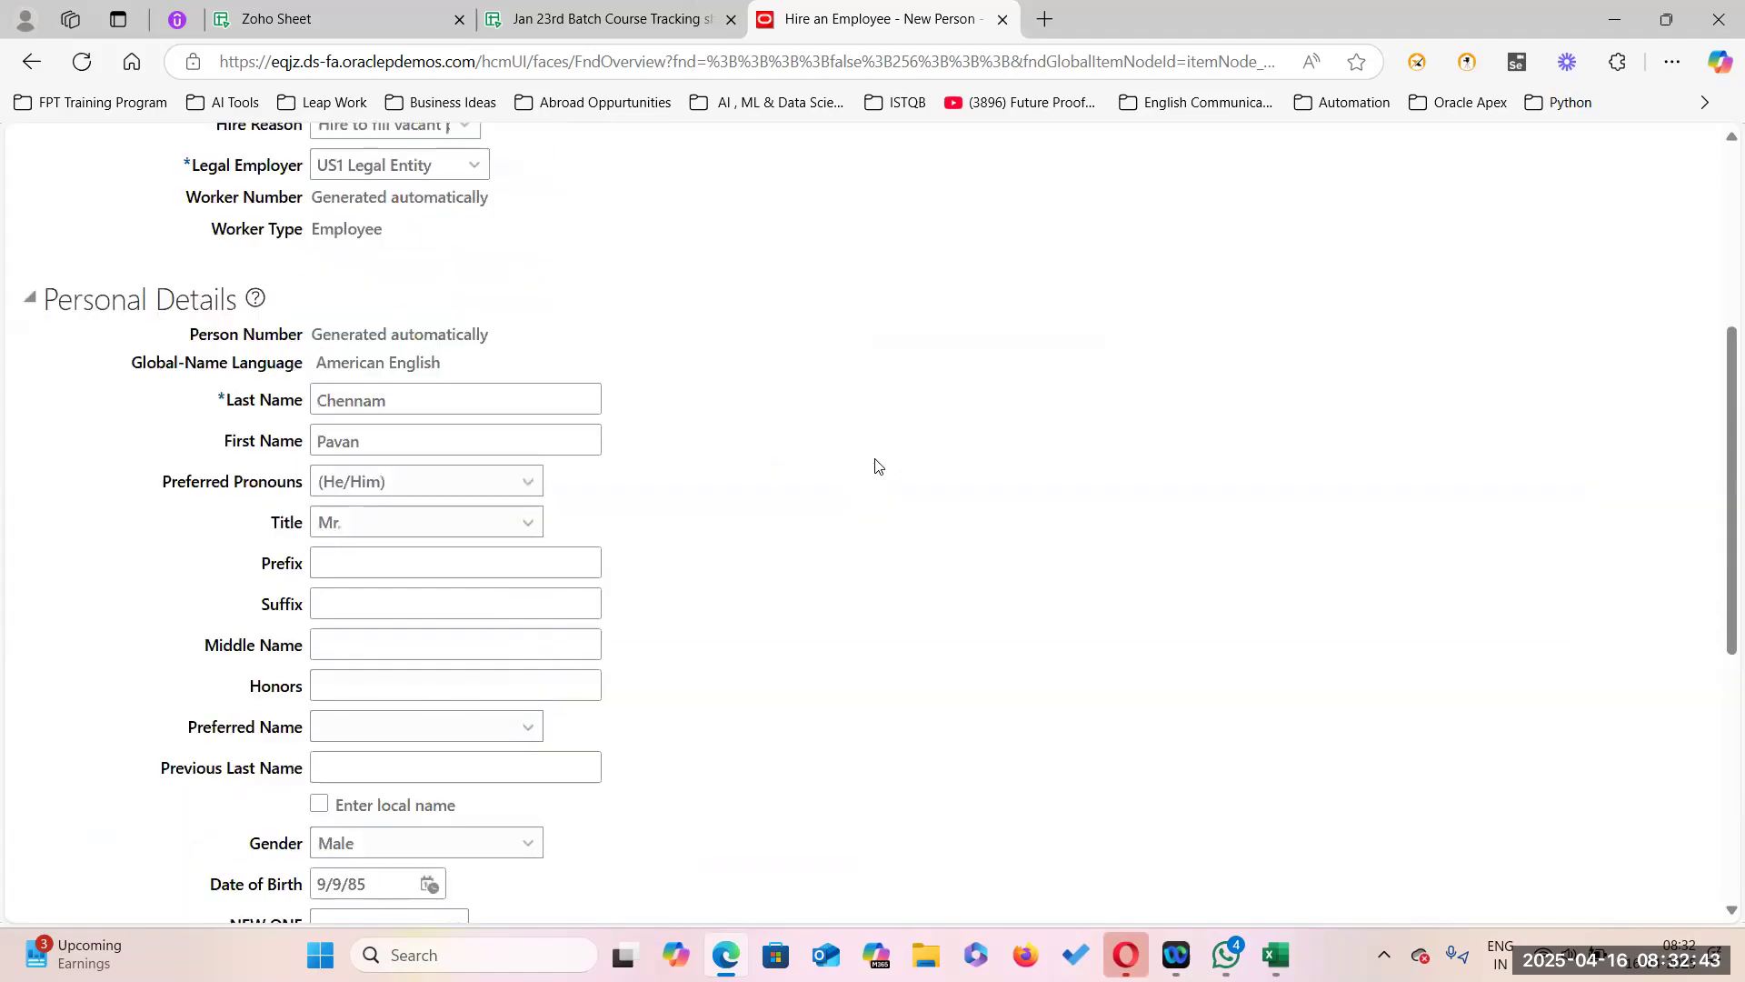
scroll(876, 466, "up", 5)
left_click(1192, 350)
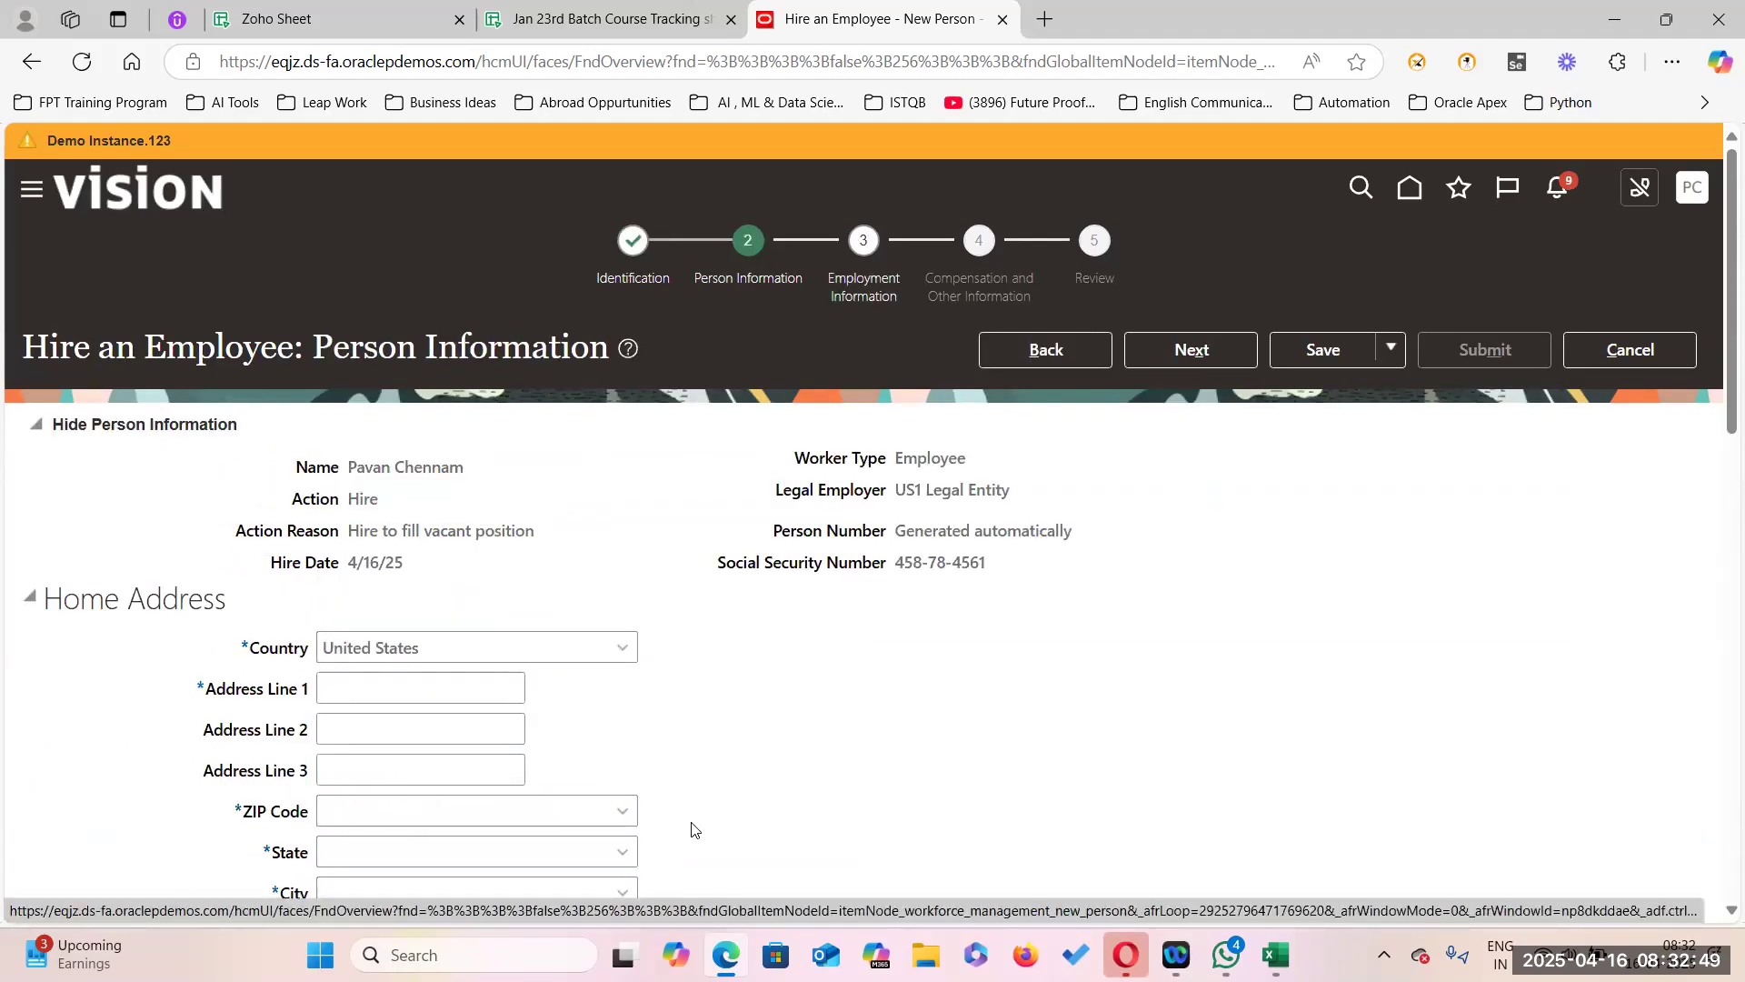
Enter the first line of the hire's home address.
left_click(342, 686)
type("Onew")
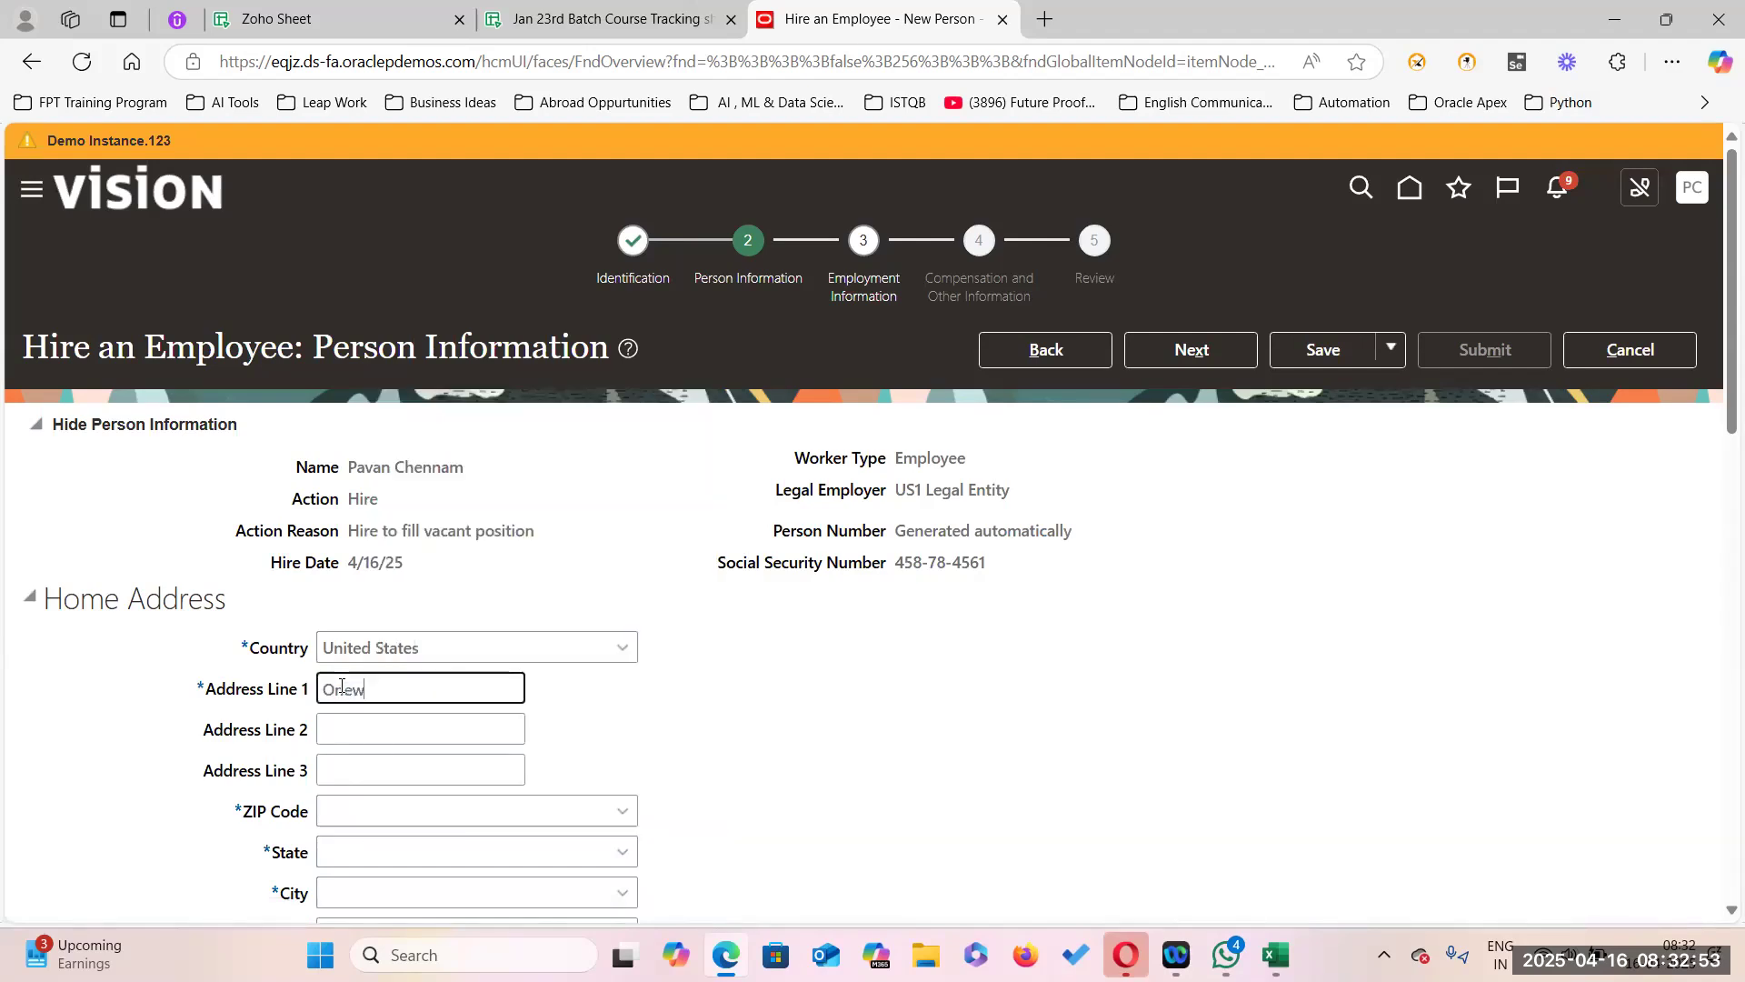
type("ay, RWC")
scroll(635, 585, "down", 2)
Look up the Redwood City ZIP code to fill state CA, city and county San Mateo.
left_click(623, 584)
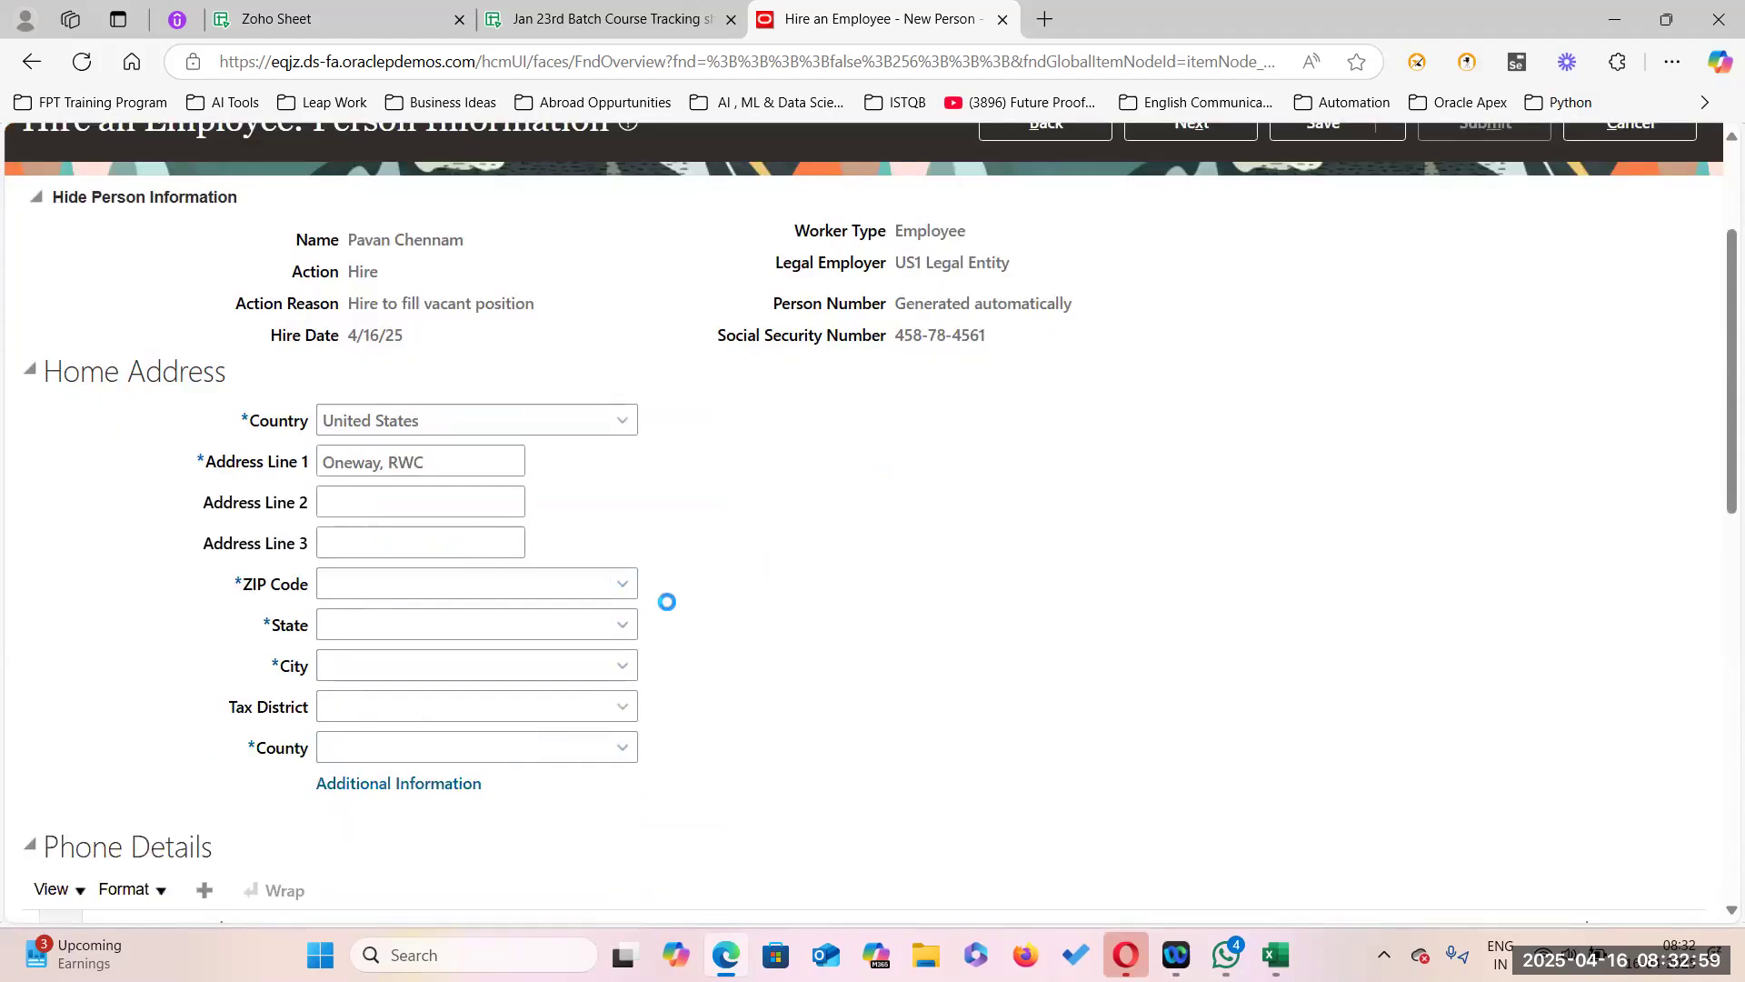
left_click(386, 653)
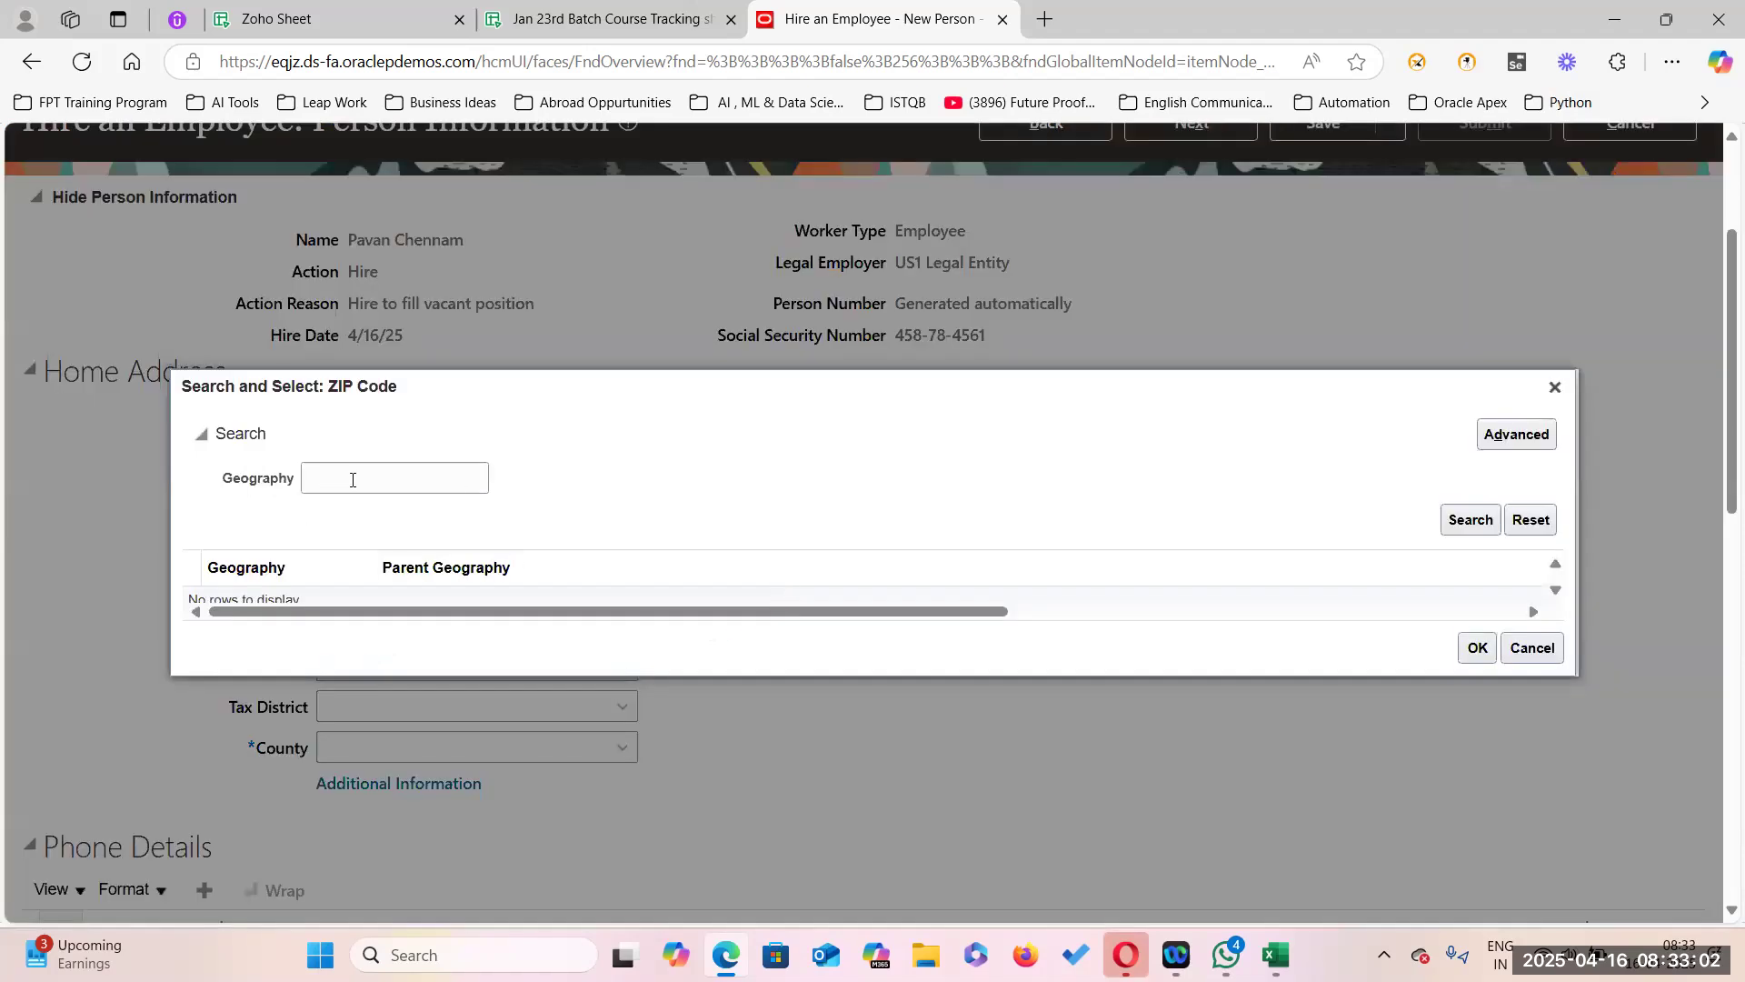
left_click(352, 480)
type("94061")
left_click(1482, 521)
left_click(695, 574)
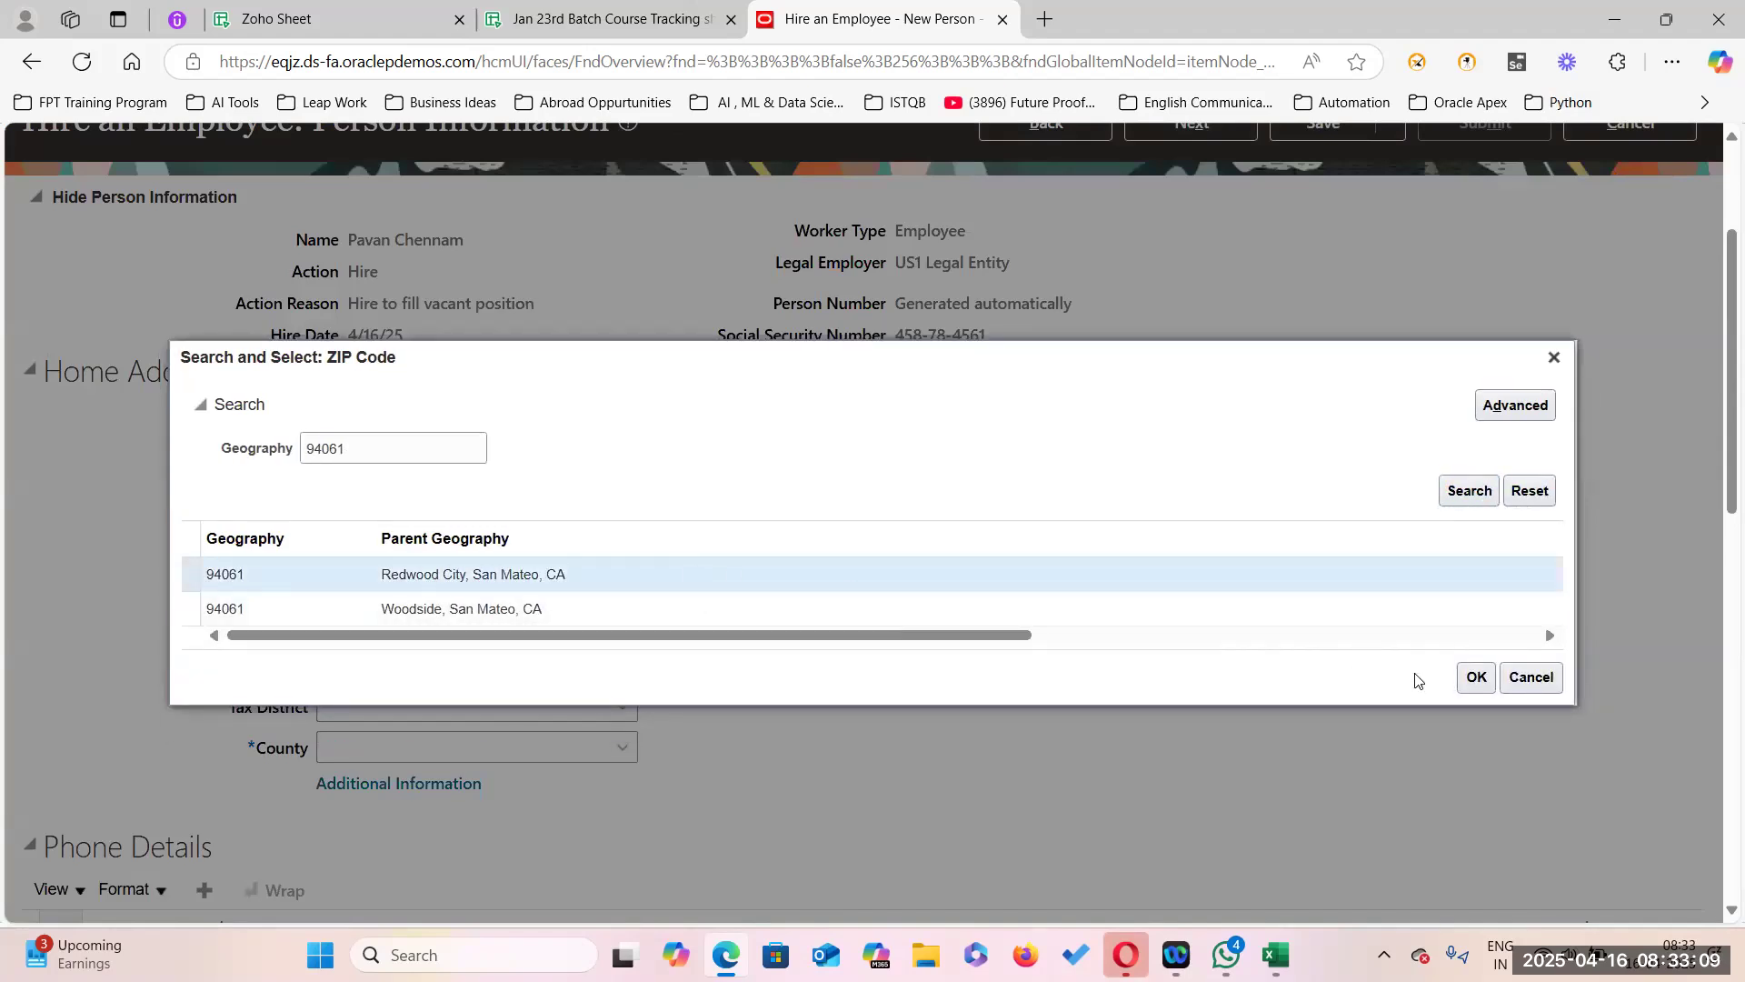
left_click(1476, 677)
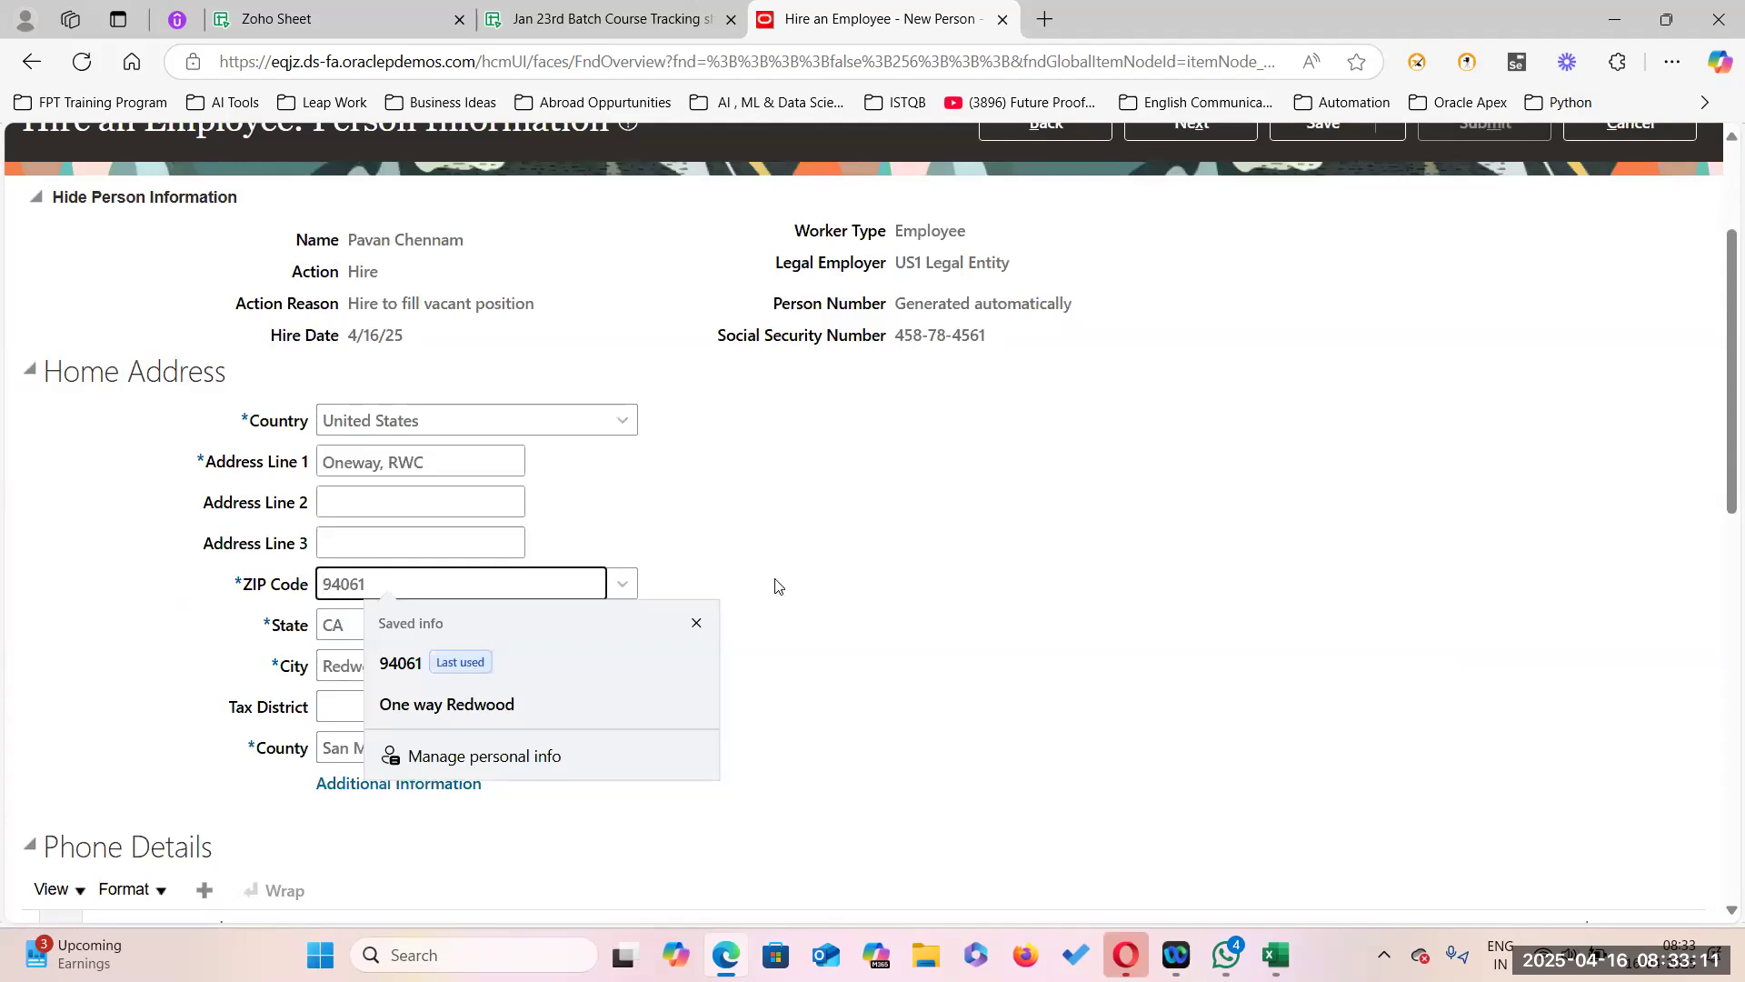
left_click(693, 622)
scroll(691, 641, "down", 3)
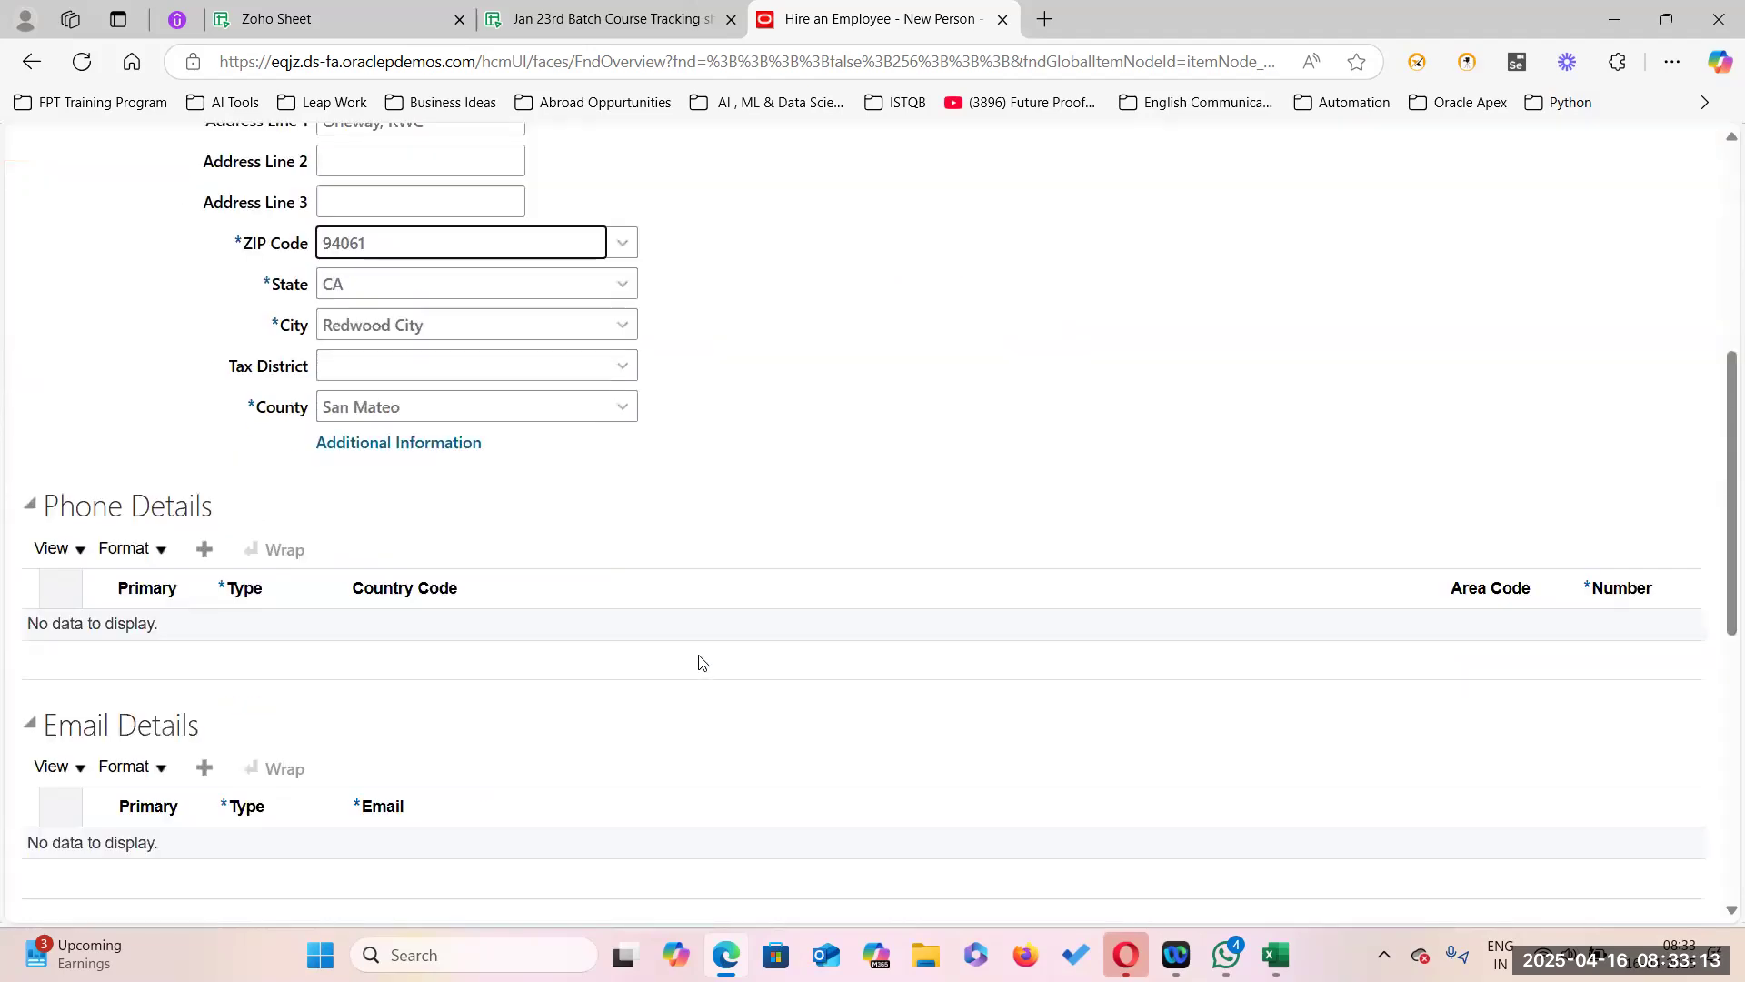
scroll(691, 677, "down", 7)
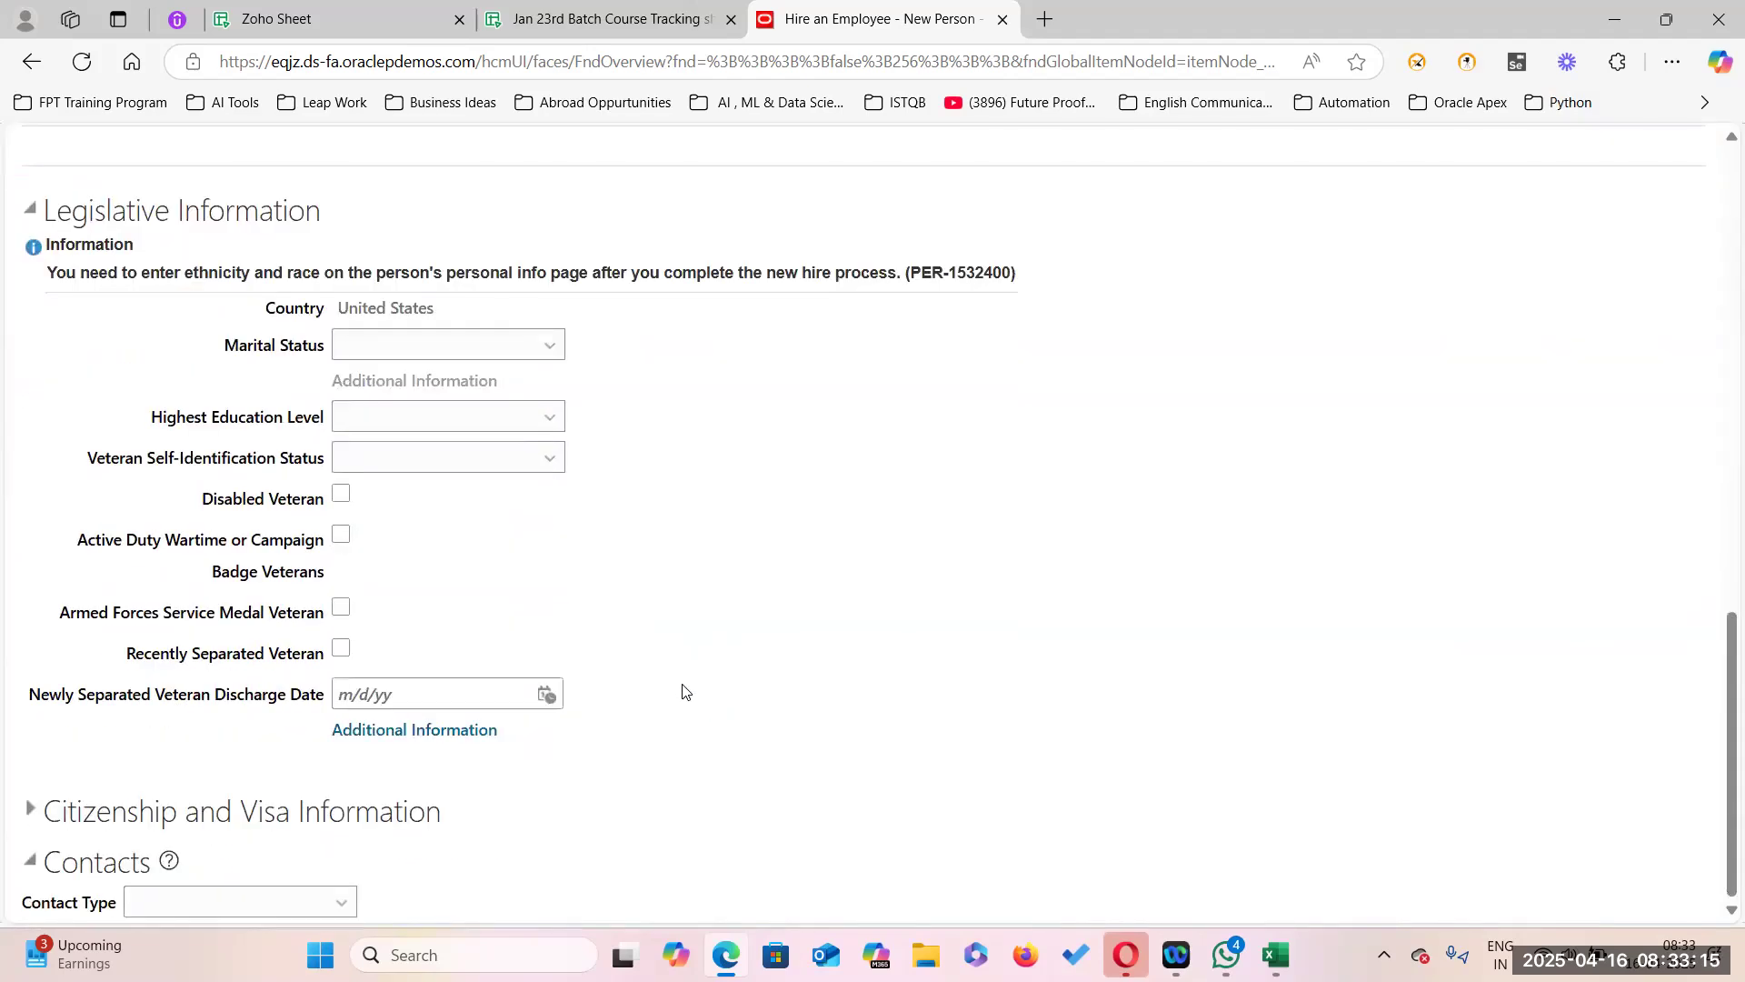
scroll(683, 692, "up", 10)
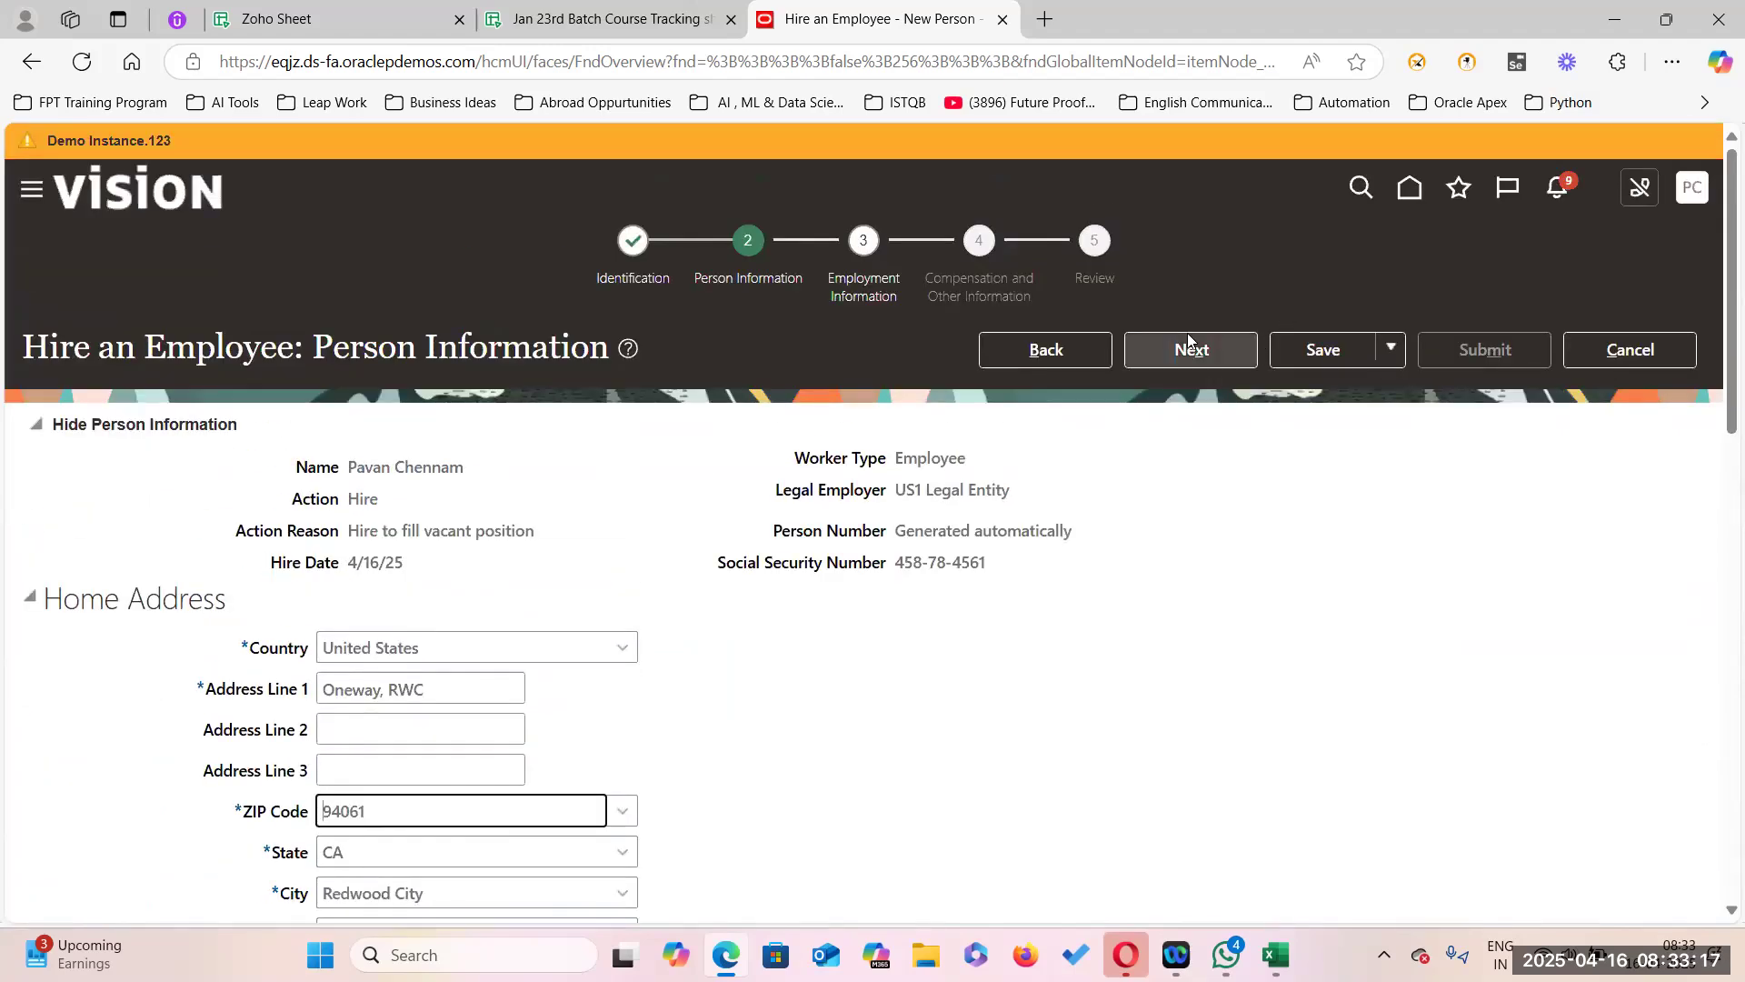
On Employment Information, set the business unit to US1 Business Unit by searching US1%.
left_click(1187, 351)
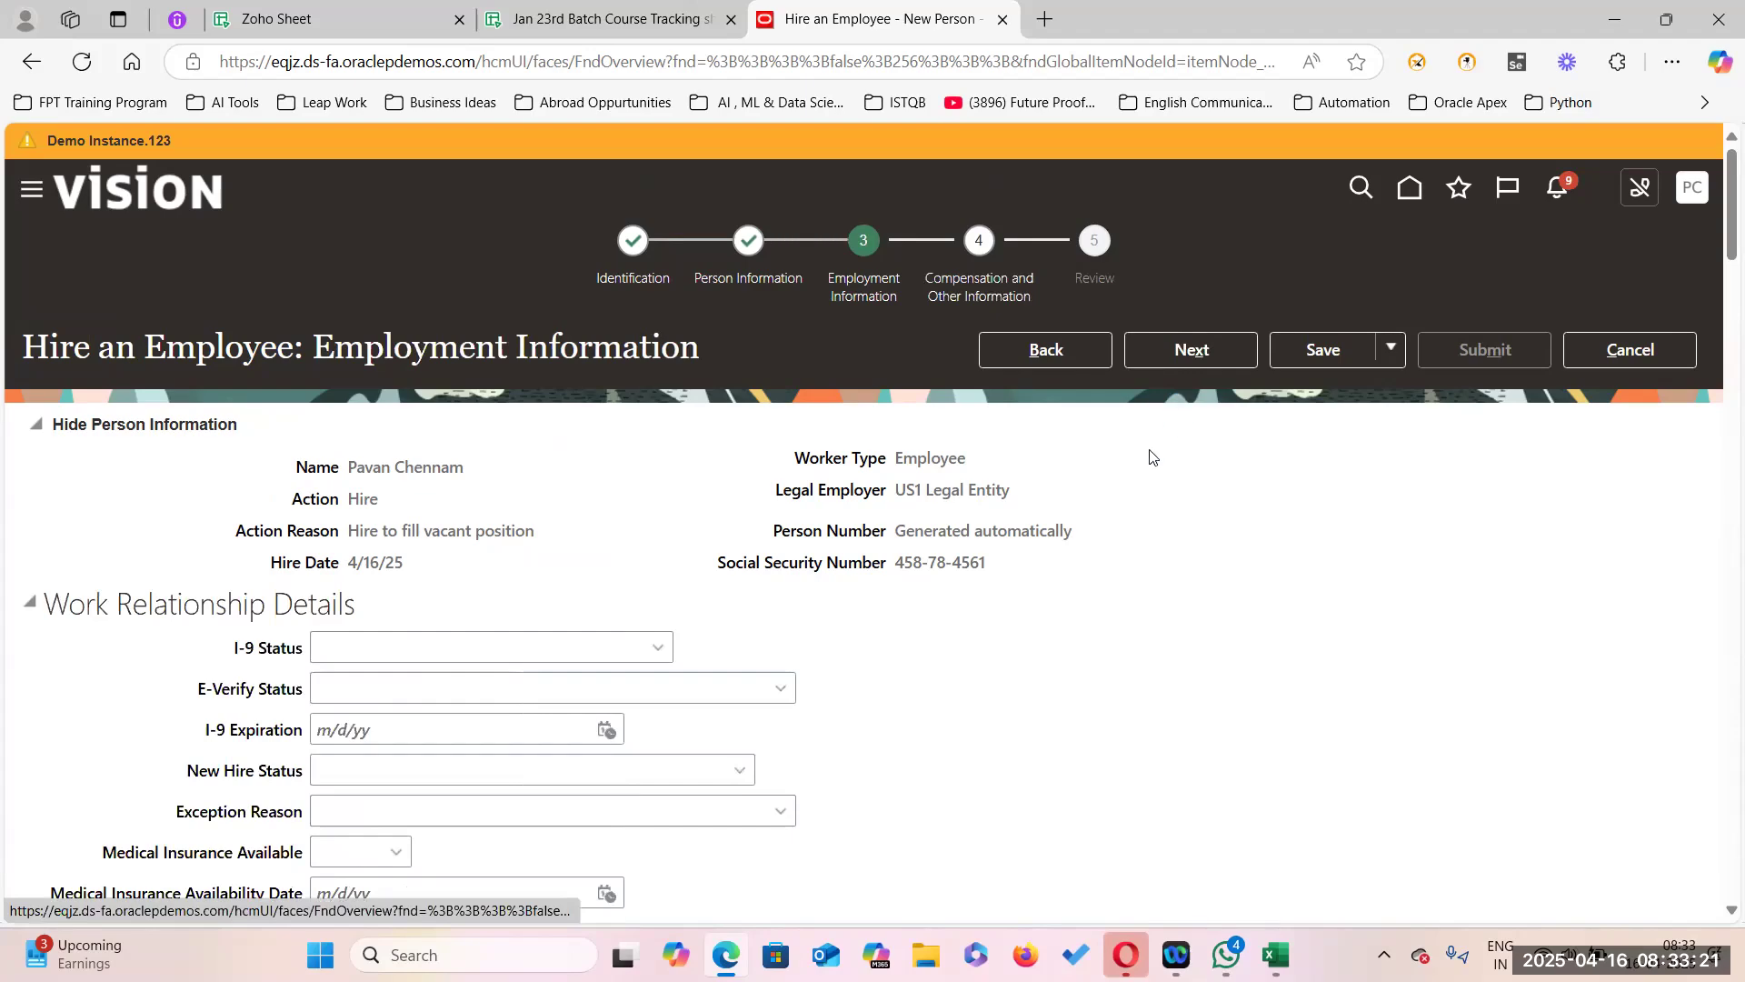
scroll(962, 736, "down", 12)
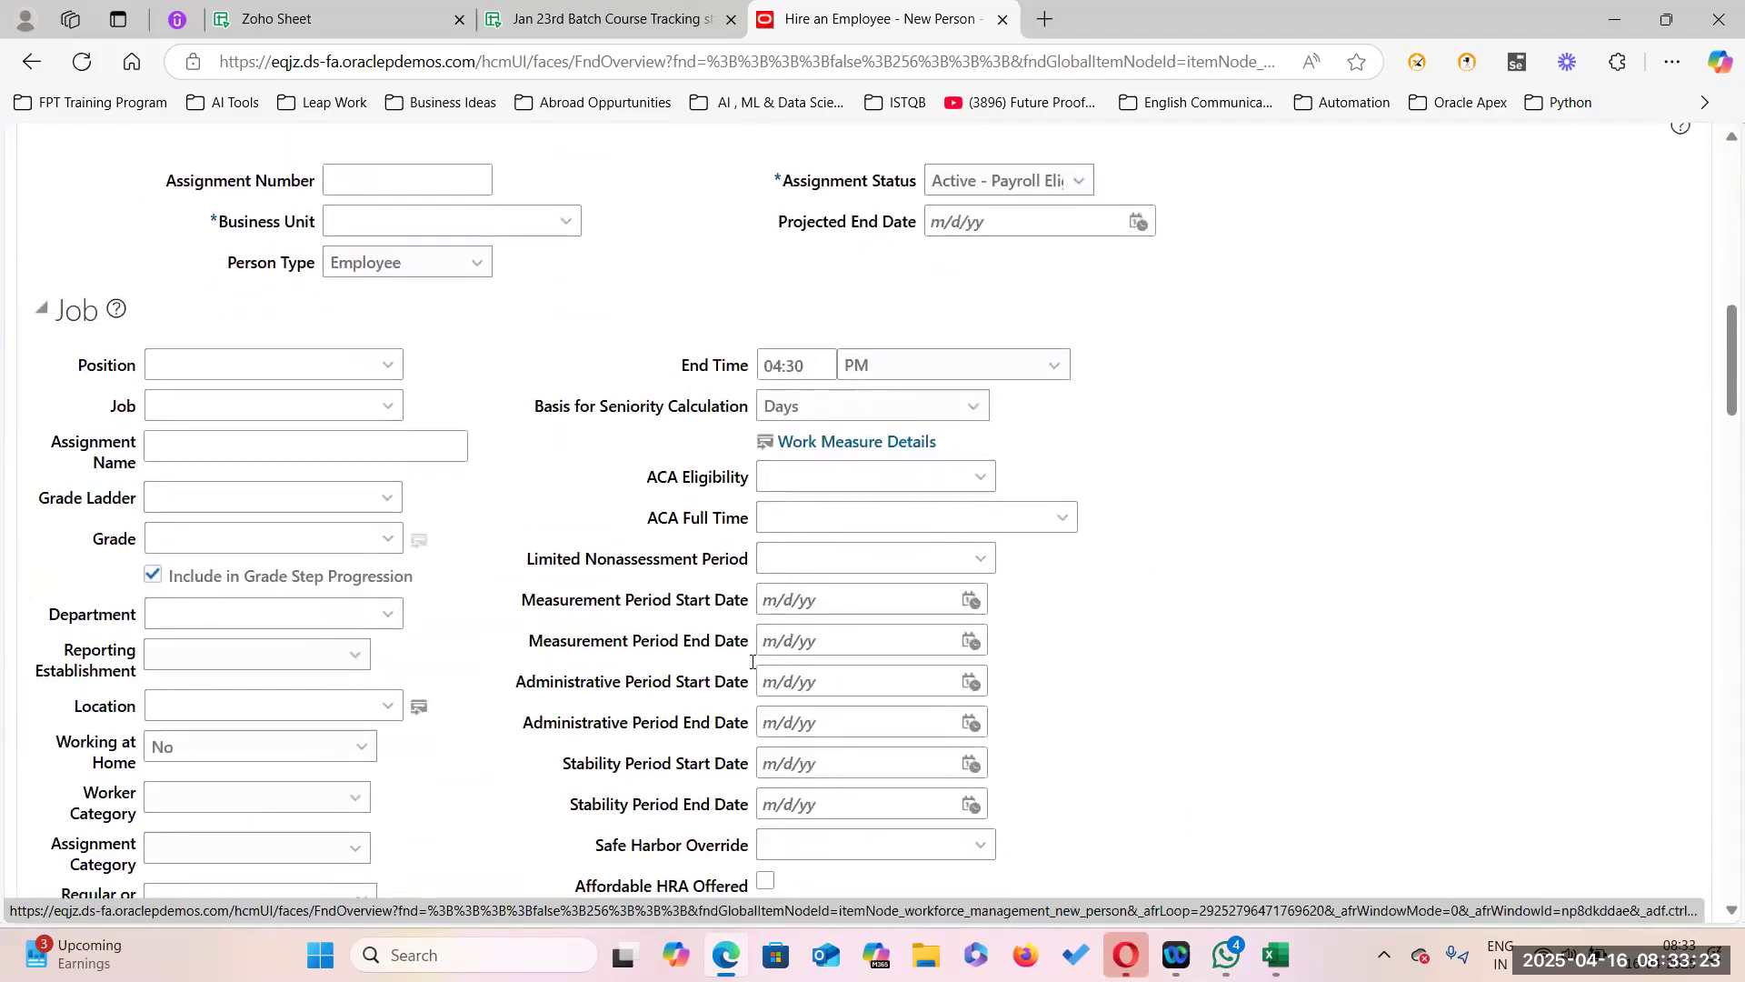
scroll(519, 618, "up", 2)
left_click(565, 443)
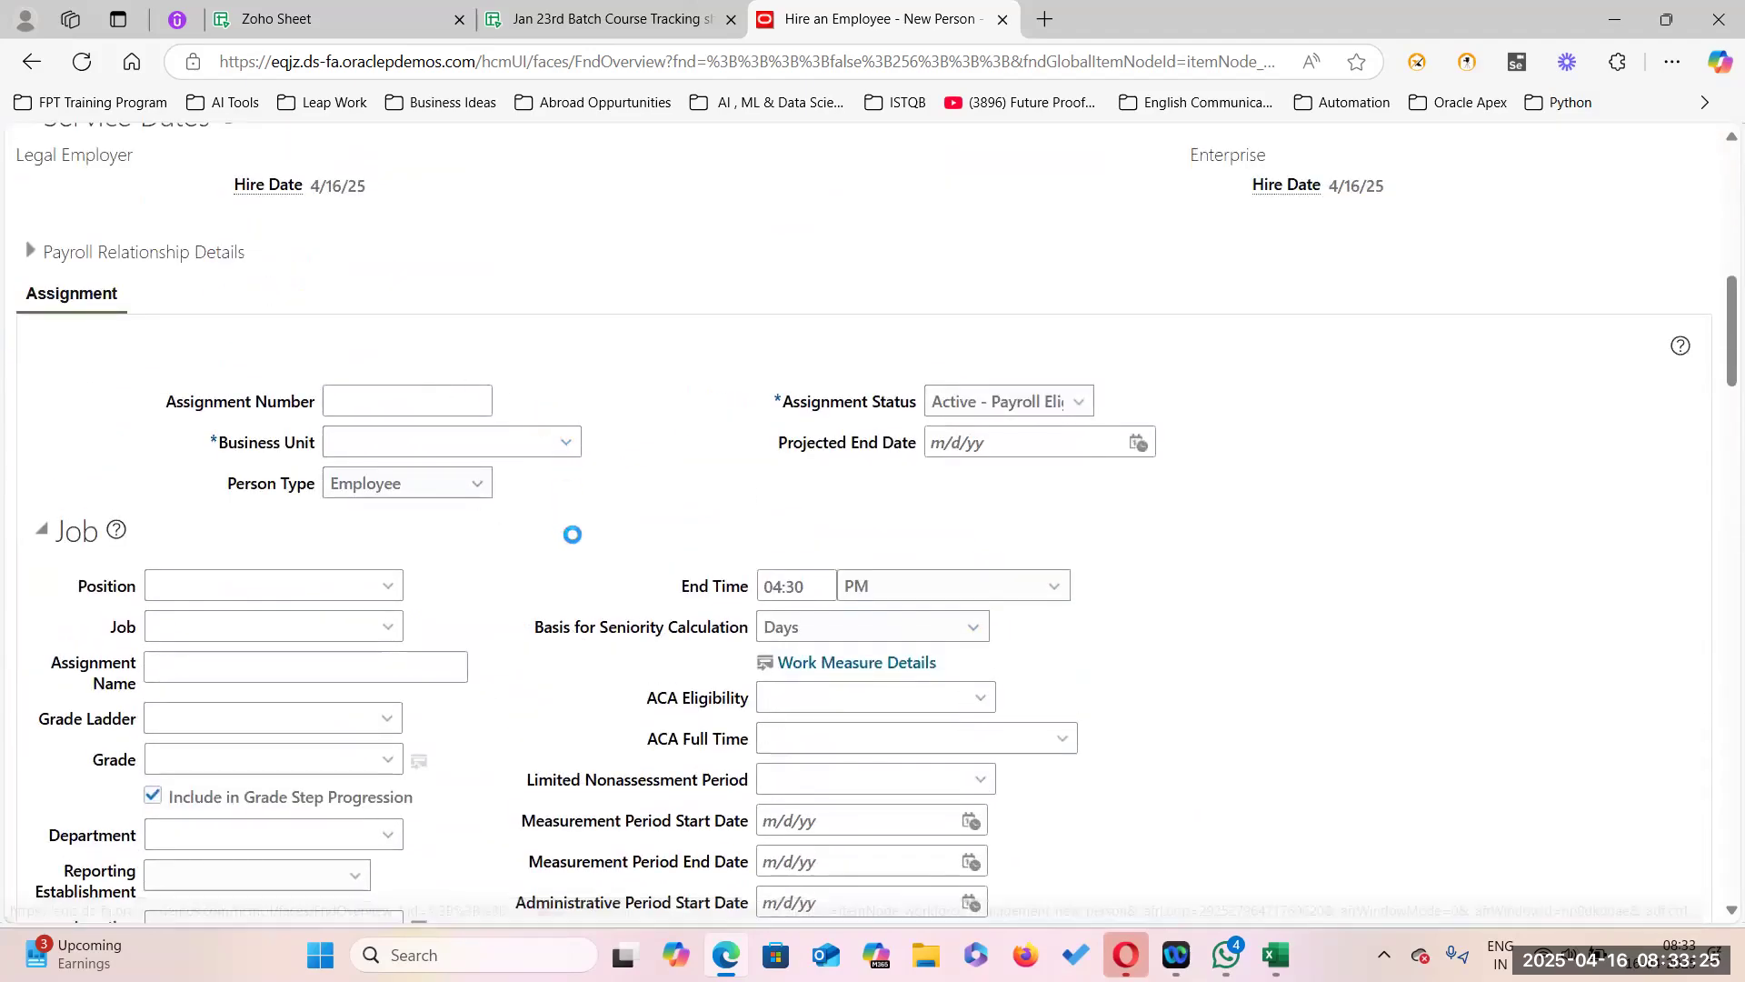
left_click(357, 819)
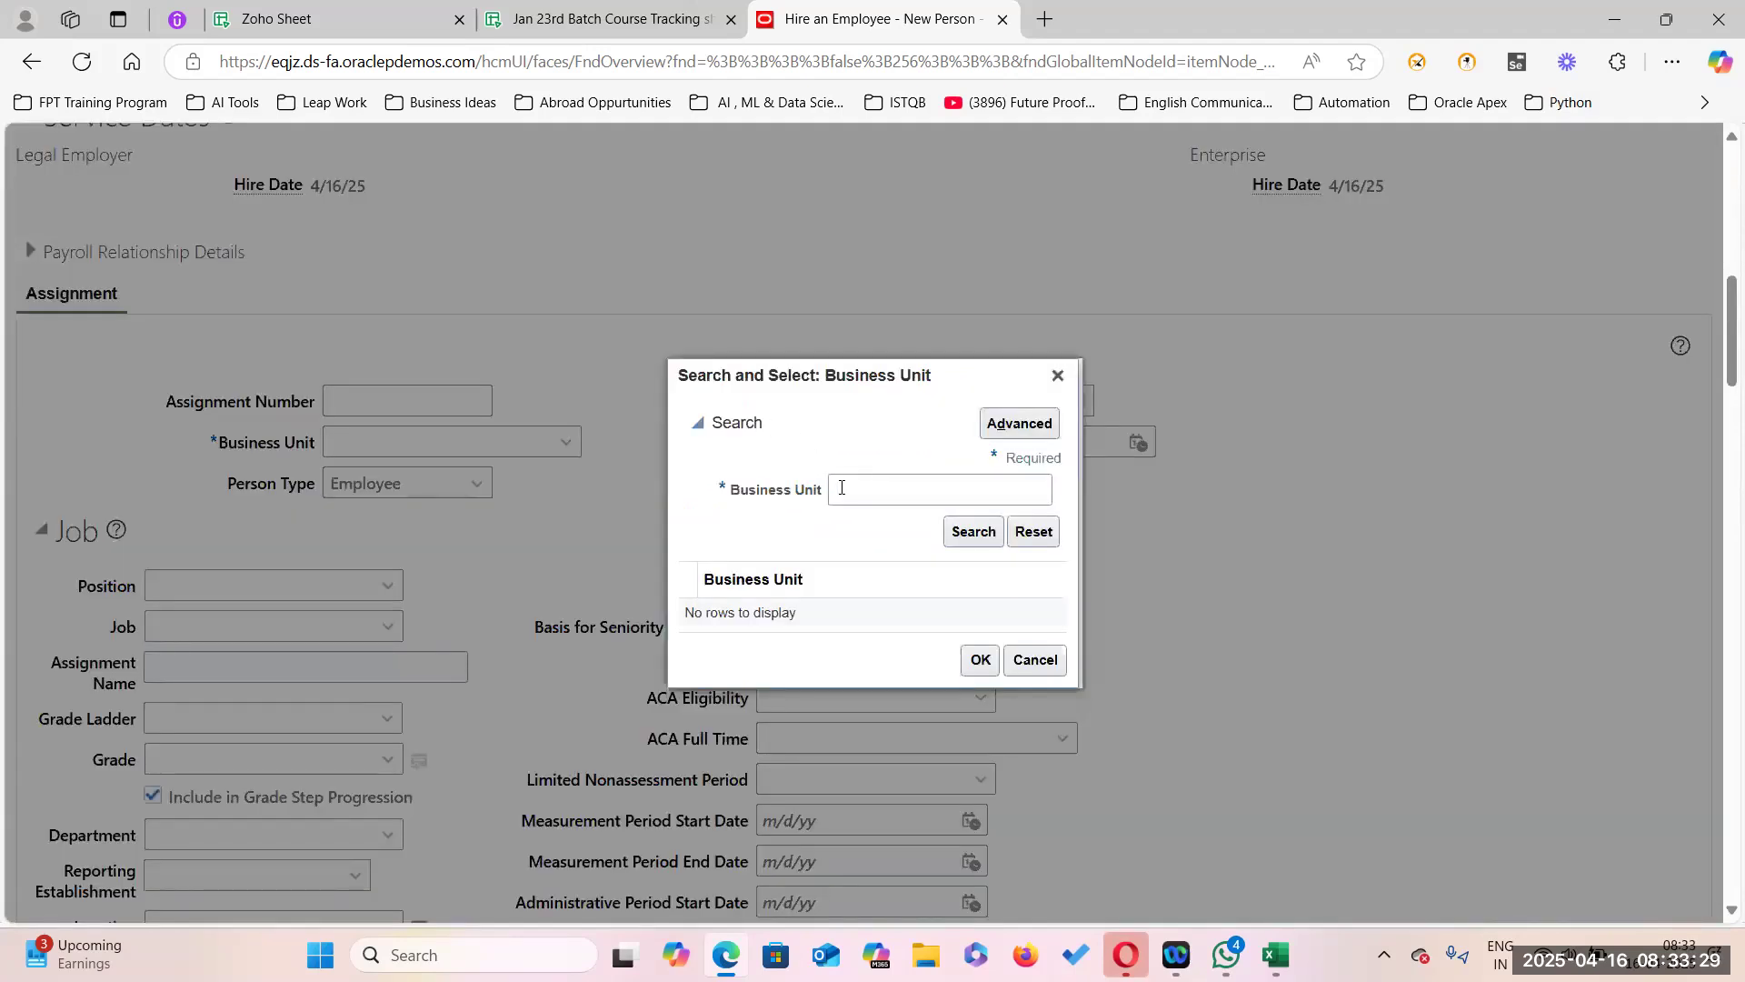
left_click(878, 489)
type("US1%")
key("Return")
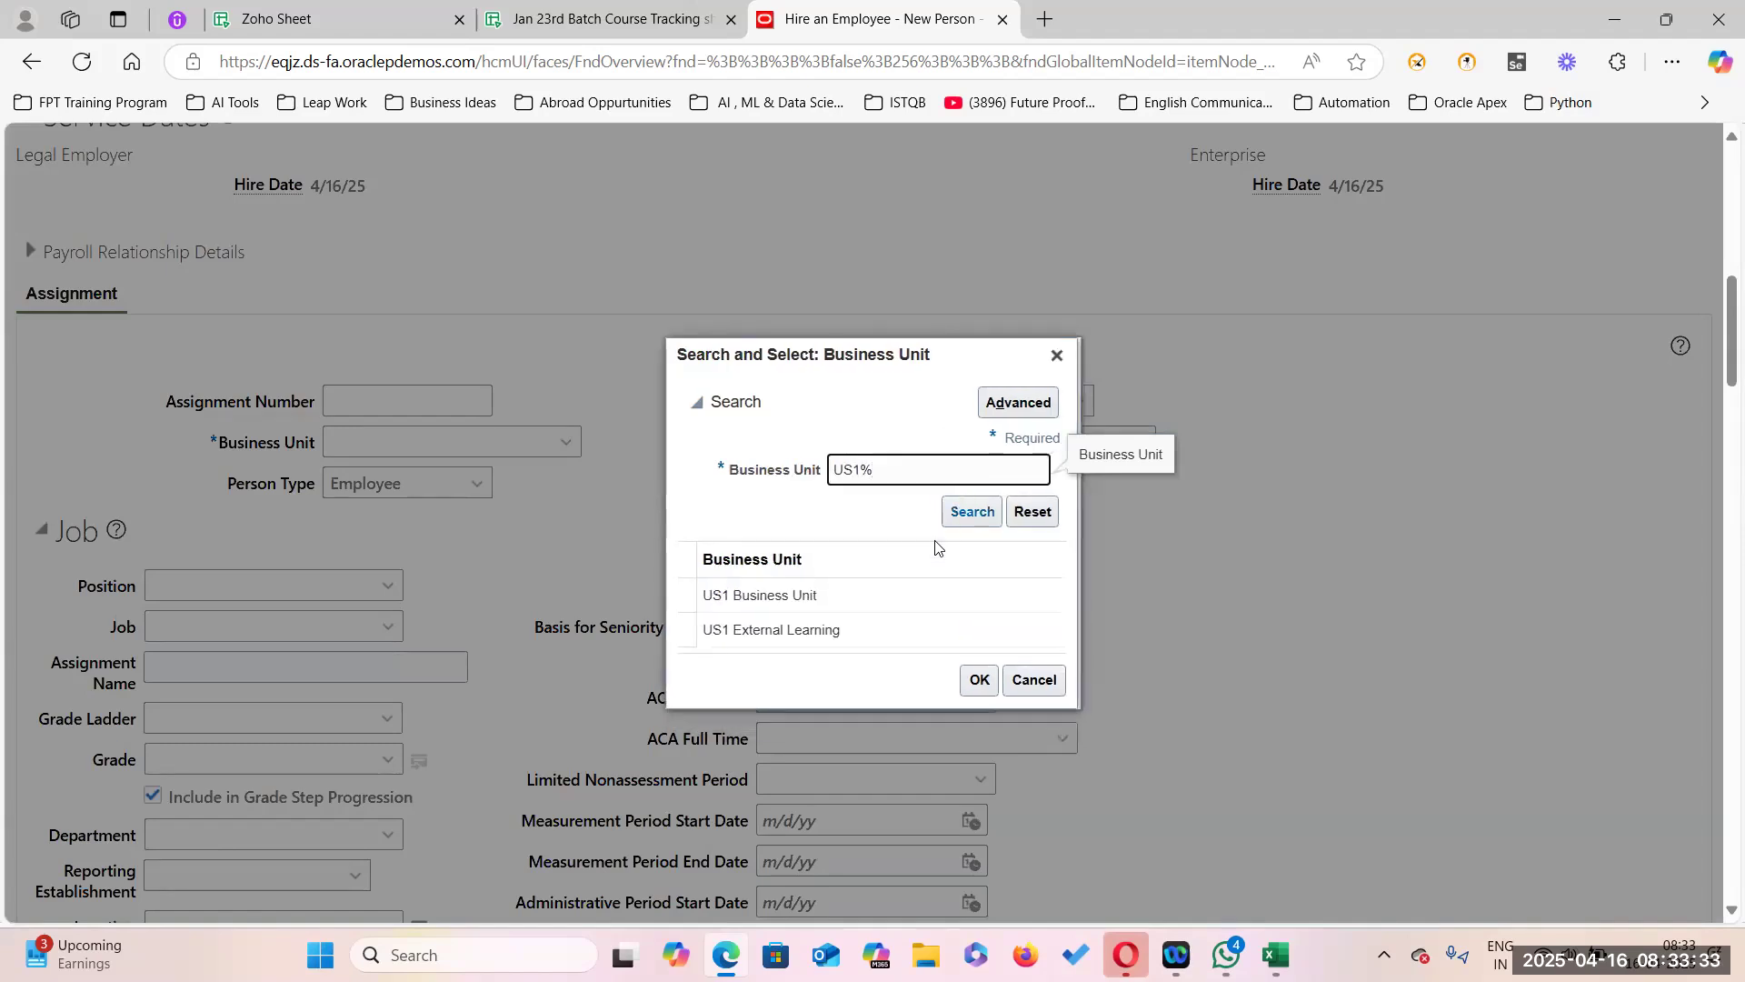
left_click(773, 595)
left_click(978, 680)
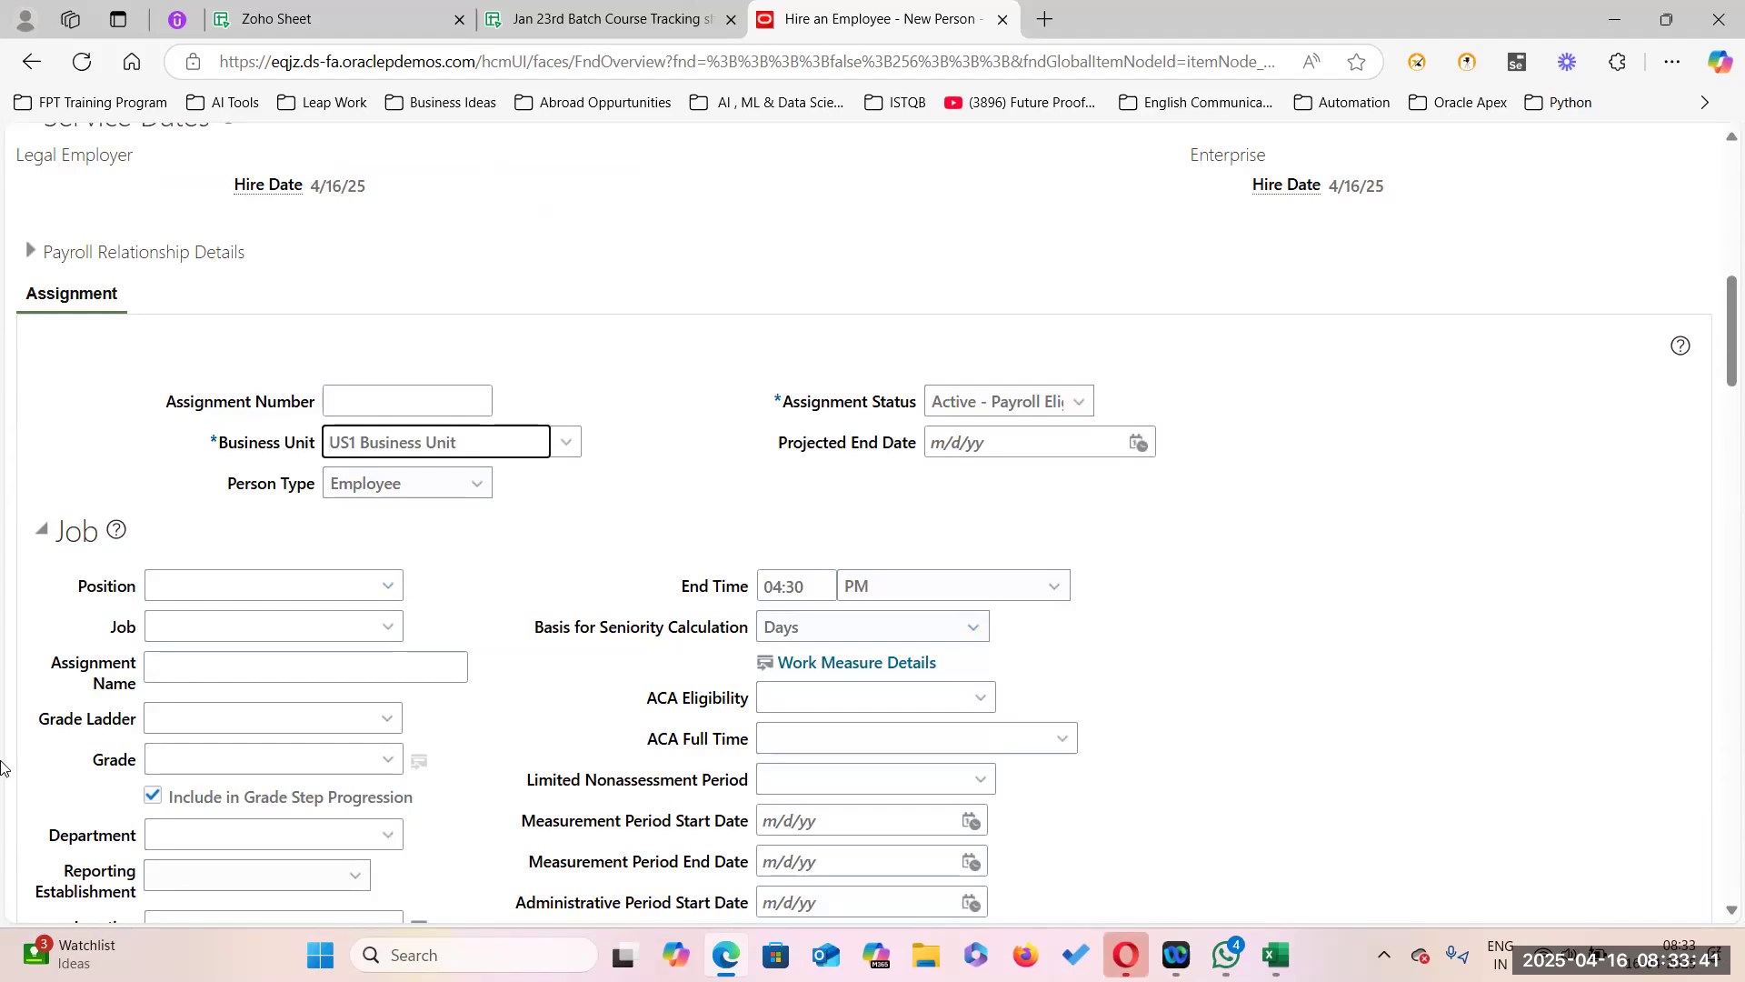
Set the assignment job to Professor by searching job code PRO.
left_click(389, 630)
left_click(195, 705)
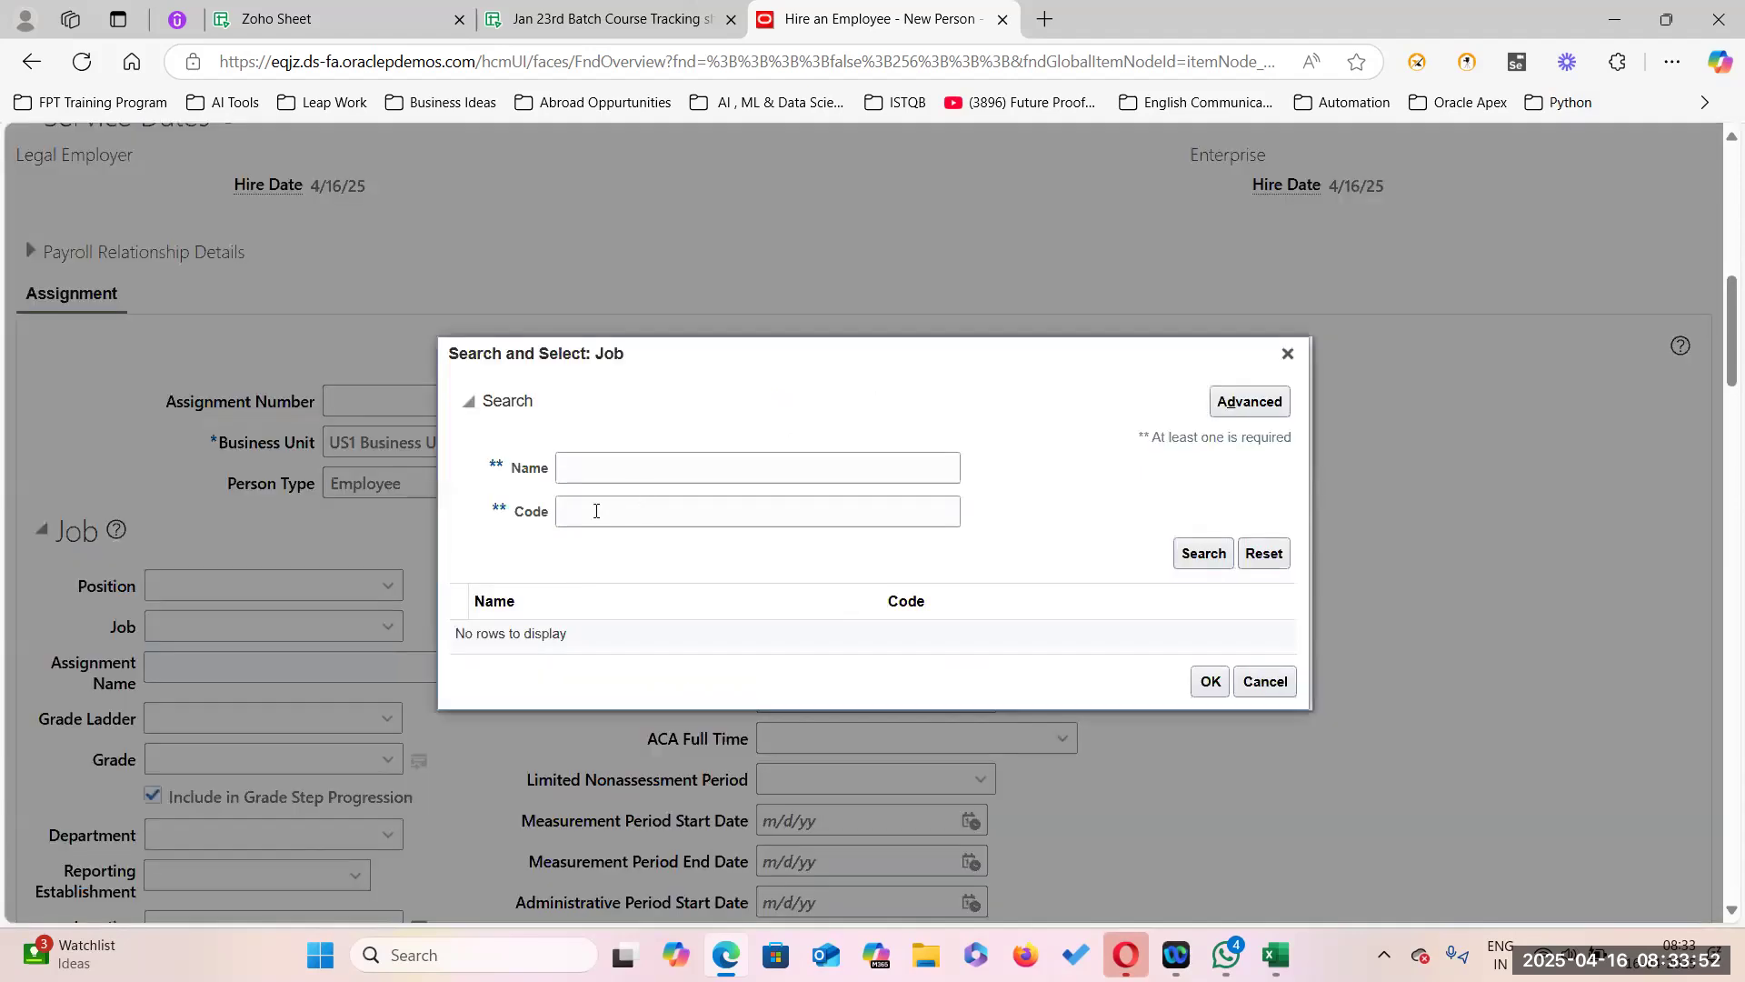
left_click(597, 511)
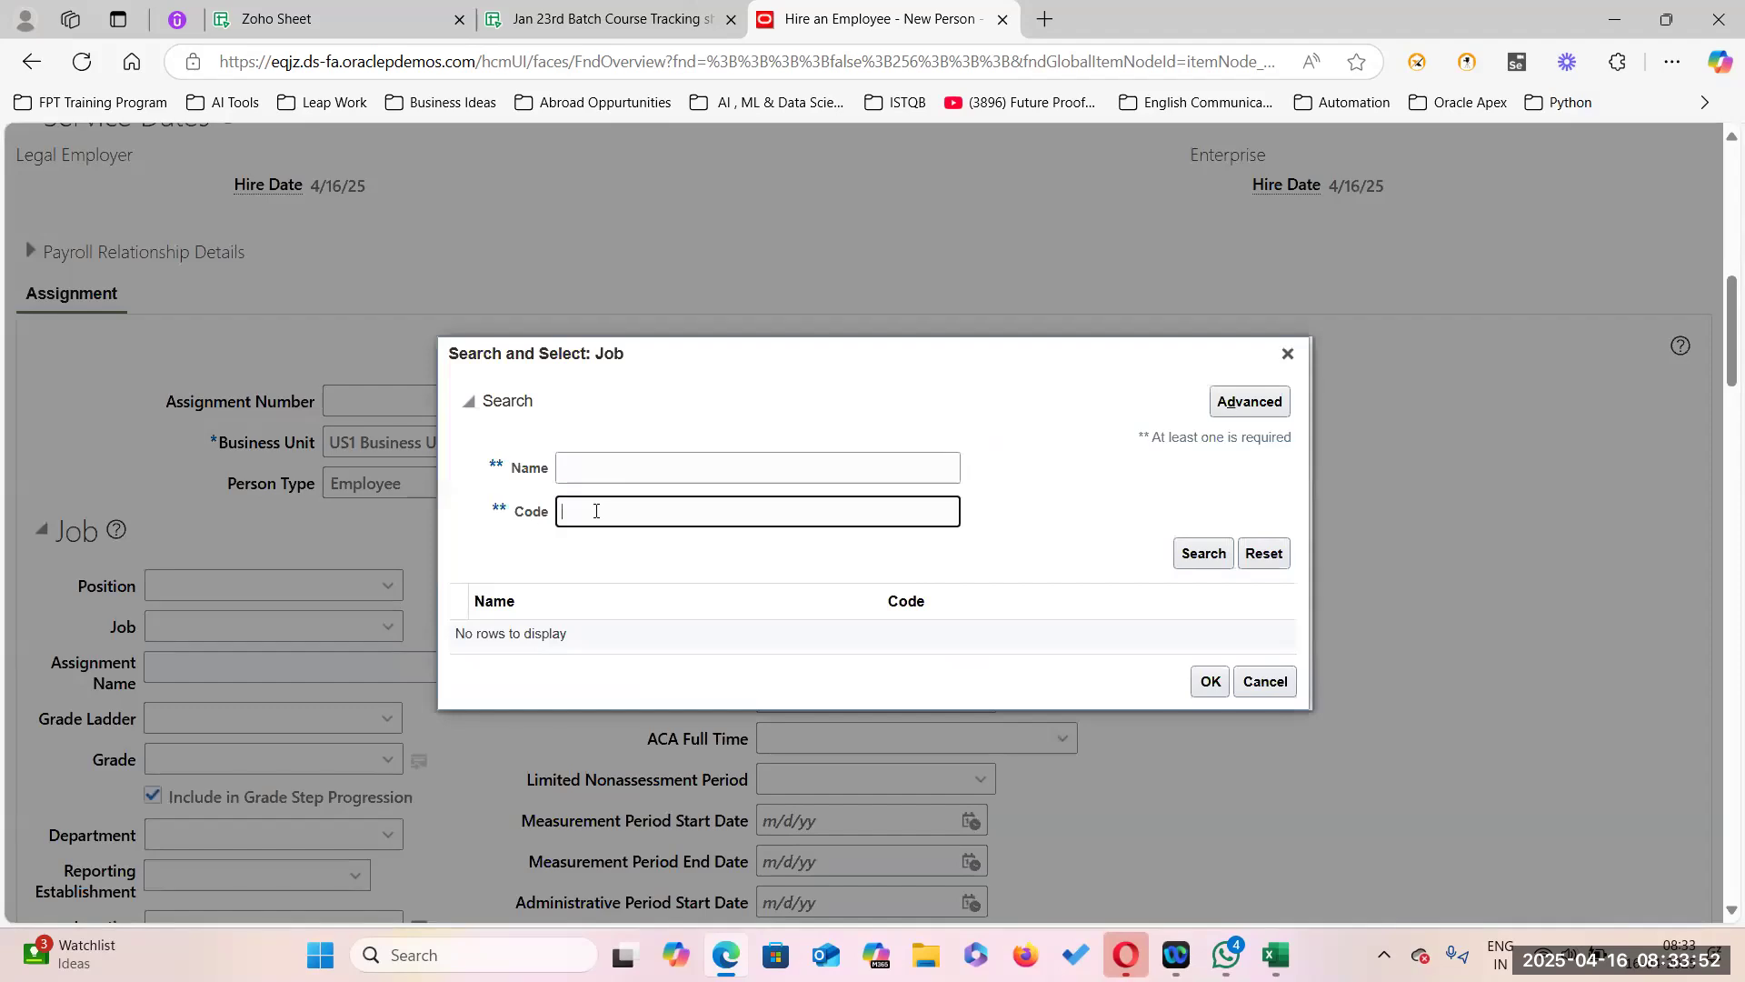
type("pro")
key("BackSpace")
key("BackSpace")
key("BackSpace")
type("PRO")
left_click(1204, 552)
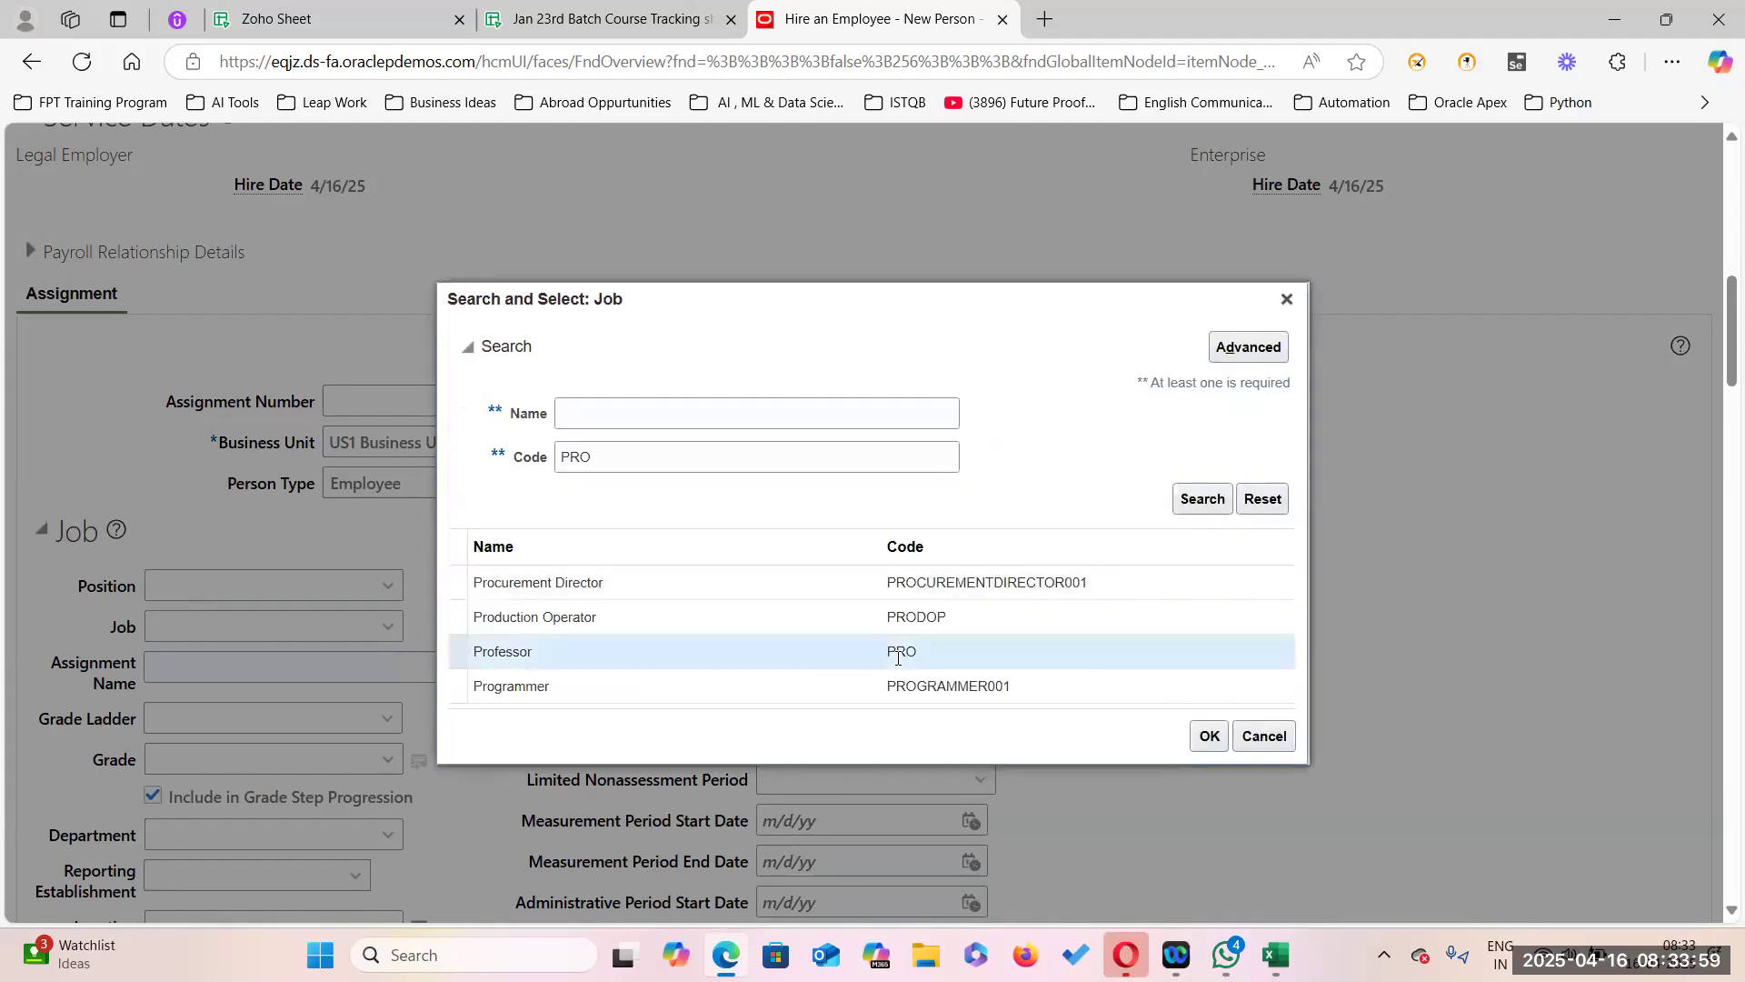
left_click(1210, 737)
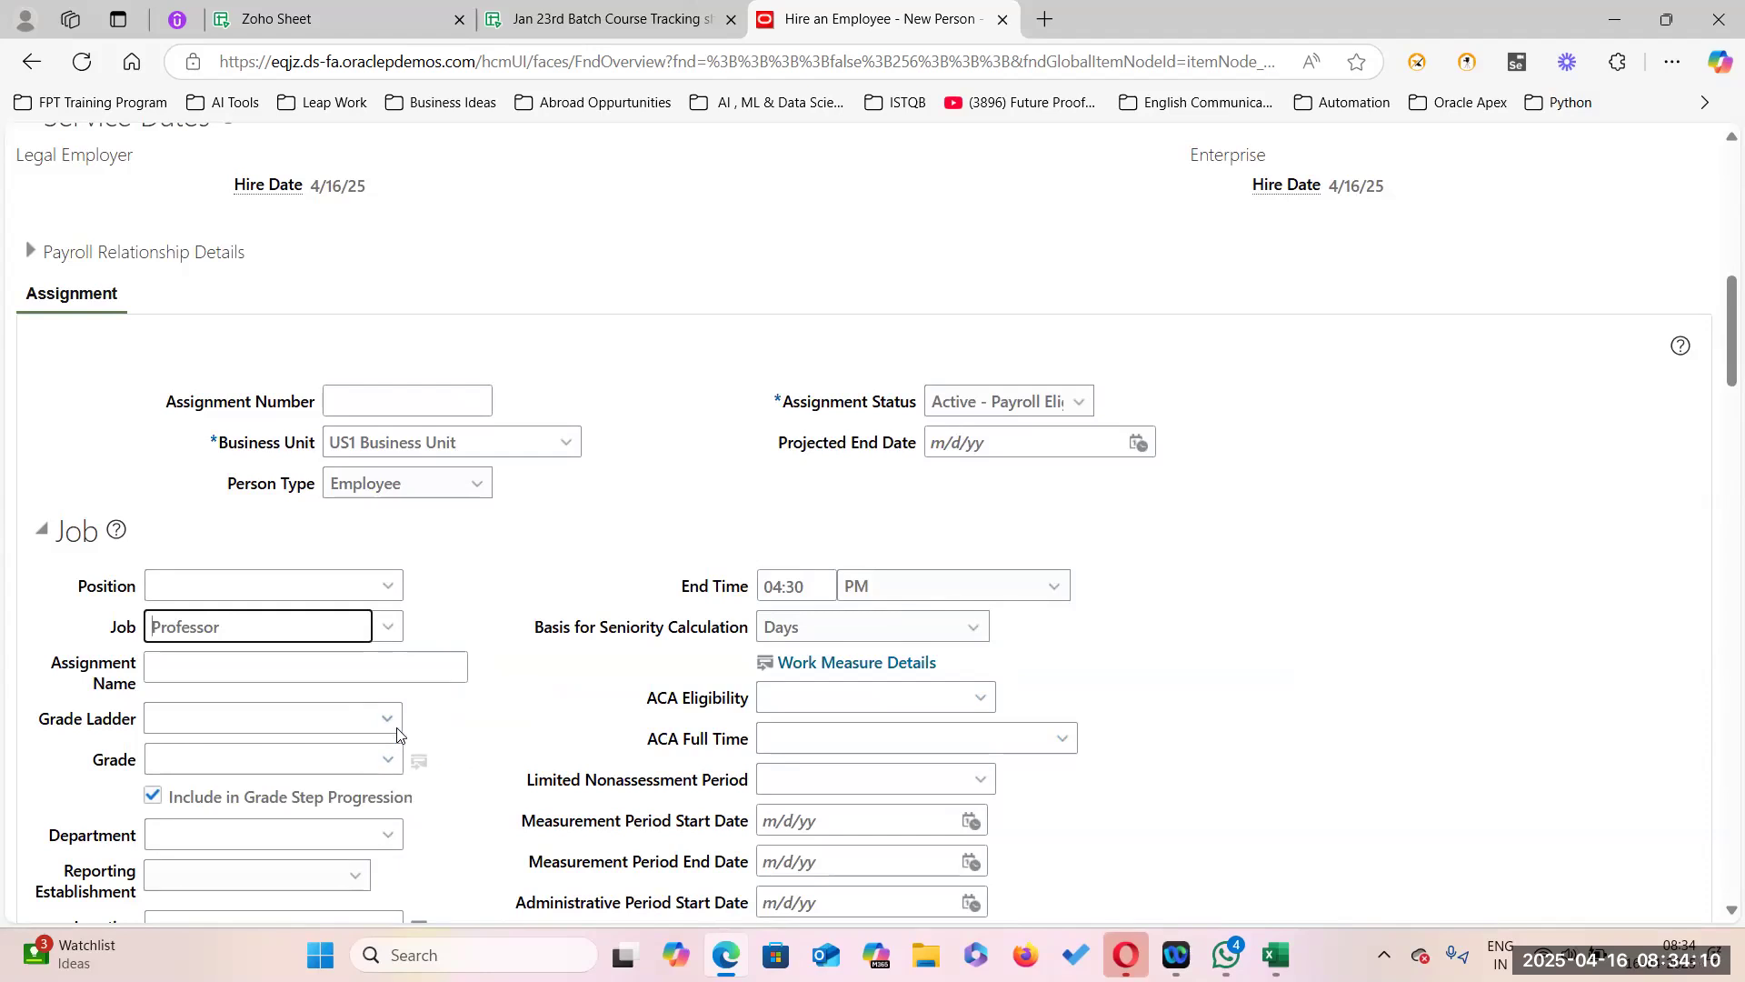
Set the grade to 1.2 Coef 250 by searching grade names that do not equal xx.
left_click(391, 762)
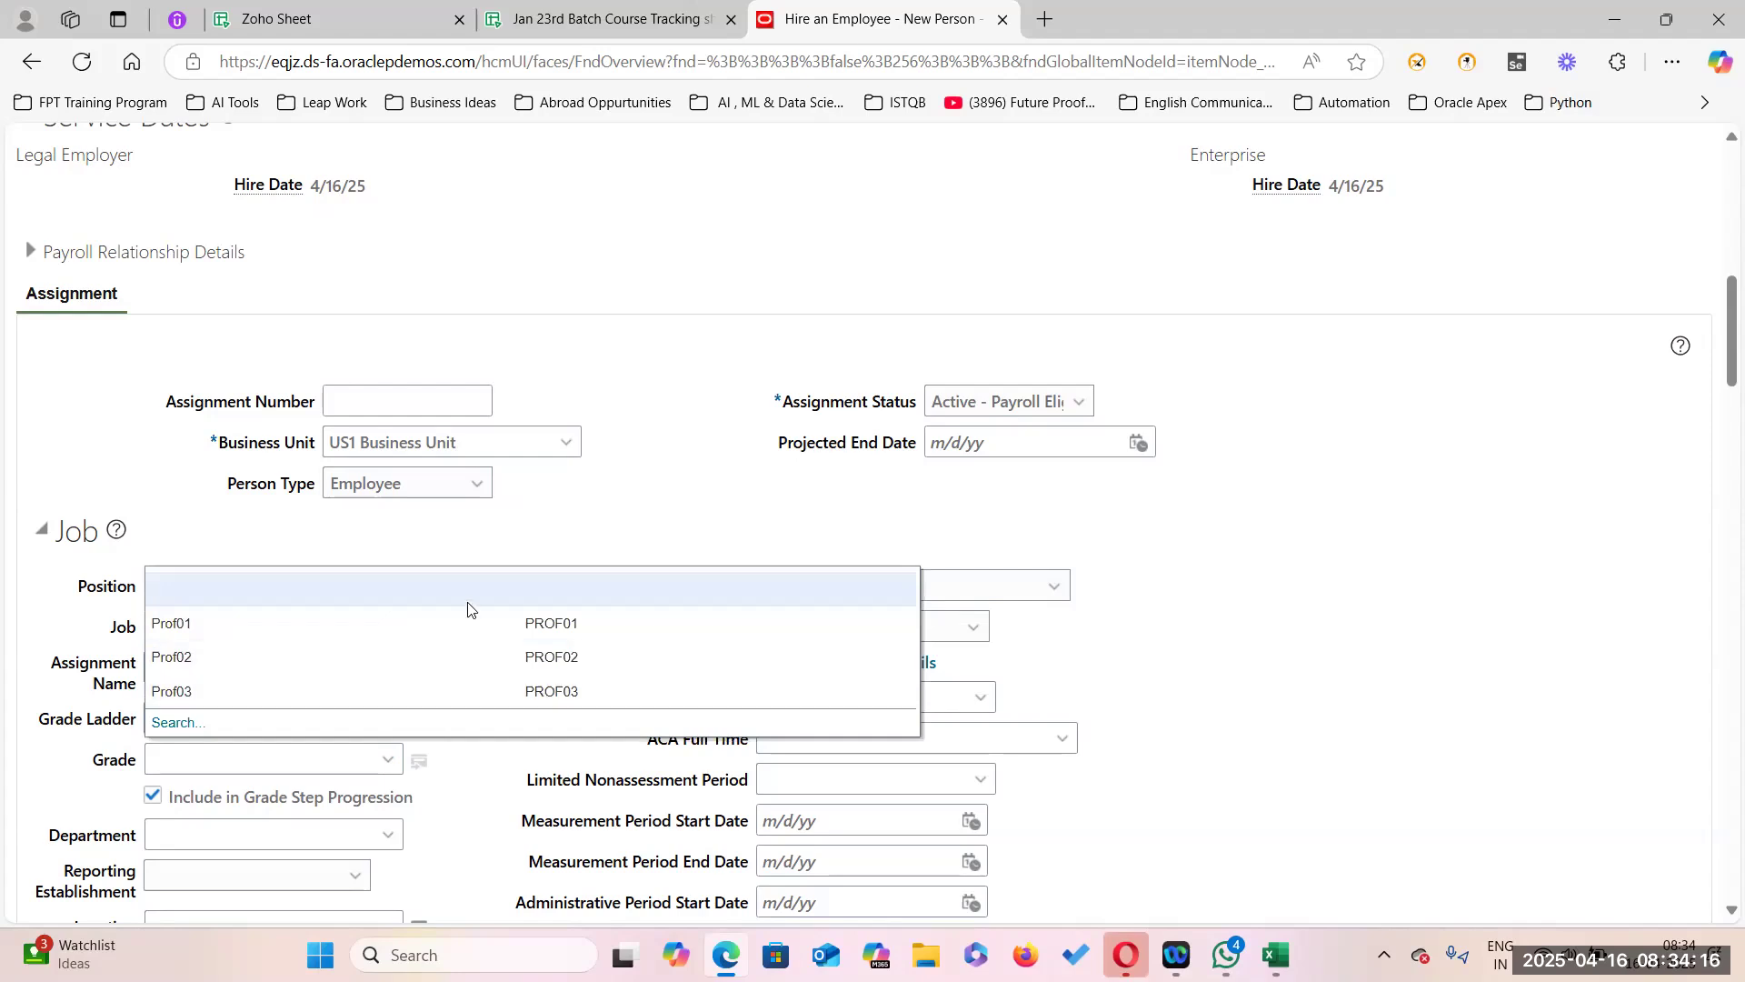
left_click(178, 723)
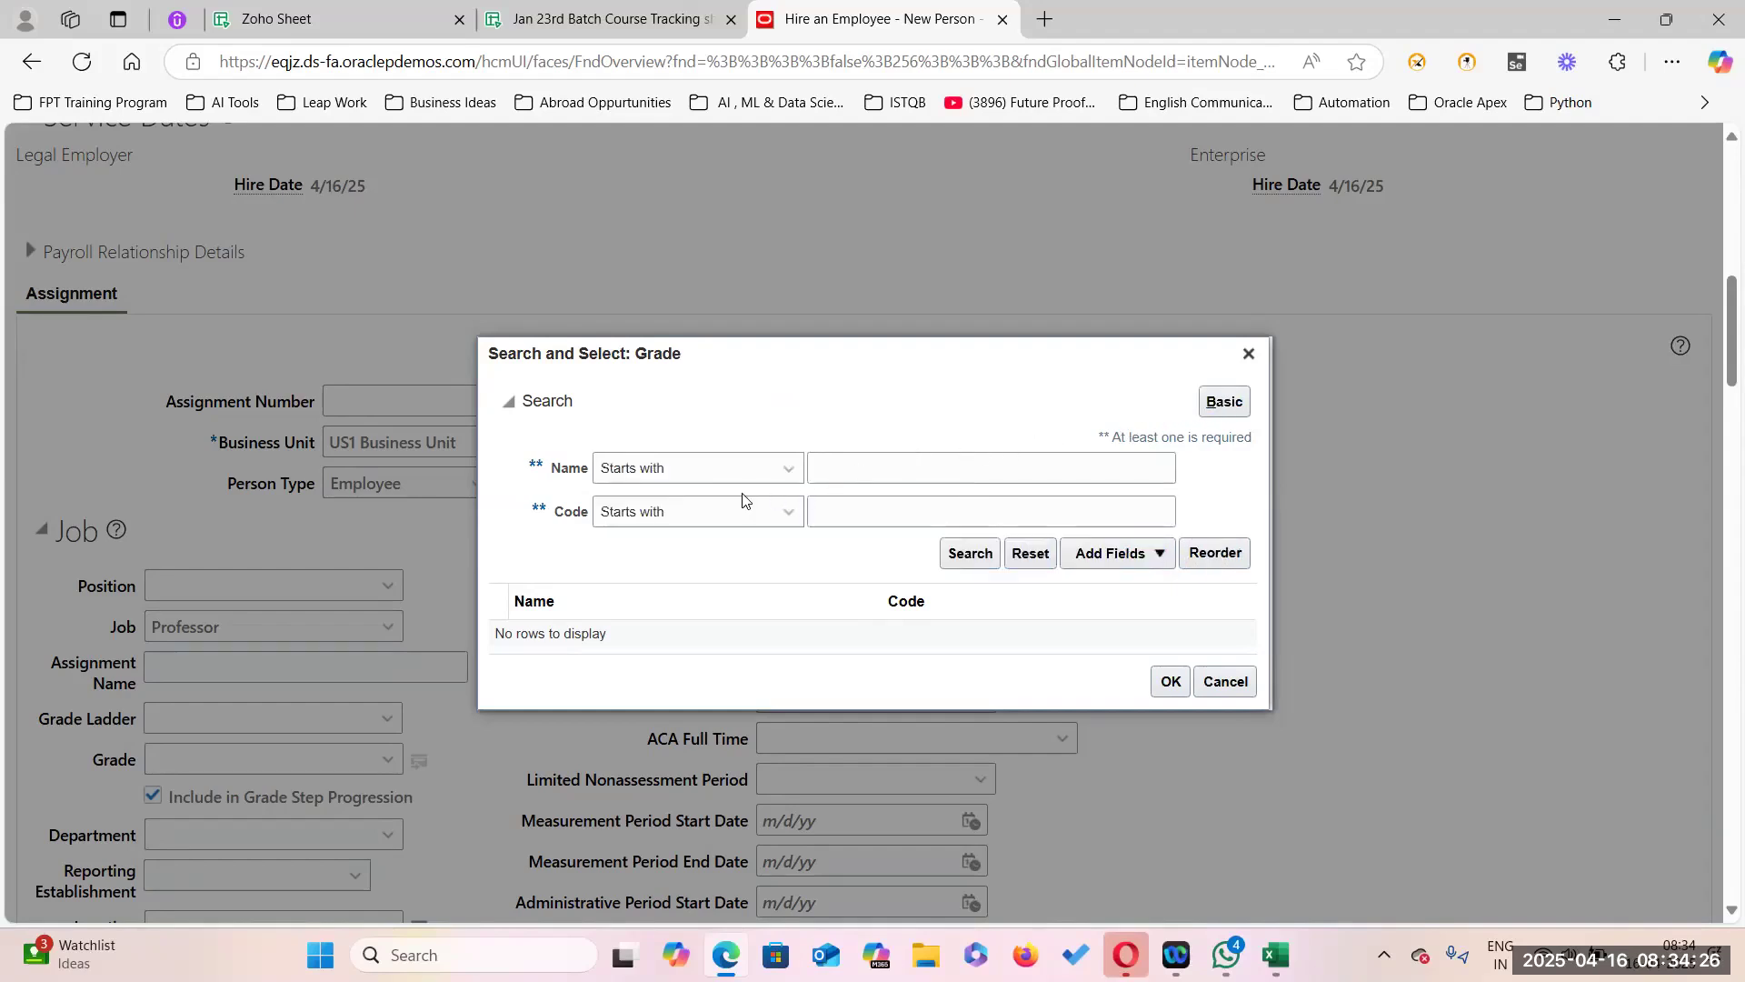
left_click(786, 469)
left_click(673, 596)
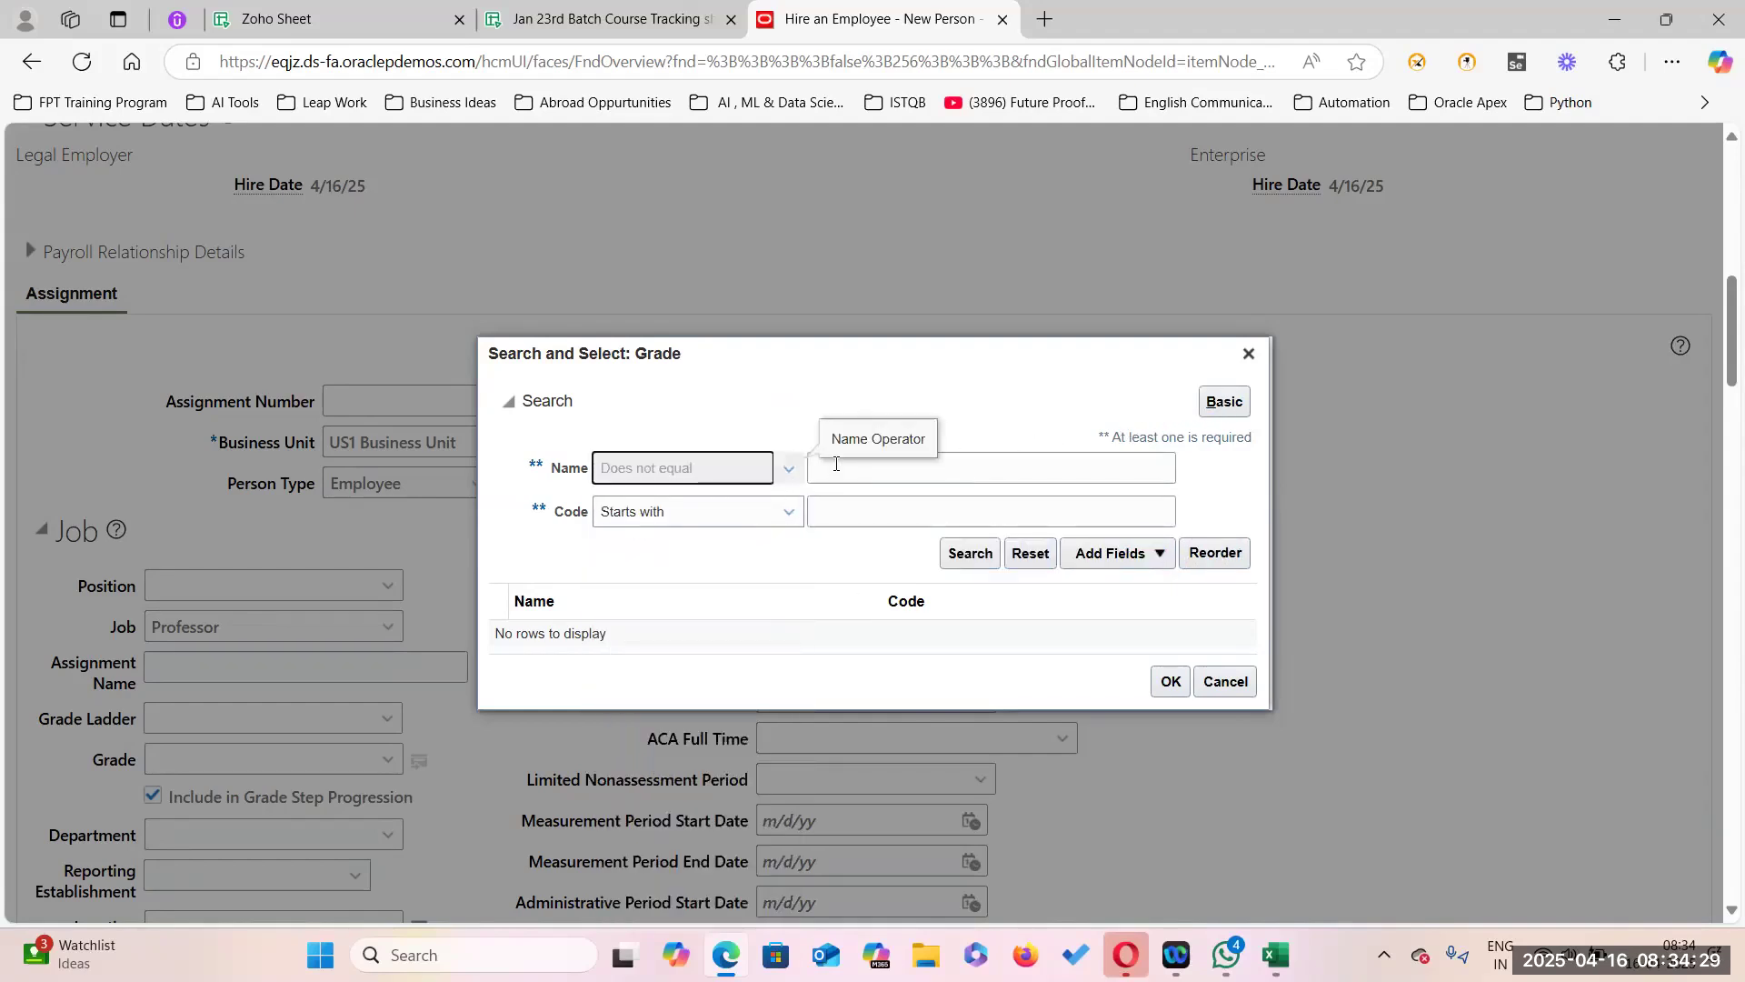
left_click(987, 463)
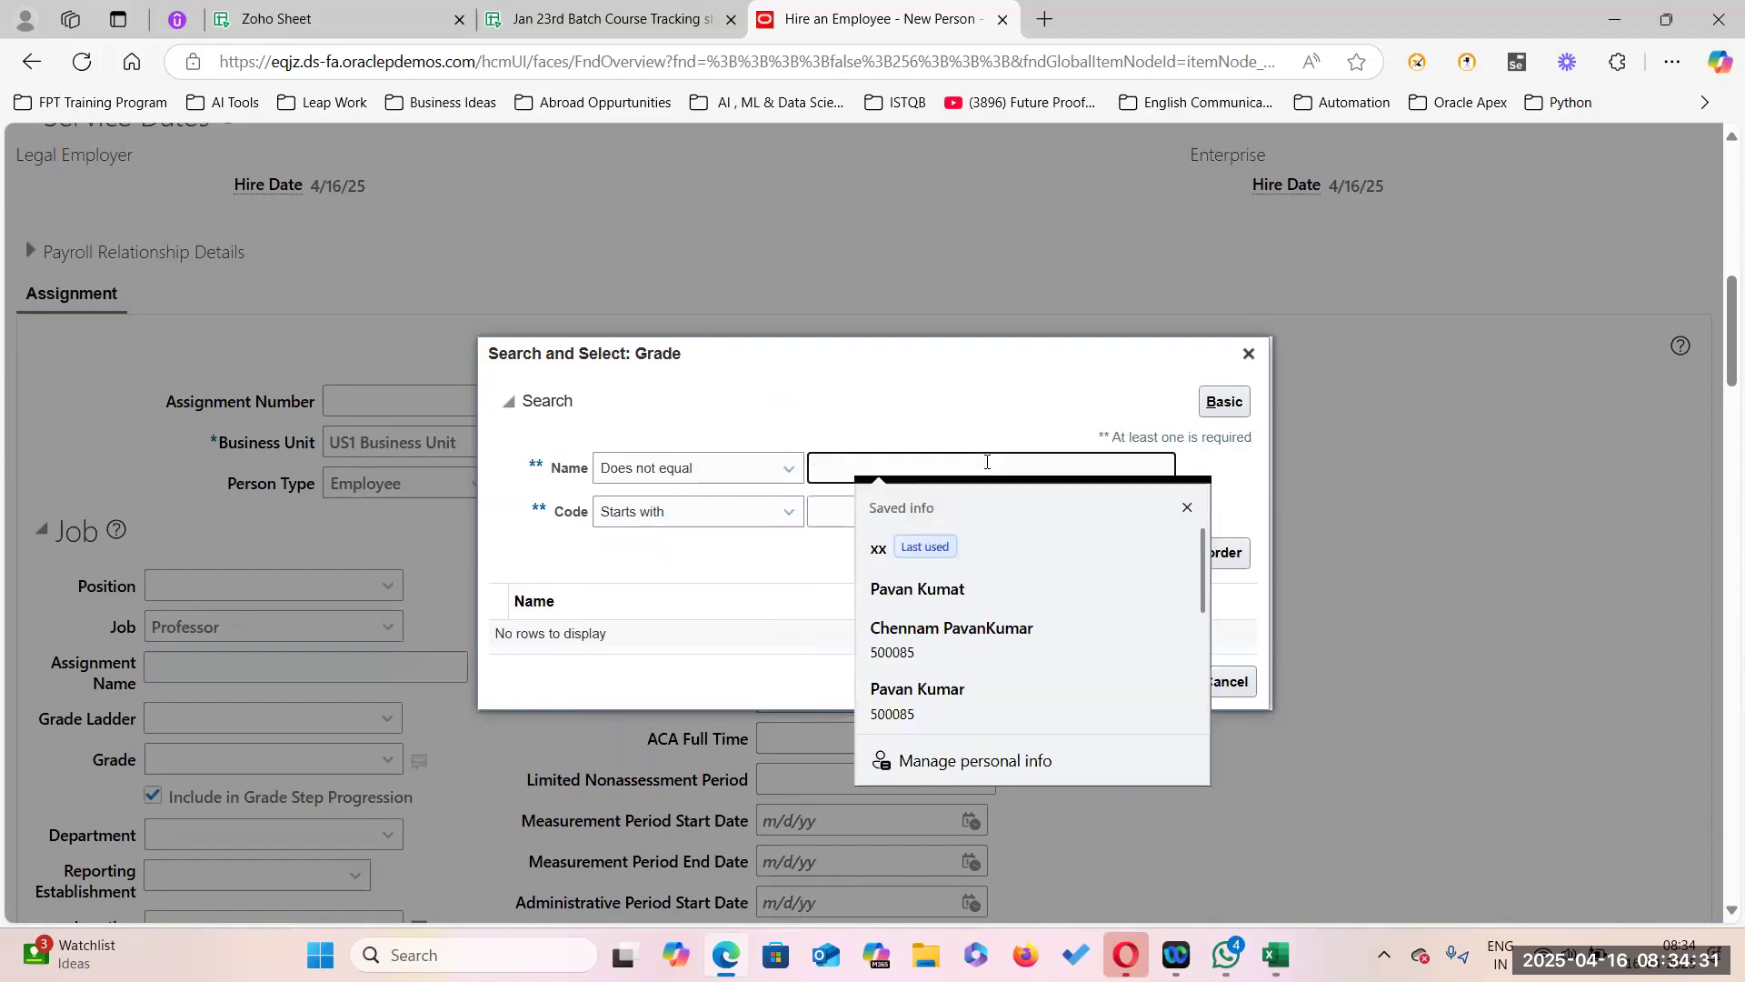
type("xx")
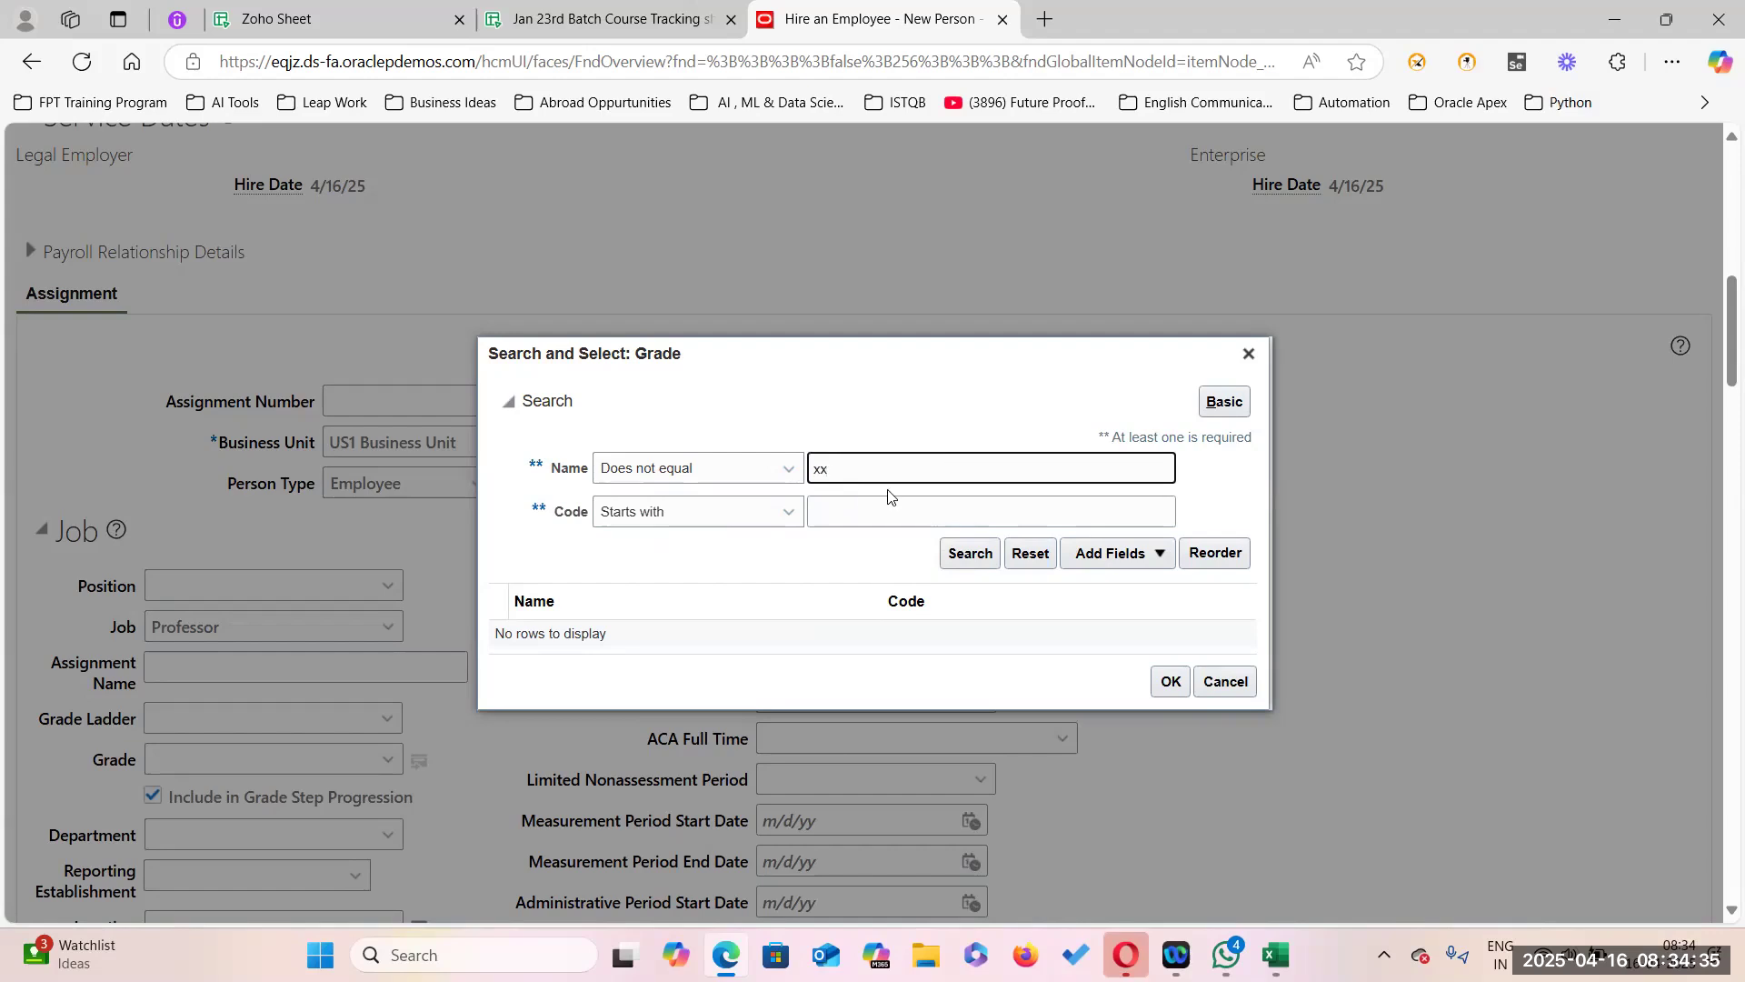
left_click(977, 555)
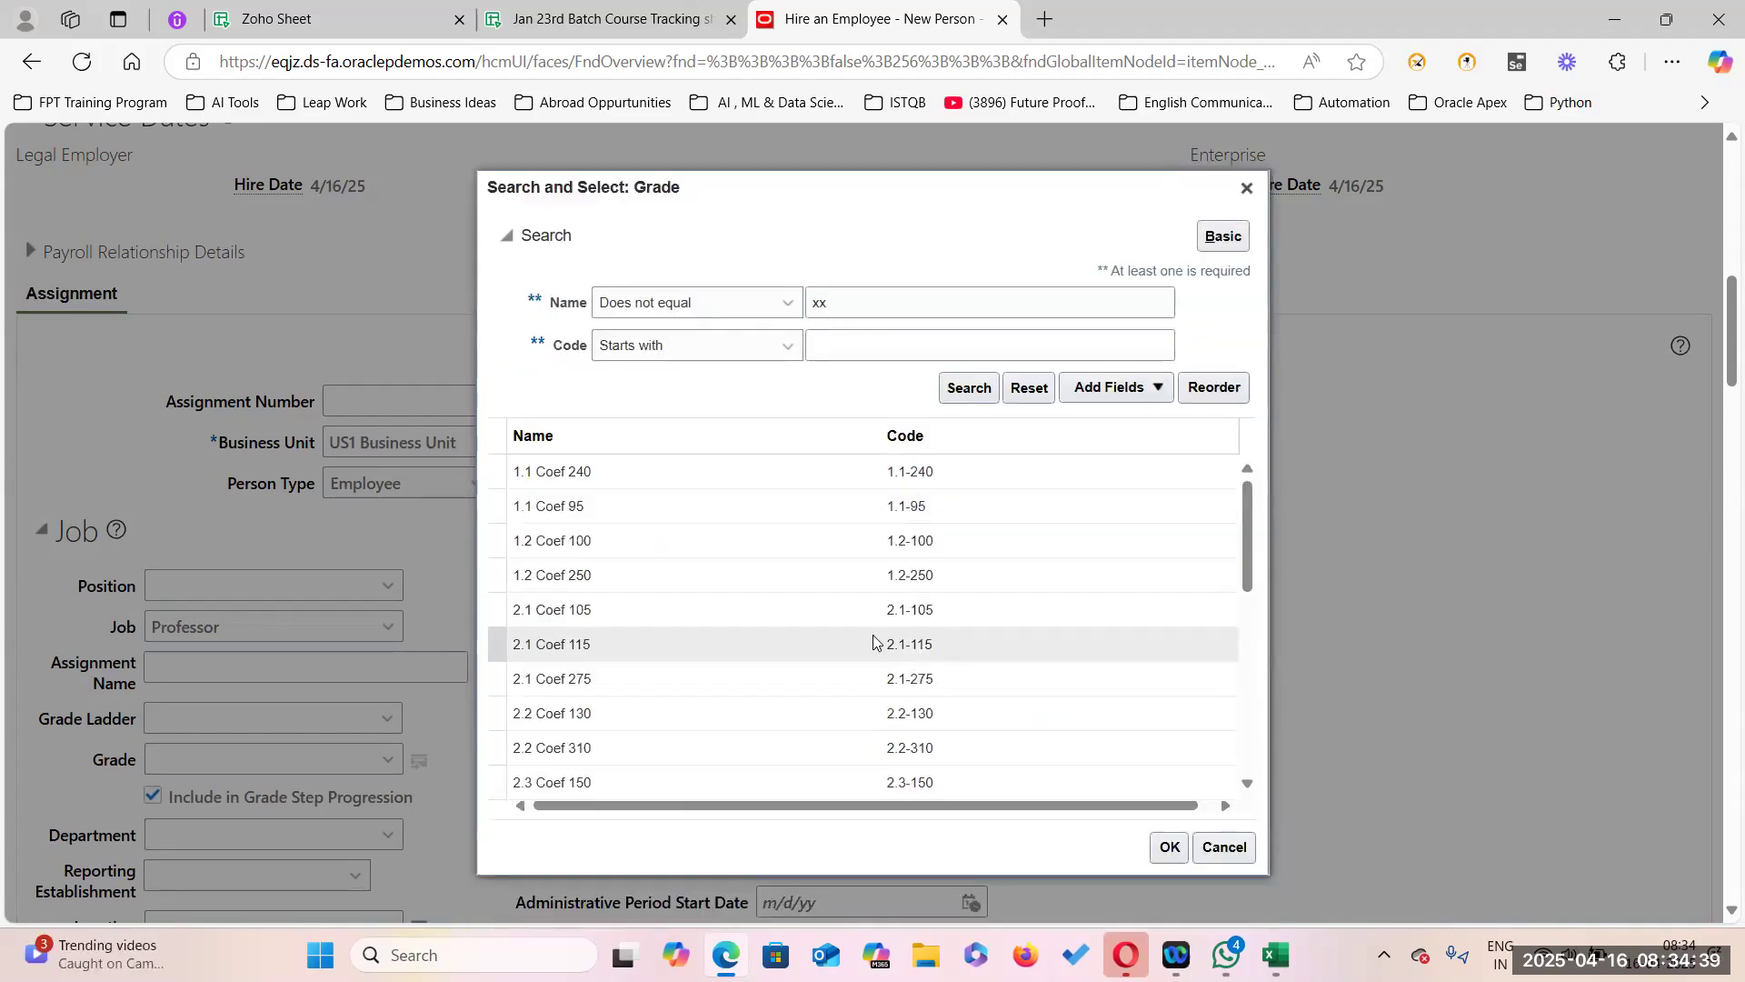
left_click(583, 589)
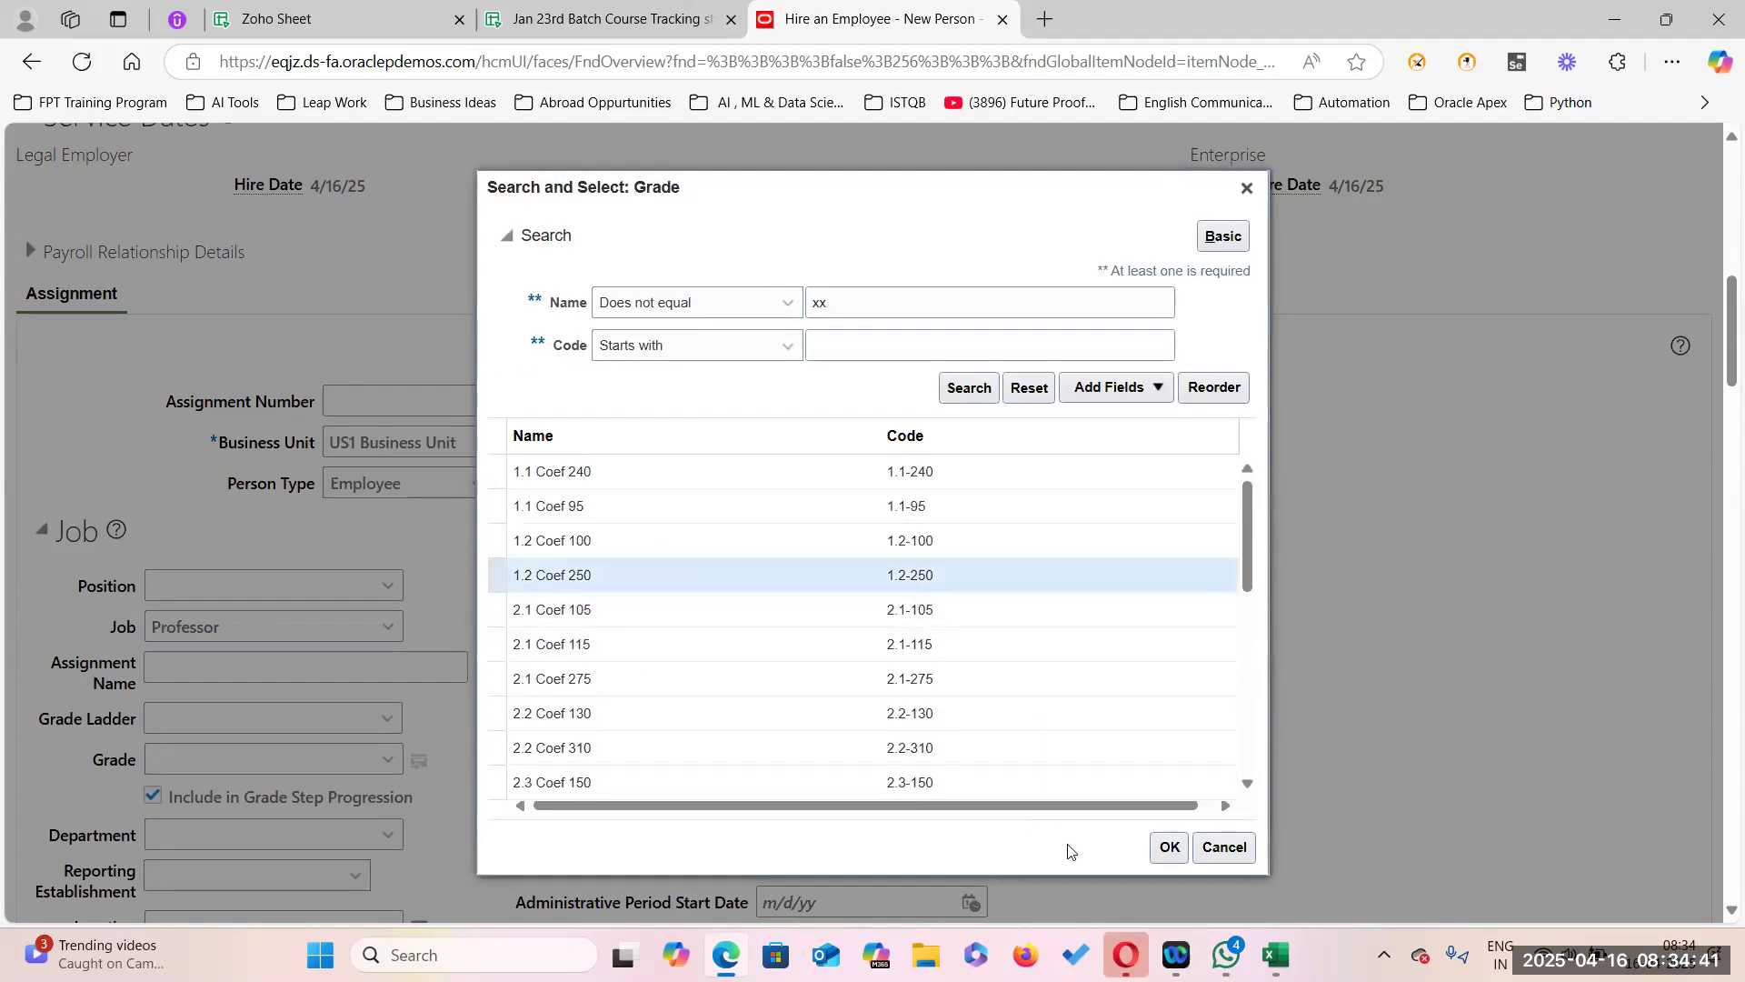
left_click(1169, 846)
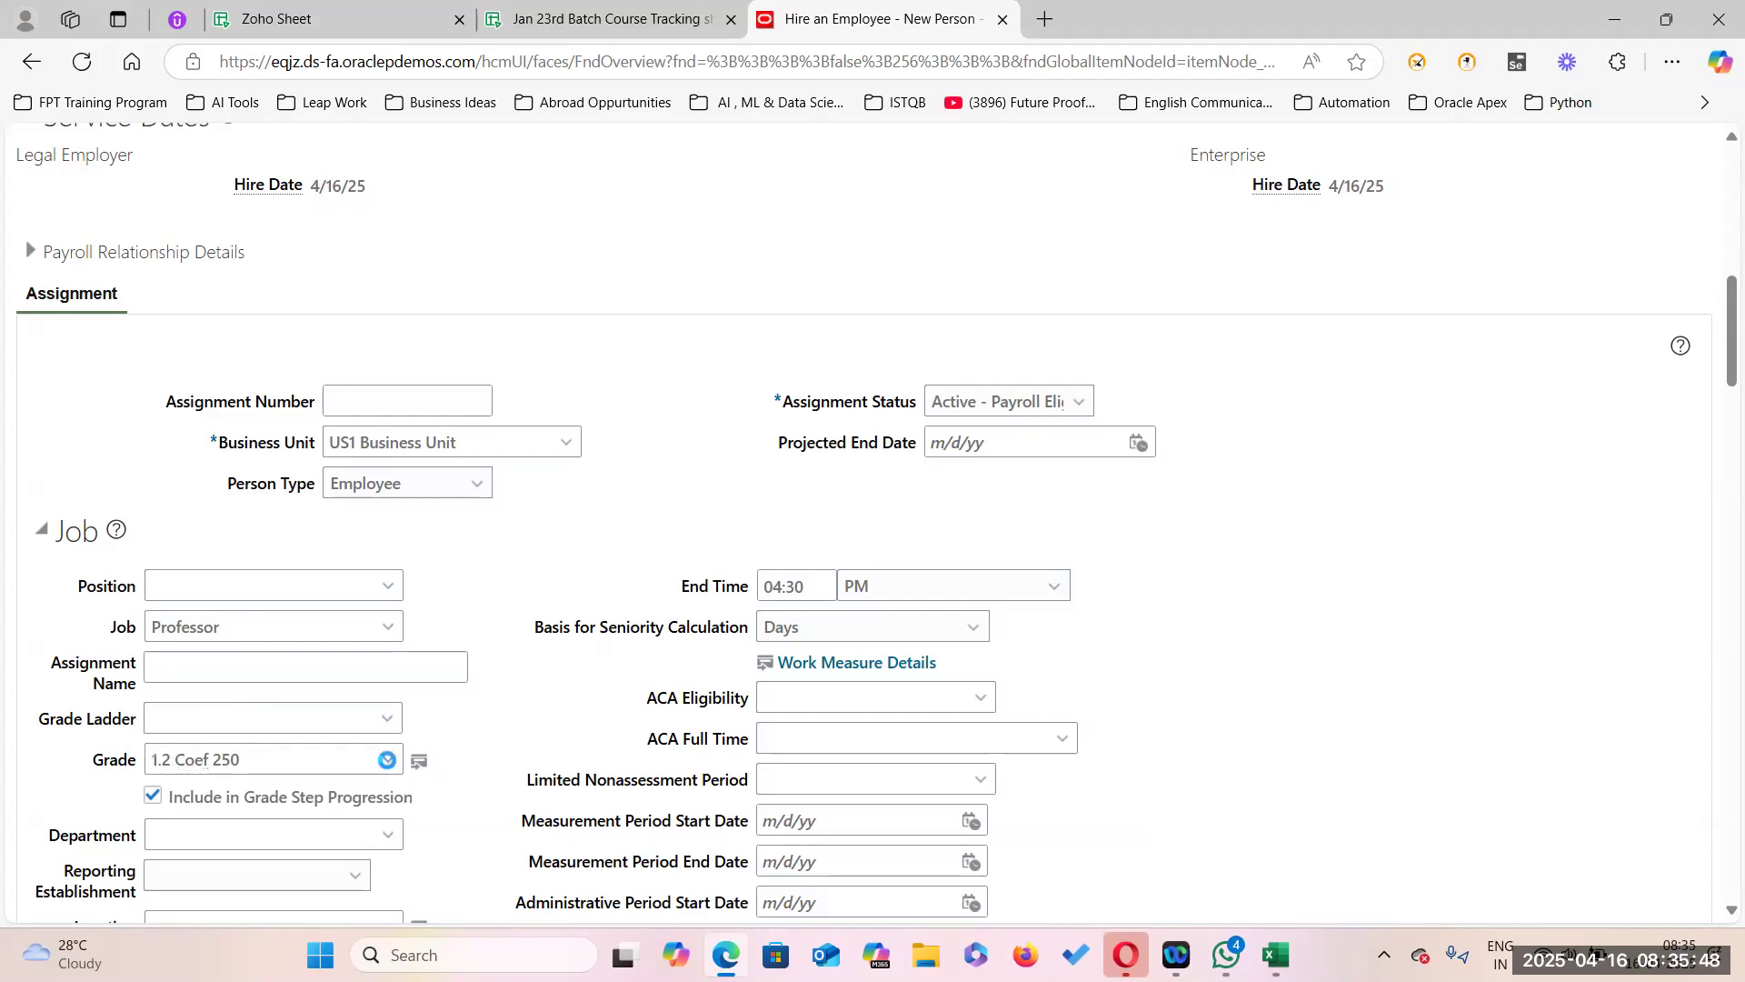
Replace the assignment grade 1.2 Coef 250 with Admin04 through the grade search.
left_click(387, 759)
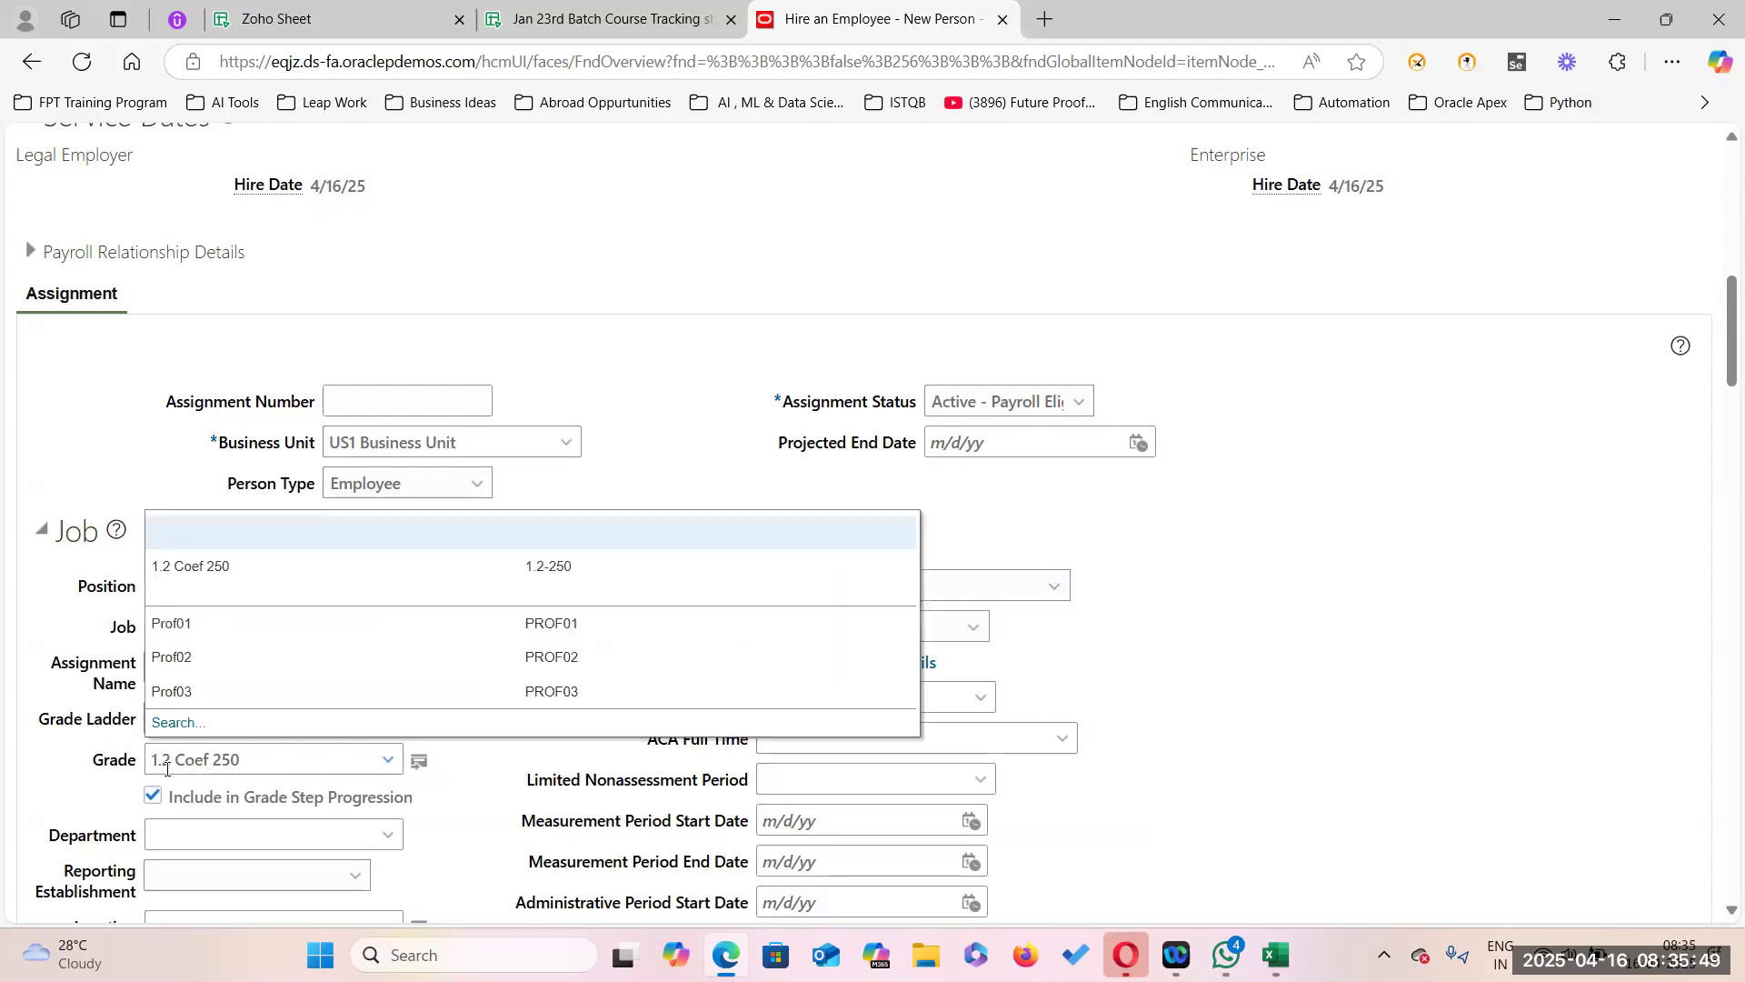
left_click(325, 565)
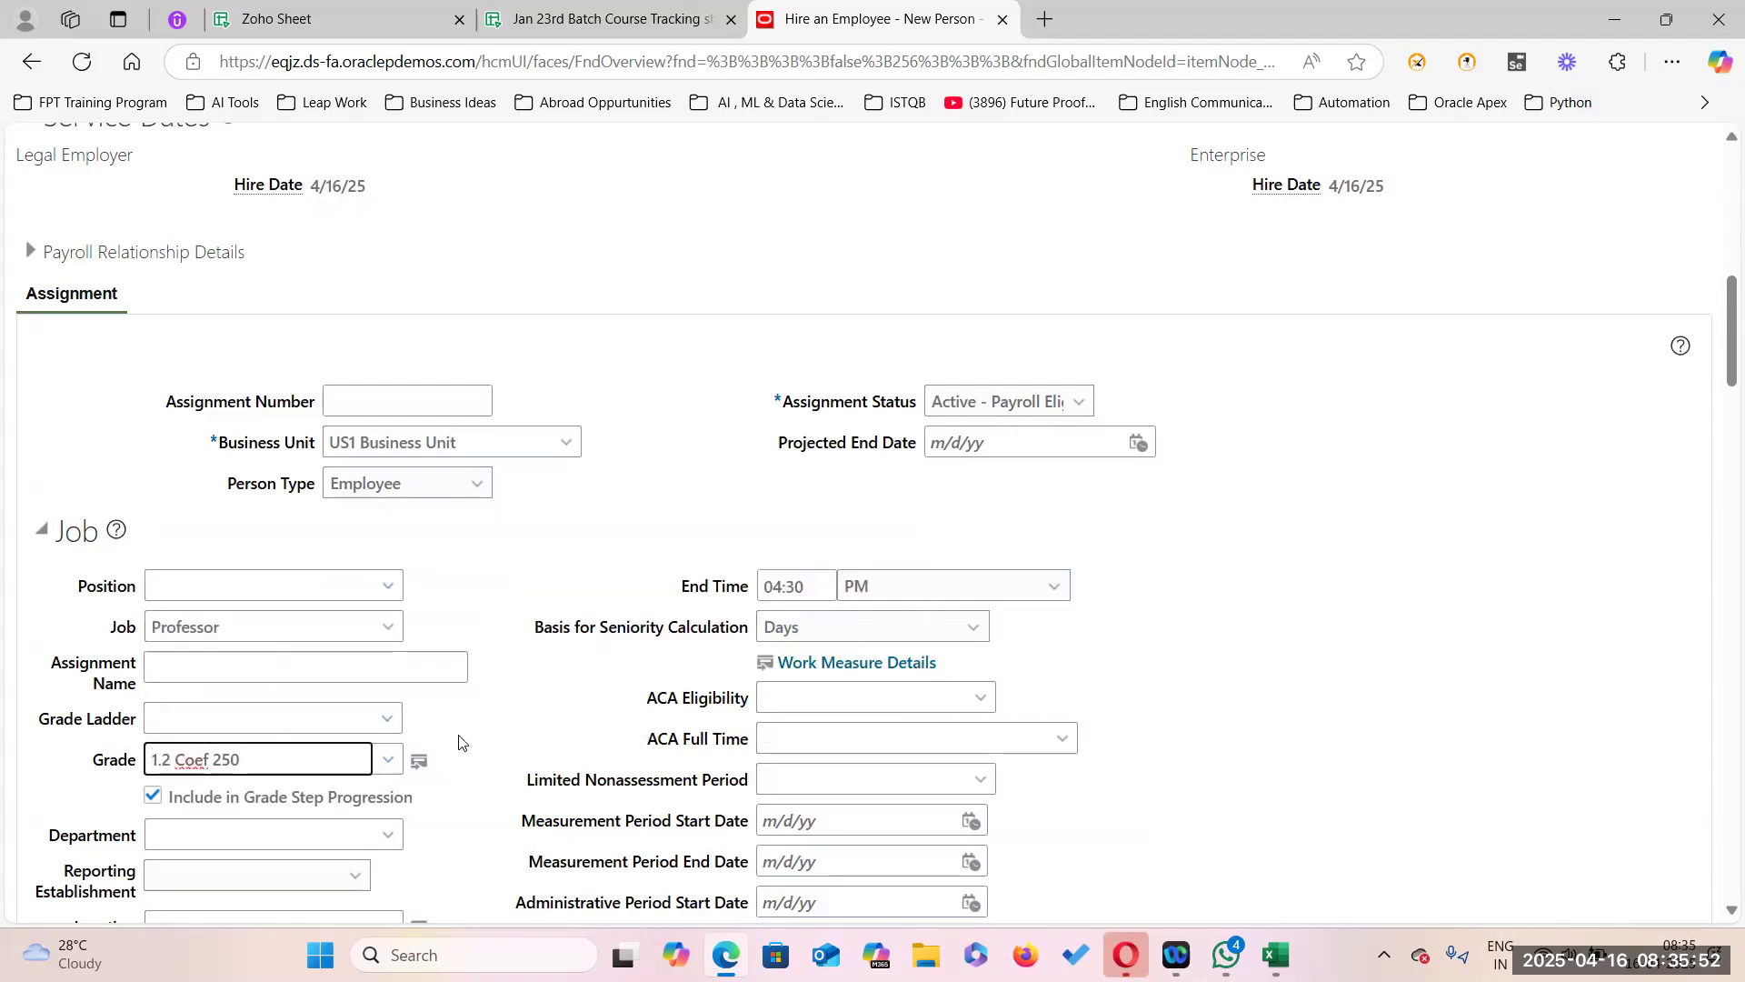
scroll(464, 864, "down", 10)
scroll(458, 905, "up", 1)
scroll(458, 906, "up", 6)
scroll(312, 643, "up", 7)
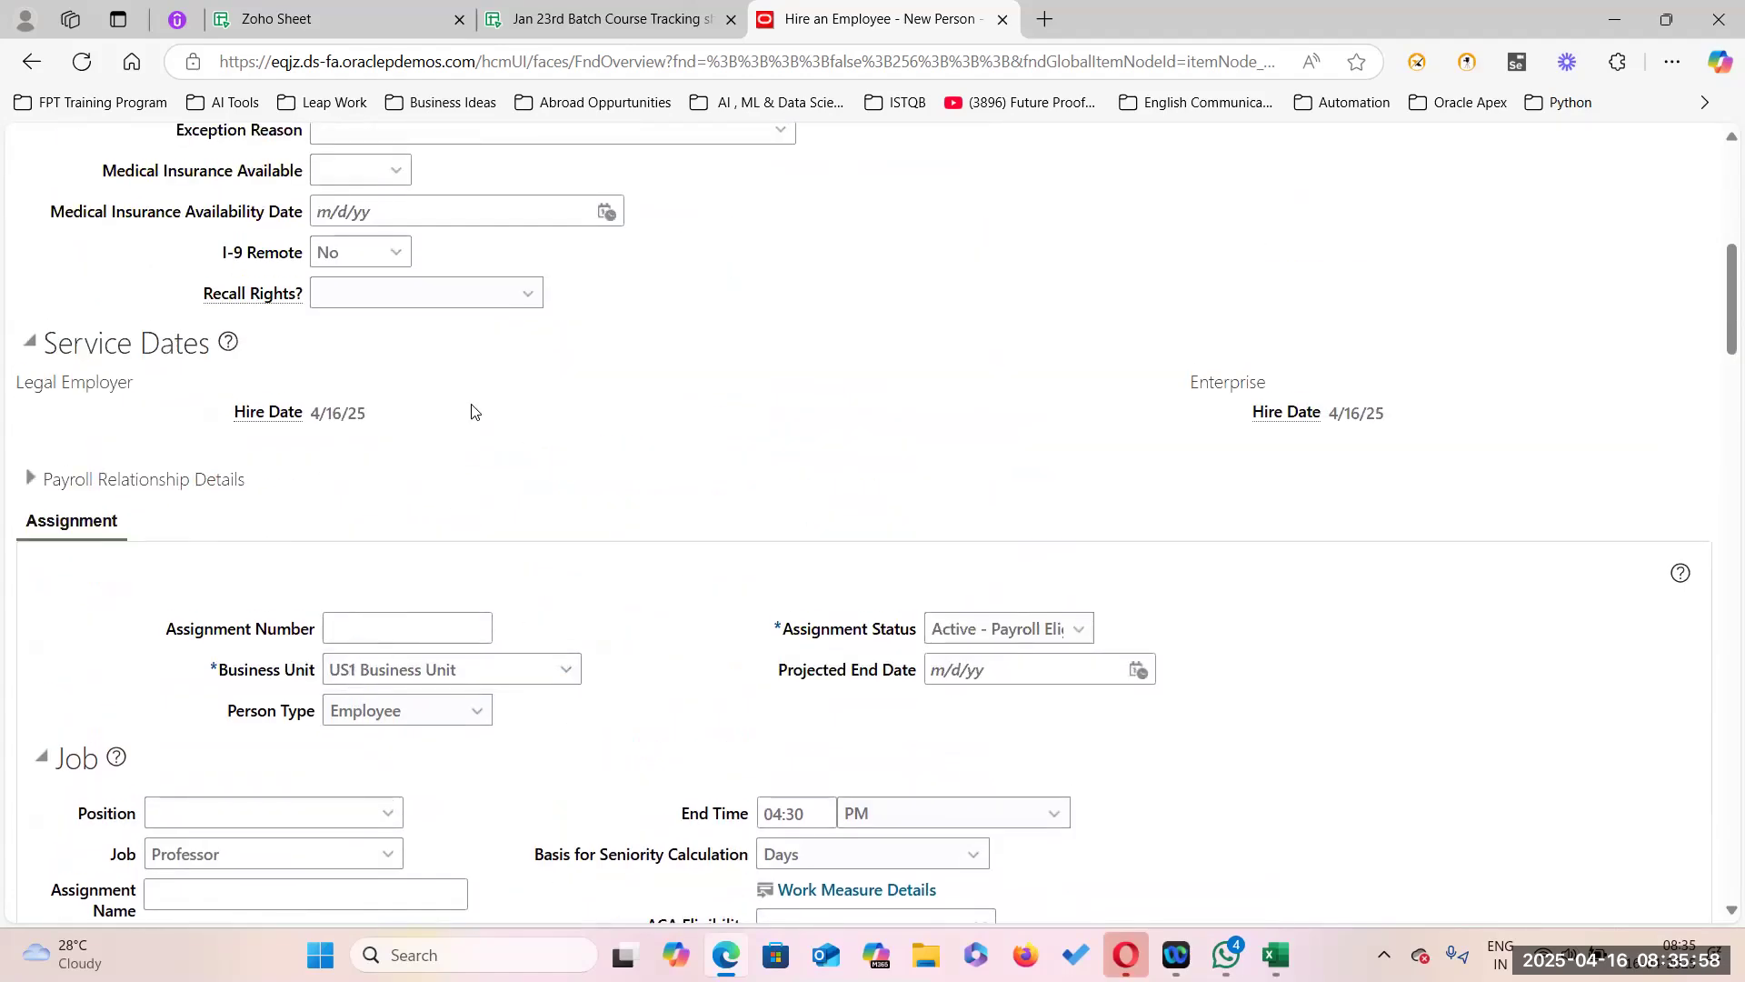
scroll(575, 609, "down", 4)
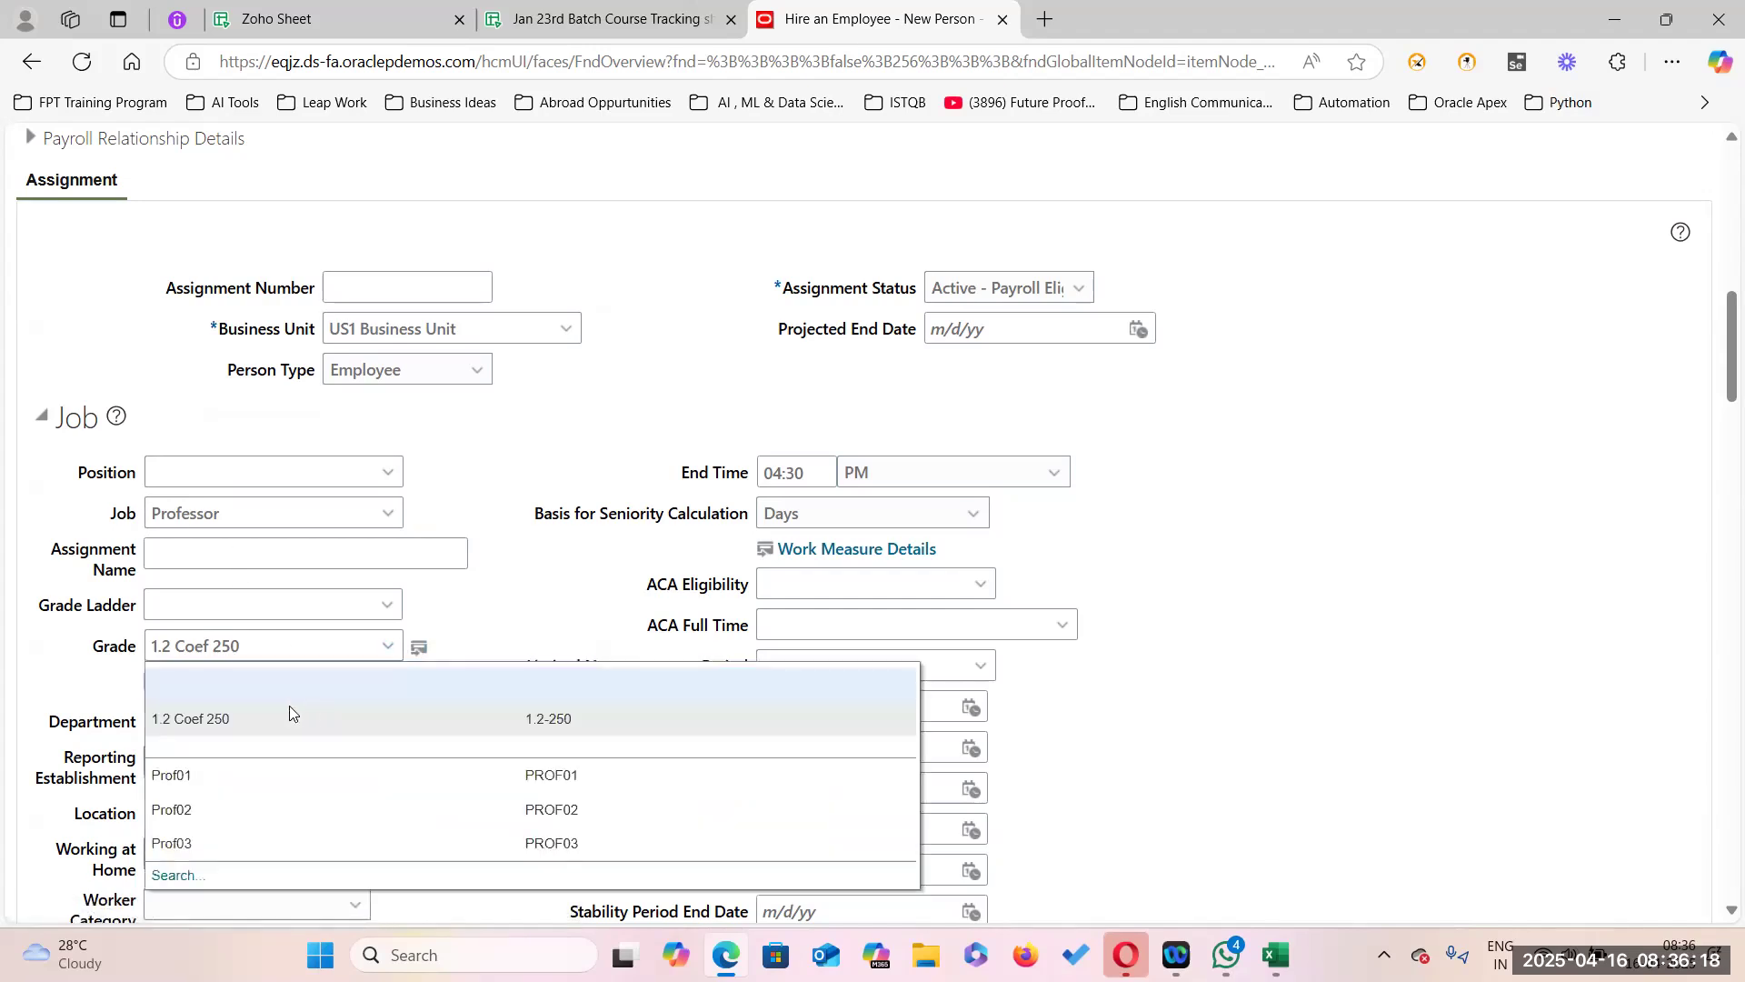
left_click(170, 877)
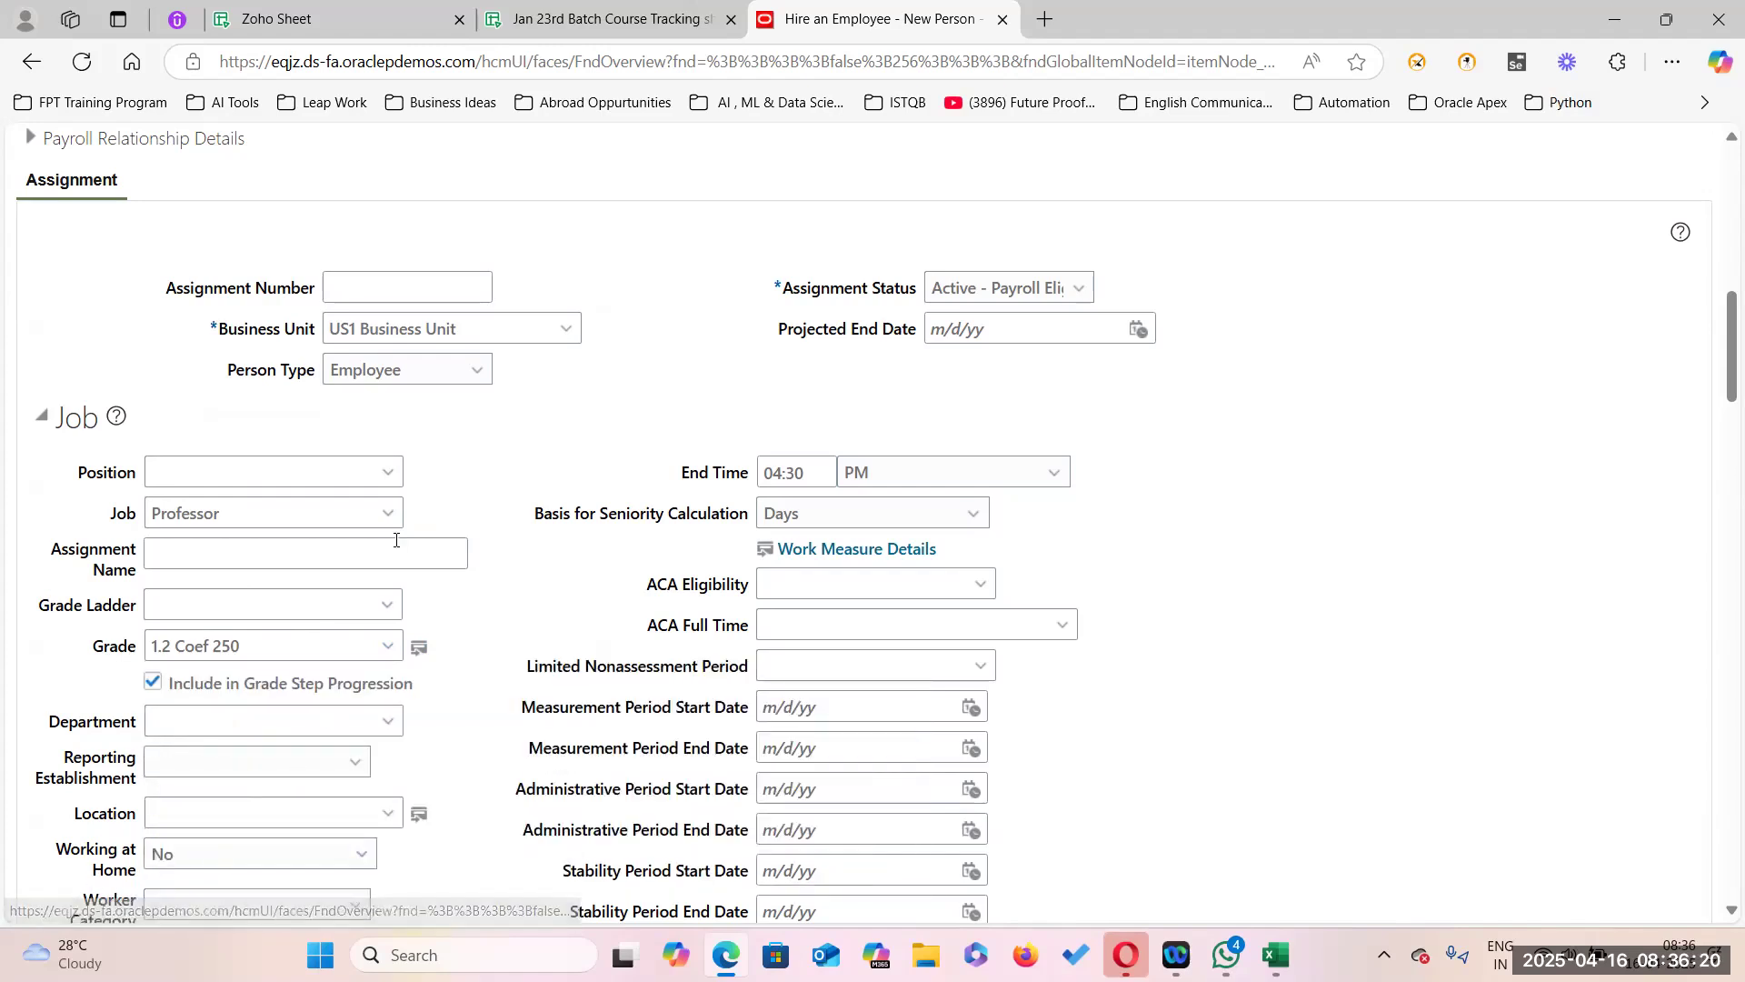
left_click(587, 631)
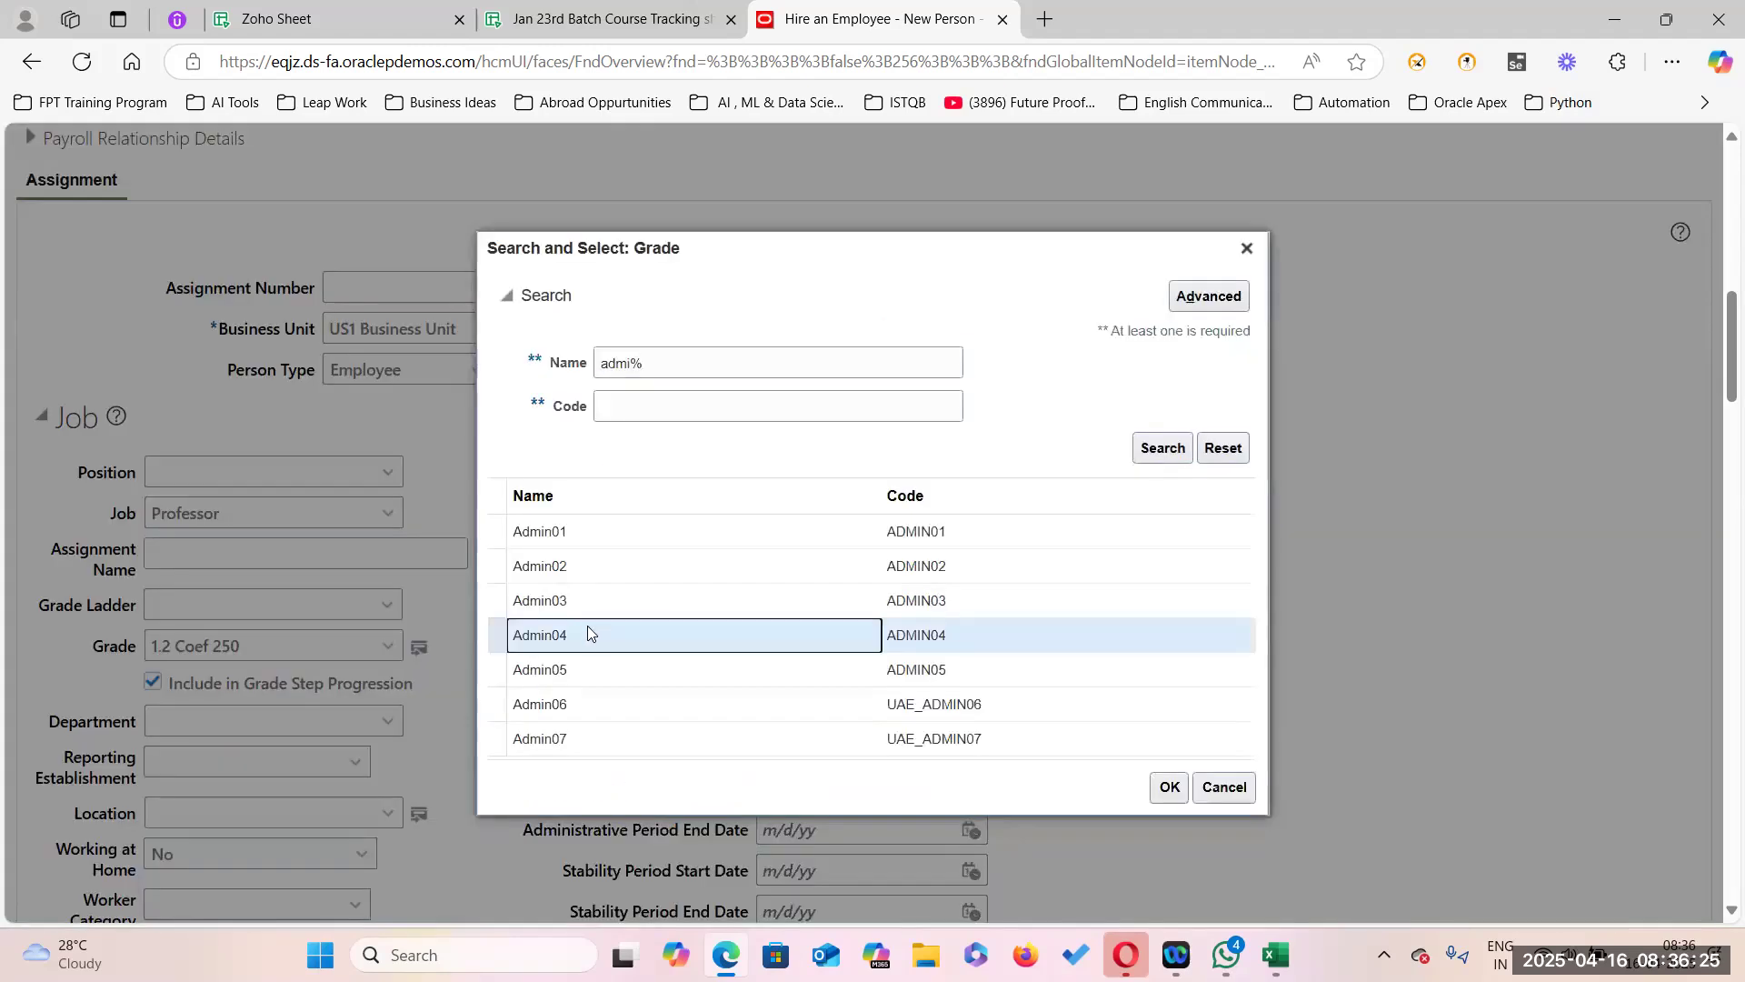
left_click(1173, 788)
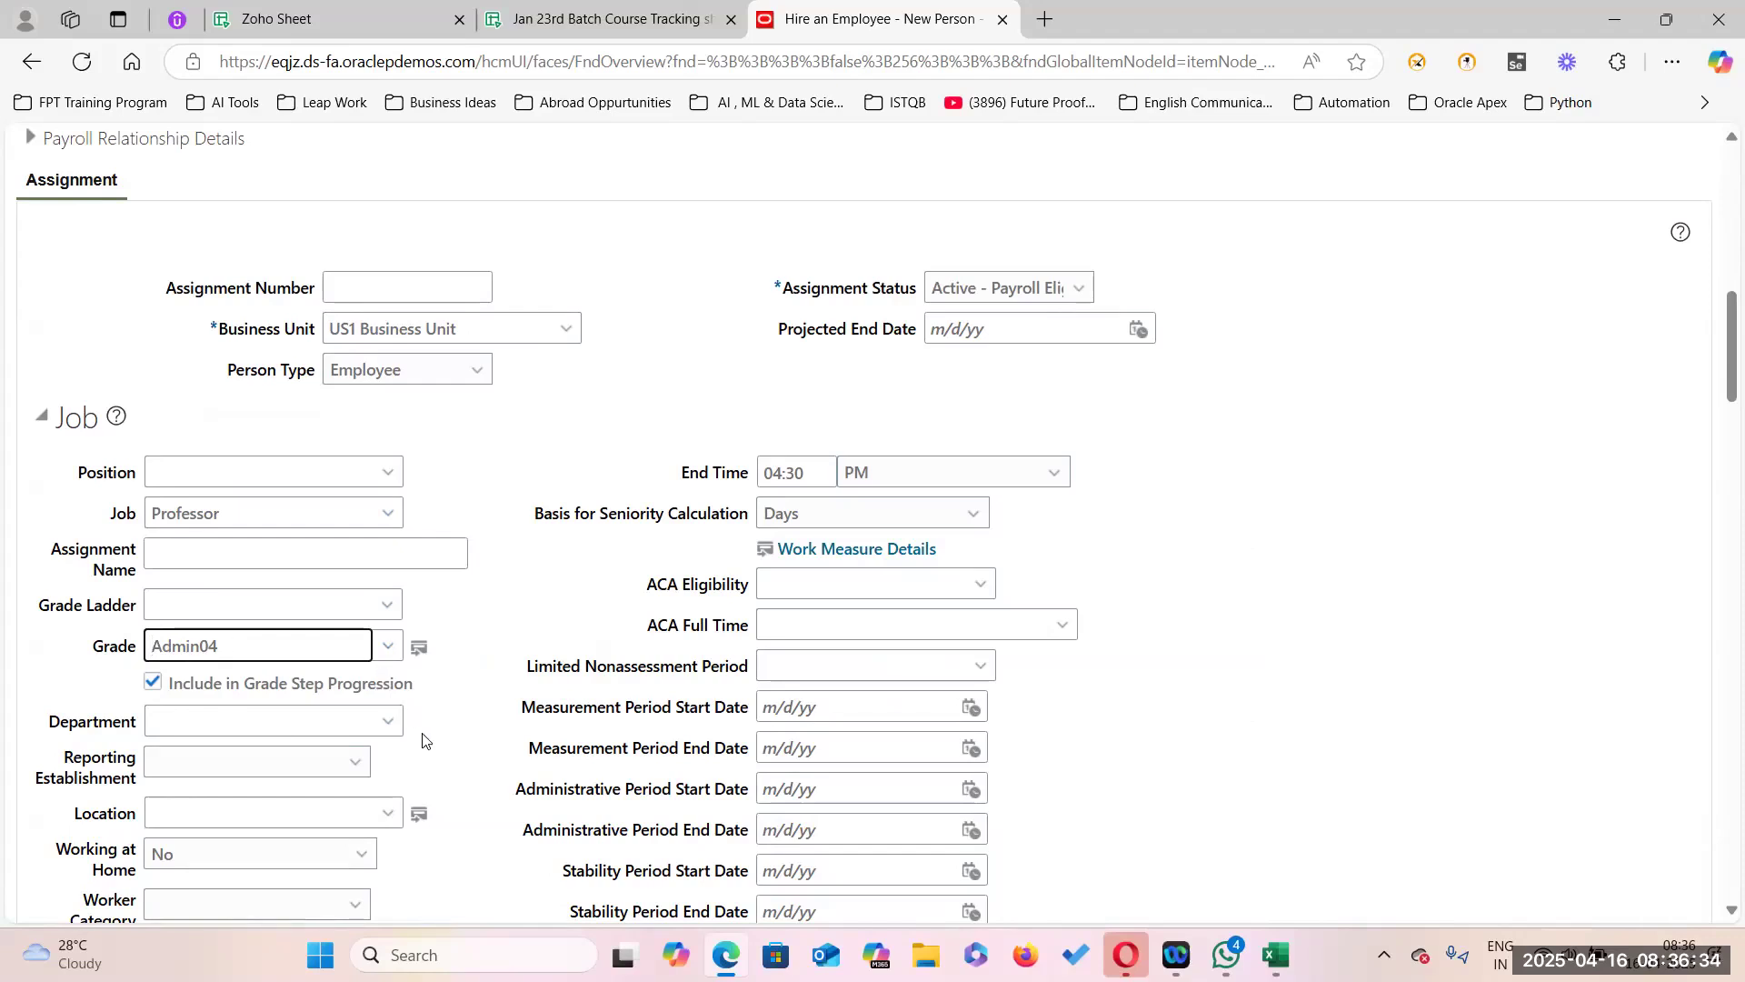
Scroll down through the Job section fields of the hire form.
scroll(441, 757, "down", 2)
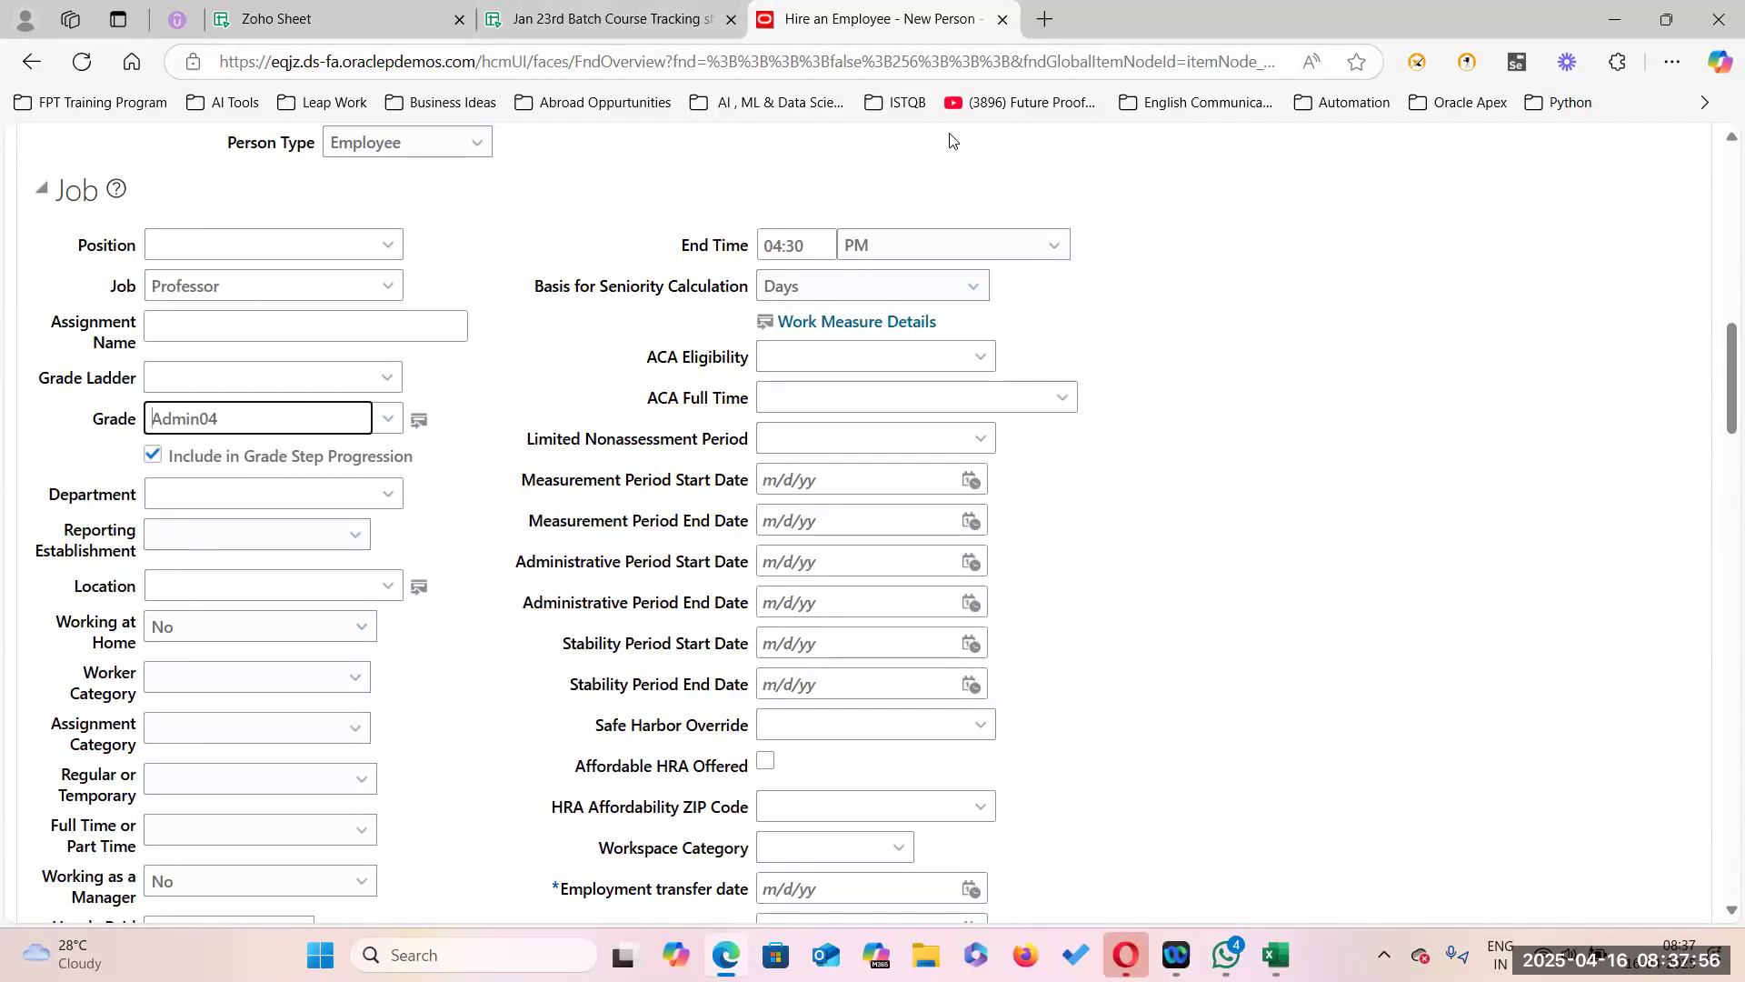
Open Medium in a new tab and start a story titled 'Enforcing Grades to the Jobs'.
left_click(1045, 20)
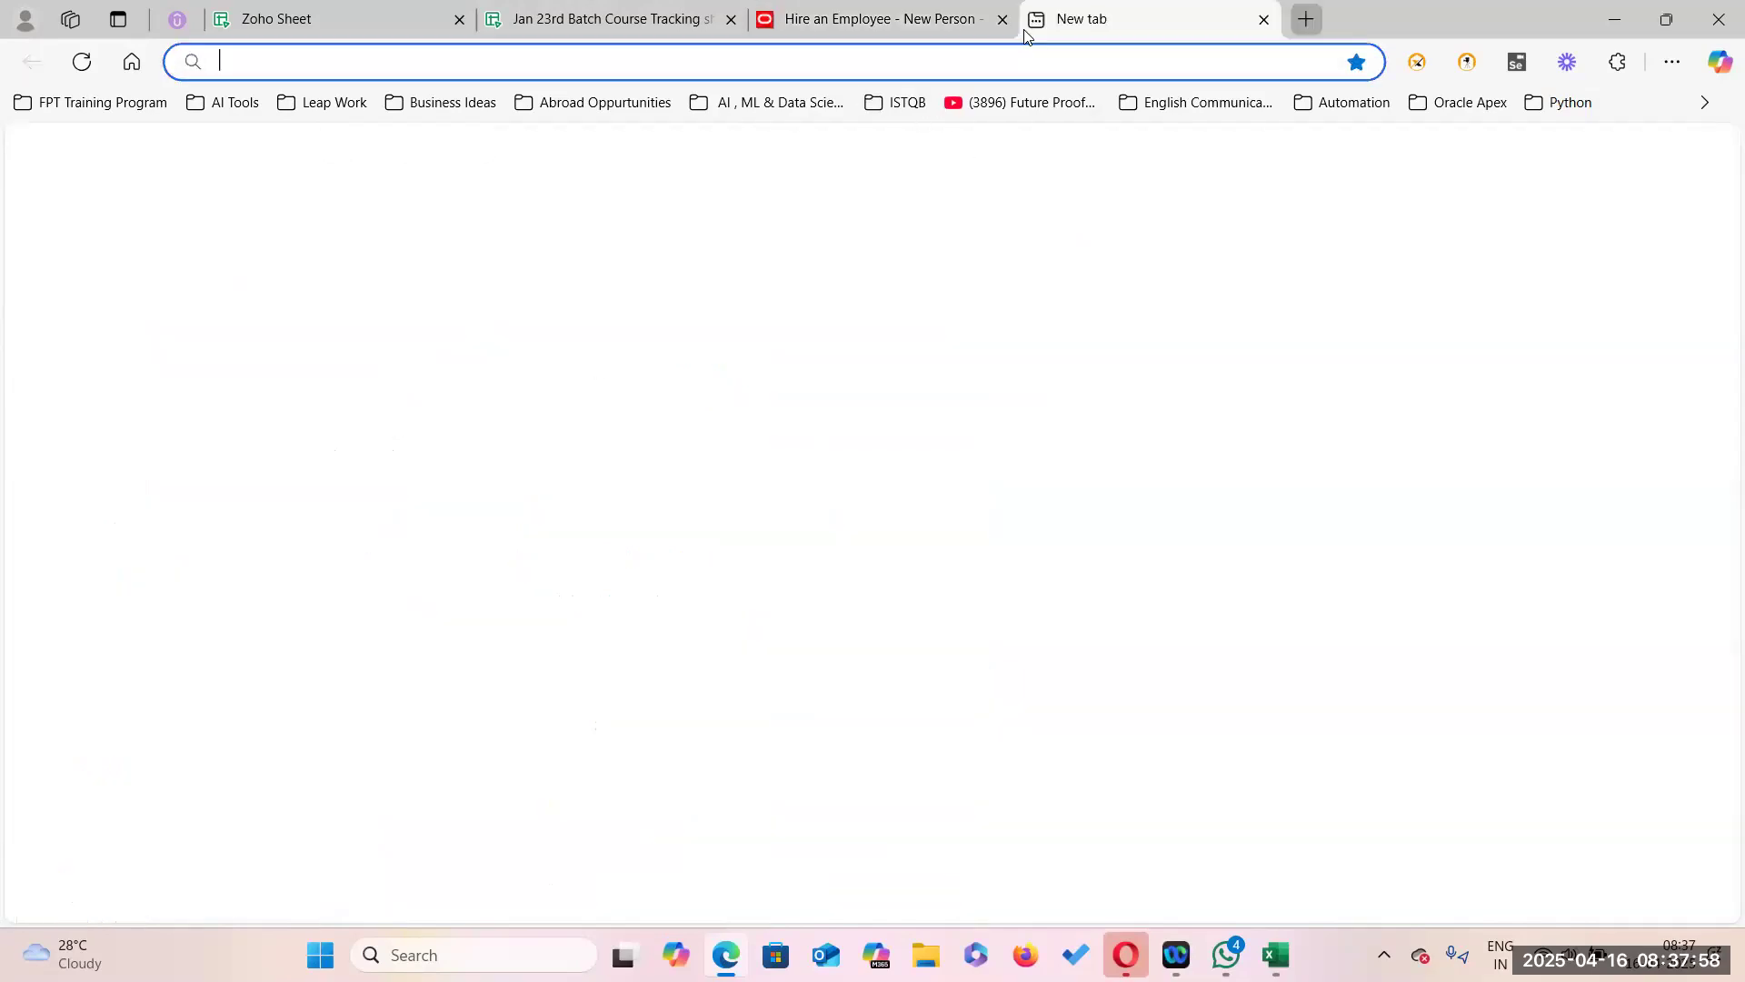
type("medium.com/@futureprooftrainings")
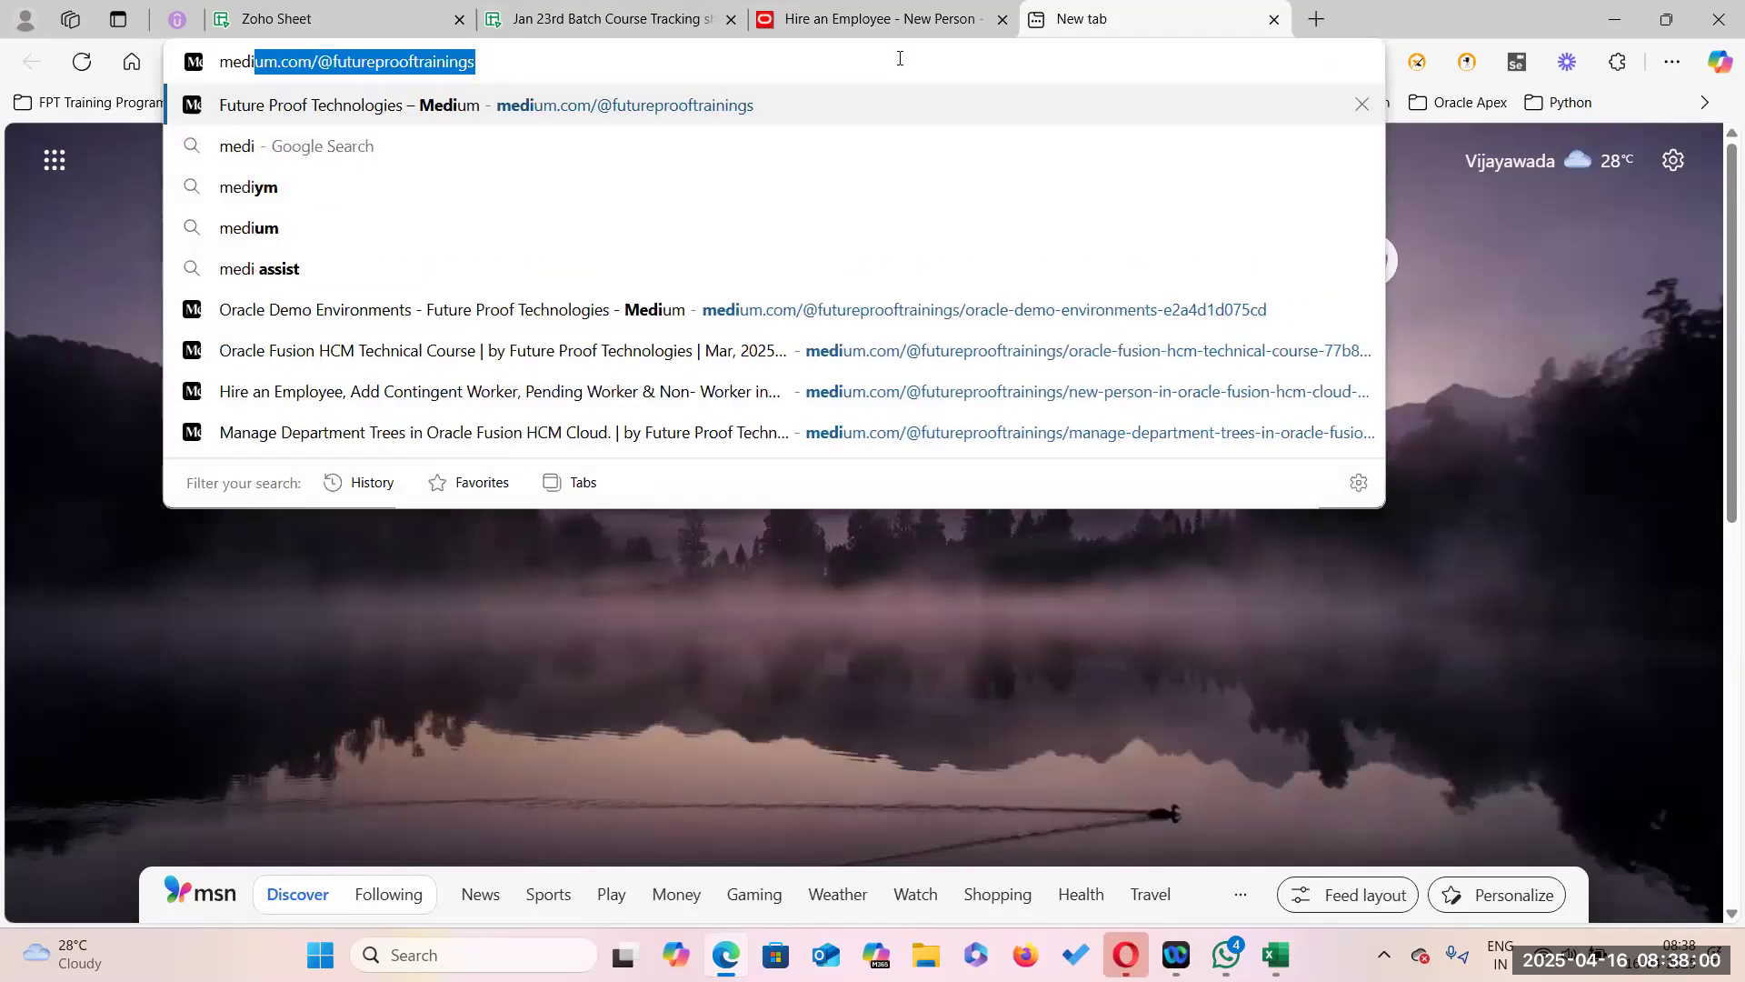
key("Return")
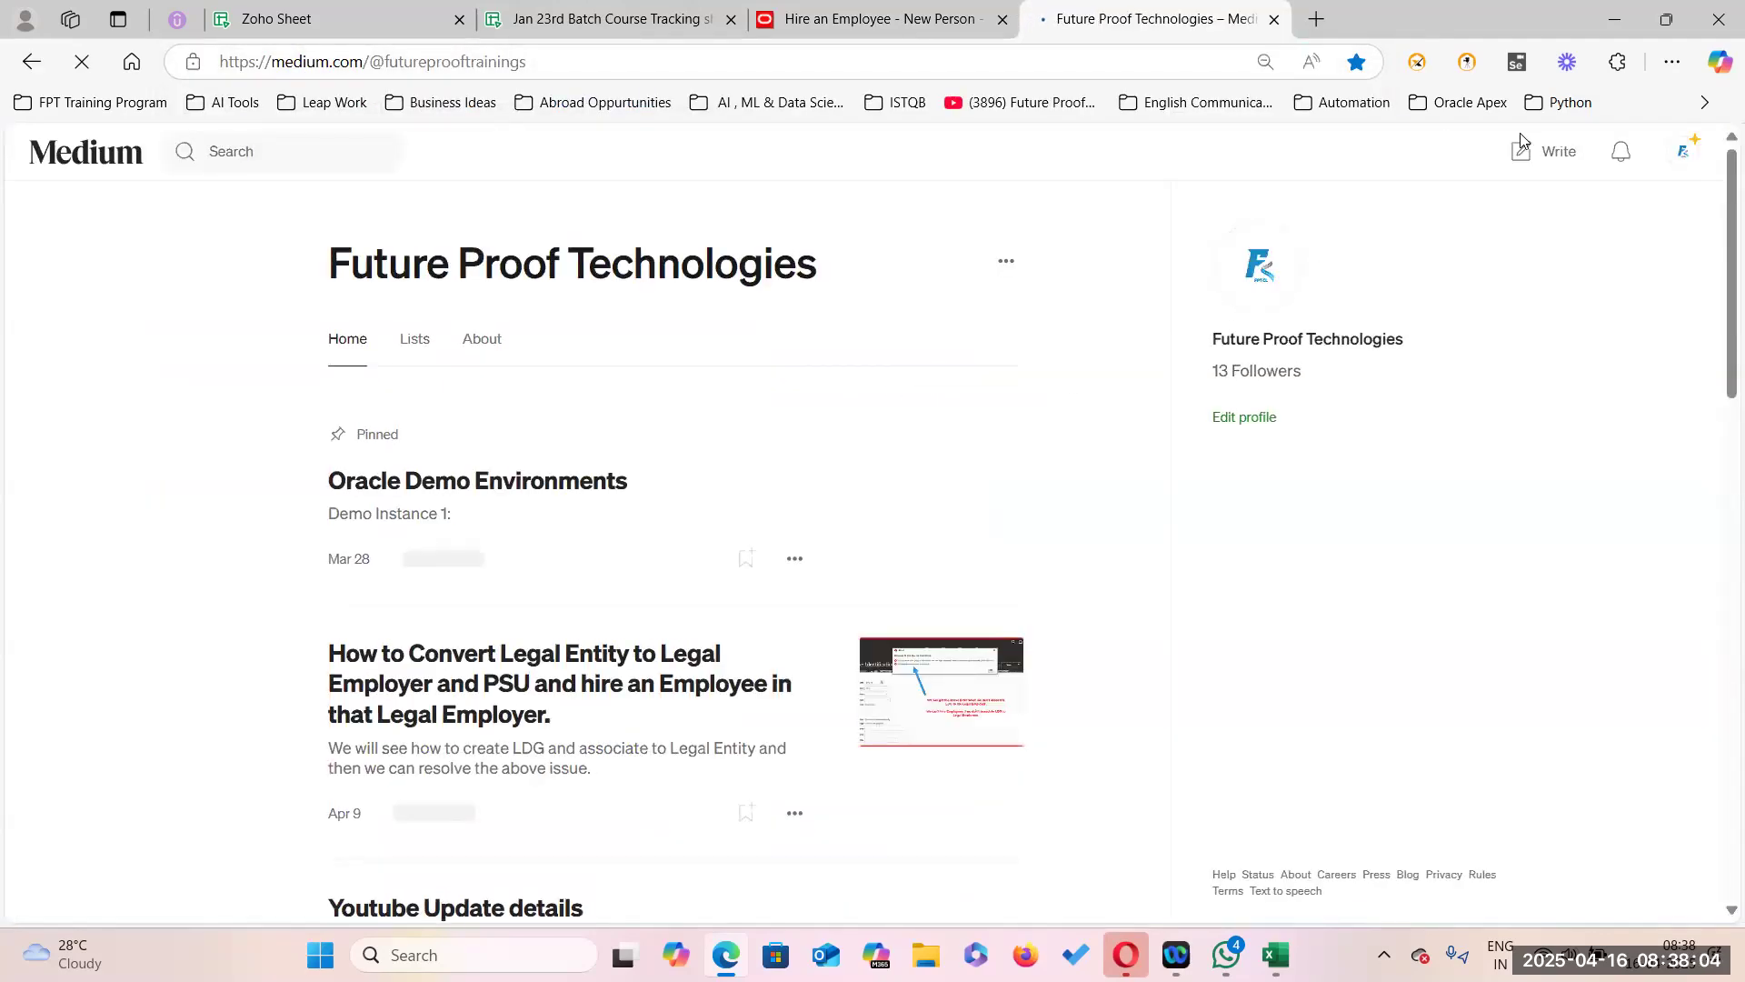
left_click(1561, 154)
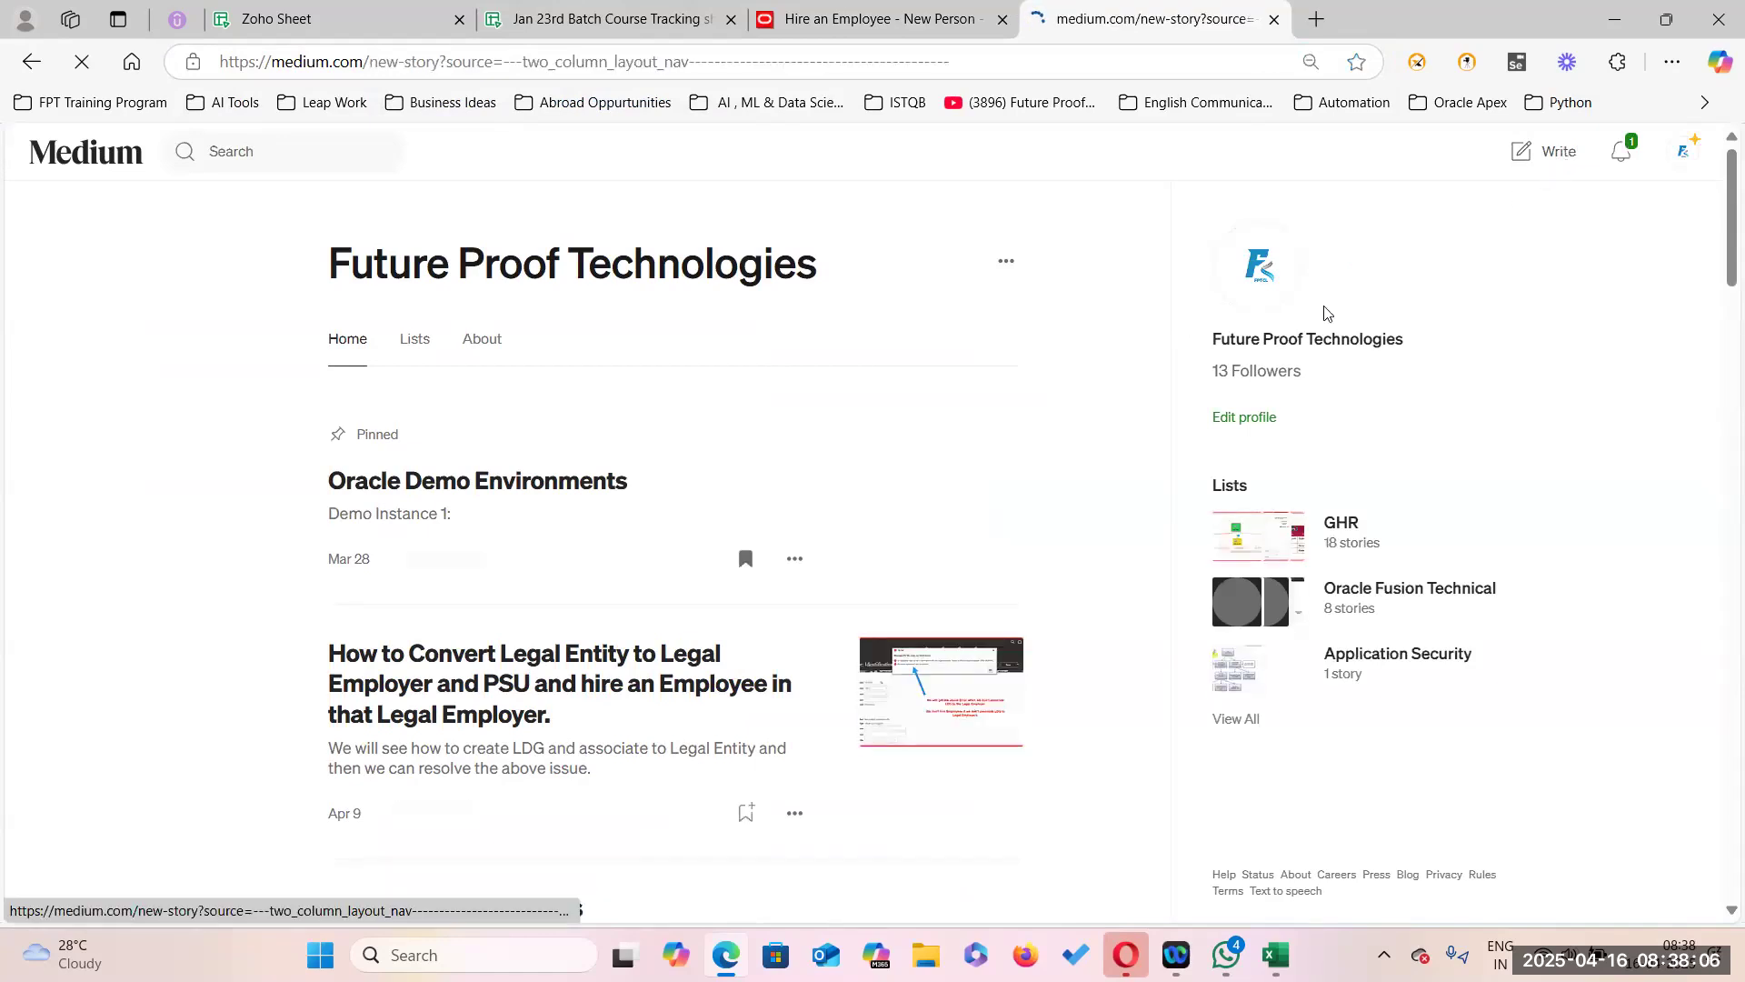
left_click(573, 257)
type("Enfo")
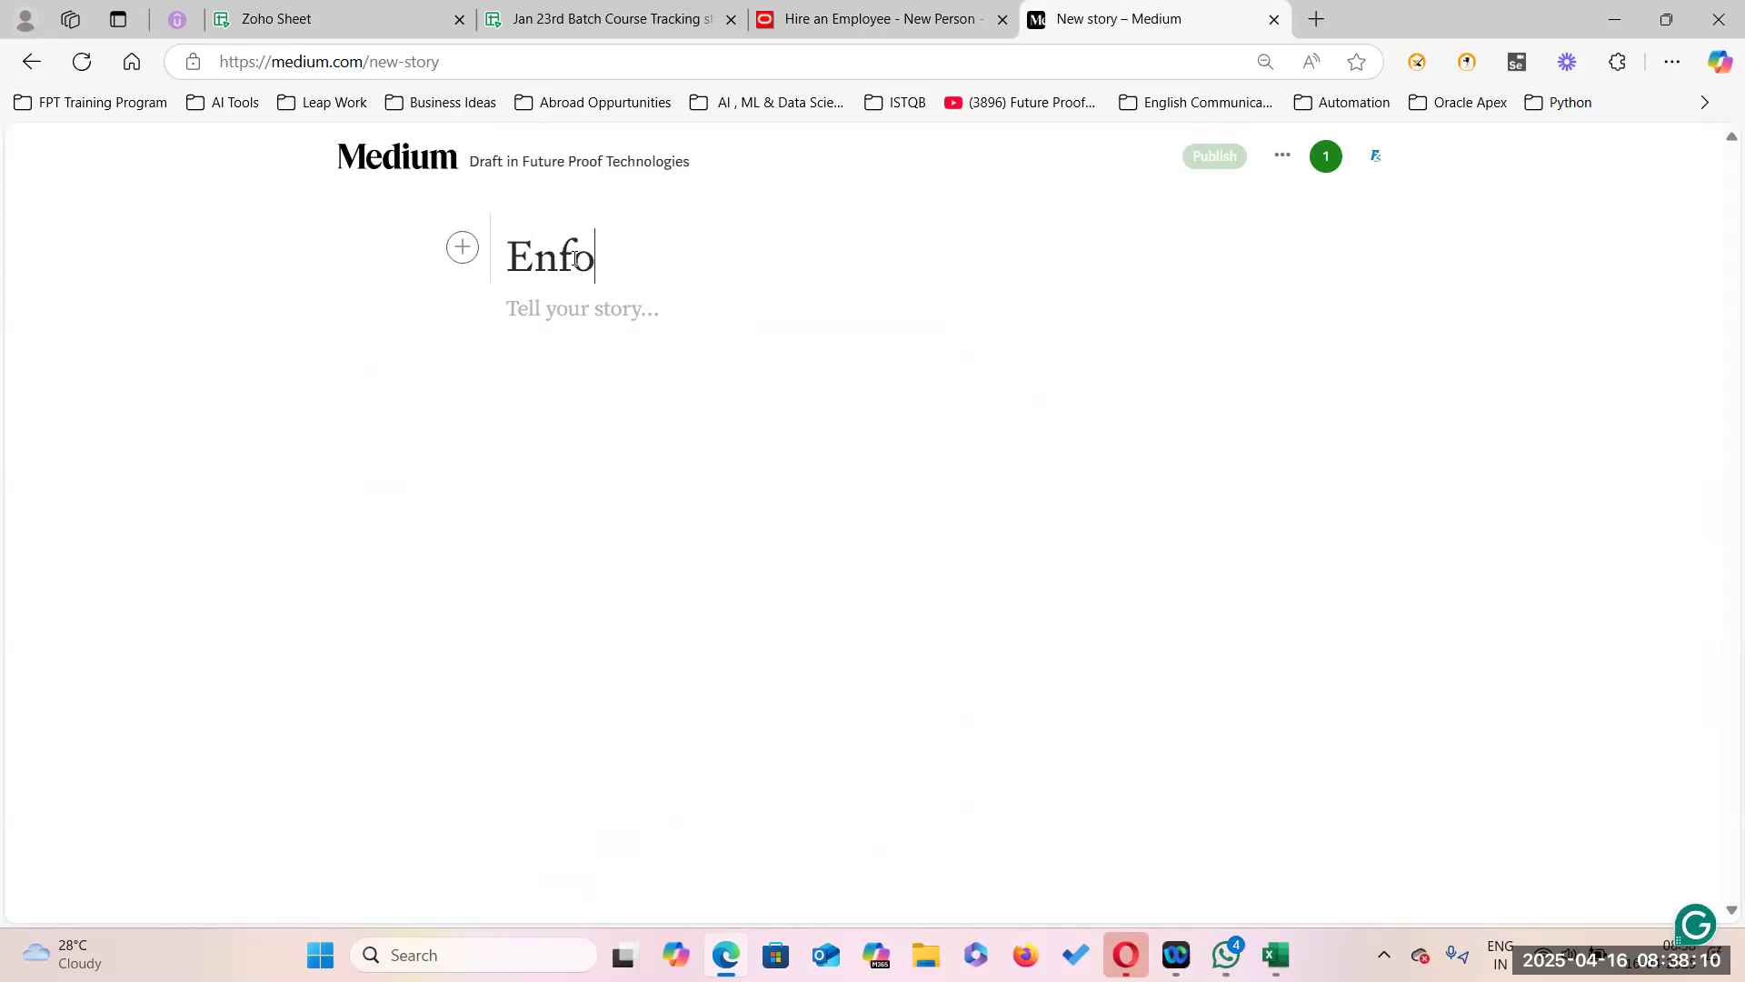
type("rcing Gra")
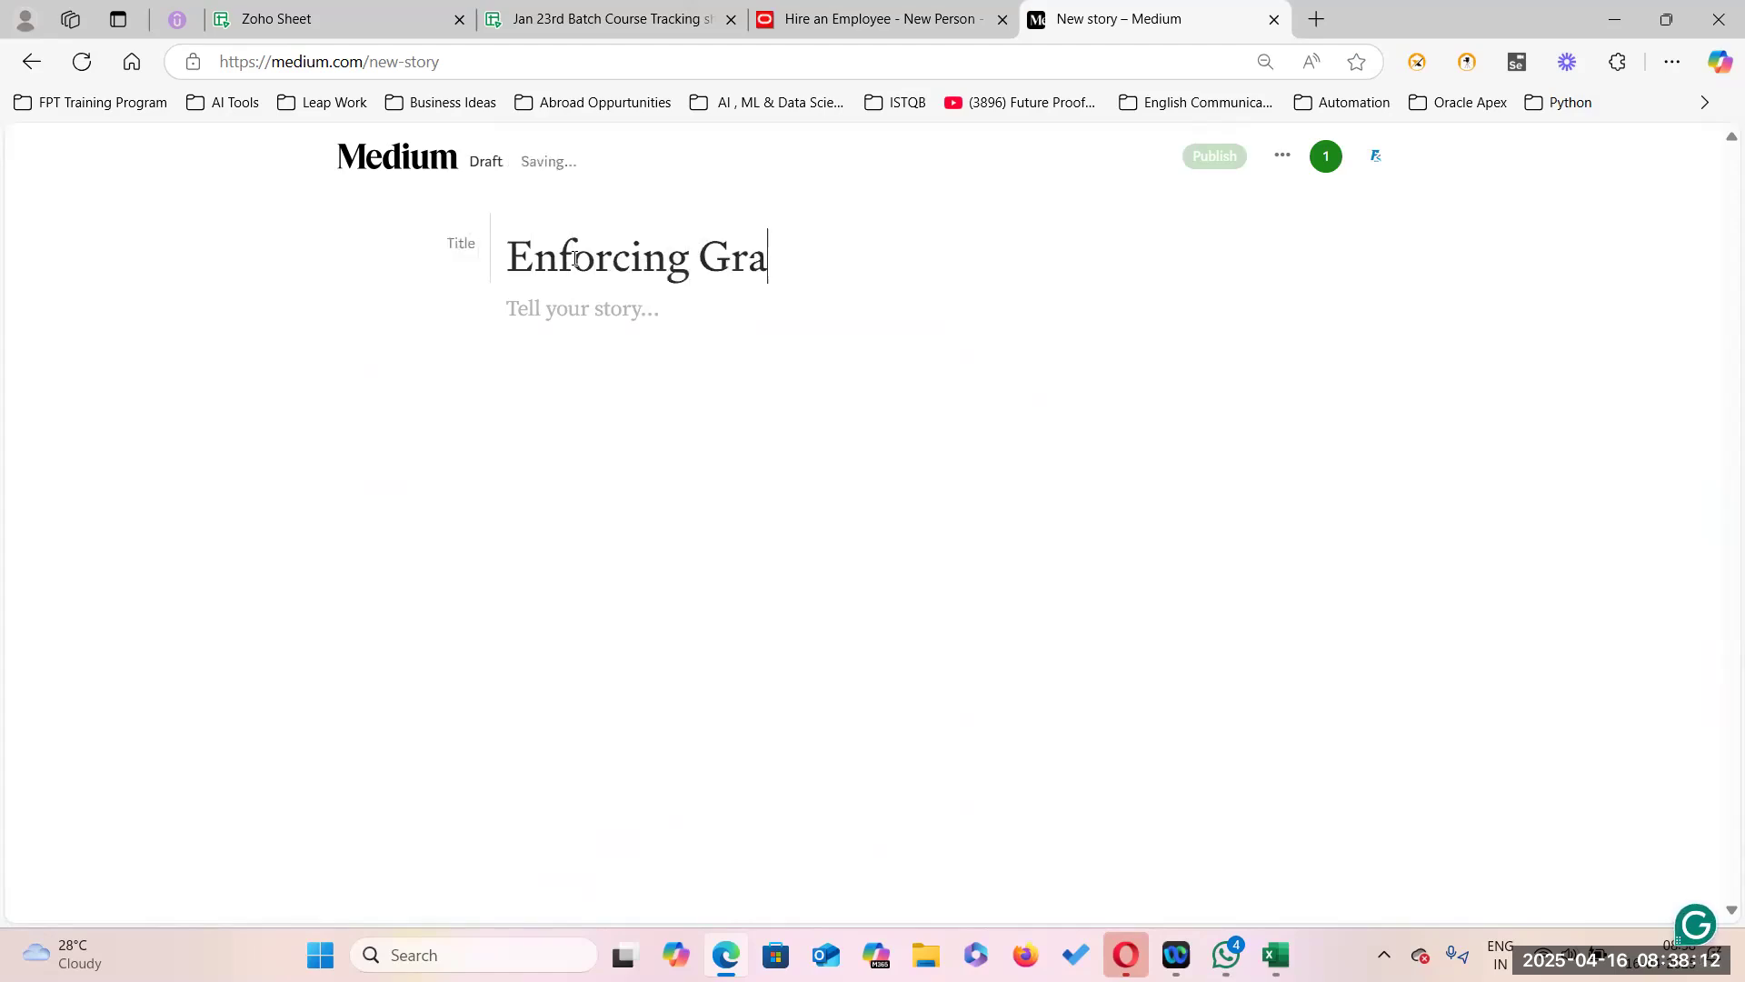
type("des to the Jo")
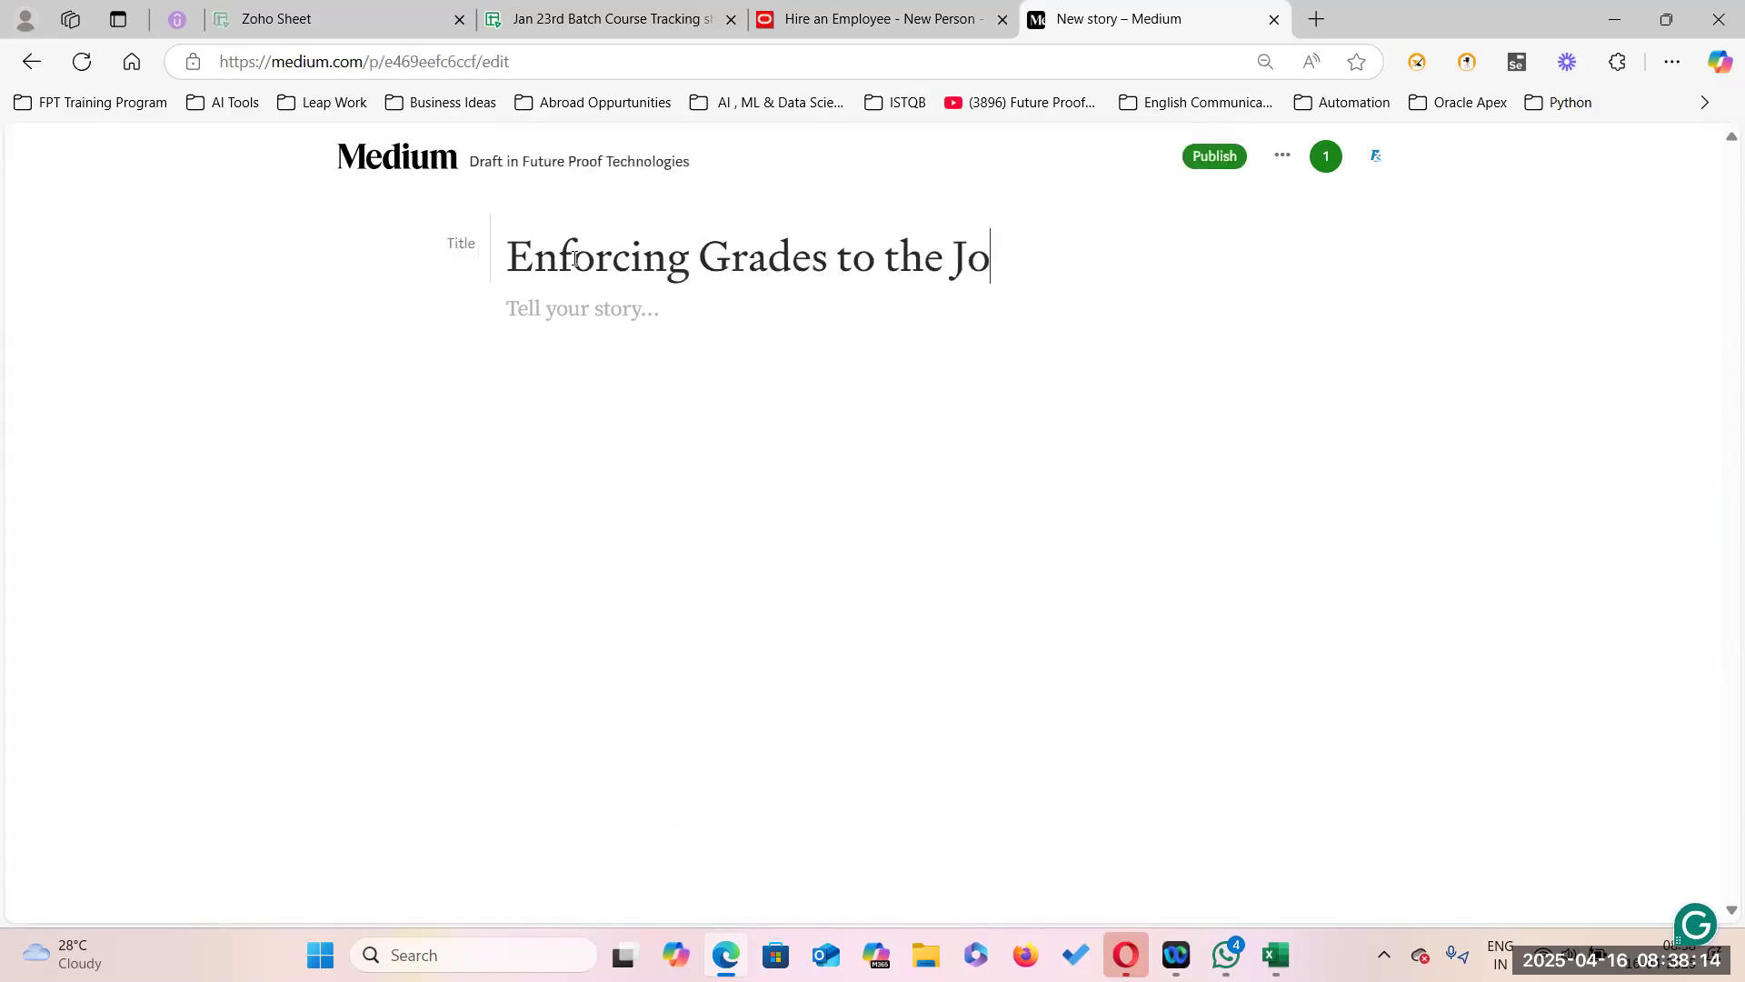
type("bs")
key("Return")
key("Return")
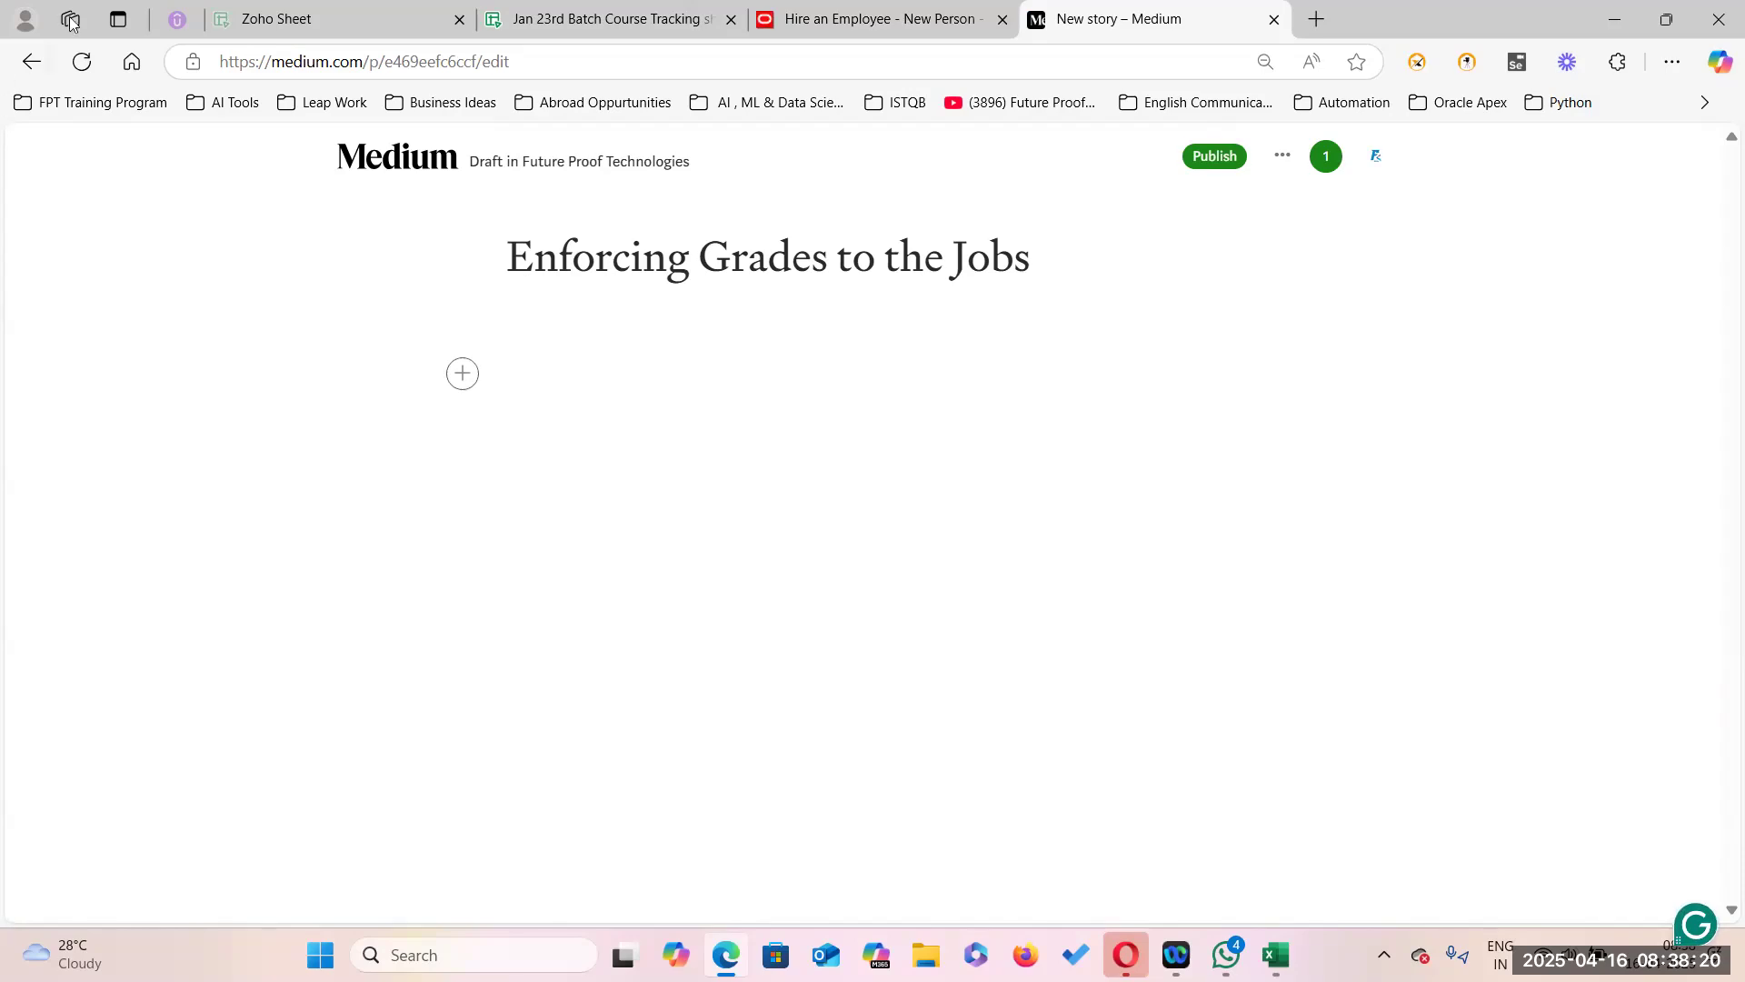
Open the Data Consolidation Project spreadsheet, then return to the Hire an Employee form.
left_click(291, 17)
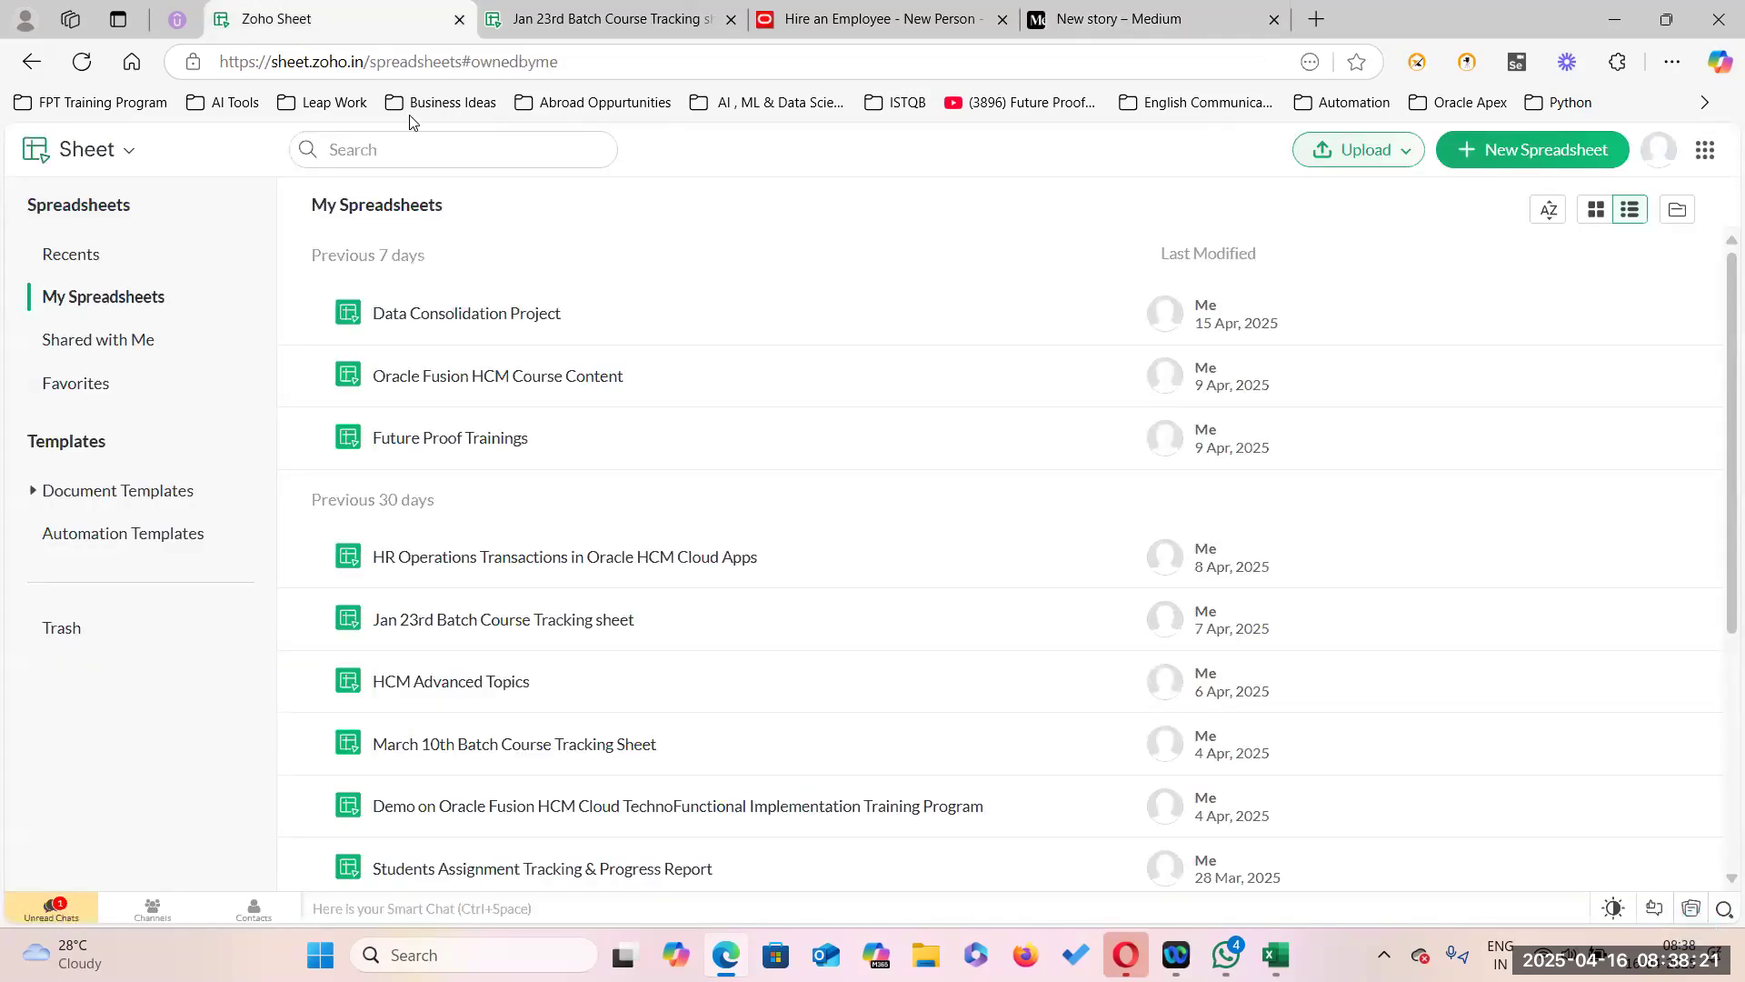
left_click(536, 316)
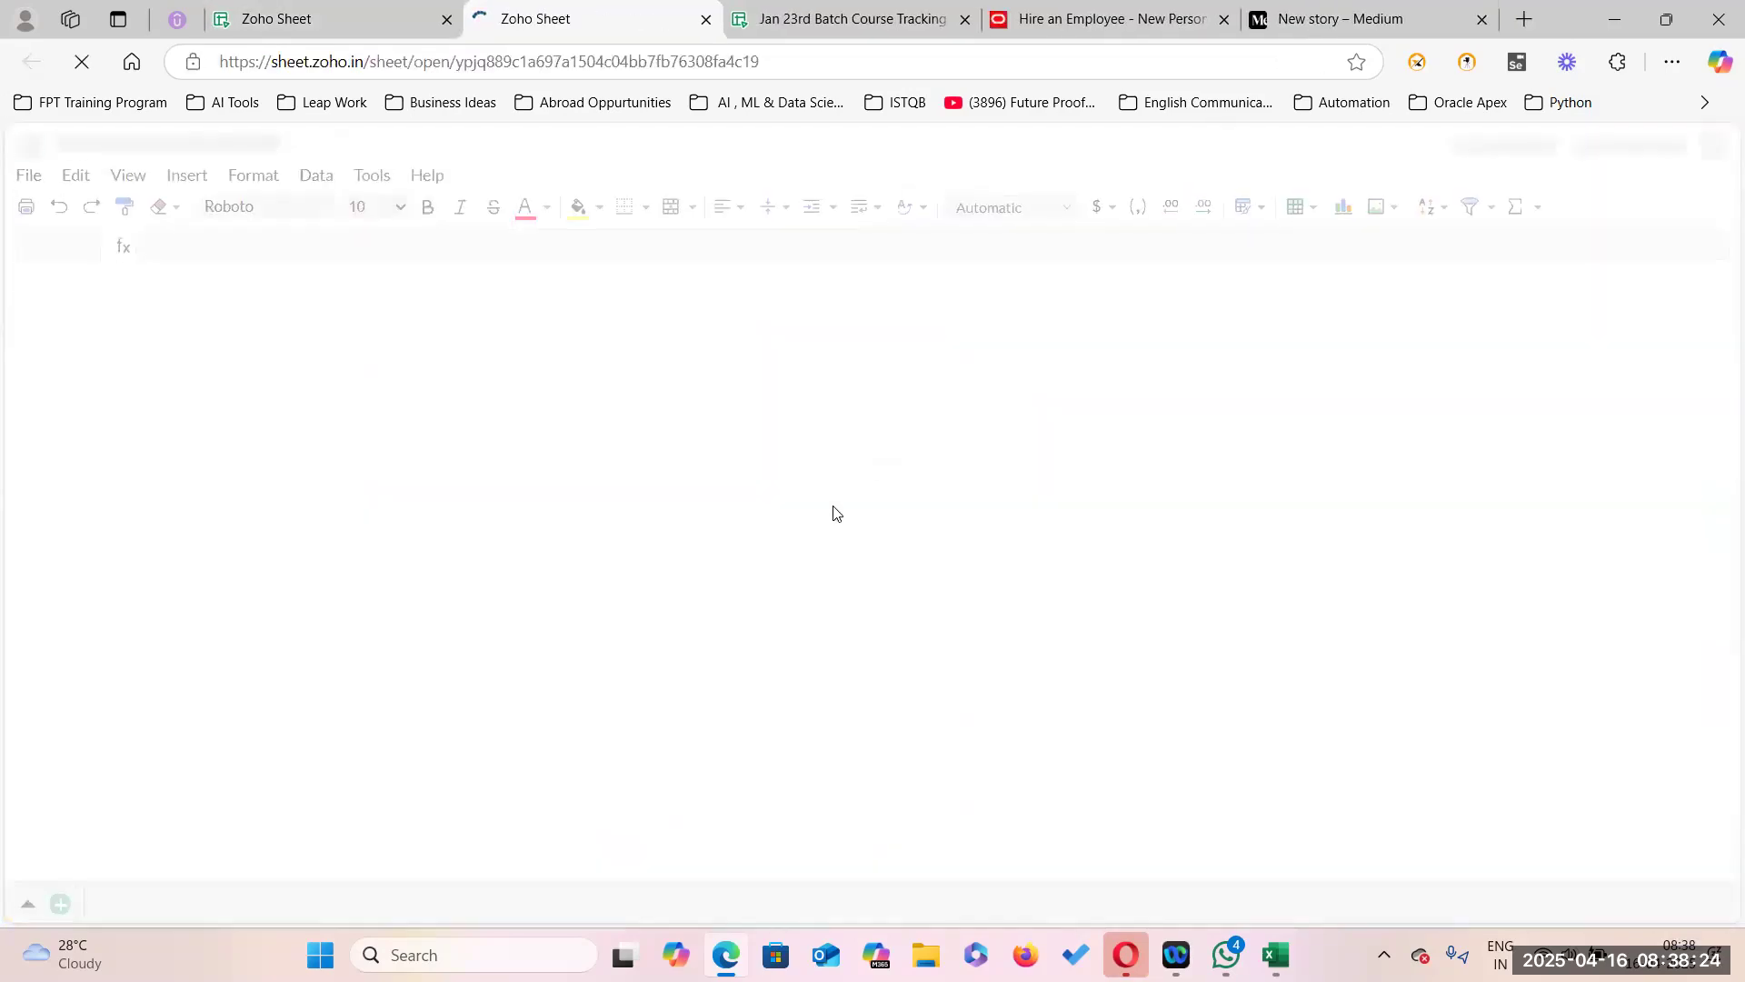
left_click(1115, 20)
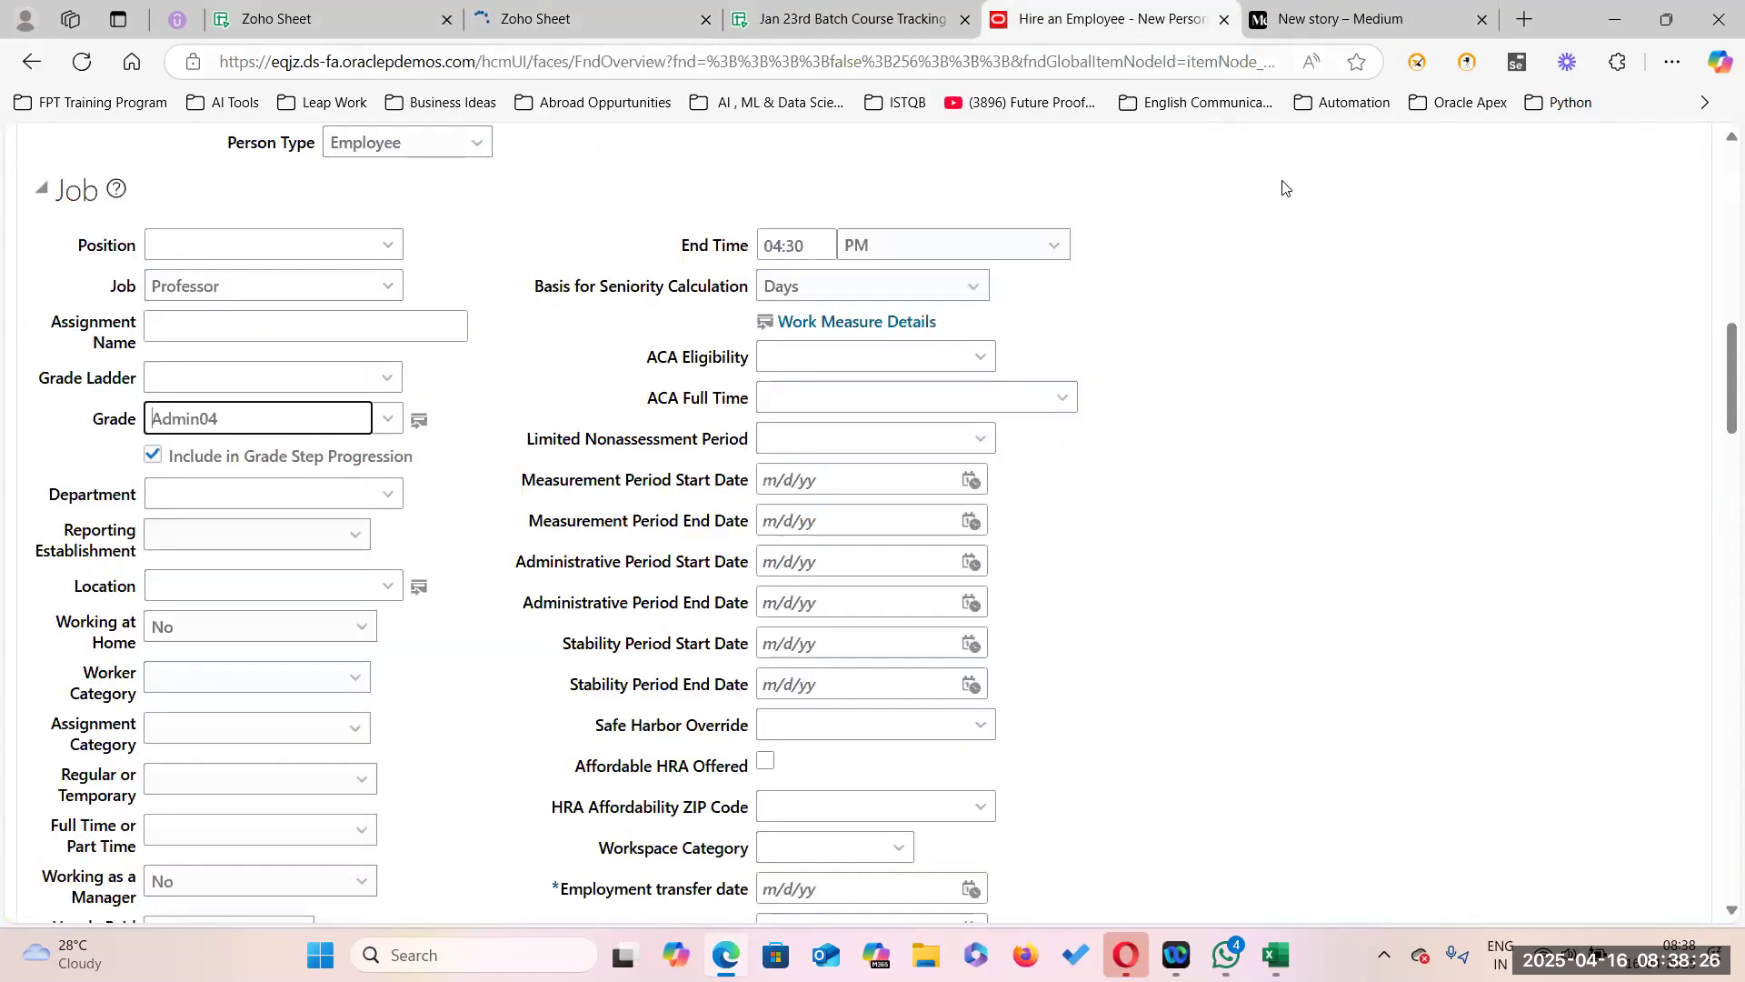
scroll(896, 666, "up", 5)
scroll(546, 677, "down", 5)
scroll(766, 300, "up", 15)
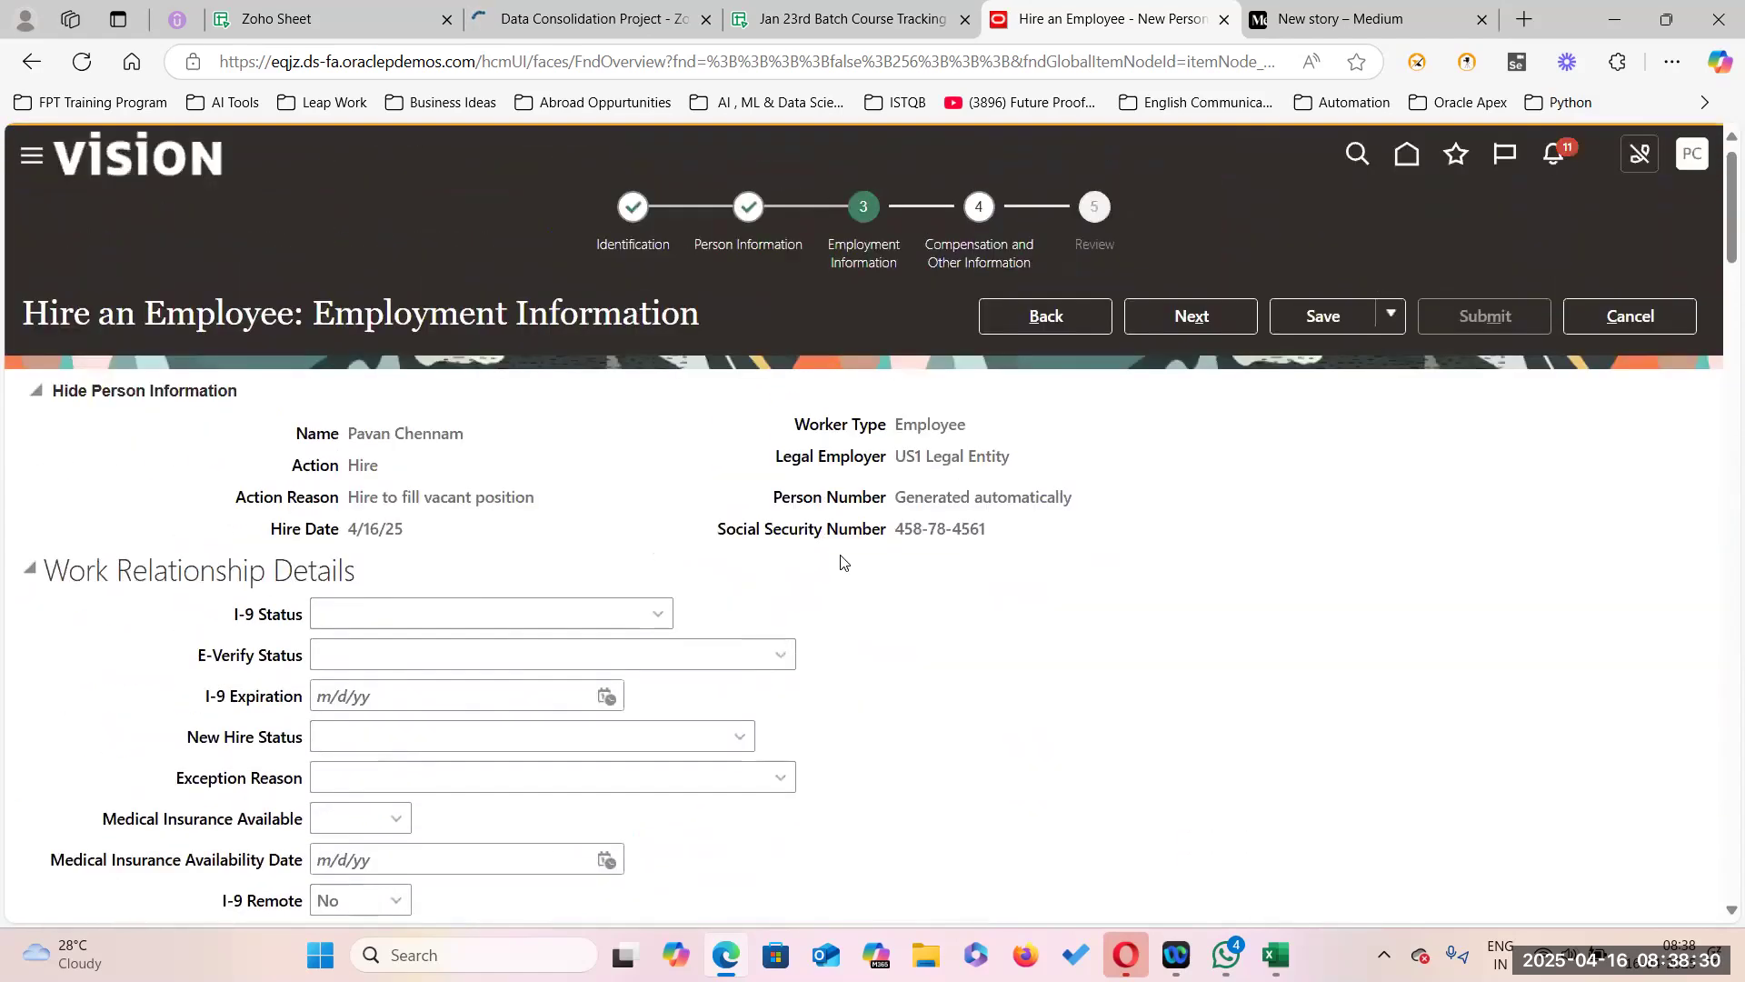
Cancel the unsaved hire and open Setup and Maintenance from the home page.
left_click(1632, 350)
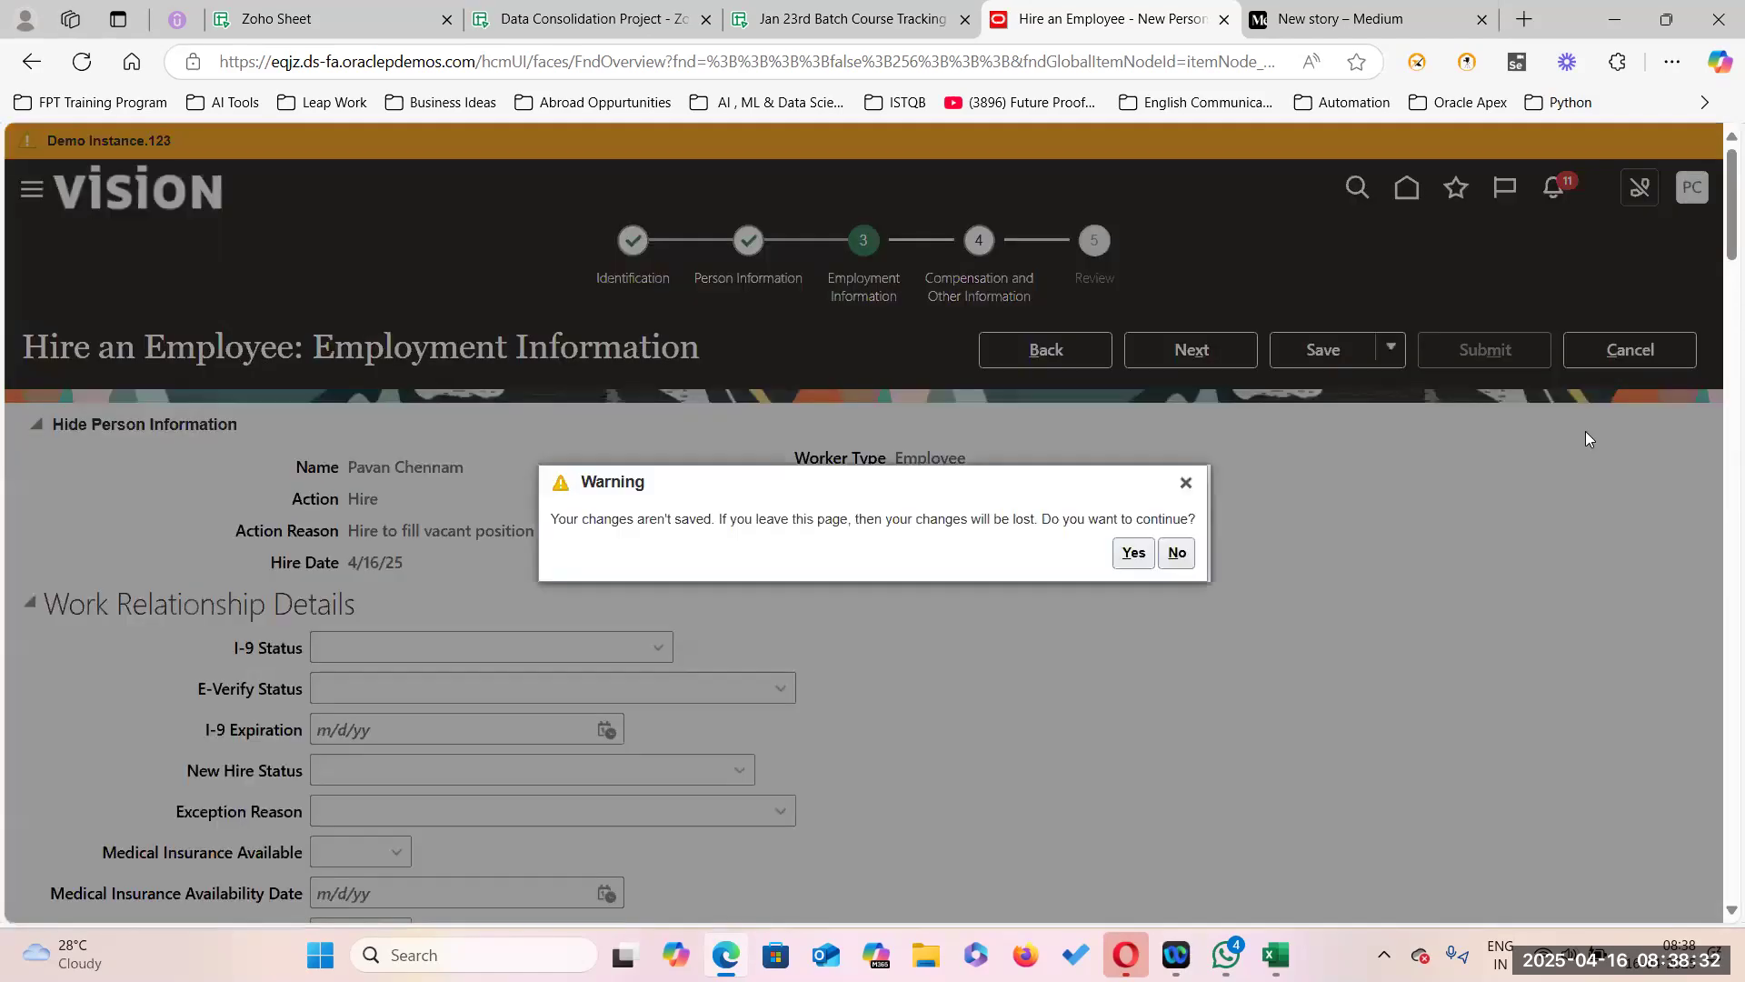
left_click(1136, 561)
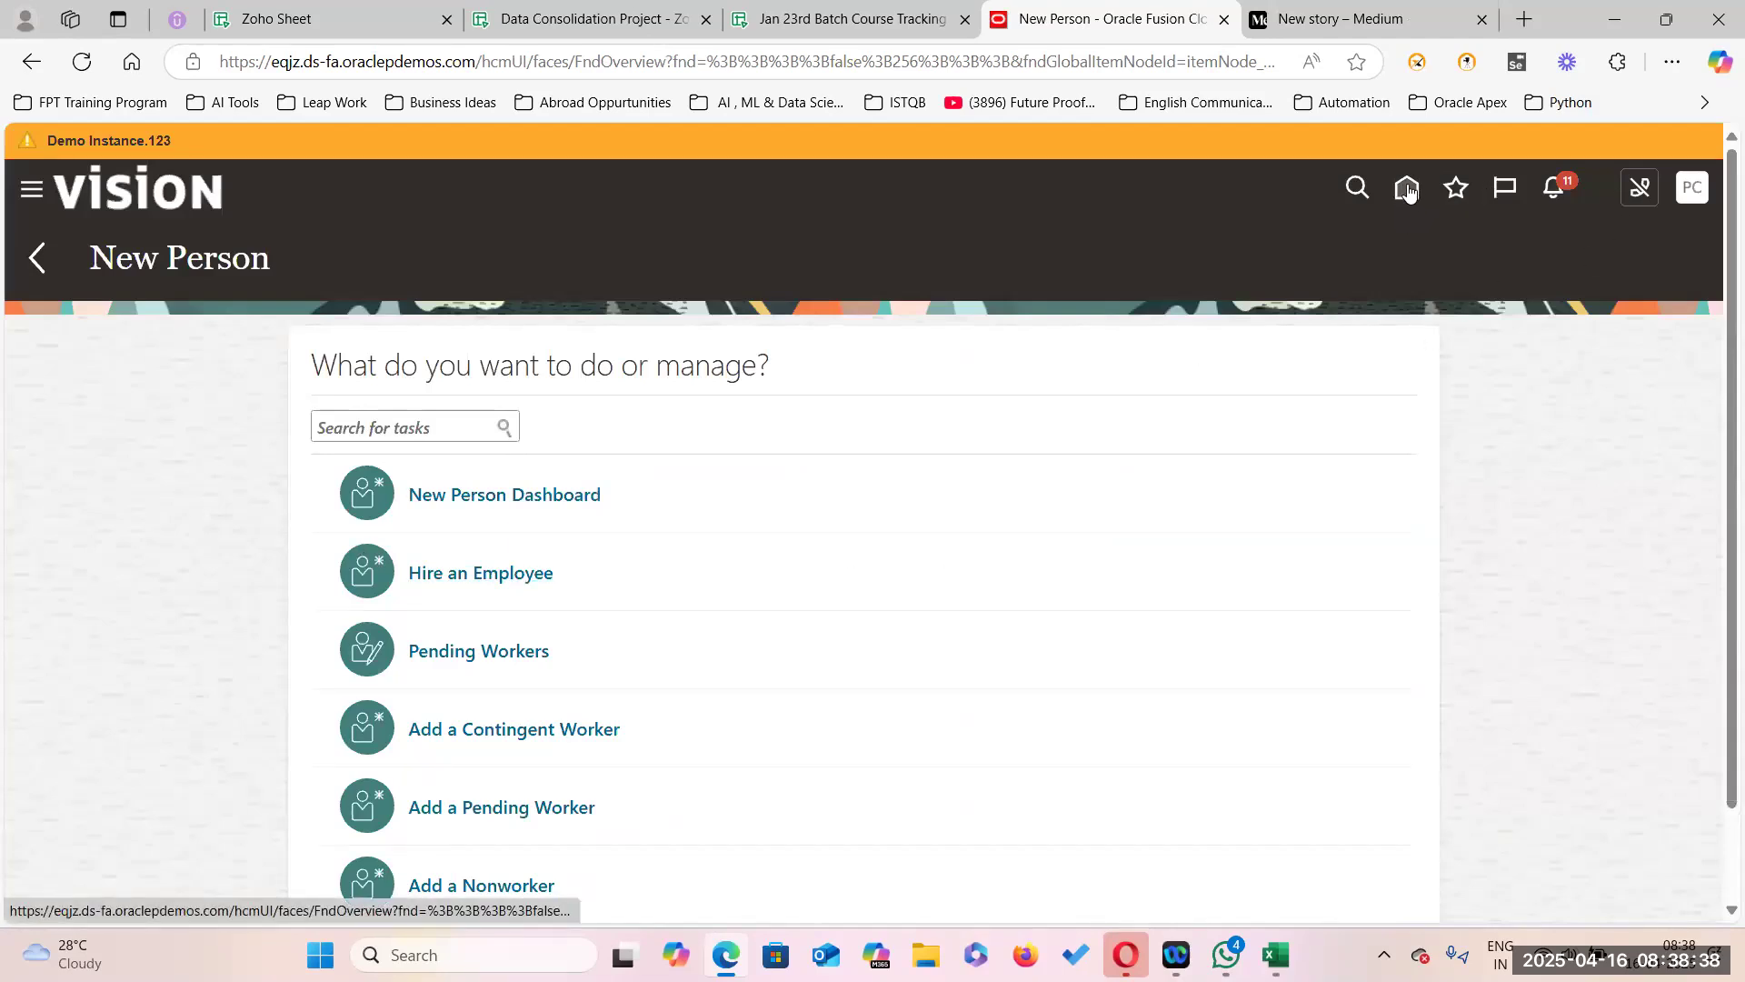
left_click(1407, 189)
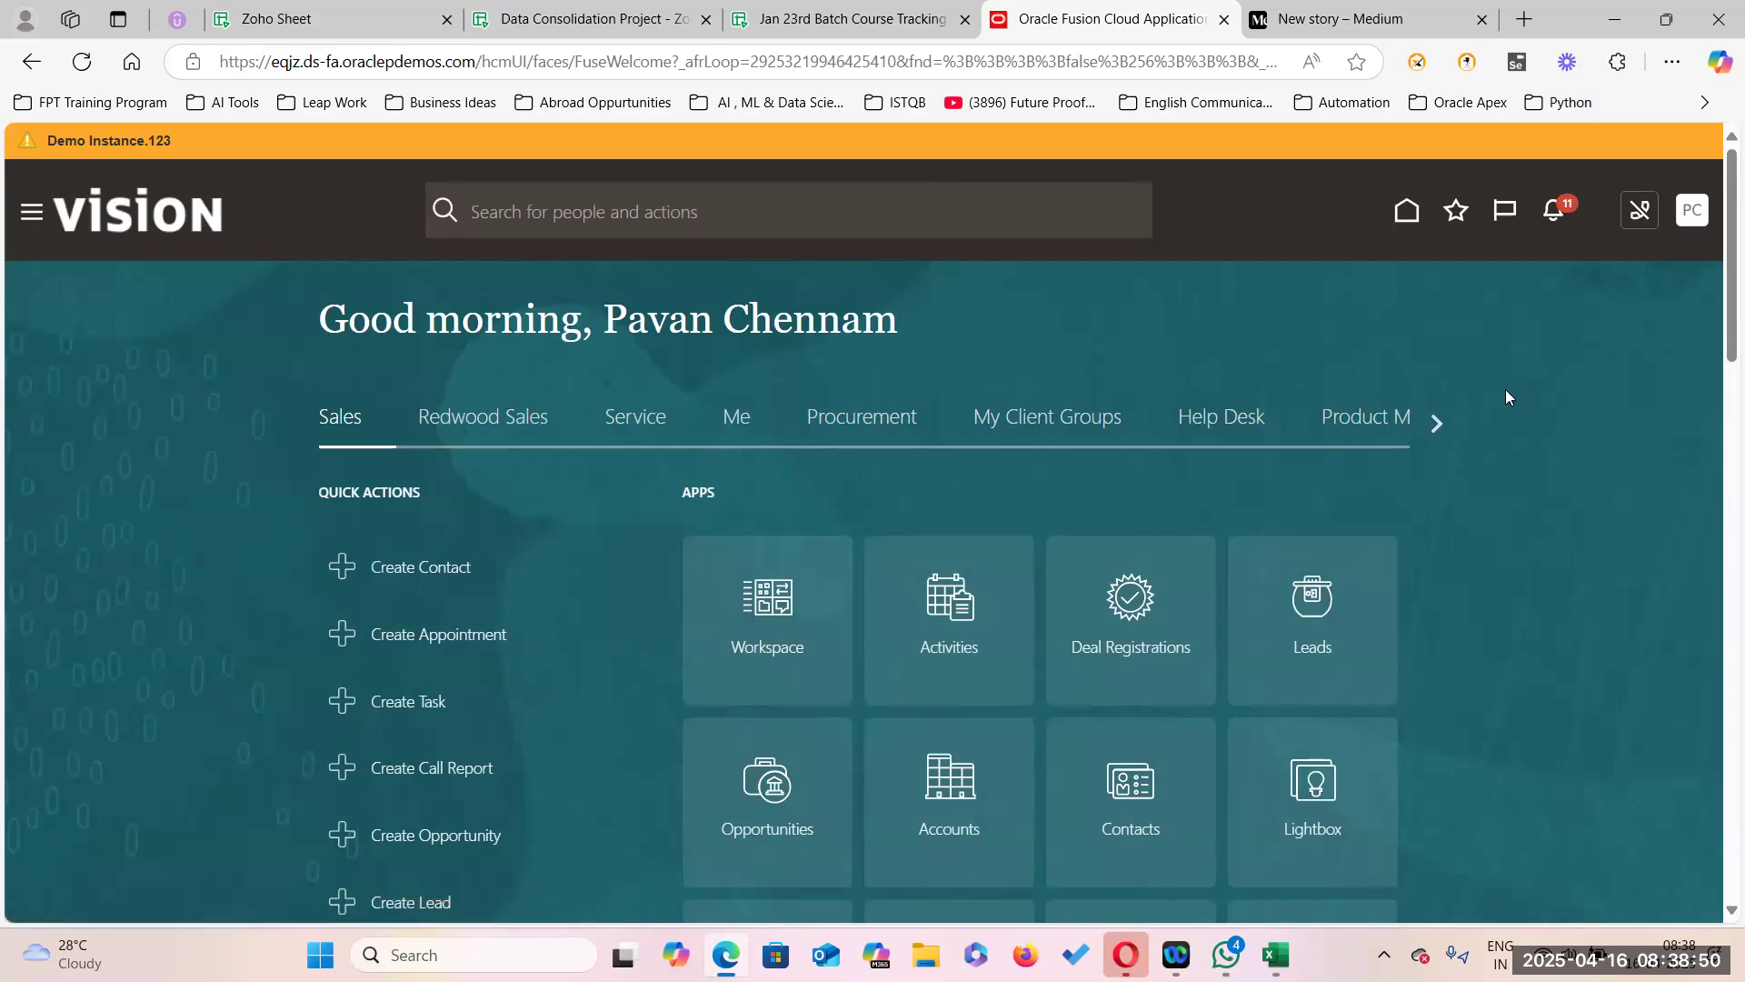
left_click(1305, 551)
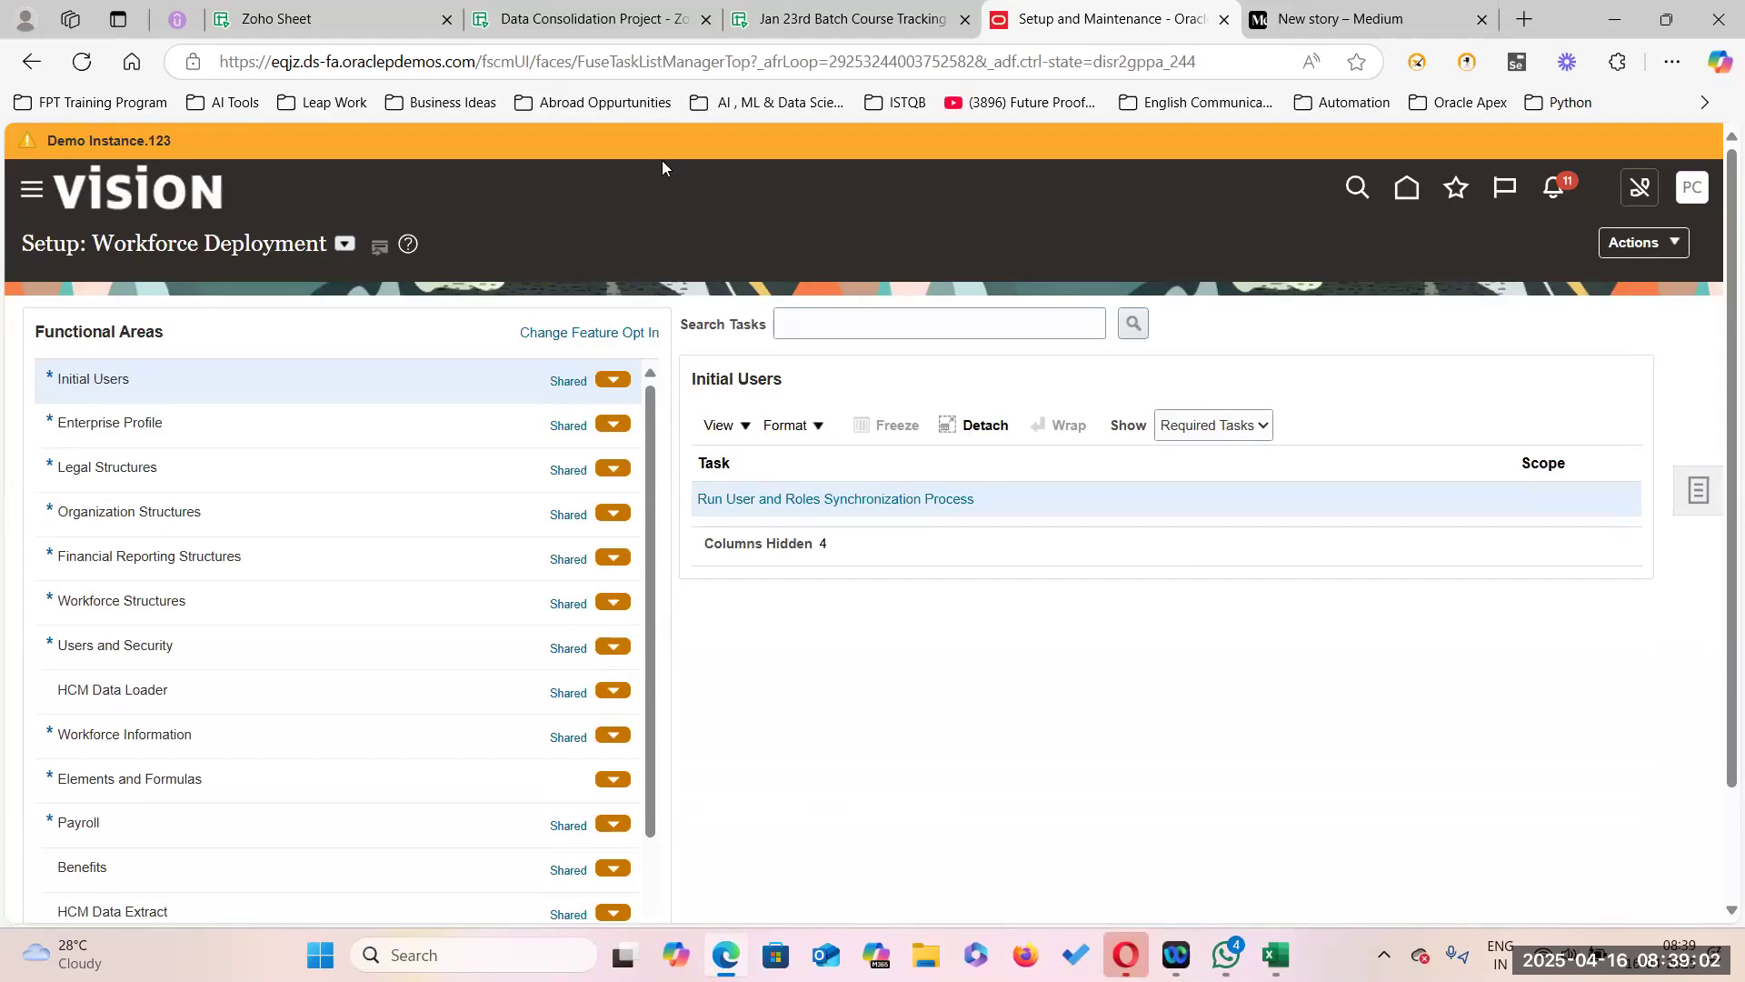
Open the Manage Job task from task search and search for jobs named 'Professor'.
left_click(849, 320)
type("M")
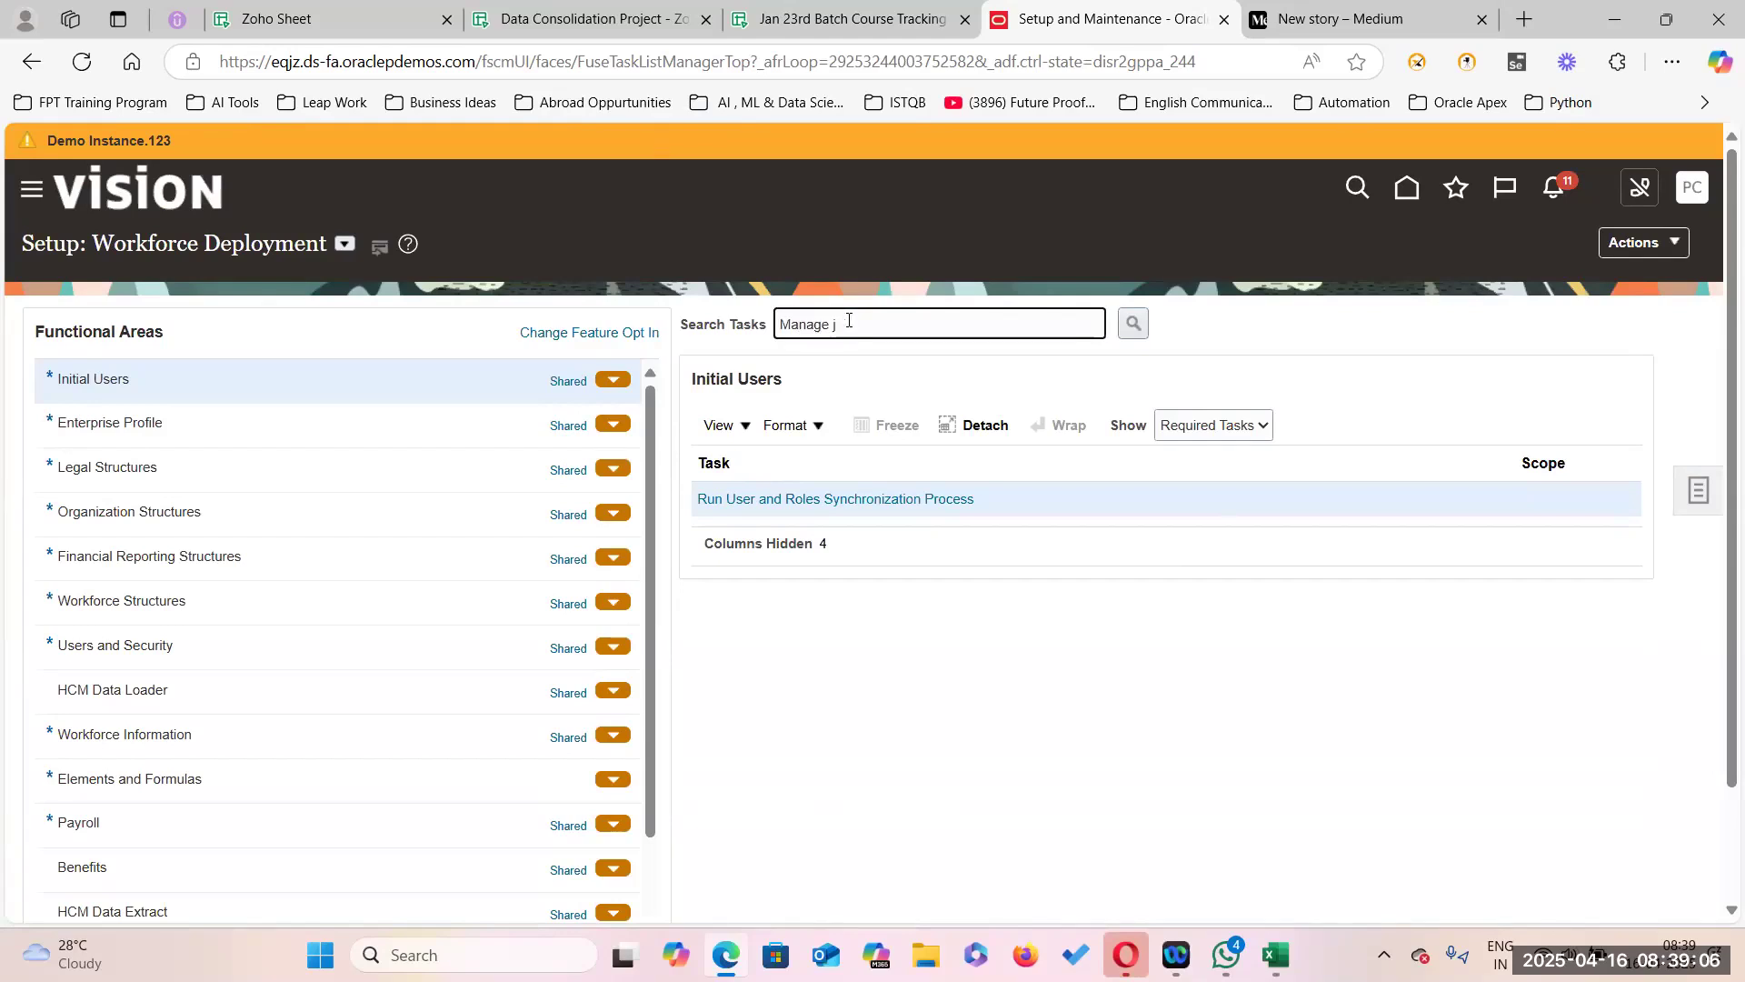
type("anage Job")
key("Return")
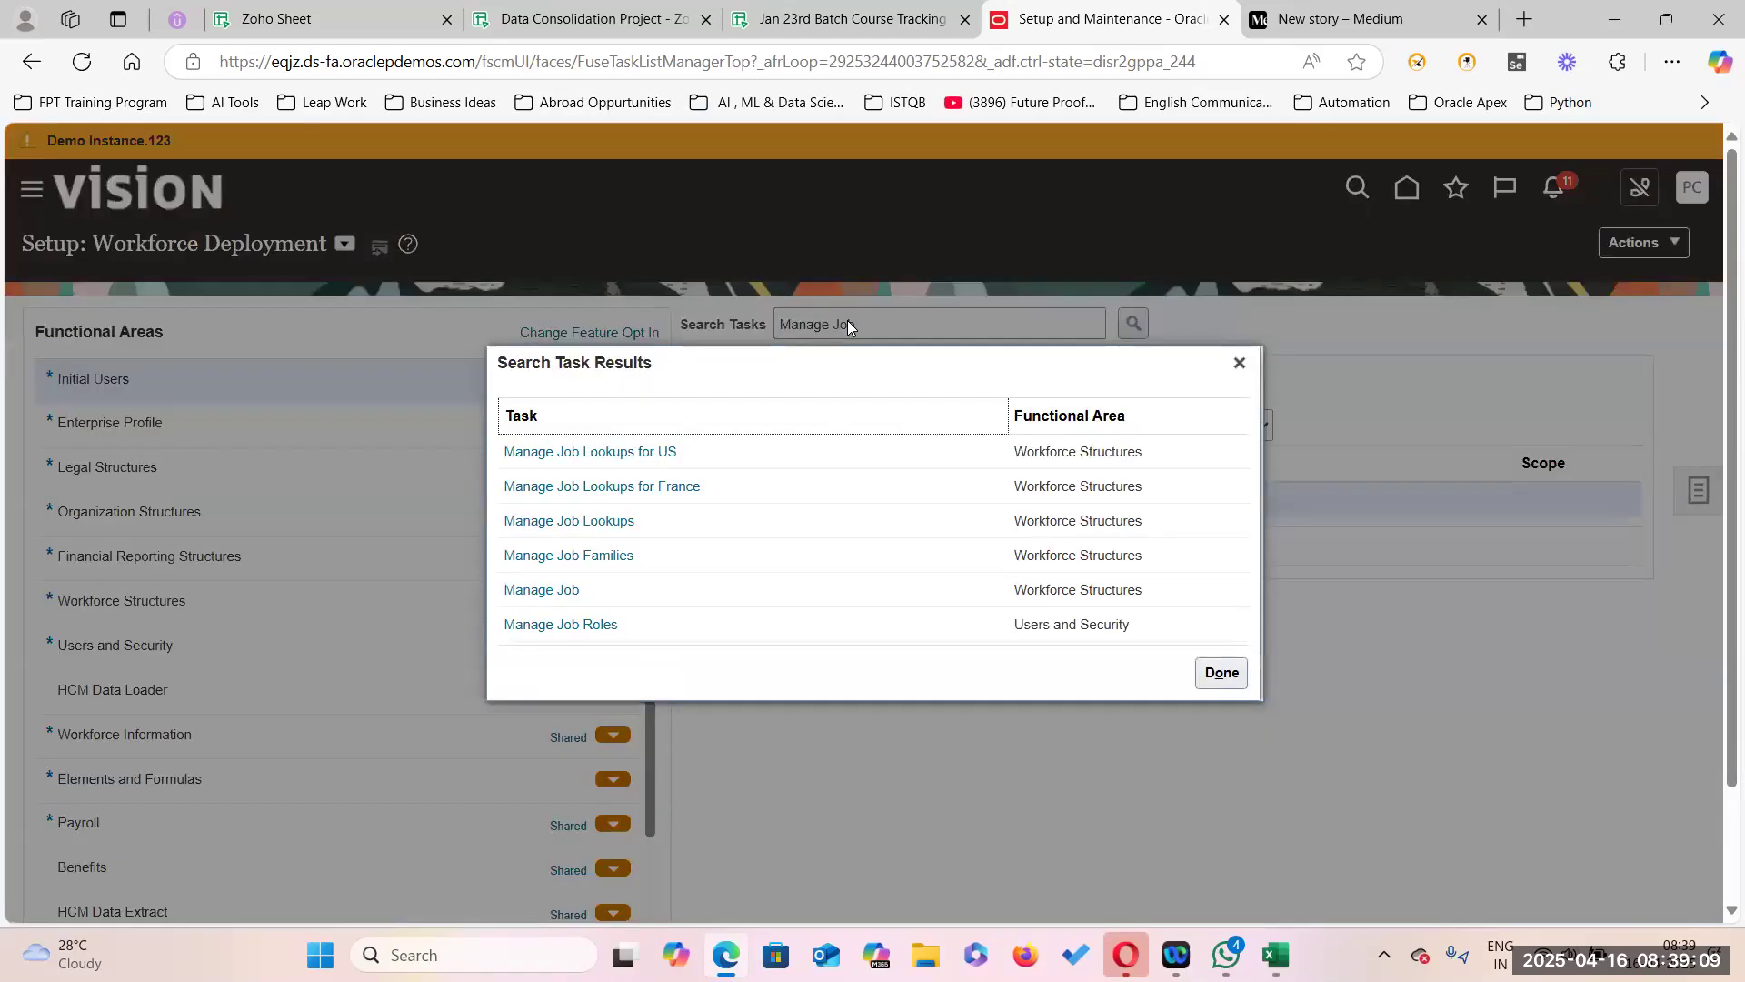
left_click(560, 593)
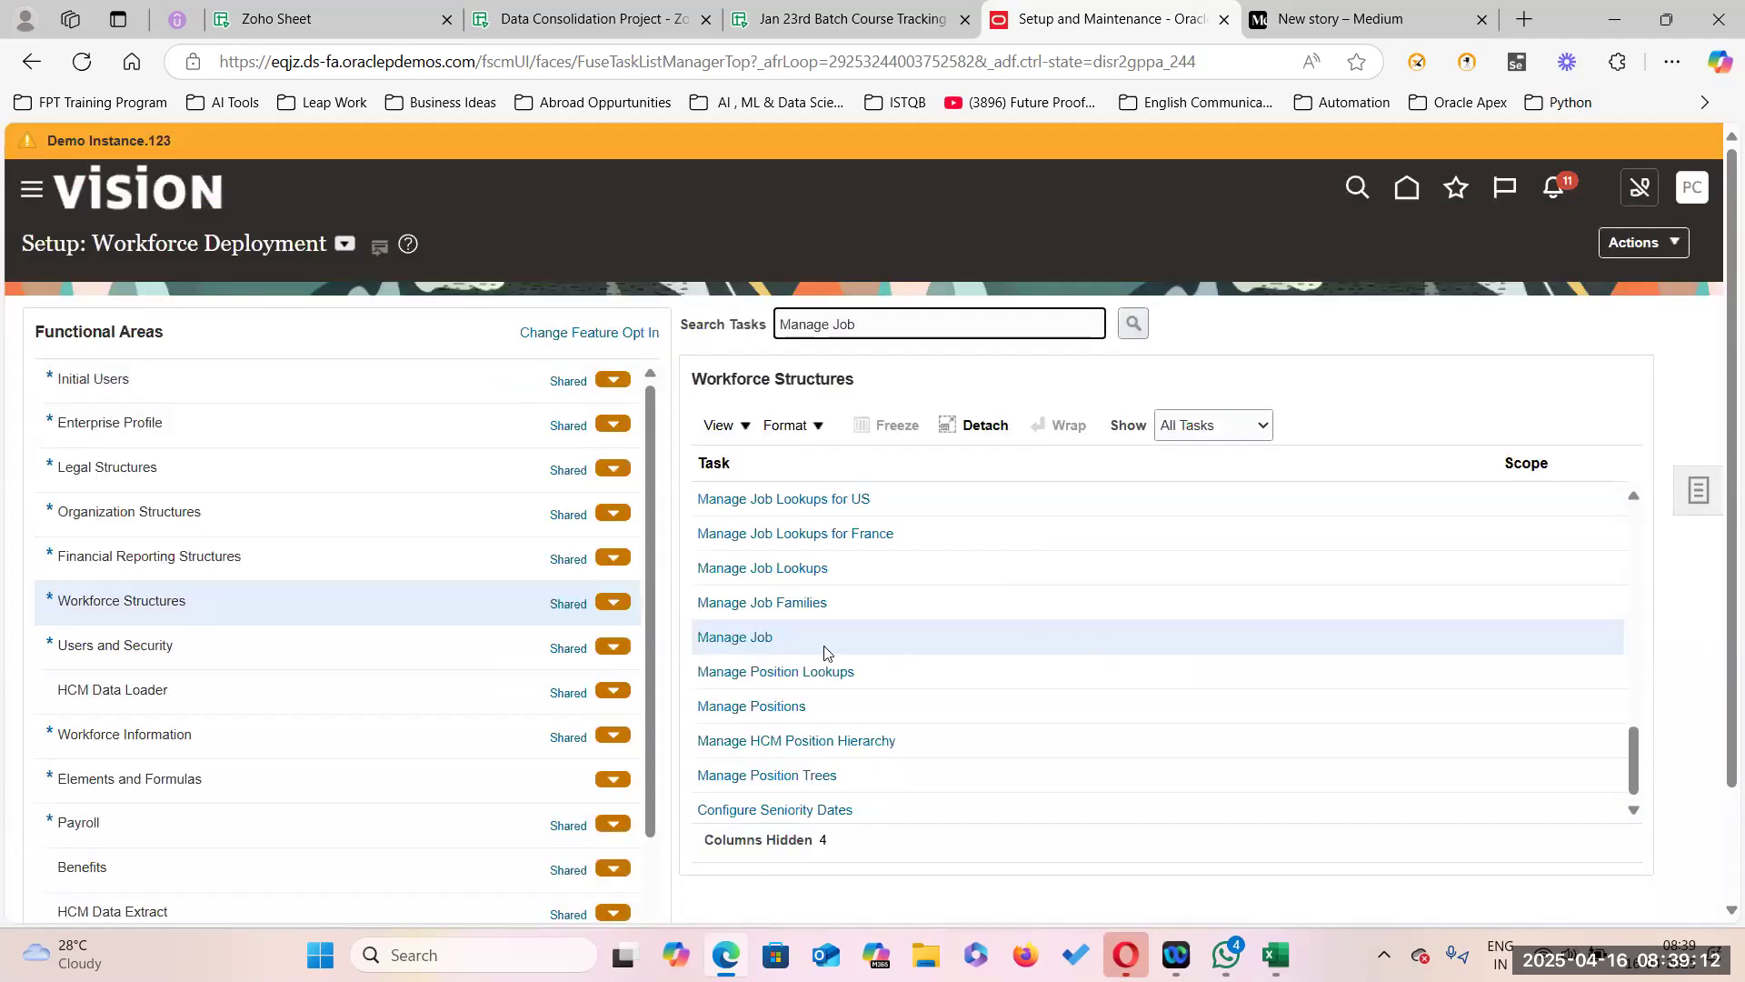
left_click(756, 637)
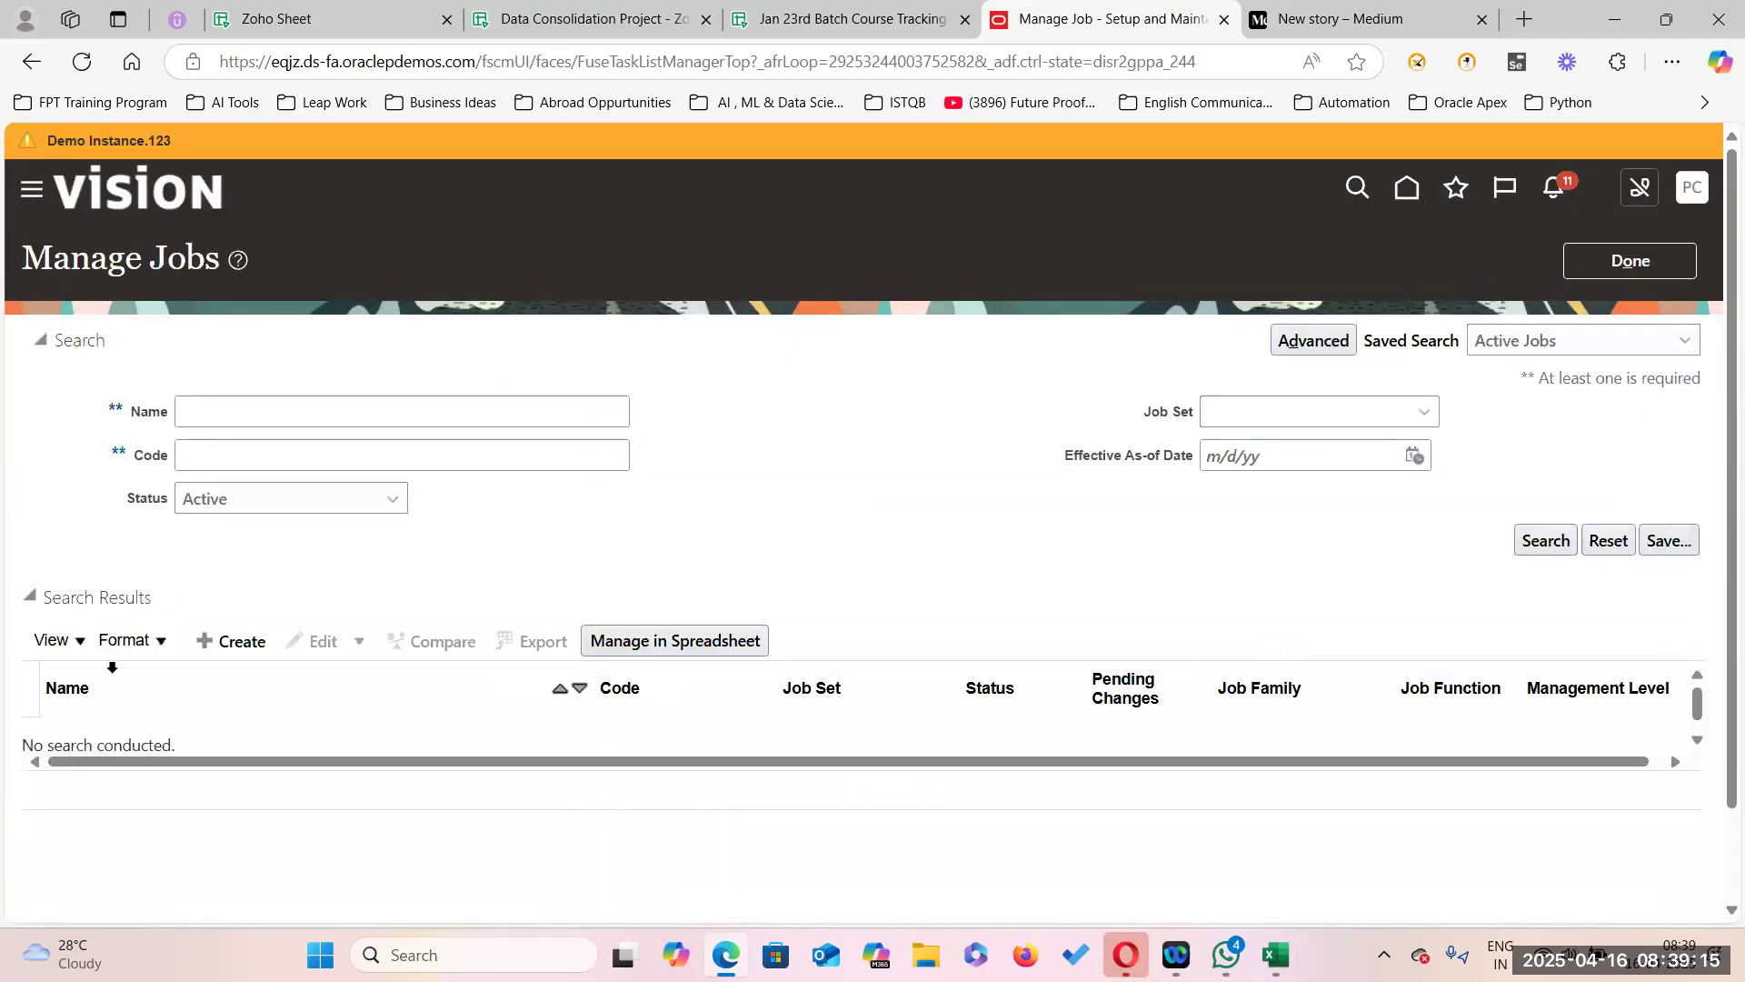
left_click(235, 413)
type("Professor")
key("Return")
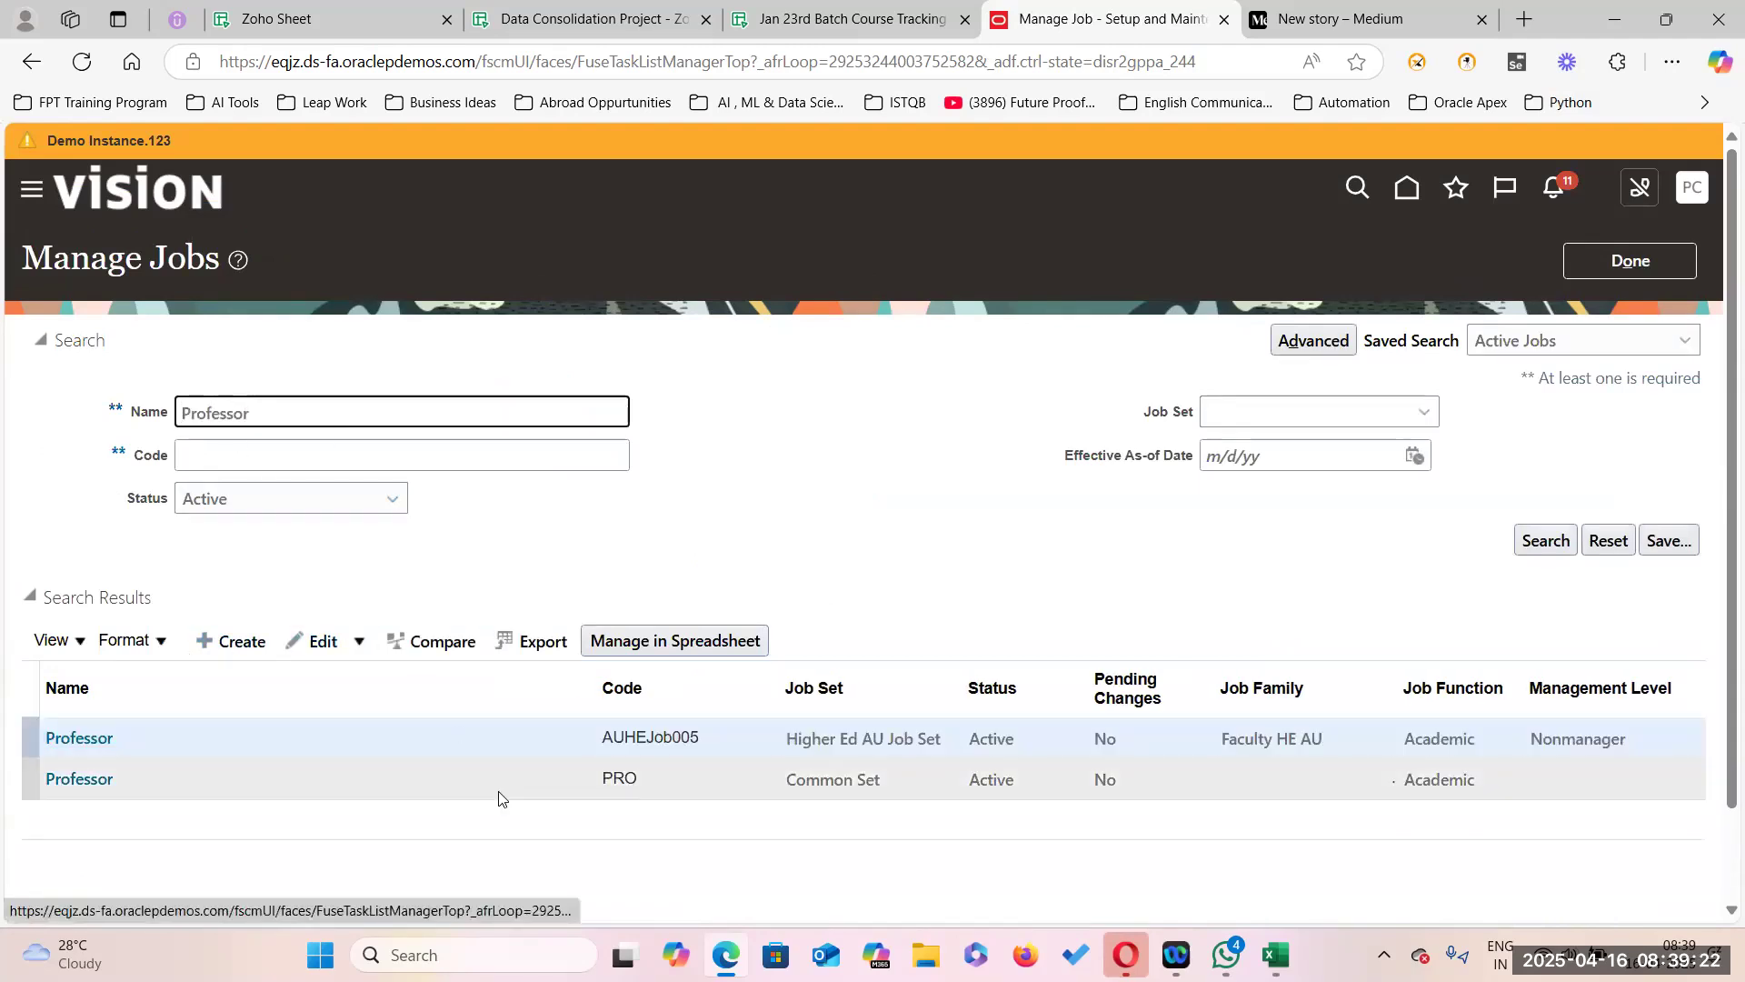
Open the Professor (PRO) job, review its valid grades Prof01–Prof03, and choose Edit > Correct.
left_click(84, 782)
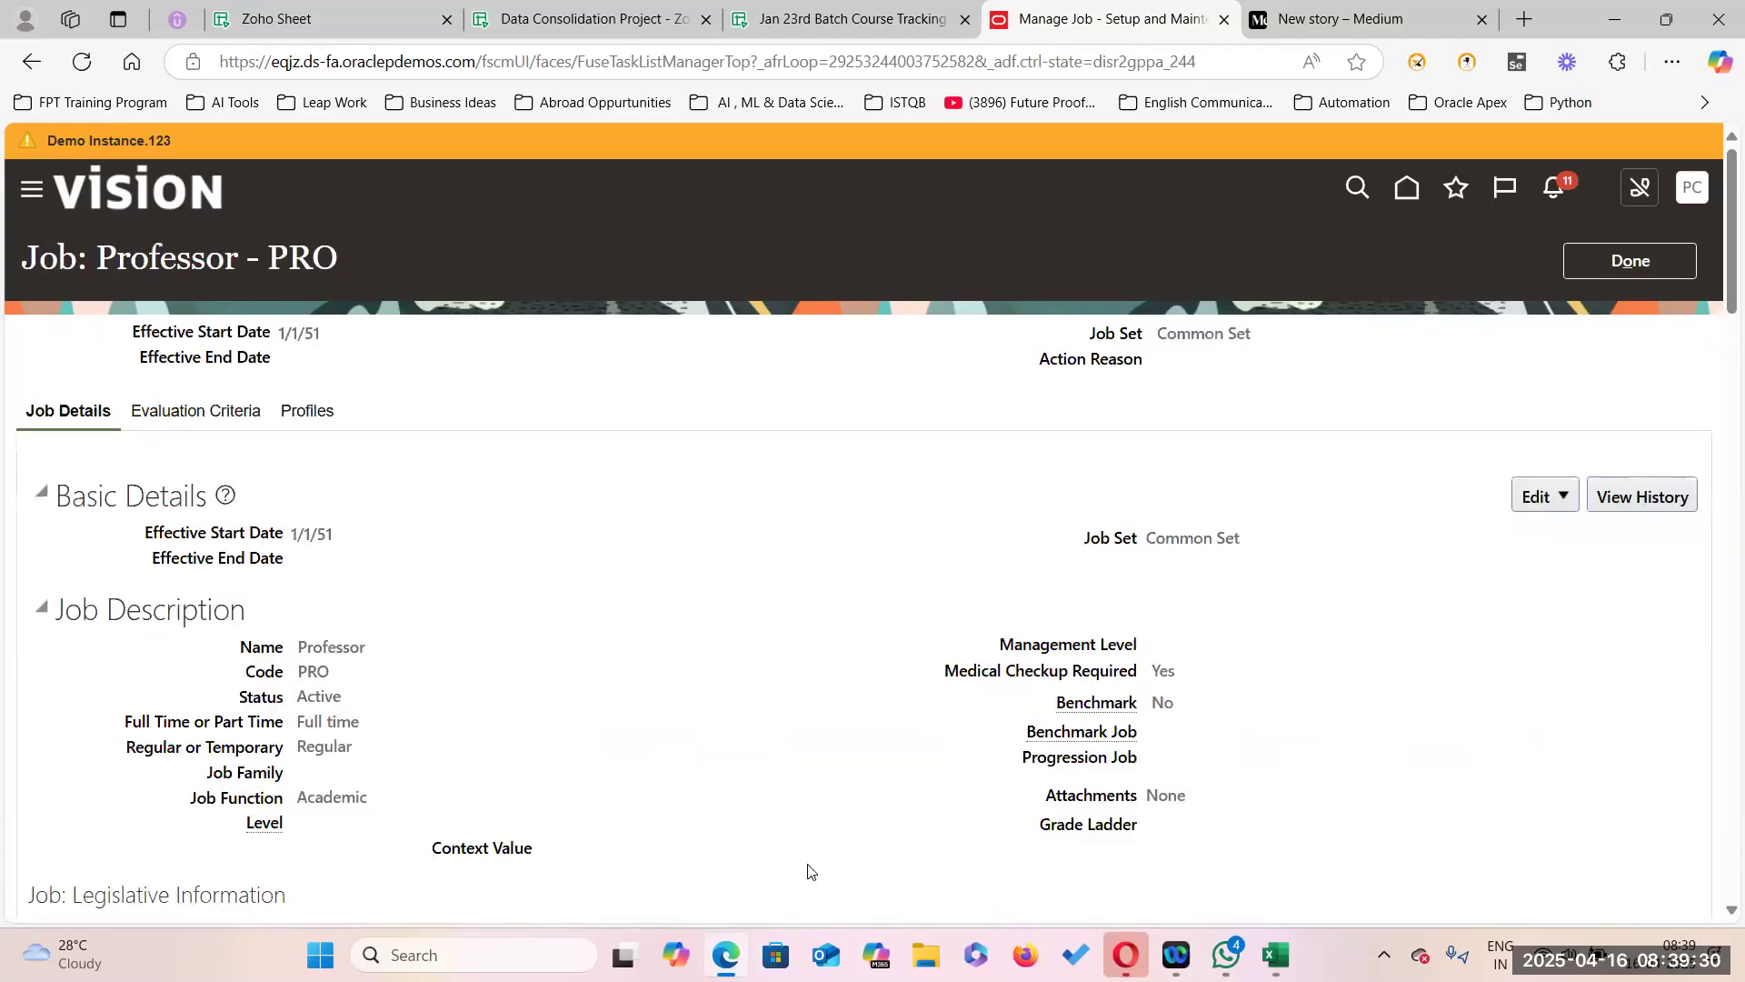
scroll(528, 688, "down", 5)
scroll(528, 688, "down", 20)
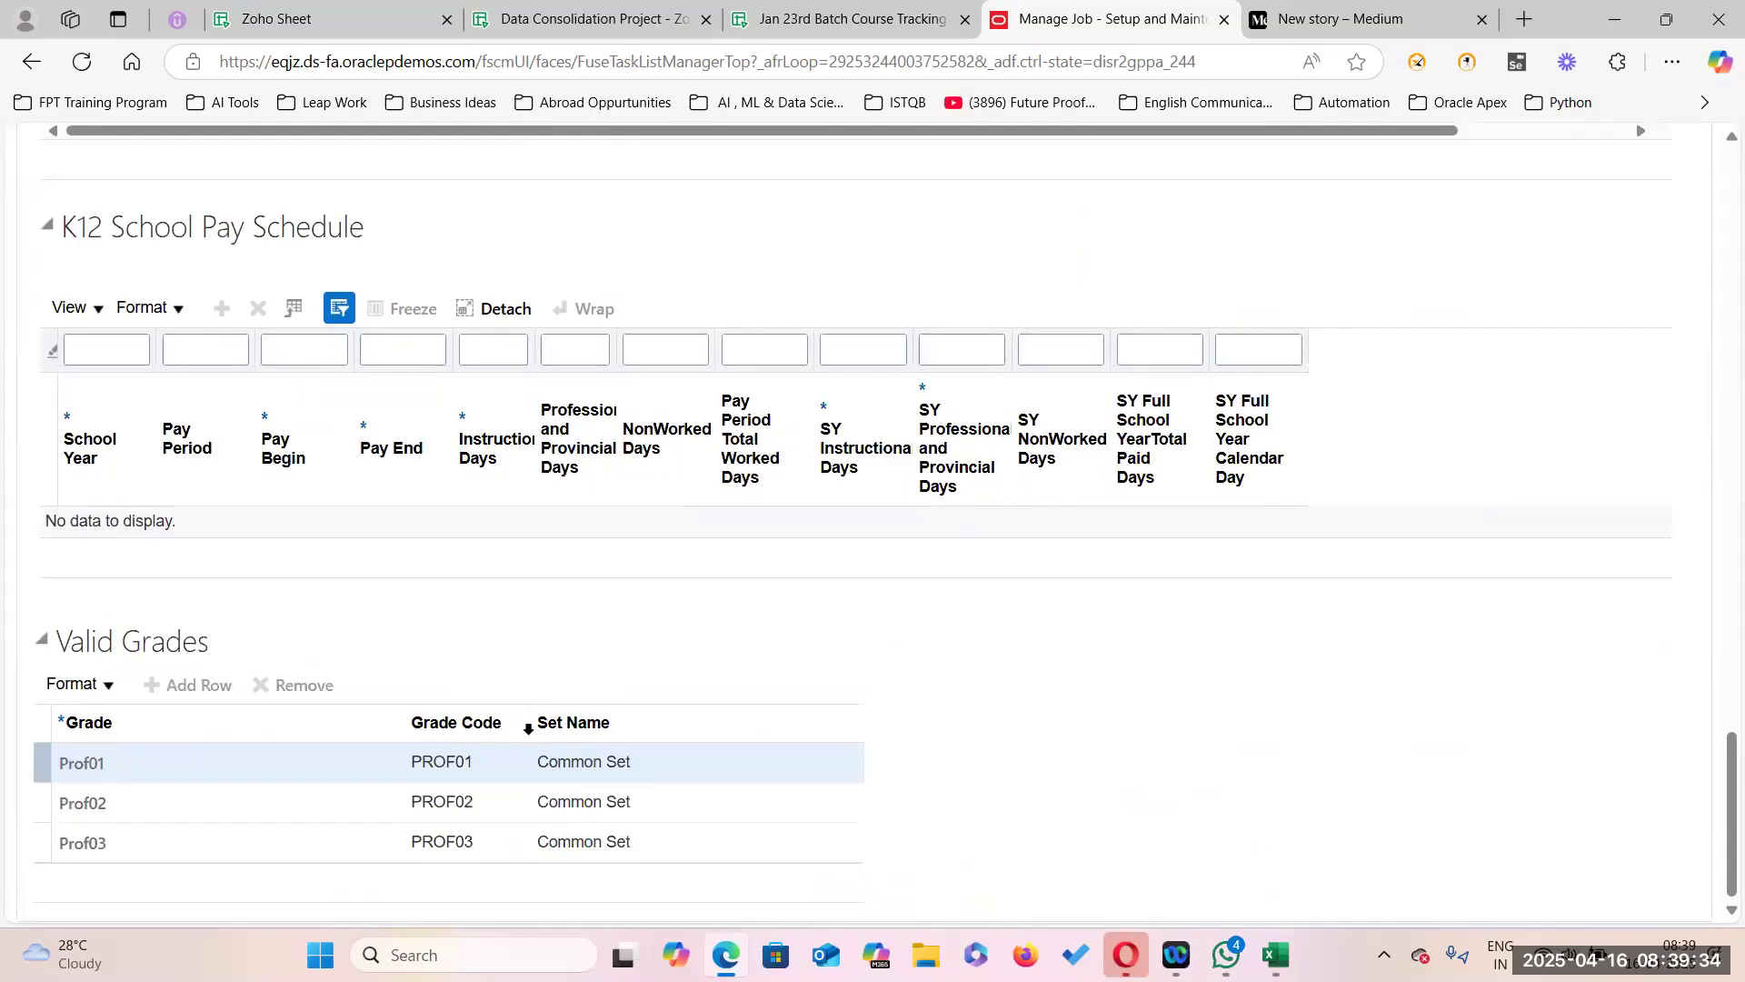
scroll(546, 742, "up", 20)
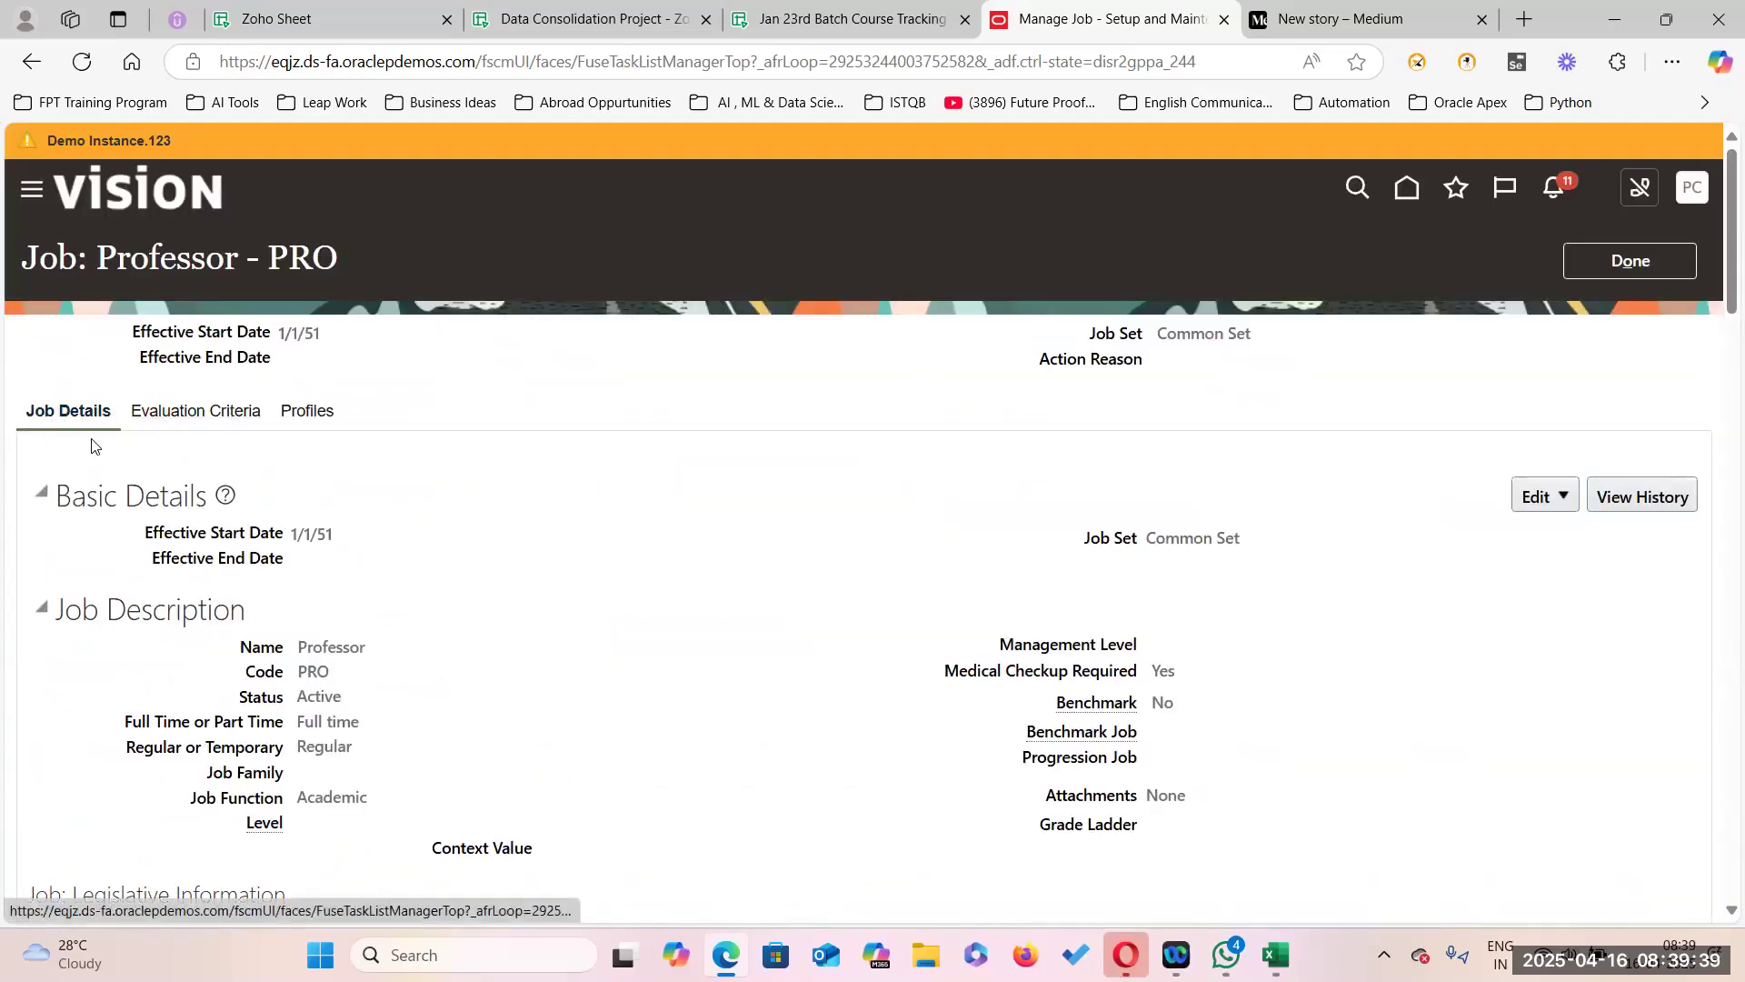
scroll(370, 593, "down", 20)
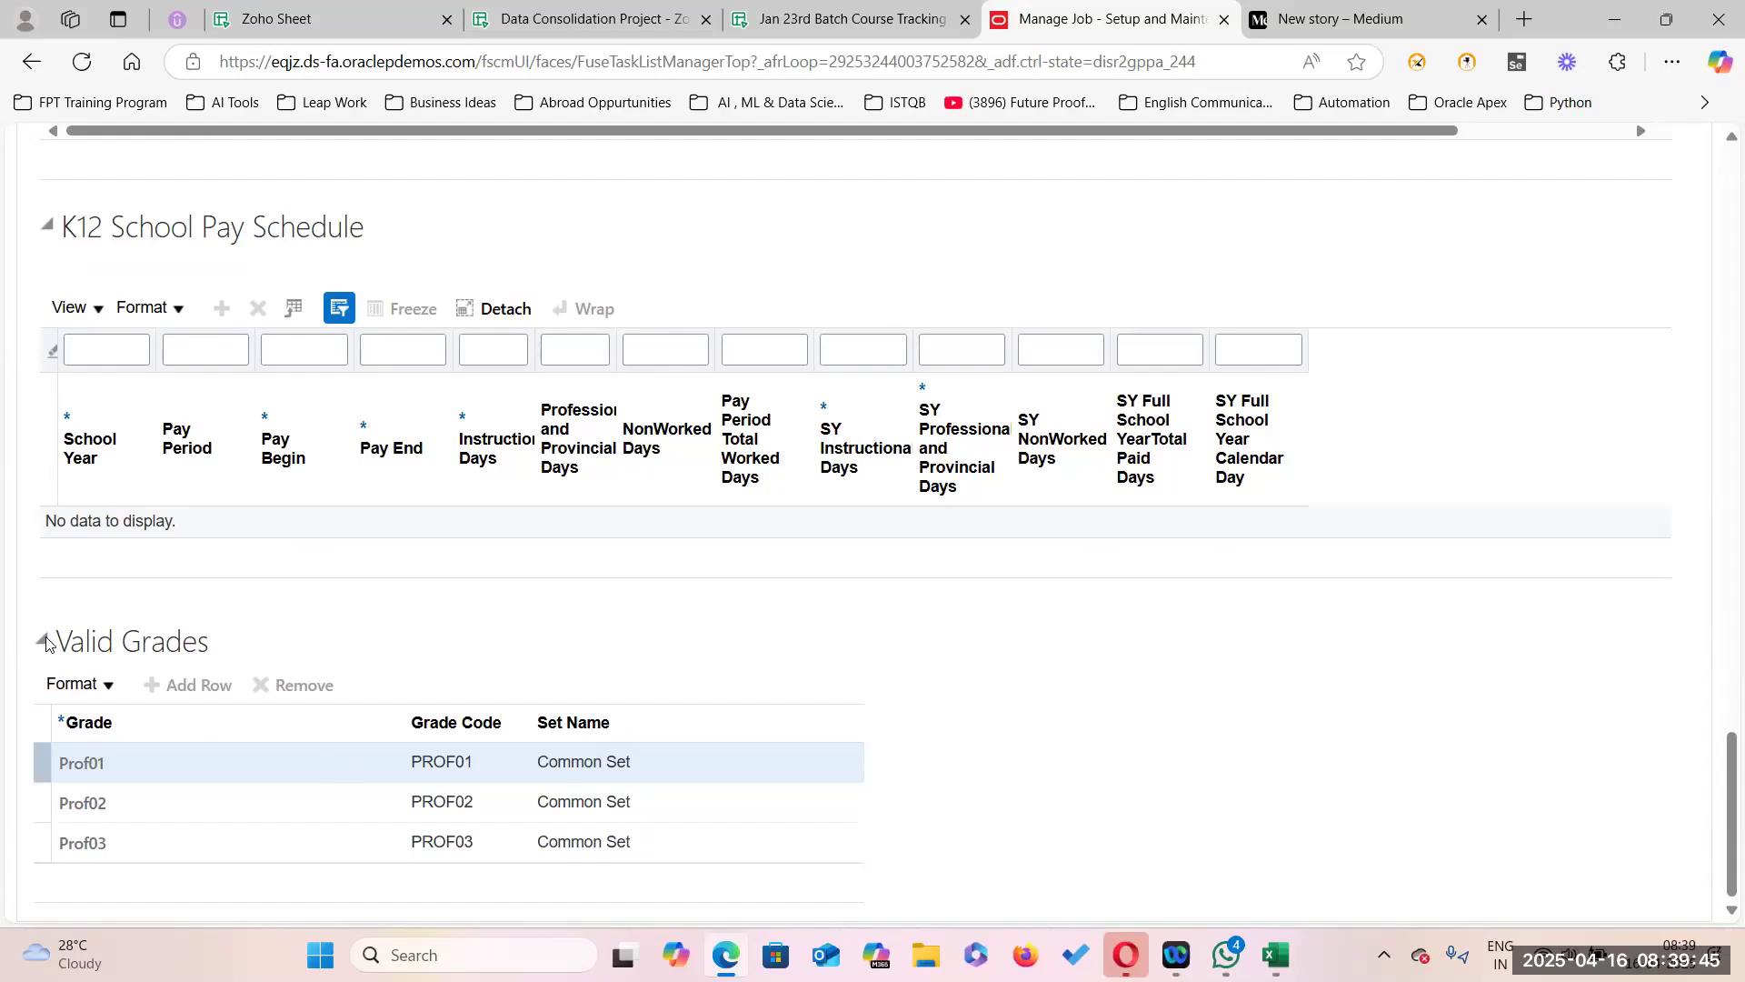
scroll(350, 576, "up", 20)
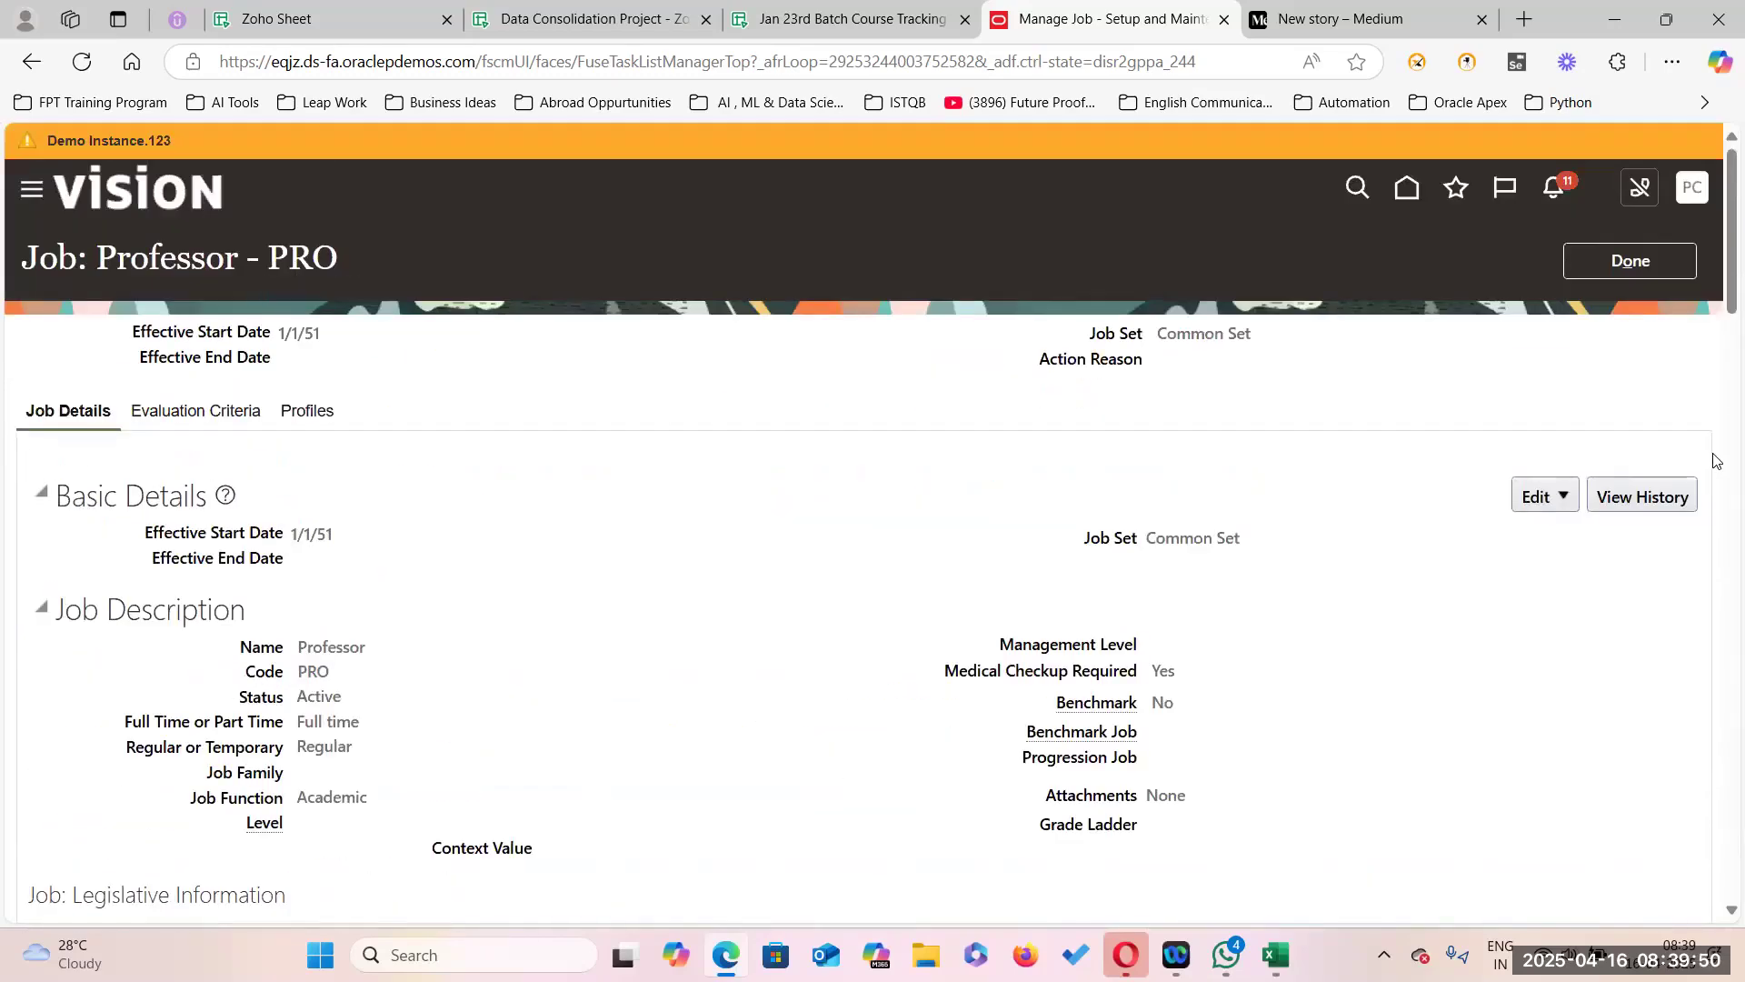
left_click(1564, 497)
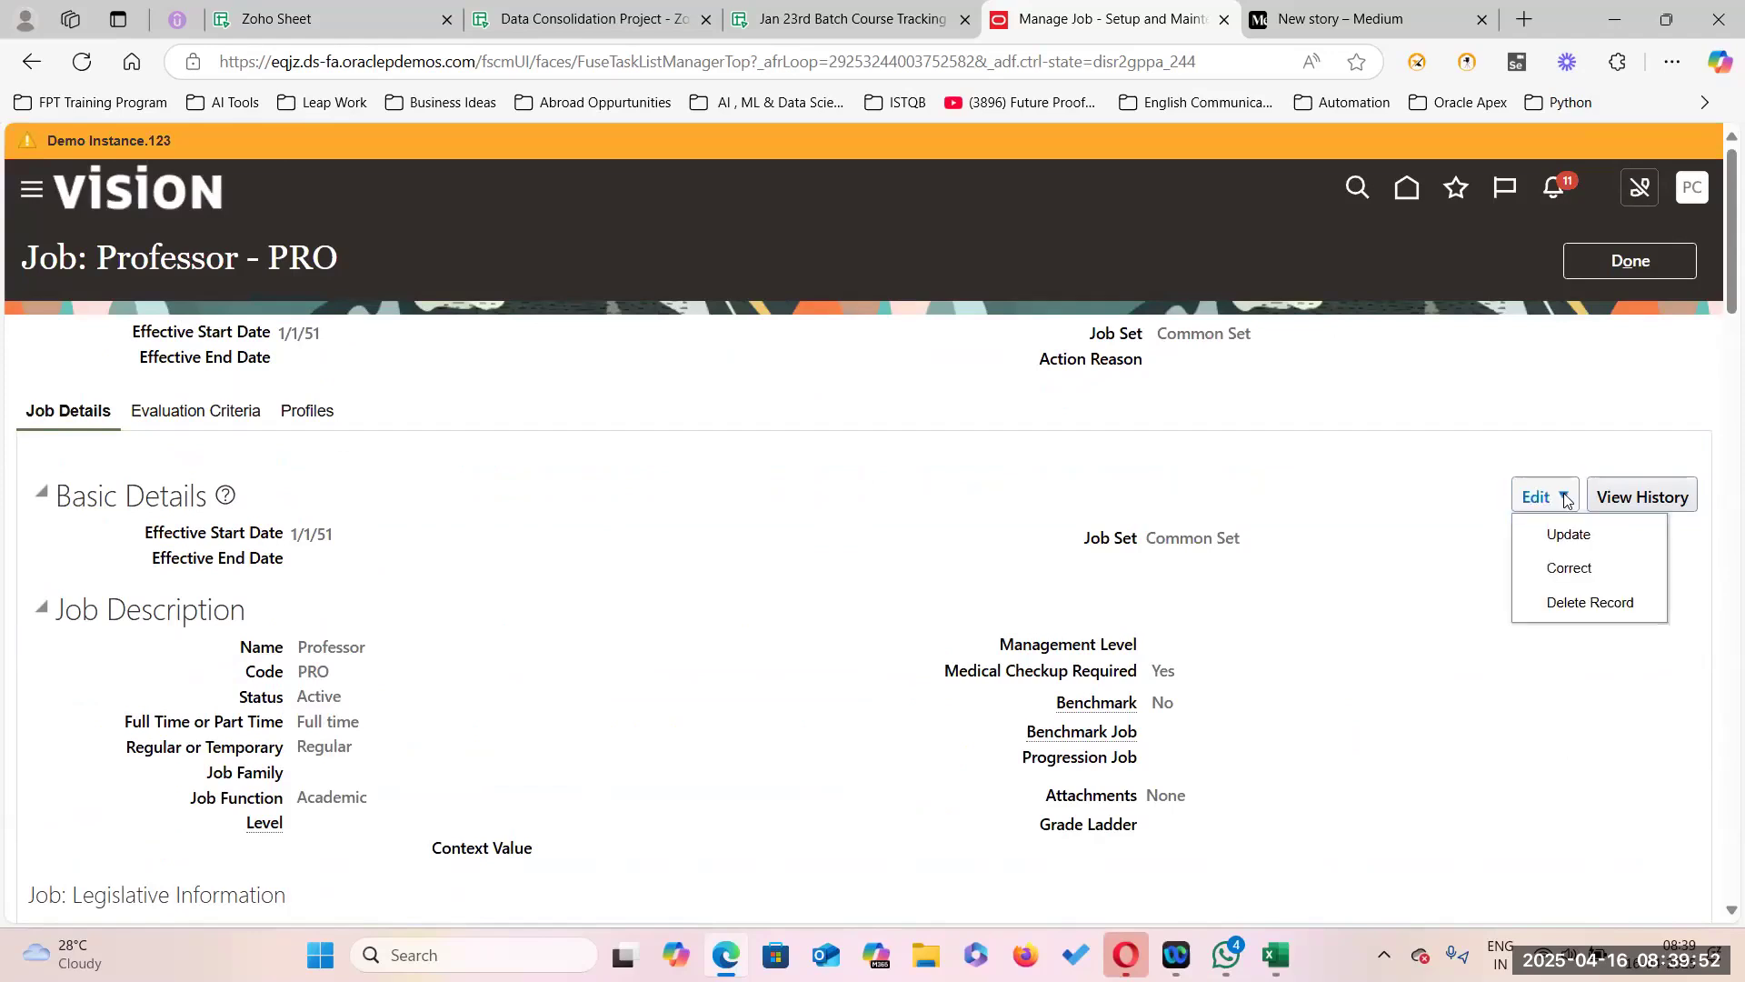
left_click(1562, 571)
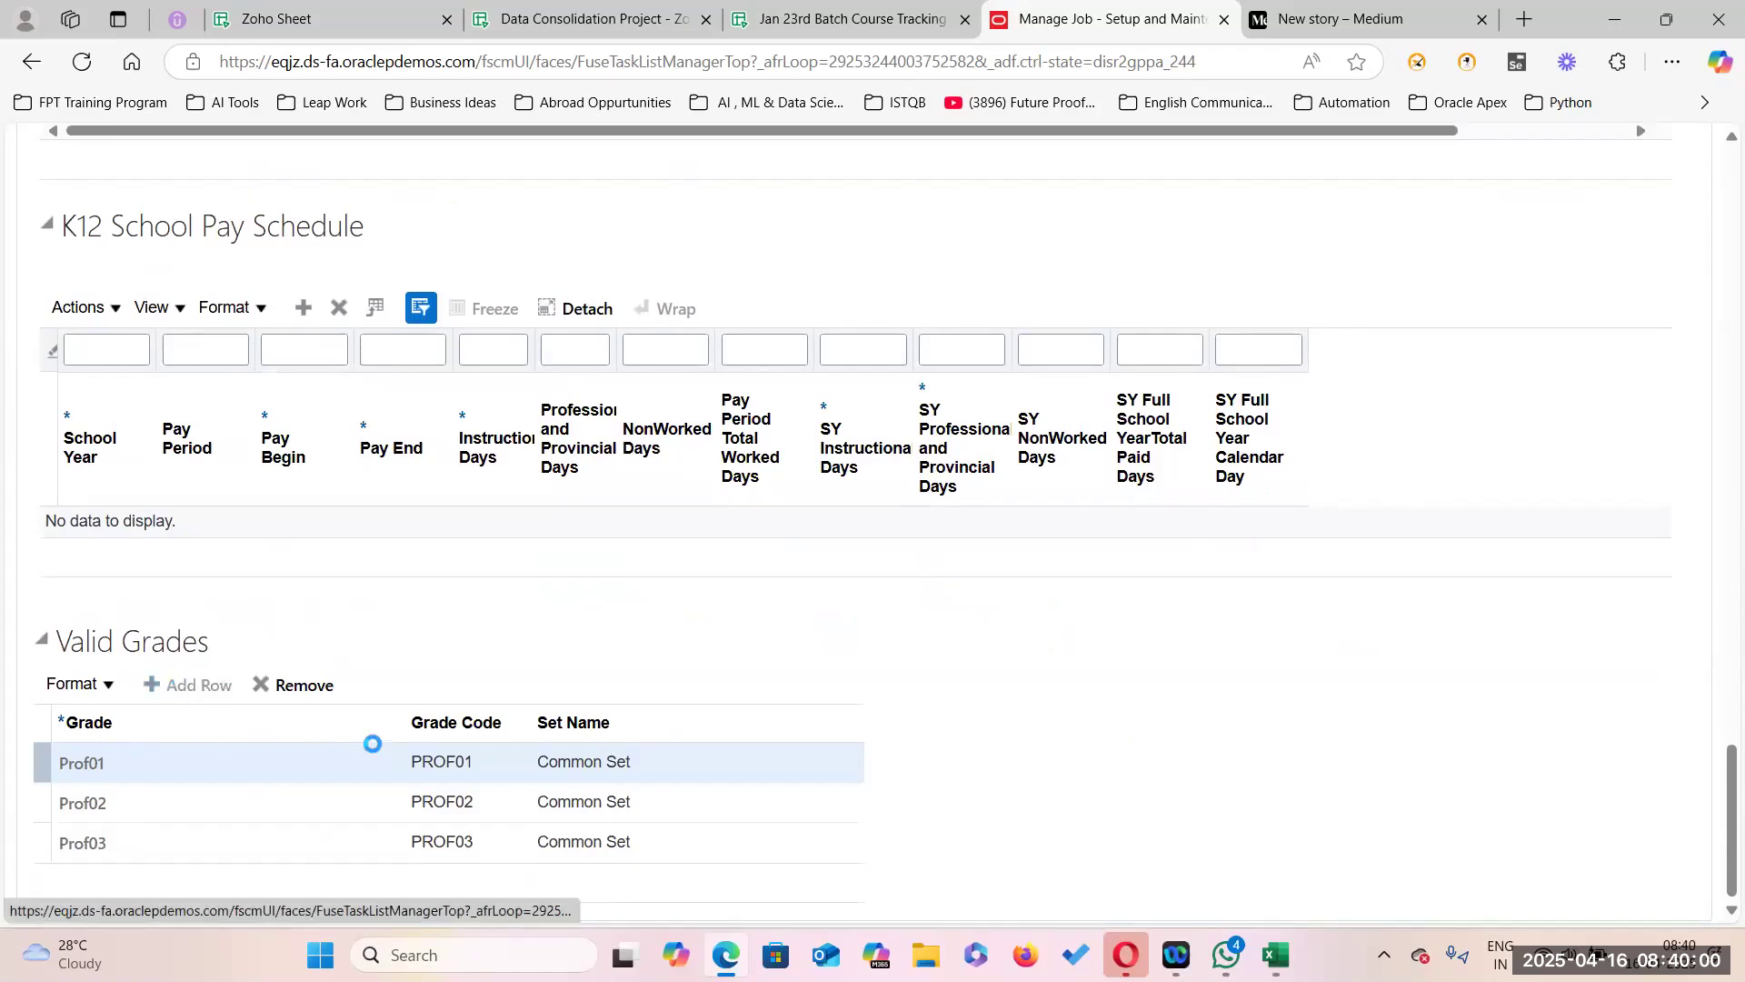
Add grade Prof04 to the job's valid grades by searching the grade code.
left_click(349, 769)
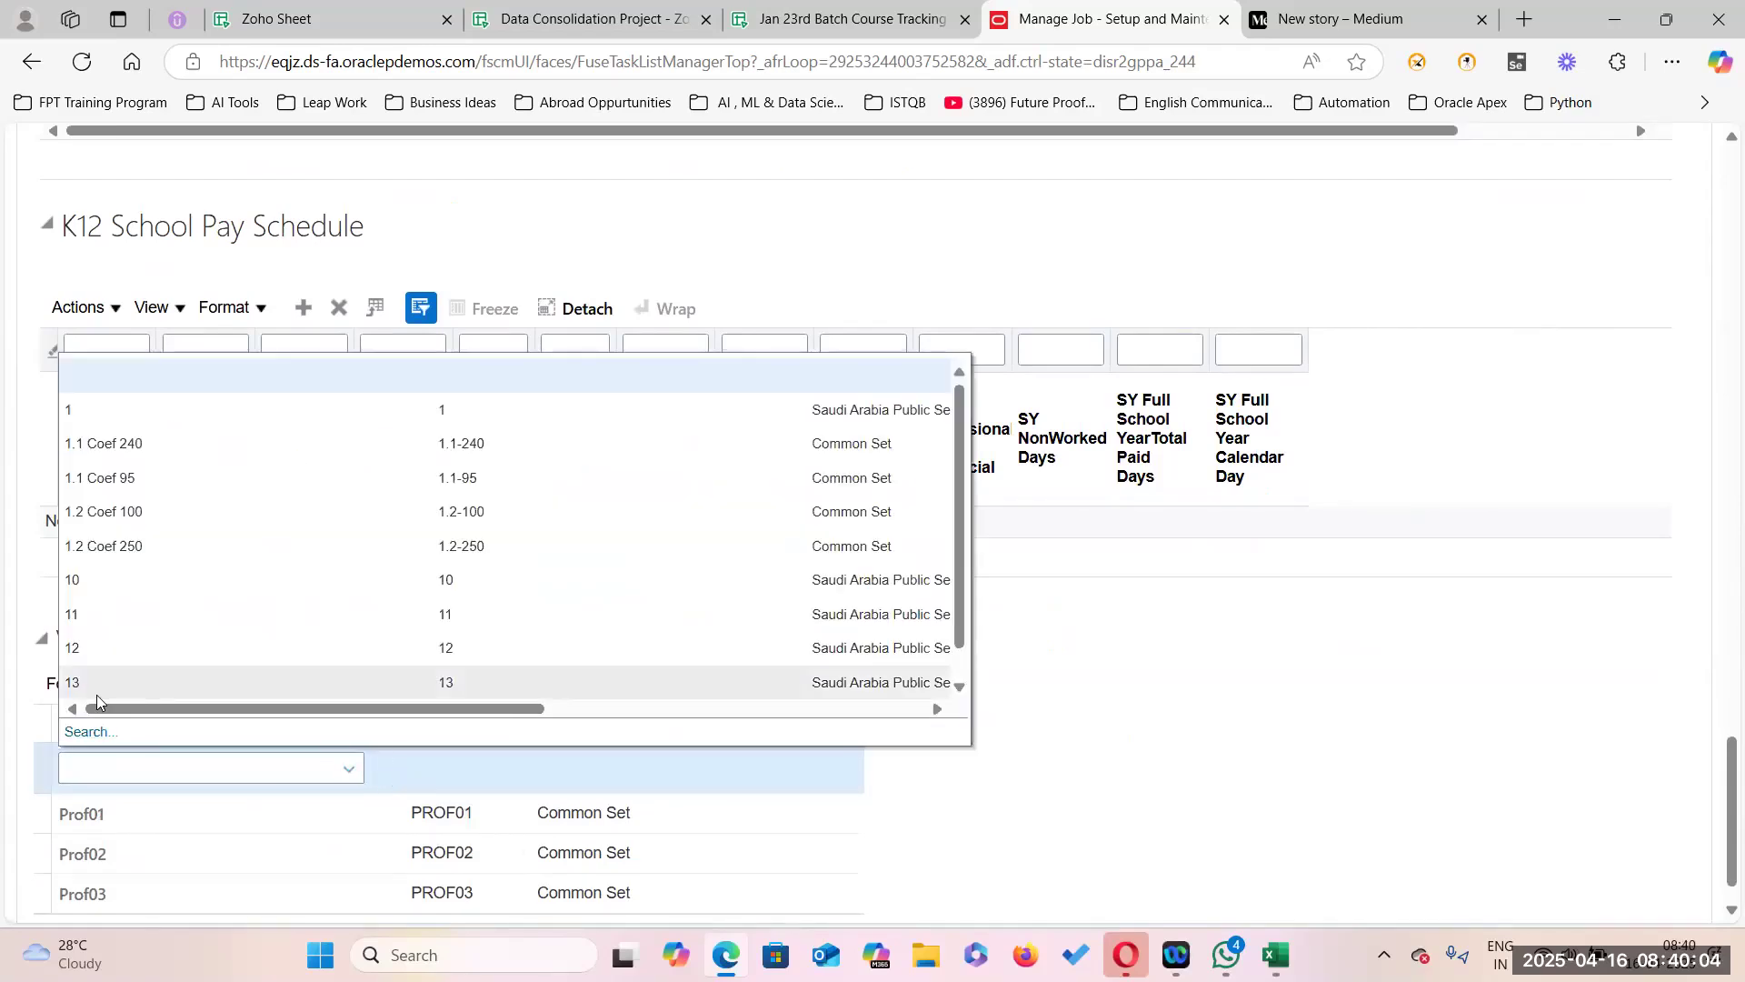
left_click(84, 731)
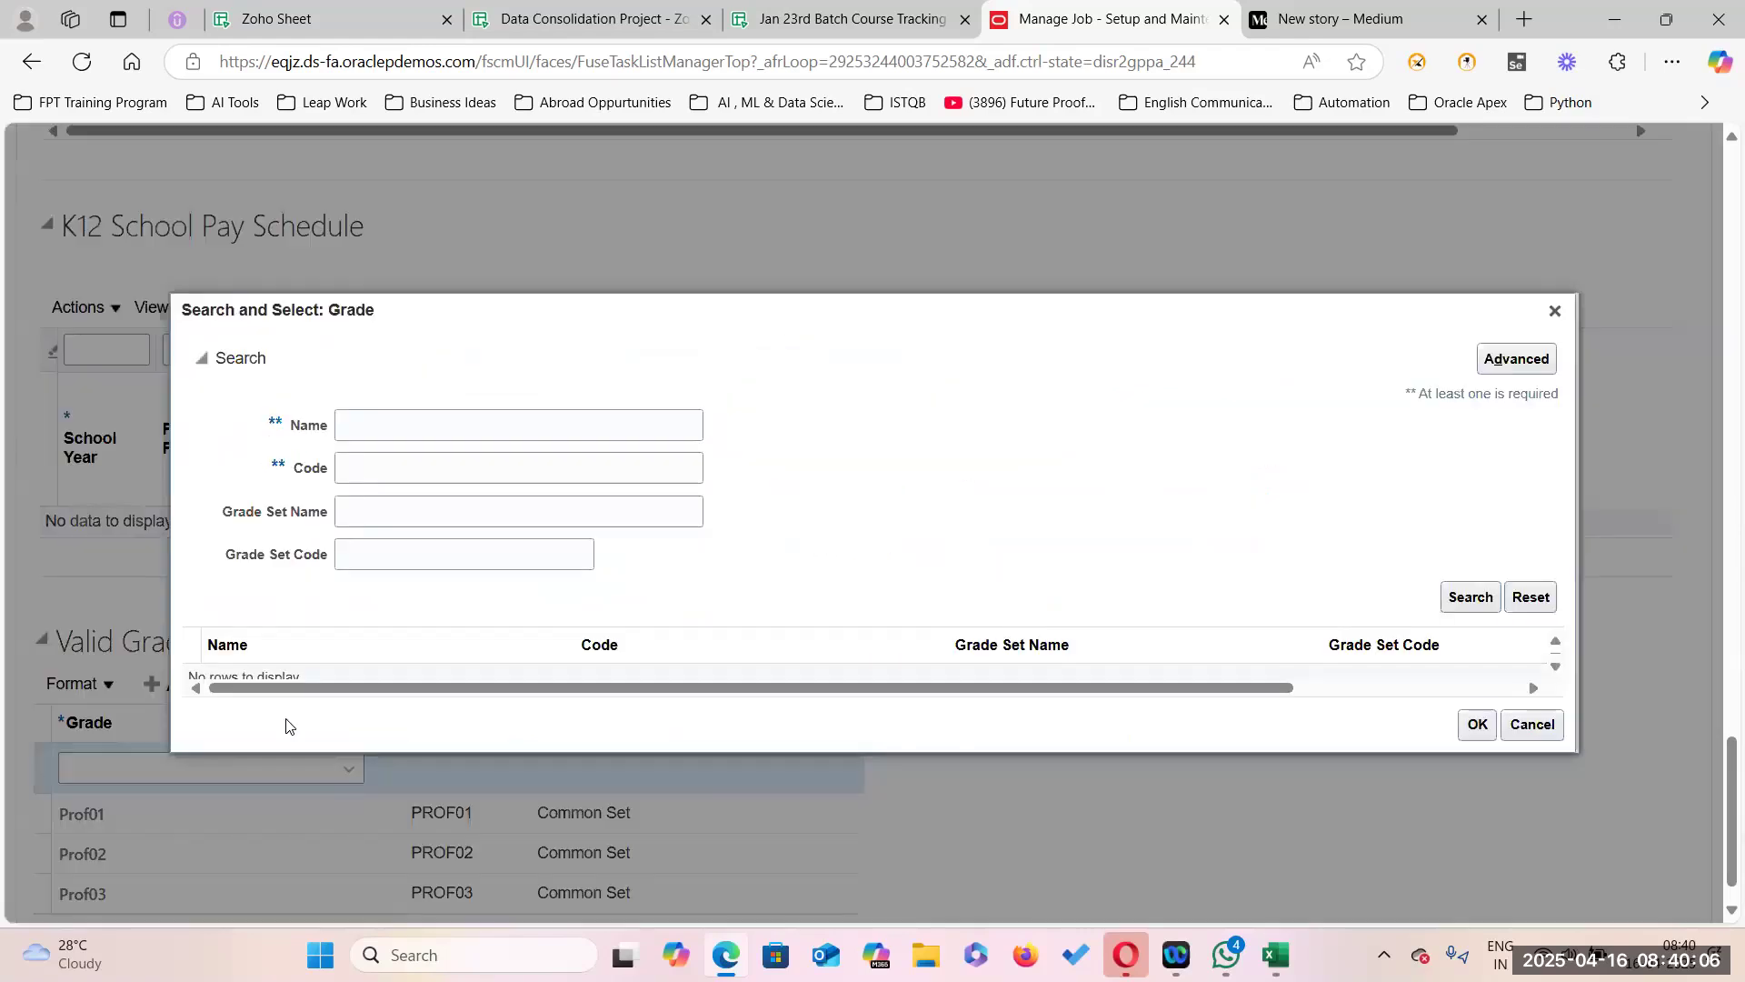
left_click(356, 475)
type("PROF04")
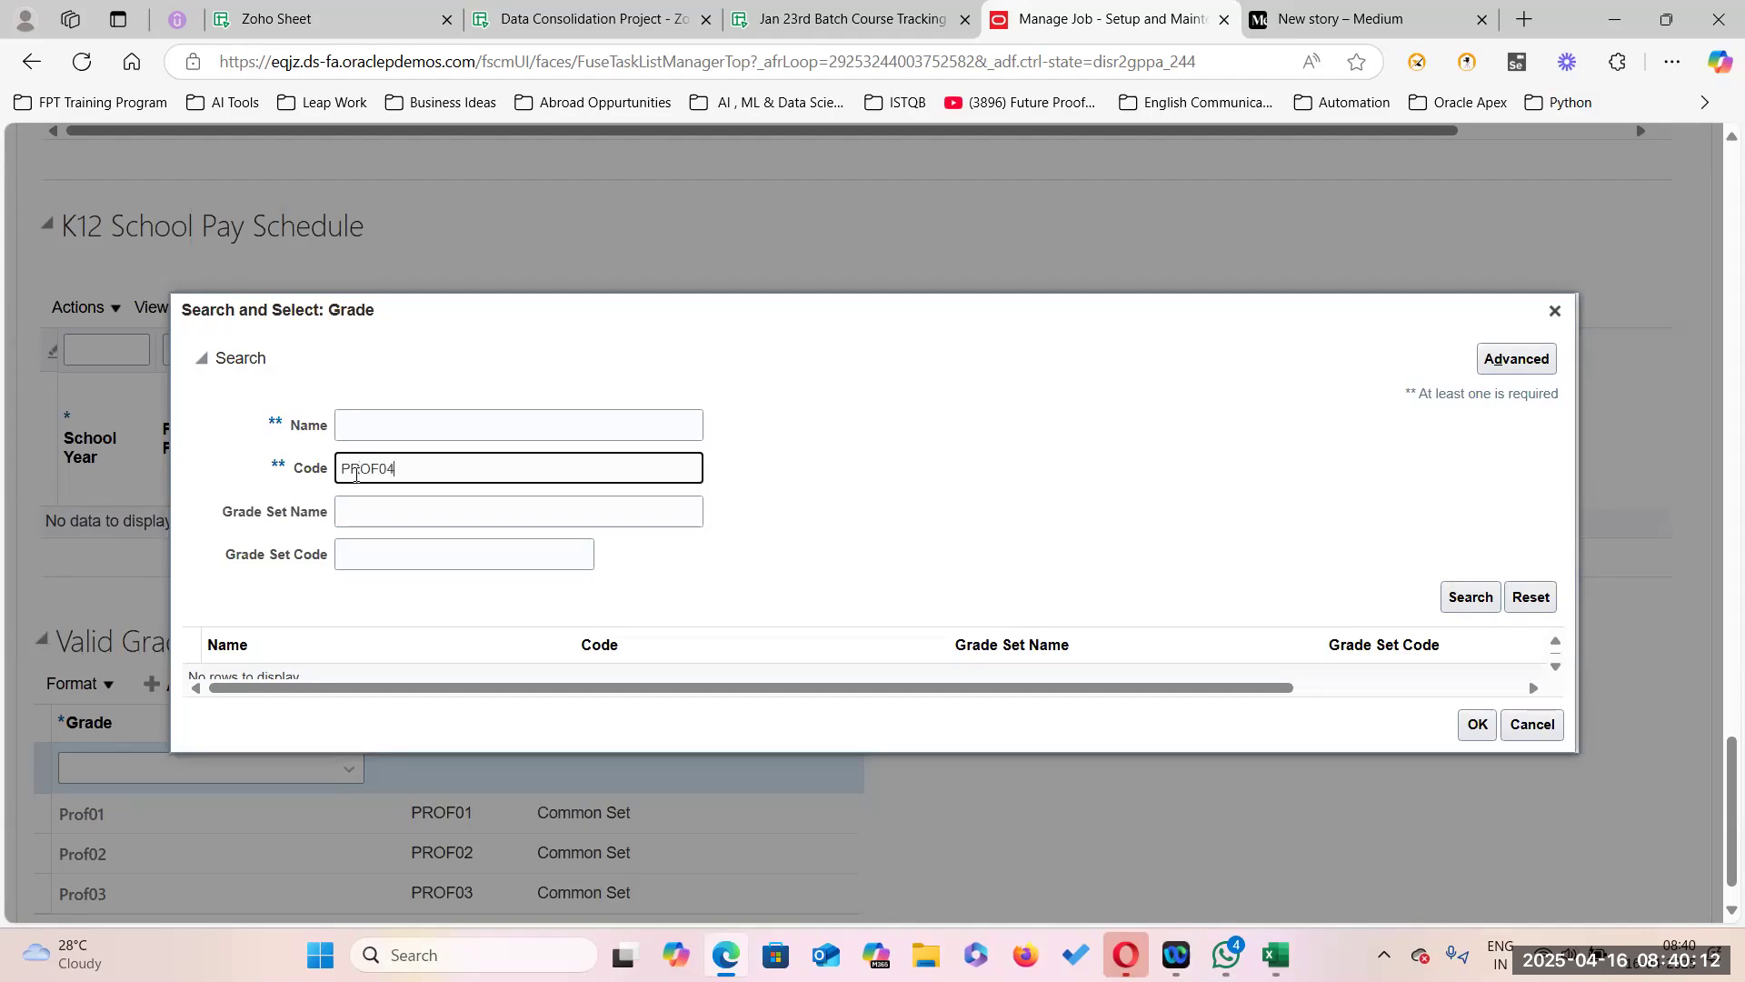
left_click(1490, 596)
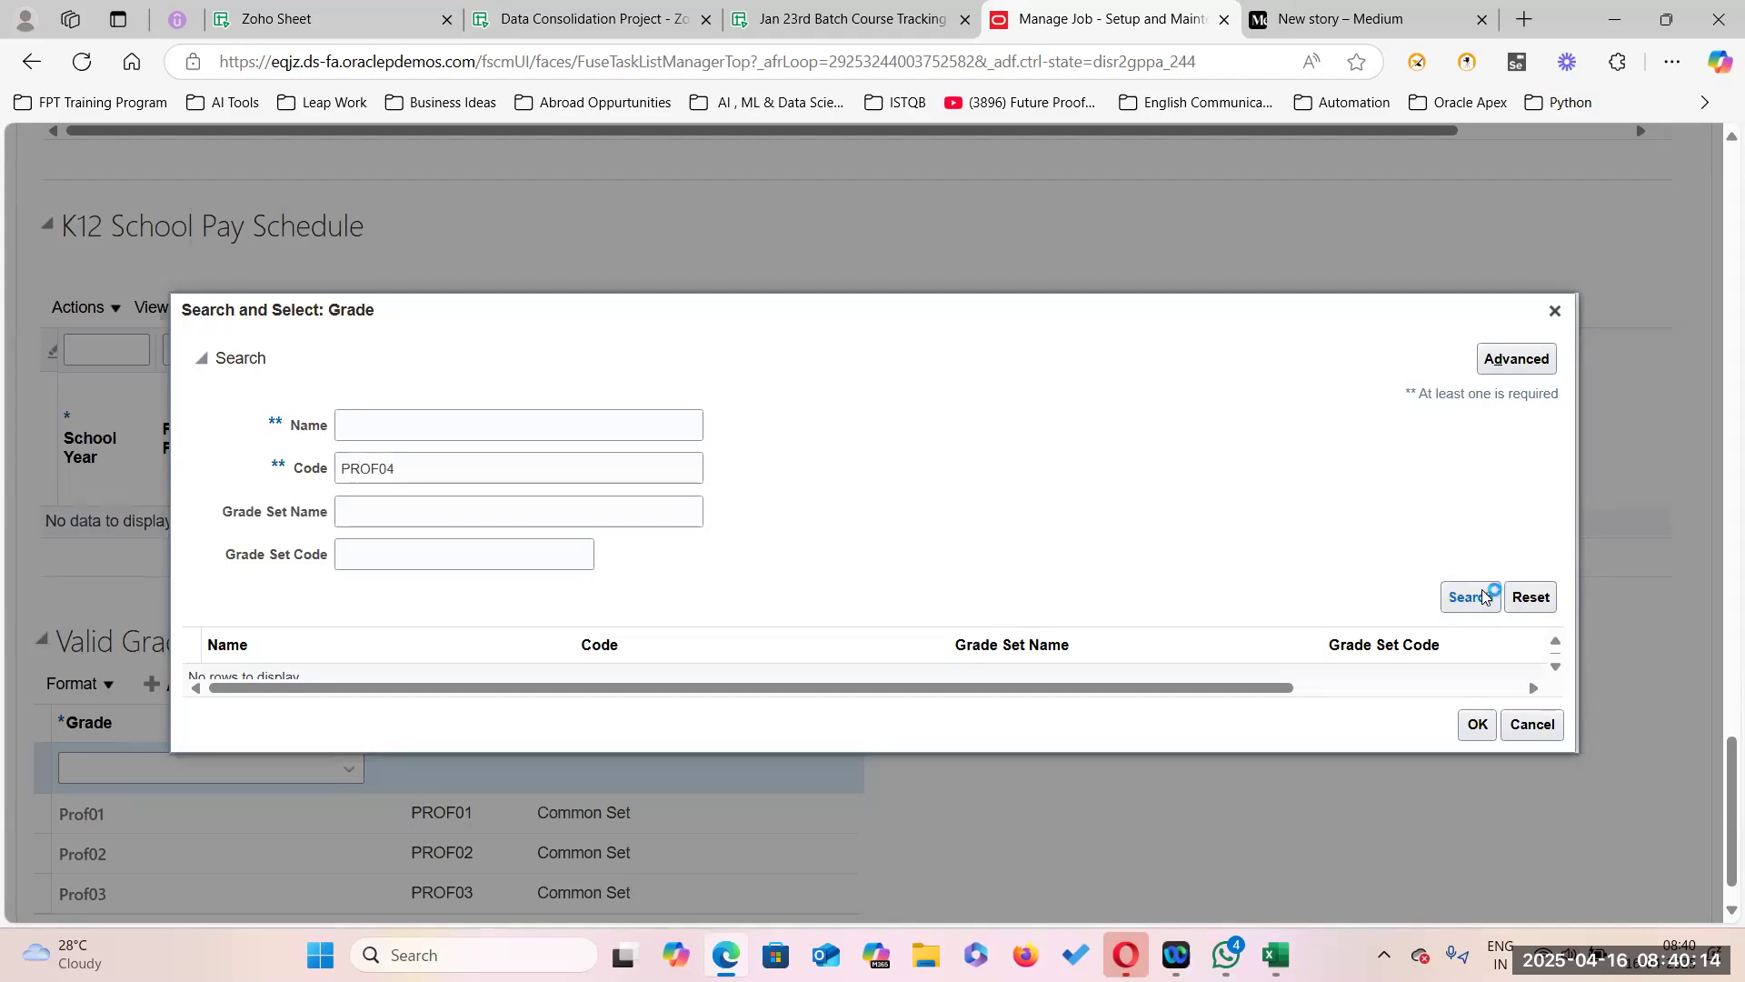
left_click(543, 667)
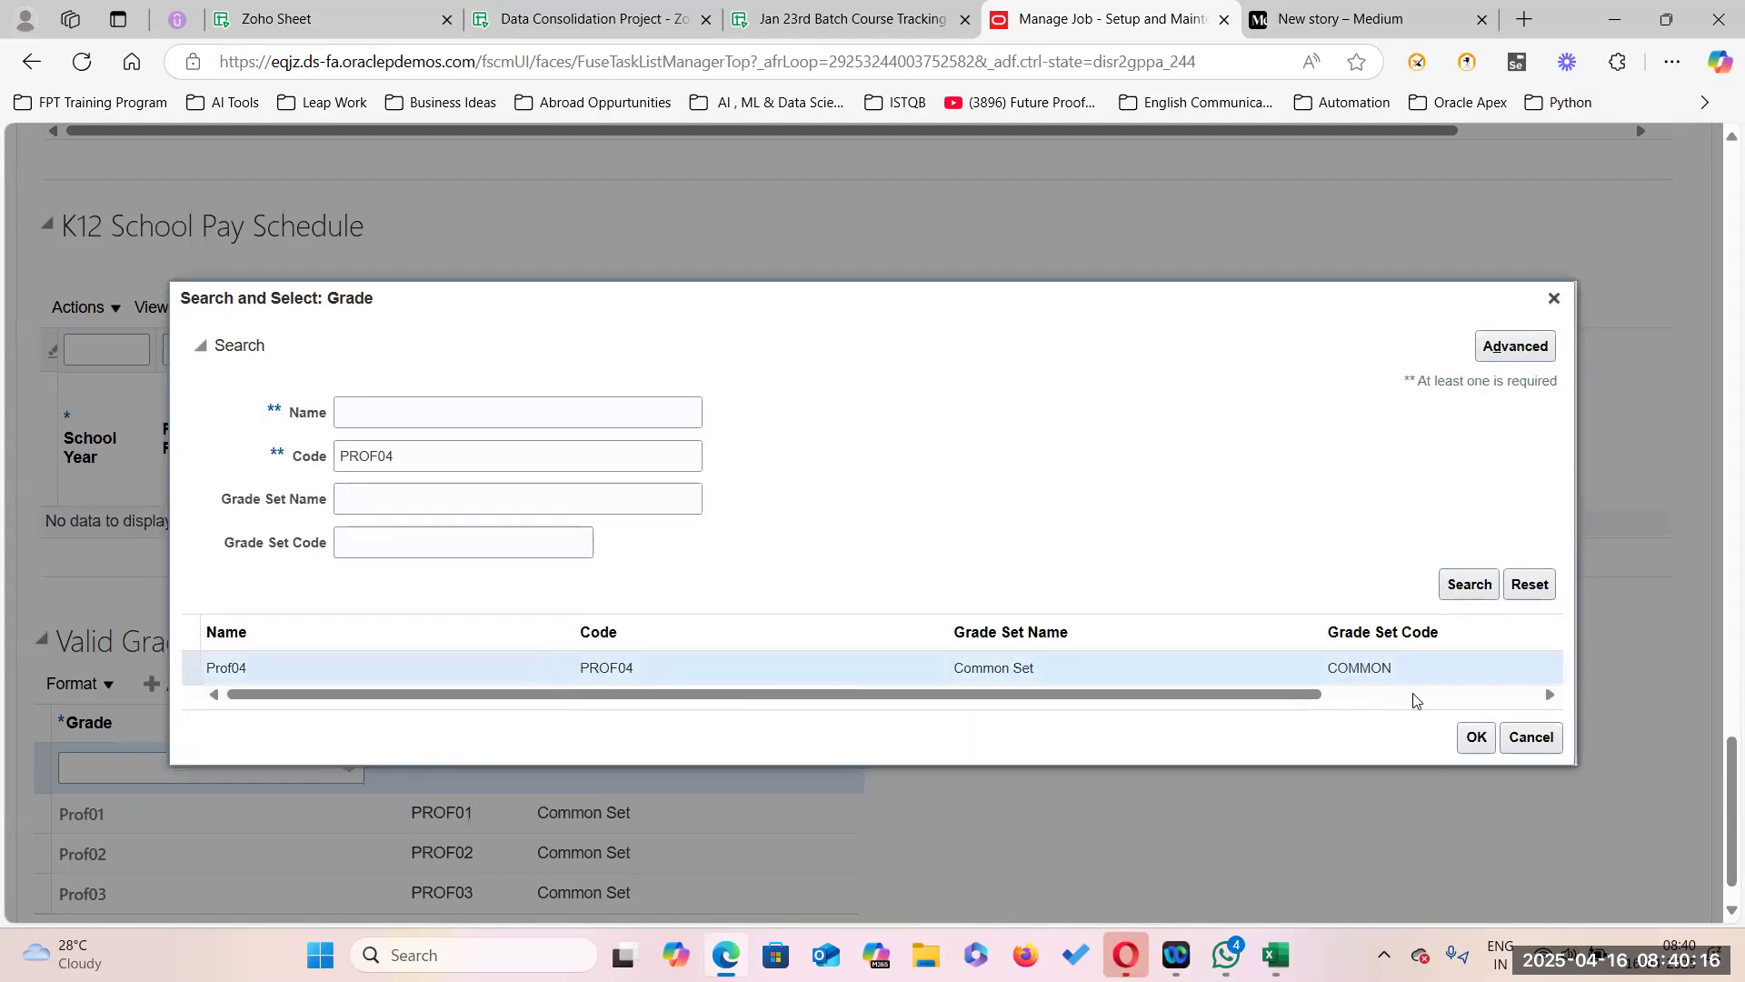
left_click(1471, 737)
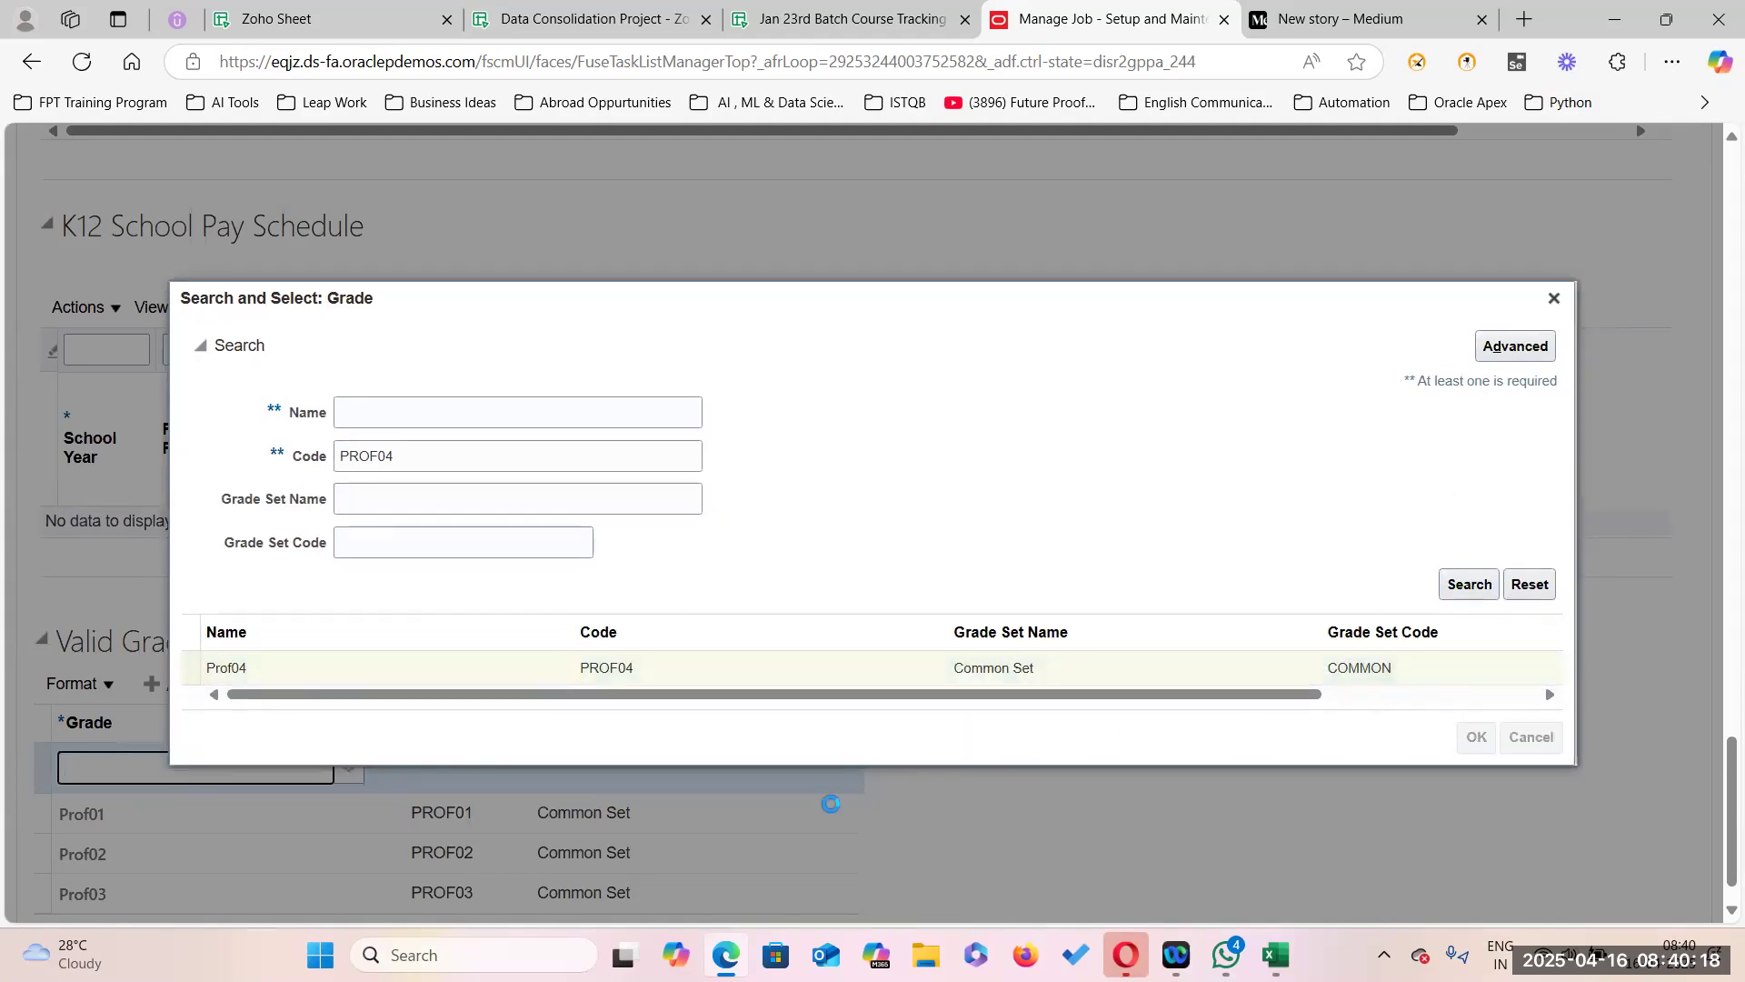
scroll(818, 772, "down", 1)
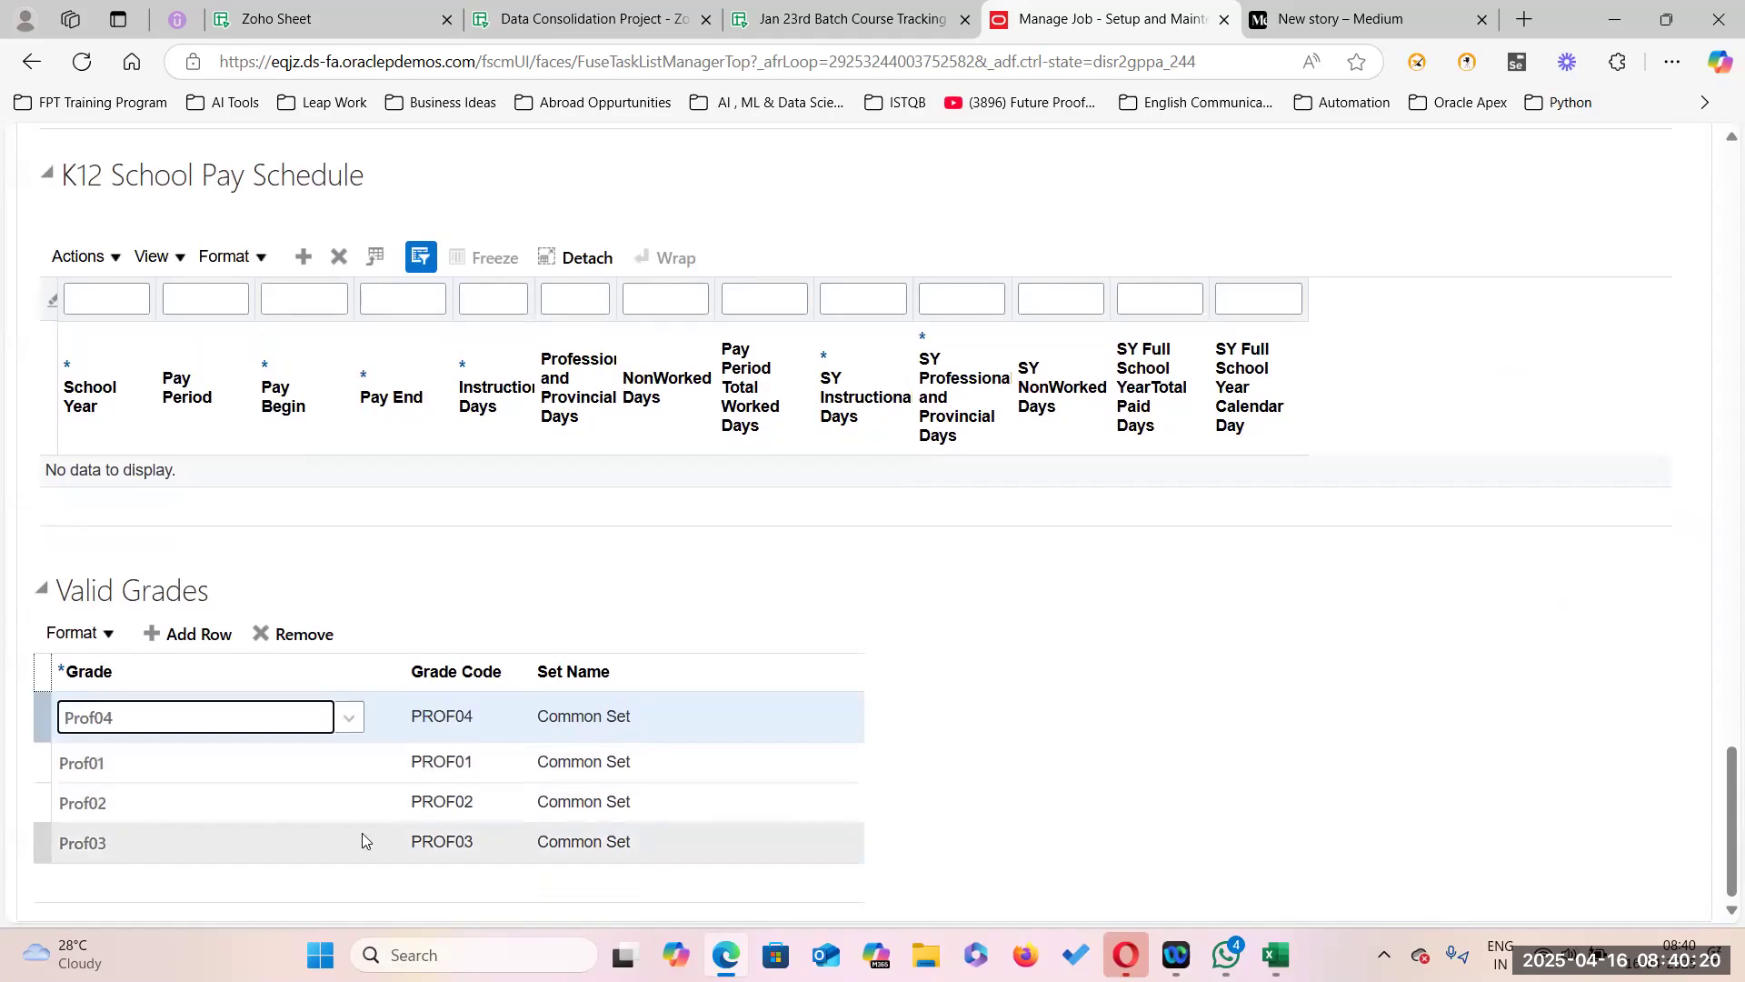
Add another valid grade row and fill it with Prof05 (code PROF05).
left_click(193, 636)
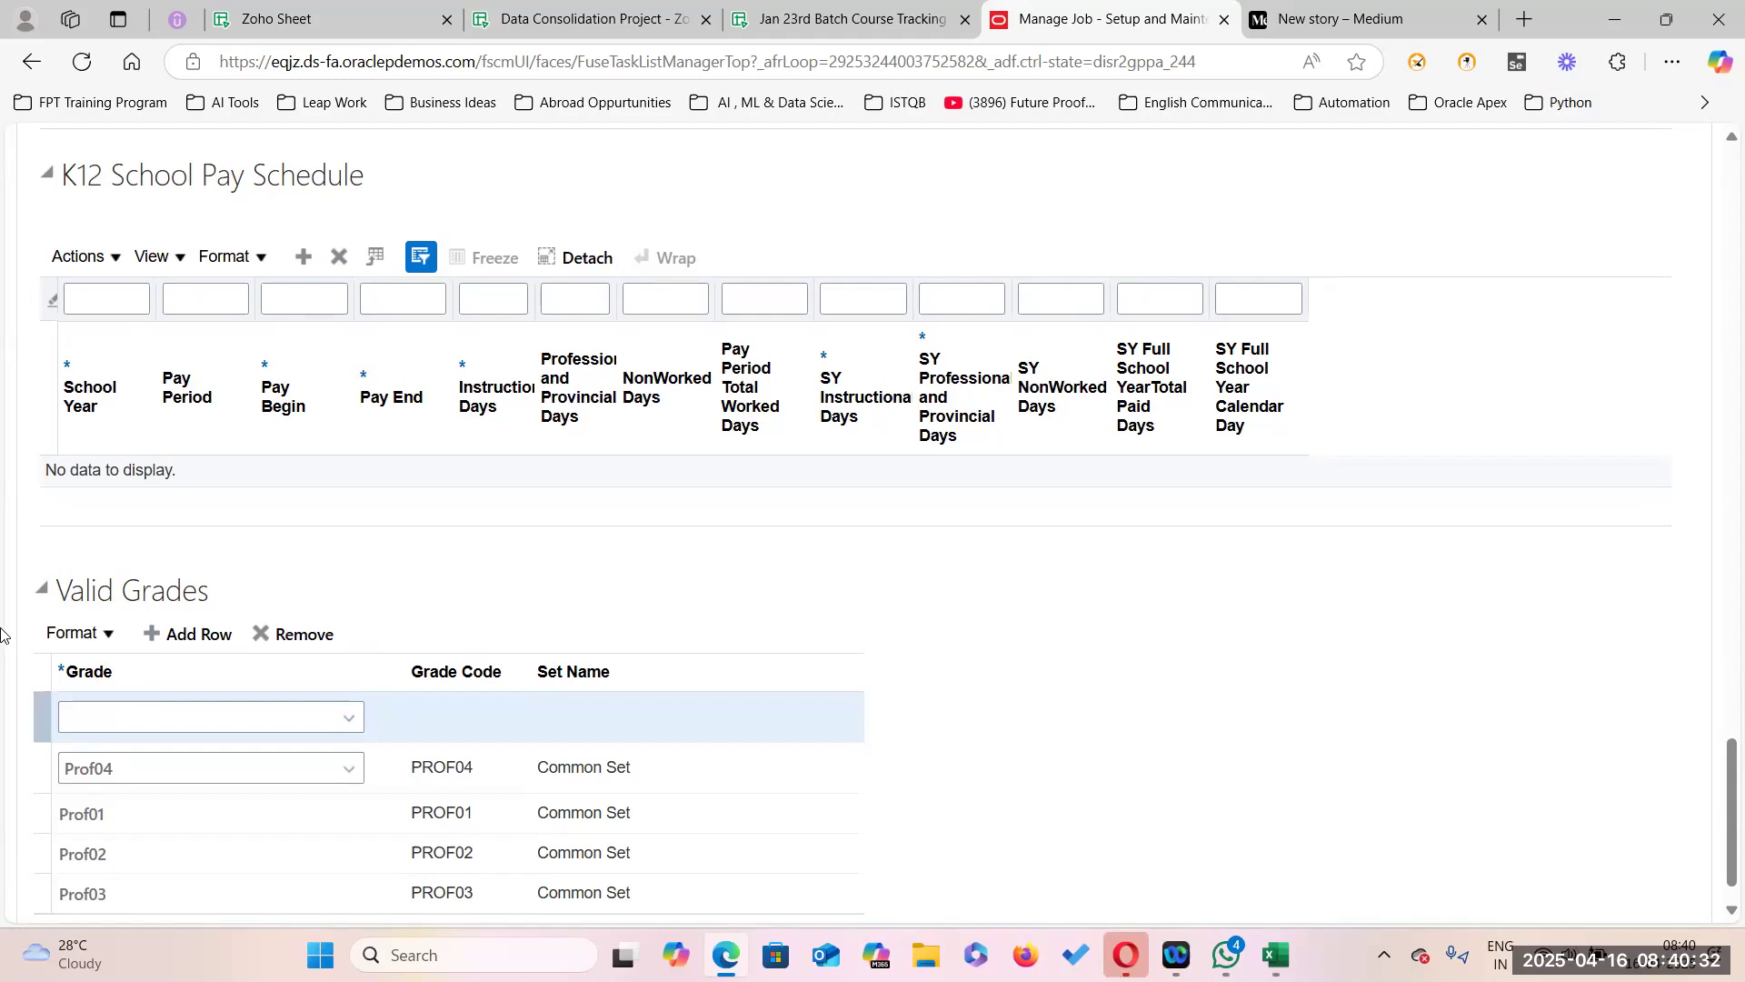
left_click(351, 723)
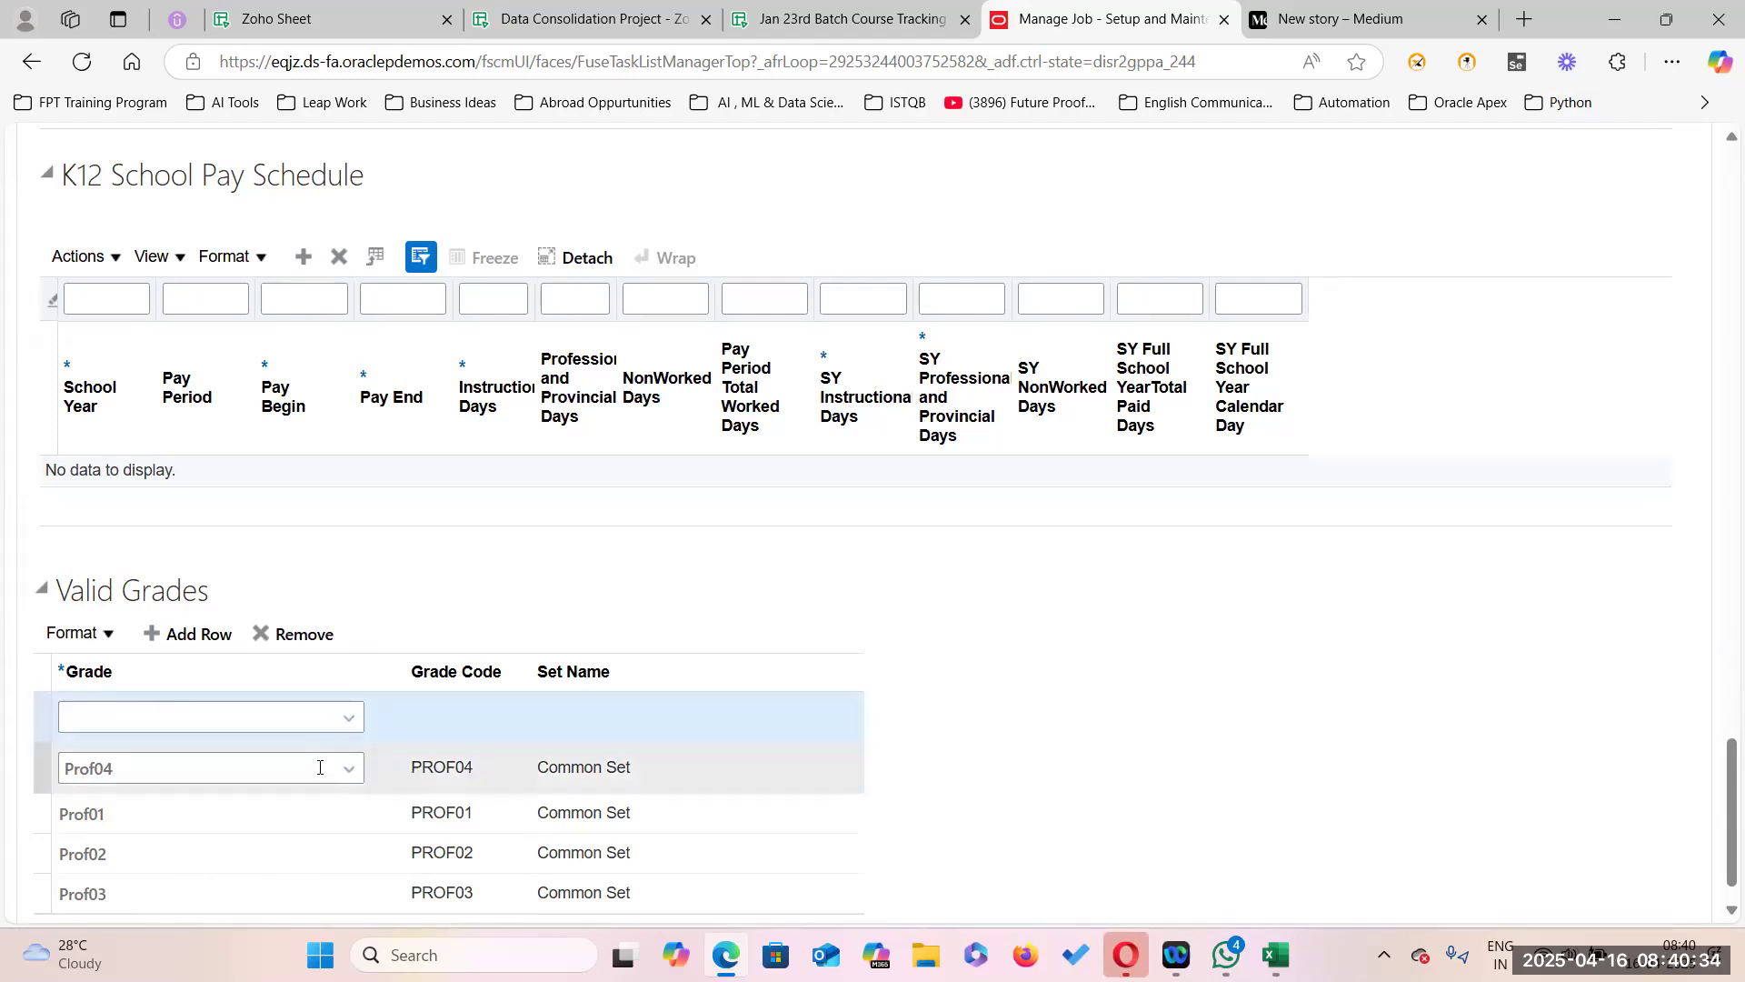
left_click(86, 681)
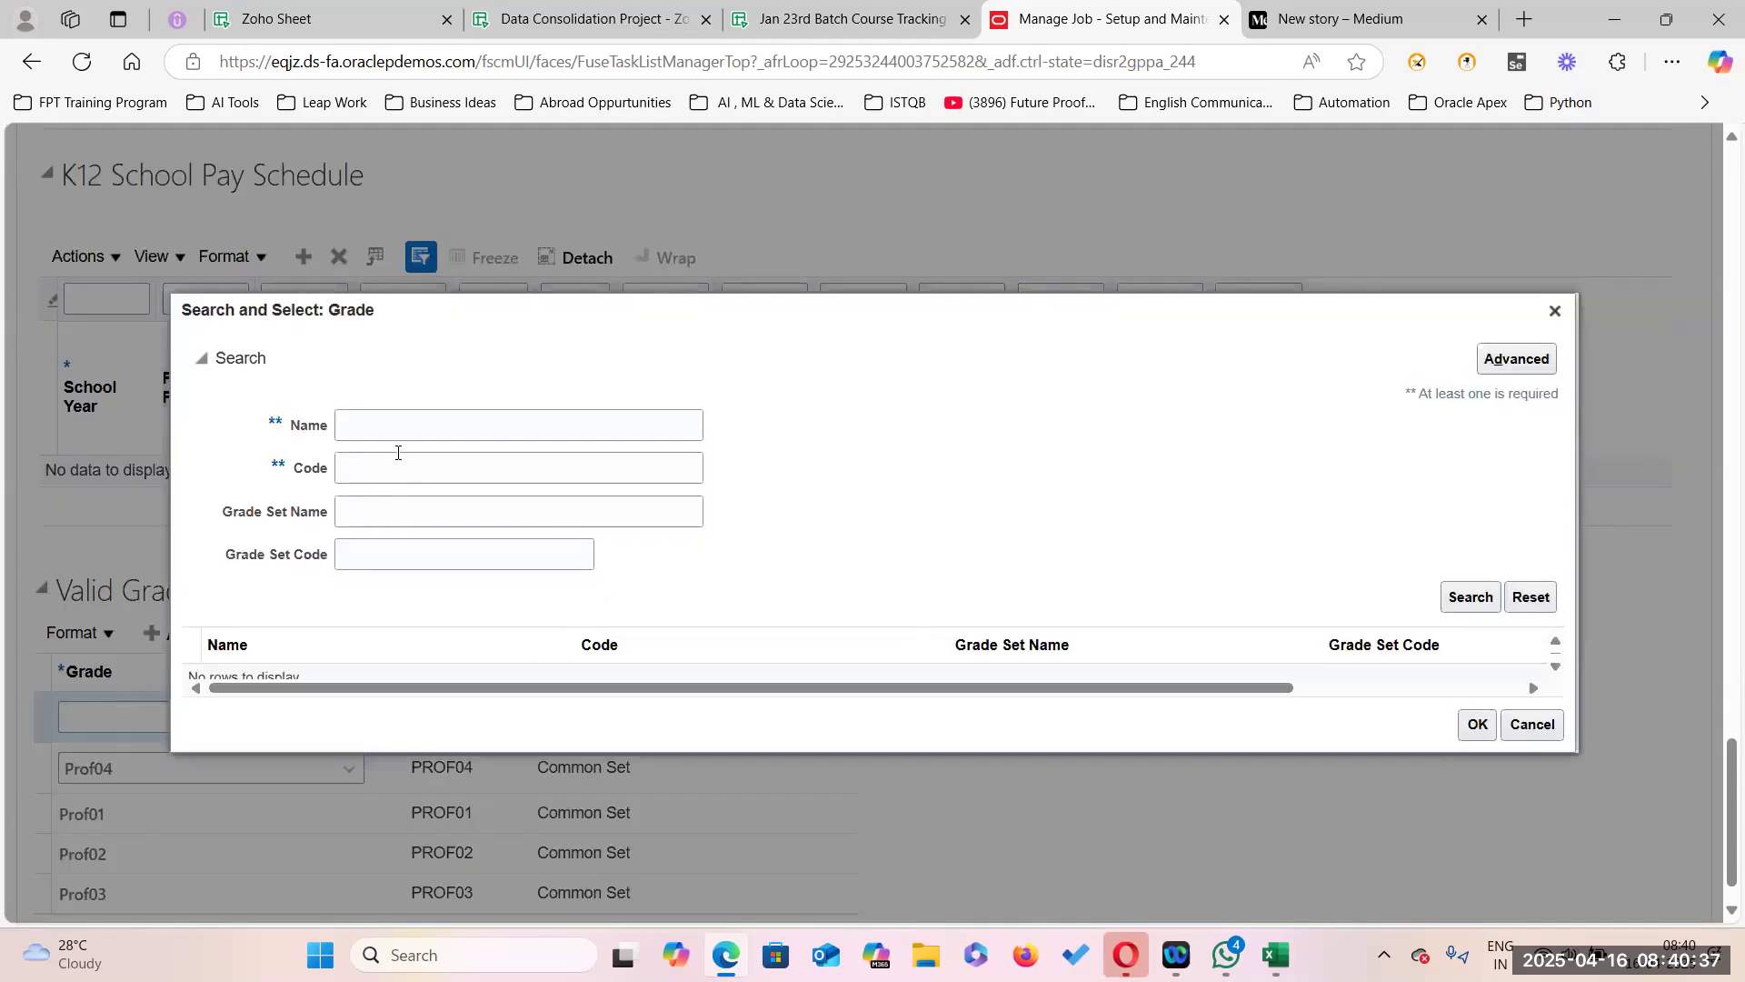
left_click(396, 460)
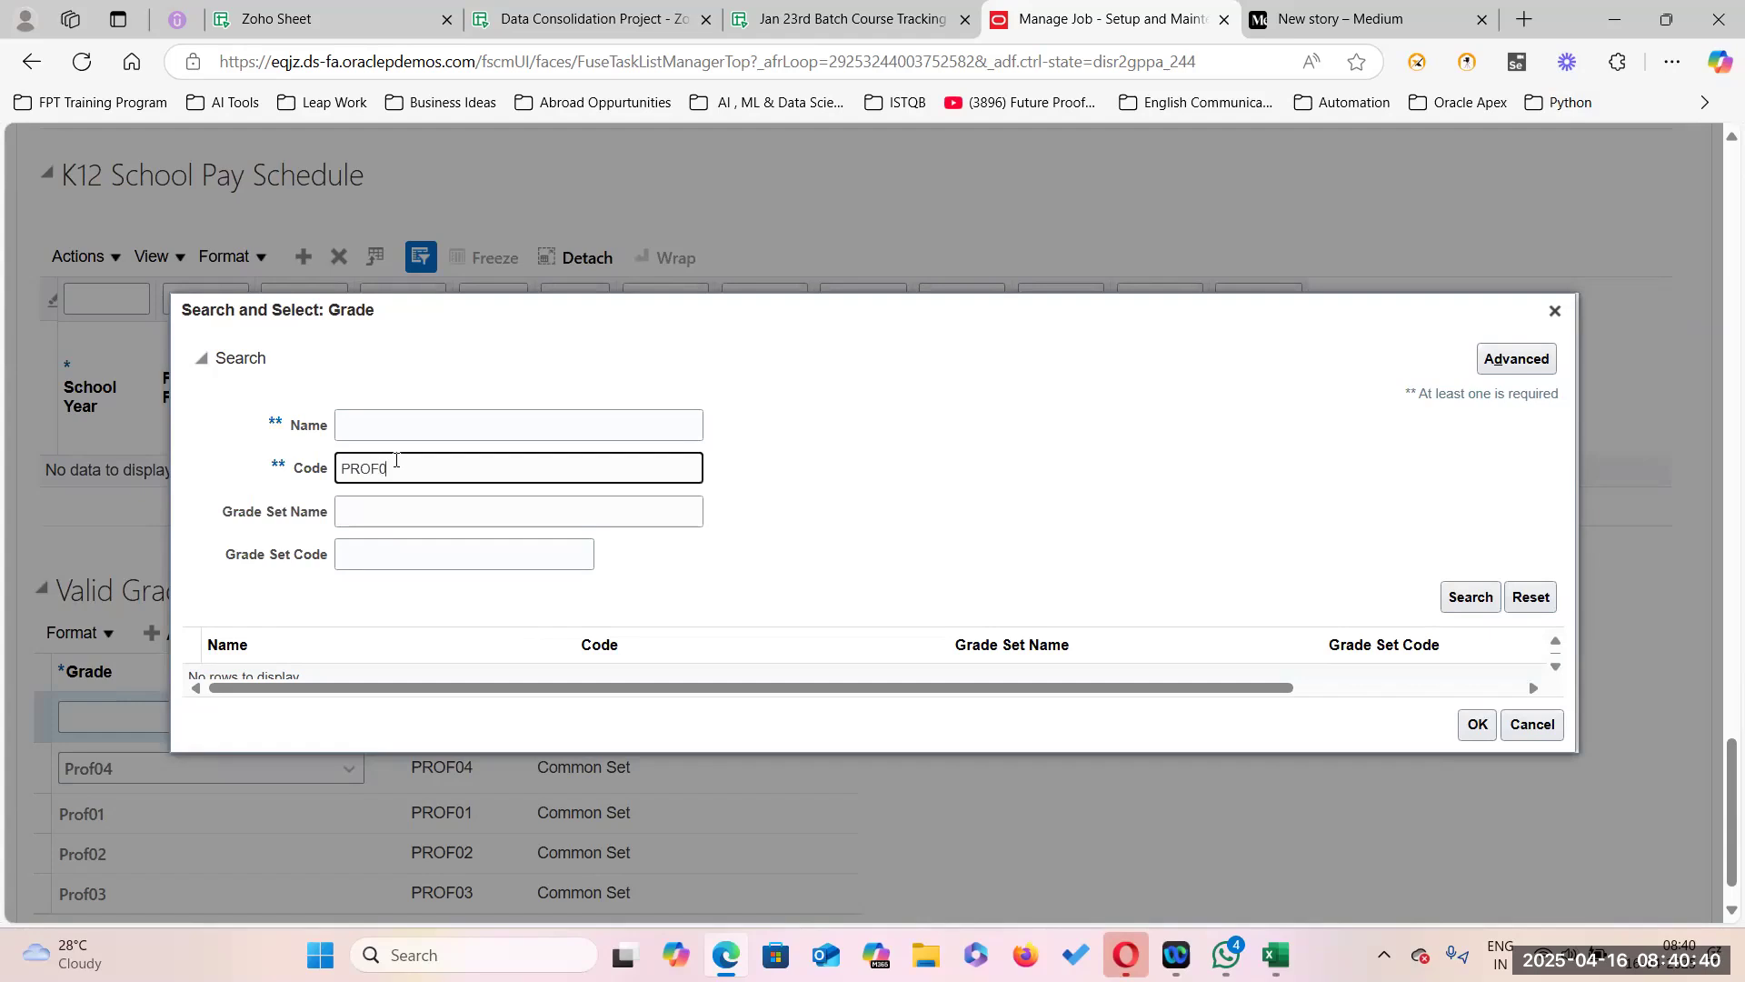
key("Return")
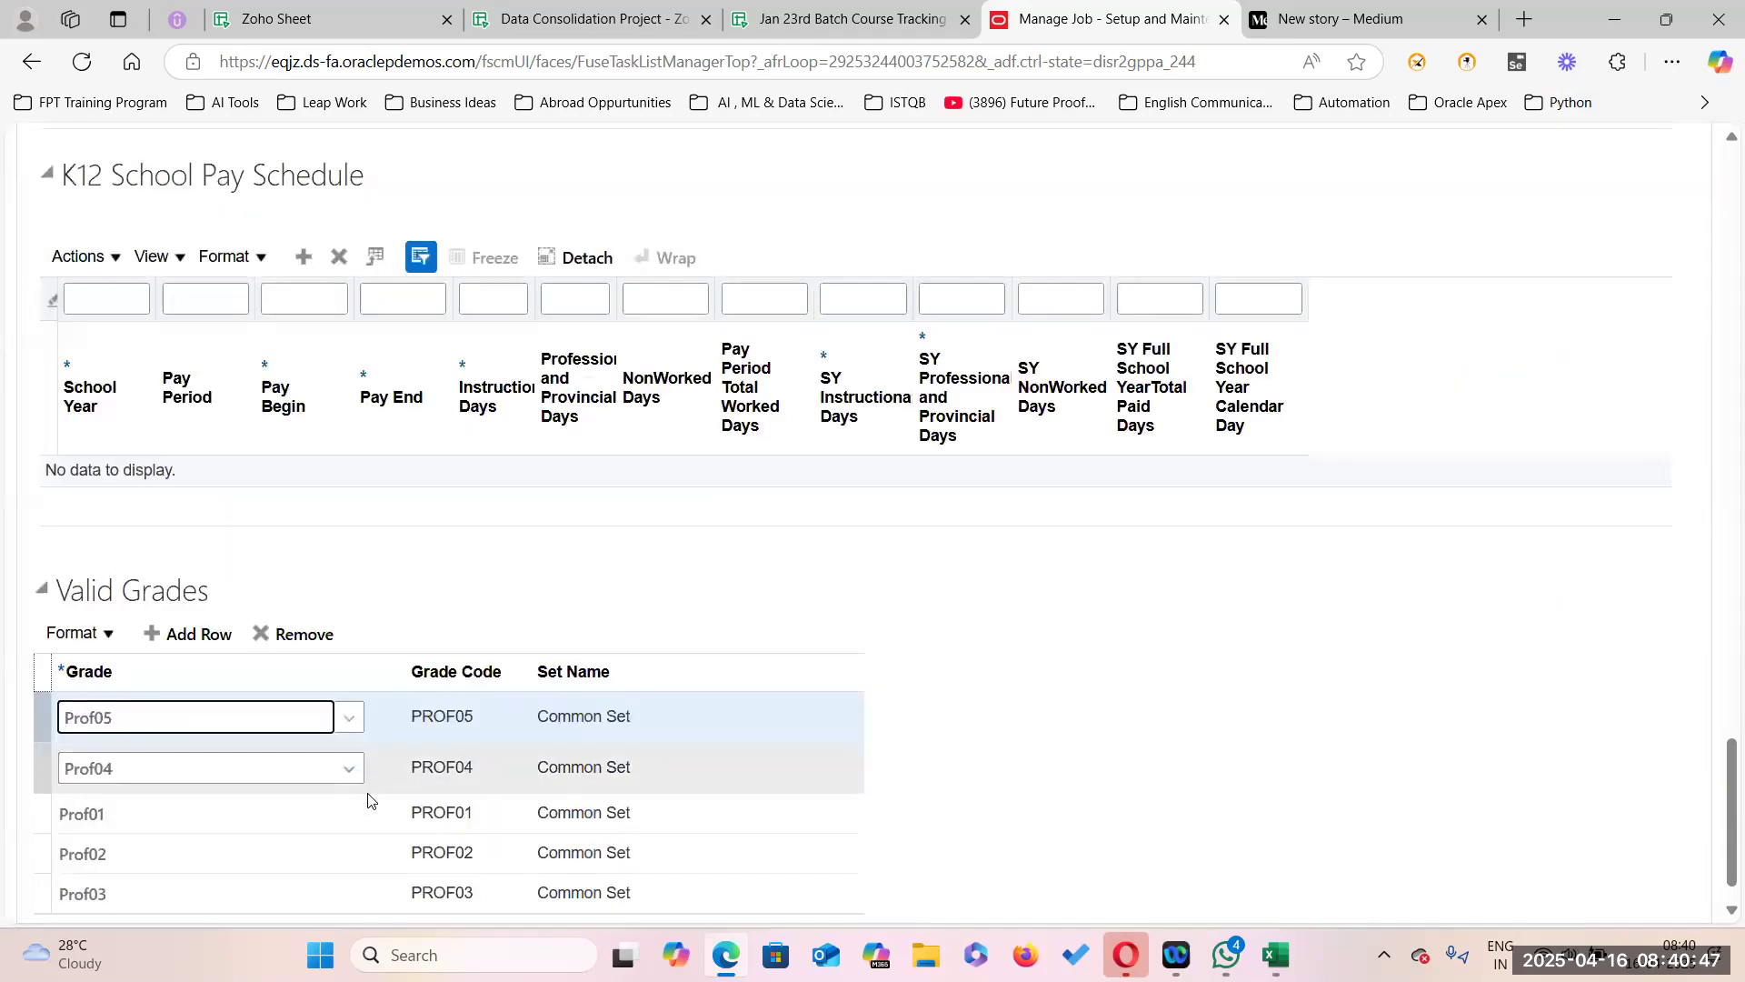
scroll(446, 759, "down", 1)
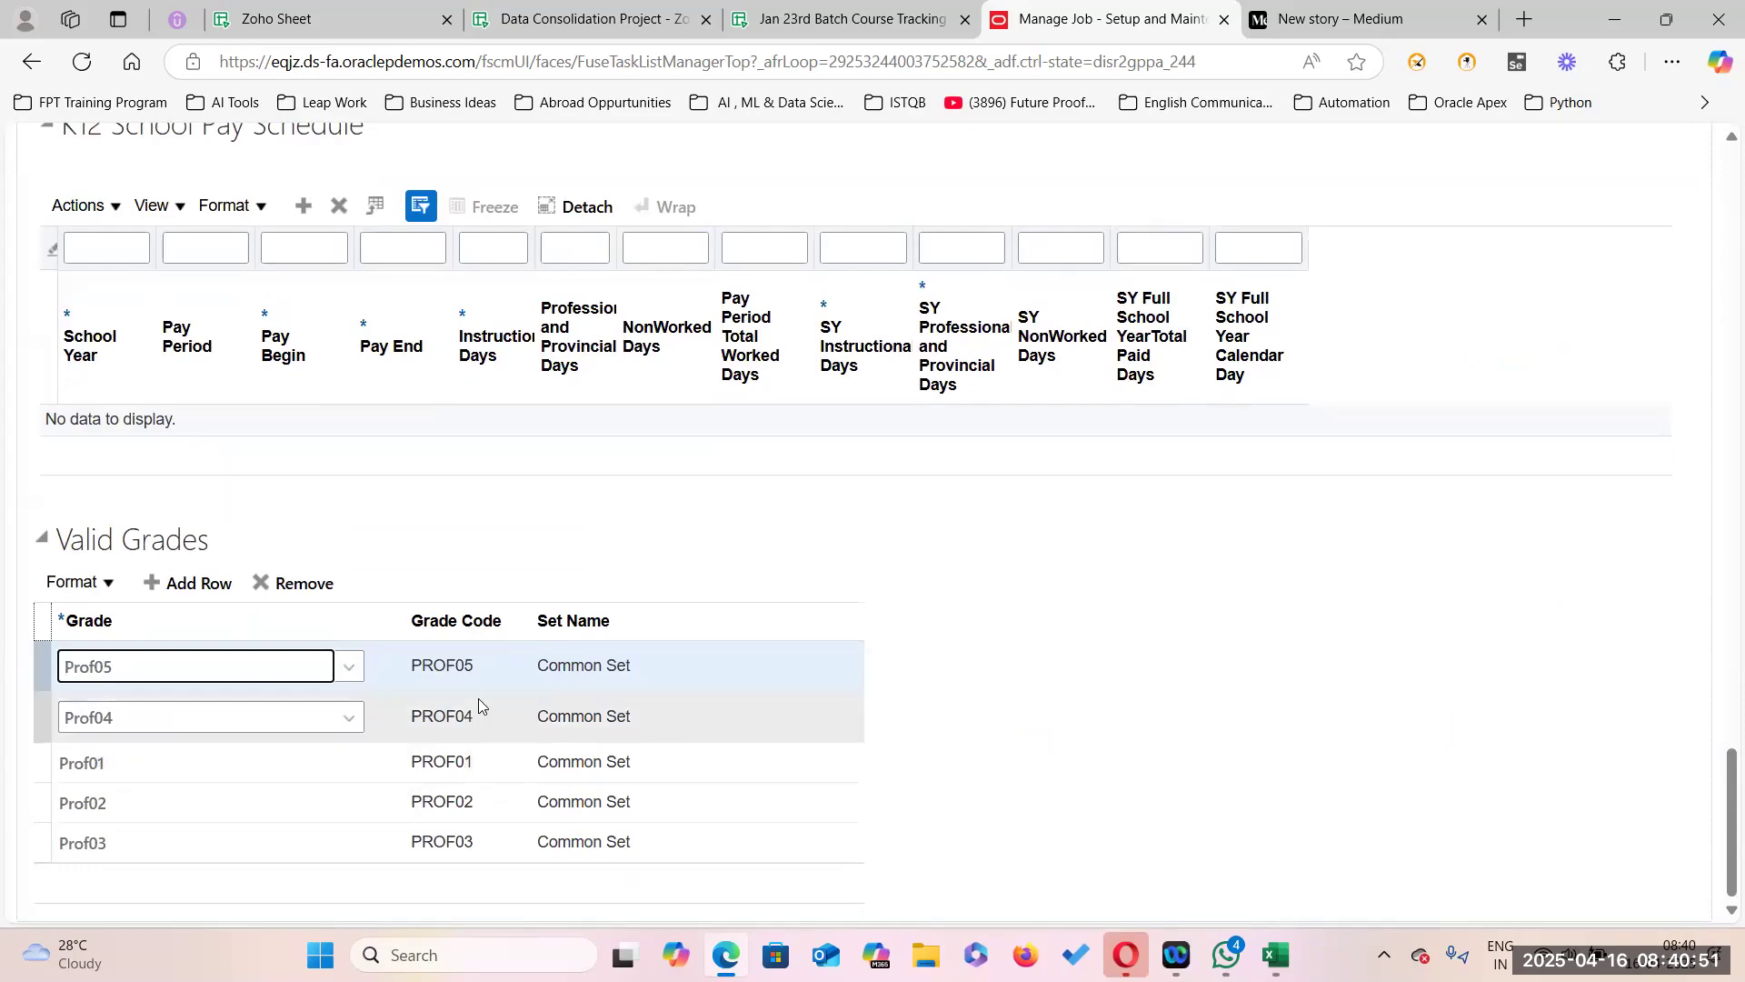
Submit the Professor job corrections, accept the warning and confirmation, and close Manage Jobs.
scroll(545, 714, "up", 20)
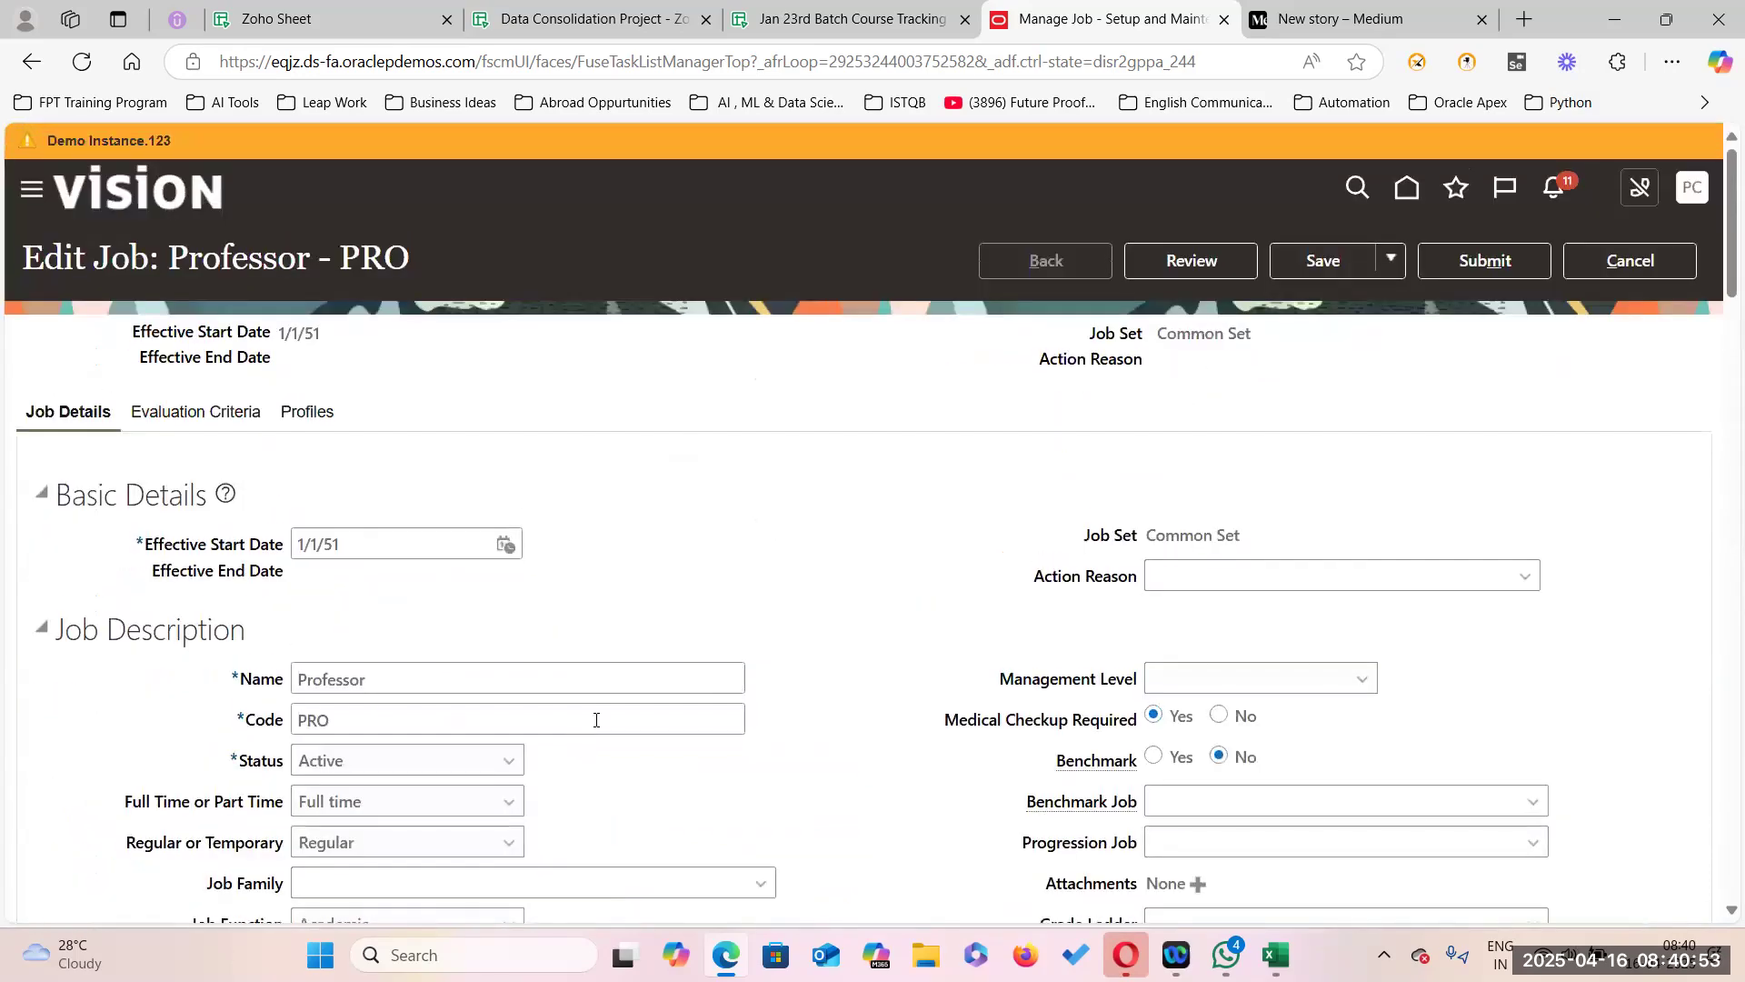
left_click(1484, 260)
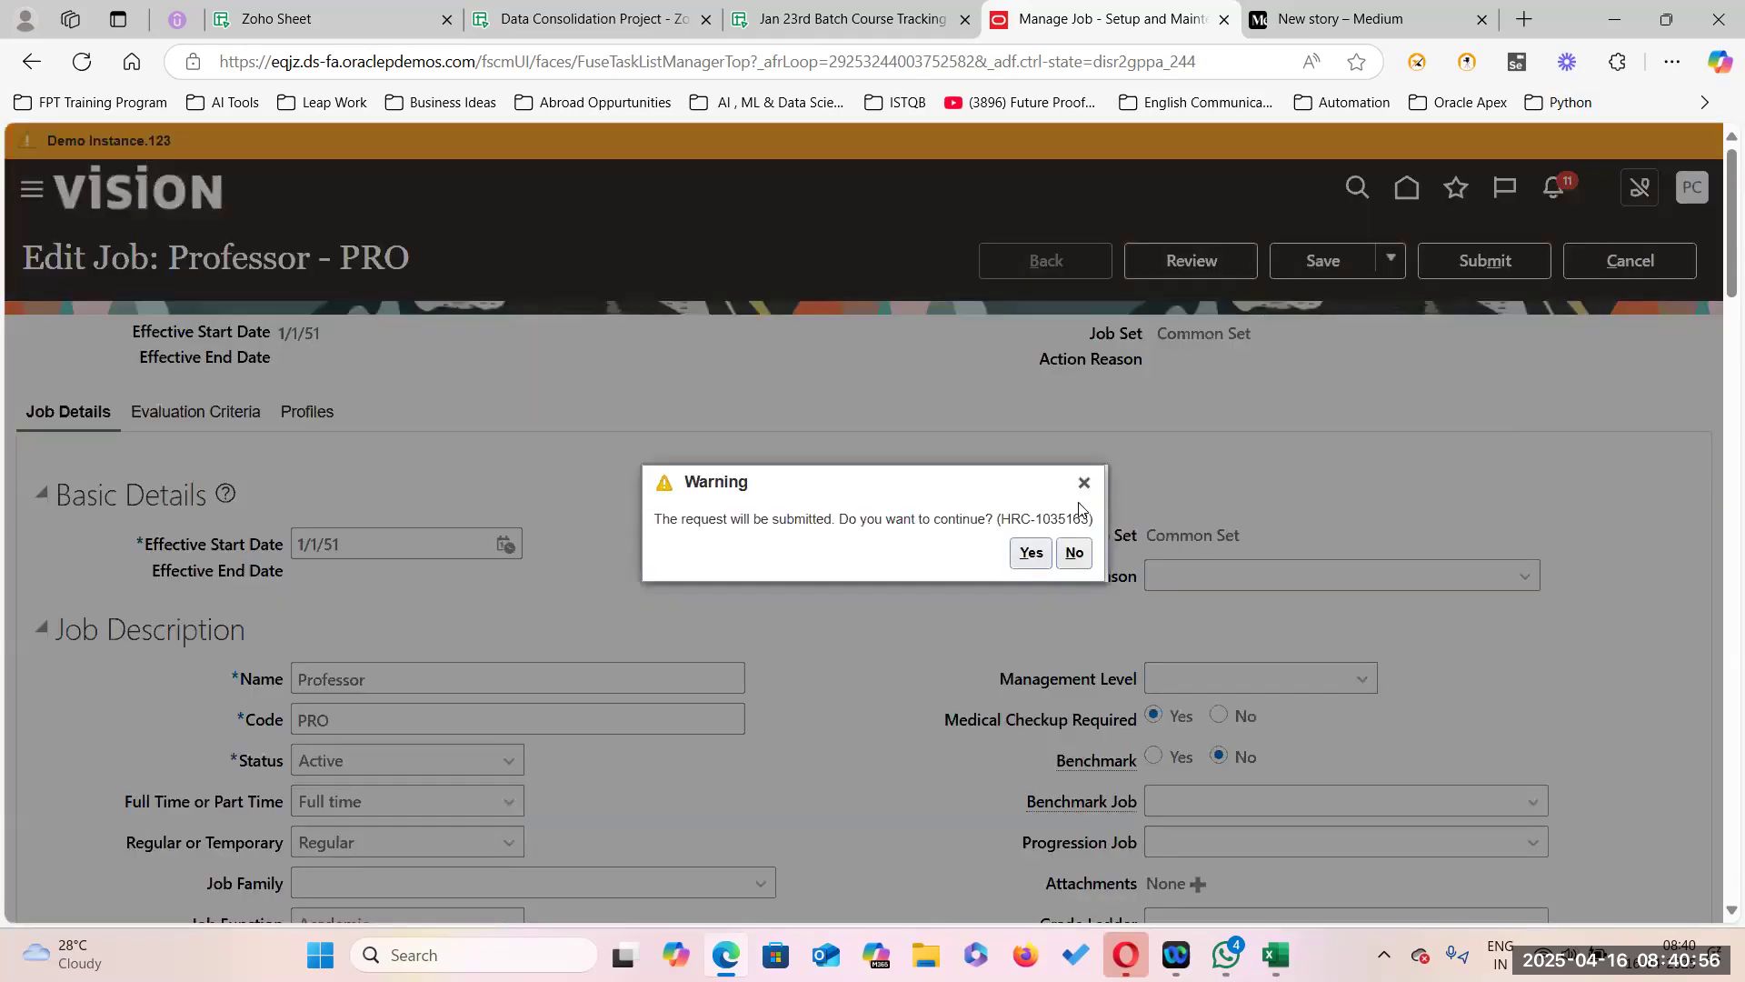
left_click(1031, 551)
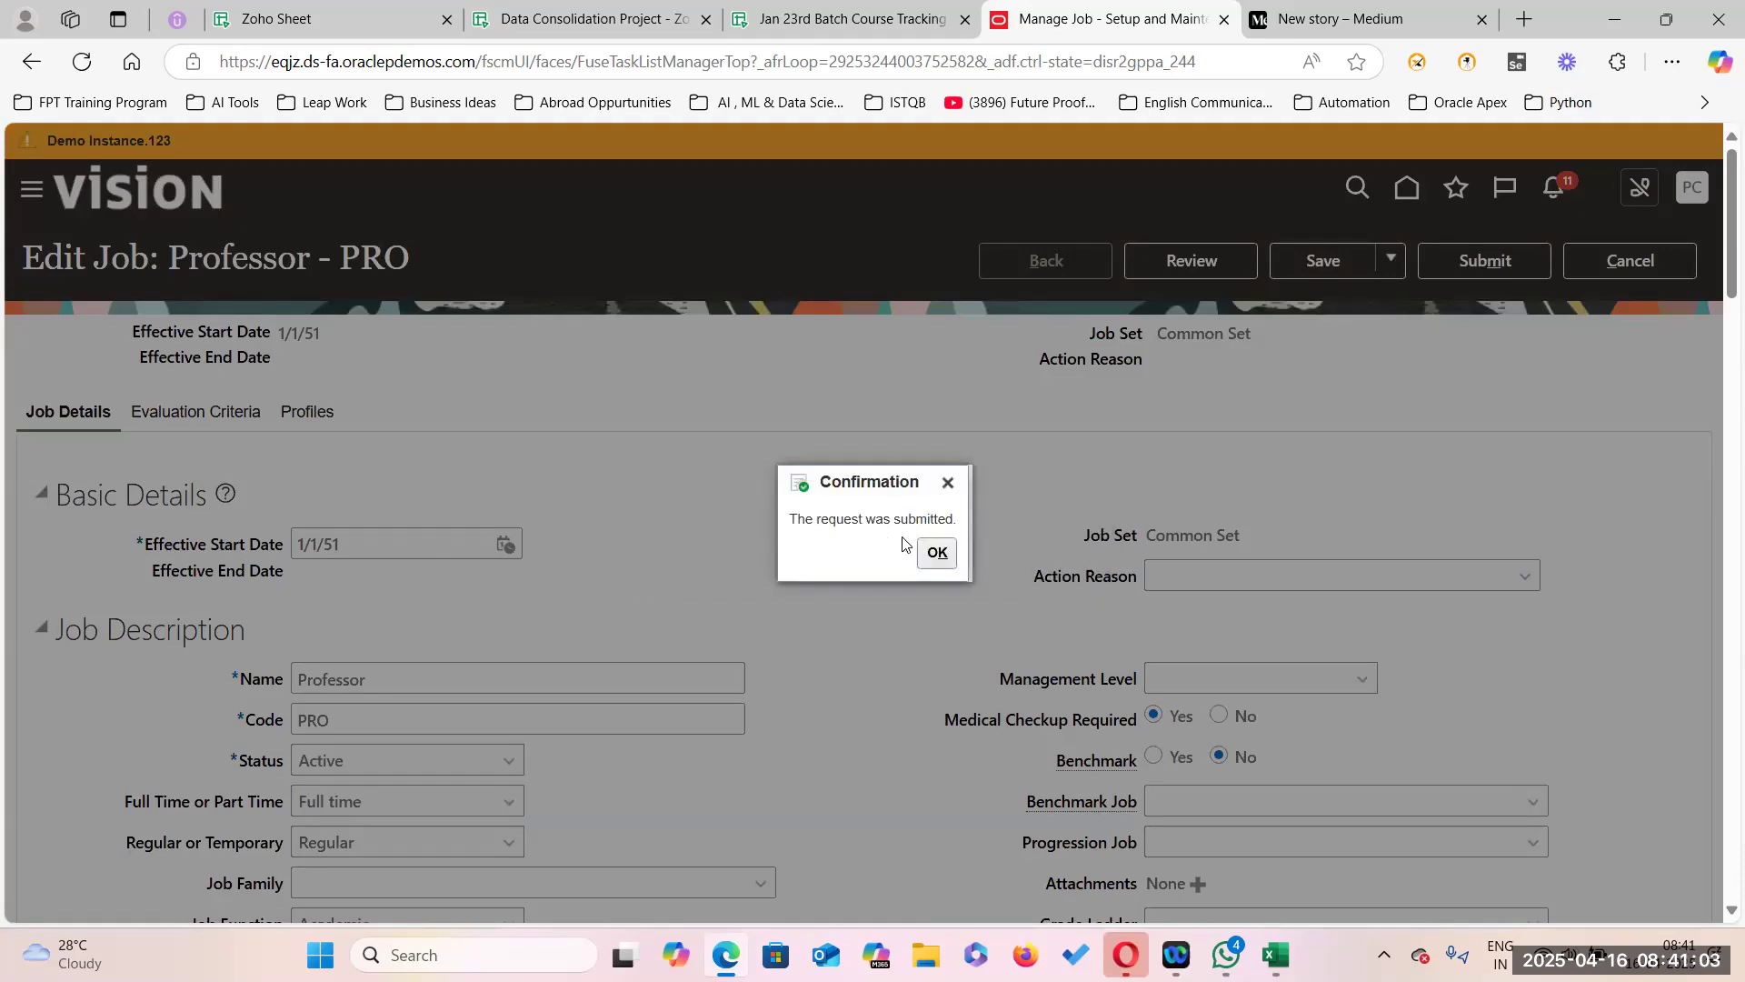
left_click(938, 554)
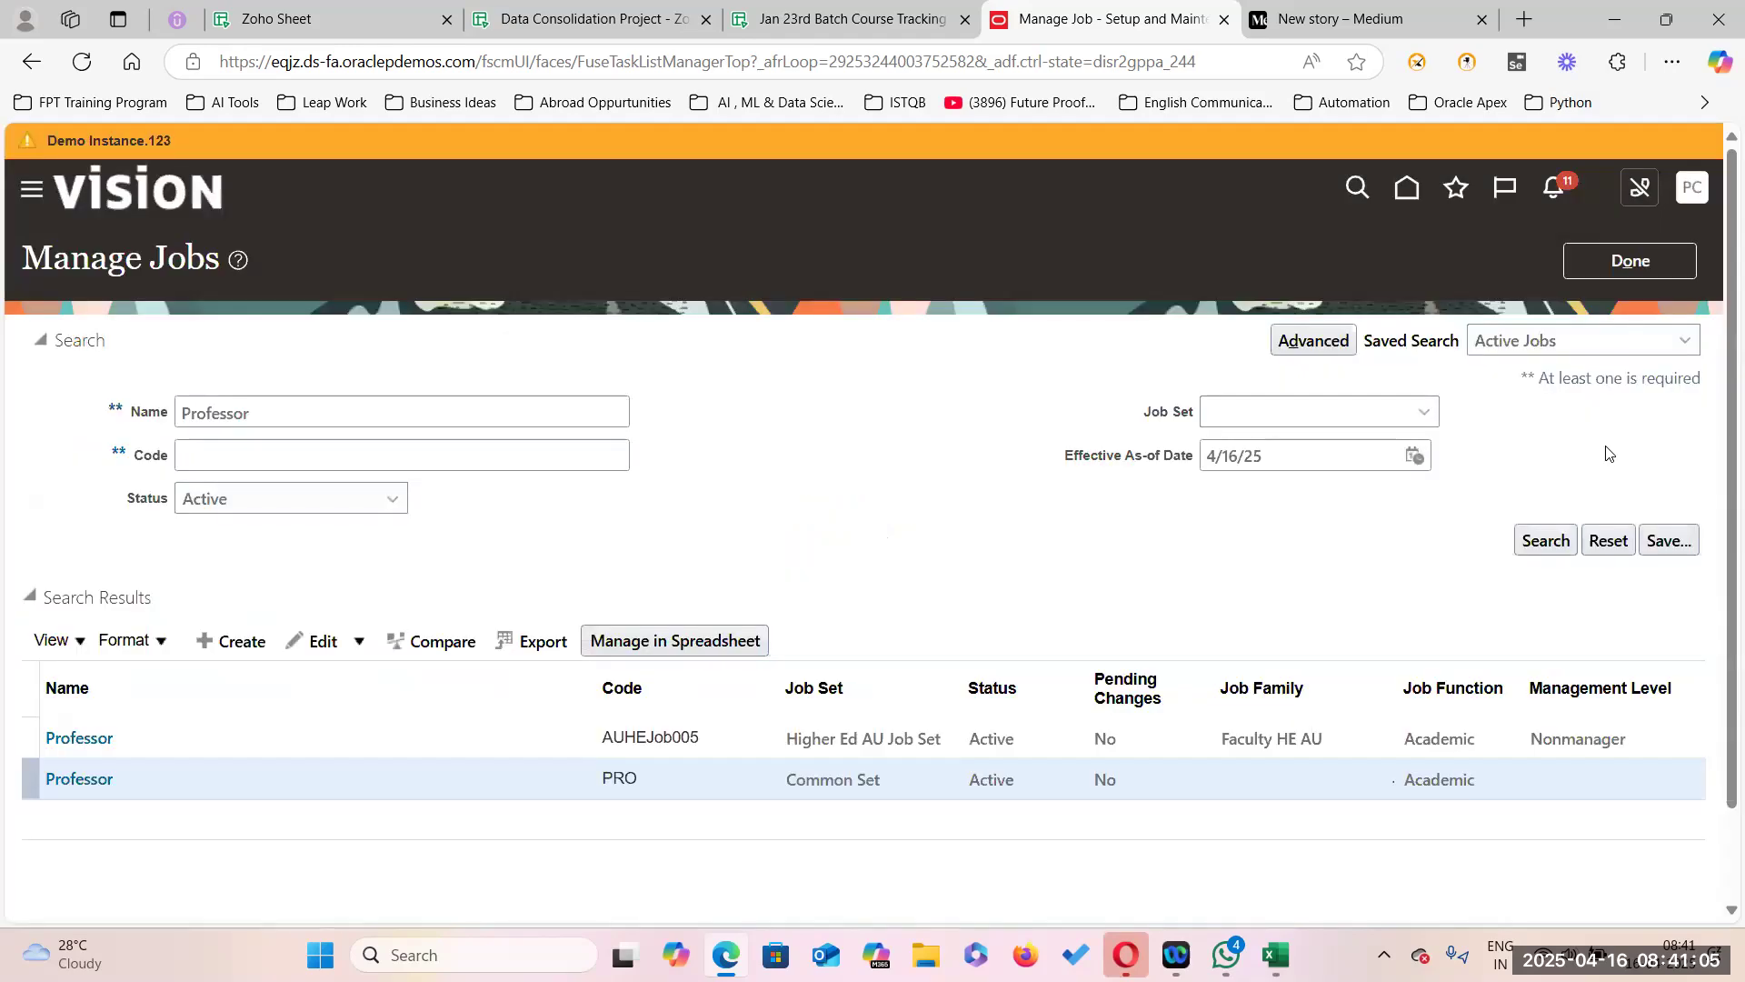
left_click(1662, 258)
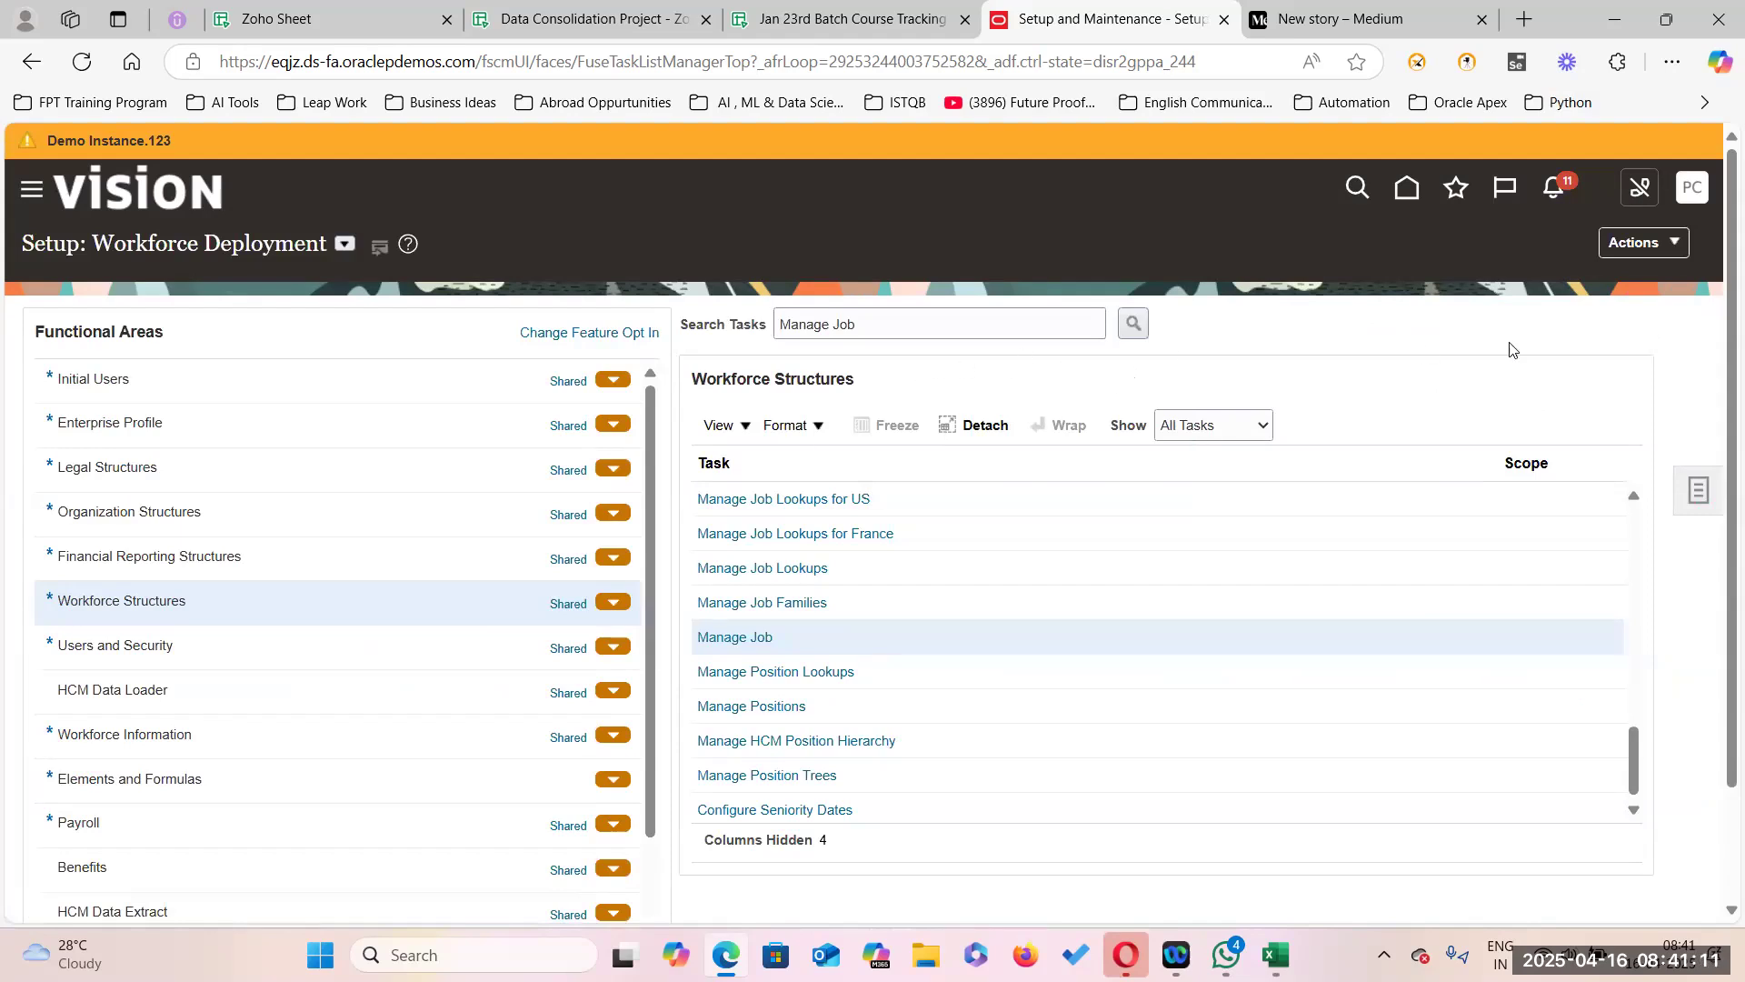
Search setup tasks for 'Manage Admin Pfofile%' and open Manage Administrator Profile Values.
left_click(1696, 496)
left_click(1484, 502)
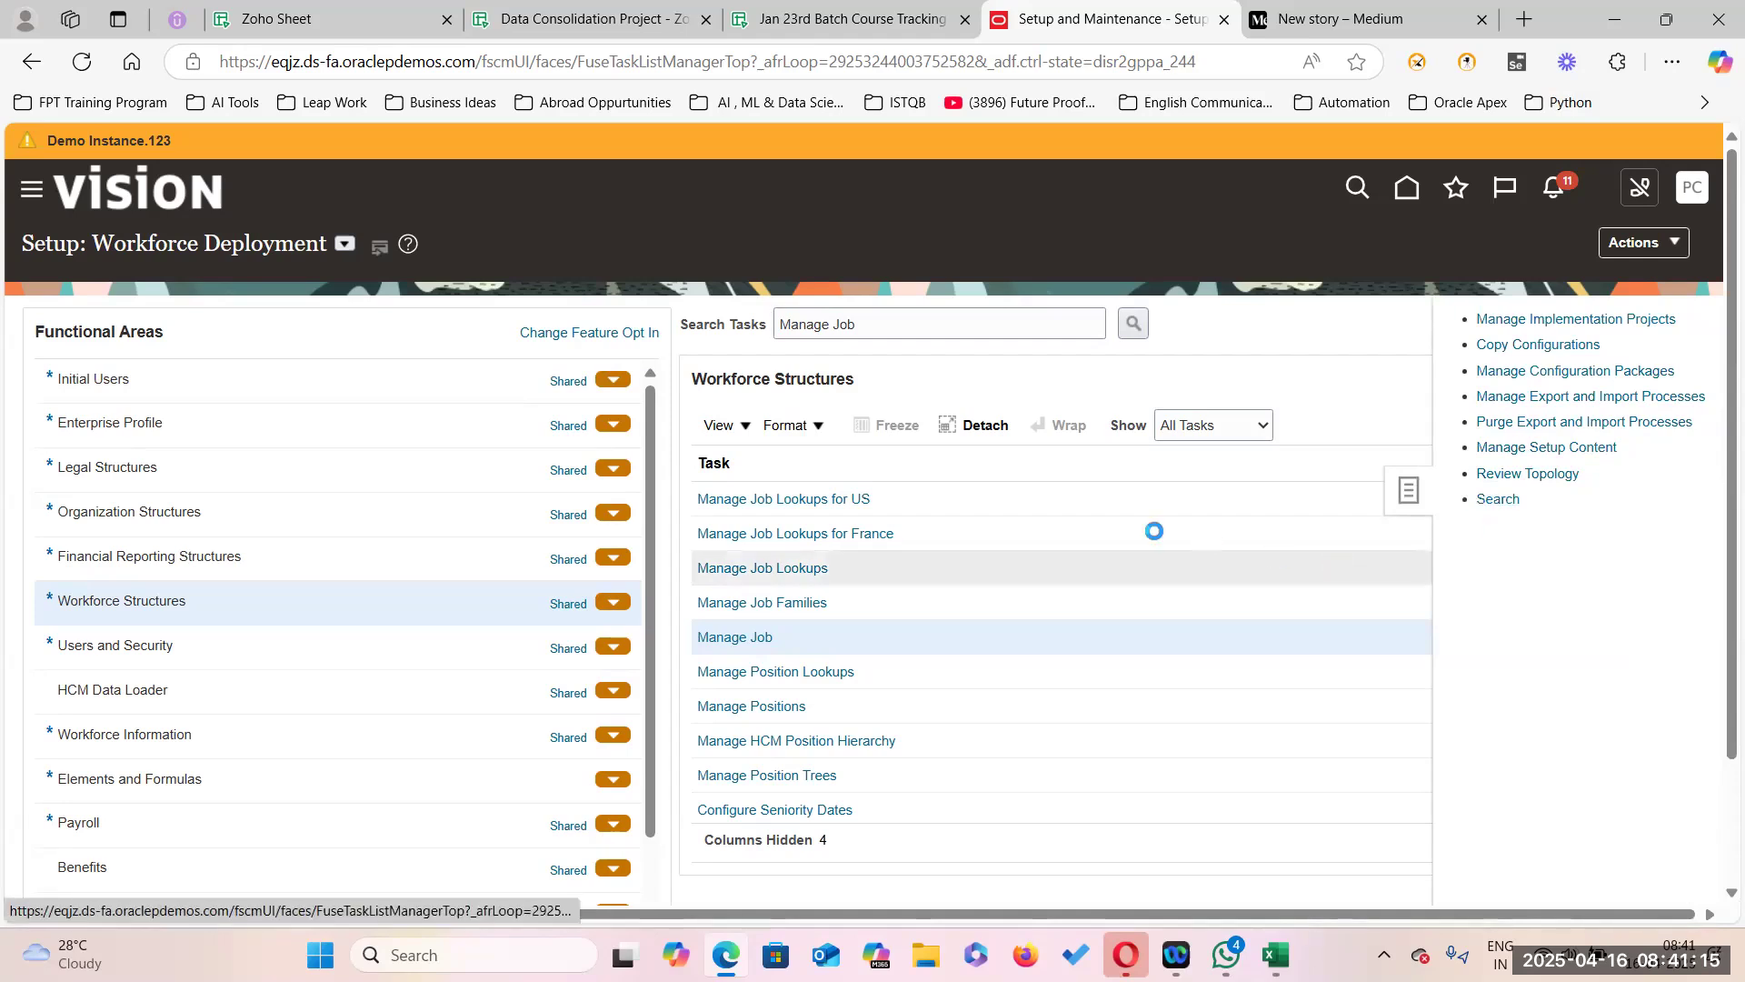
left_click(486, 320)
type("Manage Admi")
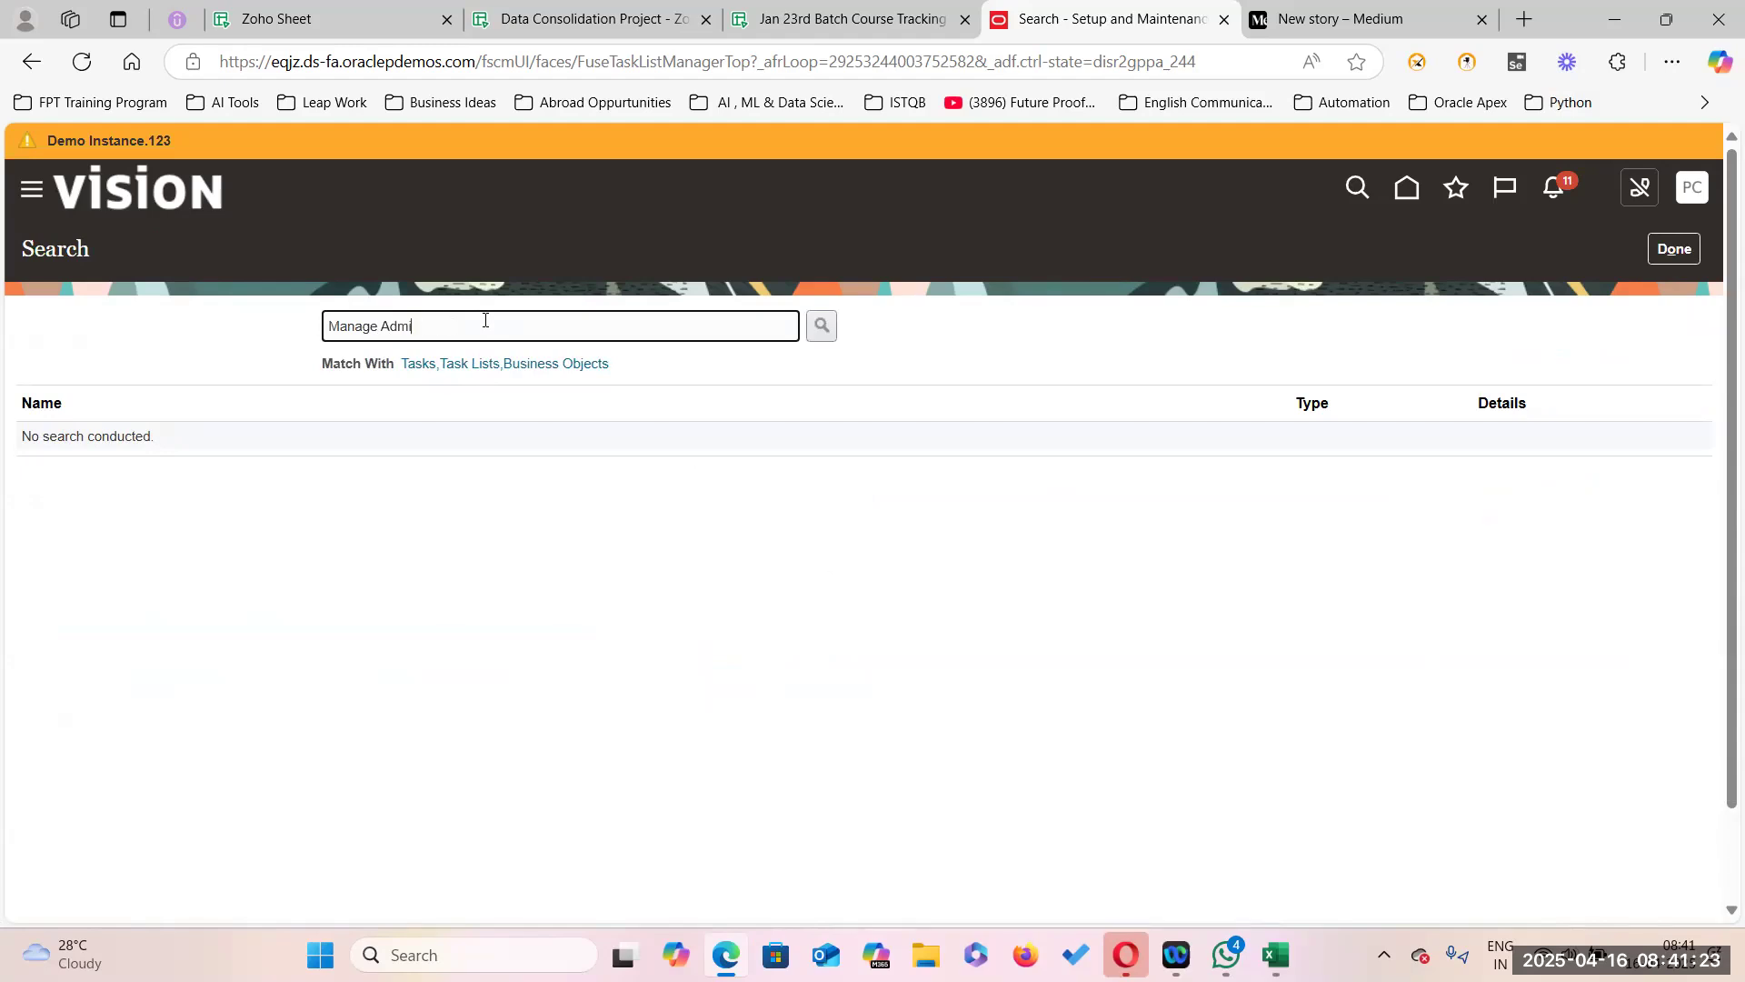
type("n Pfo")
type("file%")
key("Return")
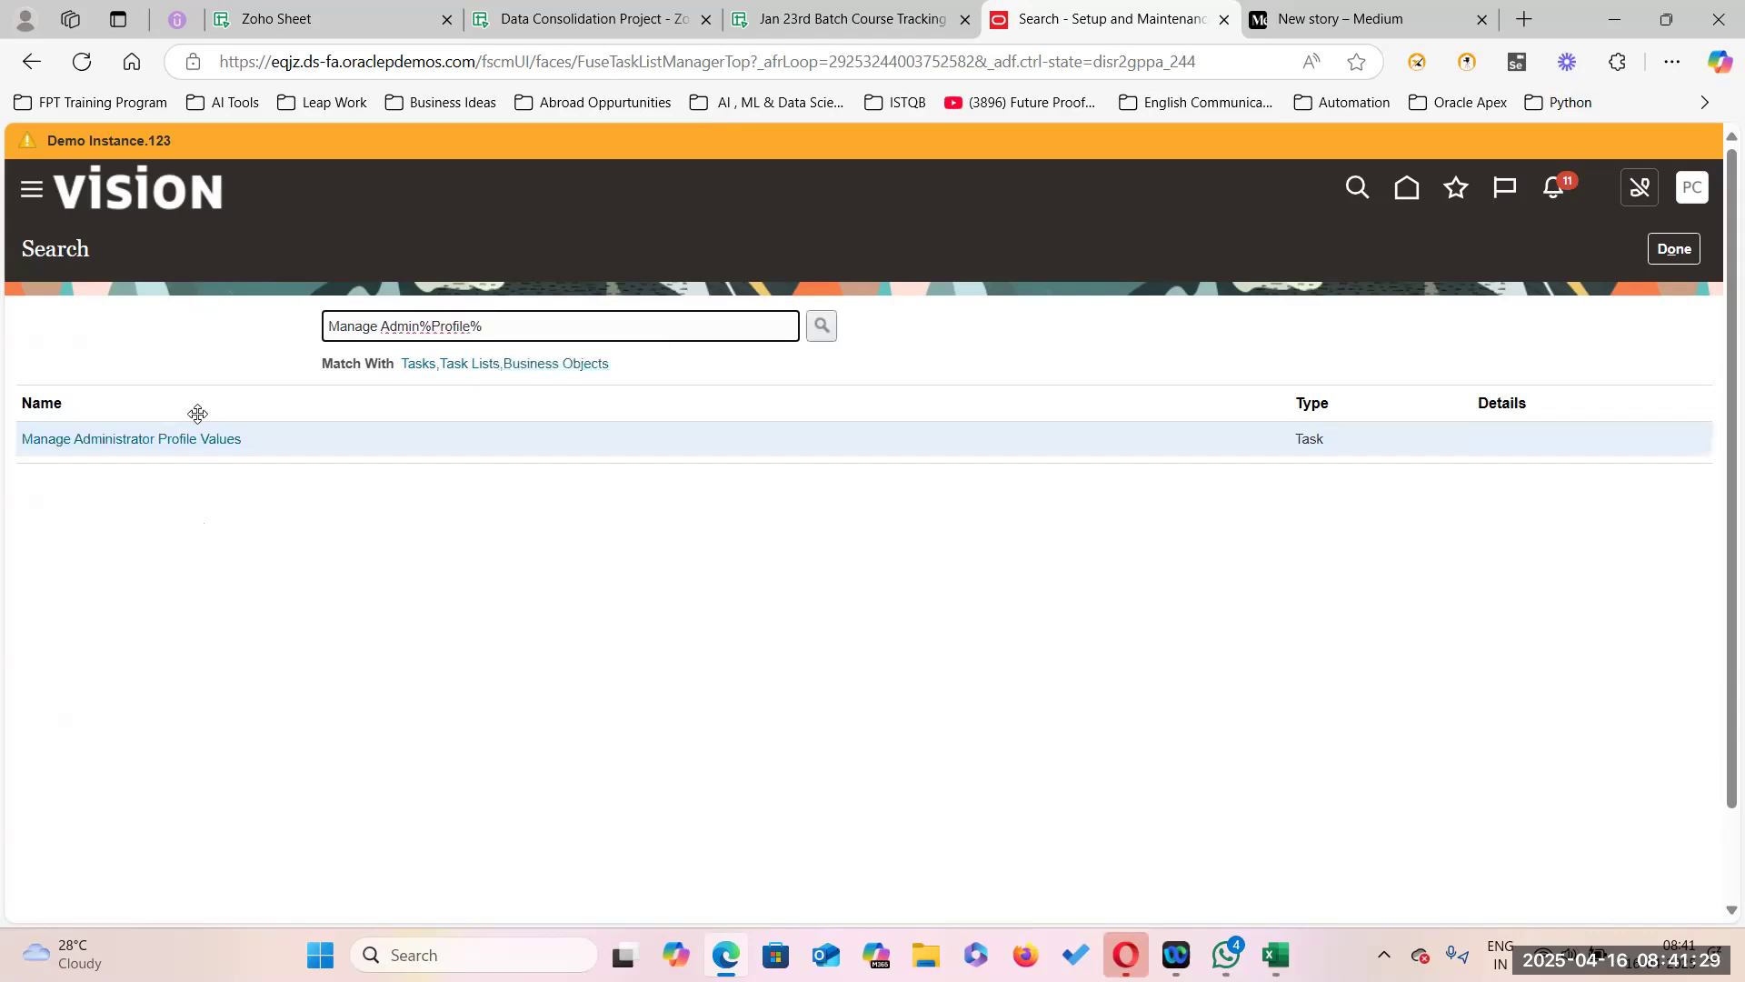
left_click(184, 441)
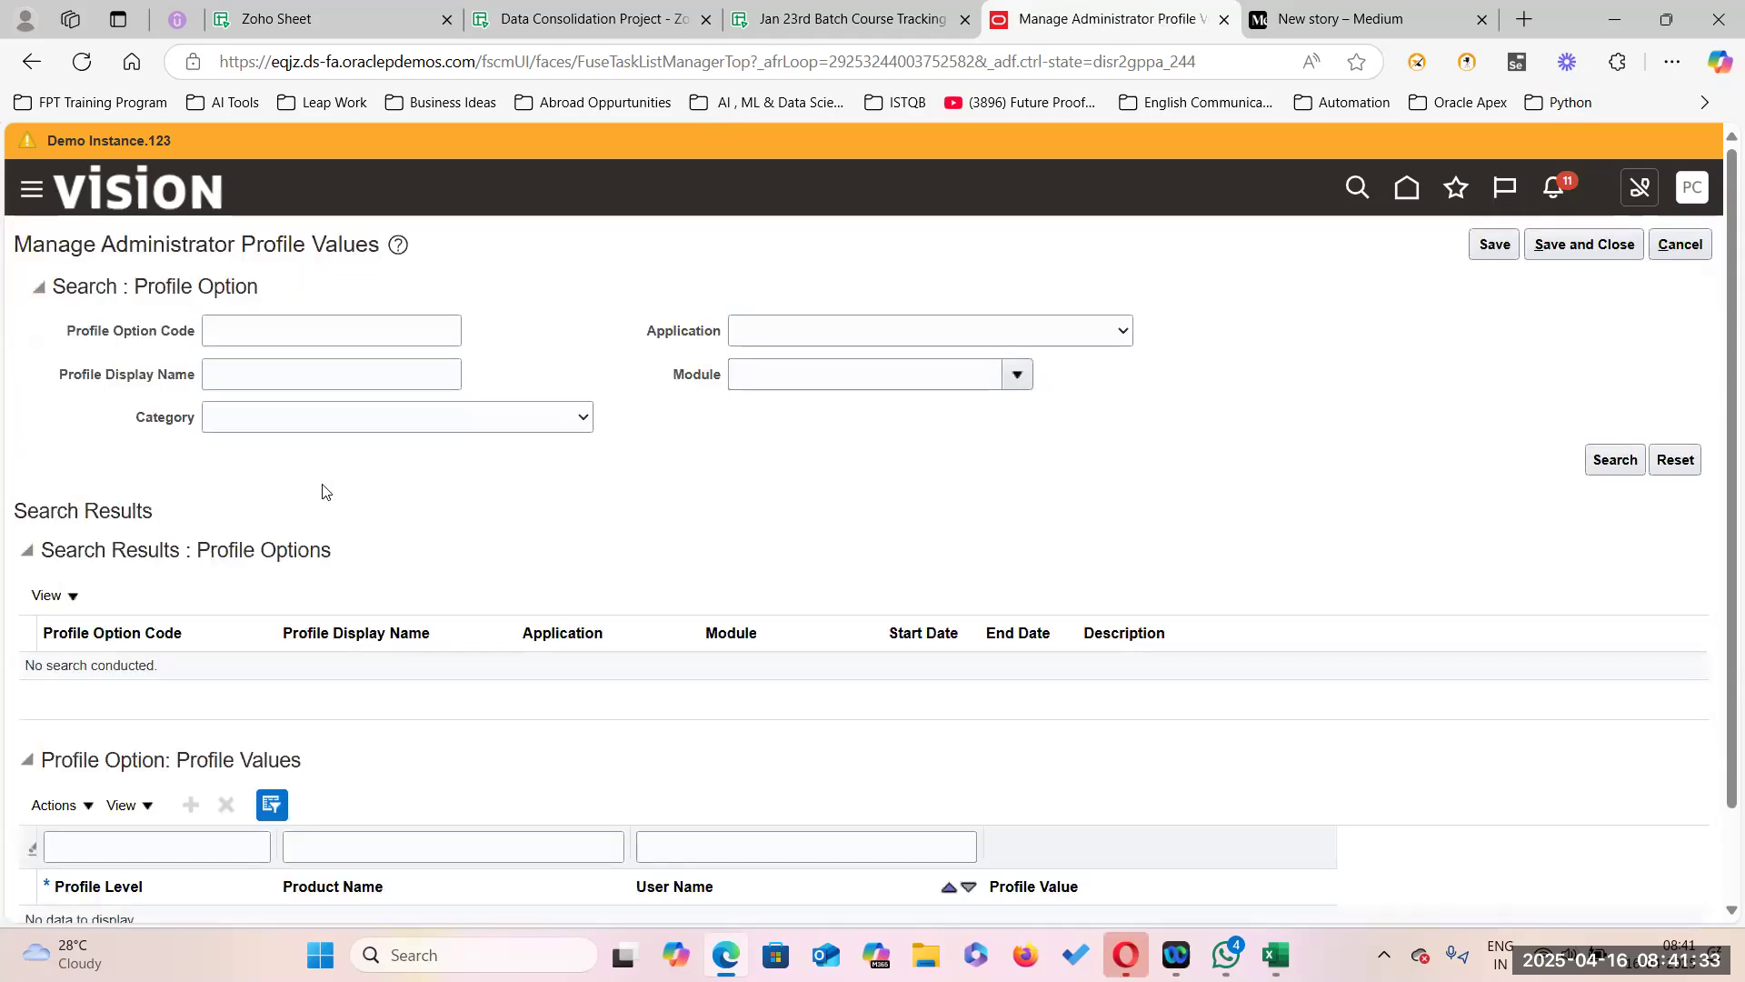
scroll(463, 631, "down", 2)
scroll(421, 597, "up", 2)
In the spreadsheet, go to the Grades Profiles sheet and select the PER_ENFORCE_VALID_GRADES code in D3.
left_click(585, 22)
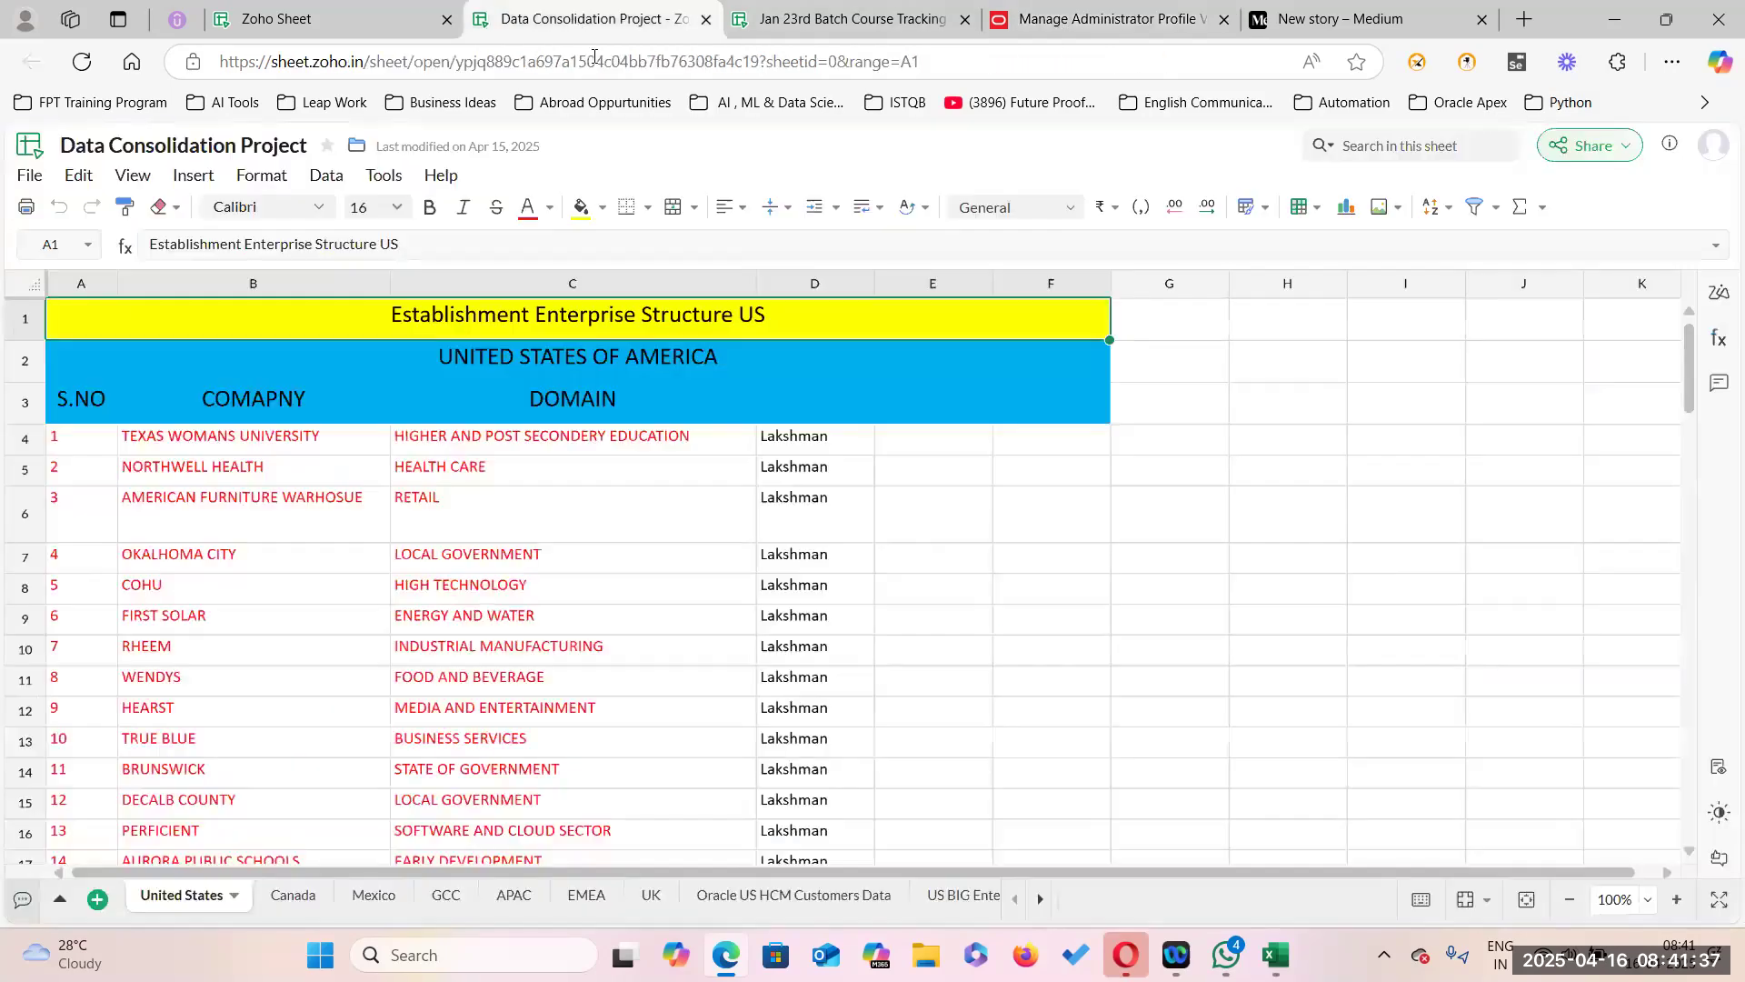
left_click(974, 895)
left_click(975, 897)
left_click(975, 898)
left_click(975, 900)
left_click(975, 900)
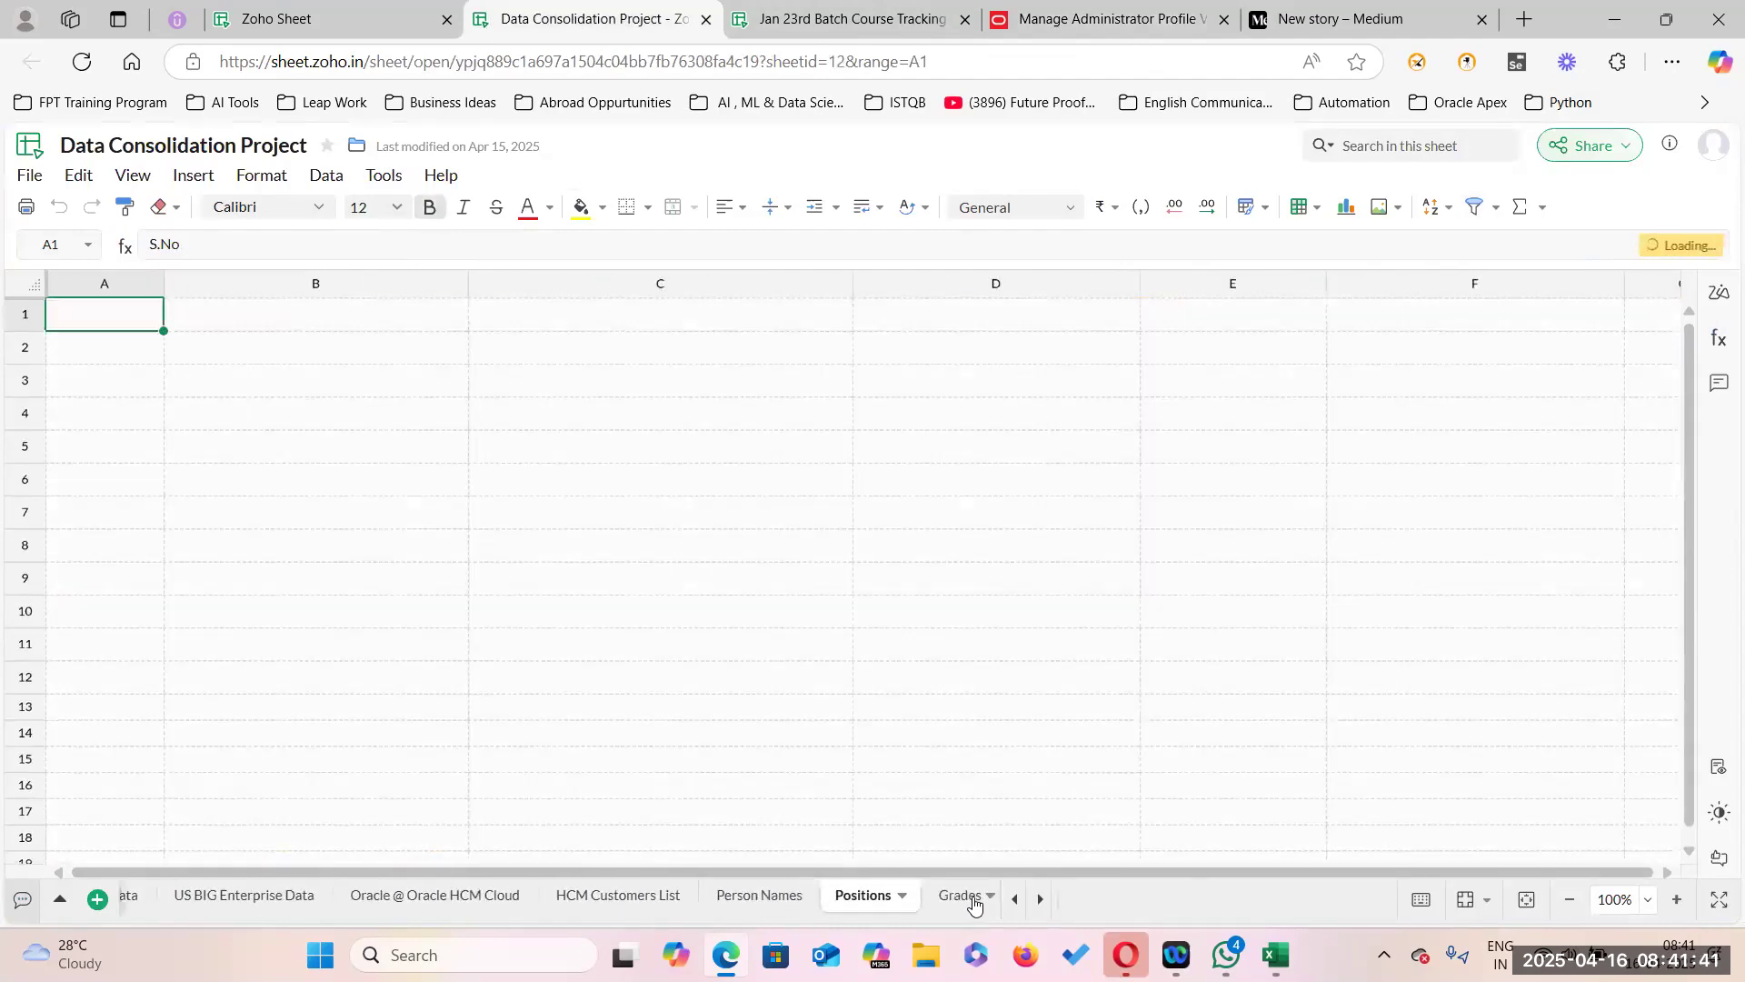
left_click(976, 901)
left_click(976, 902)
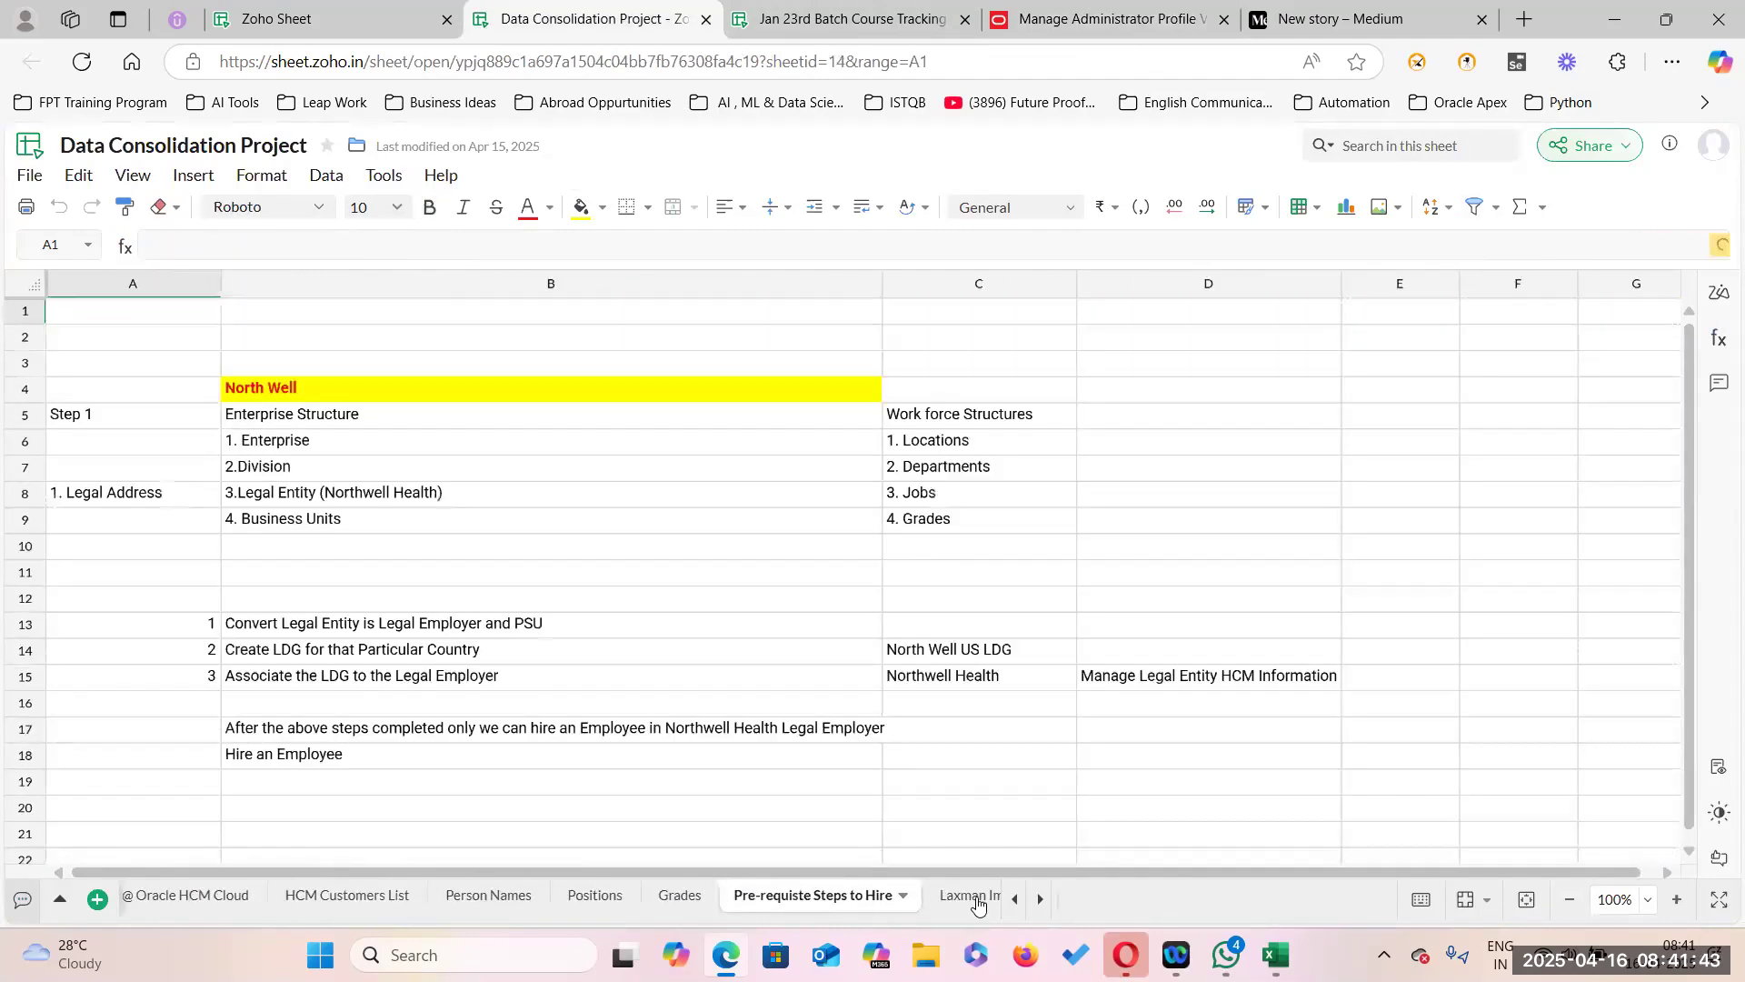
left_click(977, 902)
left_click(977, 902)
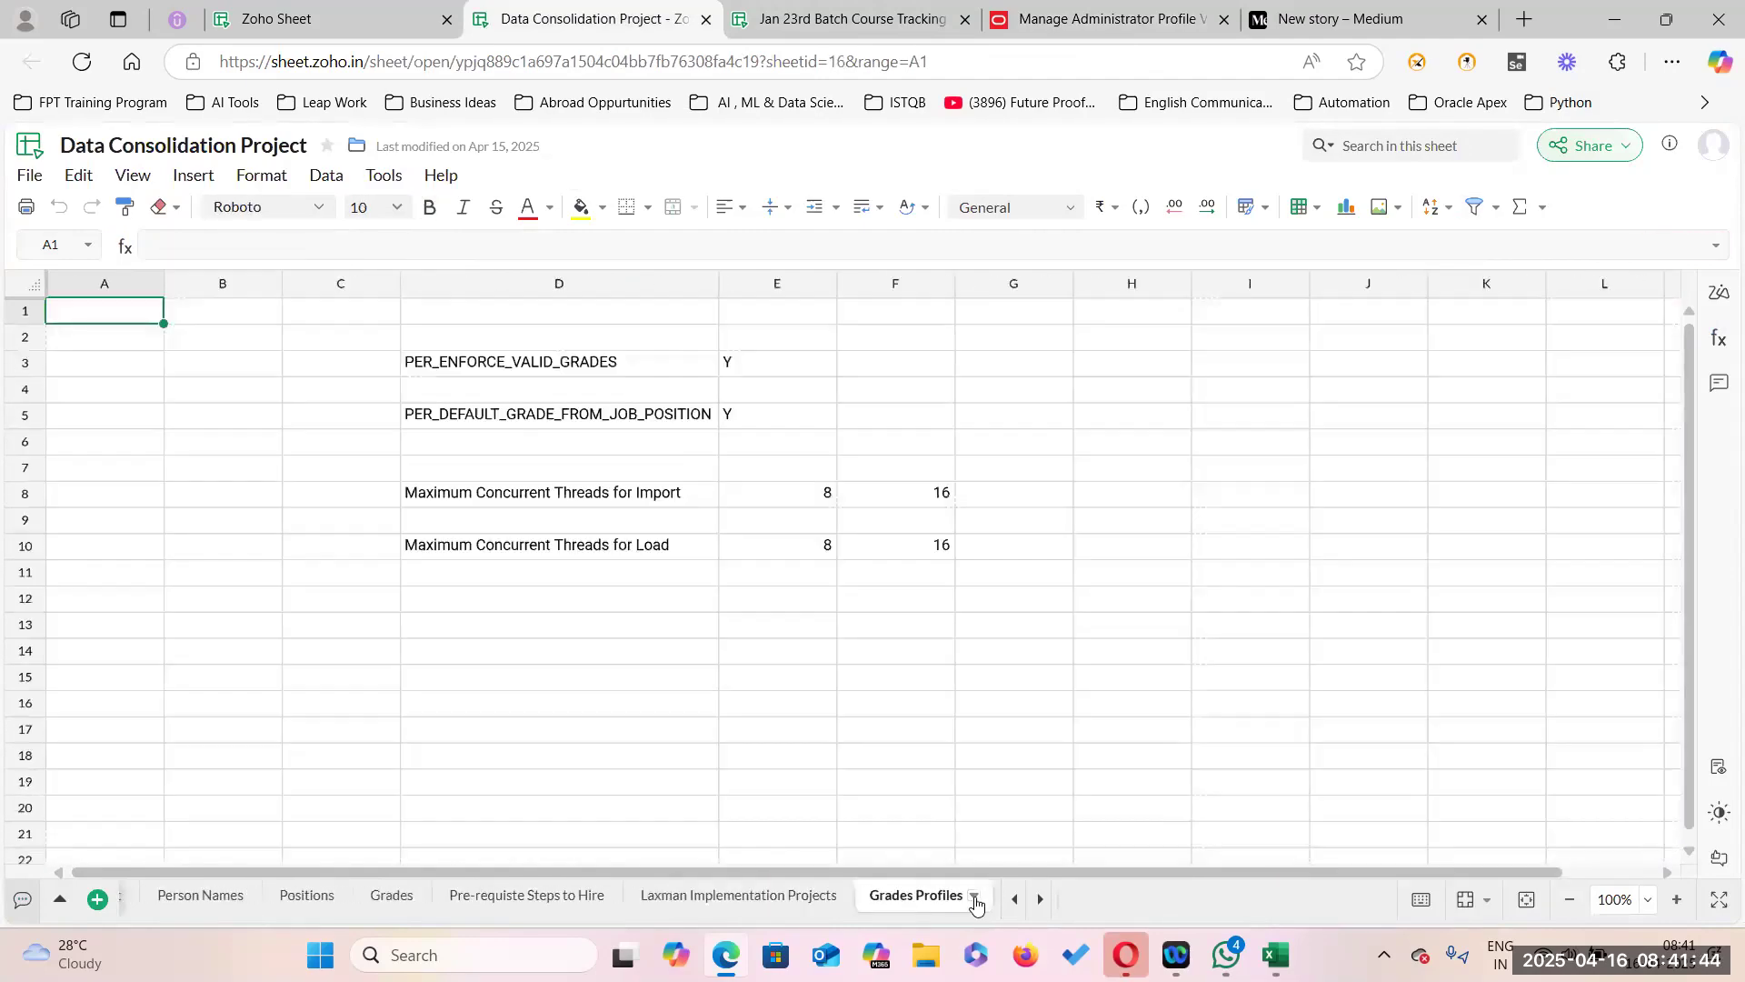
double_click(642, 368)
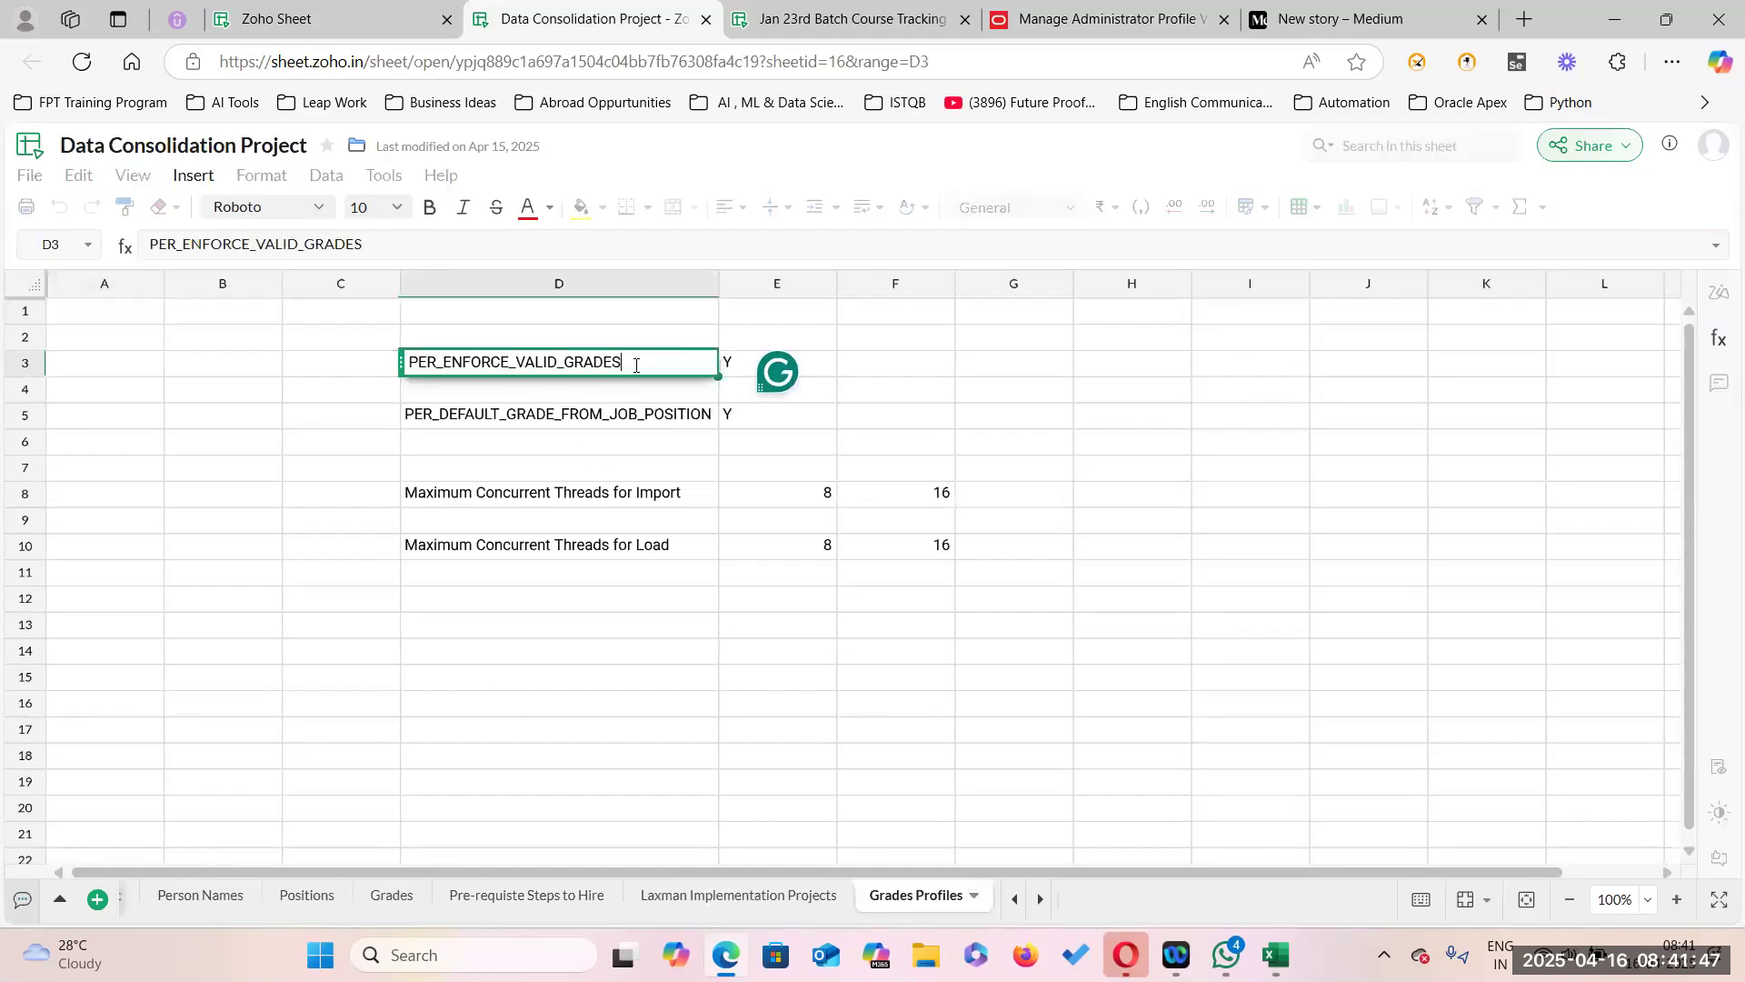
left_click_drag(632, 363, 408, 363)
key("ctrl+c")
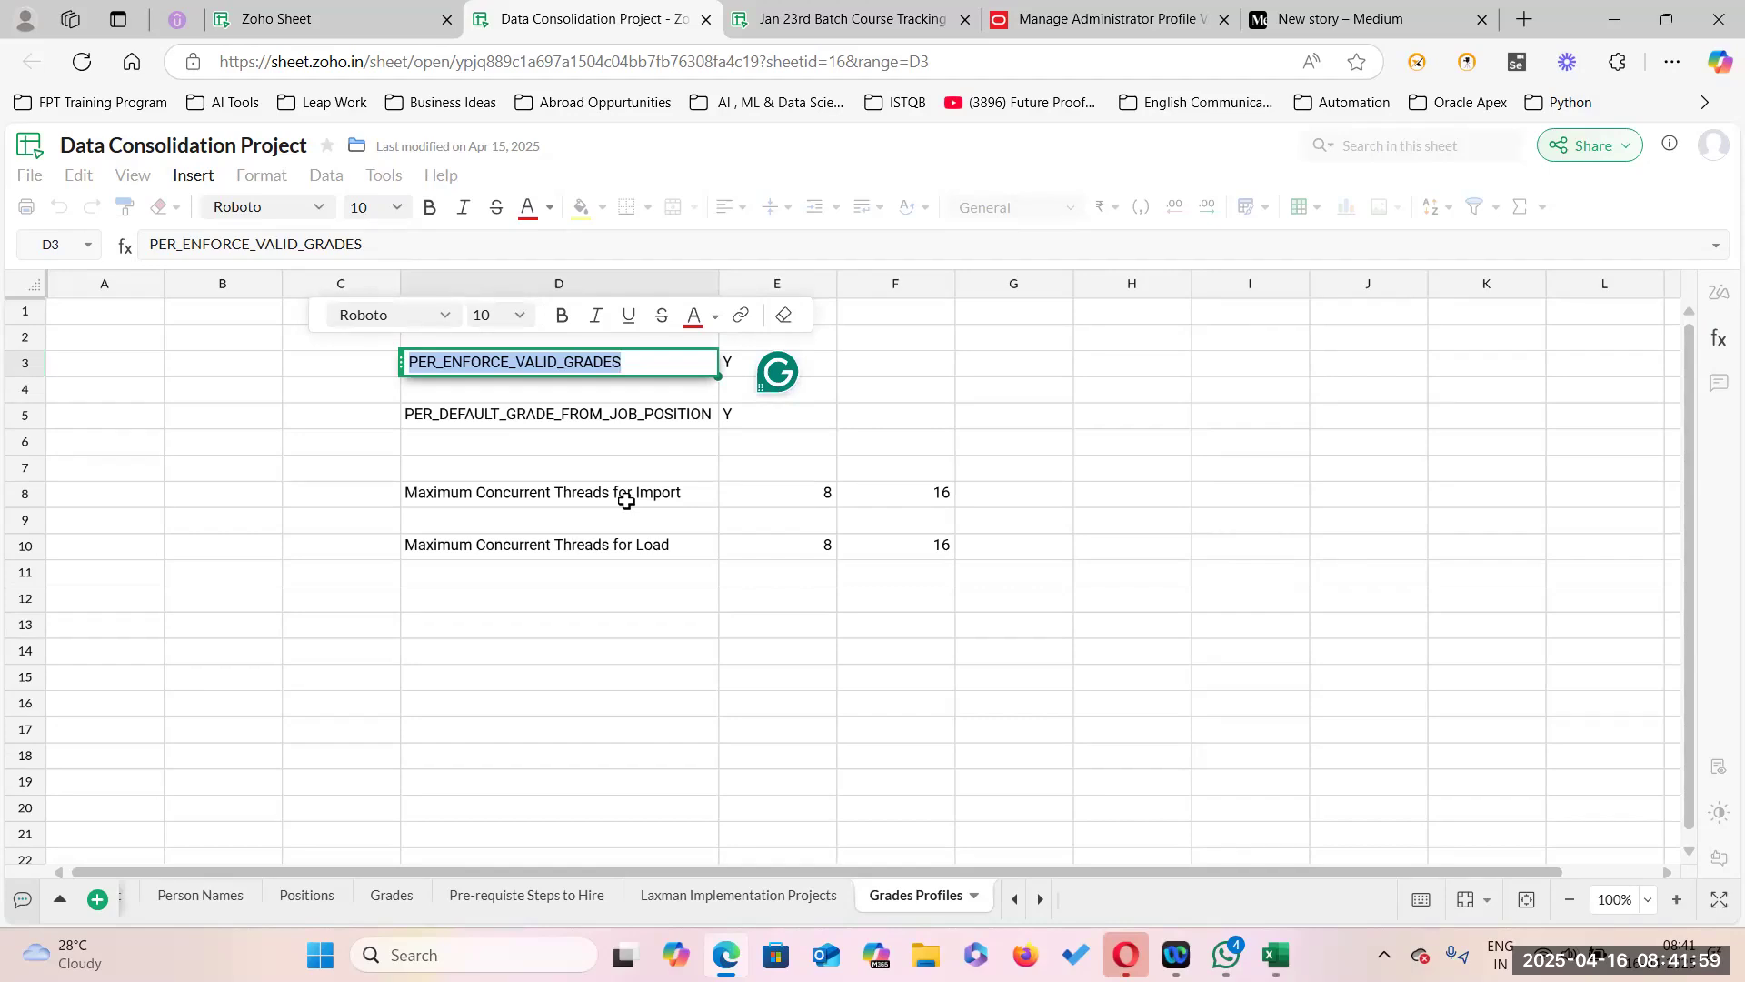
Paste PER_ENFORCE_VALID_GRADES into Oracle's Profile Option Code field and search.
key("alt+Tab")
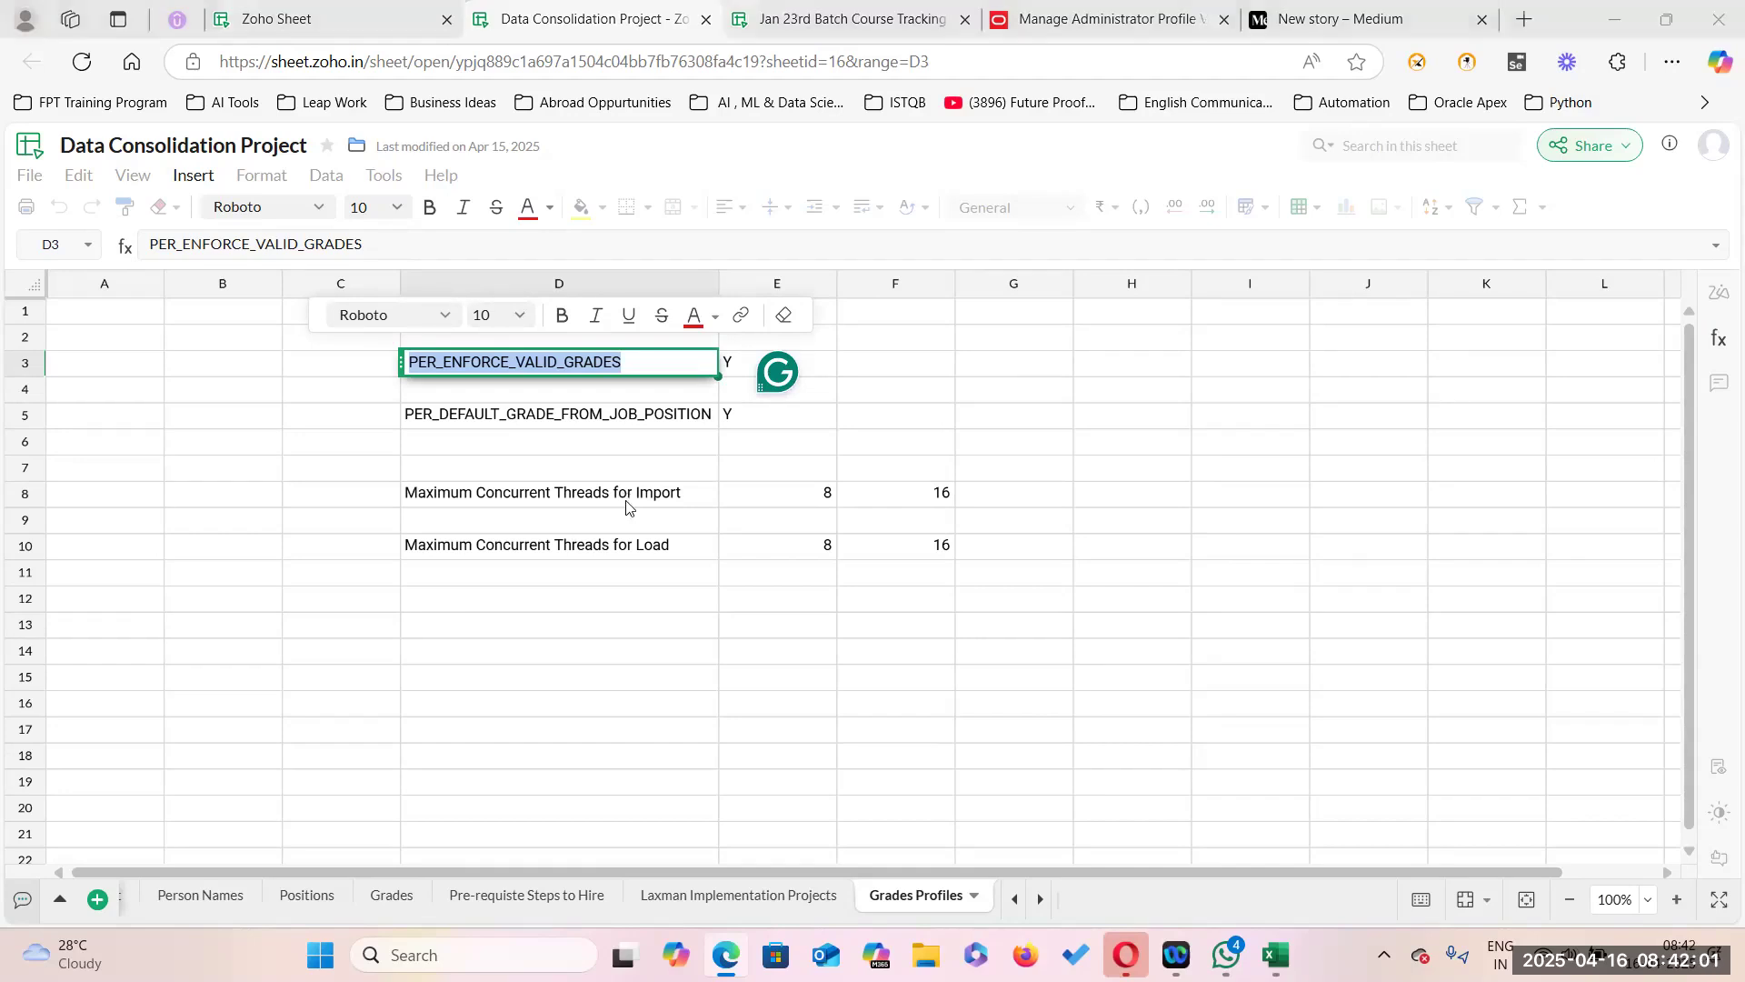
left_click(261, 335)
key("ctrl+v")
left_click(1616, 460)
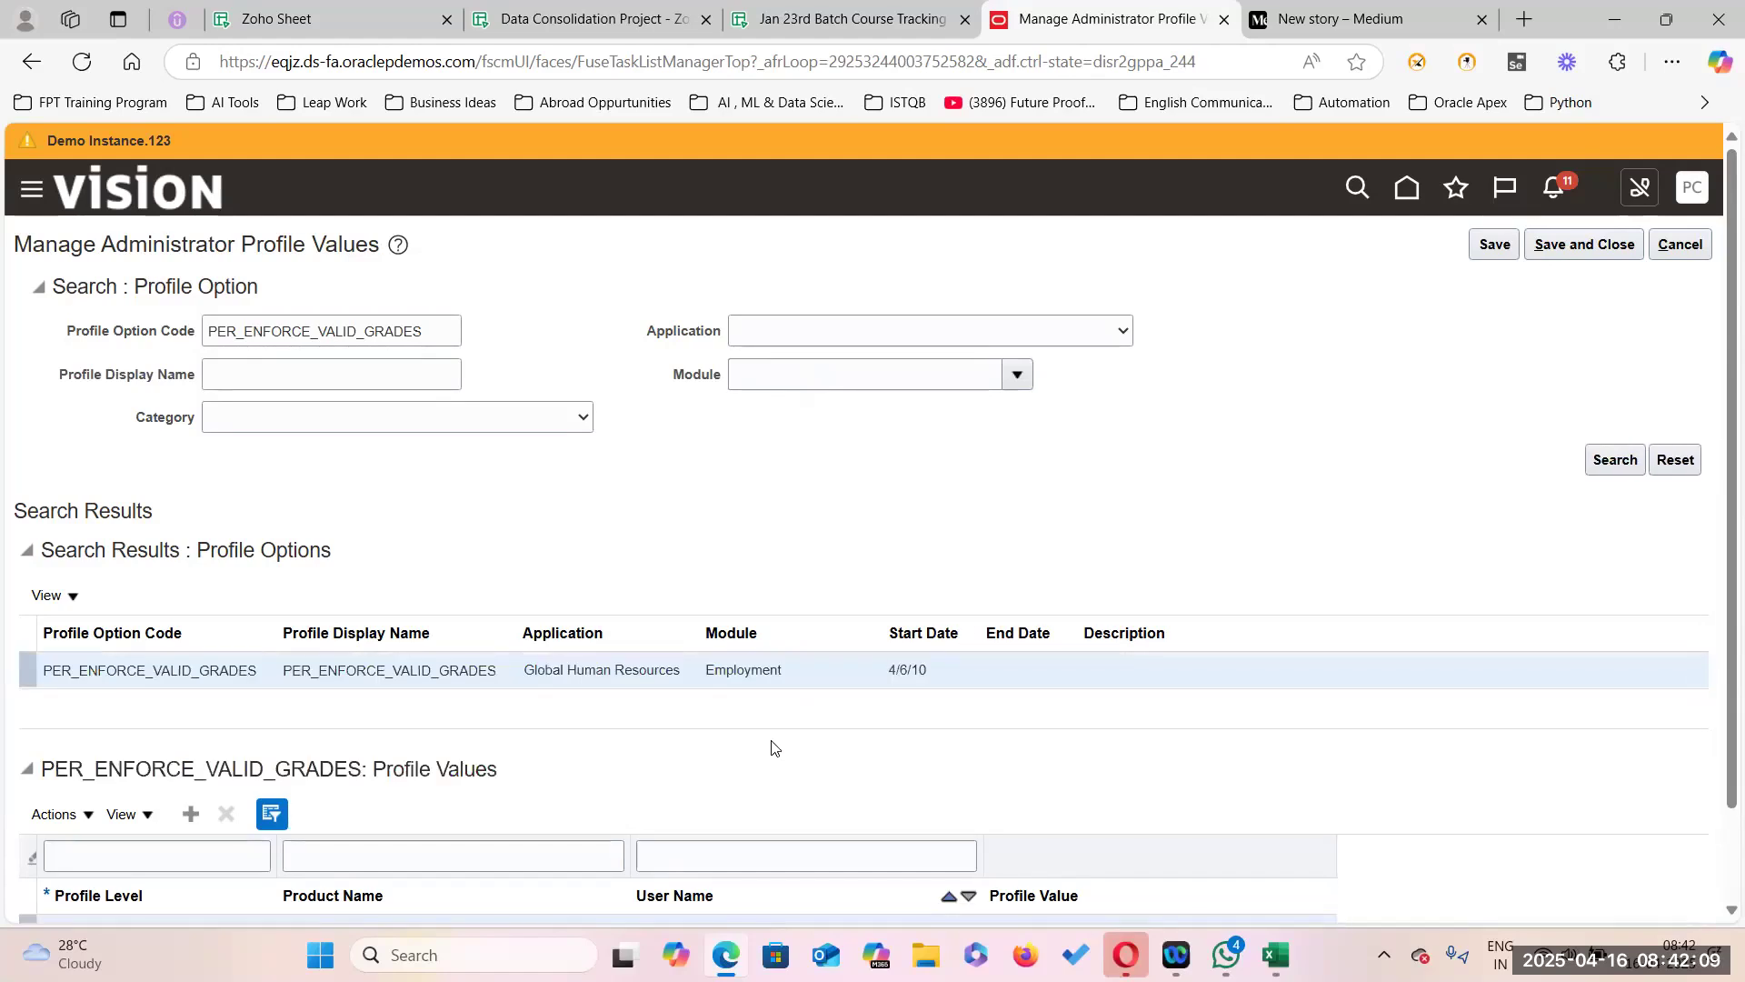
Clear the Site-level PER_ENFORCE_VALID_GRADES value N, save and close, and exit the task search.
scroll(767, 740, "down", 2)
double_click(1018, 829)
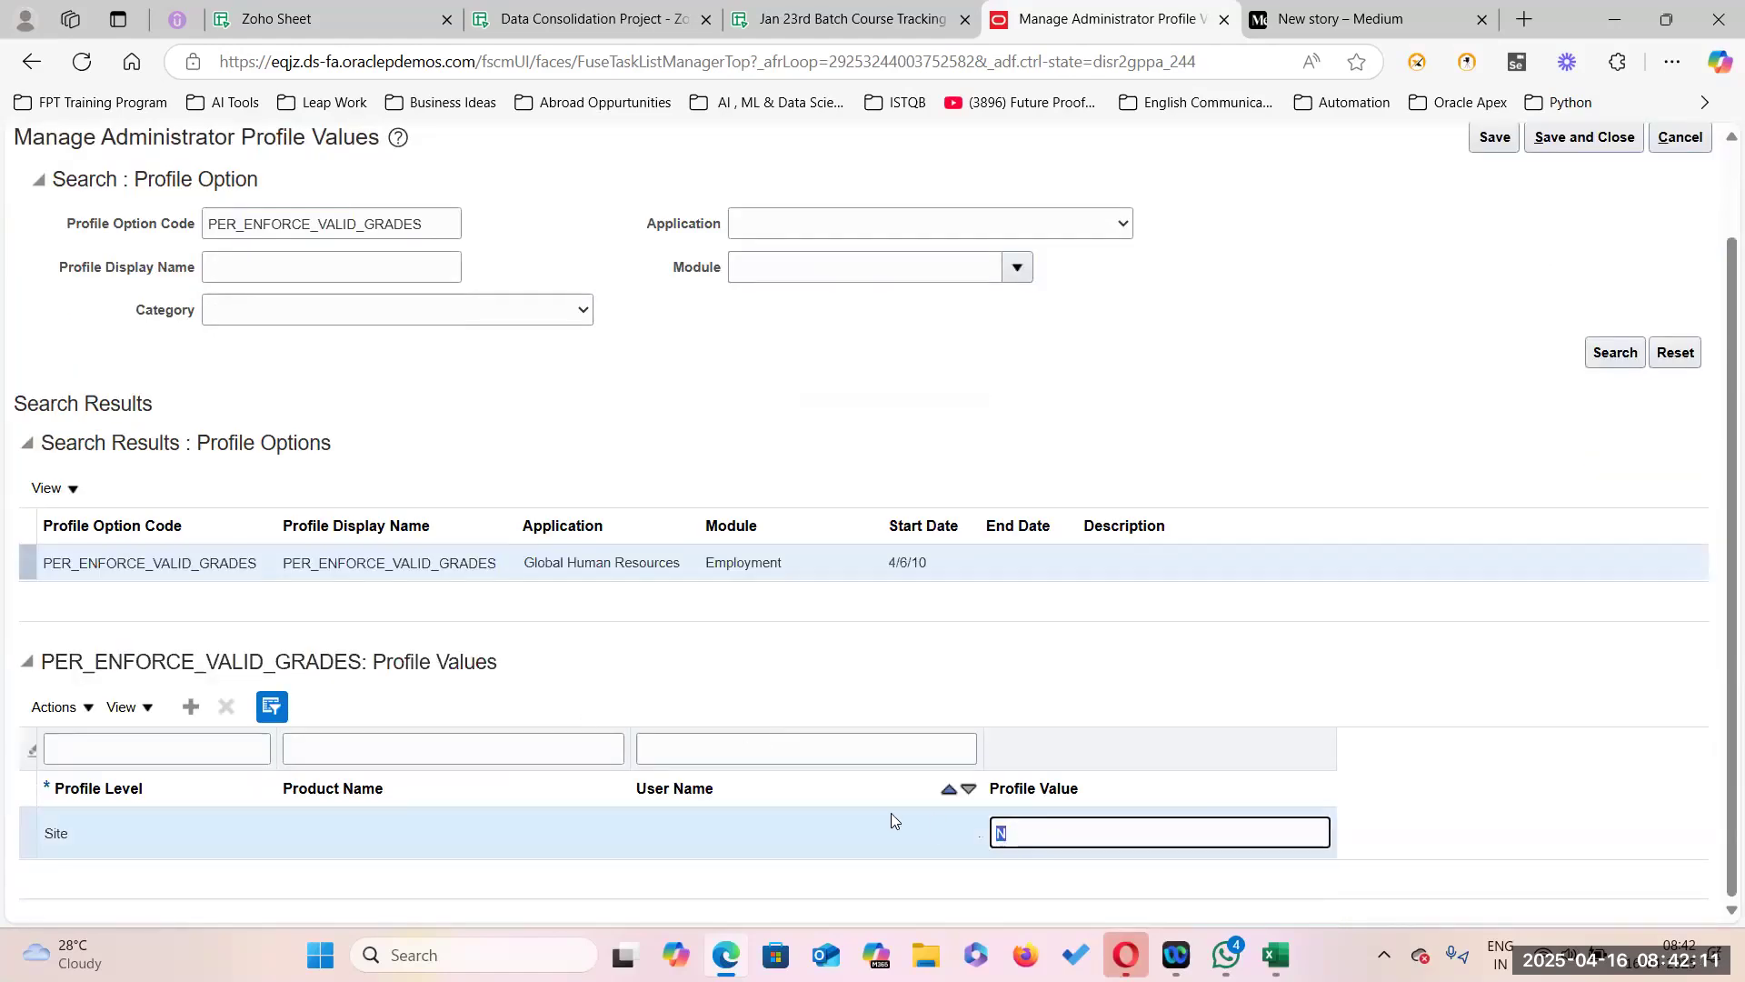
key("BackSpace")
scroll(1489, 258, "up", 2)
left_click(1491, 245)
left_click(1570, 243)
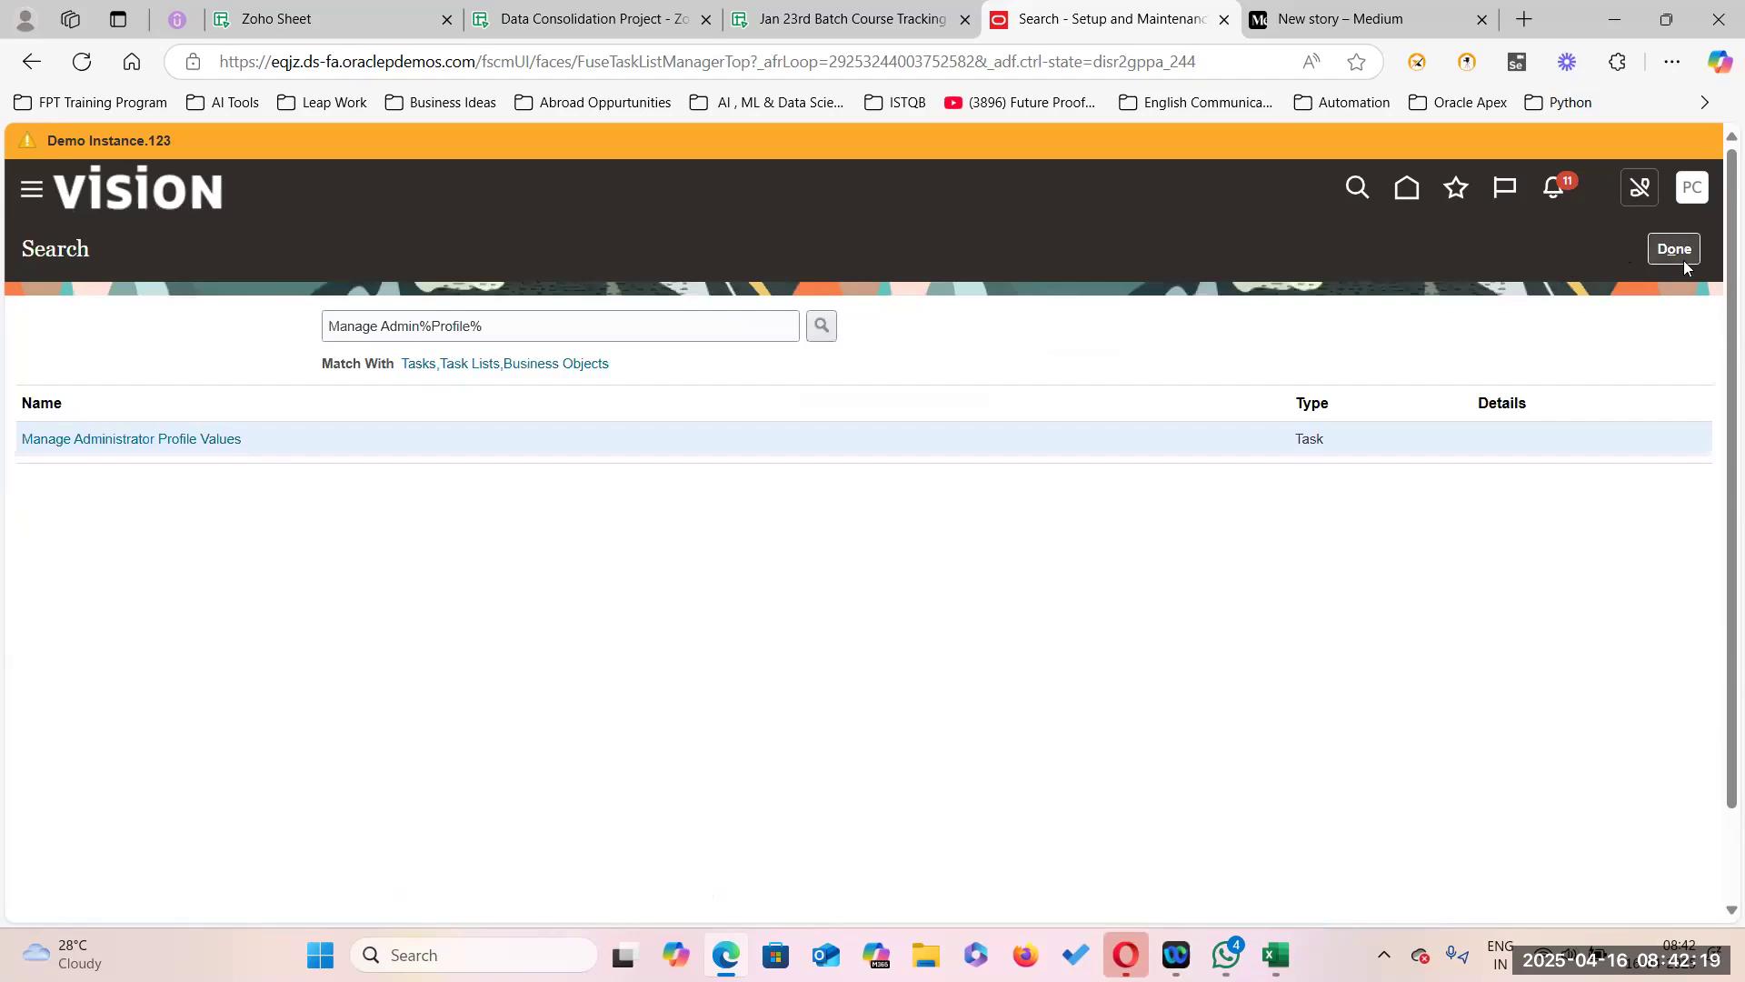
left_click(1680, 254)
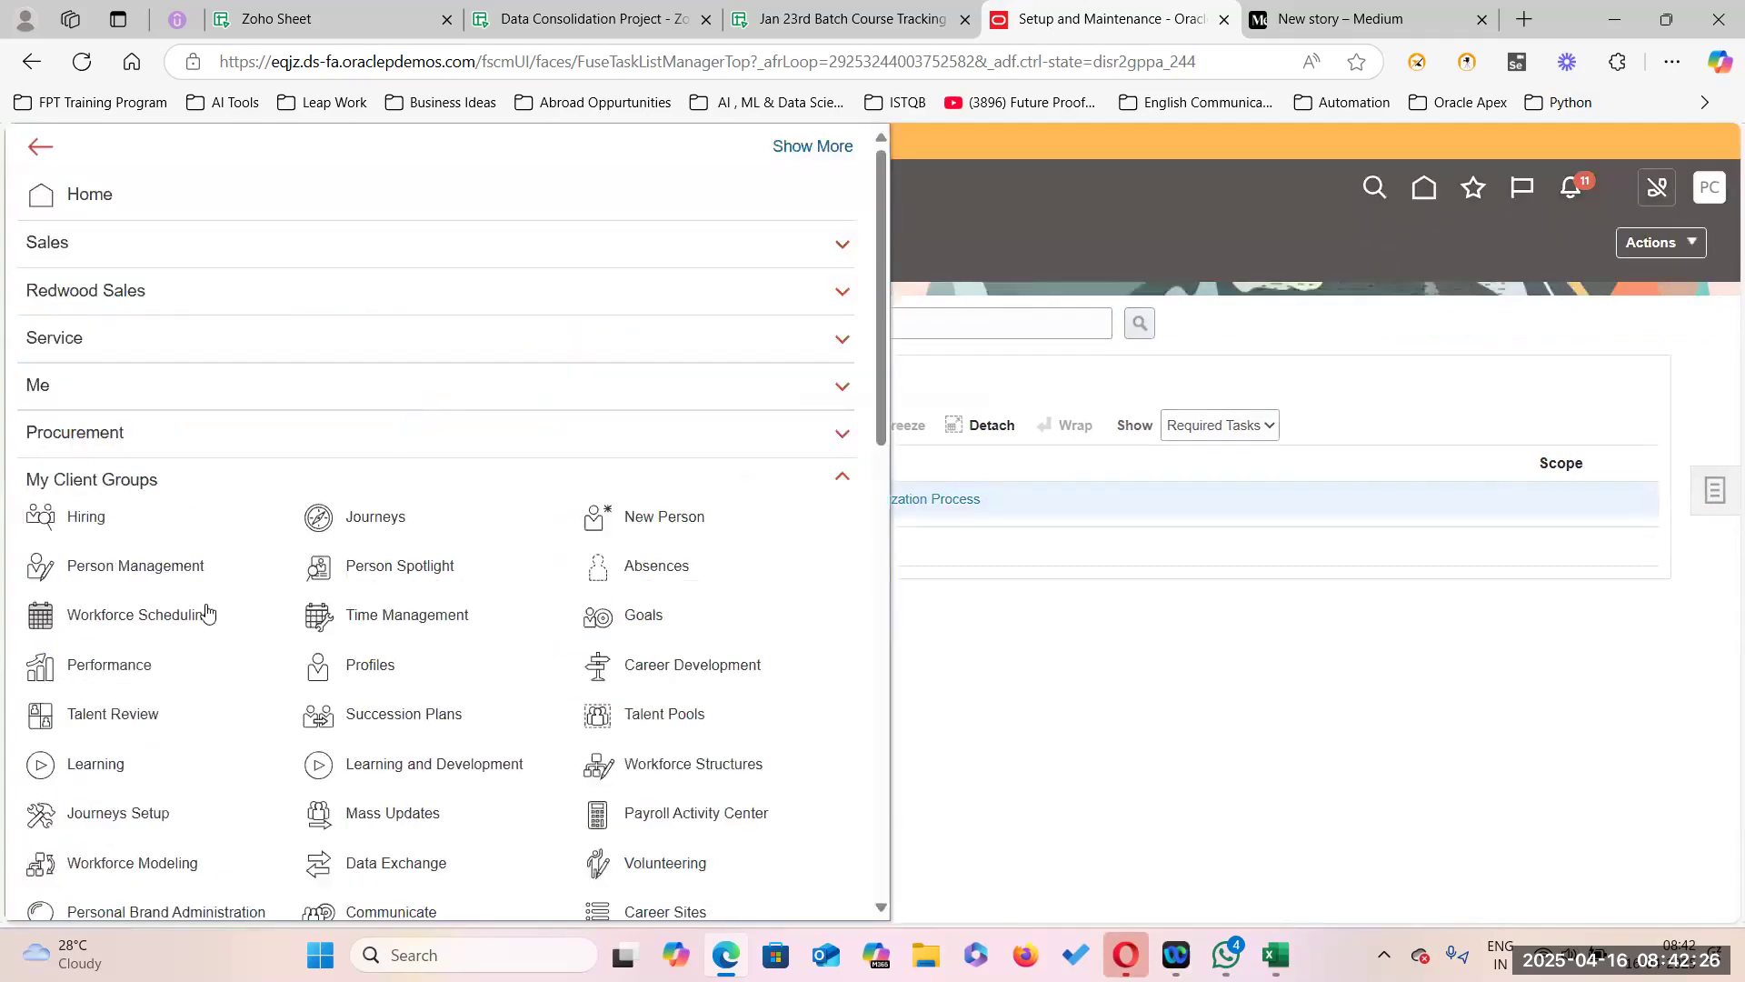
Start a Hire an Employee transaction from New Person, then glance at the Zoho spreadsheet.
left_click(673, 525)
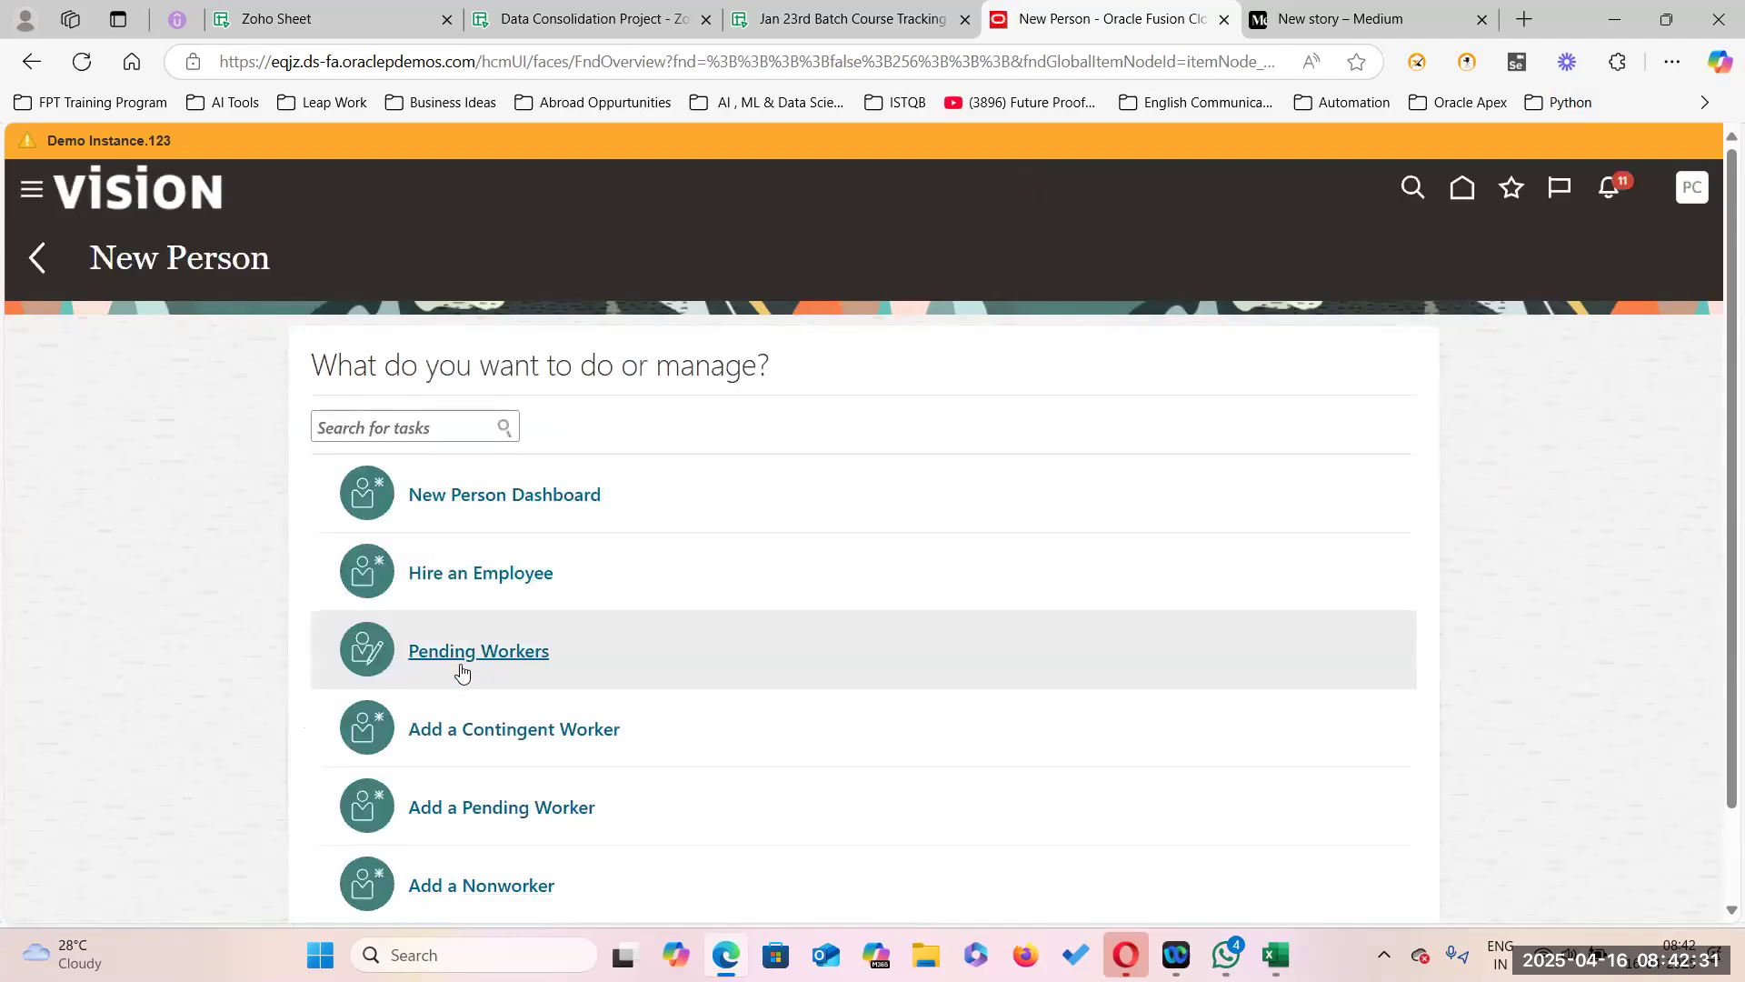
left_click(480, 575)
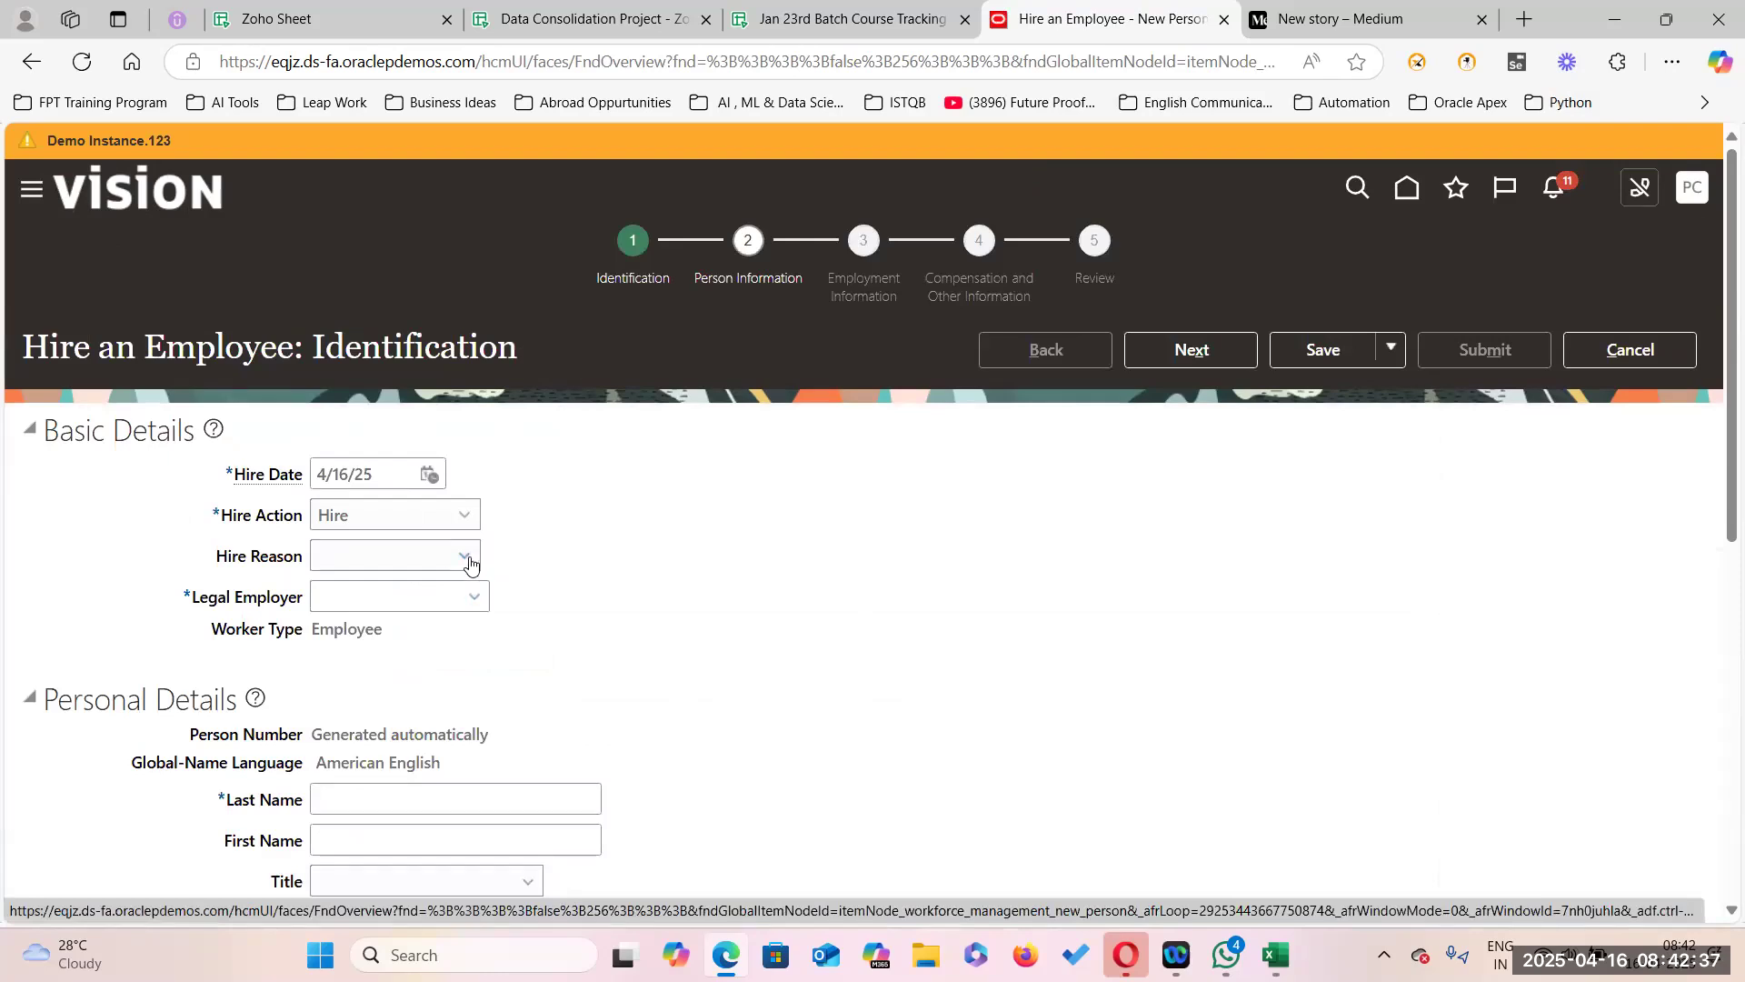
left_click(581, 18)
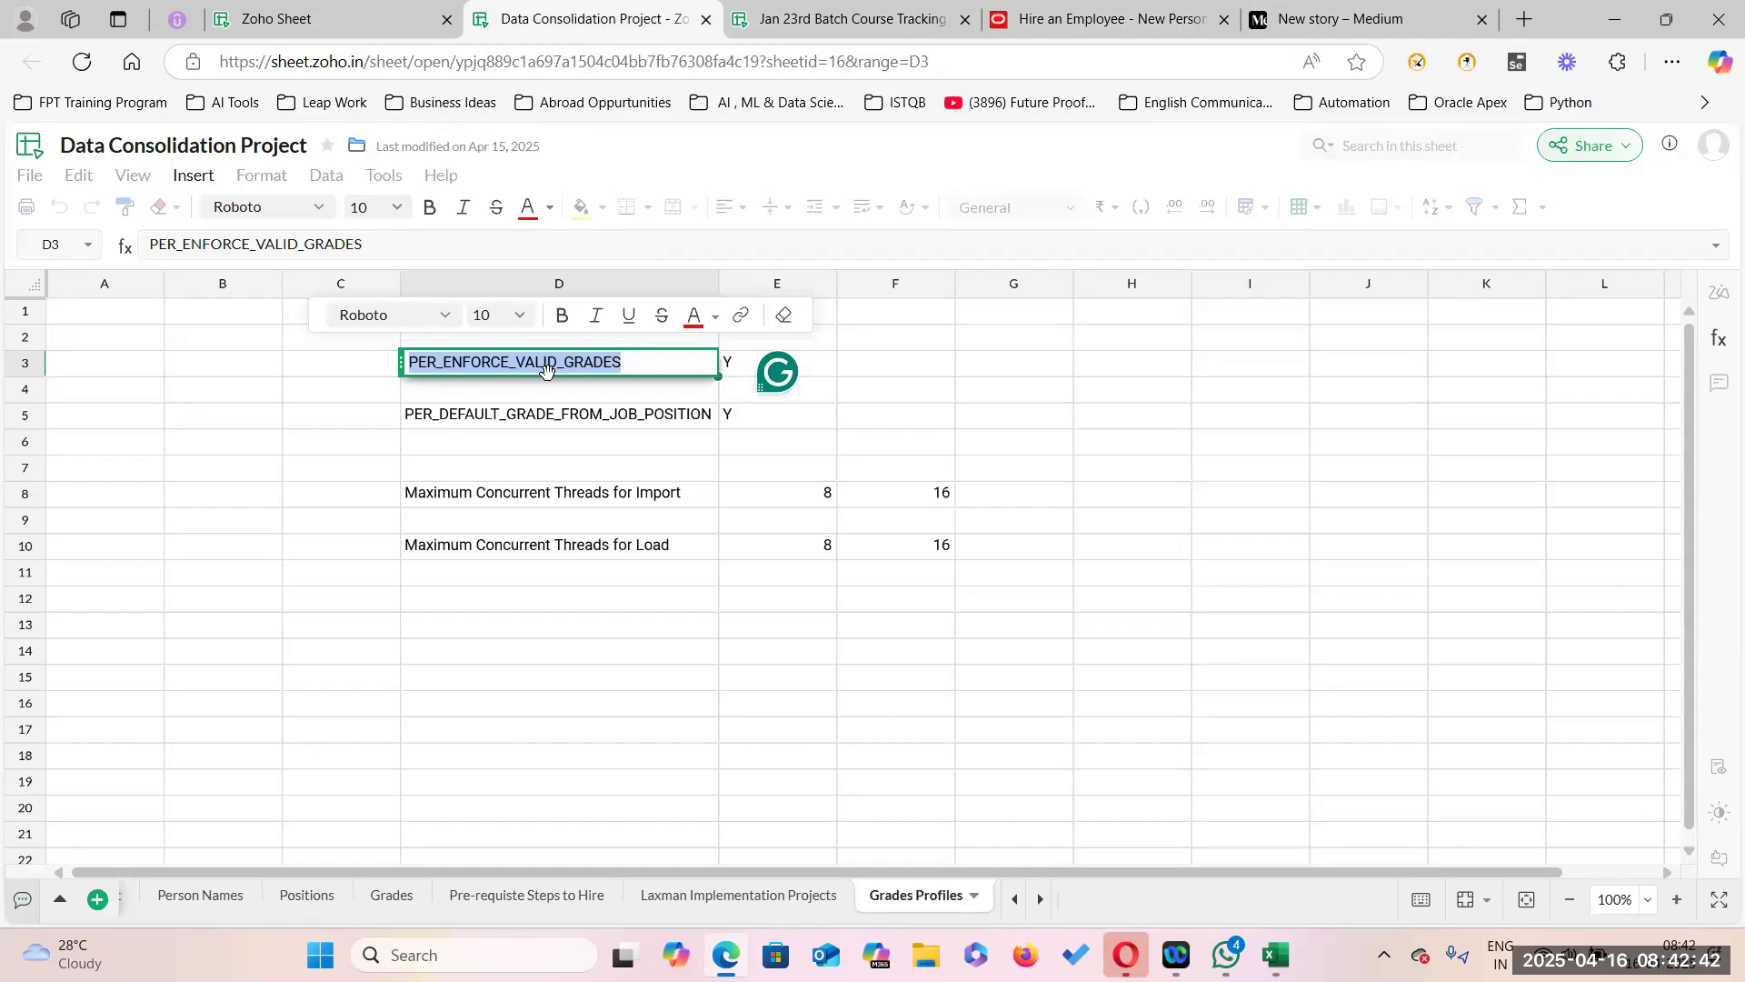
left_click(982, 403)
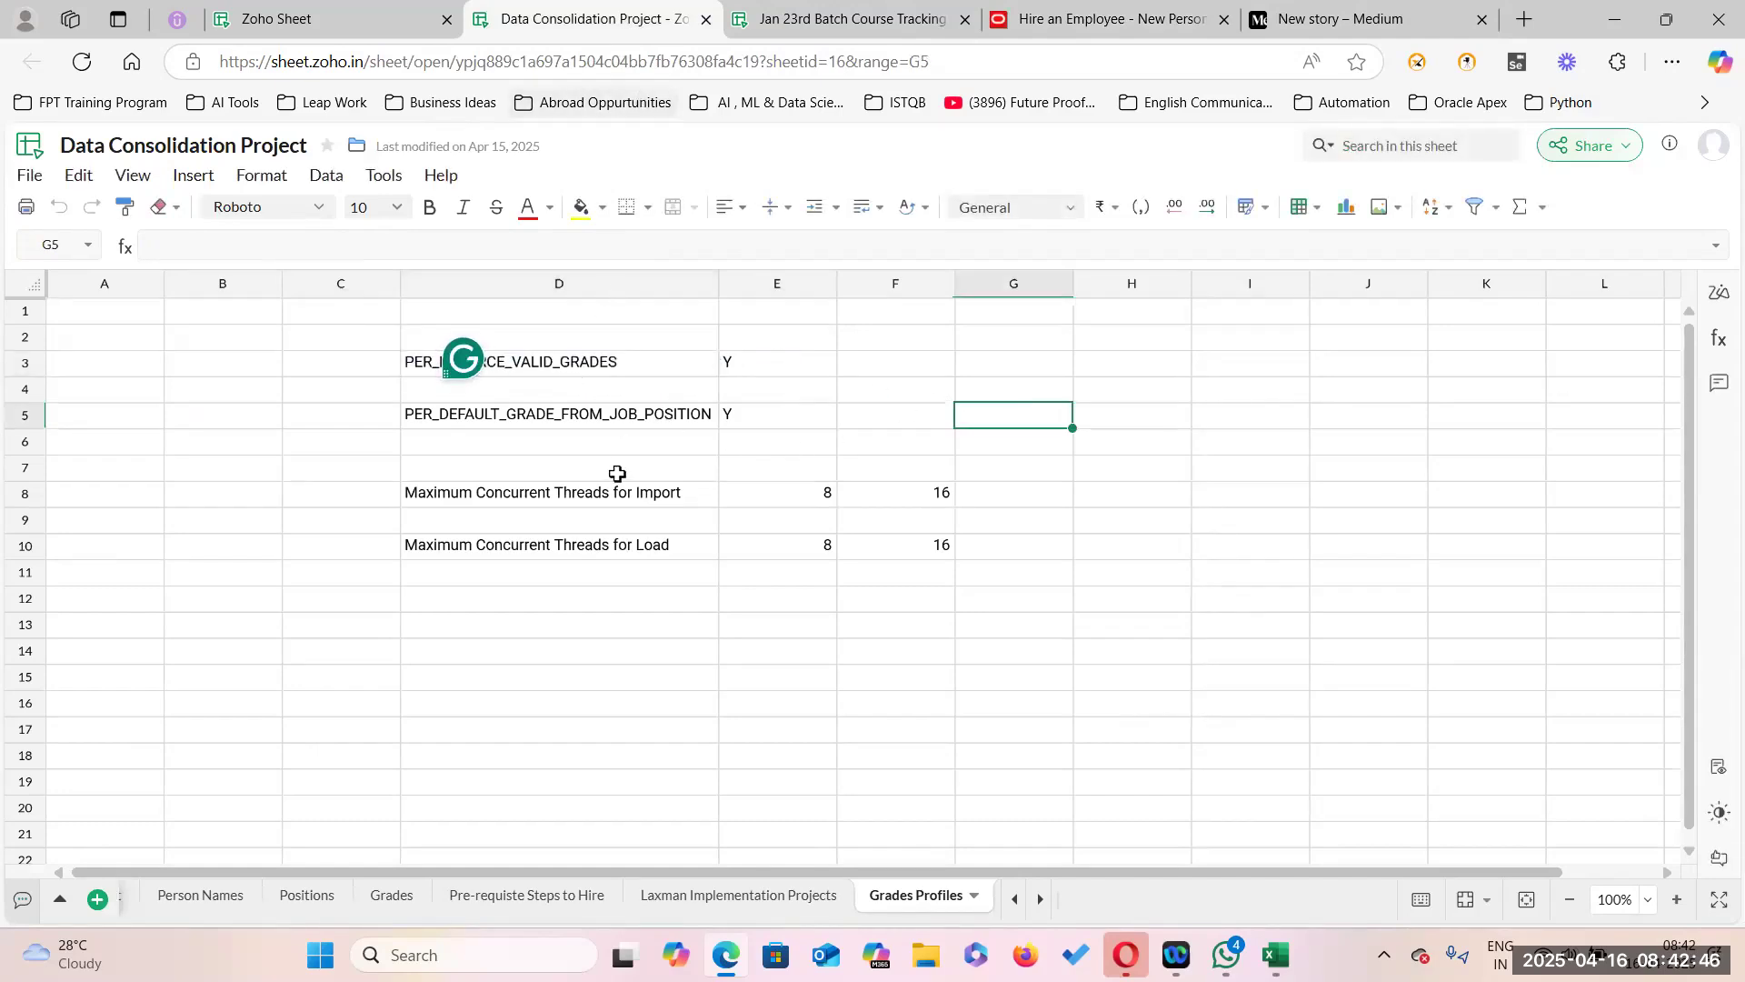
Set hire reason to Hire to fill vacant position and legal employer to US1 Legal Entity.
left_click(1096, 22)
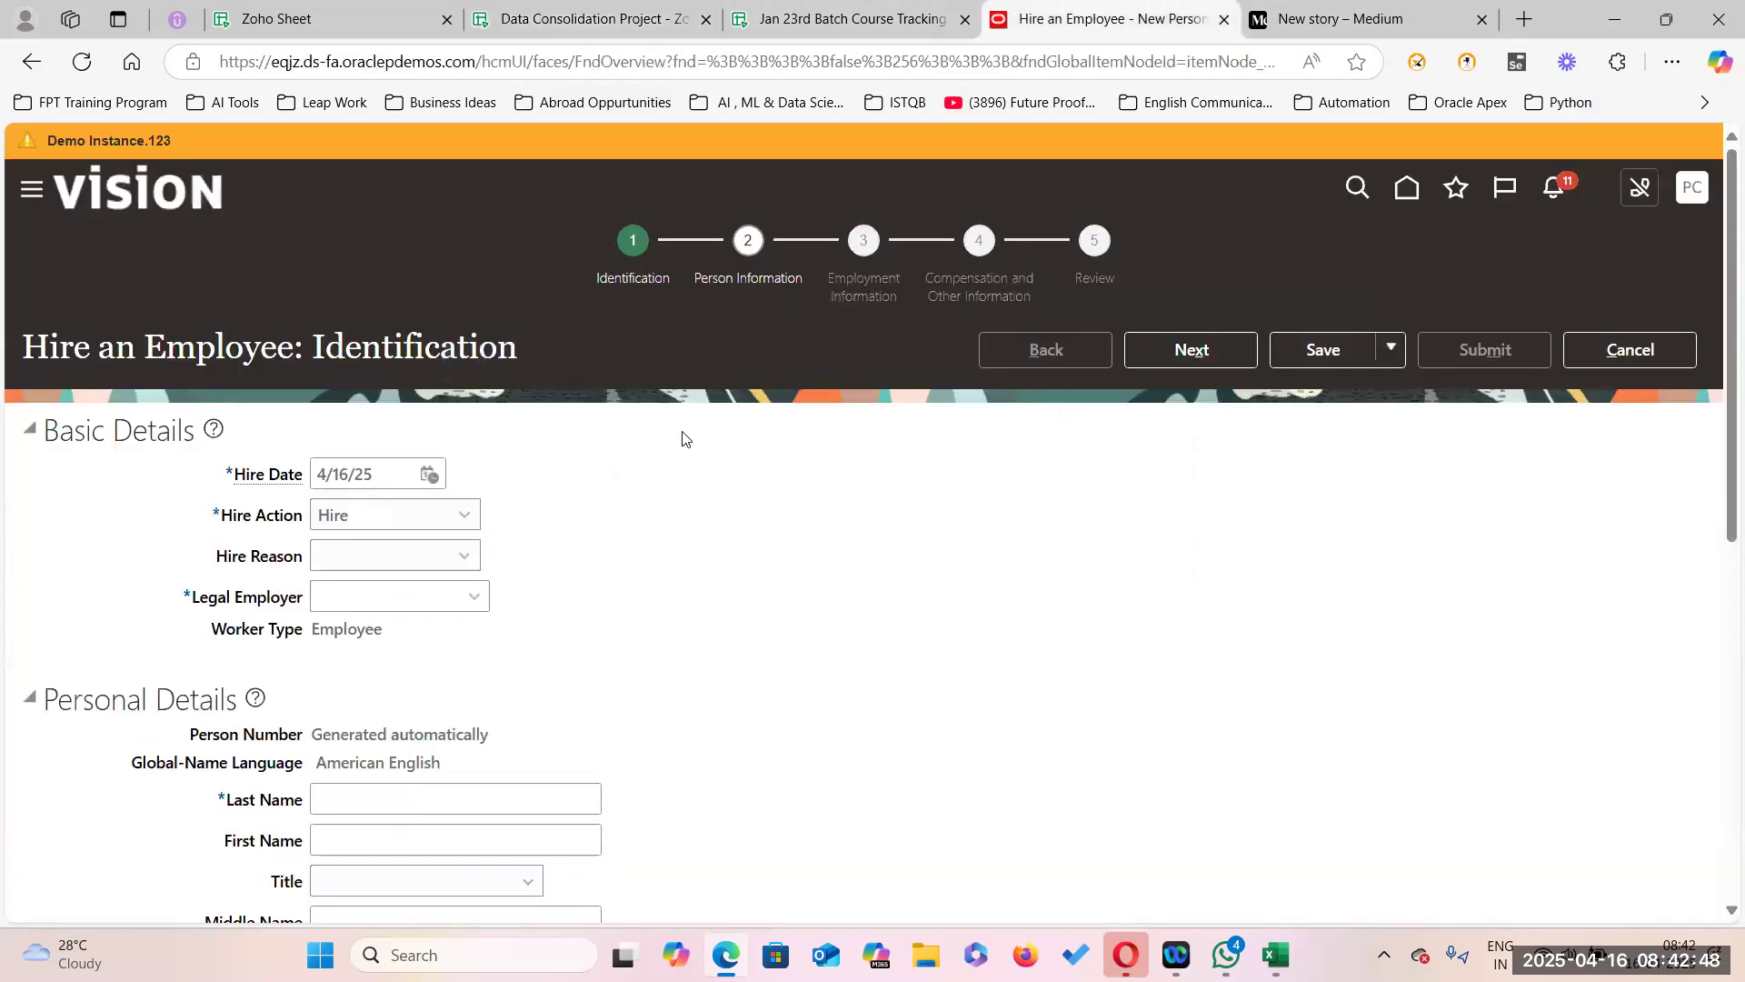
left_click(464, 557)
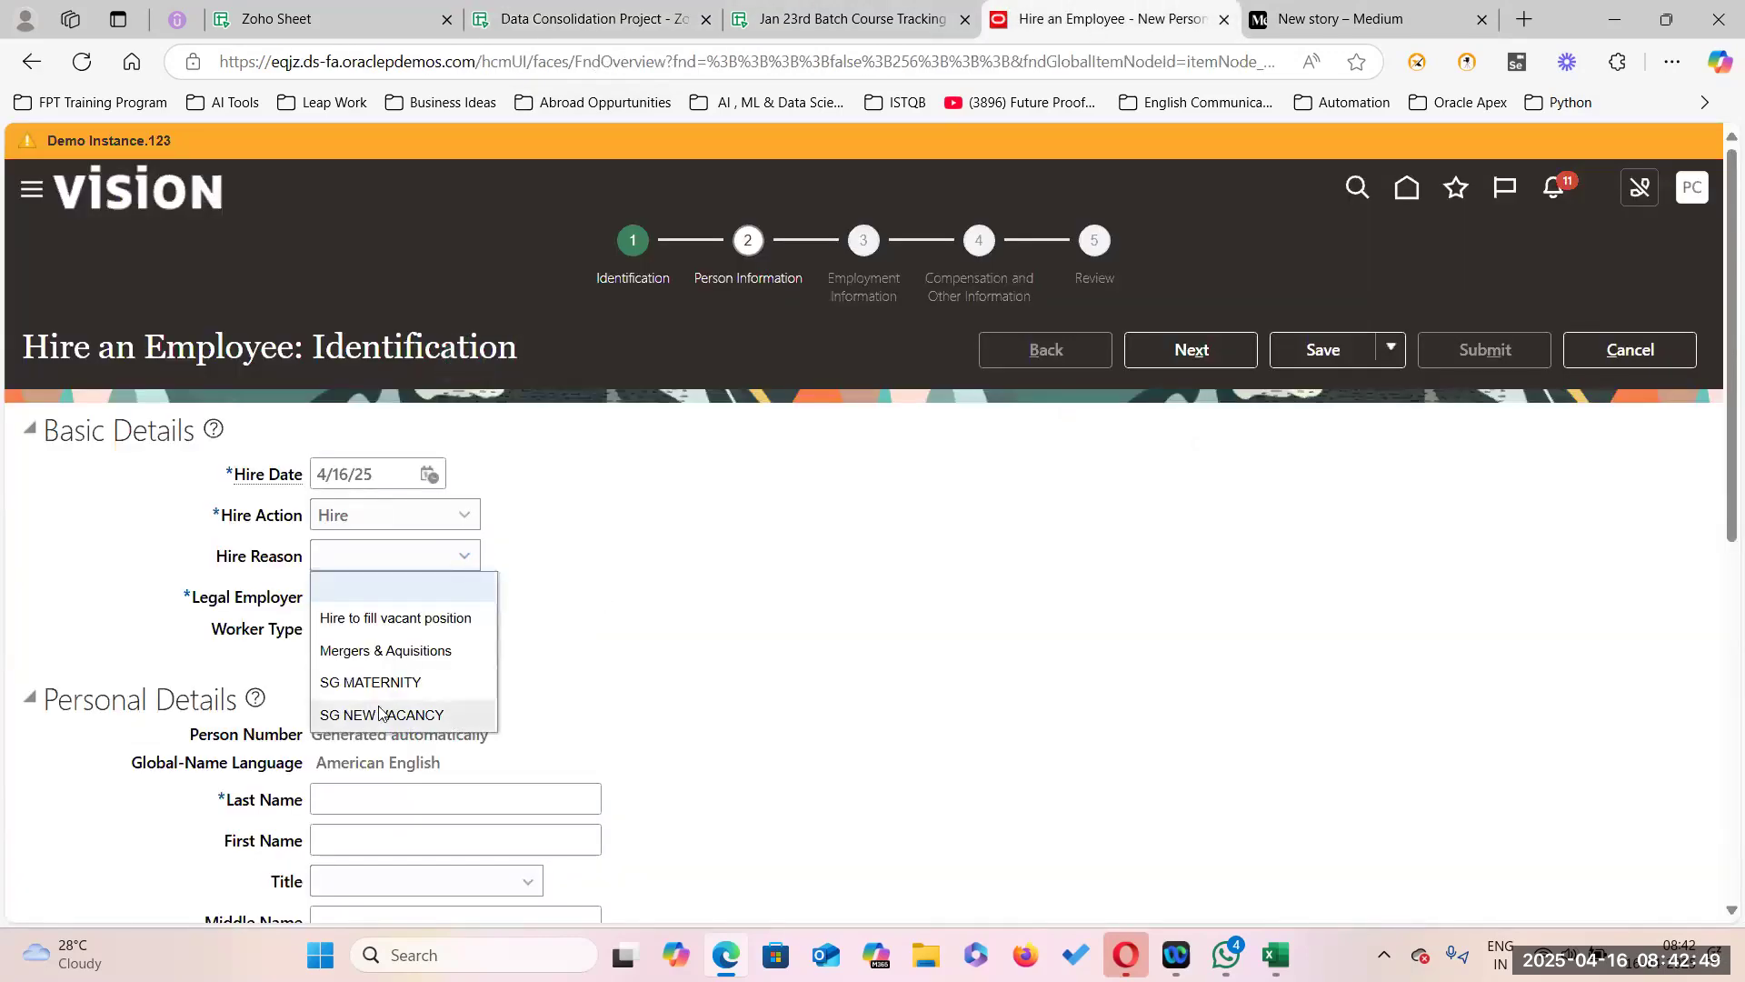
left_click(449, 623)
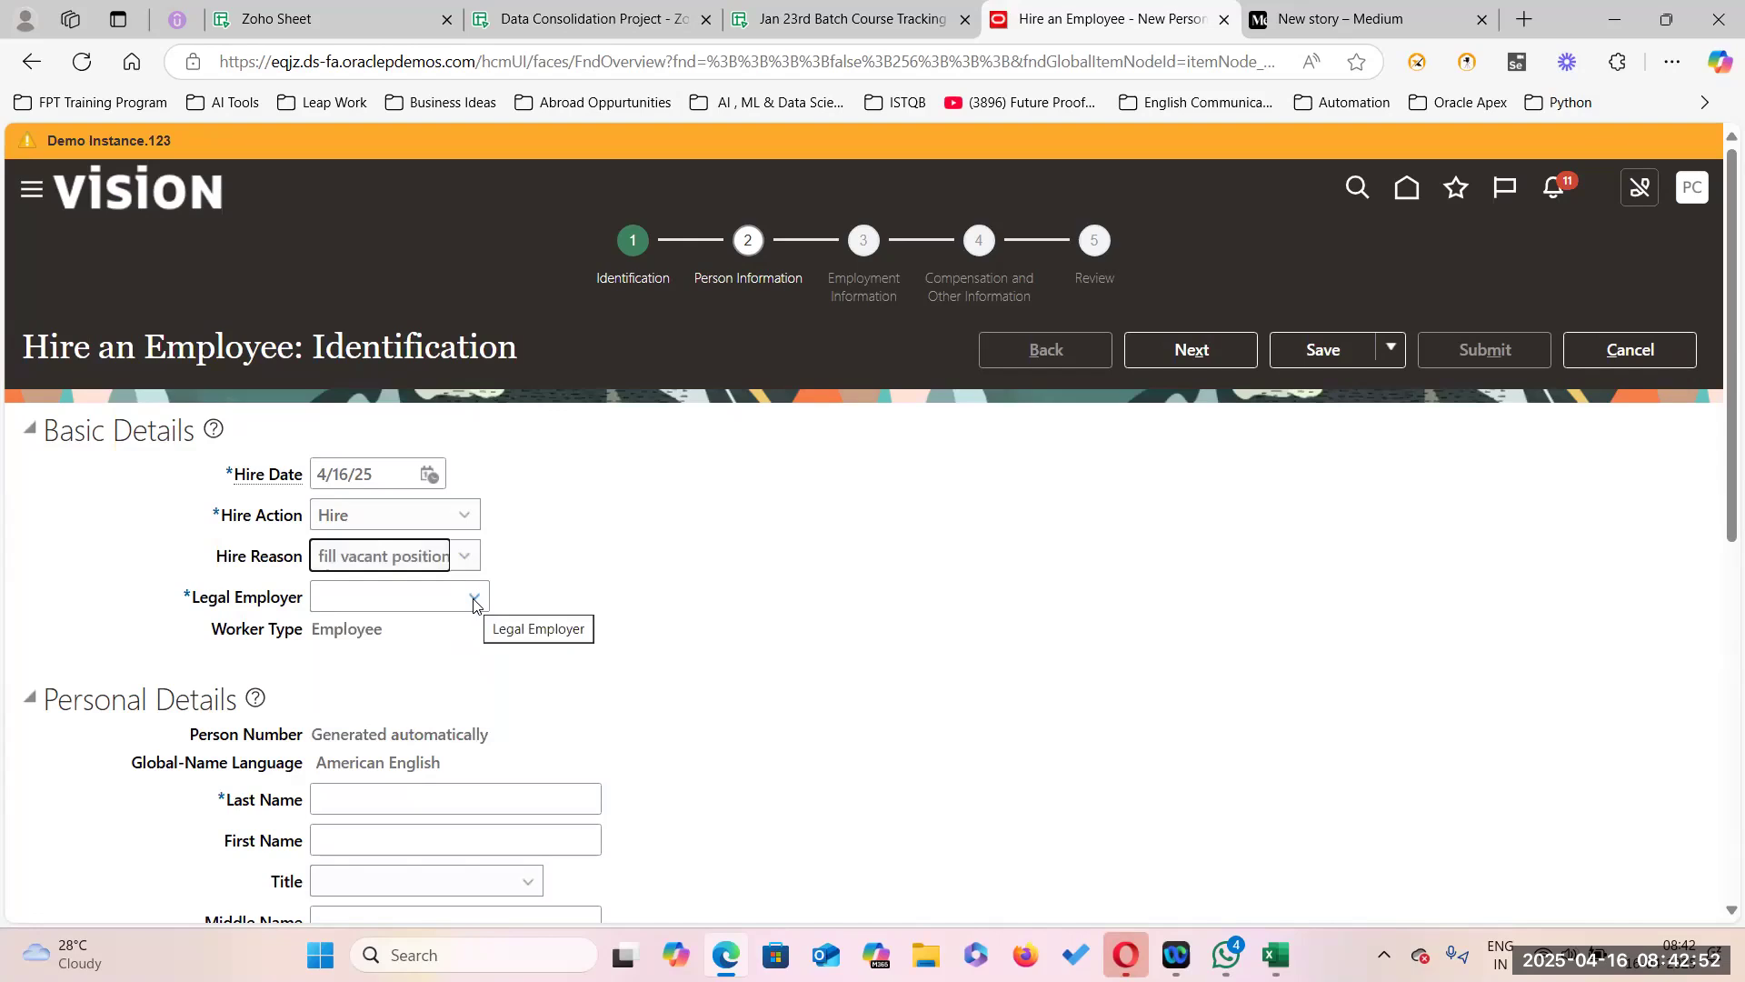
left_click(473, 599)
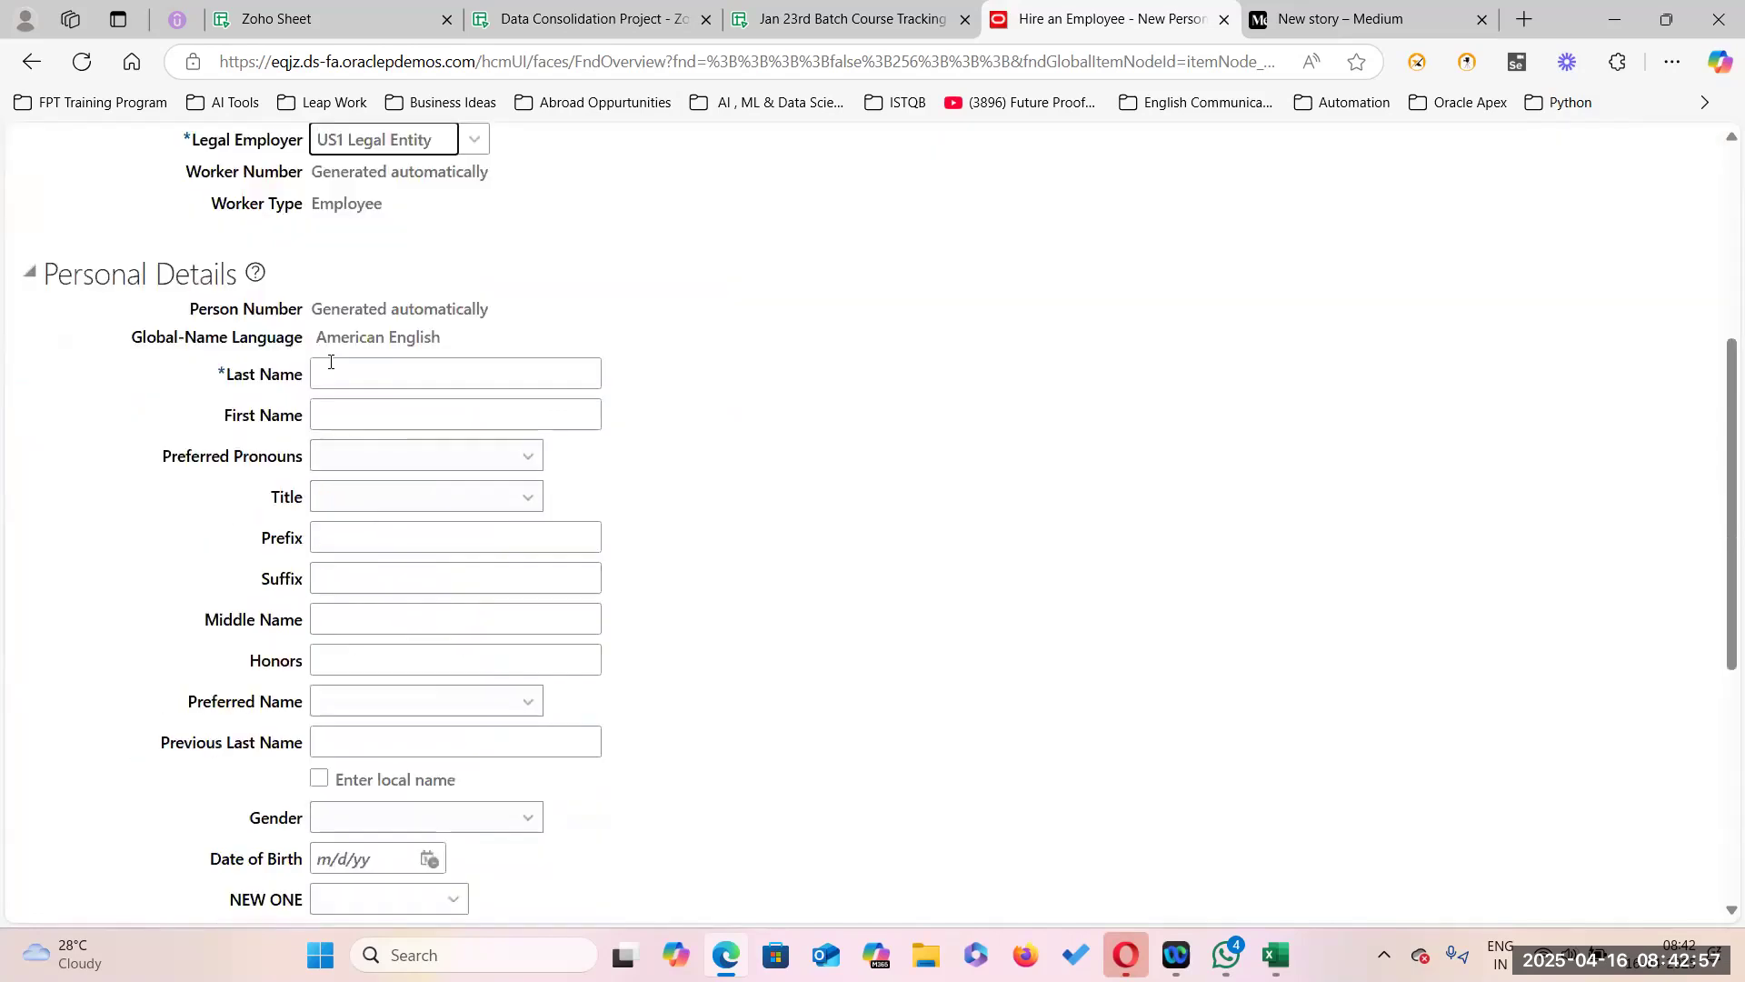
left_click(333, 368)
Enter the employee's last and first names and set the title to Mr.
key("Tab")
key("Tab")
key("Tab")
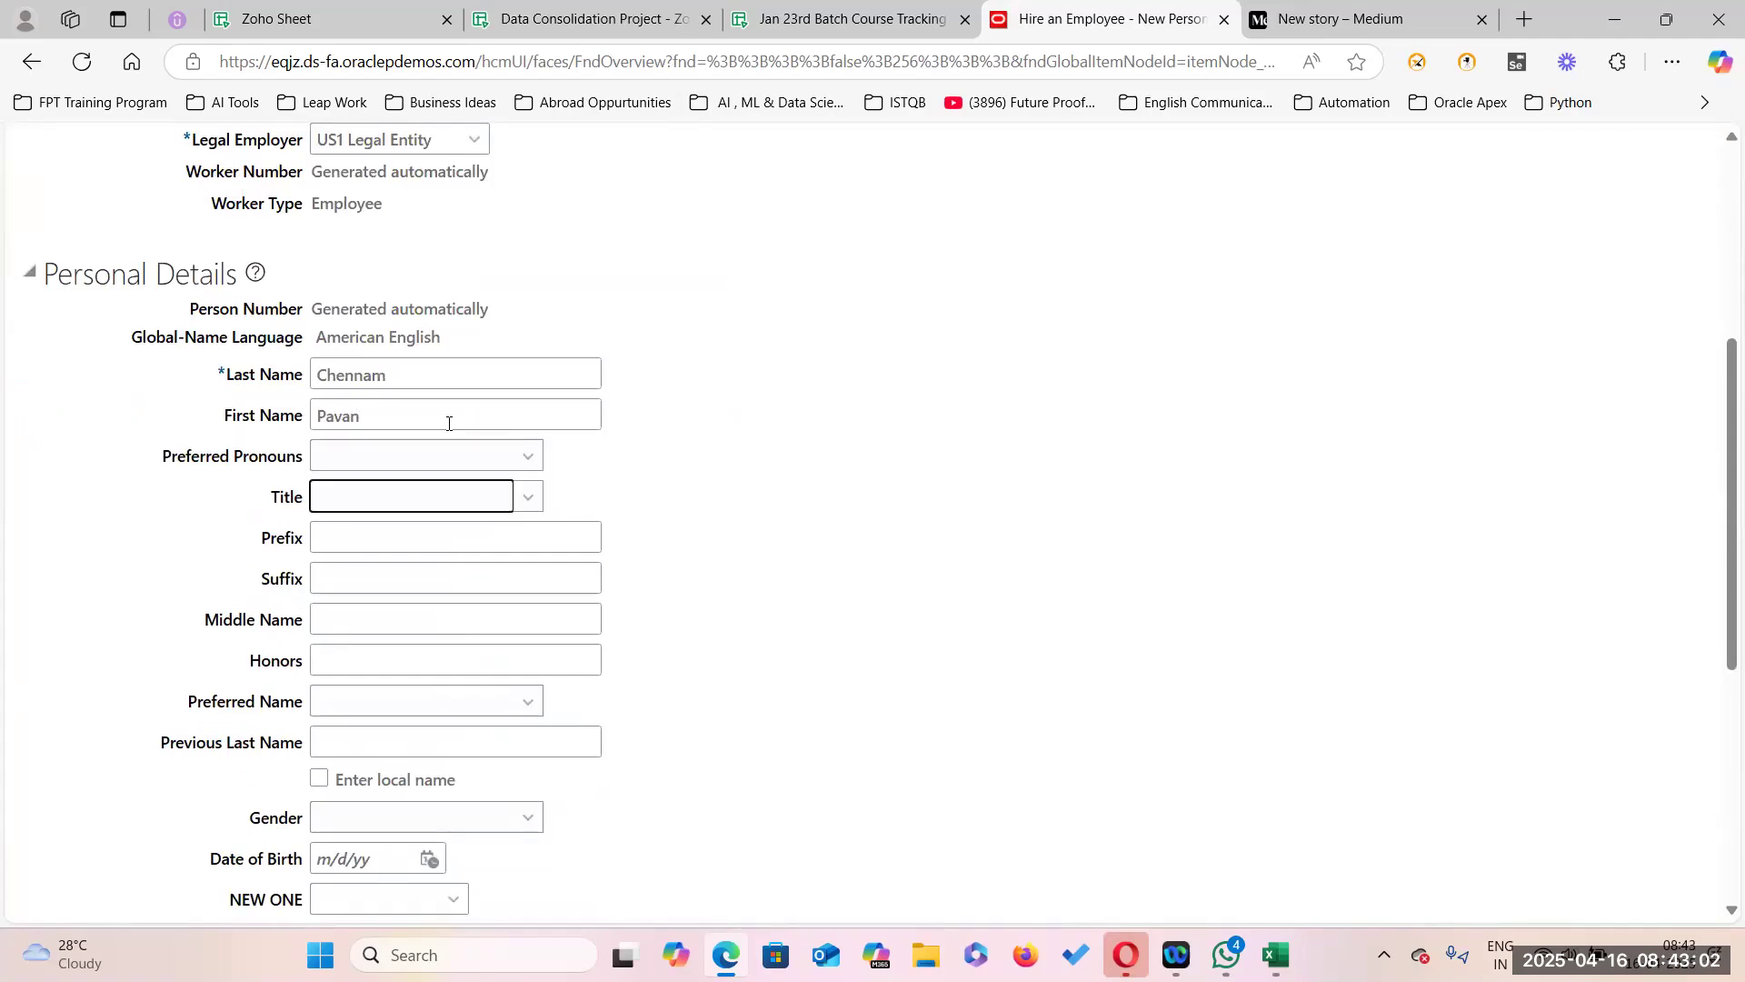
left_click(523, 500)
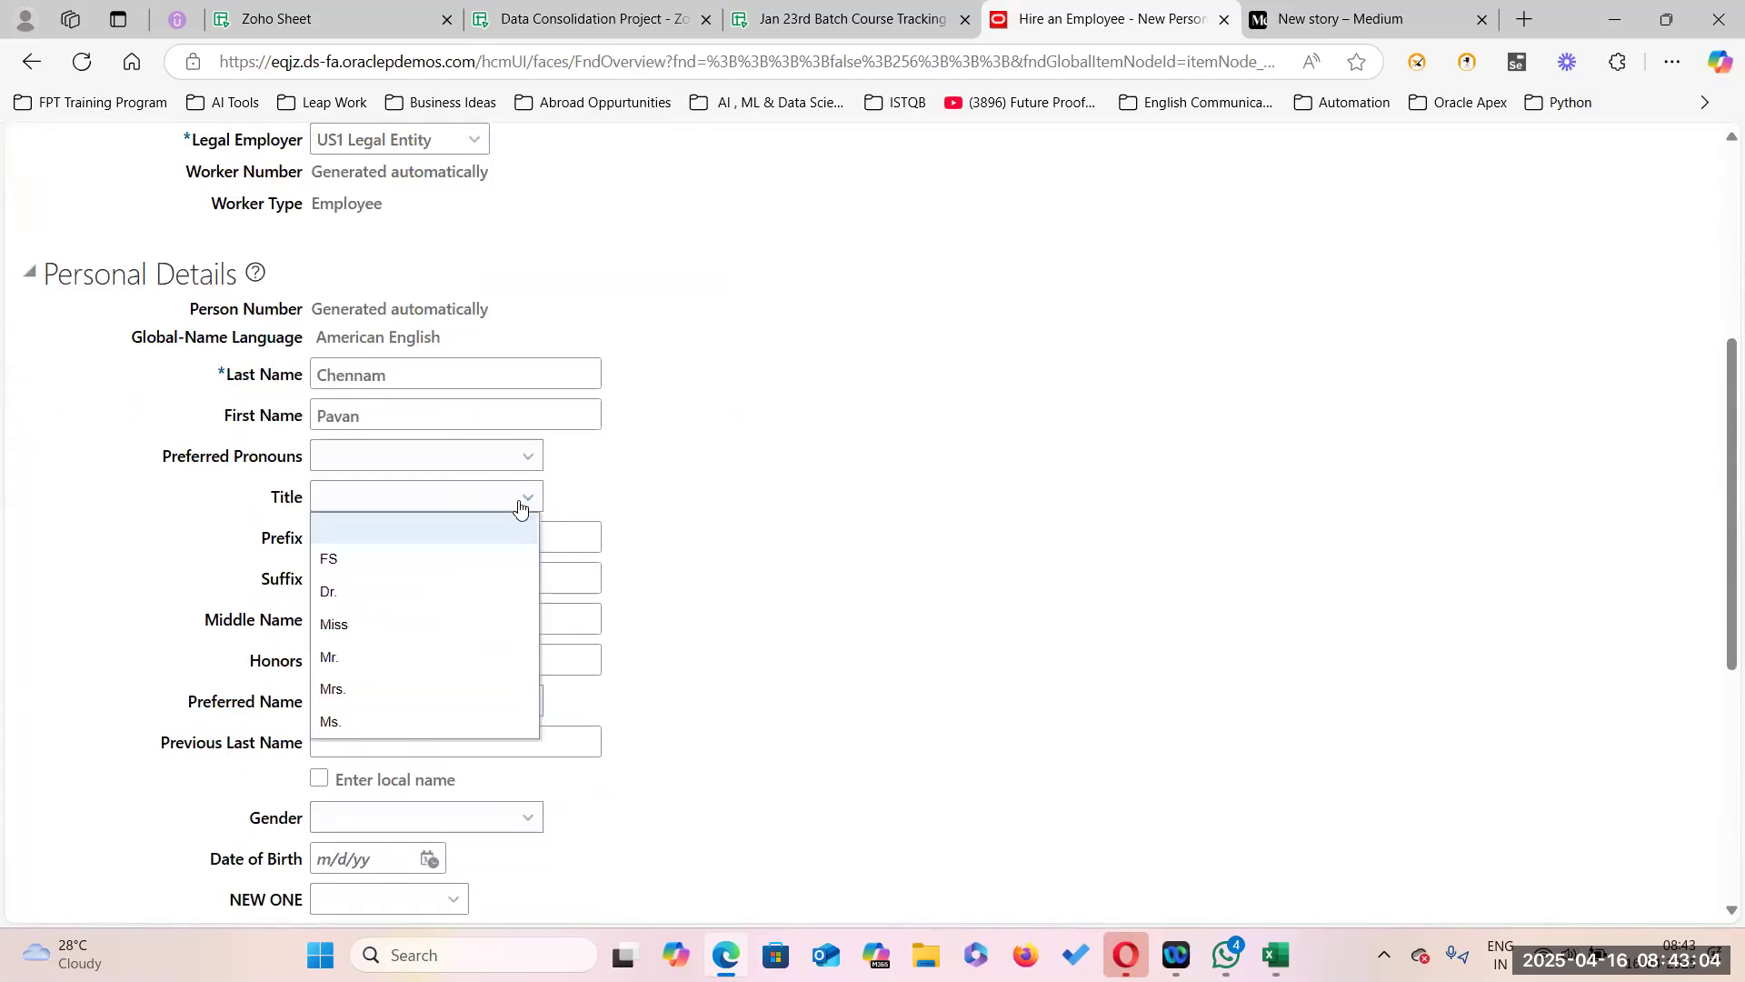
left_click(357, 658)
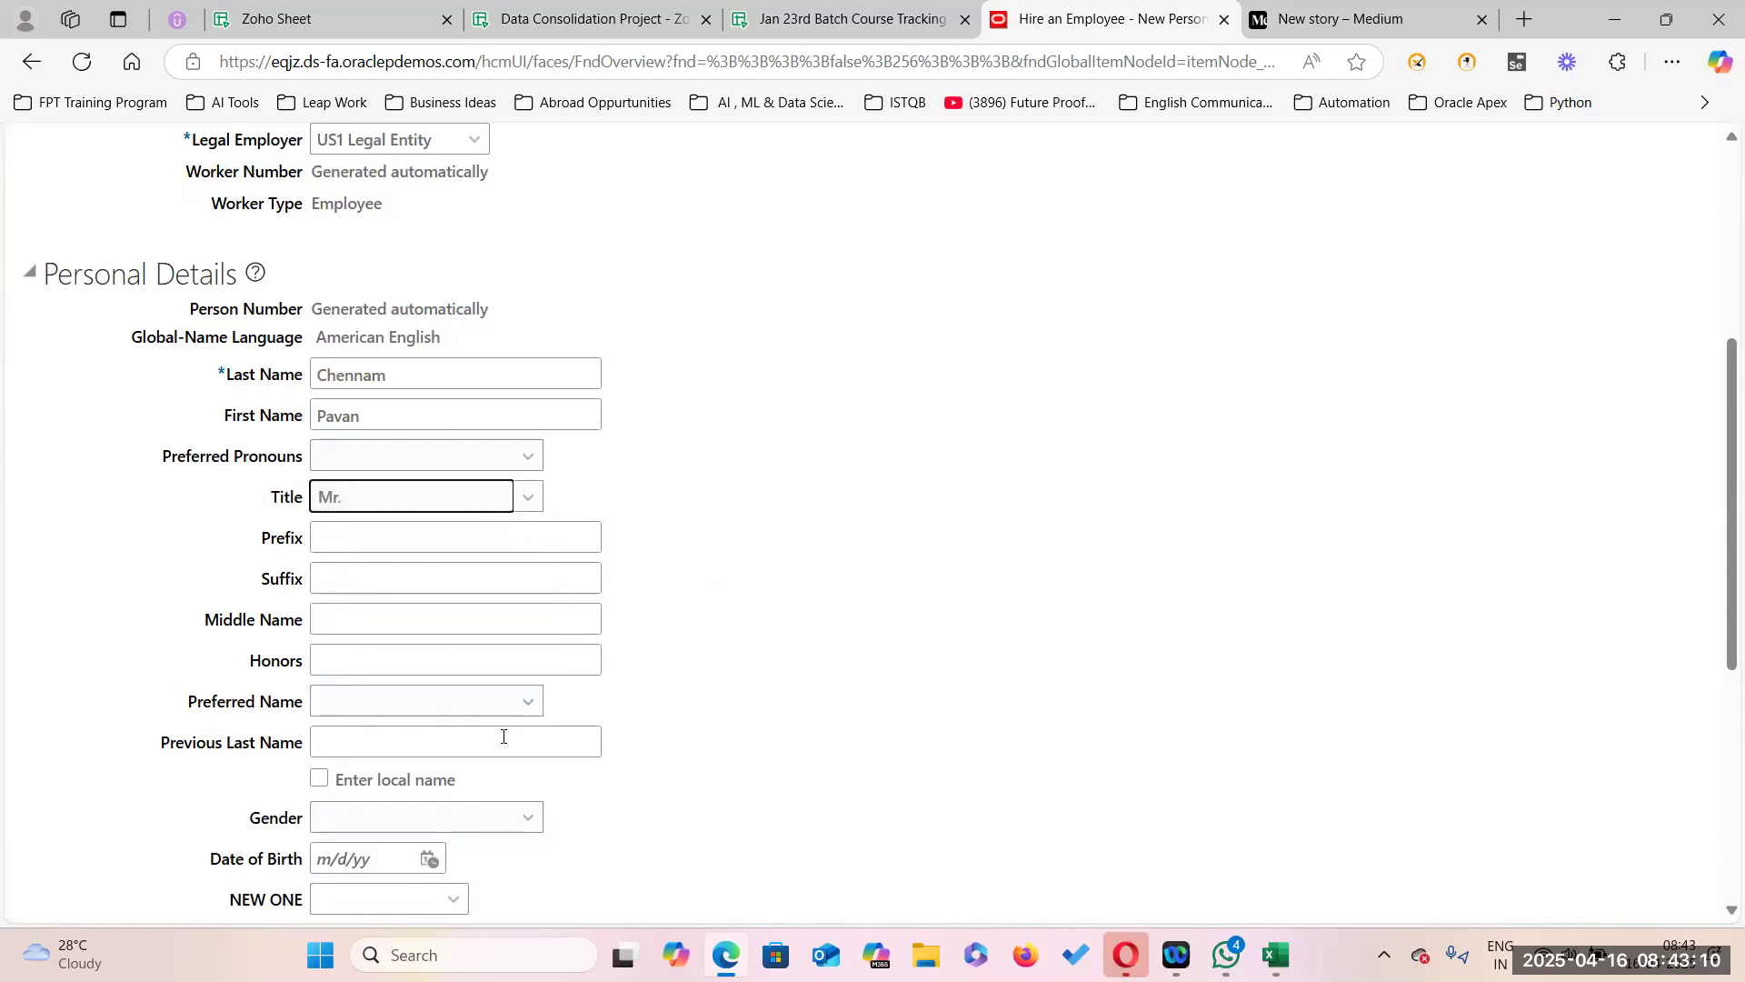
Set the gender to Male and enter the date of birth.
scroll(503, 736, "down", 3)
left_click(524, 595)
left_click(370, 684)
left_click(360, 633)
type("9/9/1985")
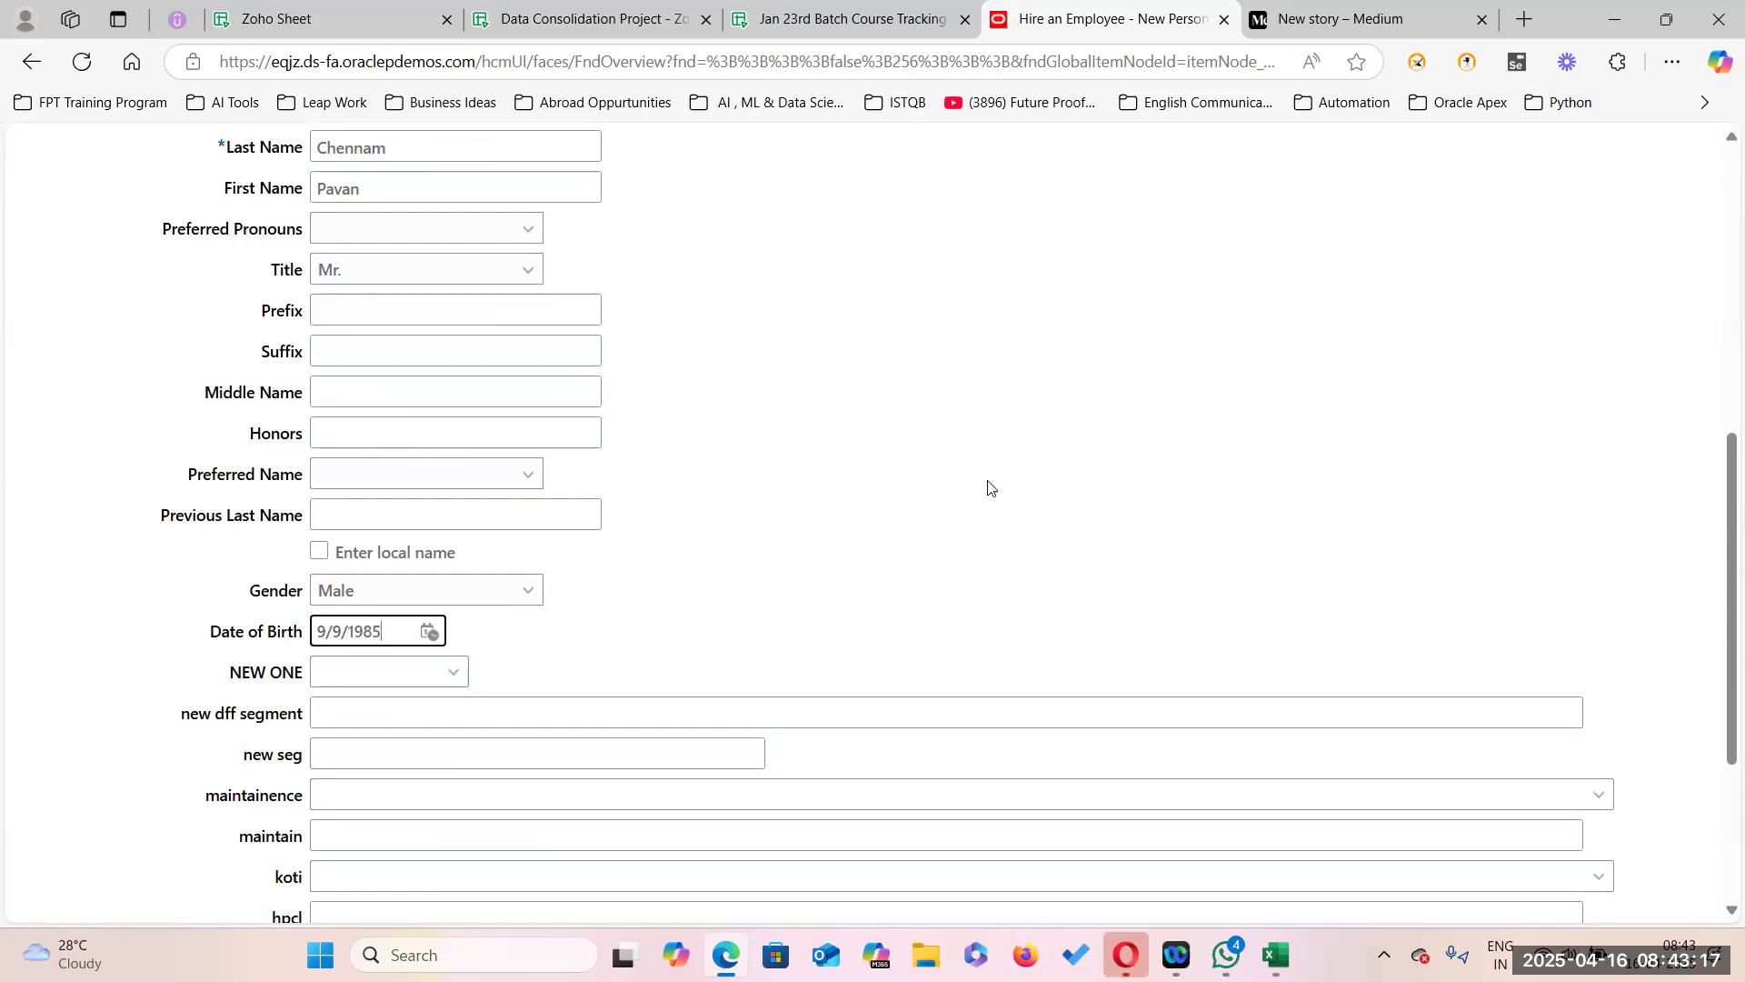
left_click(873, 564)
Add a Social Security Number national identifier and enter the ID number.
scroll(846, 627, "down", 3)
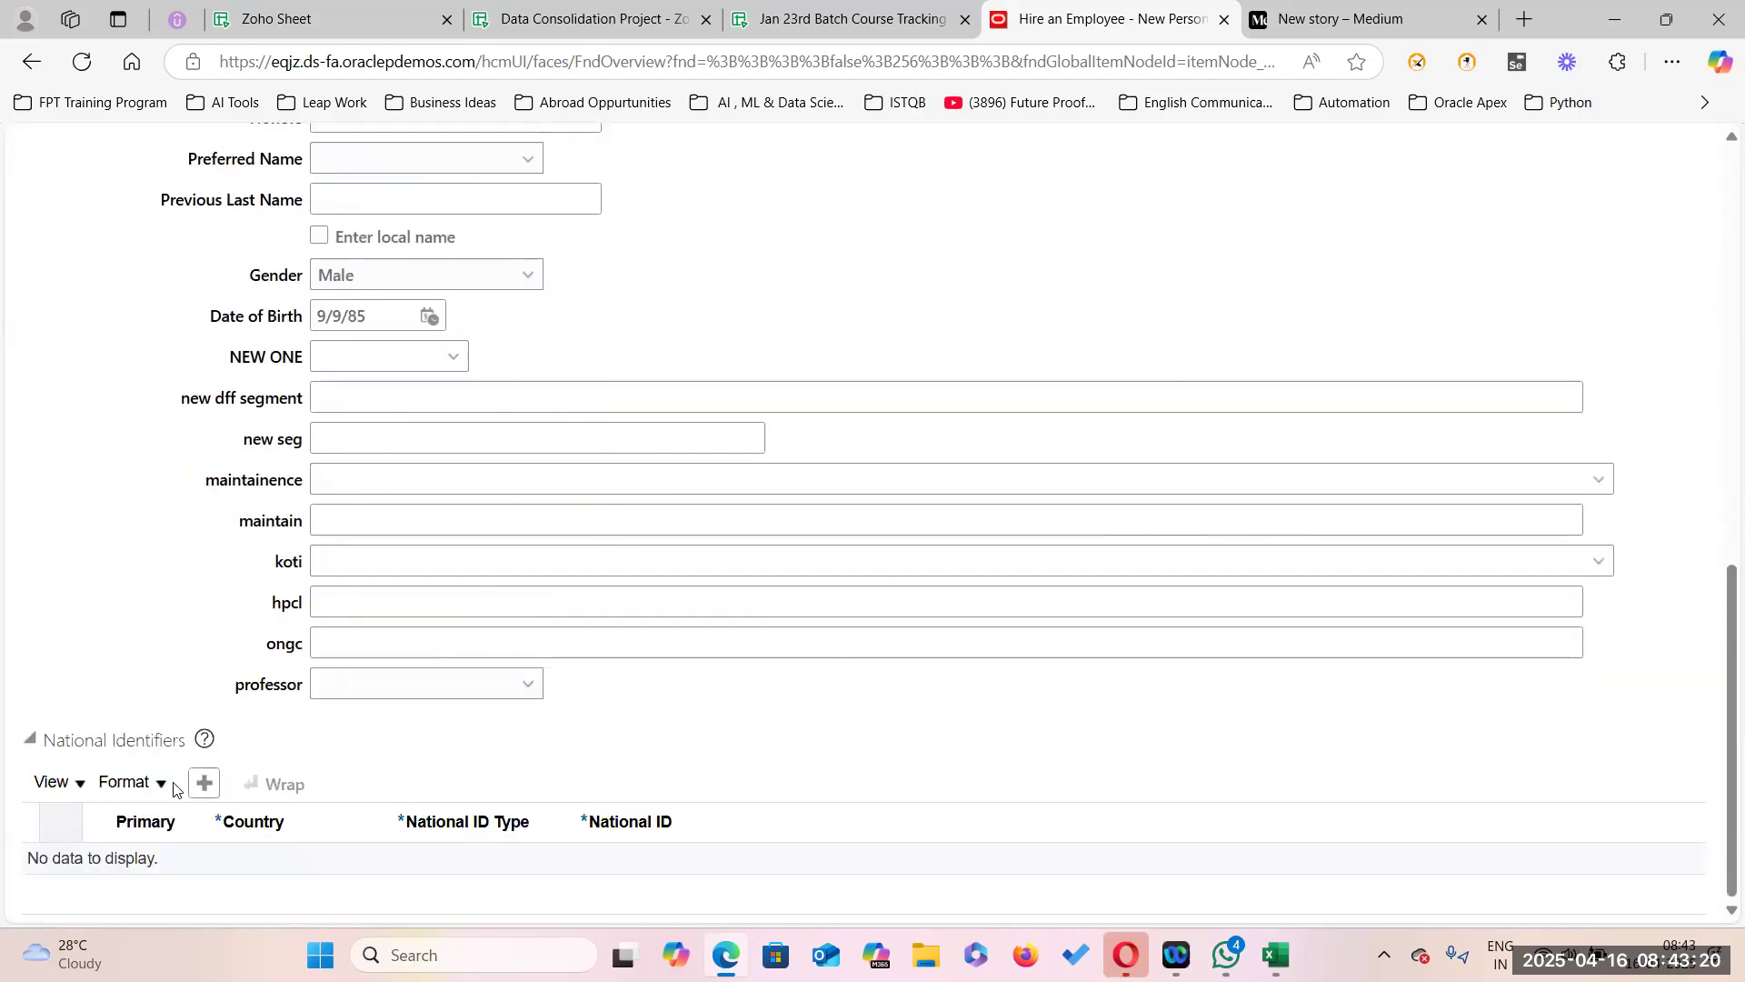
left_click(205, 783)
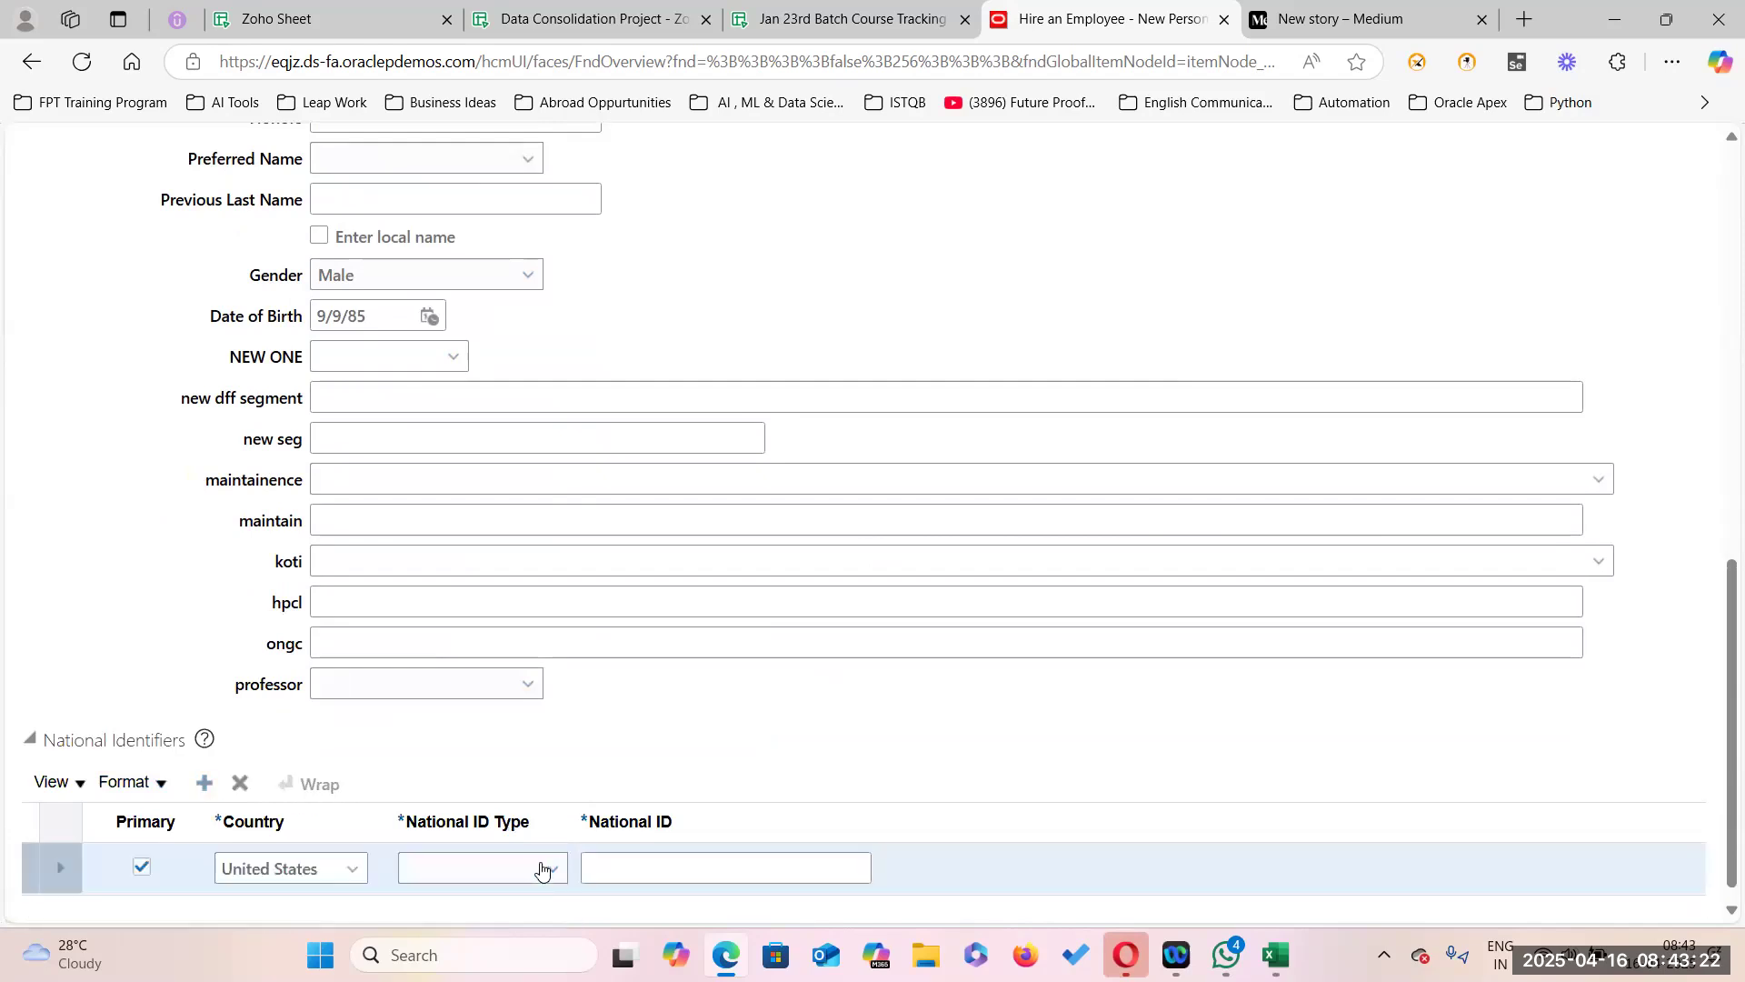
left_click(538, 866)
left_click(484, 796)
left_click(611, 868)
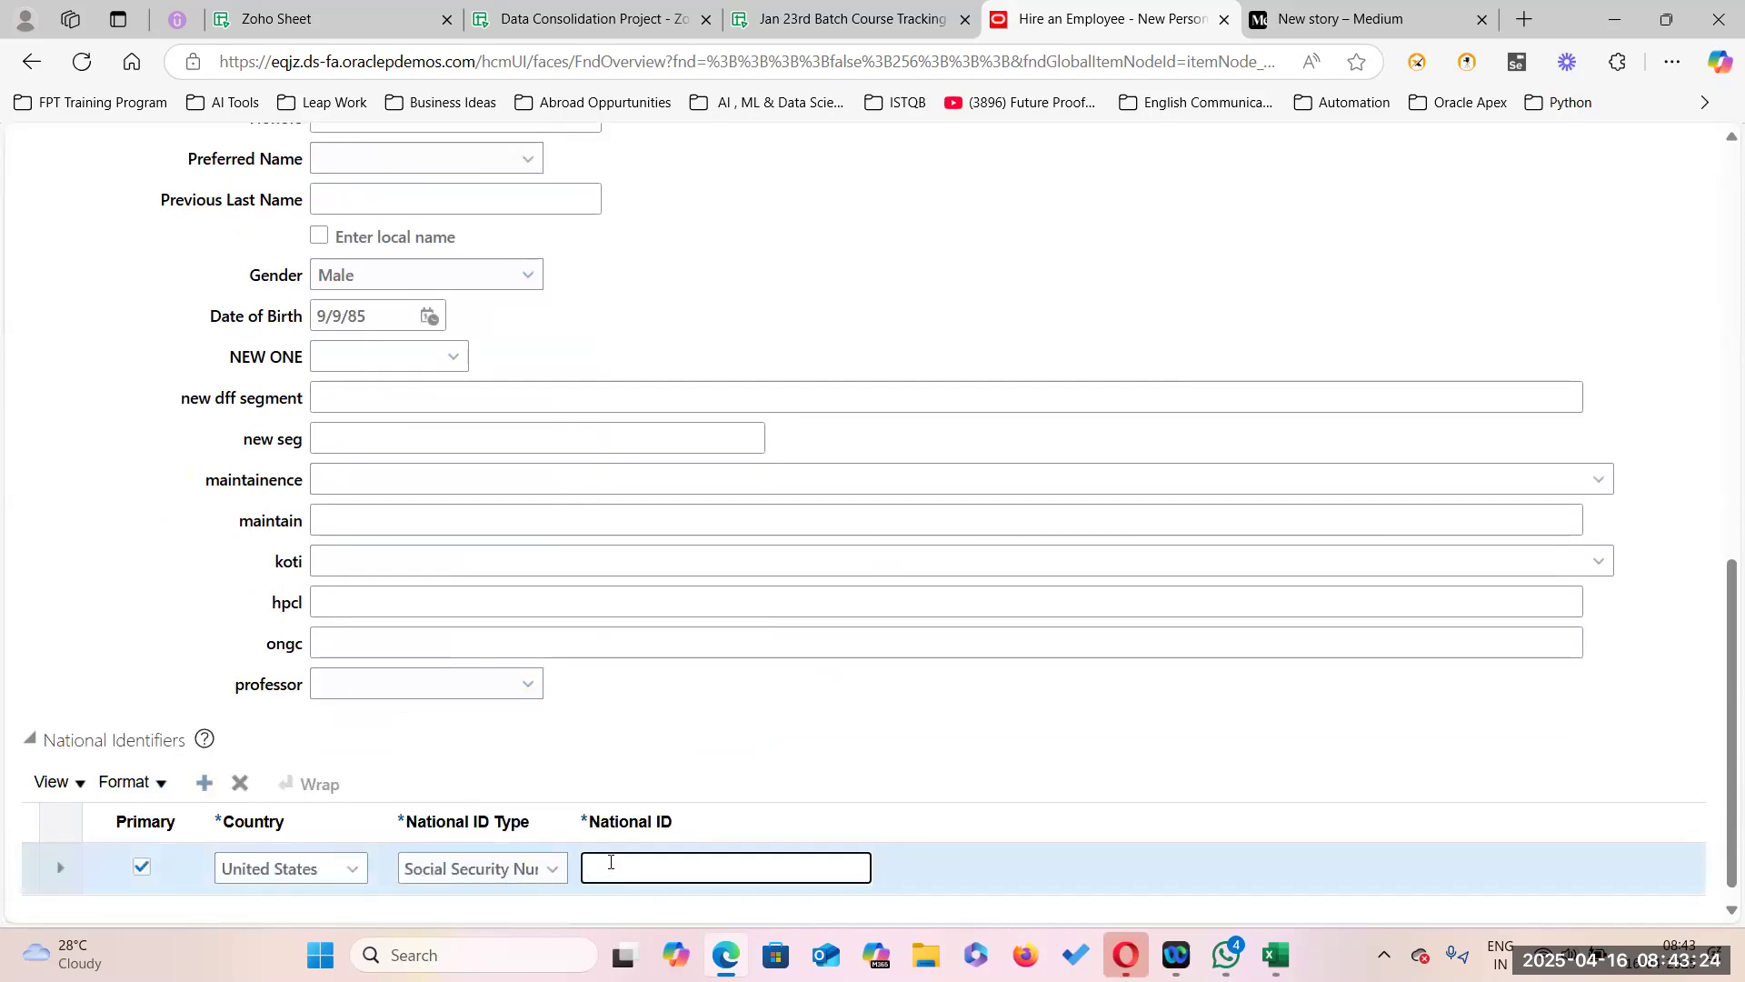
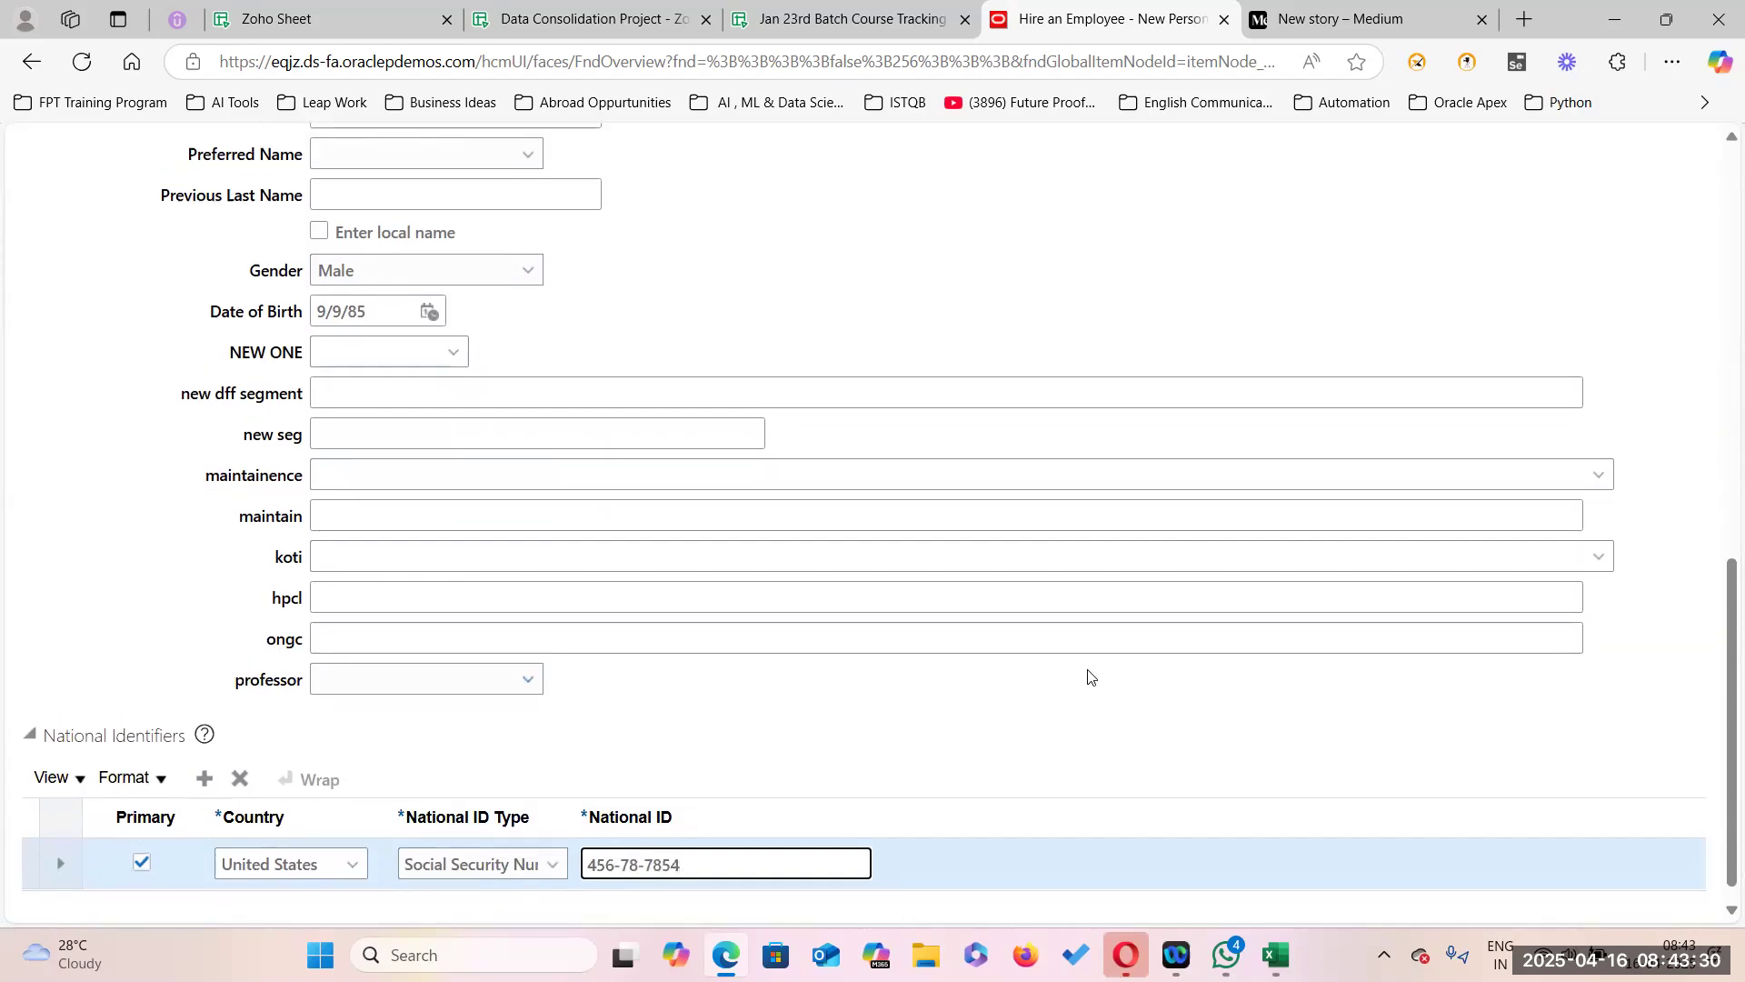
scroll(1091, 678, "up", 15)
Advance to Person Information and enter the home address's first line.
left_click(1198, 356)
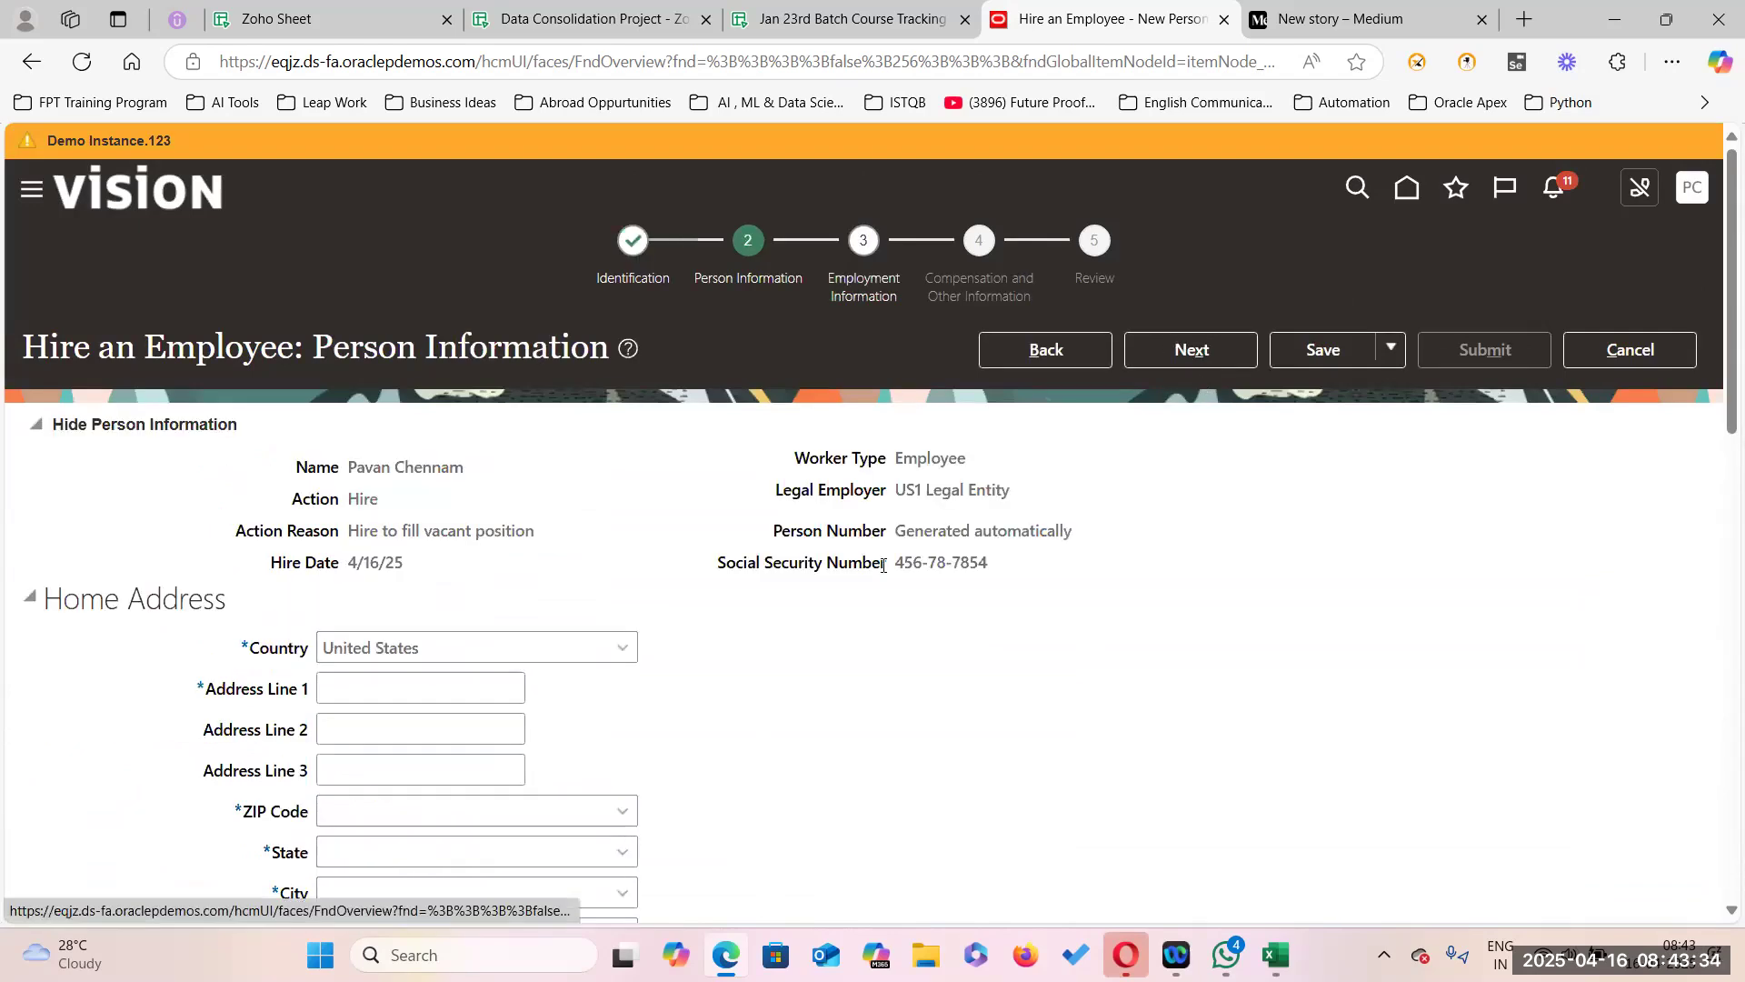
scroll(344, 321, "down", 5)
left_click(365, 230)
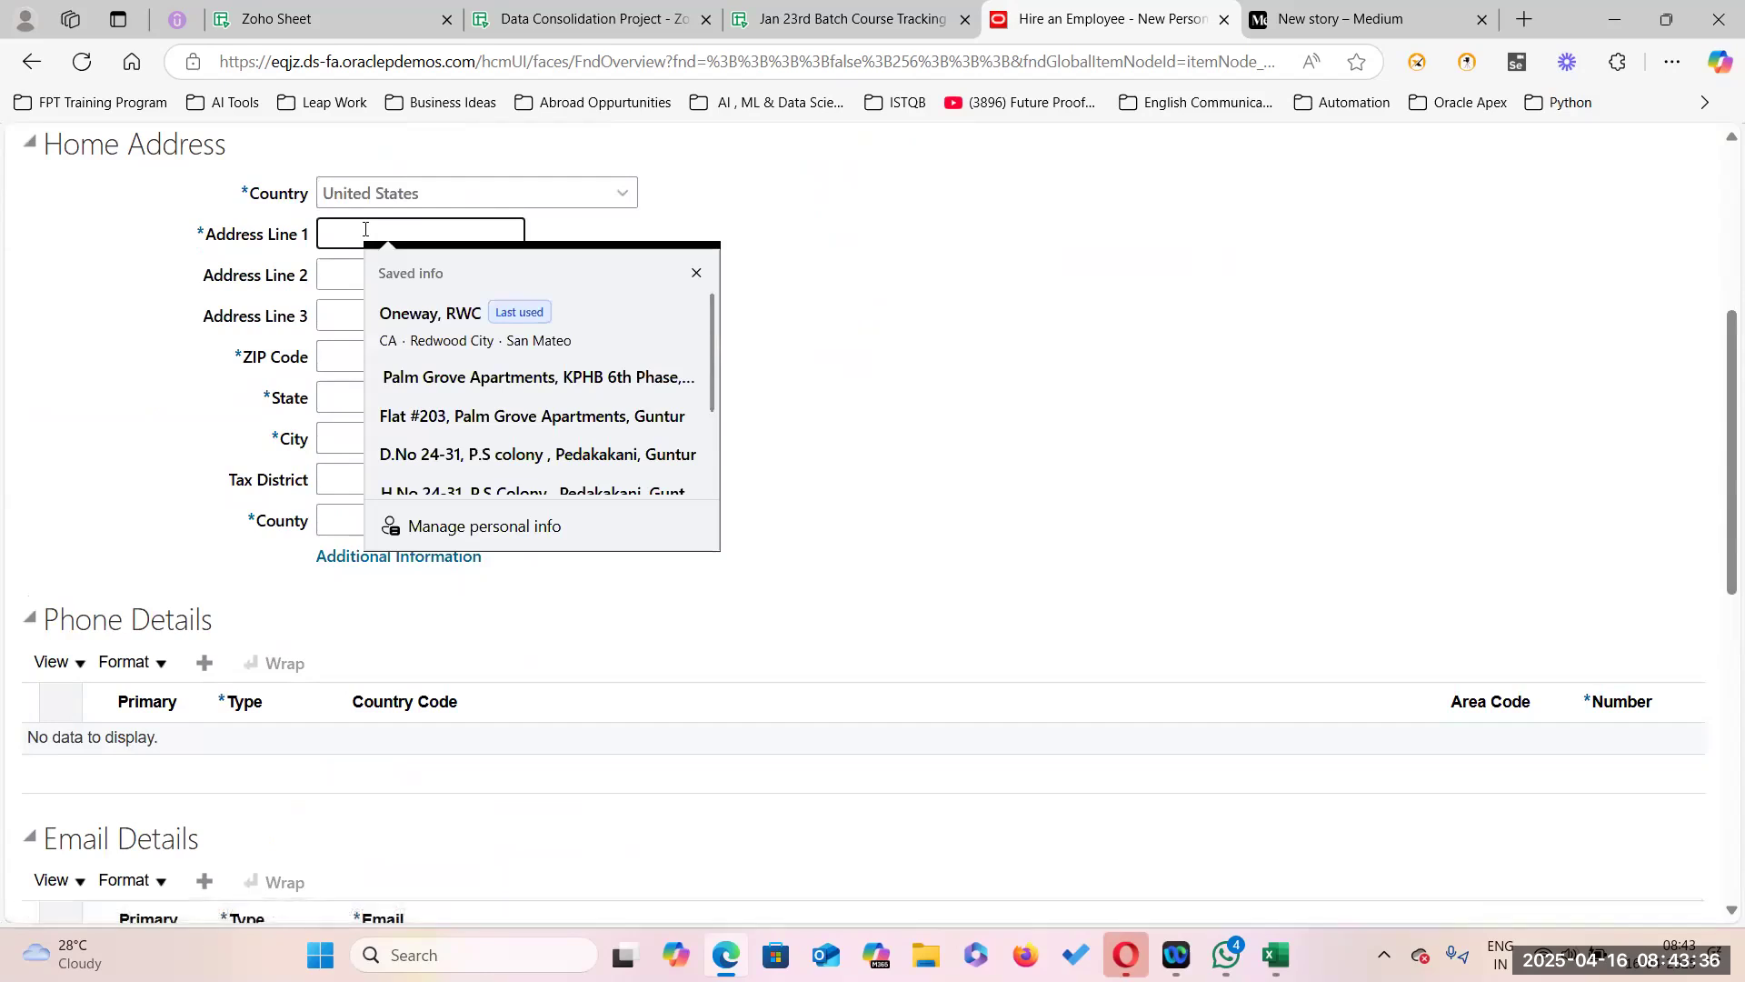
type("One")
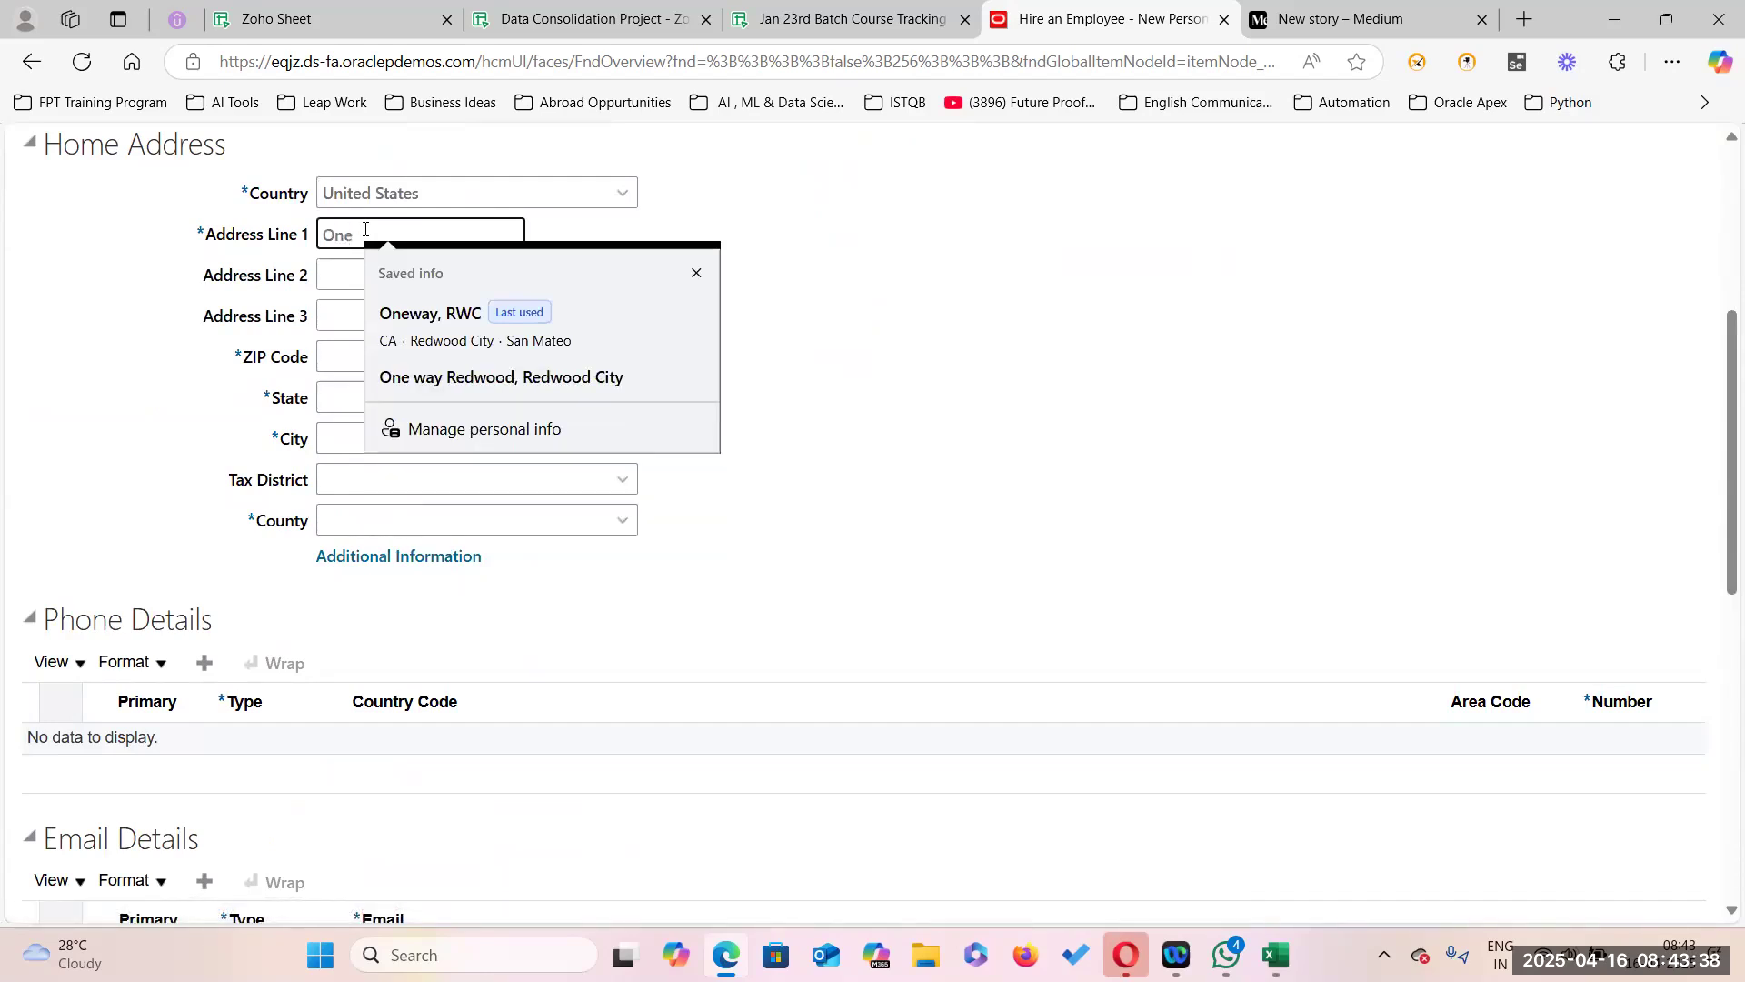
type("way,RWC")
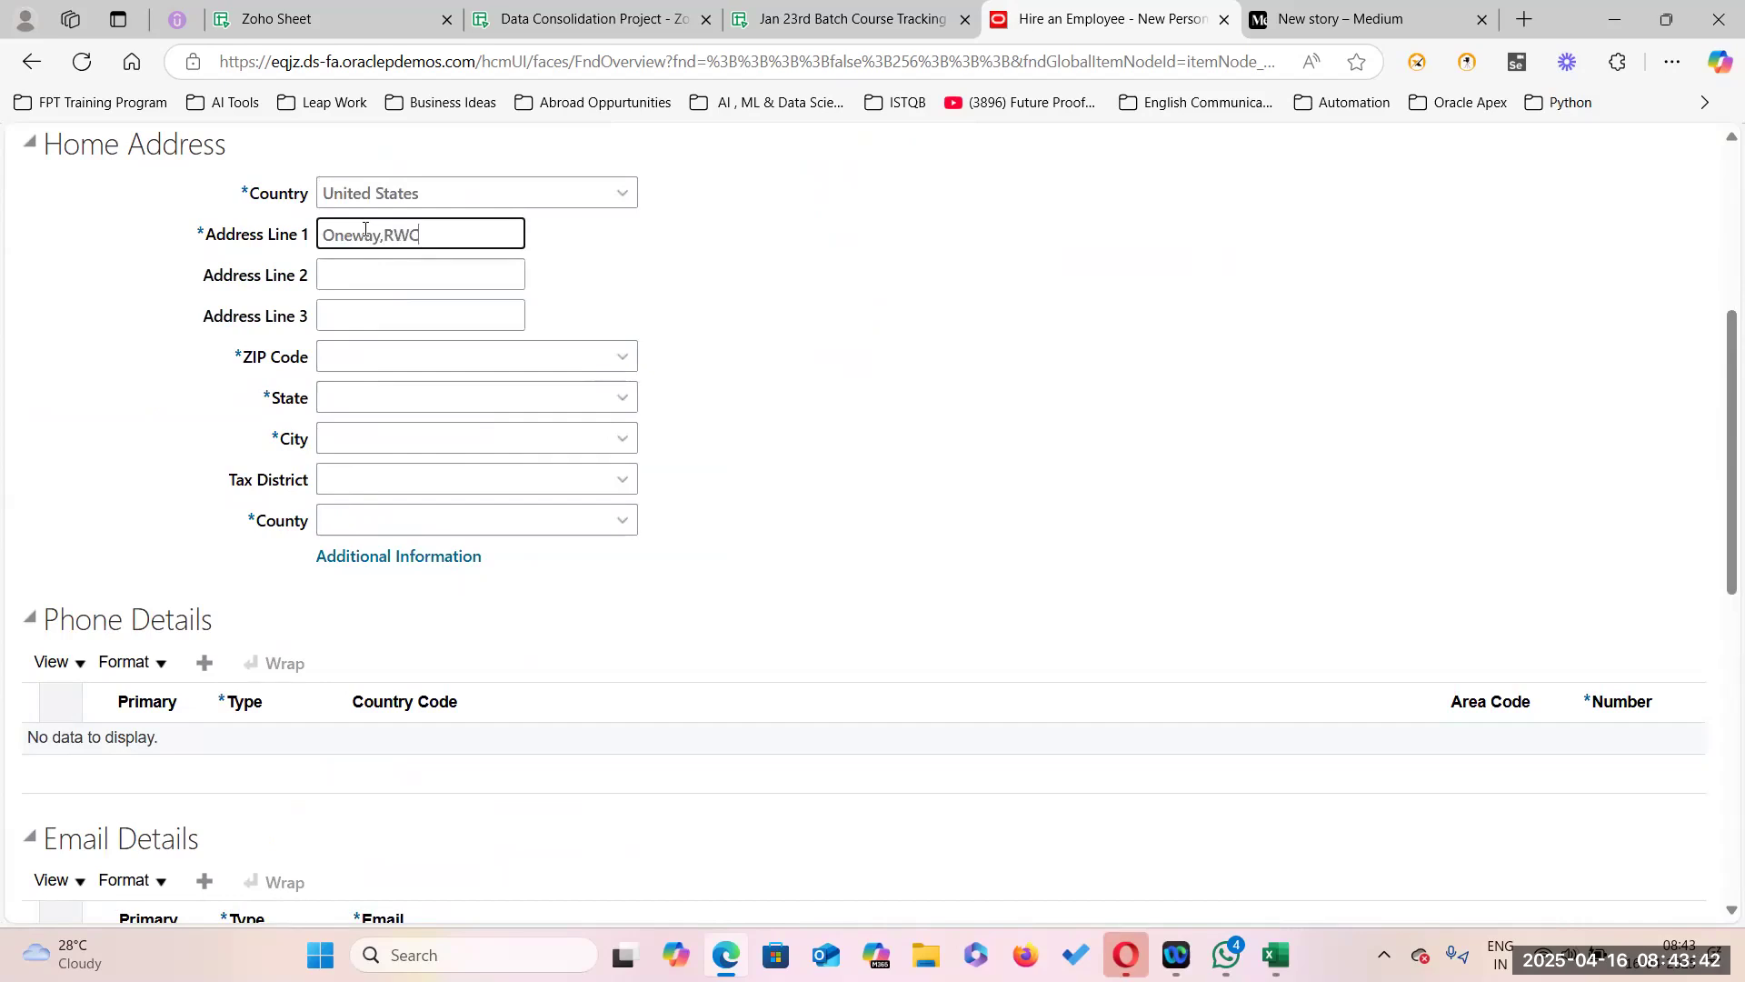
Look up and select the home ZIP code via ZIP Code Search, then continue to Employment Information.
left_click(621, 356)
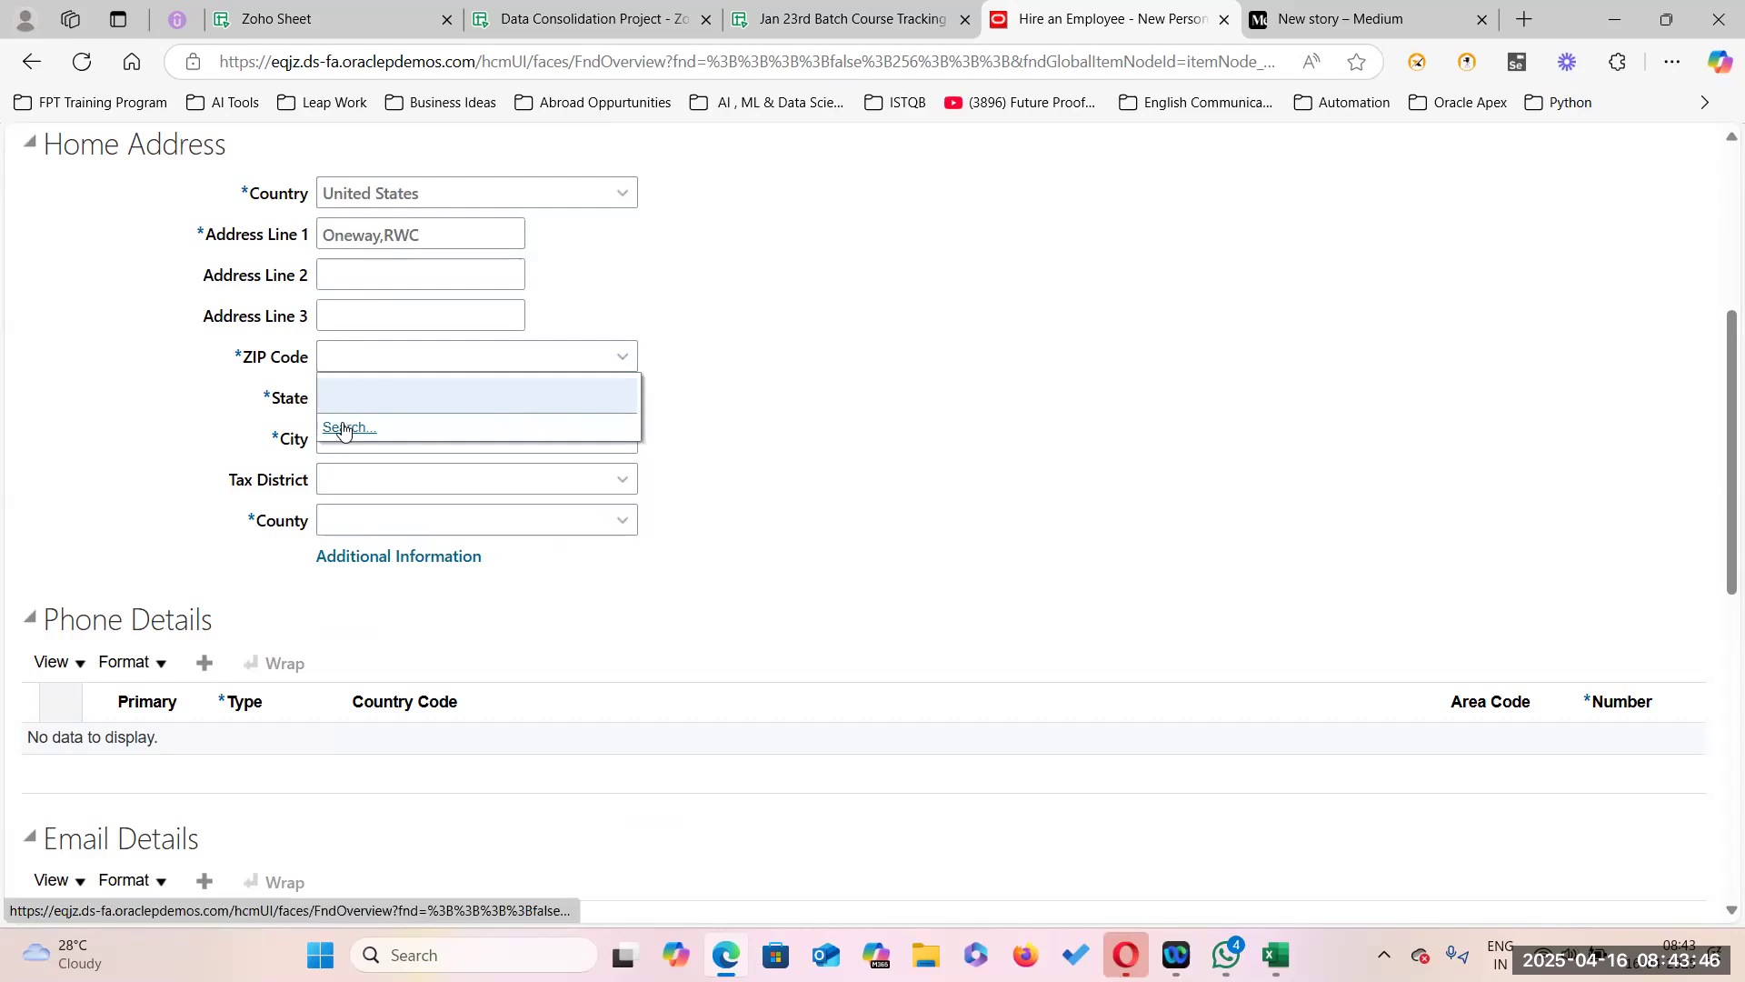
left_click(347, 429)
left_click(372, 470)
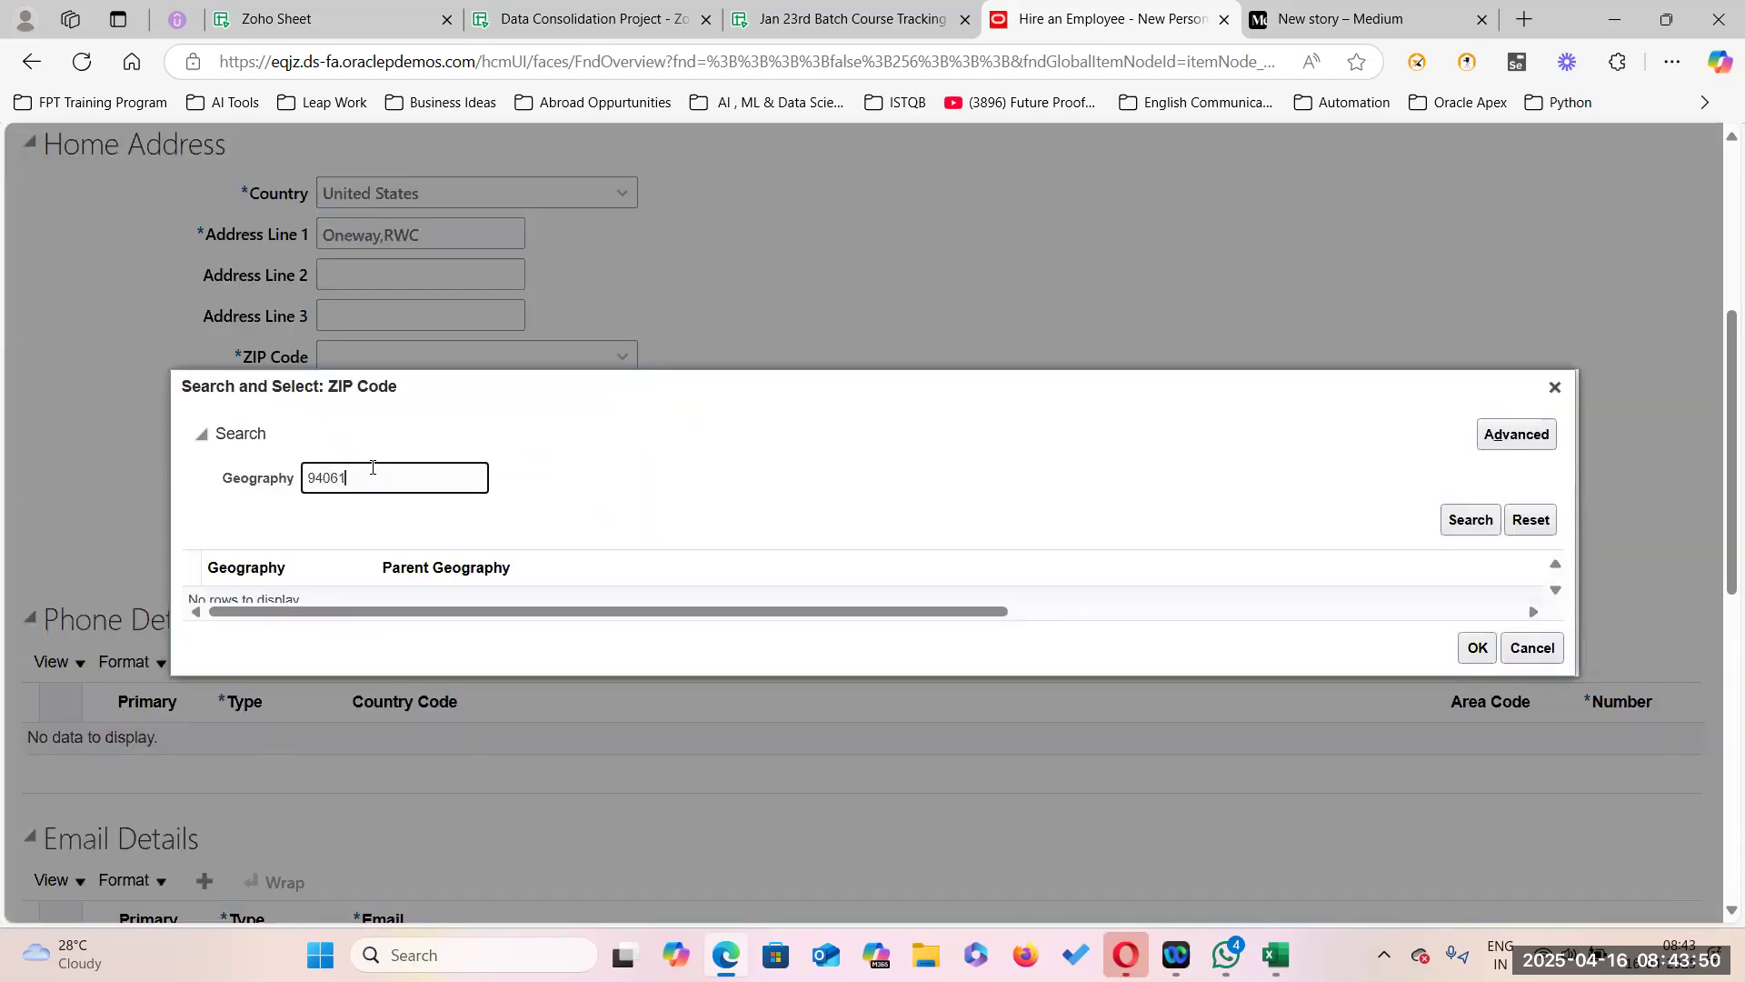
left_click(1477, 647)
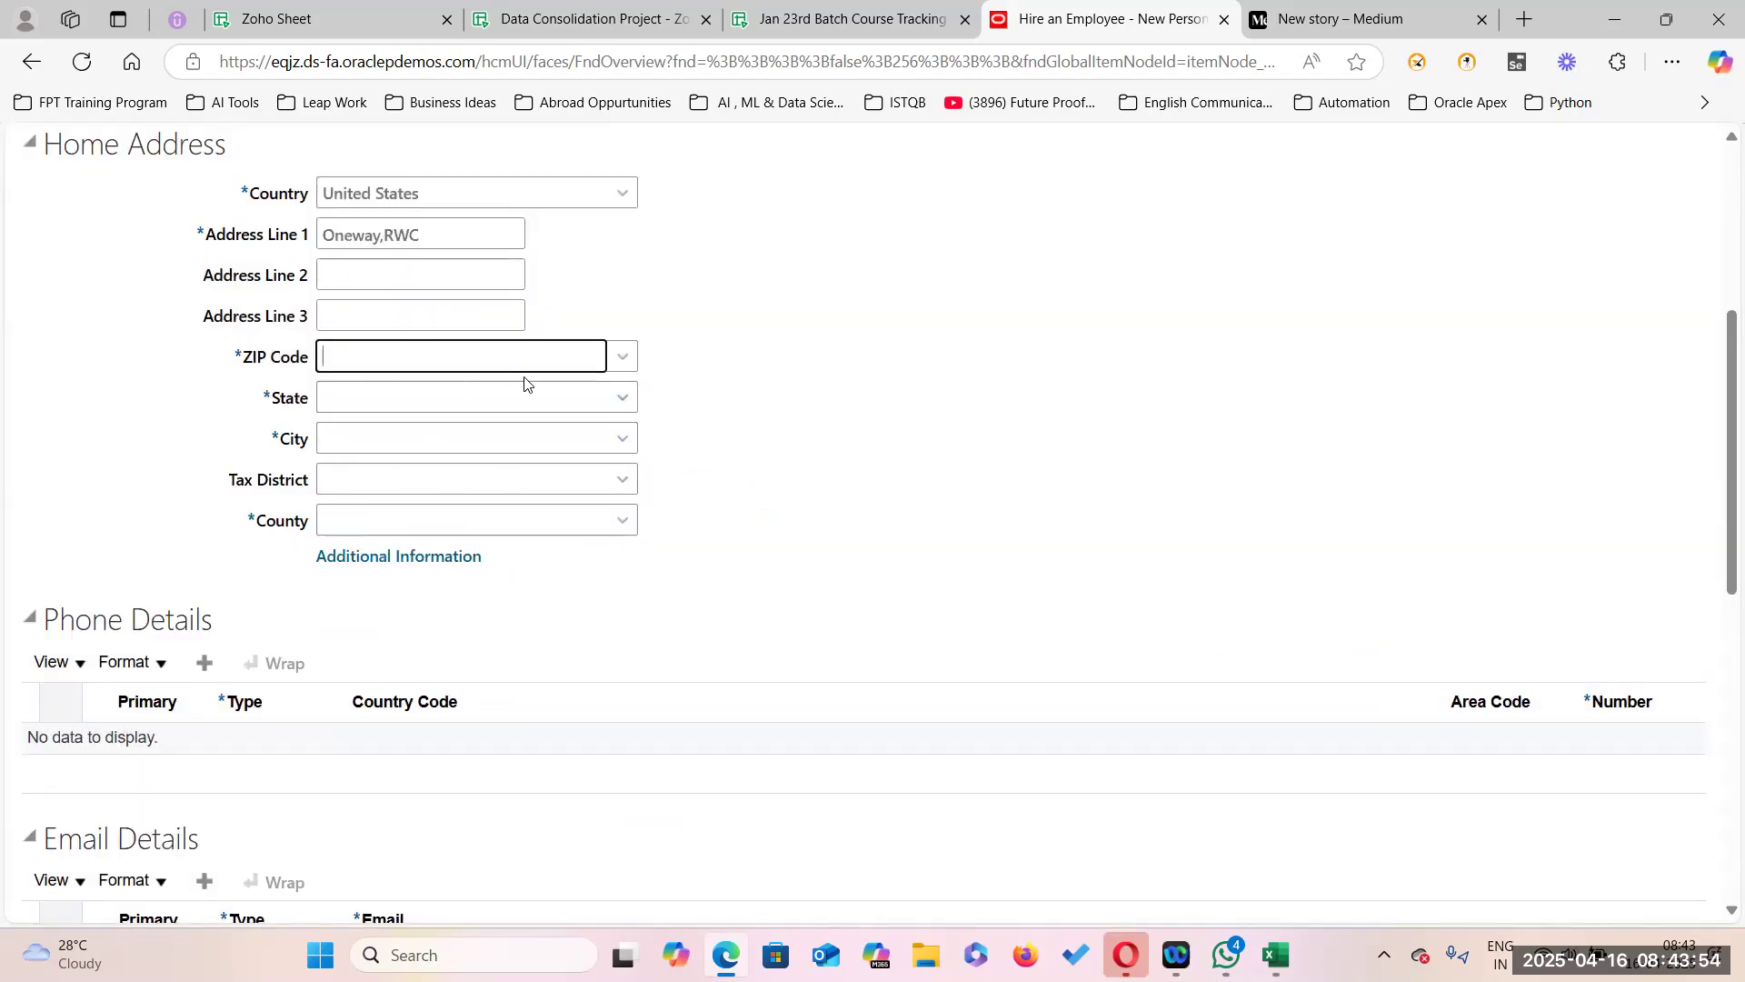
left_click(623, 357)
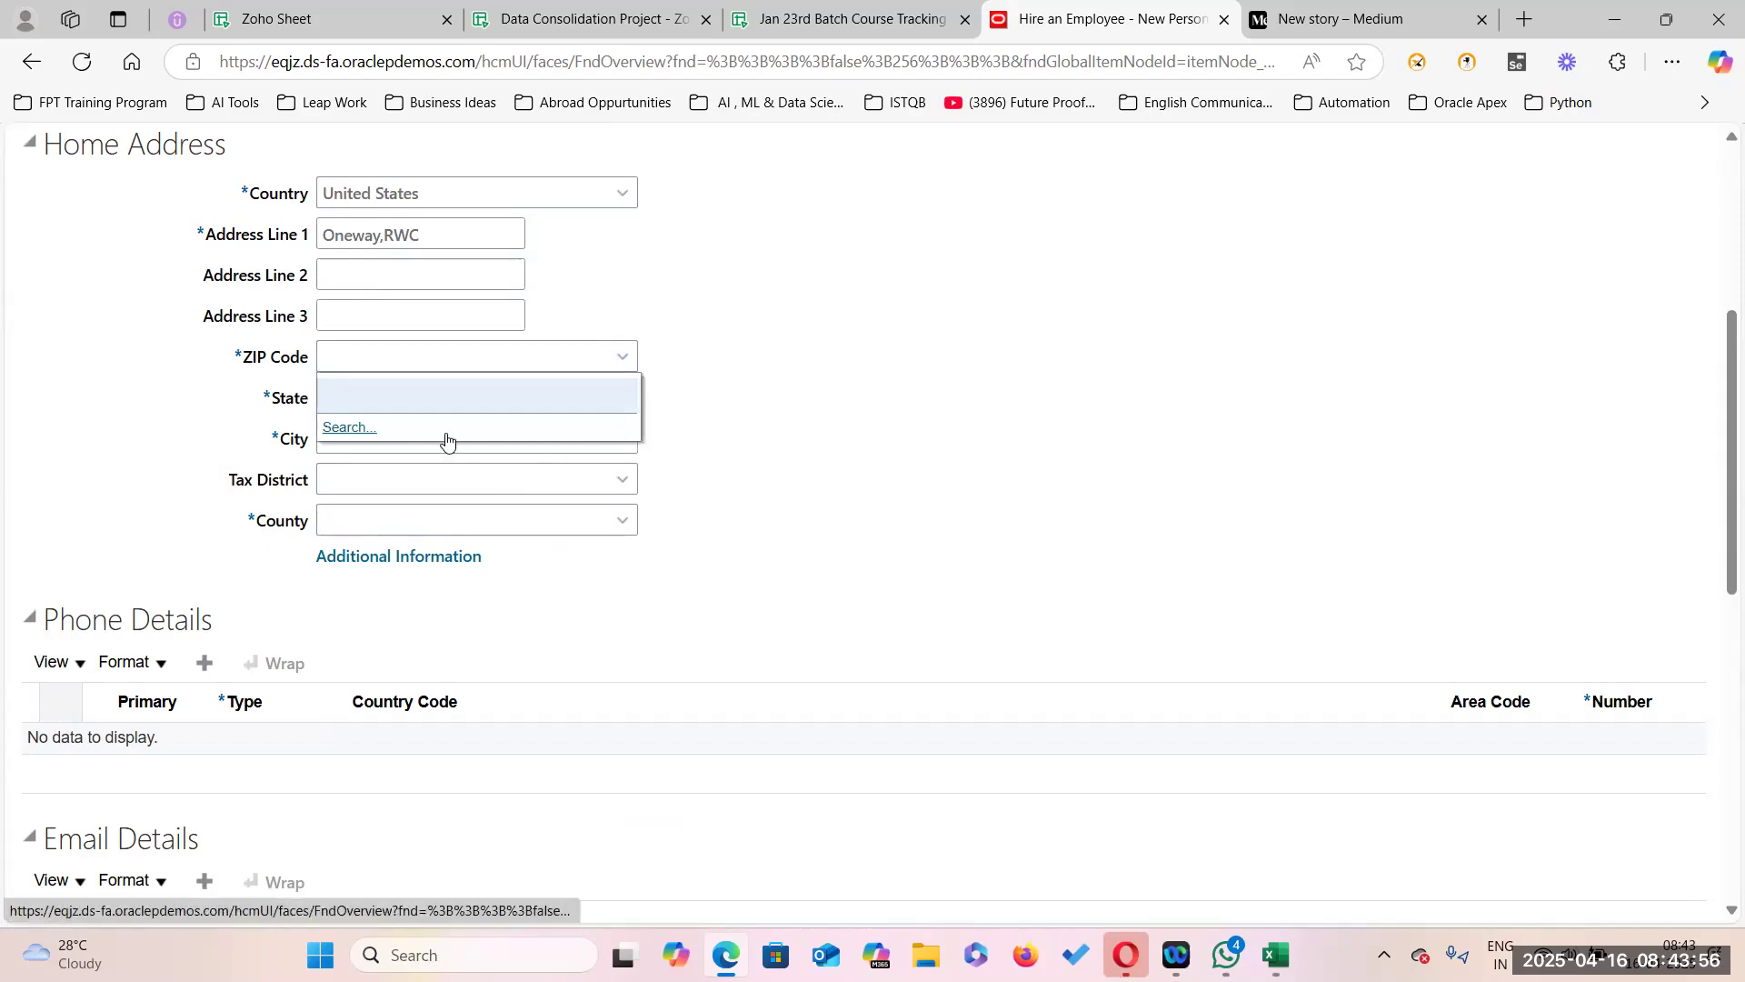
left_click(350, 429)
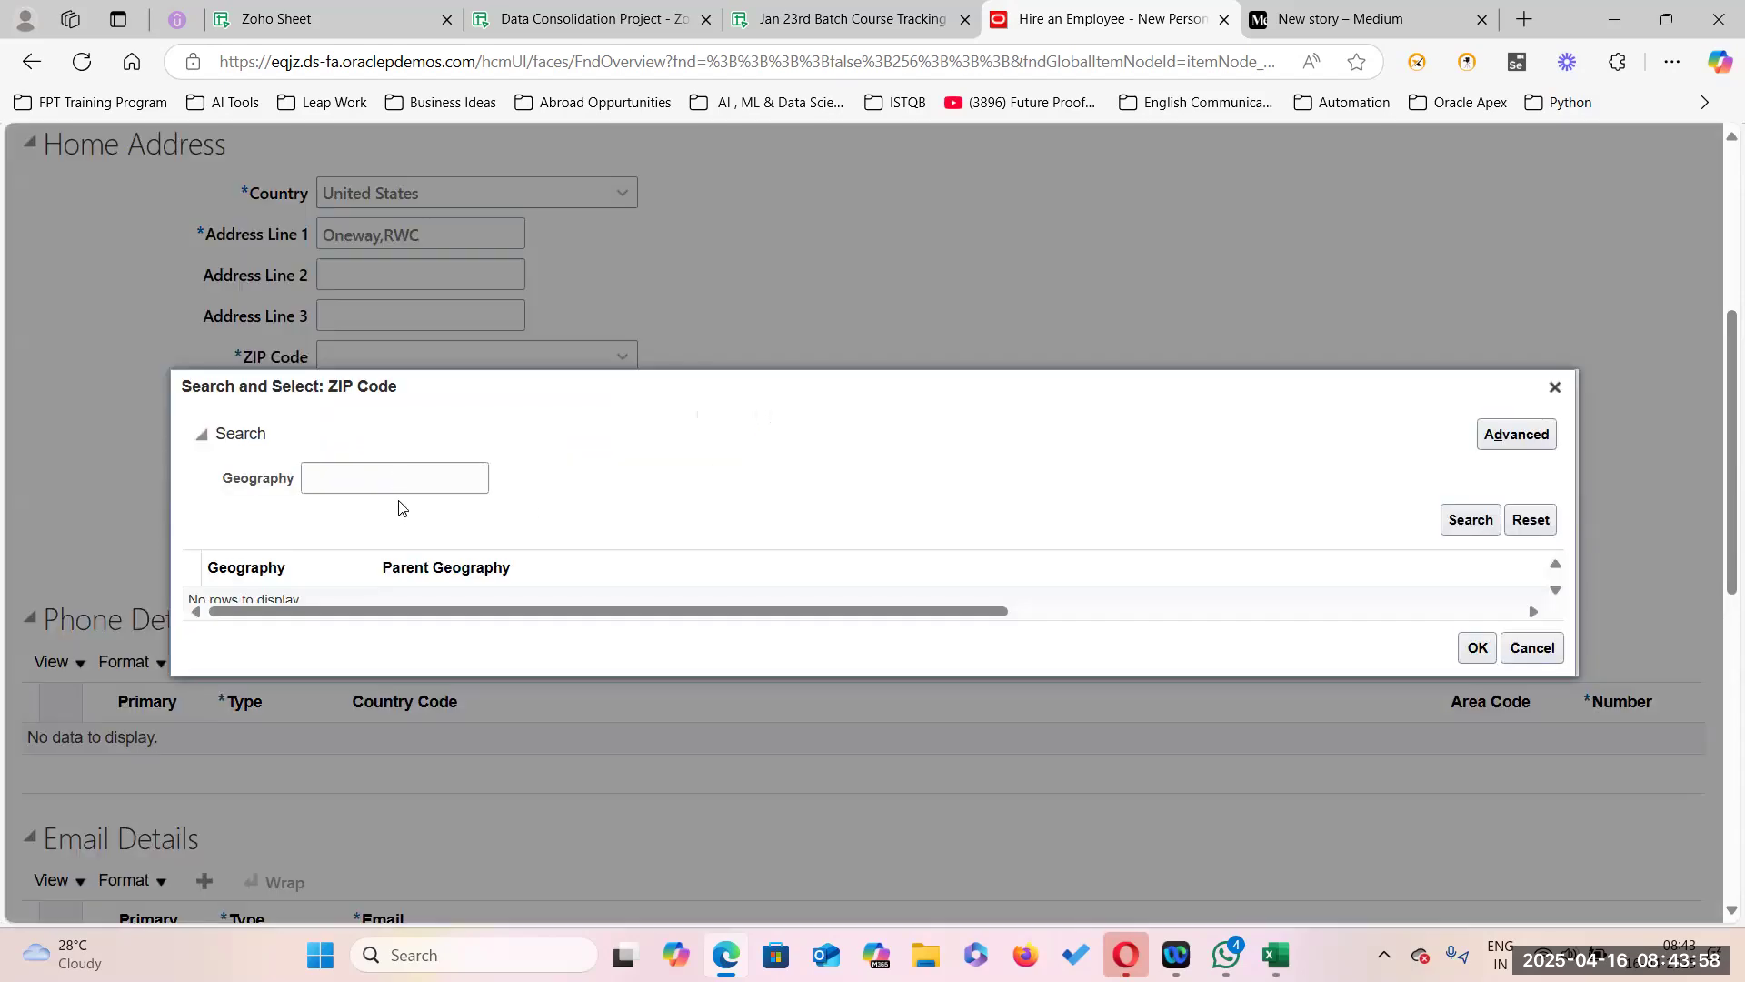
type("9406")
left_click(1471, 521)
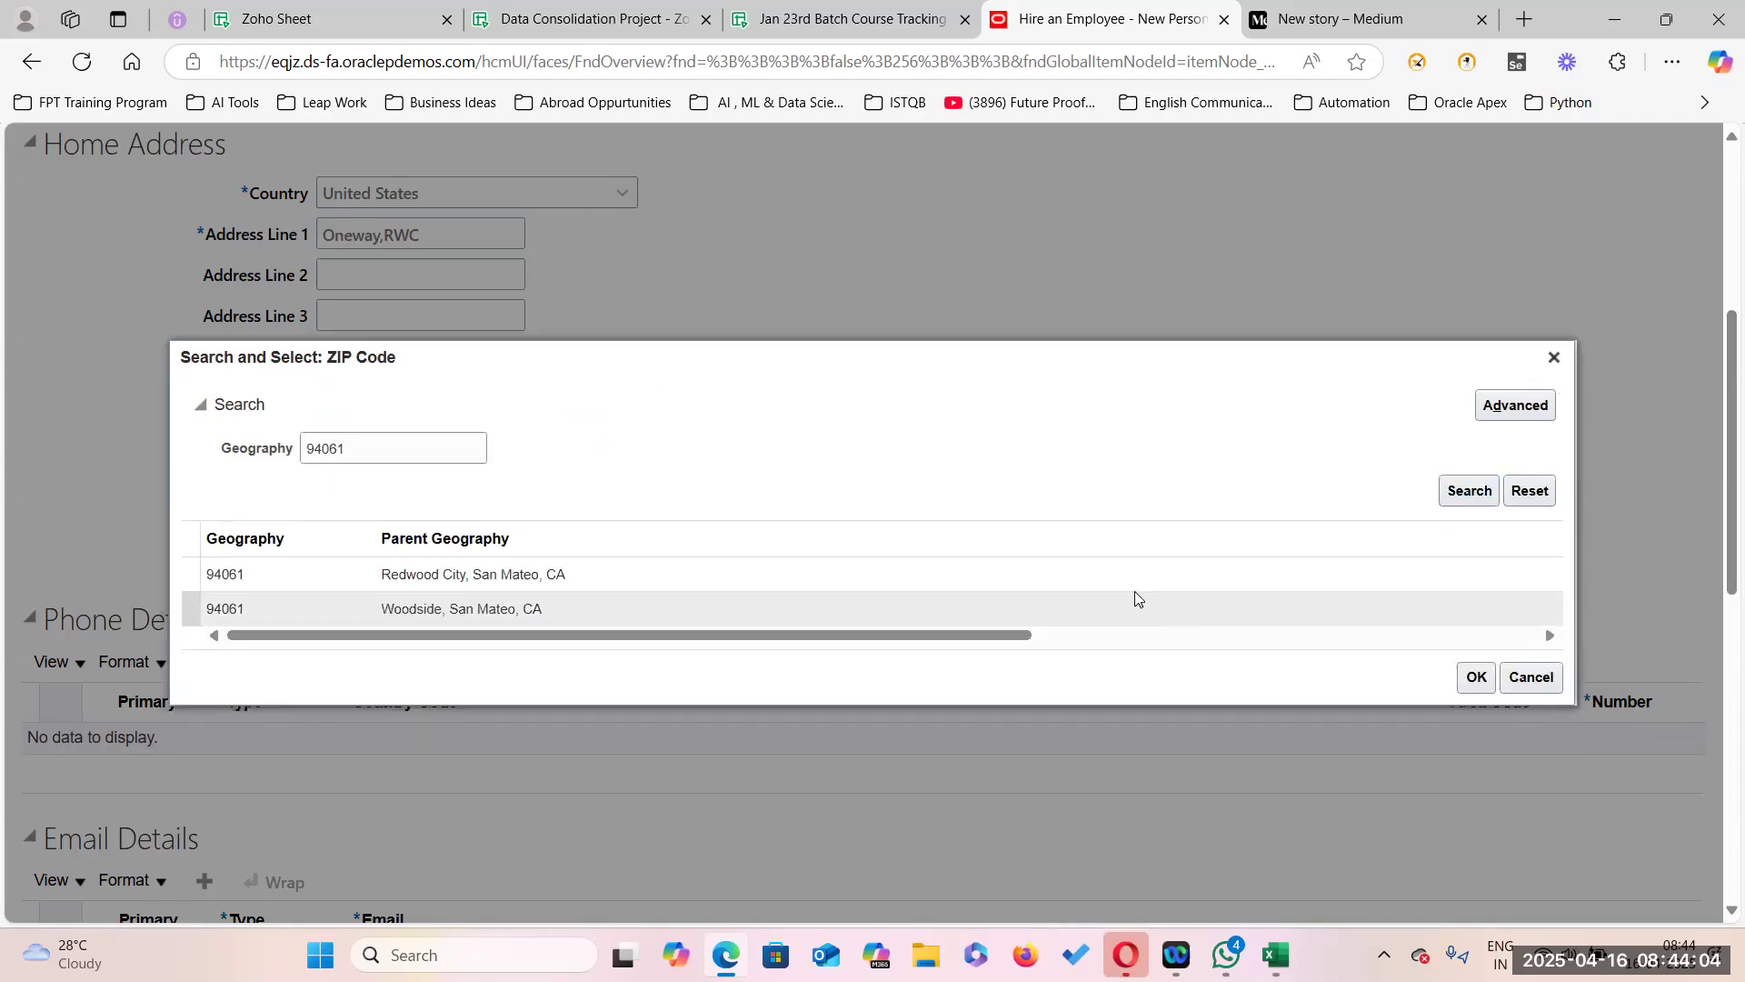
left_click(1132, 582)
left_click(1478, 676)
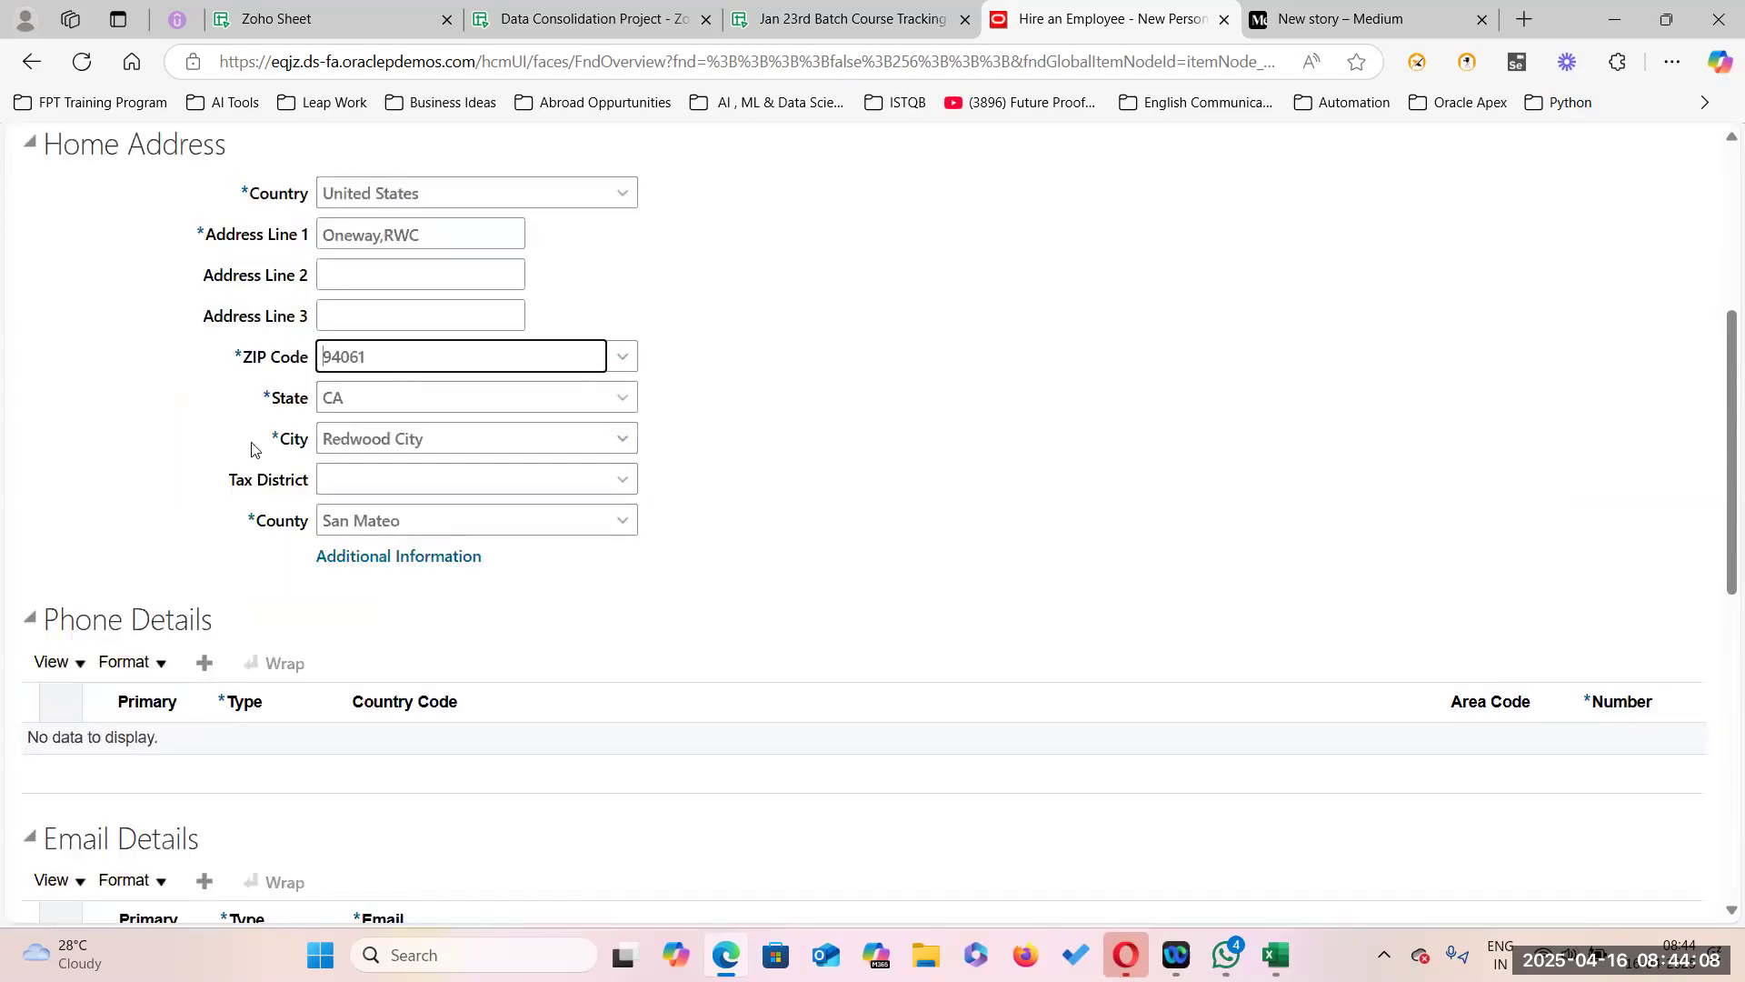
scroll(636, 609, "down", 2)
scroll(670, 615, "up", 6)
left_click(1189, 354)
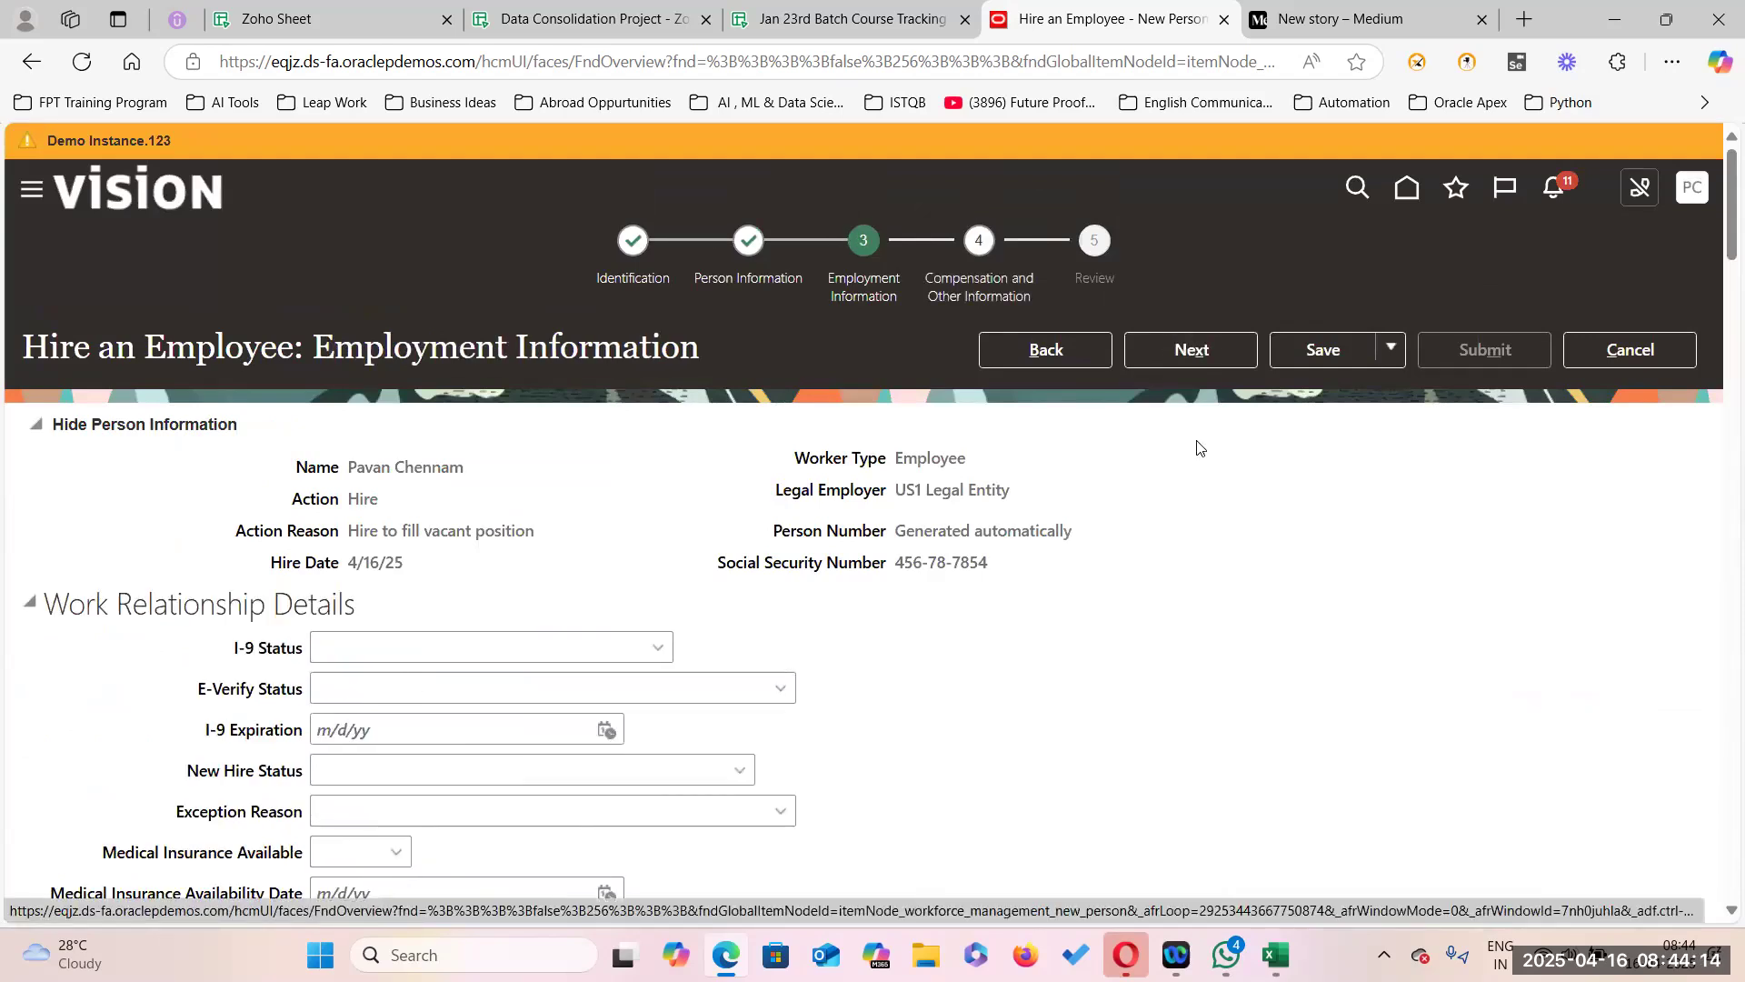
Choose US1 Business Unit as the new hire's assignment business unit.
scroll(762, 660, "down", 5)
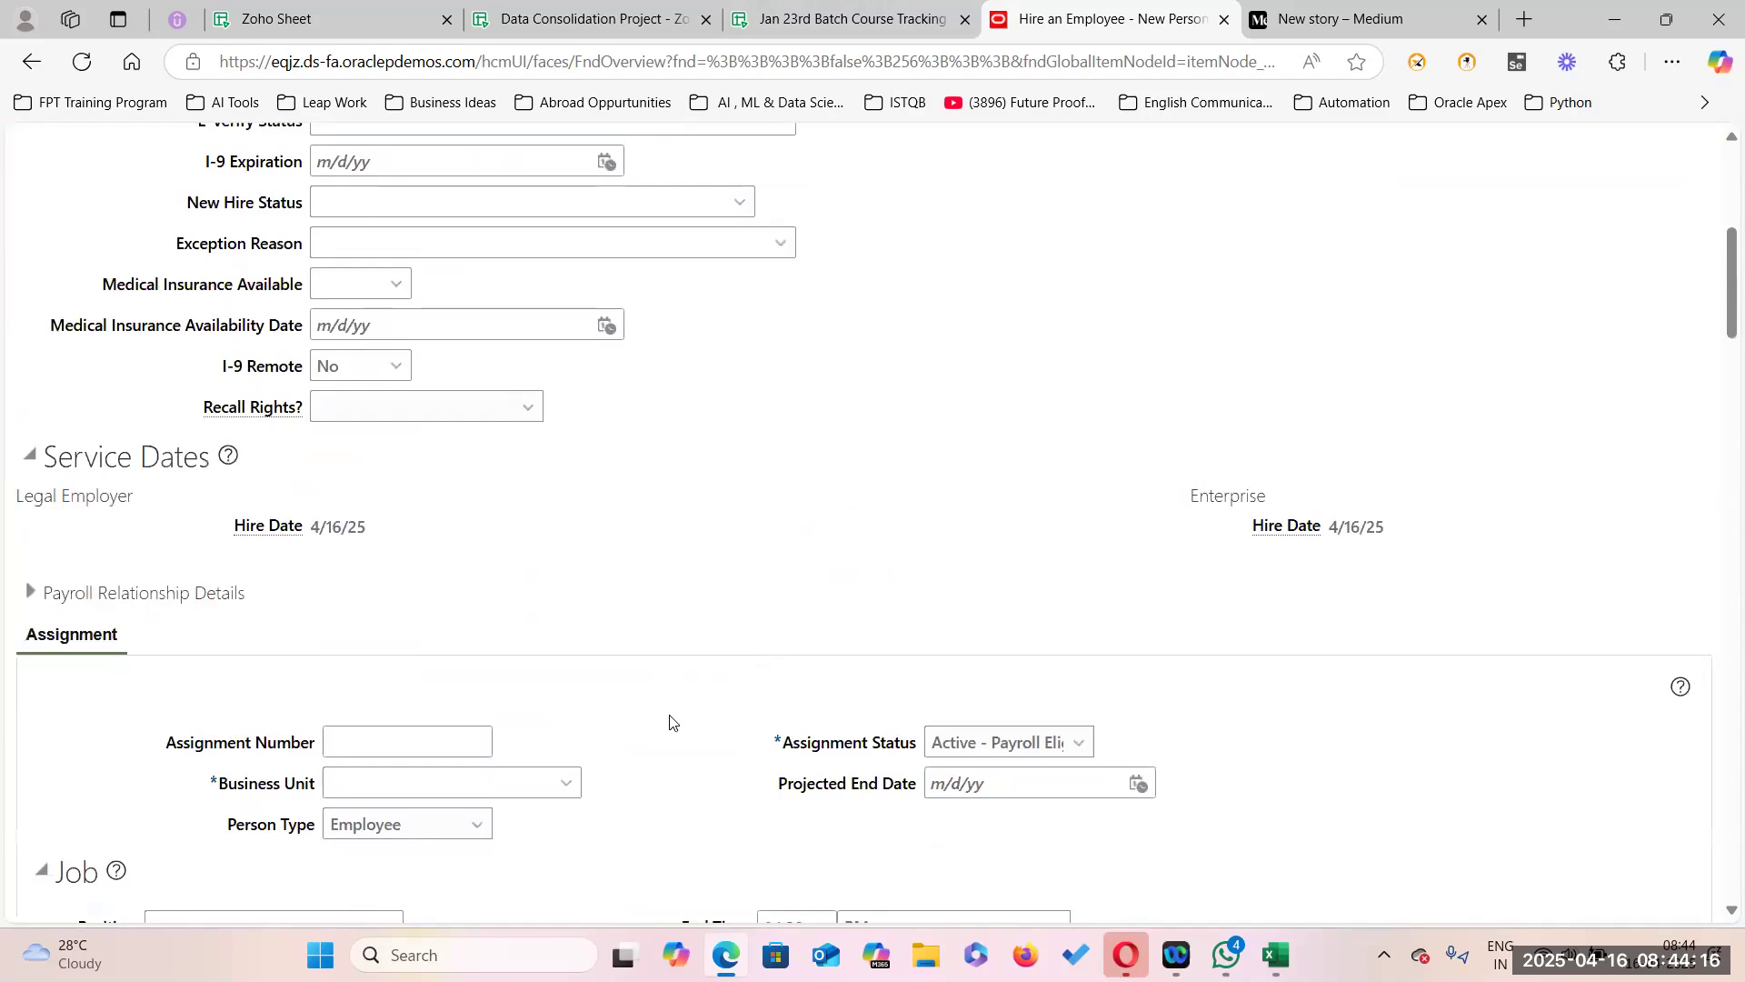
scroll(741, 680, "down", 2)
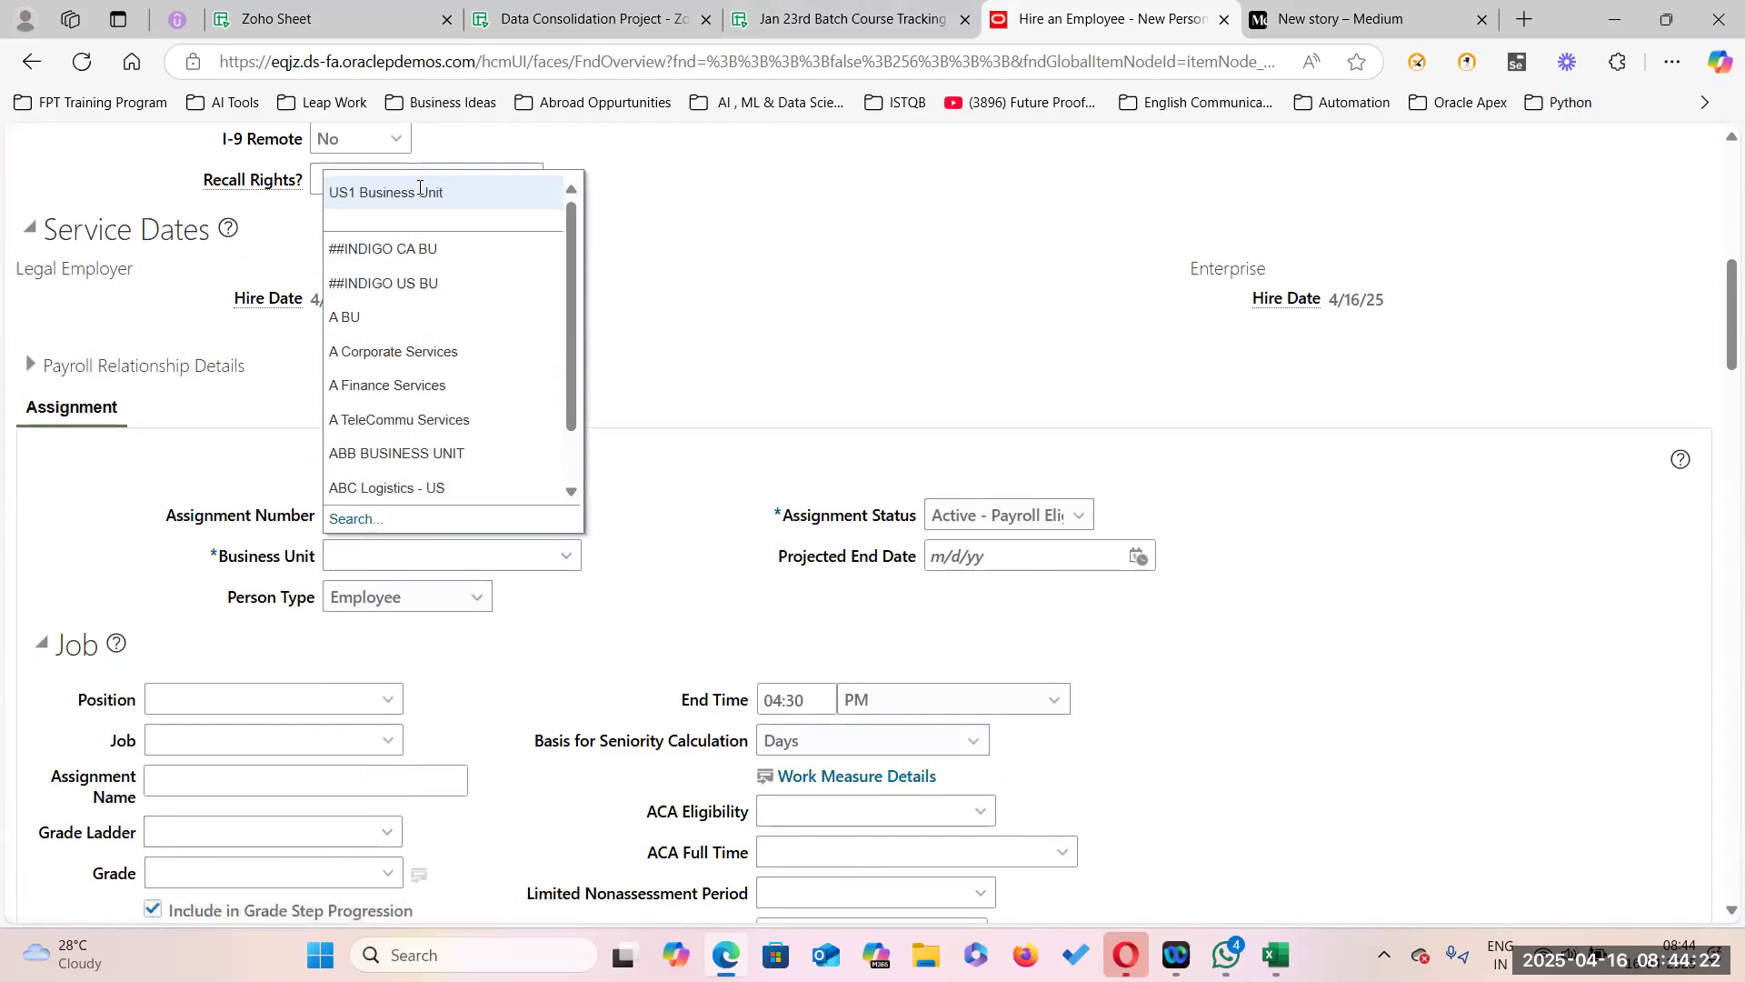
left_click(420, 191)
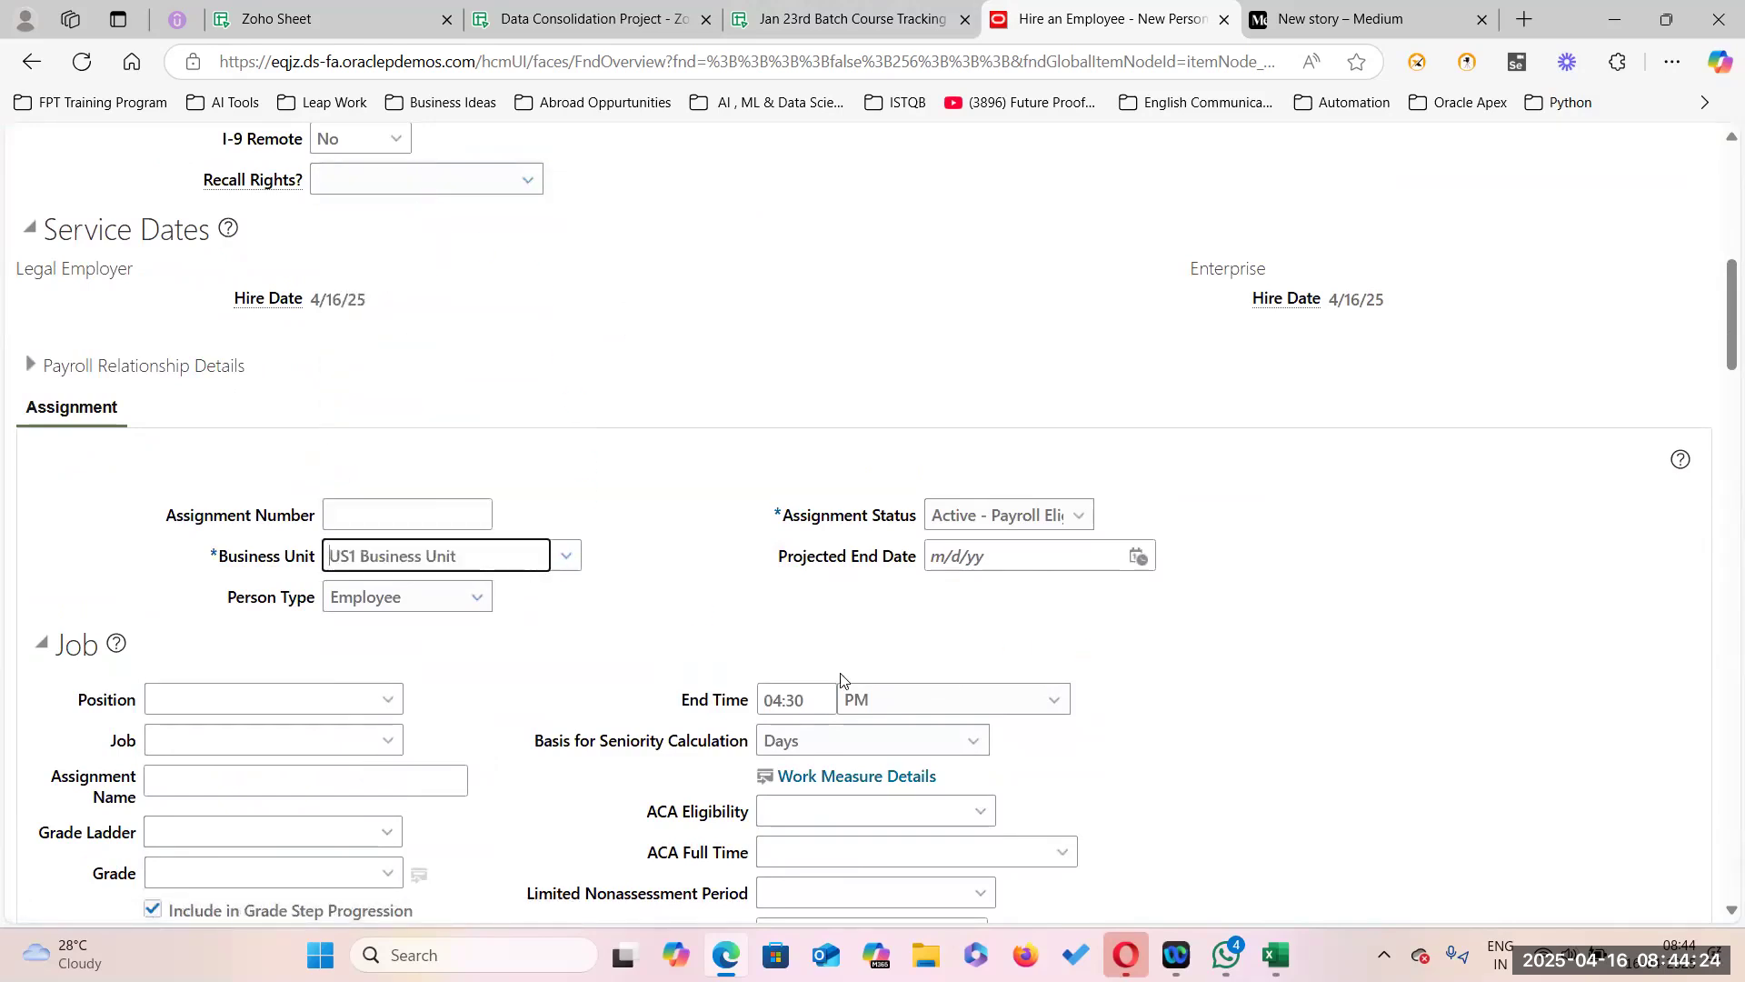
scroll(566, 691, "down", 2)
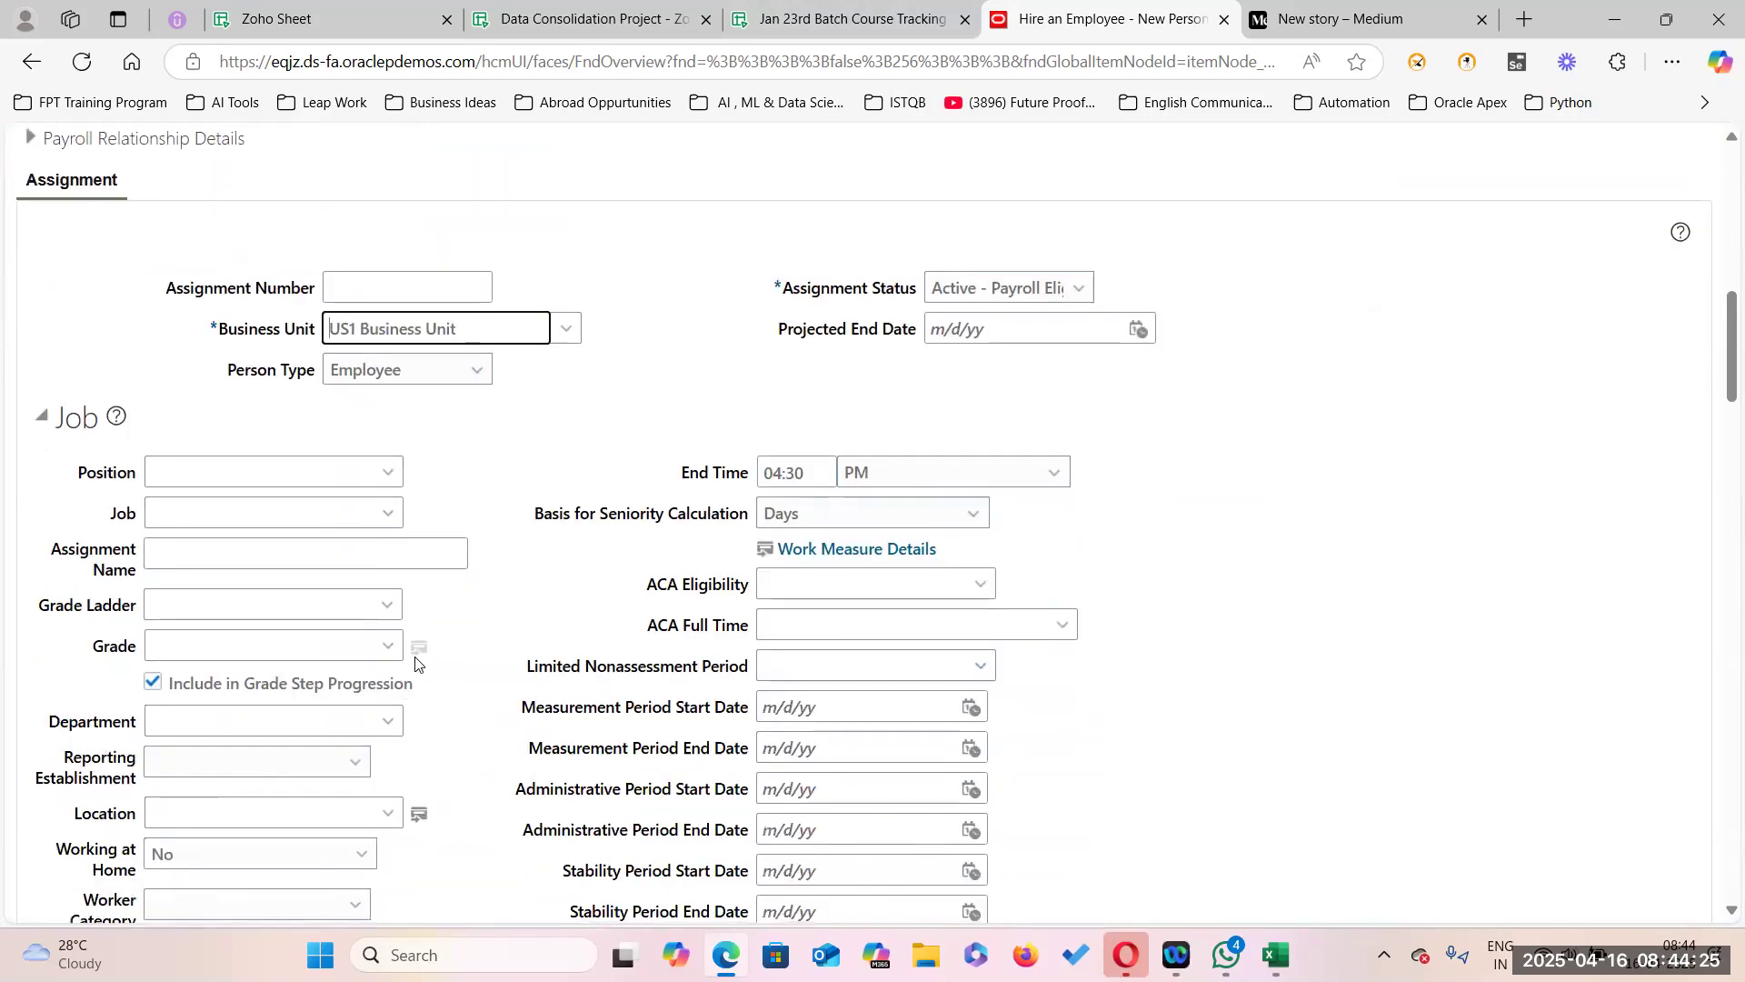
left_click(388, 515)
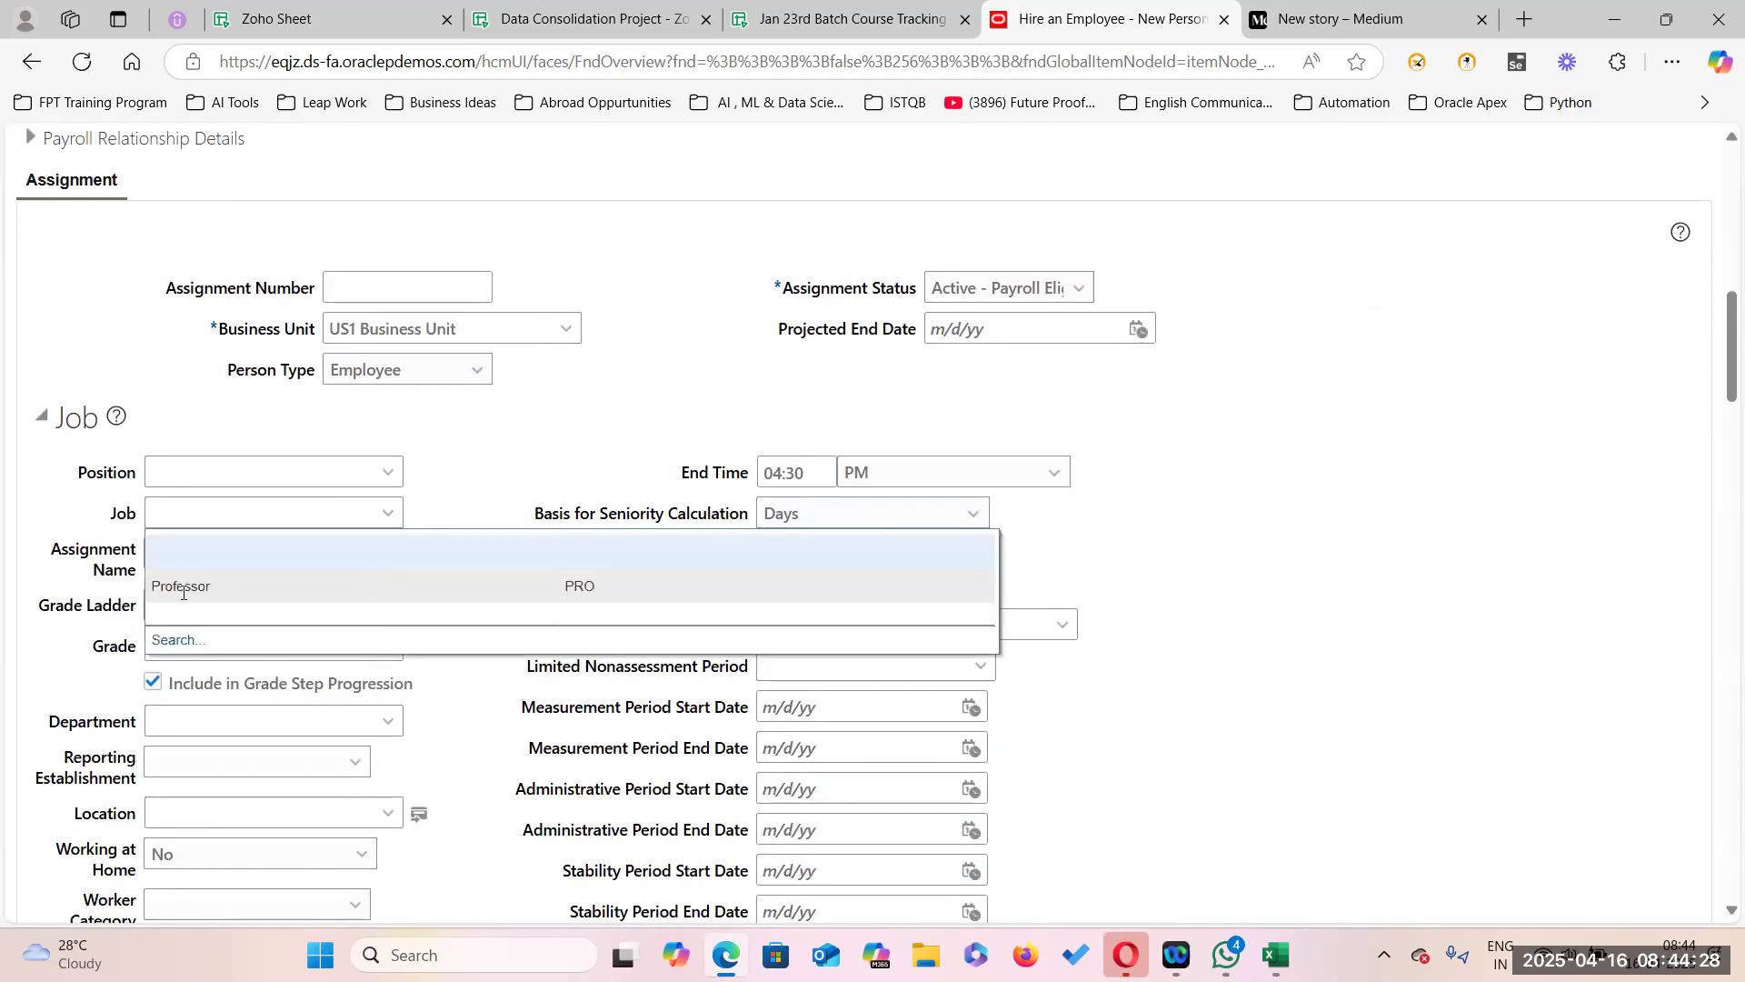
Search jobs by code PRO and select Professor as the assignment's job.
left_click(182, 641)
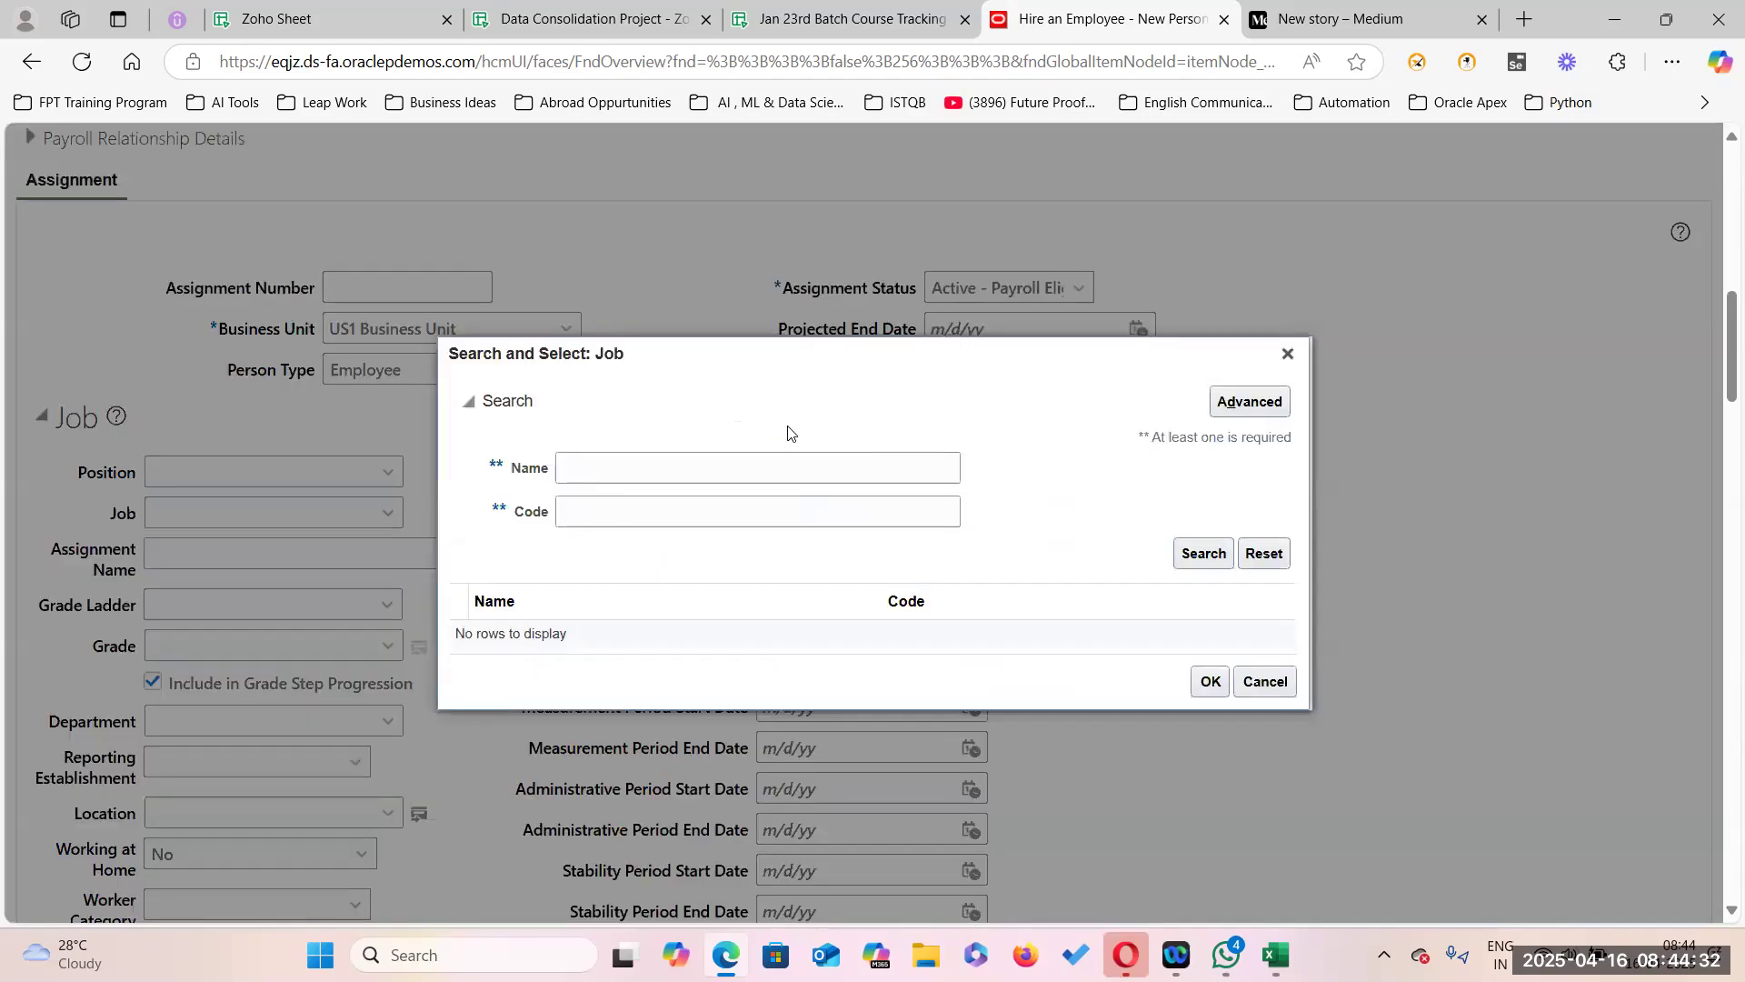
left_click(620, 514)
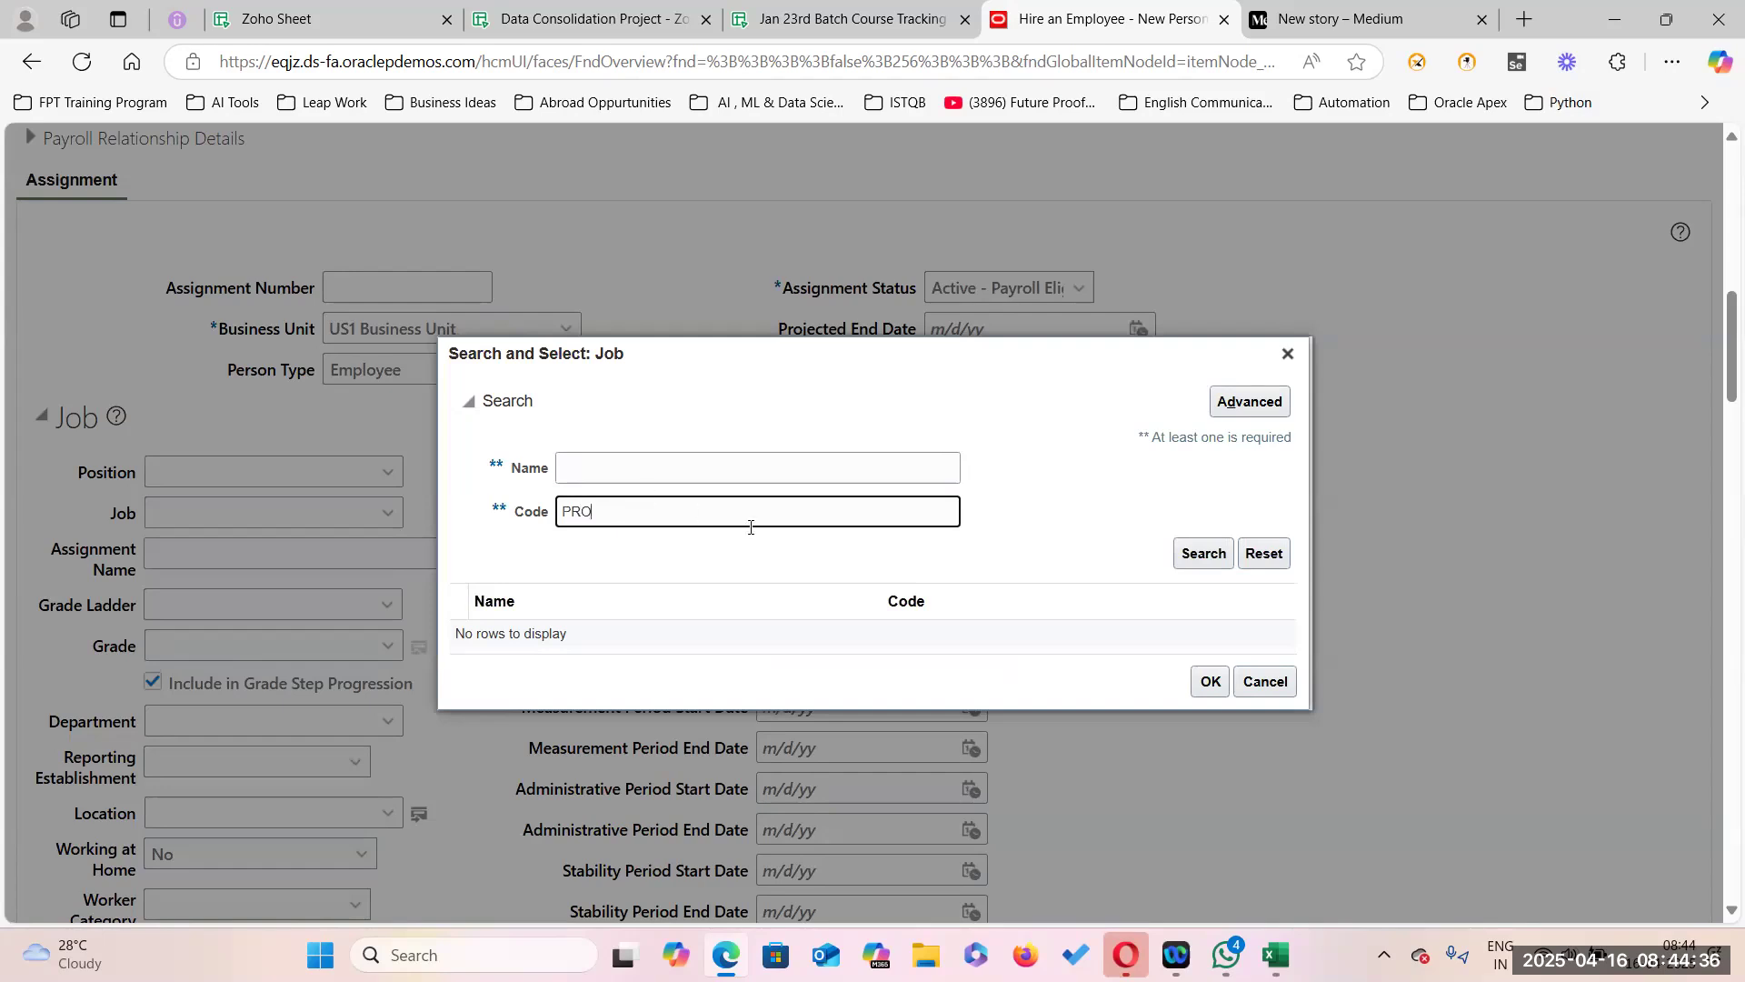
left_click(1200, 552)
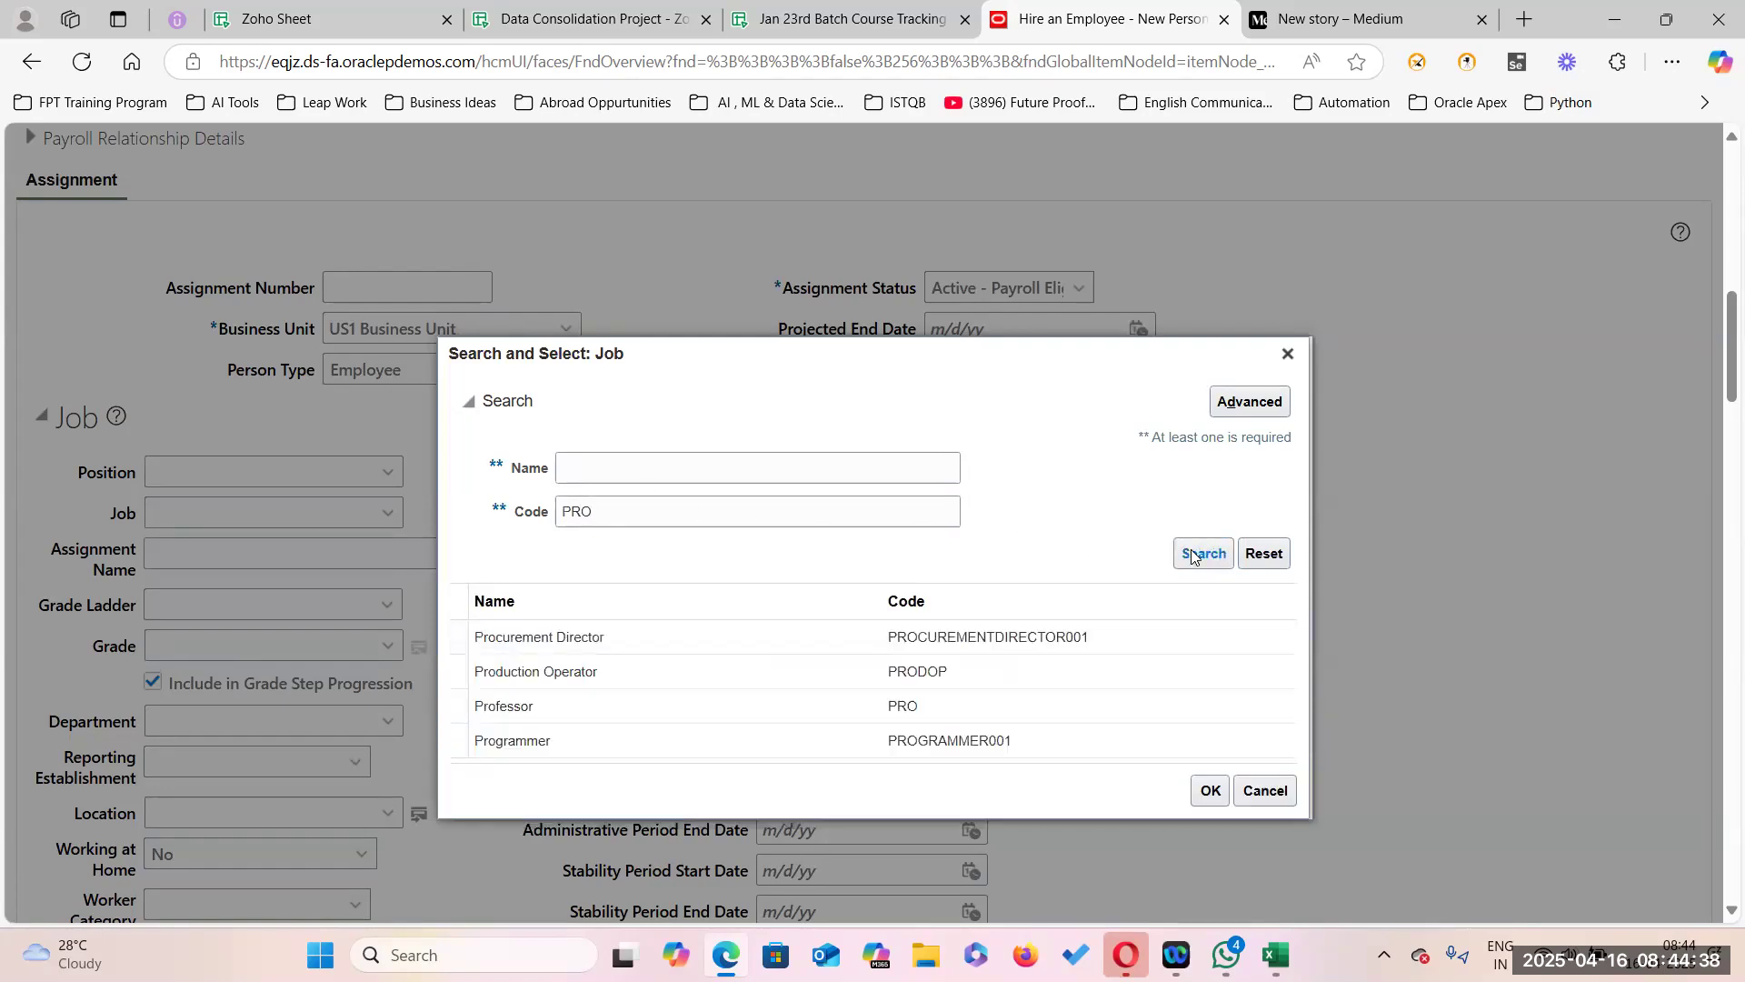
left_click(627, 651)
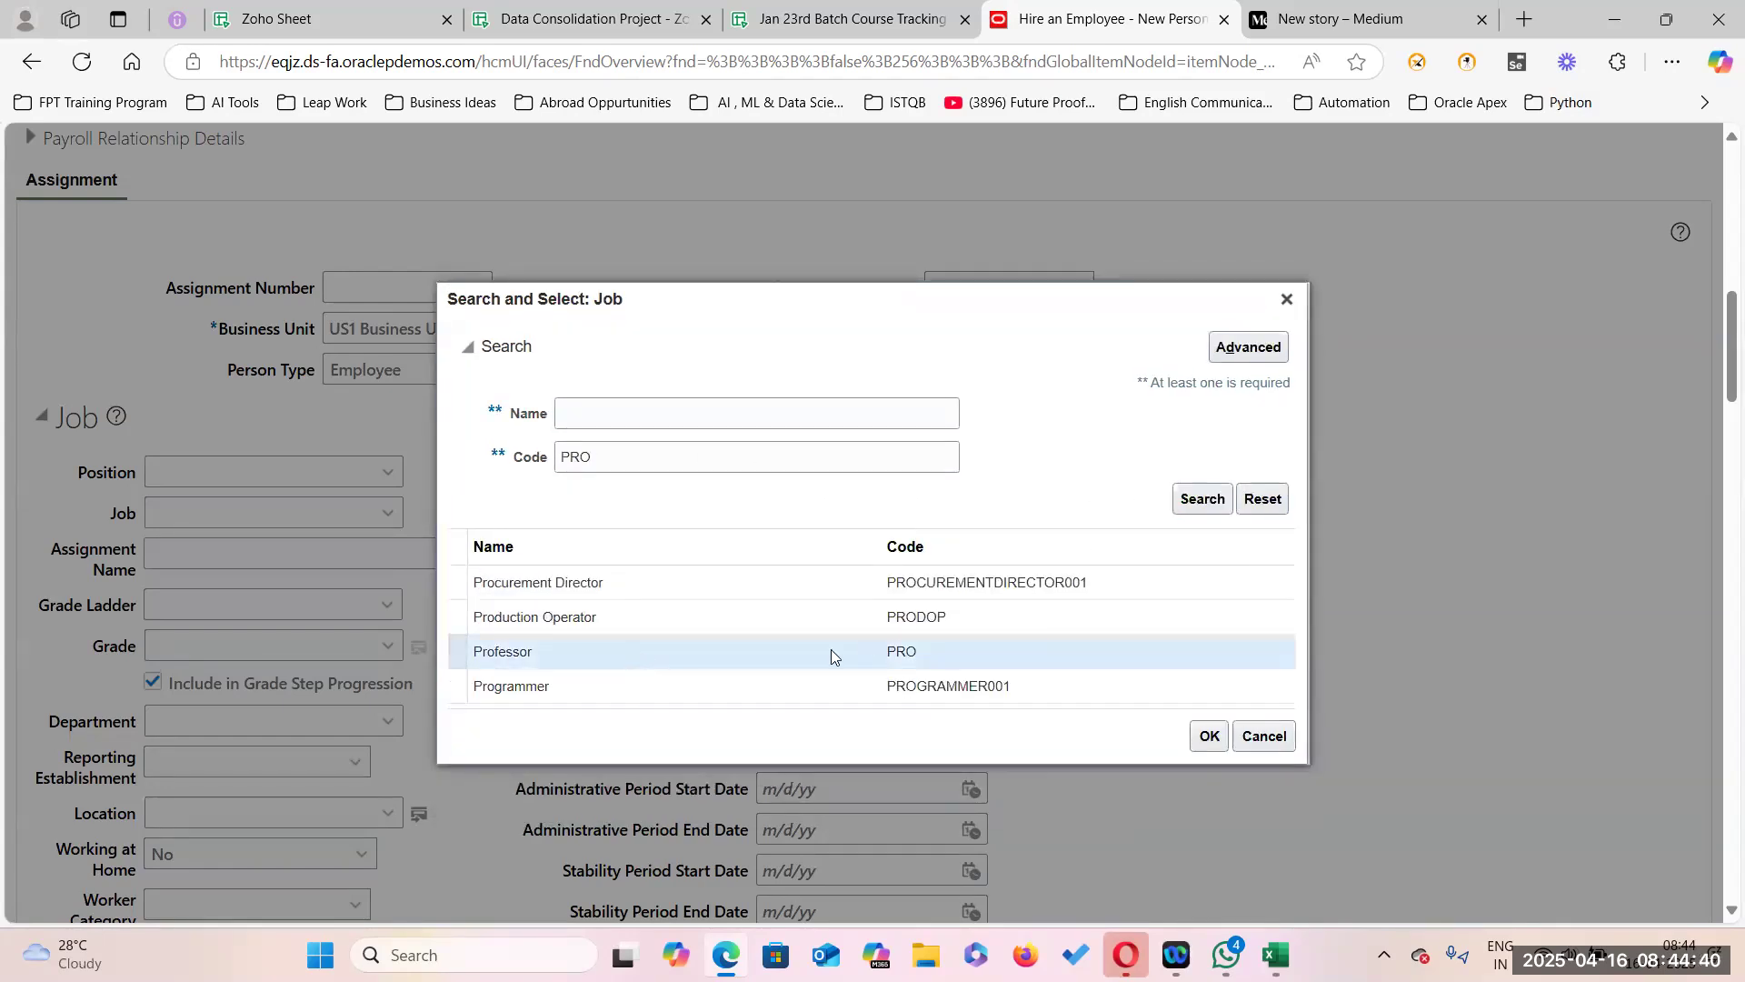
left_click(1191, 736)
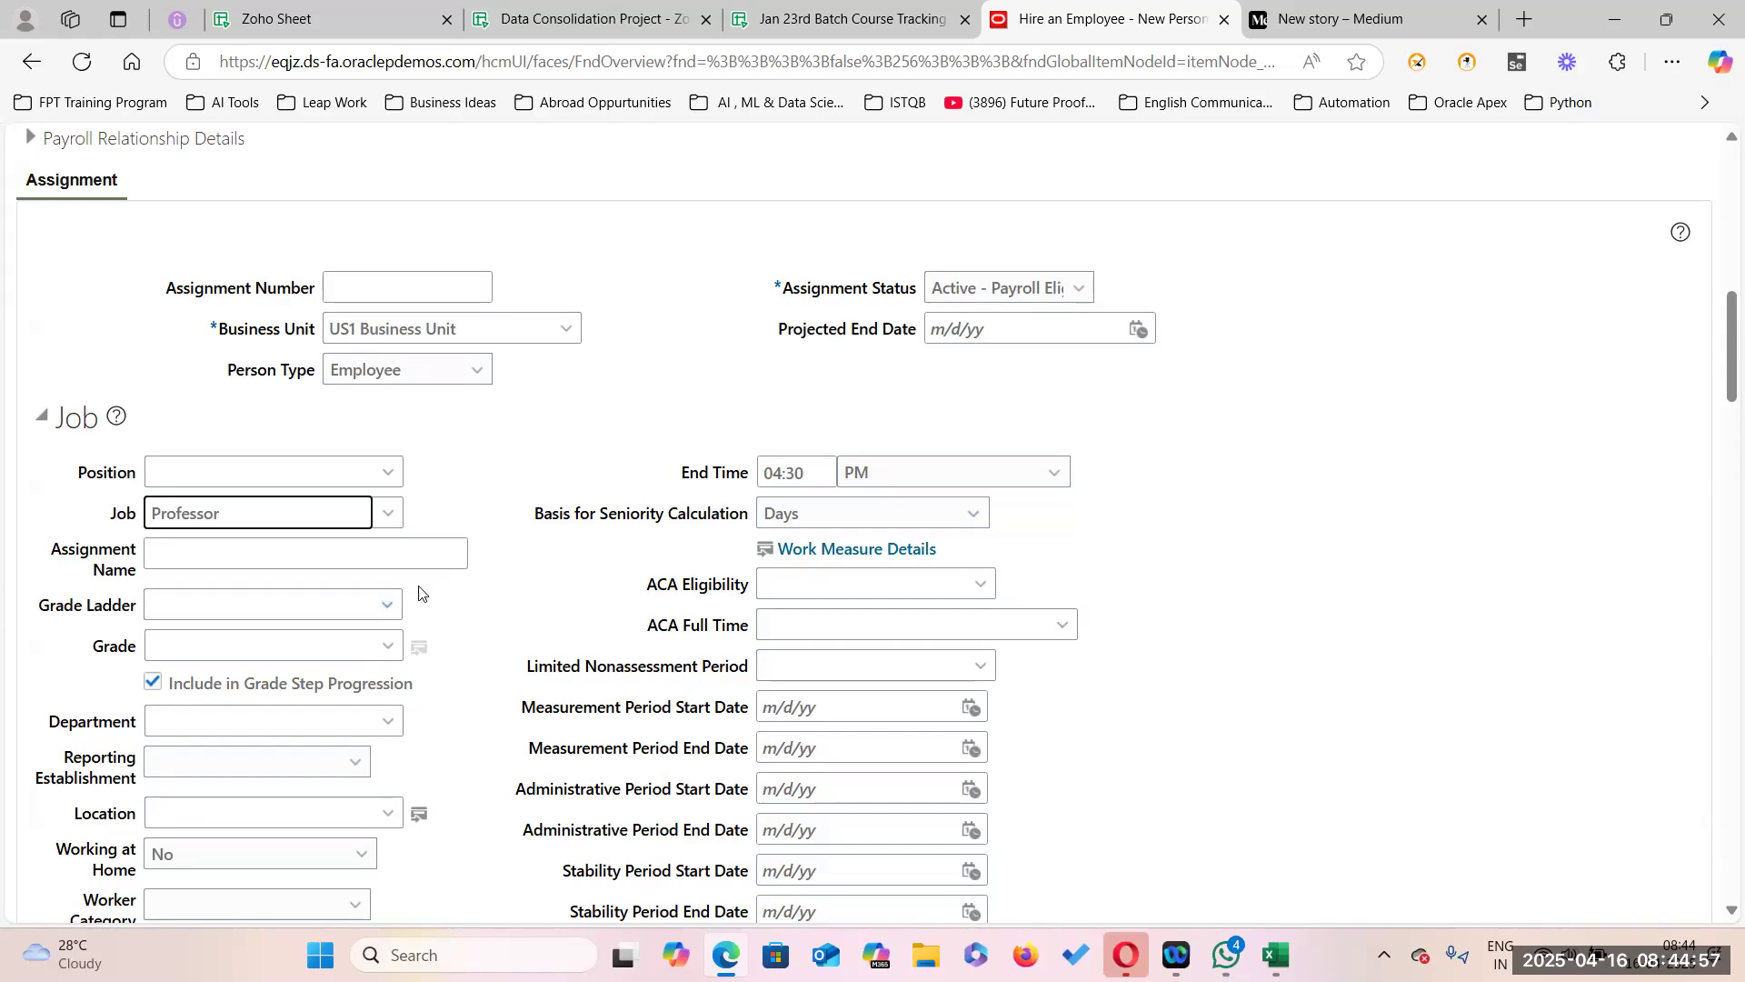
left_click(388, 651)
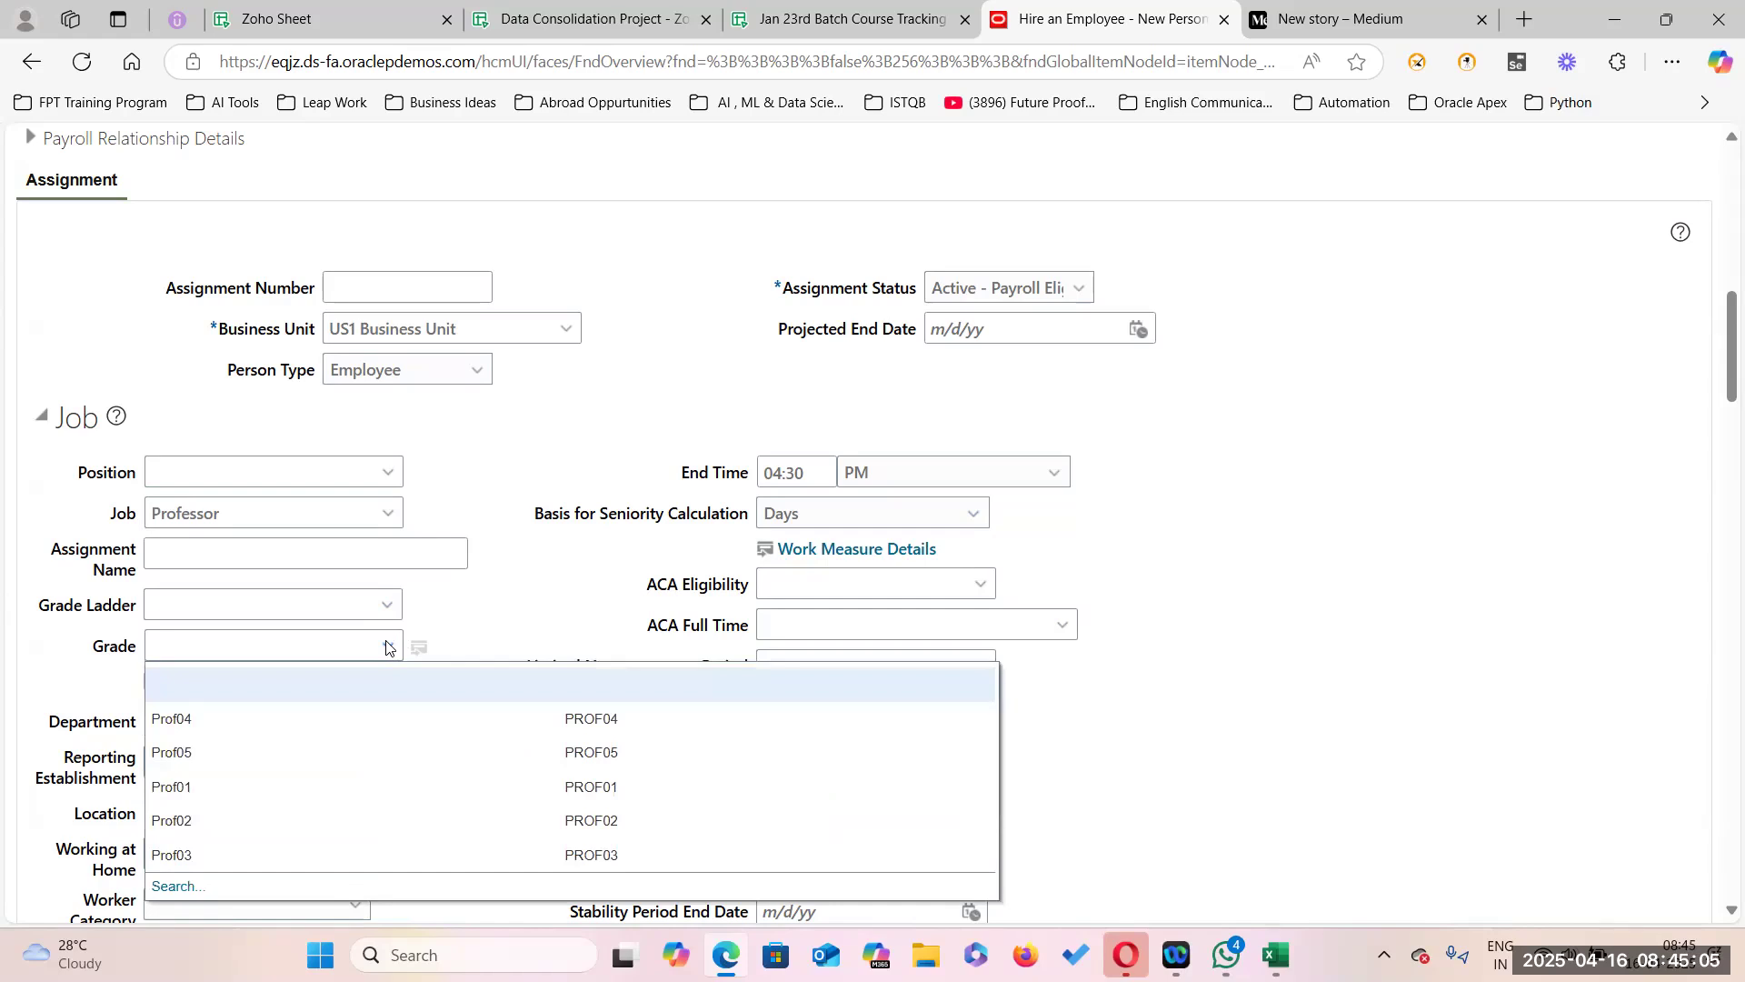
Run an advanced grade search with code 'does not equal' to list all grades.
left_click(173, 886)
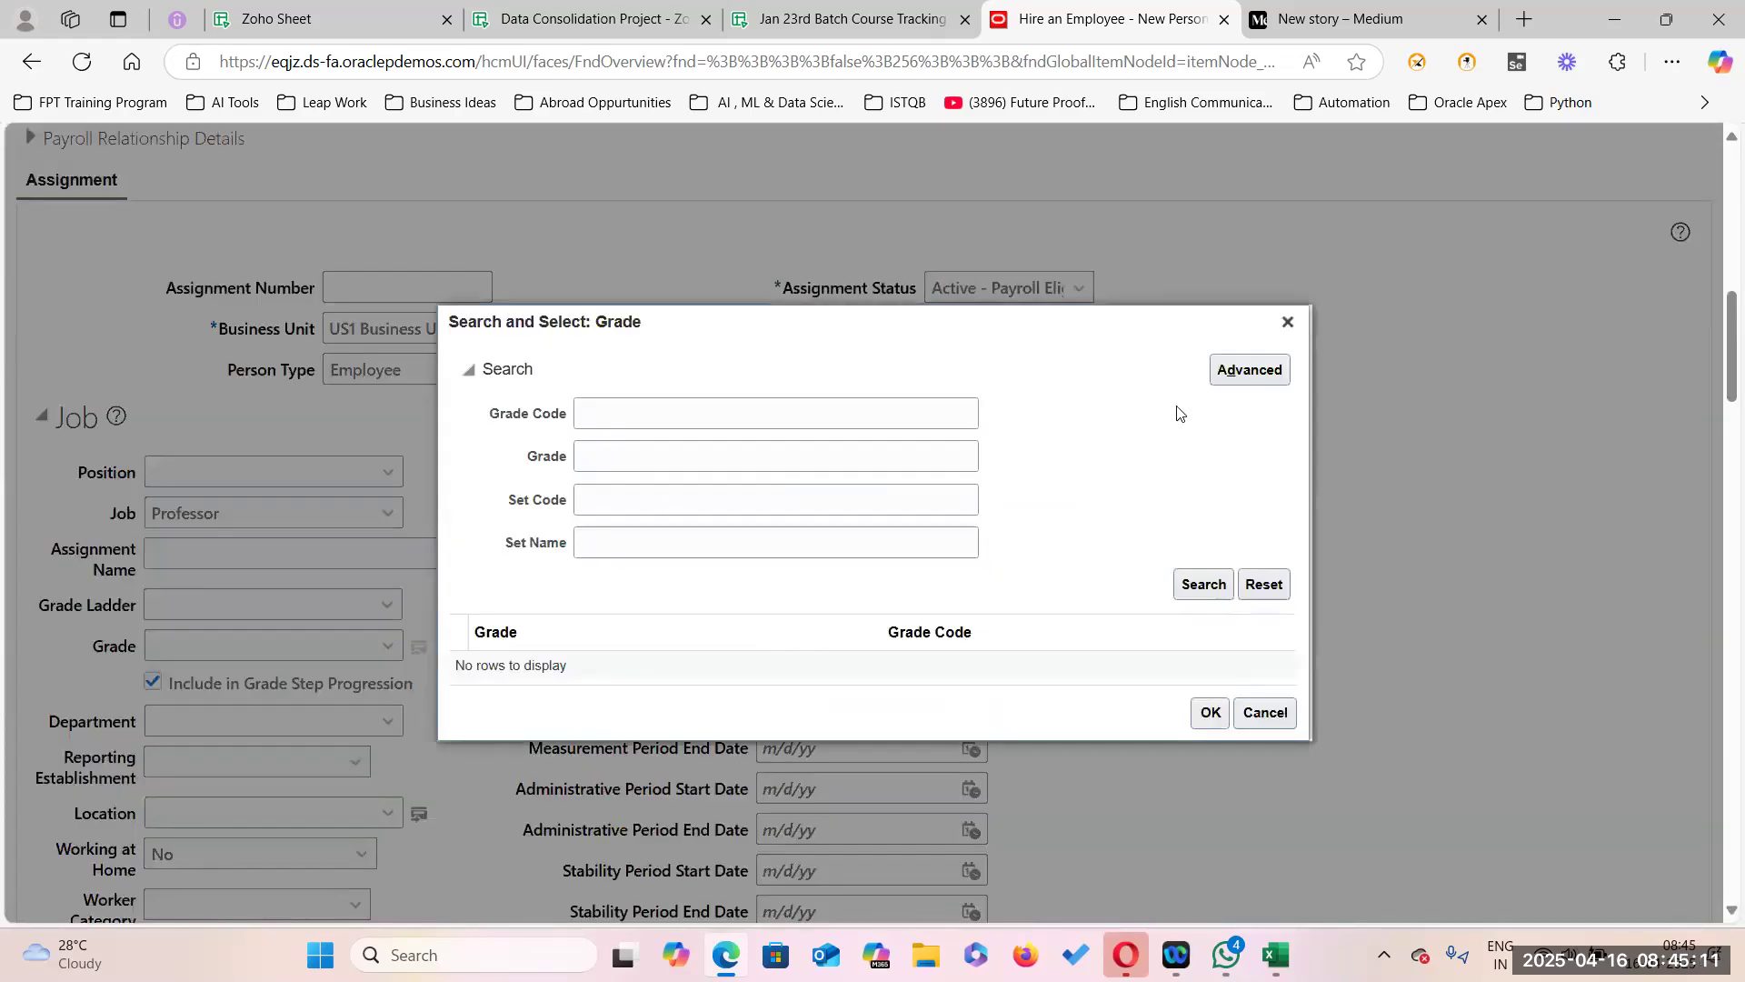
left_click(1228, 373)
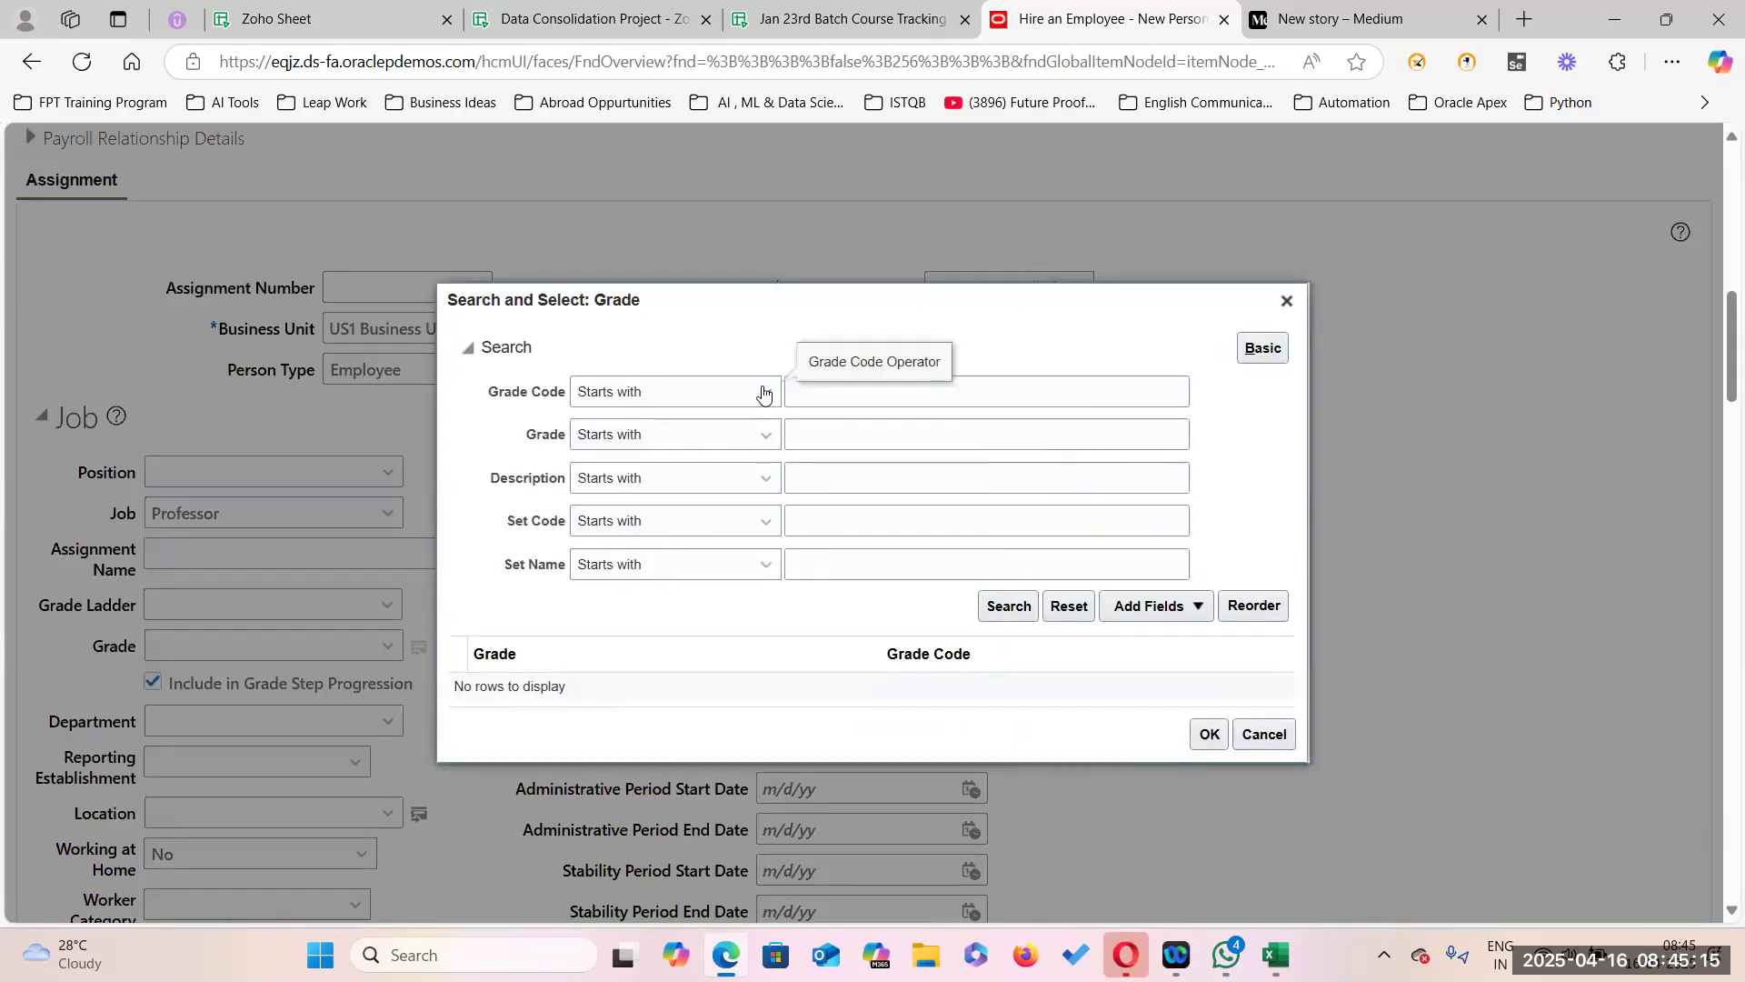
left_click(765, 435)
left_click(718, 563)
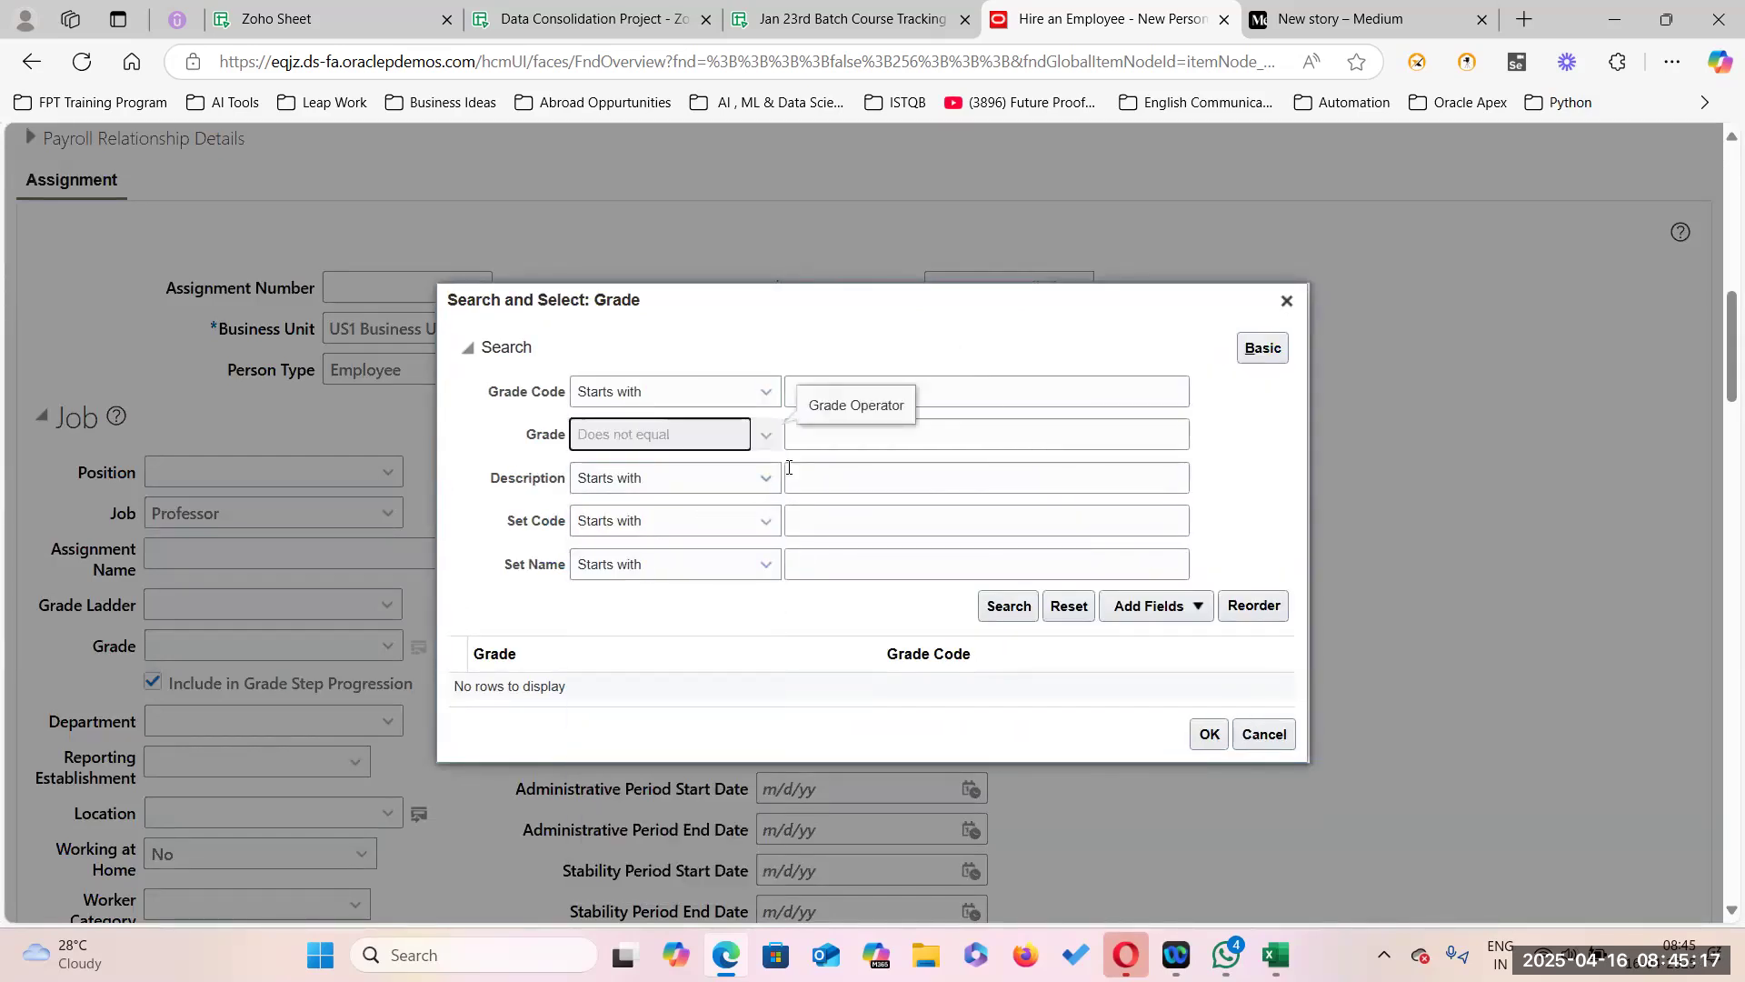
left_click(981, 429)
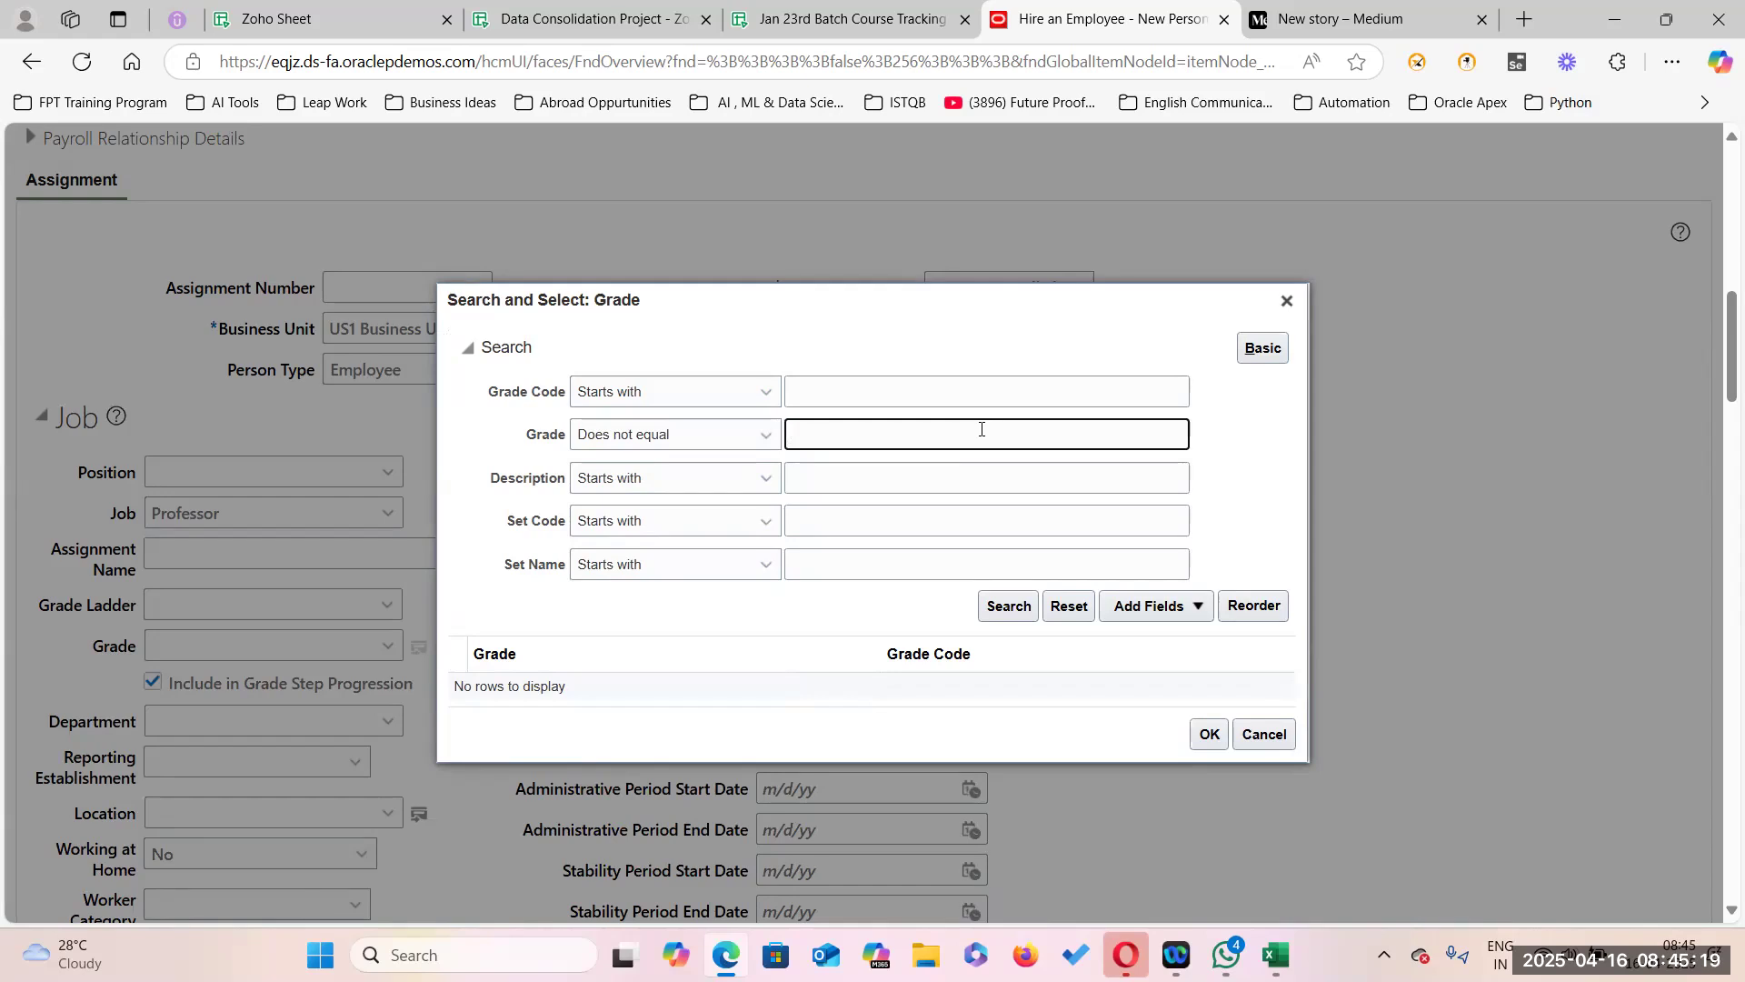
left_click(1007, 611)
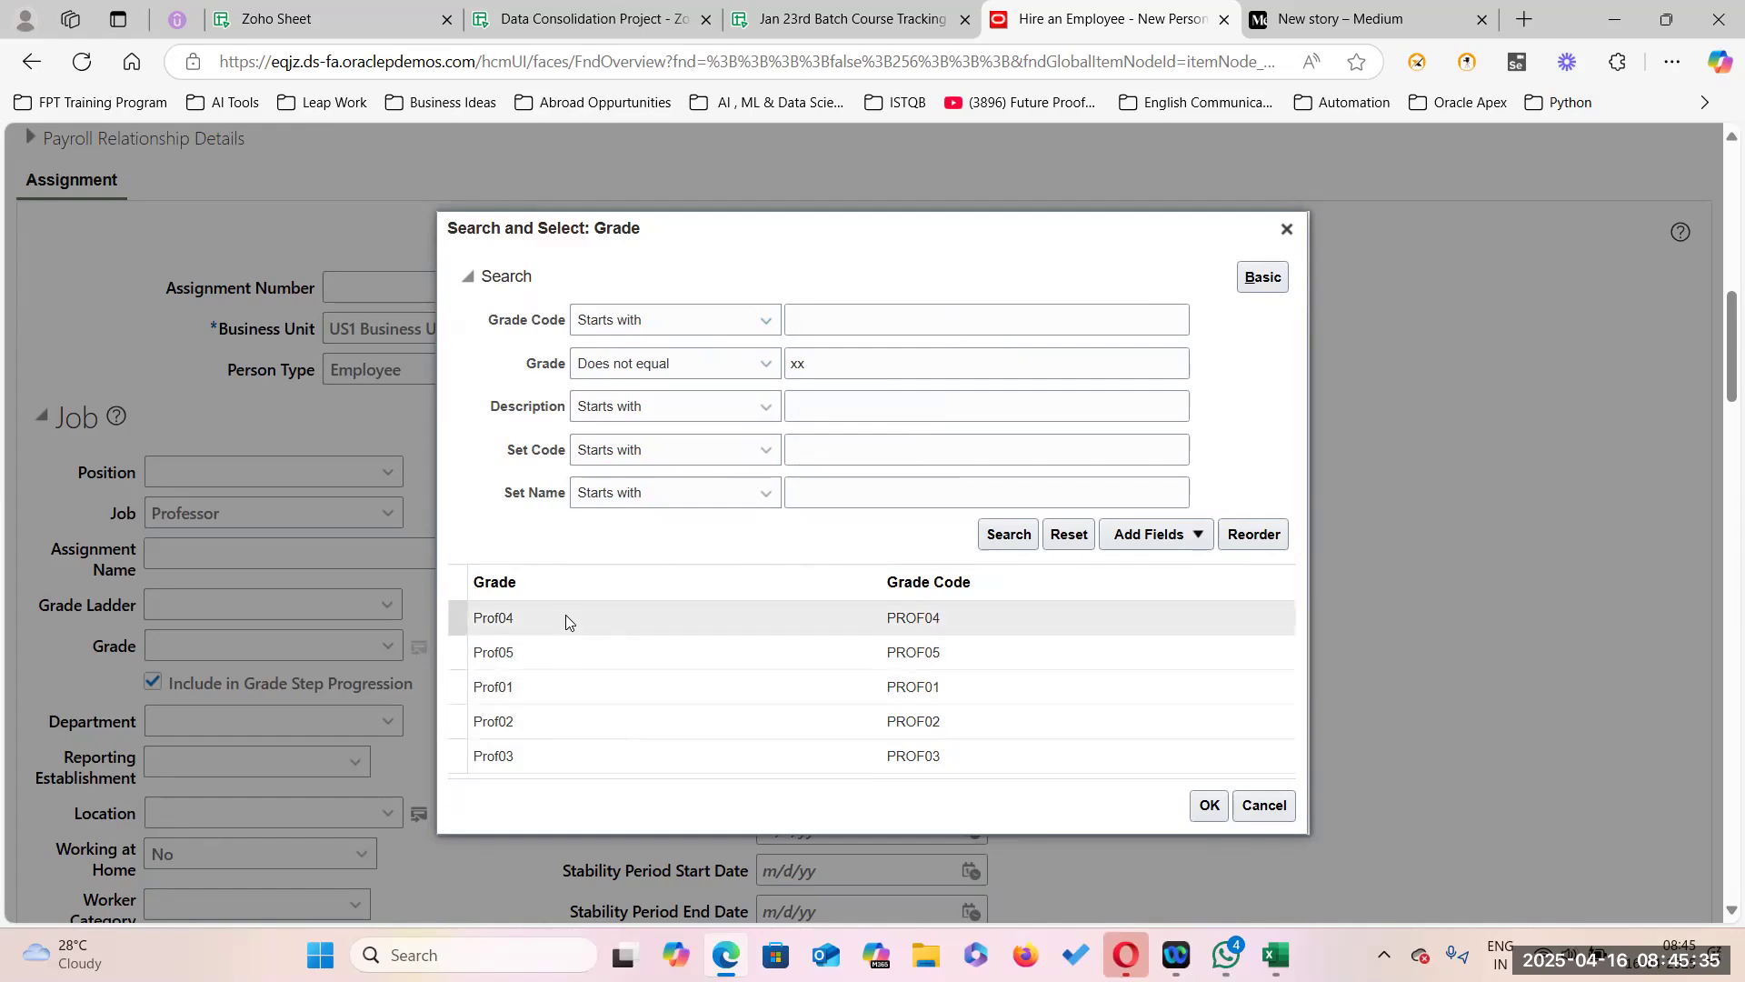
Select Prof05 as the assignment grade and check the available grades list.
left_click(559, 662)
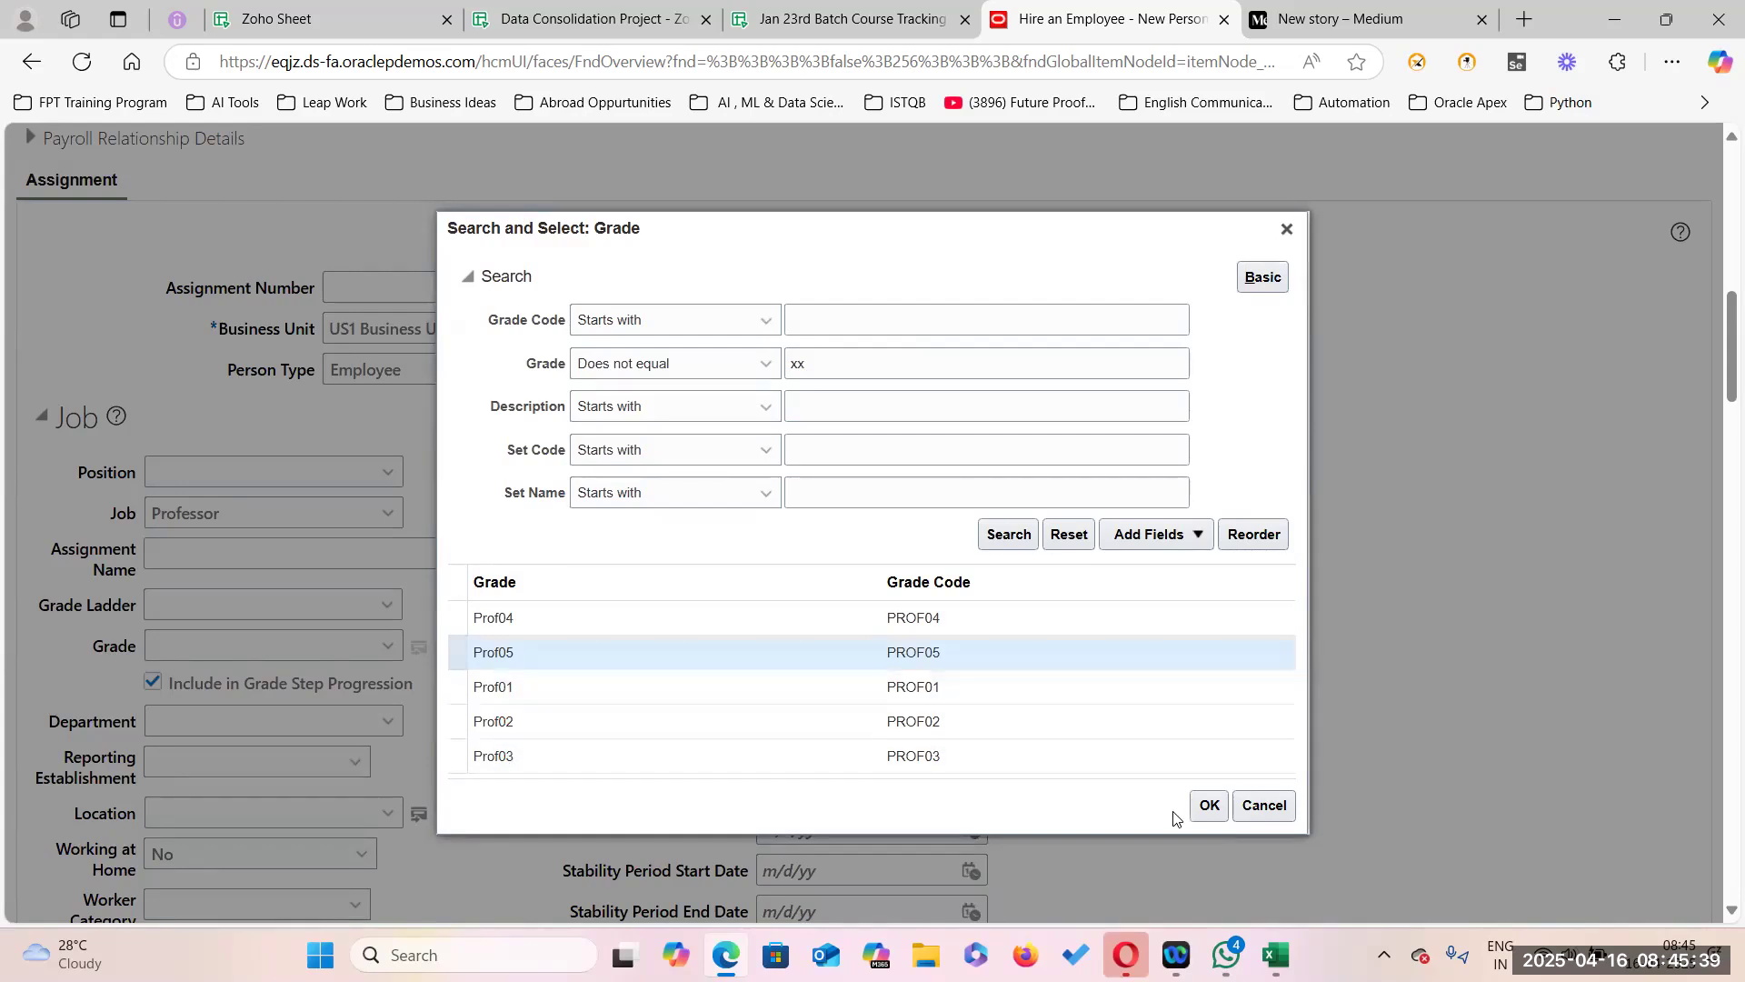
left_click(1208, 806)
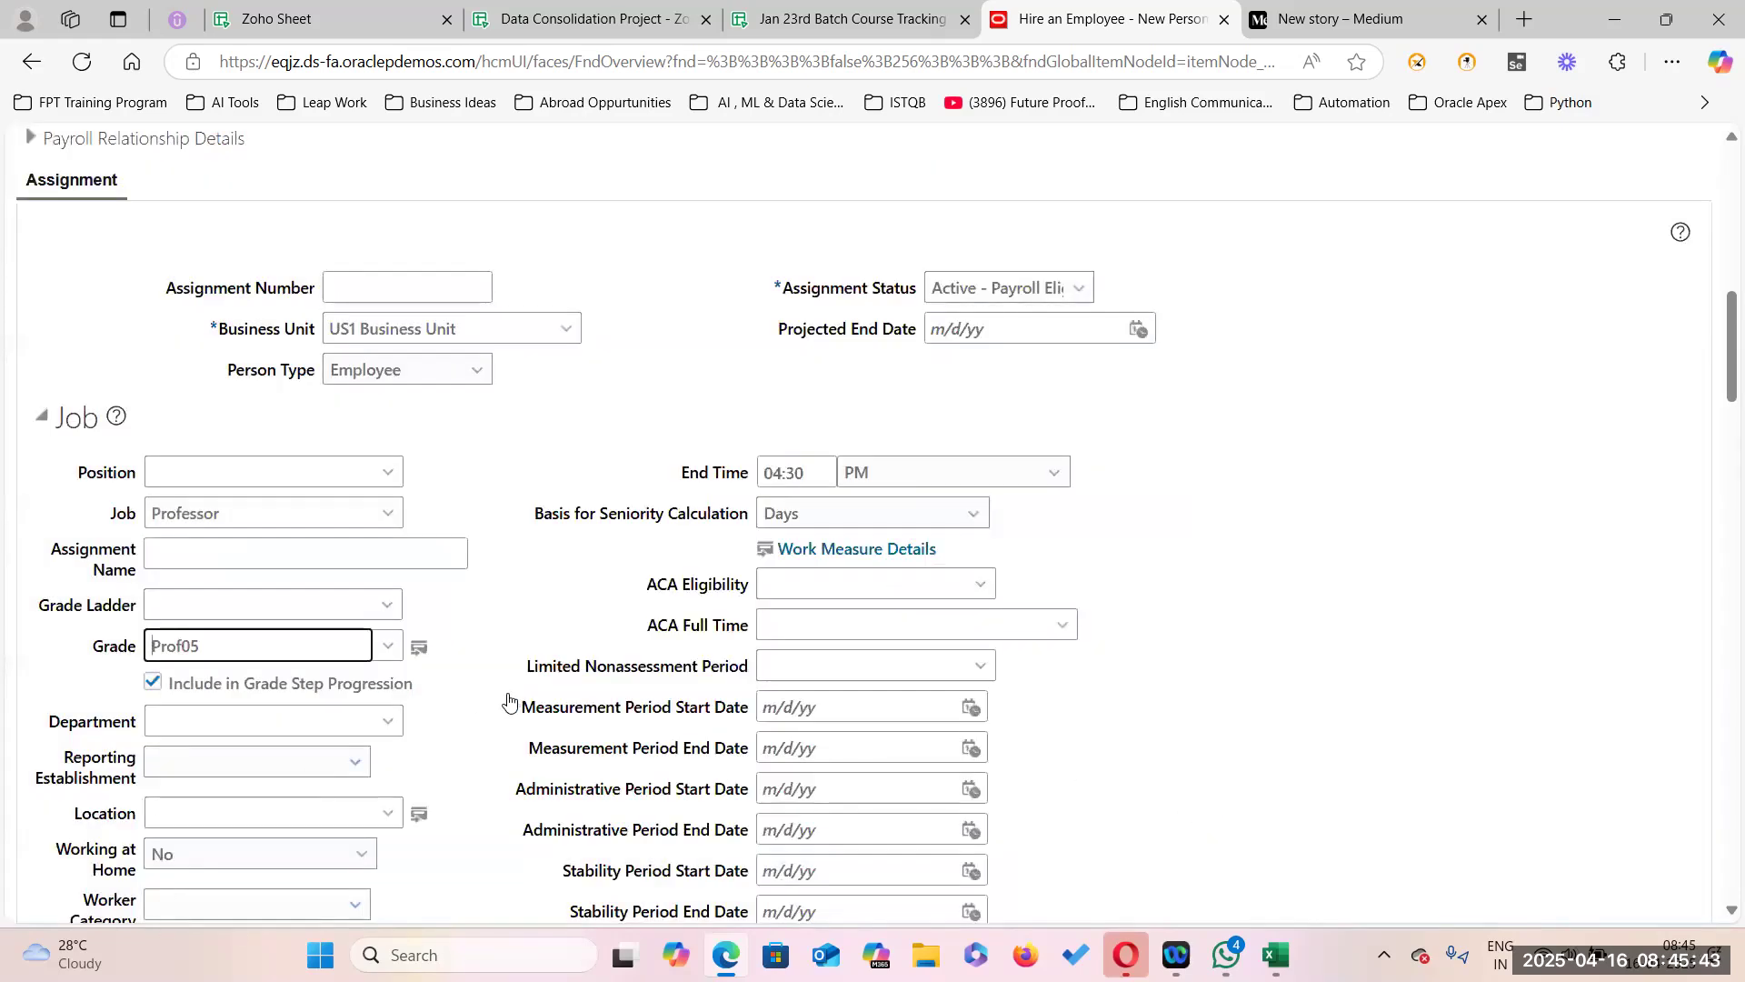
left_click(388, 647)
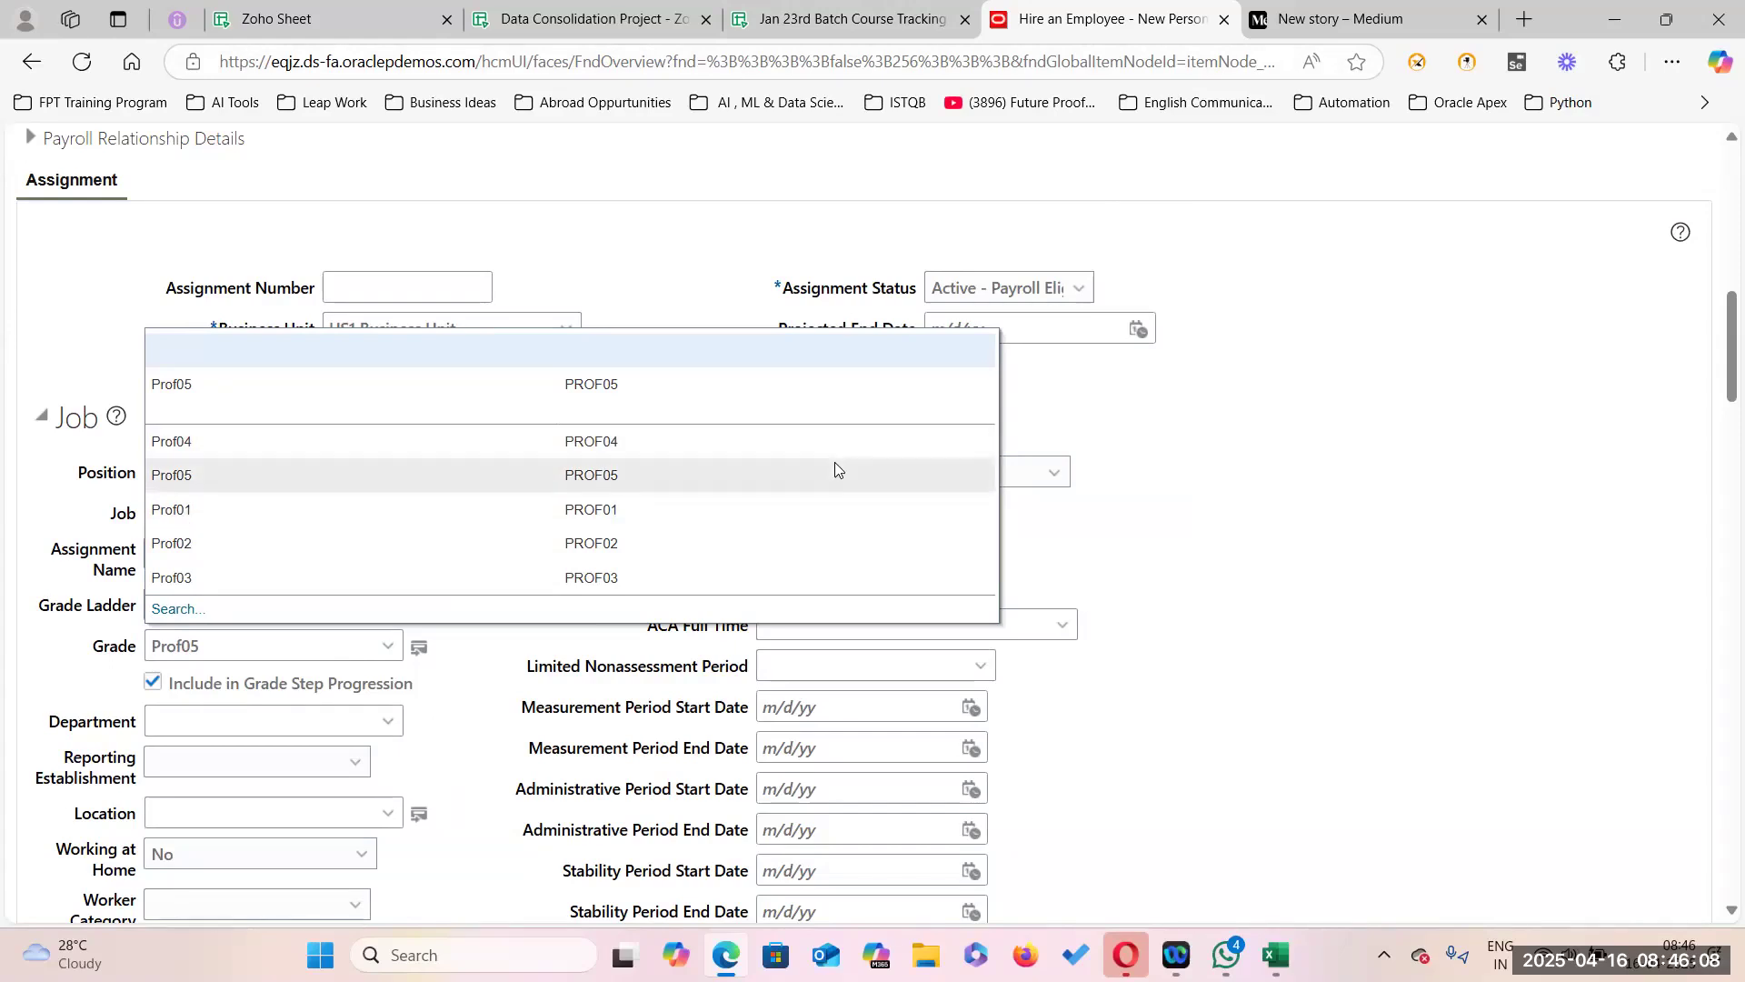
left_click(356, 385)
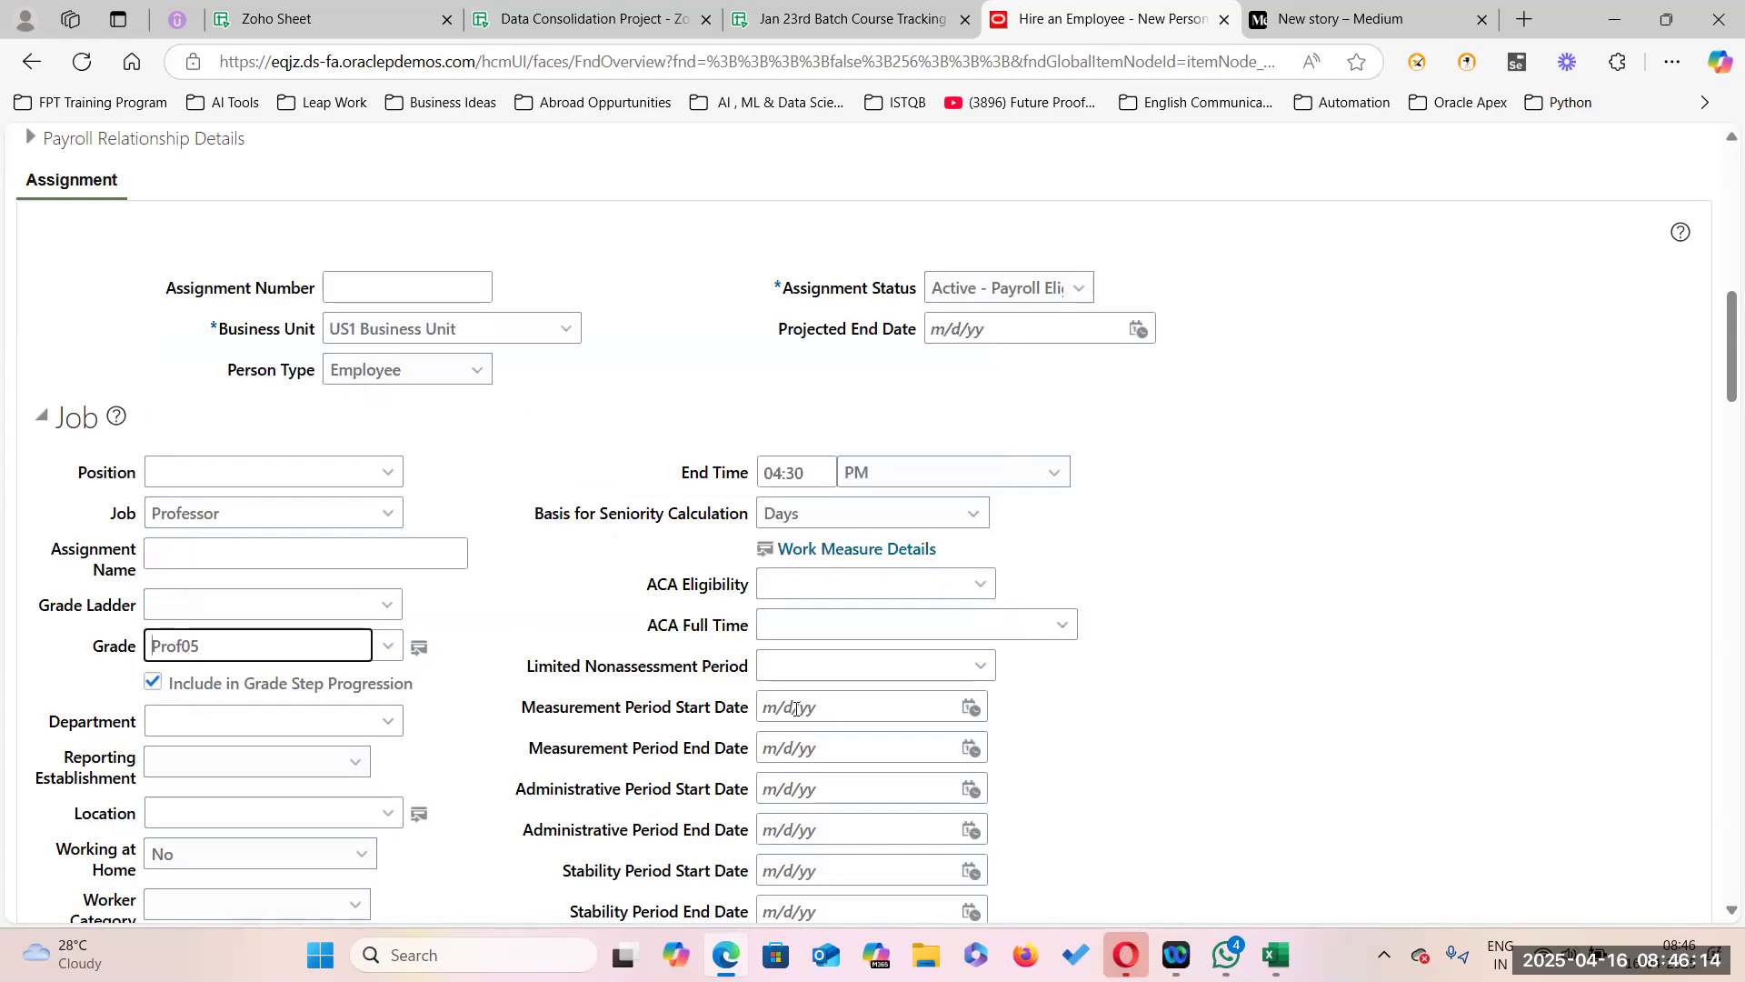
In Zoho Sheet, widen column D to fit PER_DEFAULT_GRADE_FROM_JOB_POSITION and check its value Y in E5.
left_click(627, 33)
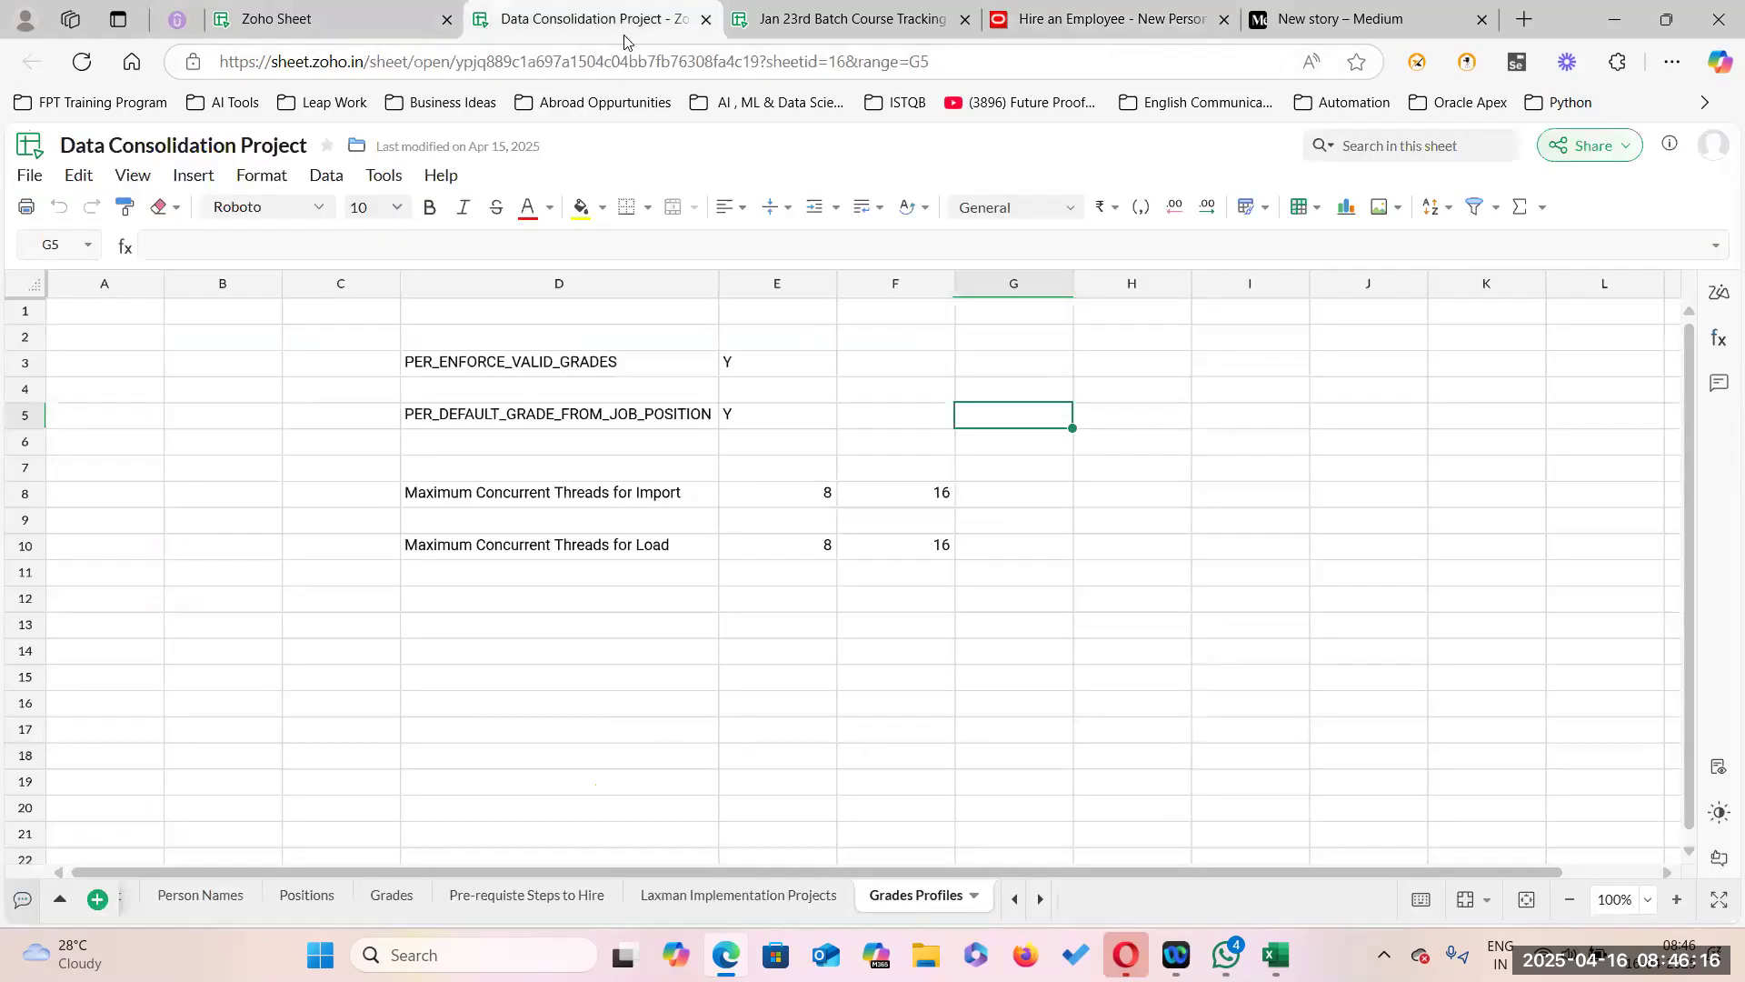
left_click(601, 416)
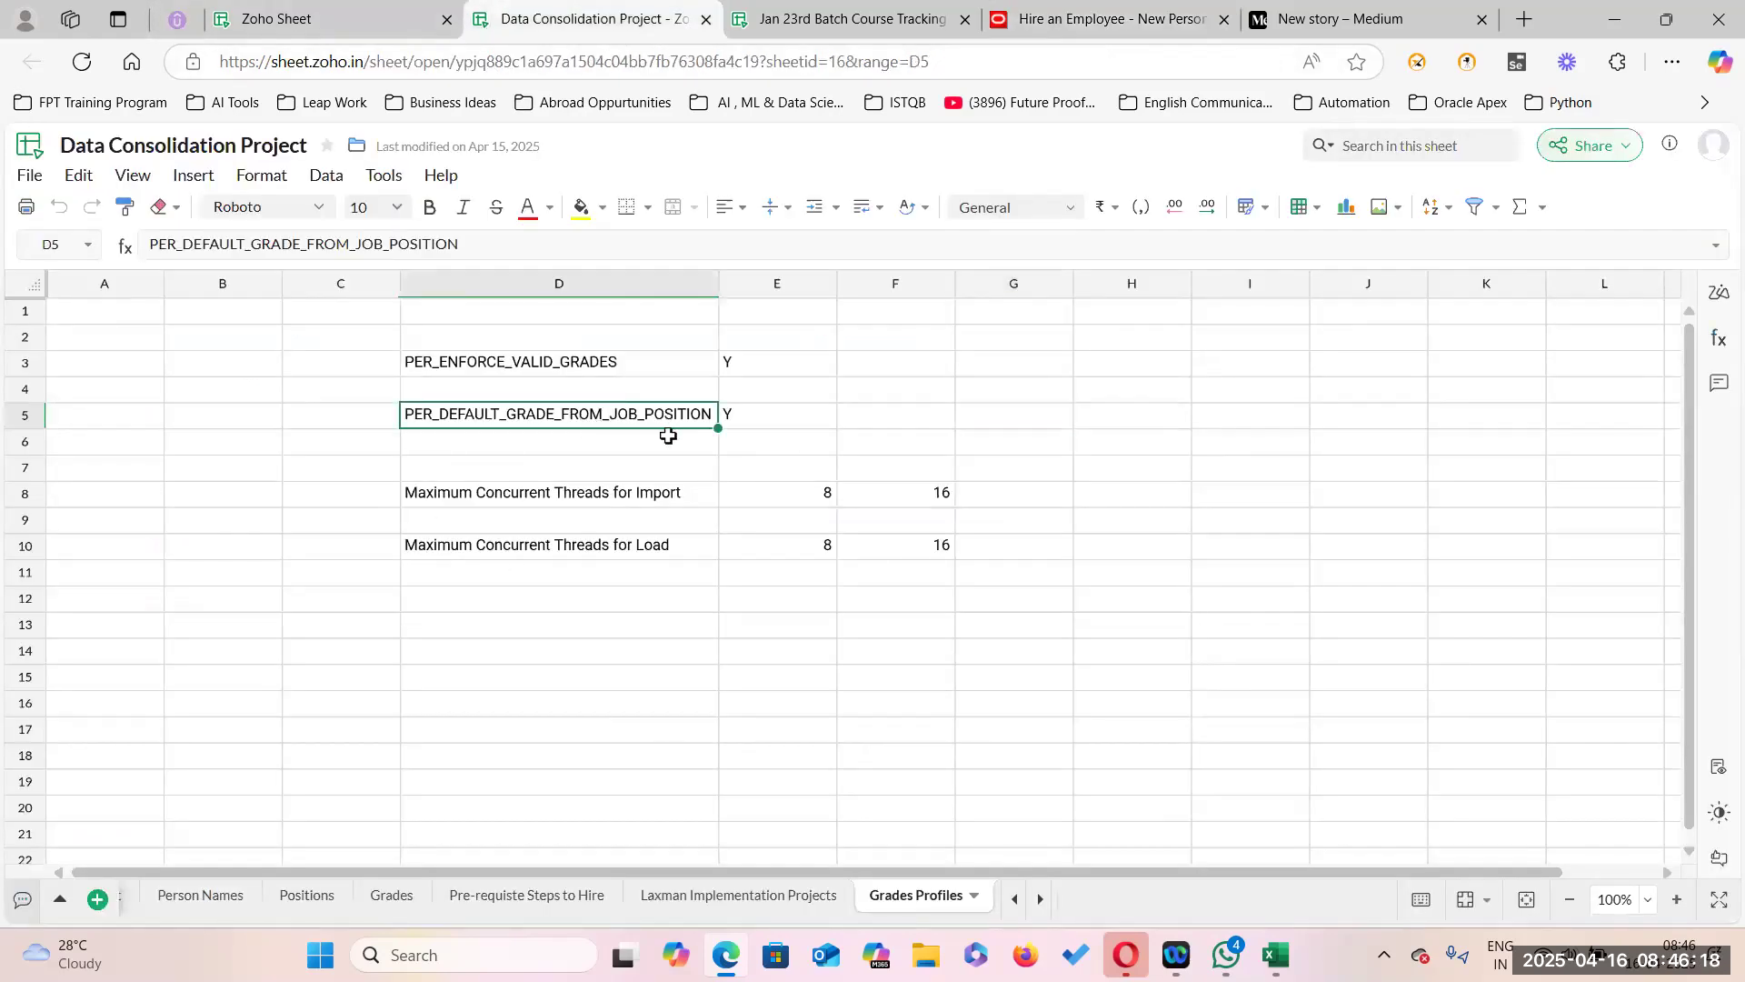
left_click_drag(719, 283, 741, 282)
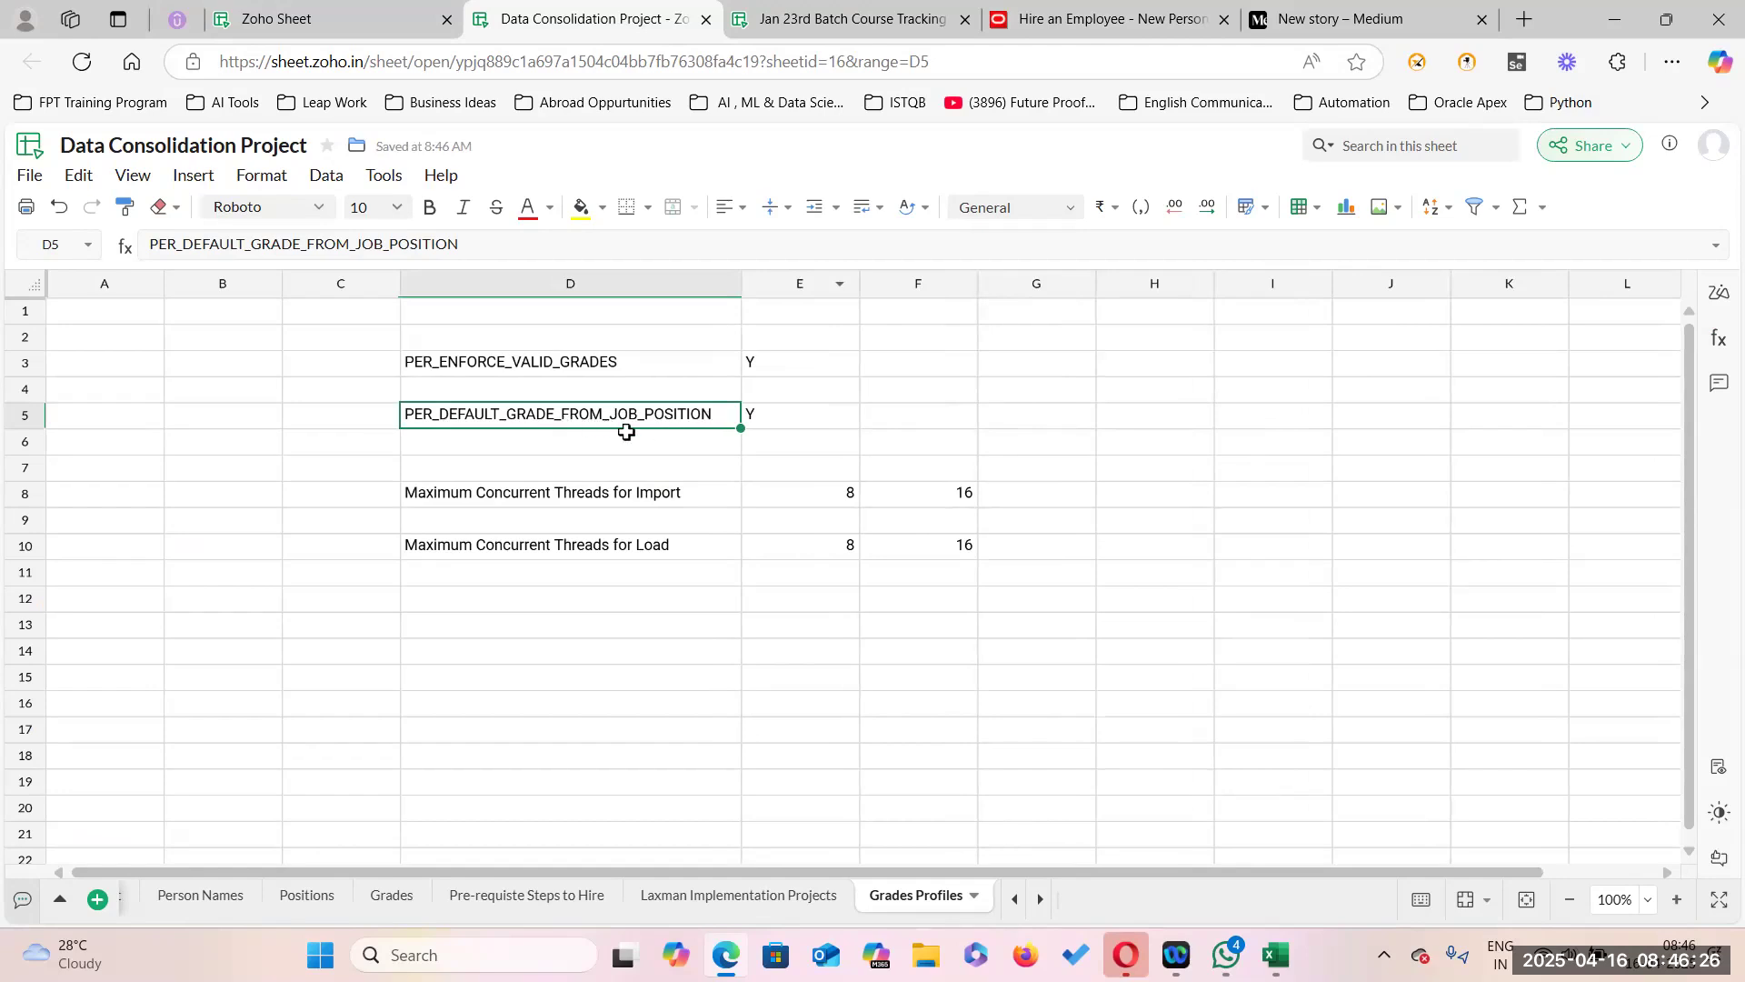
left_click(796, 417)
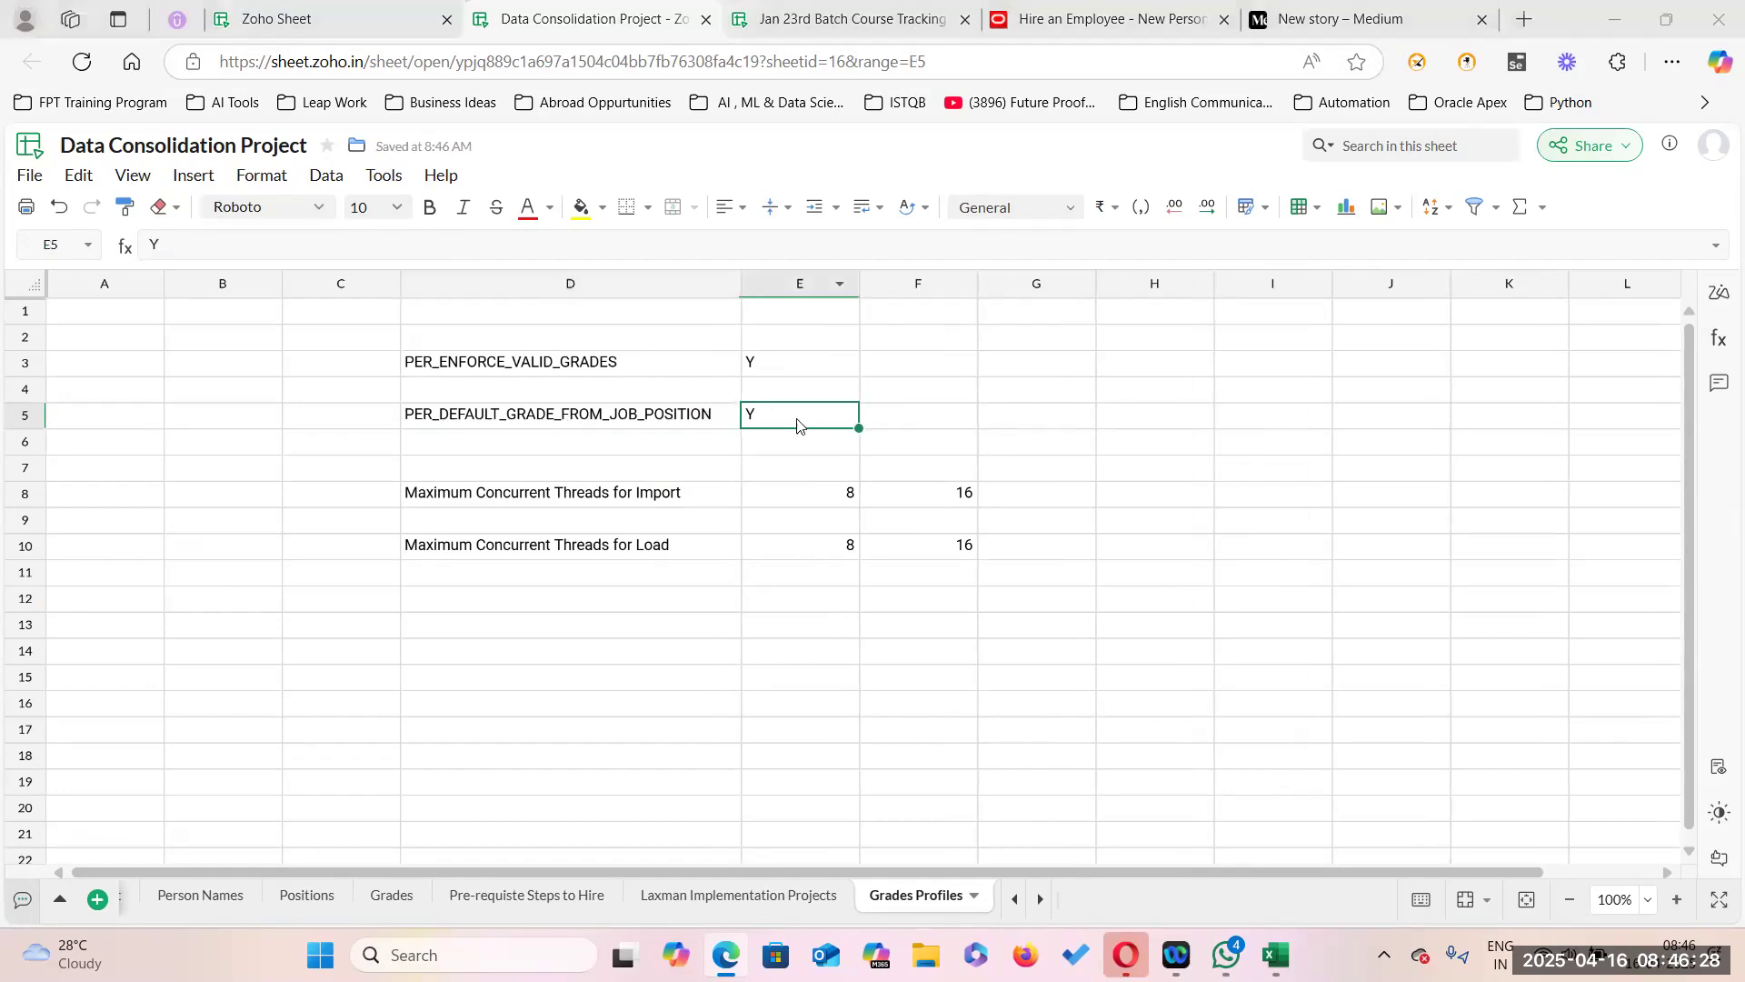
key("ctrl+Tab")
key("ctrl+Tab")
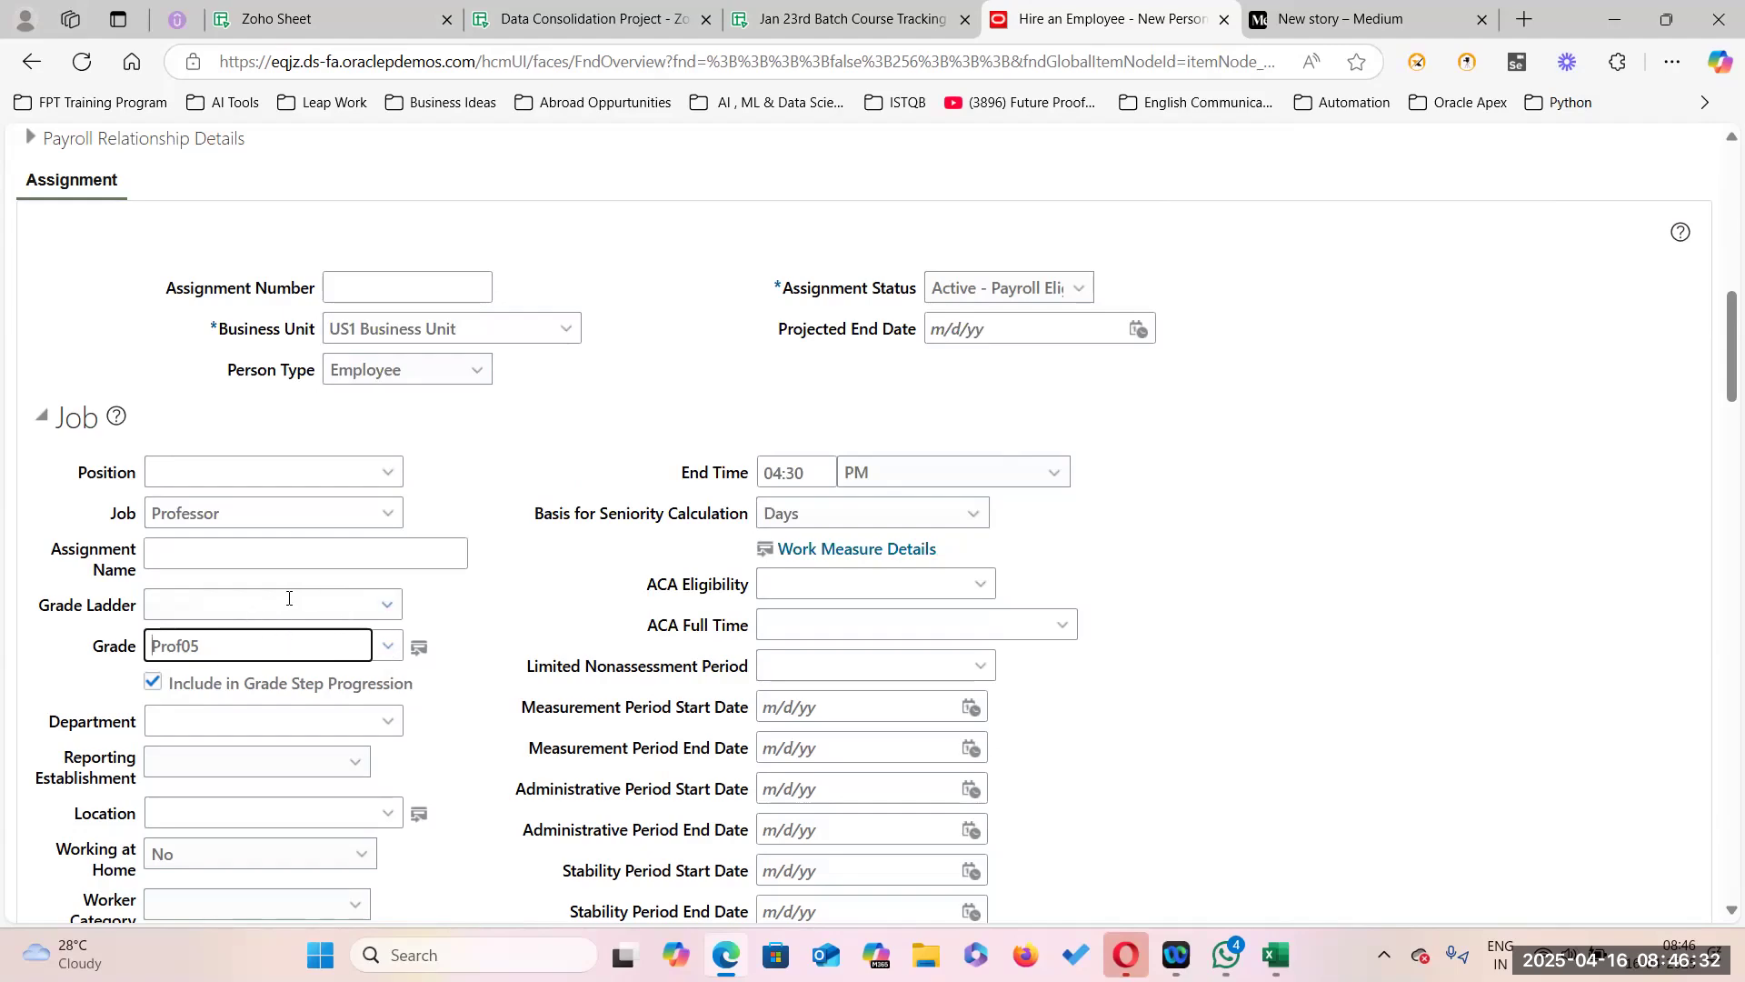
Cancel the hire in progress without saving changes.
scroll(623, 520, "up", 10)
scroll(623, 520, "up", 2)
left_click(1664, 355)
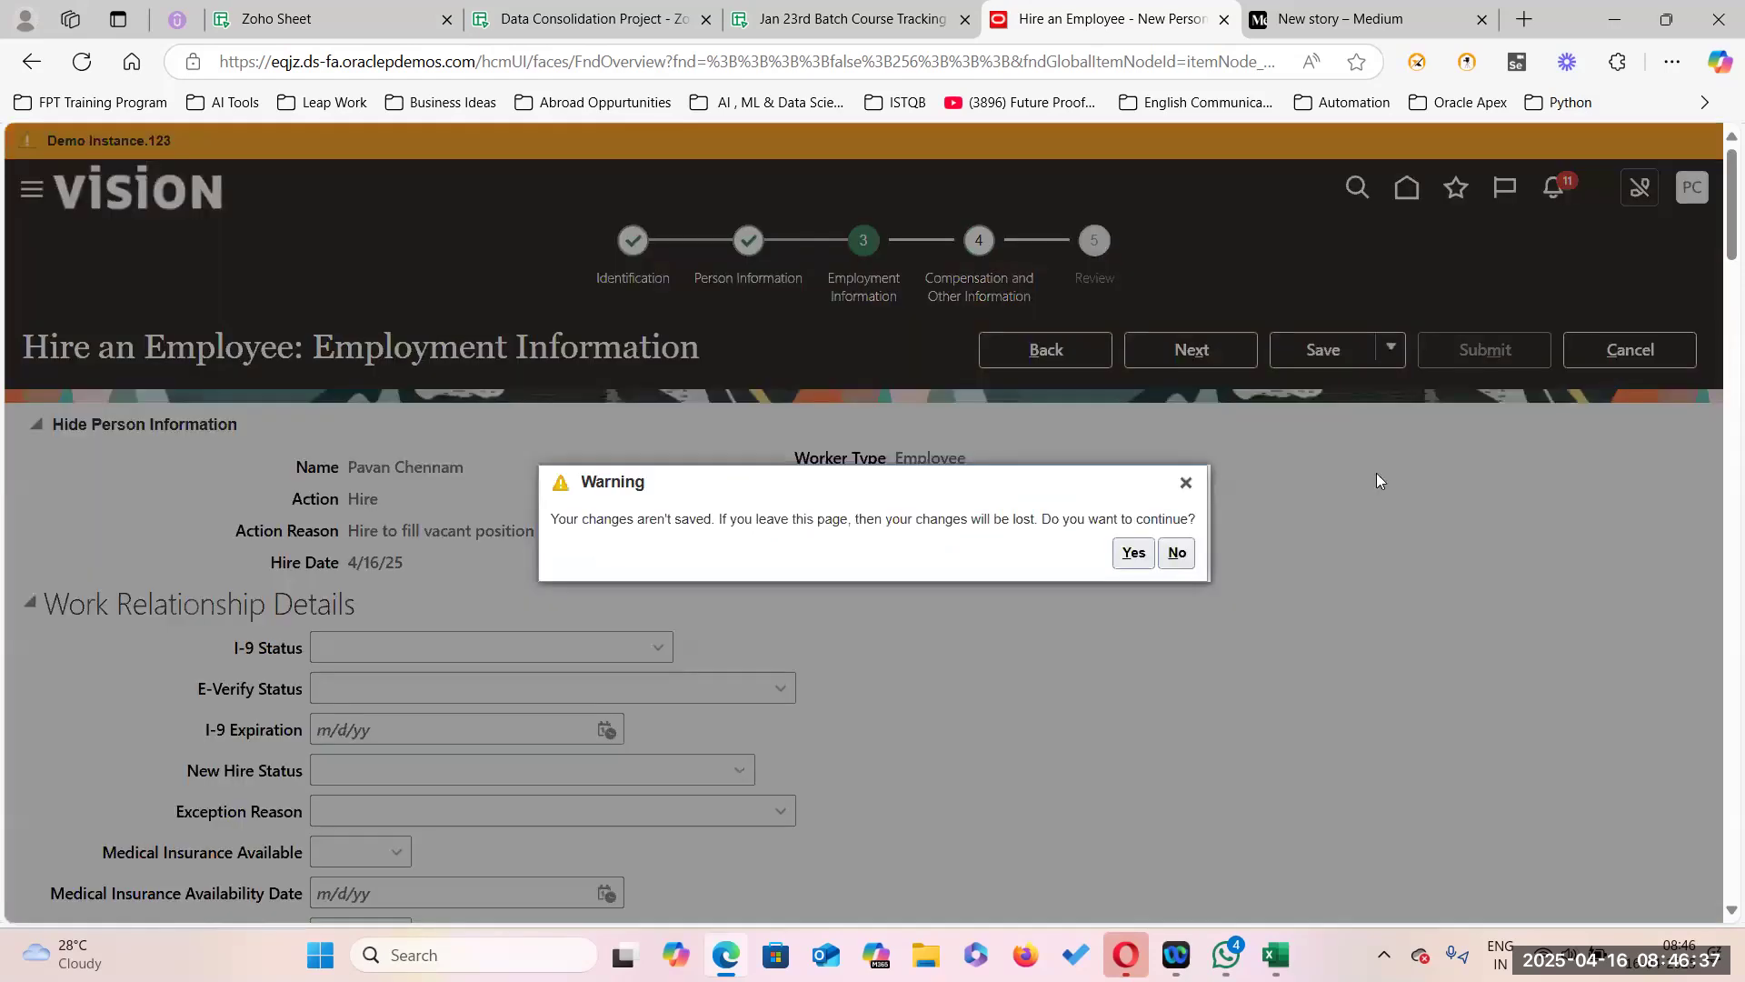
left_click(1134, 553)
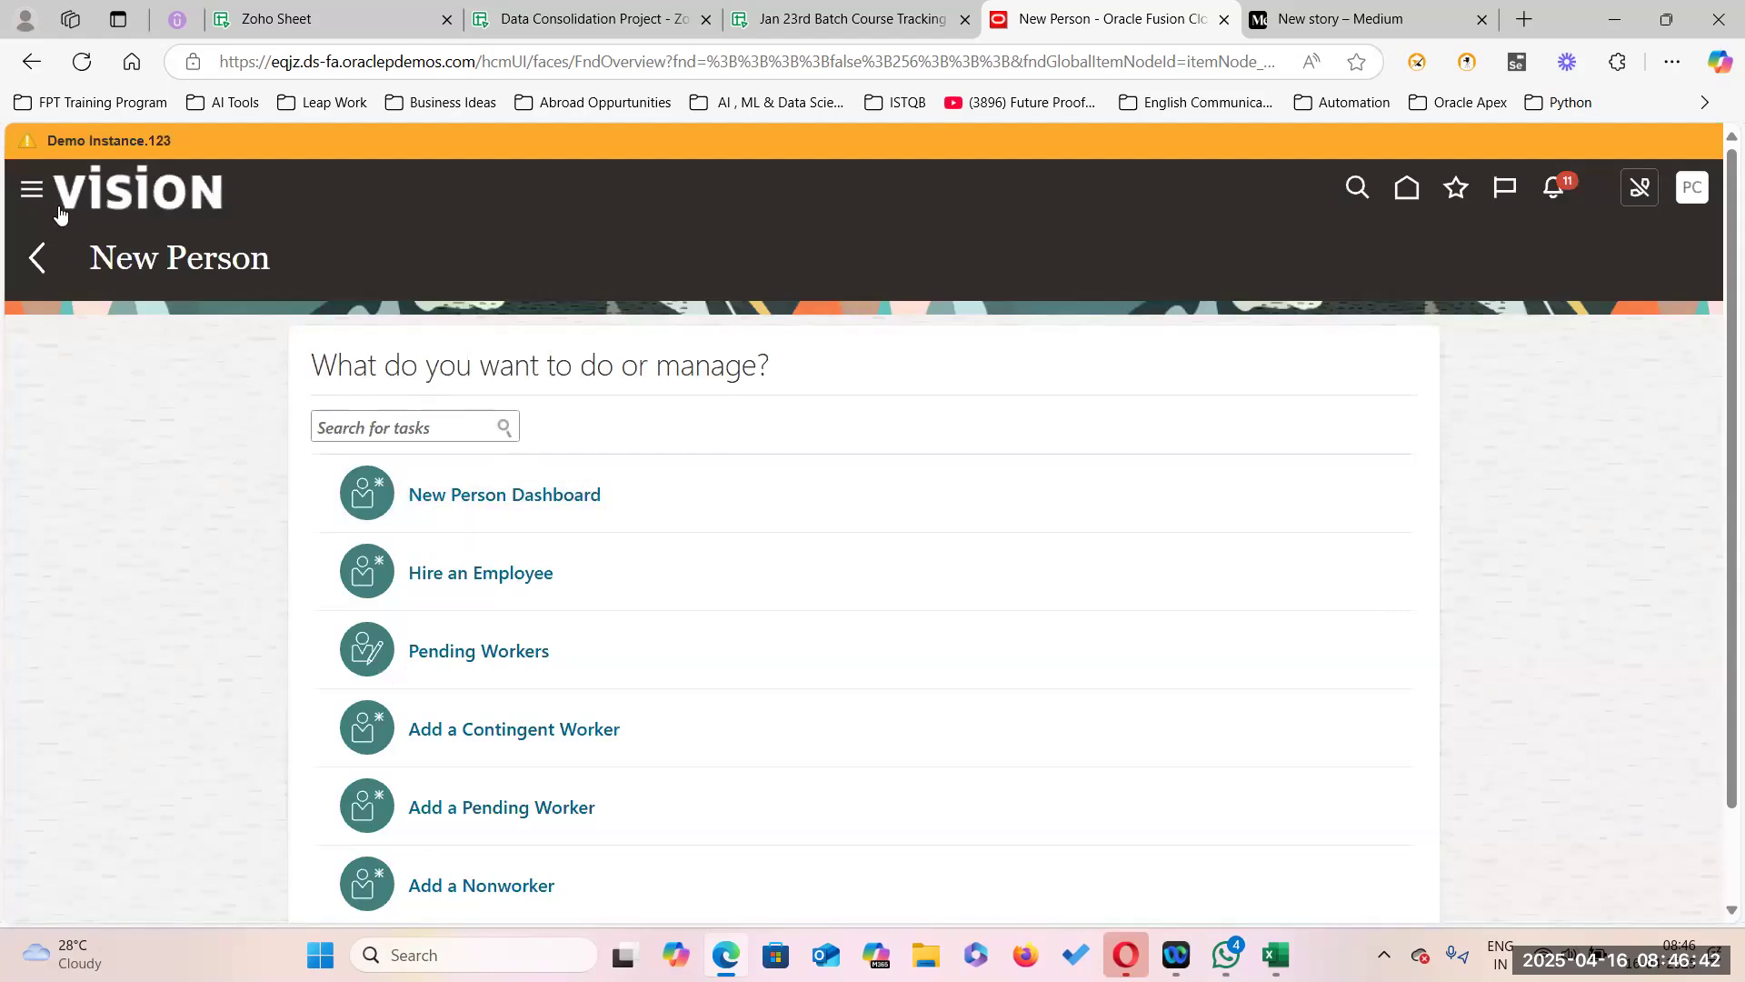
Return home and open Setup and Maintenance from the settings menu.
left_click(1405, 200)
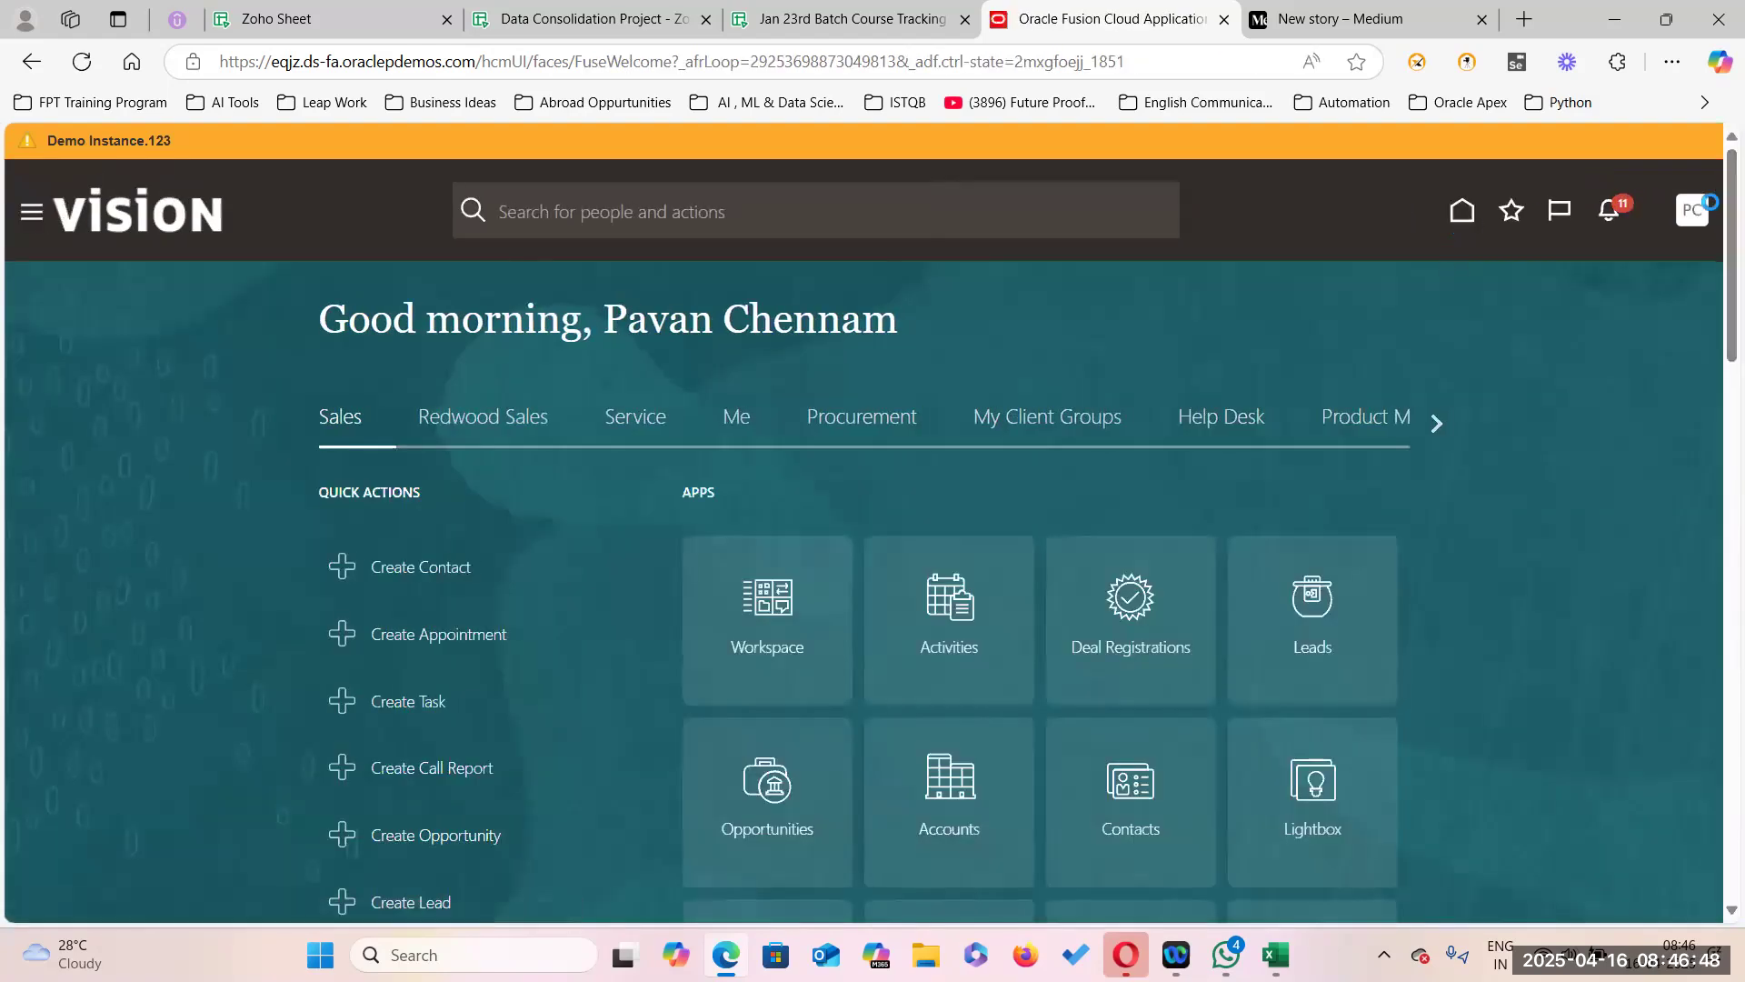
left_click(1696, 218)
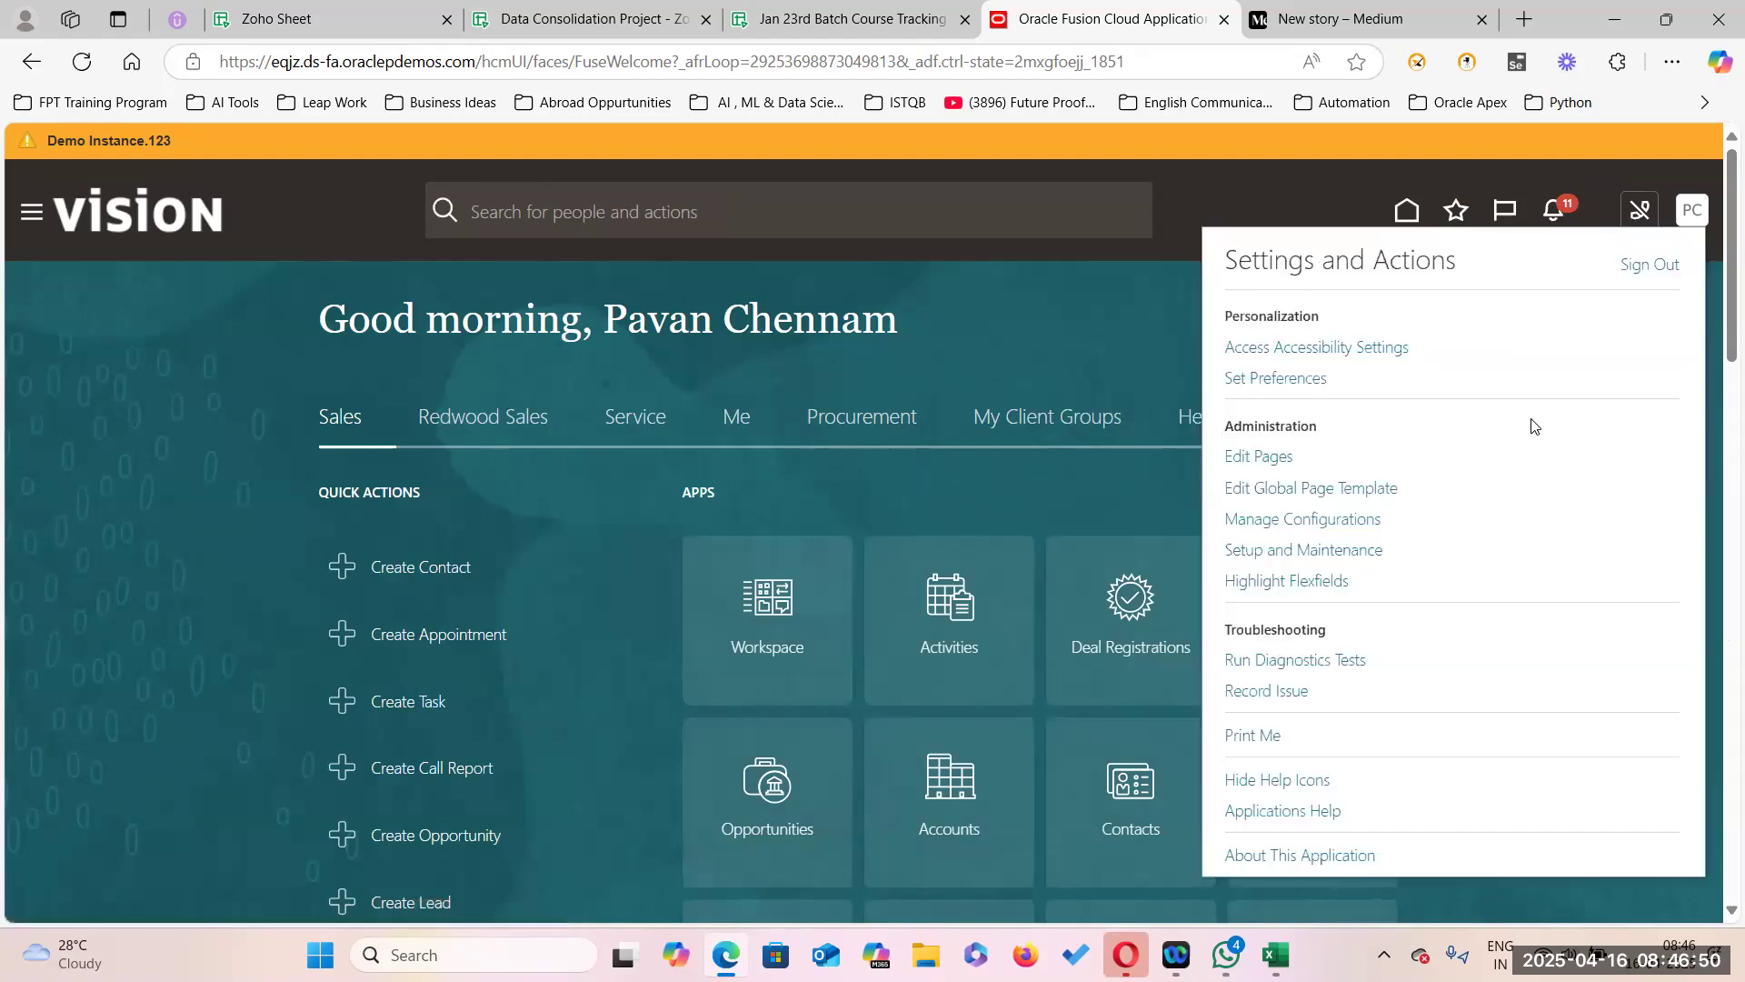
left_click(1302, 550)
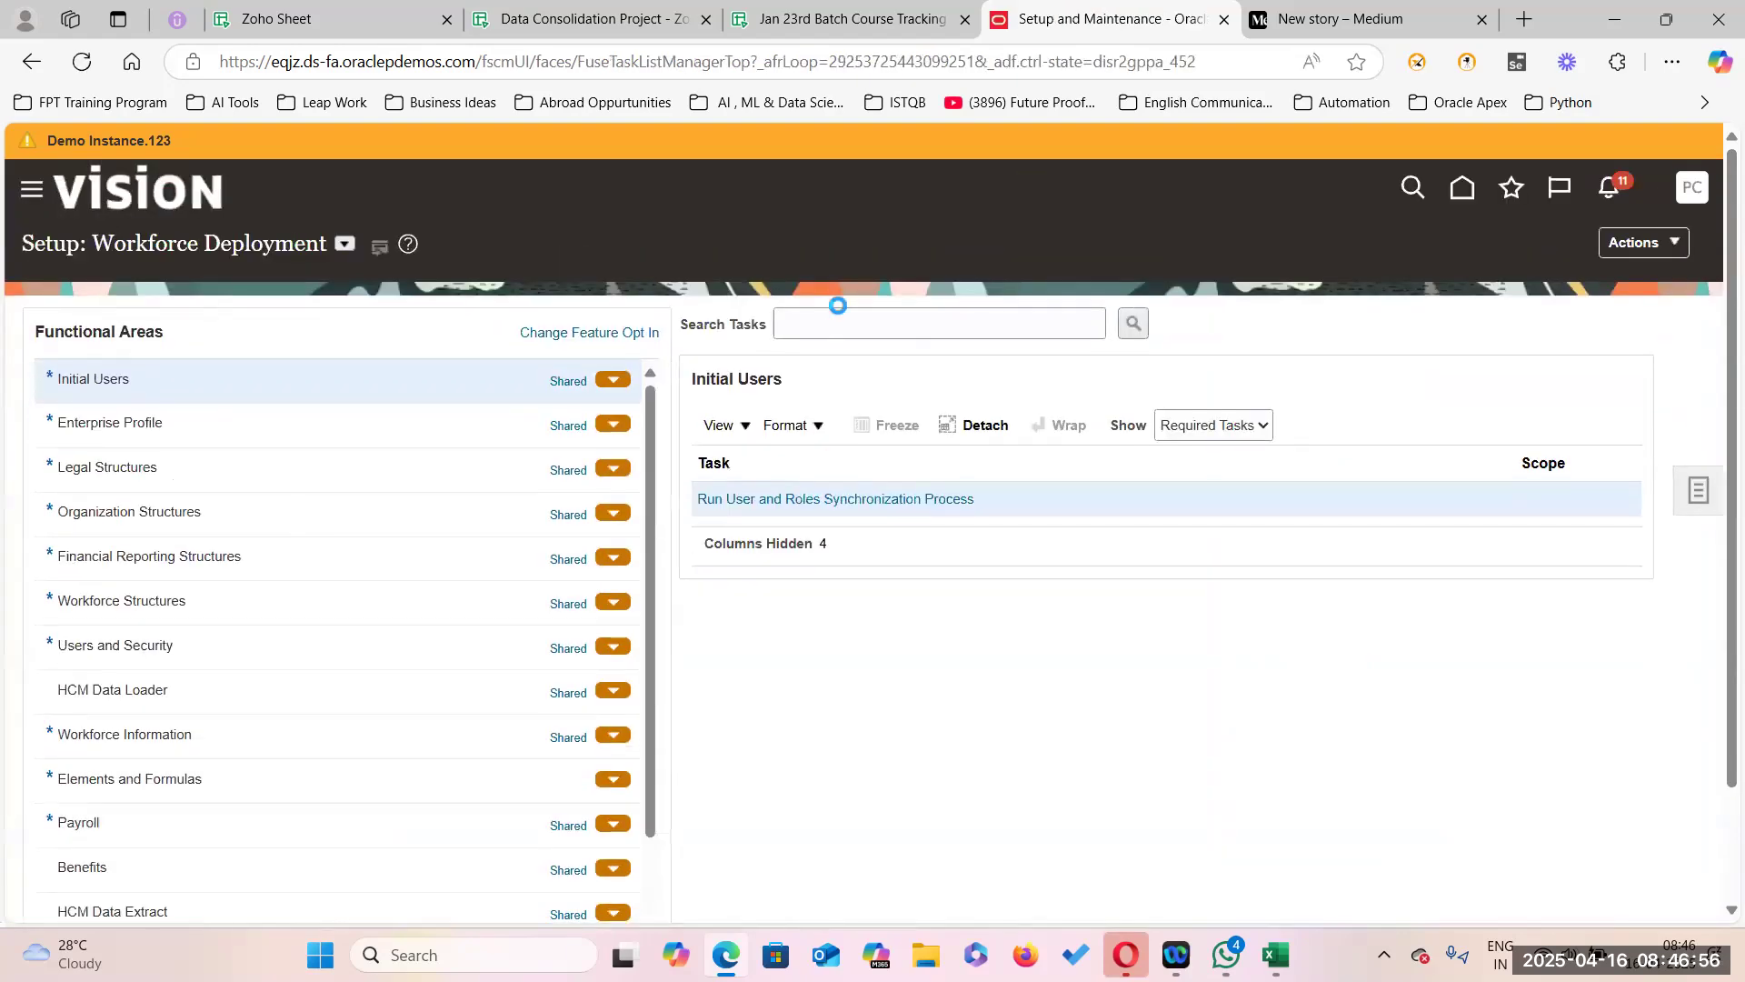
Search setup tasks for 'Manag' and open the Manage Job task.
left_click(840, 315)
type("Manage Job")
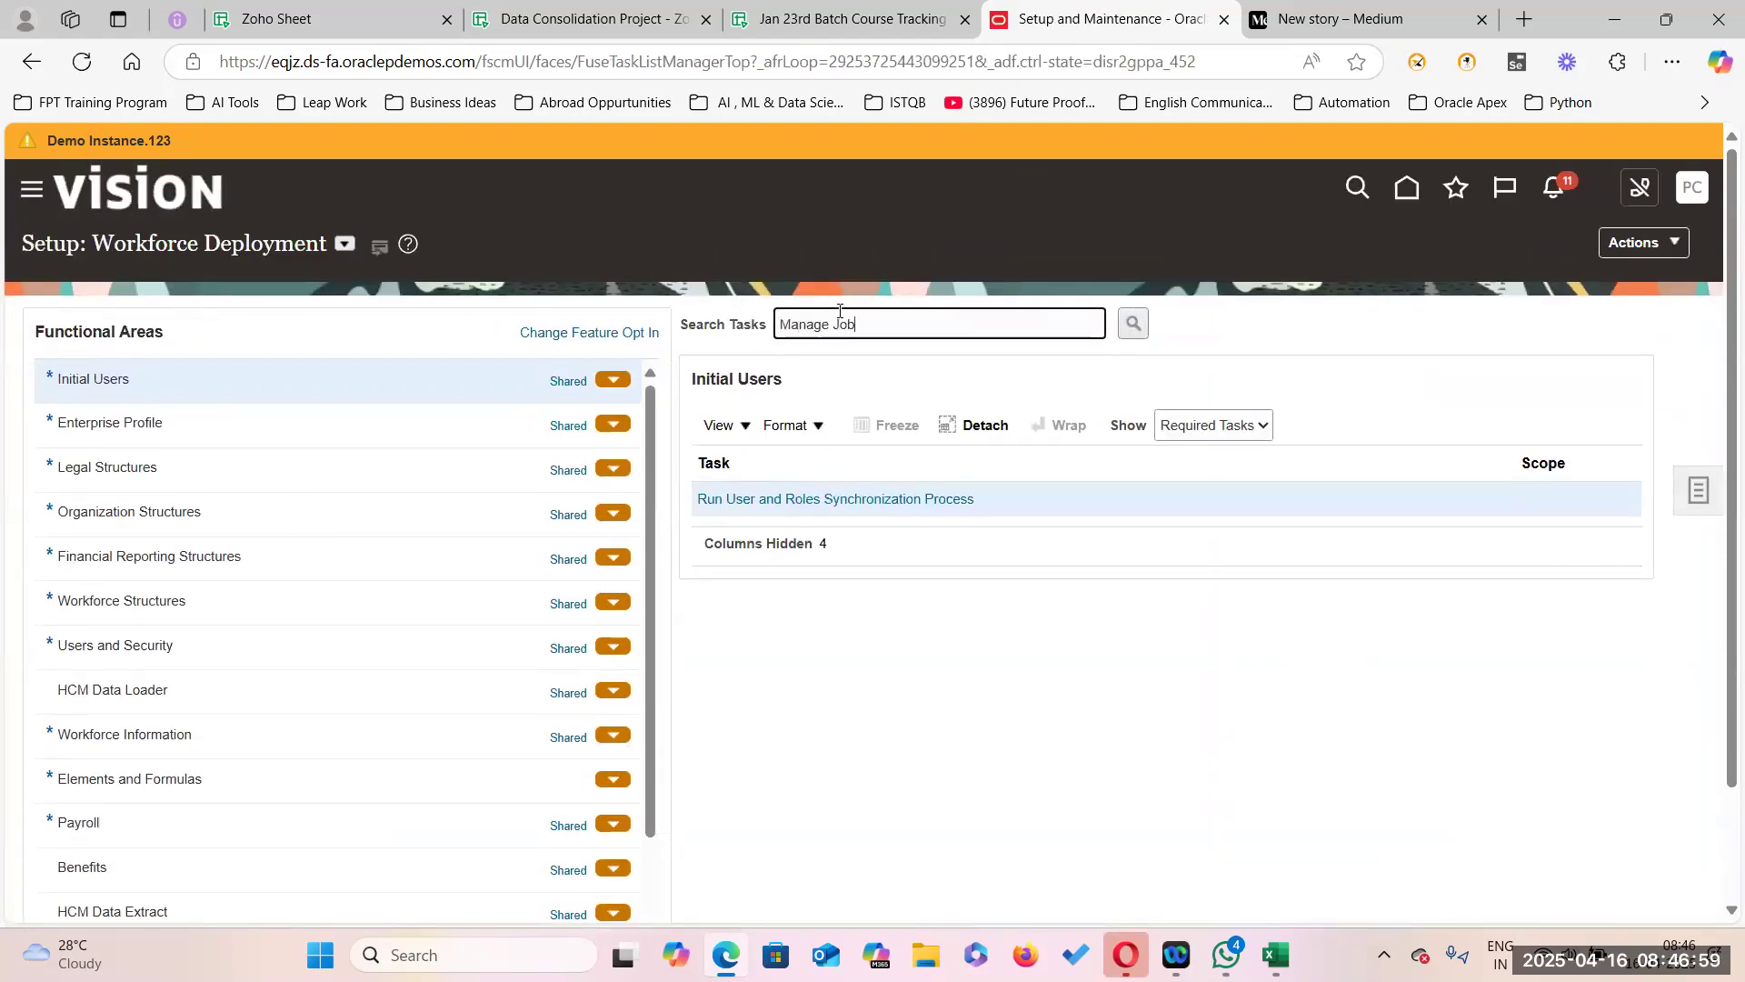
key("Return")
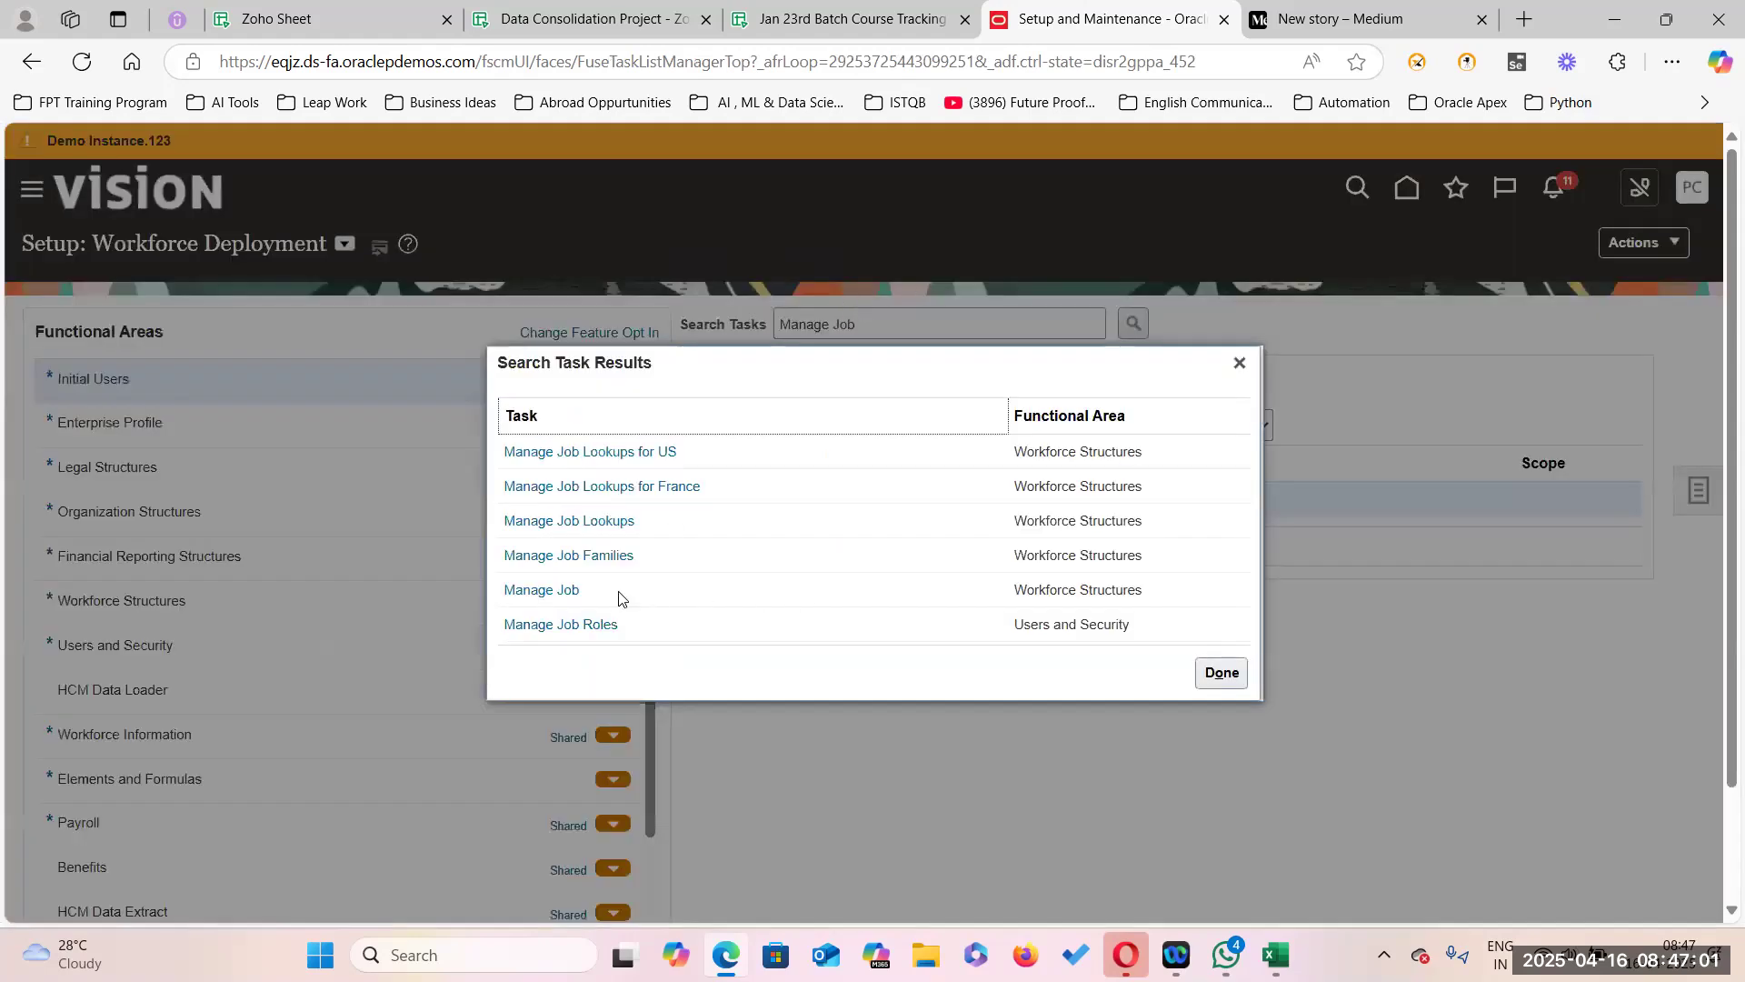
left_click(543, 590)
left_click(752, 637)
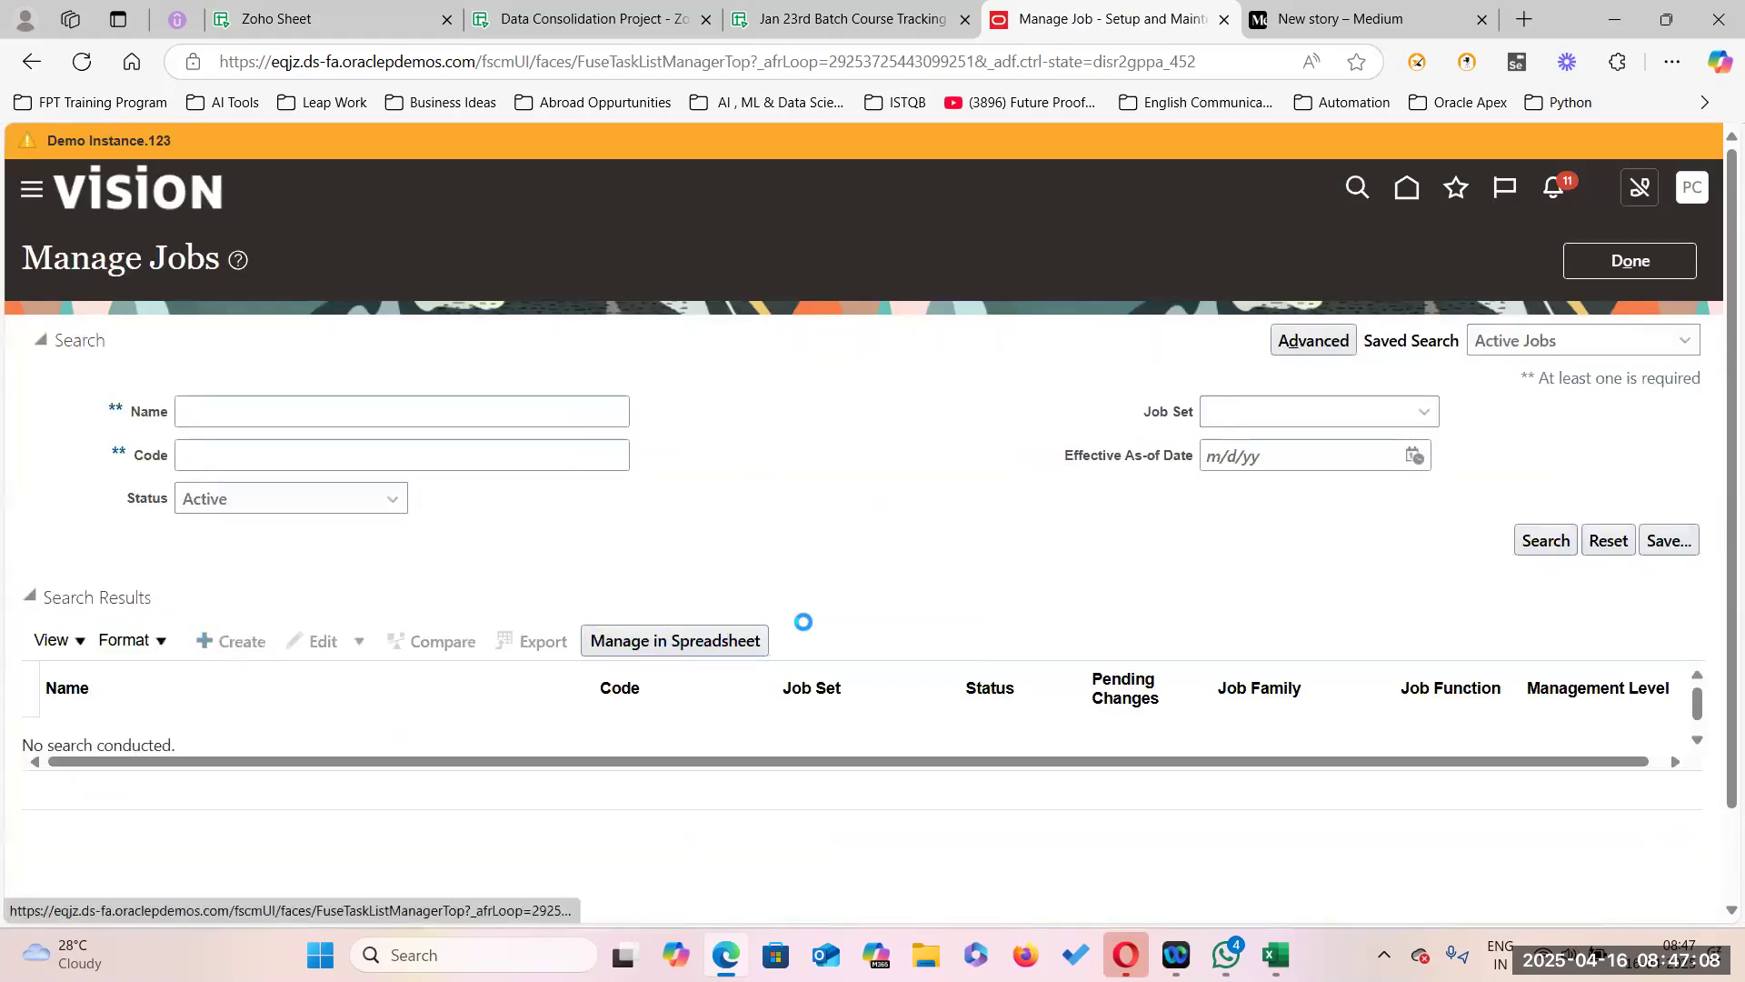
Create a job named Senior Professor with code SP and continue to Job Details.
left_click(1249, 472)
type("Senior Professor")
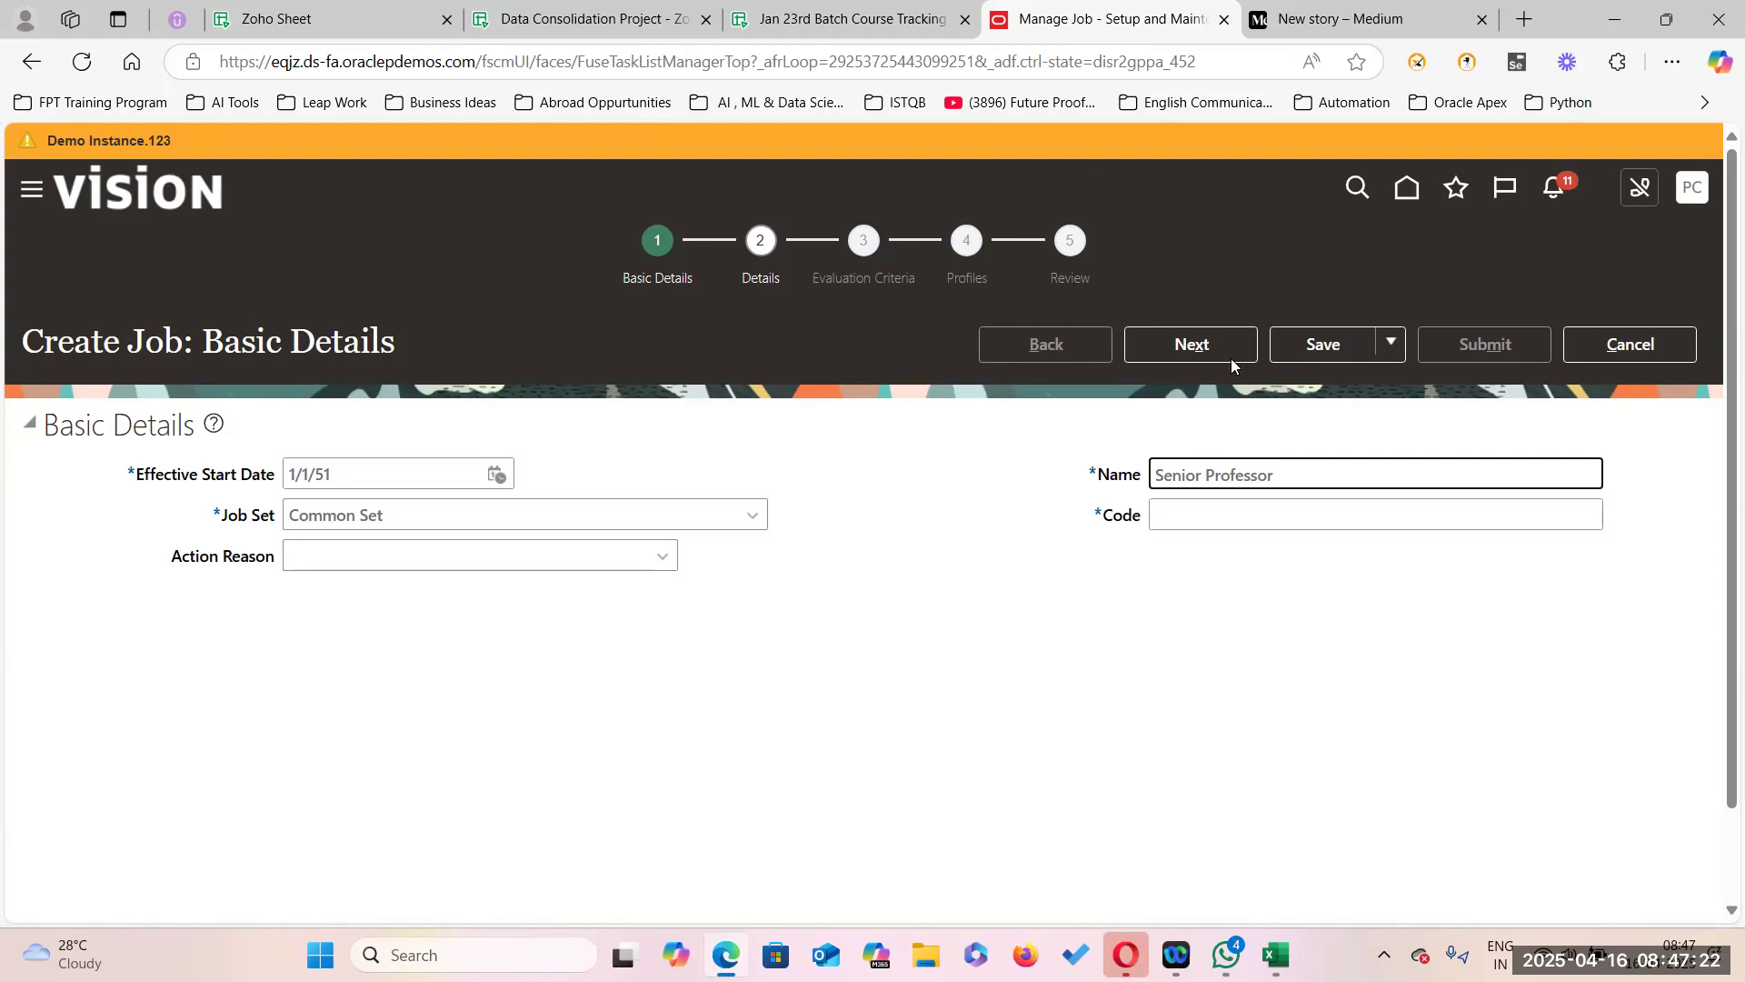
left_click(1207, 516)
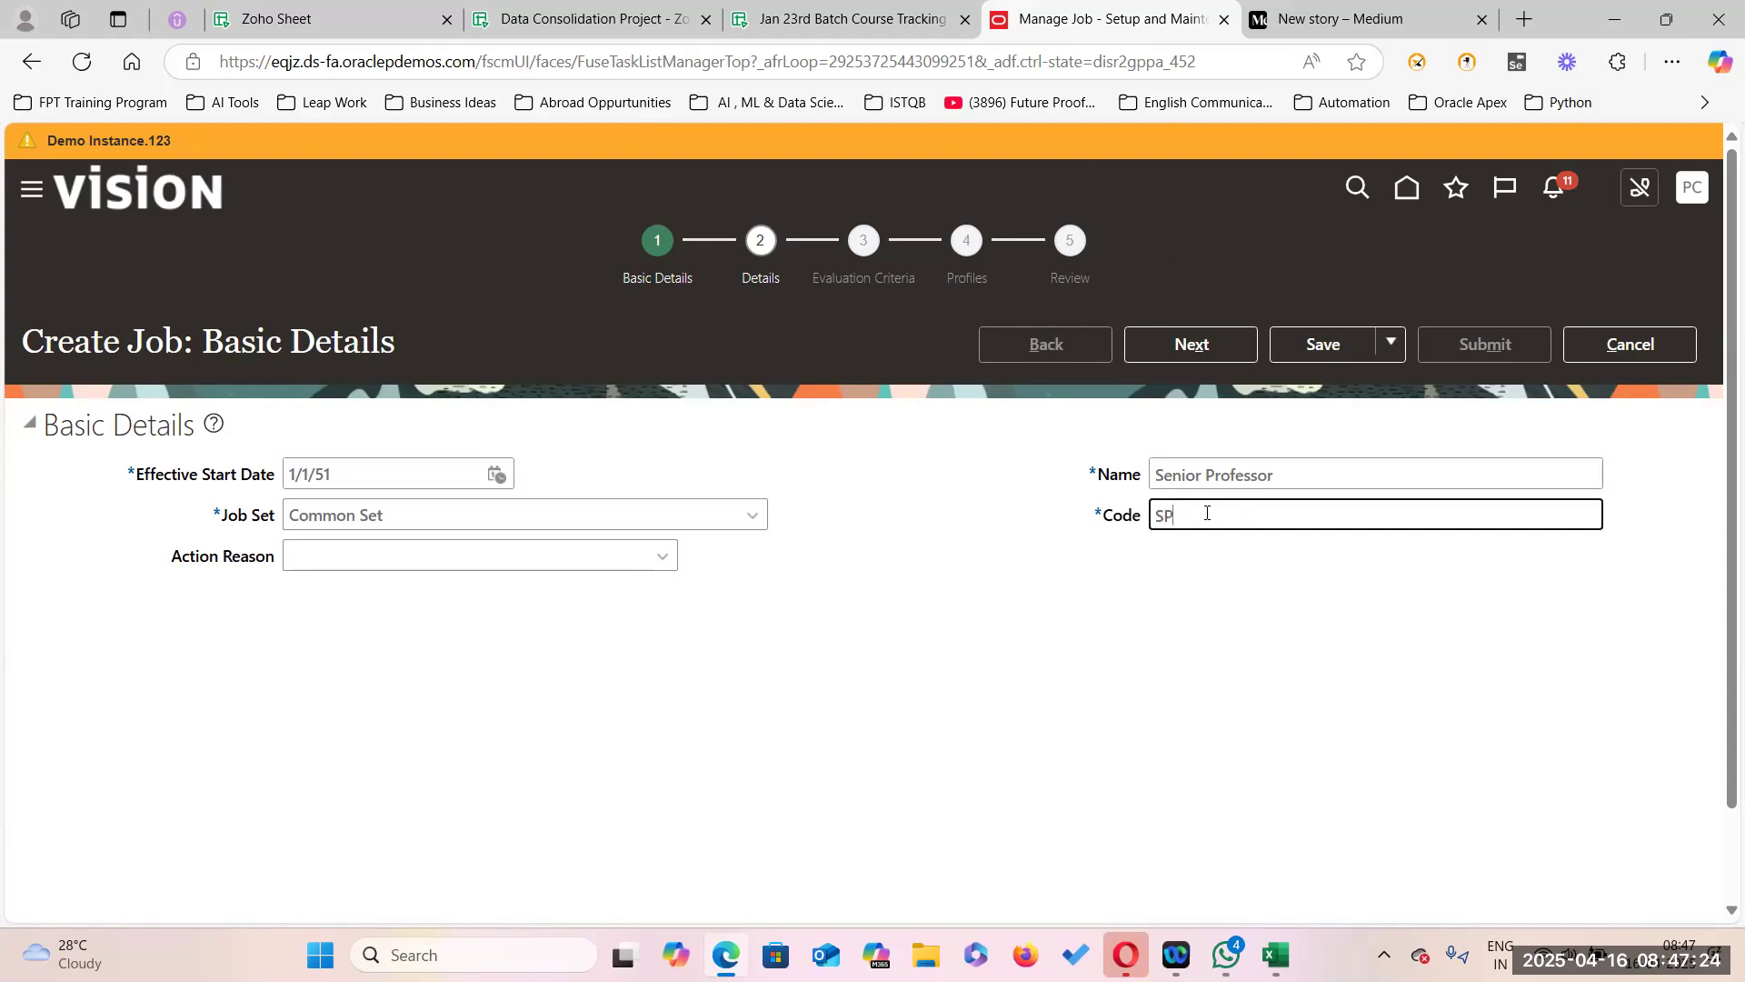
left_click(1198, 347)
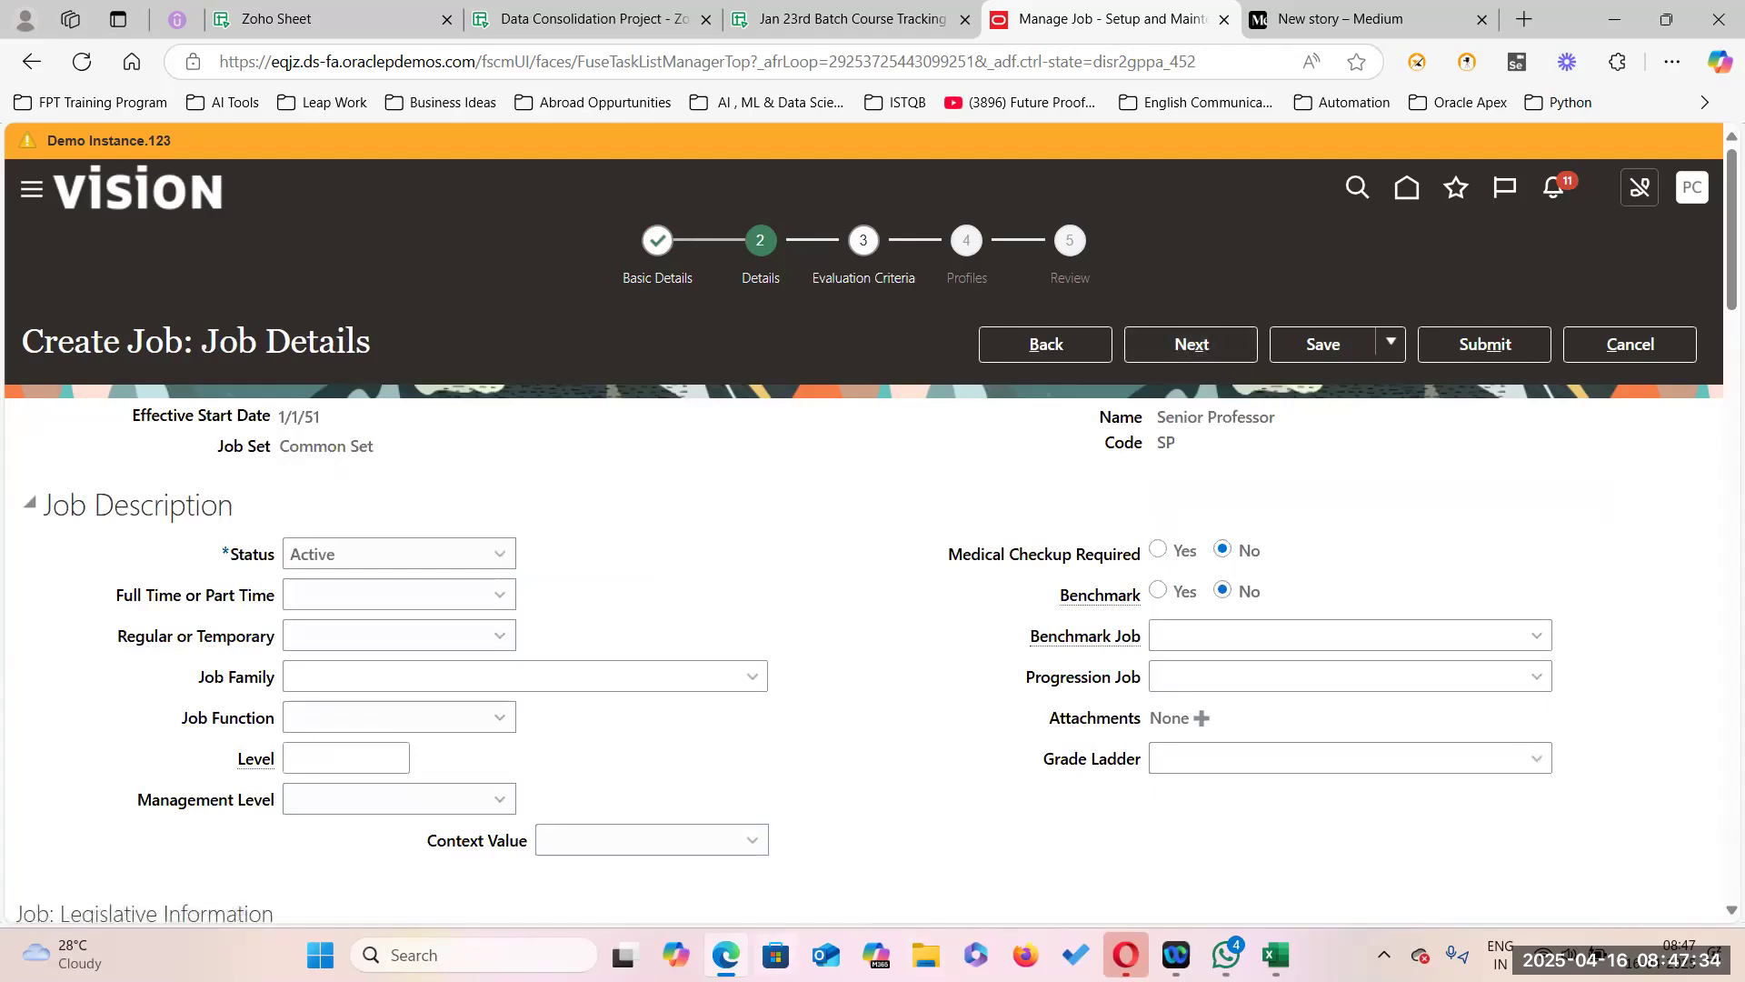
Make the Senior Professor job Full time and Regular with job function Academic.
left_click(500, 595)
left_click(404, 654)
left_click(455, 636)
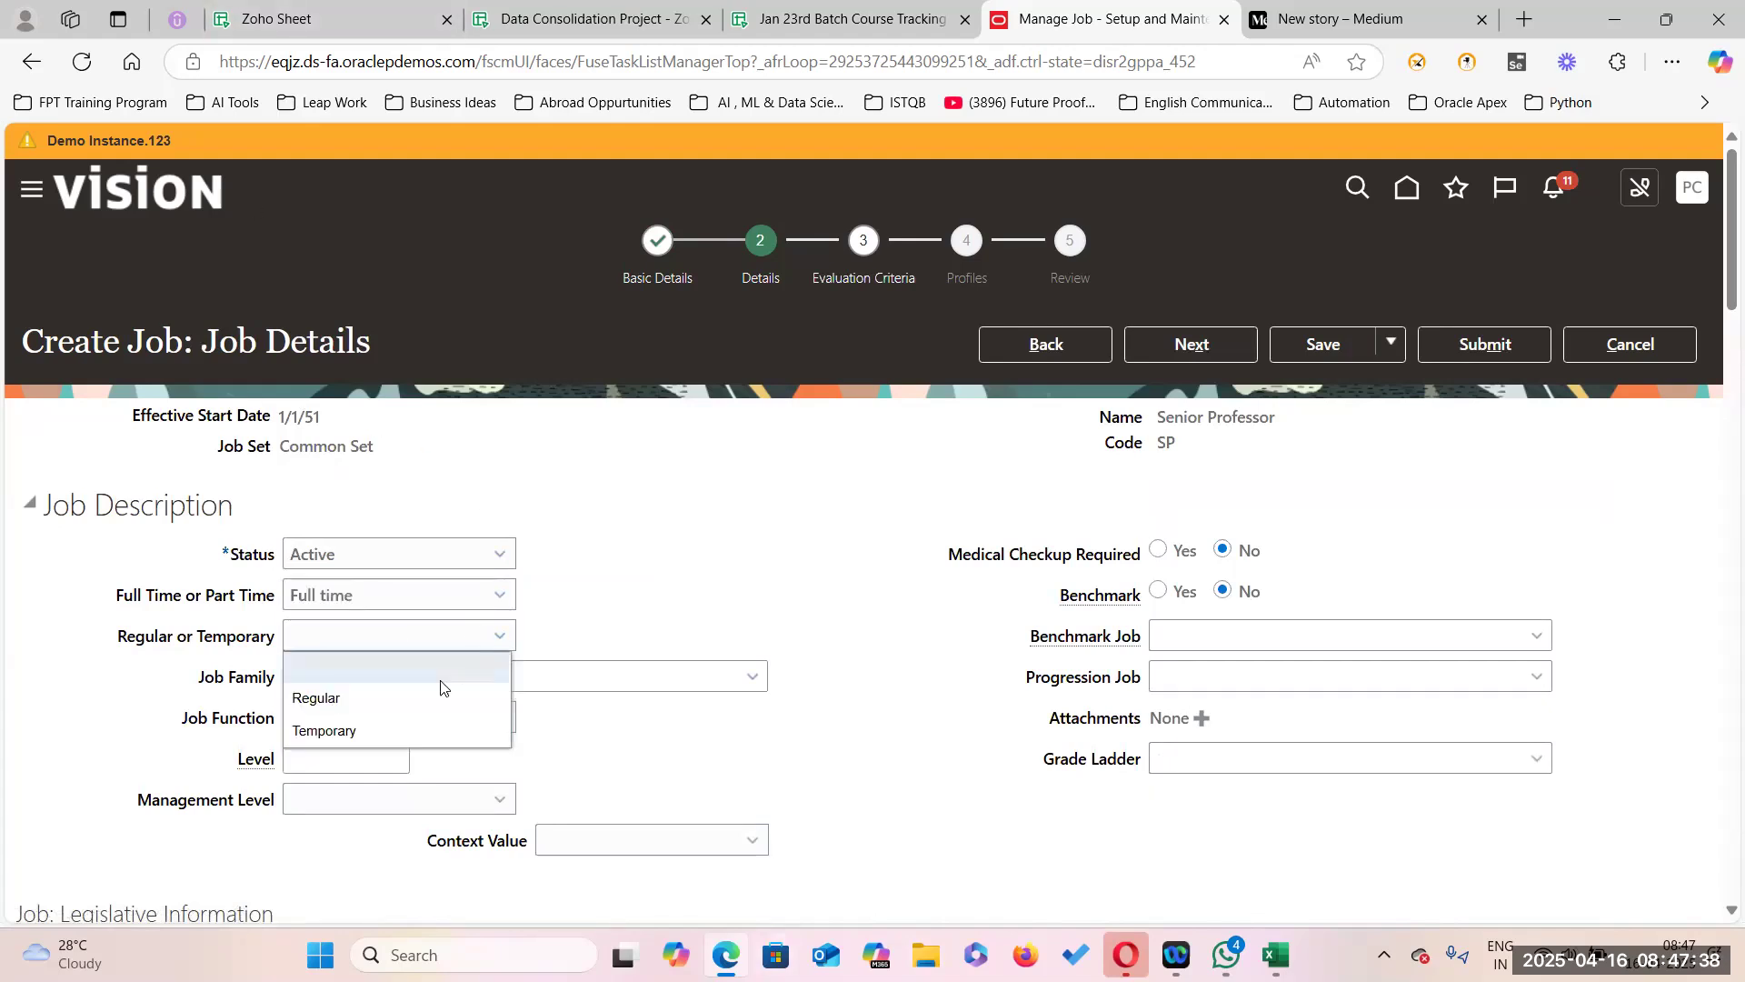
left_click(413, 697)
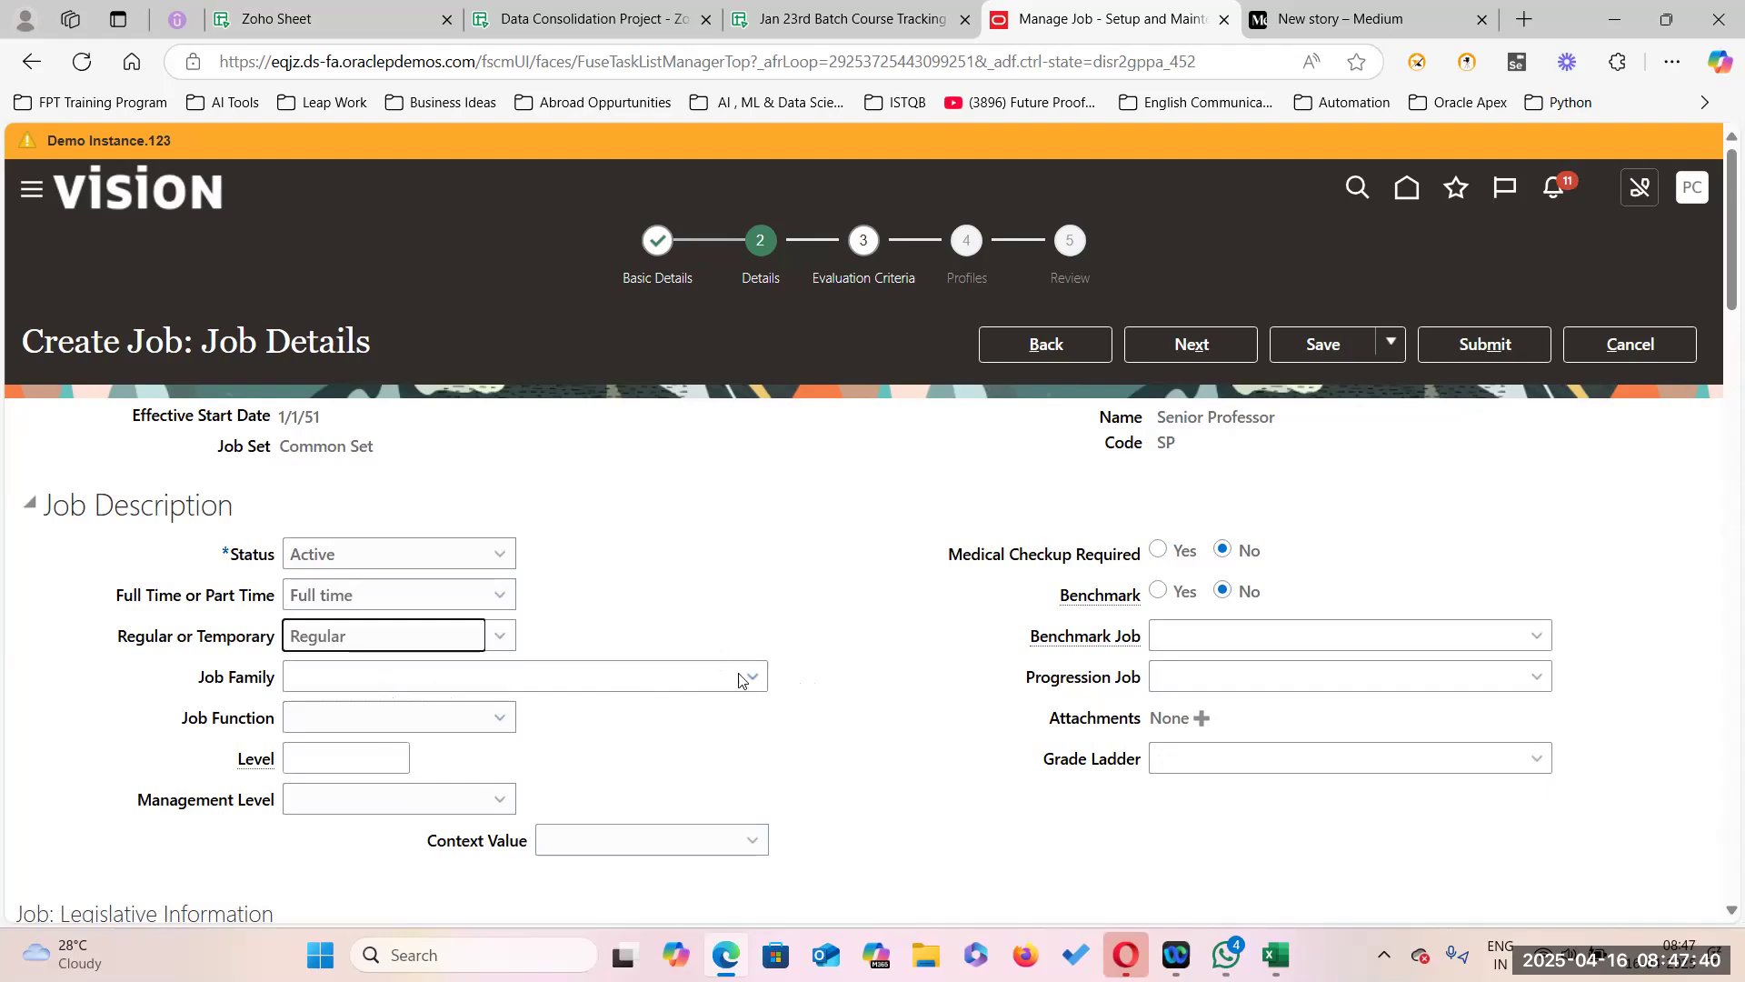
scroll(465, 737, "down", 3)
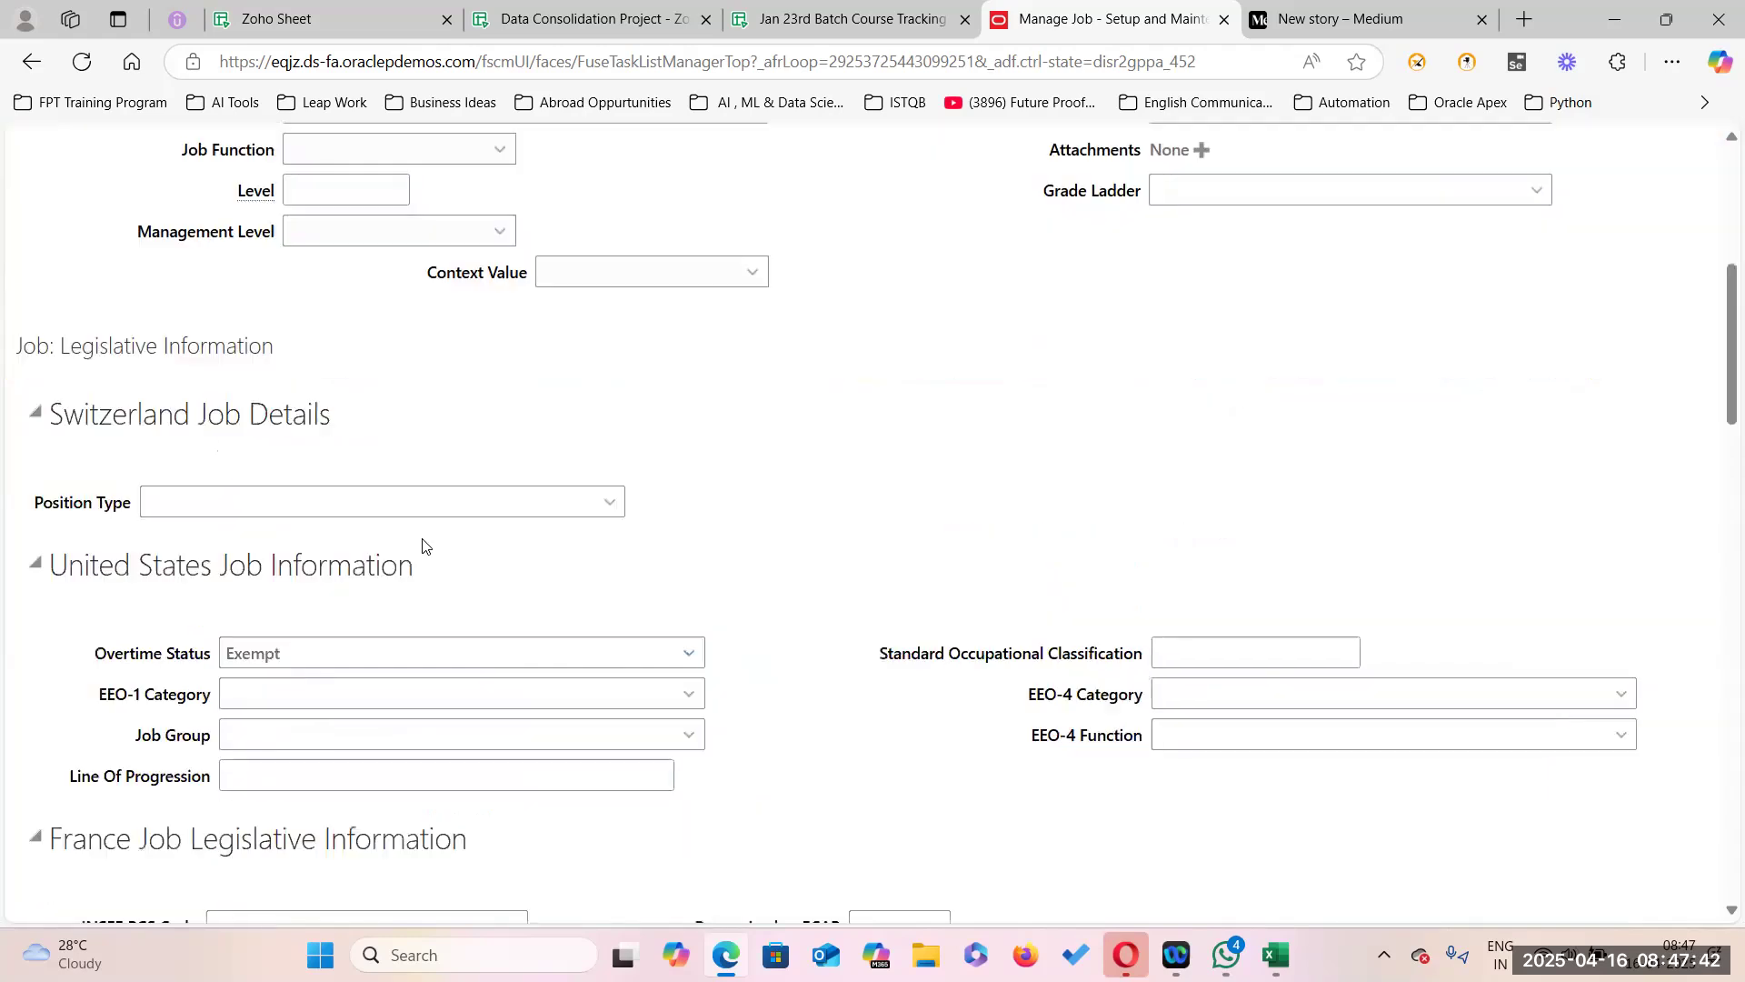
left_click(499, 377)
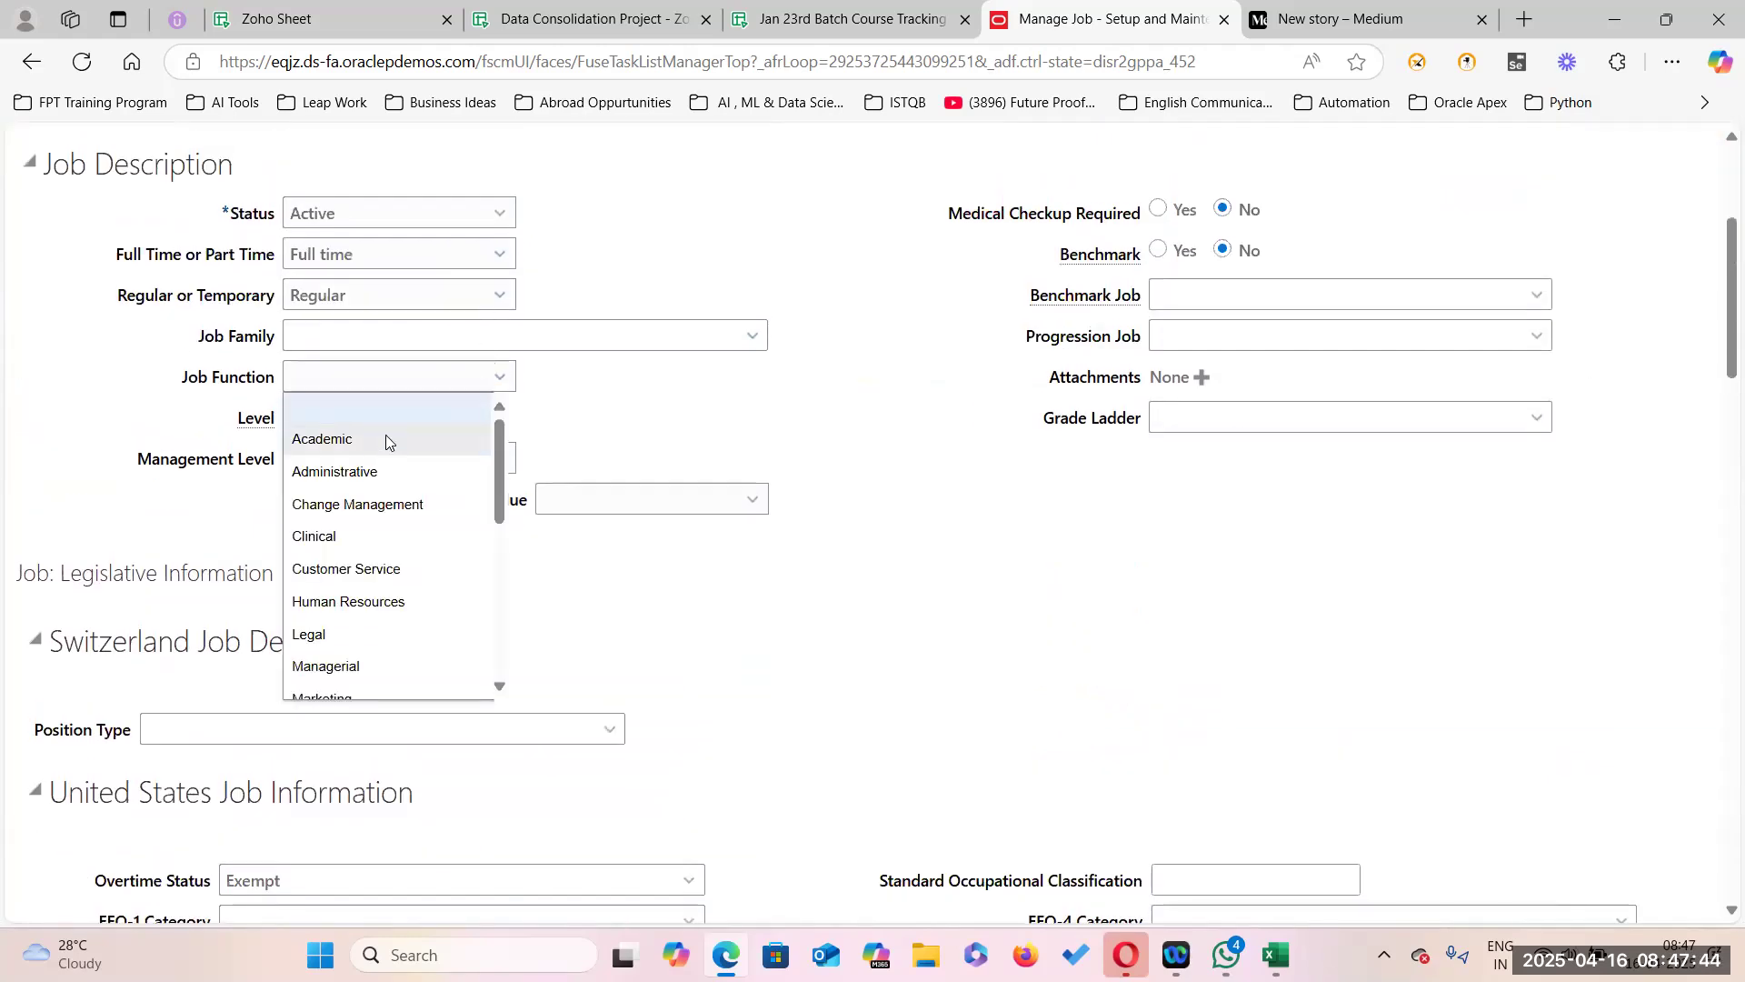
left_click(479, 440)
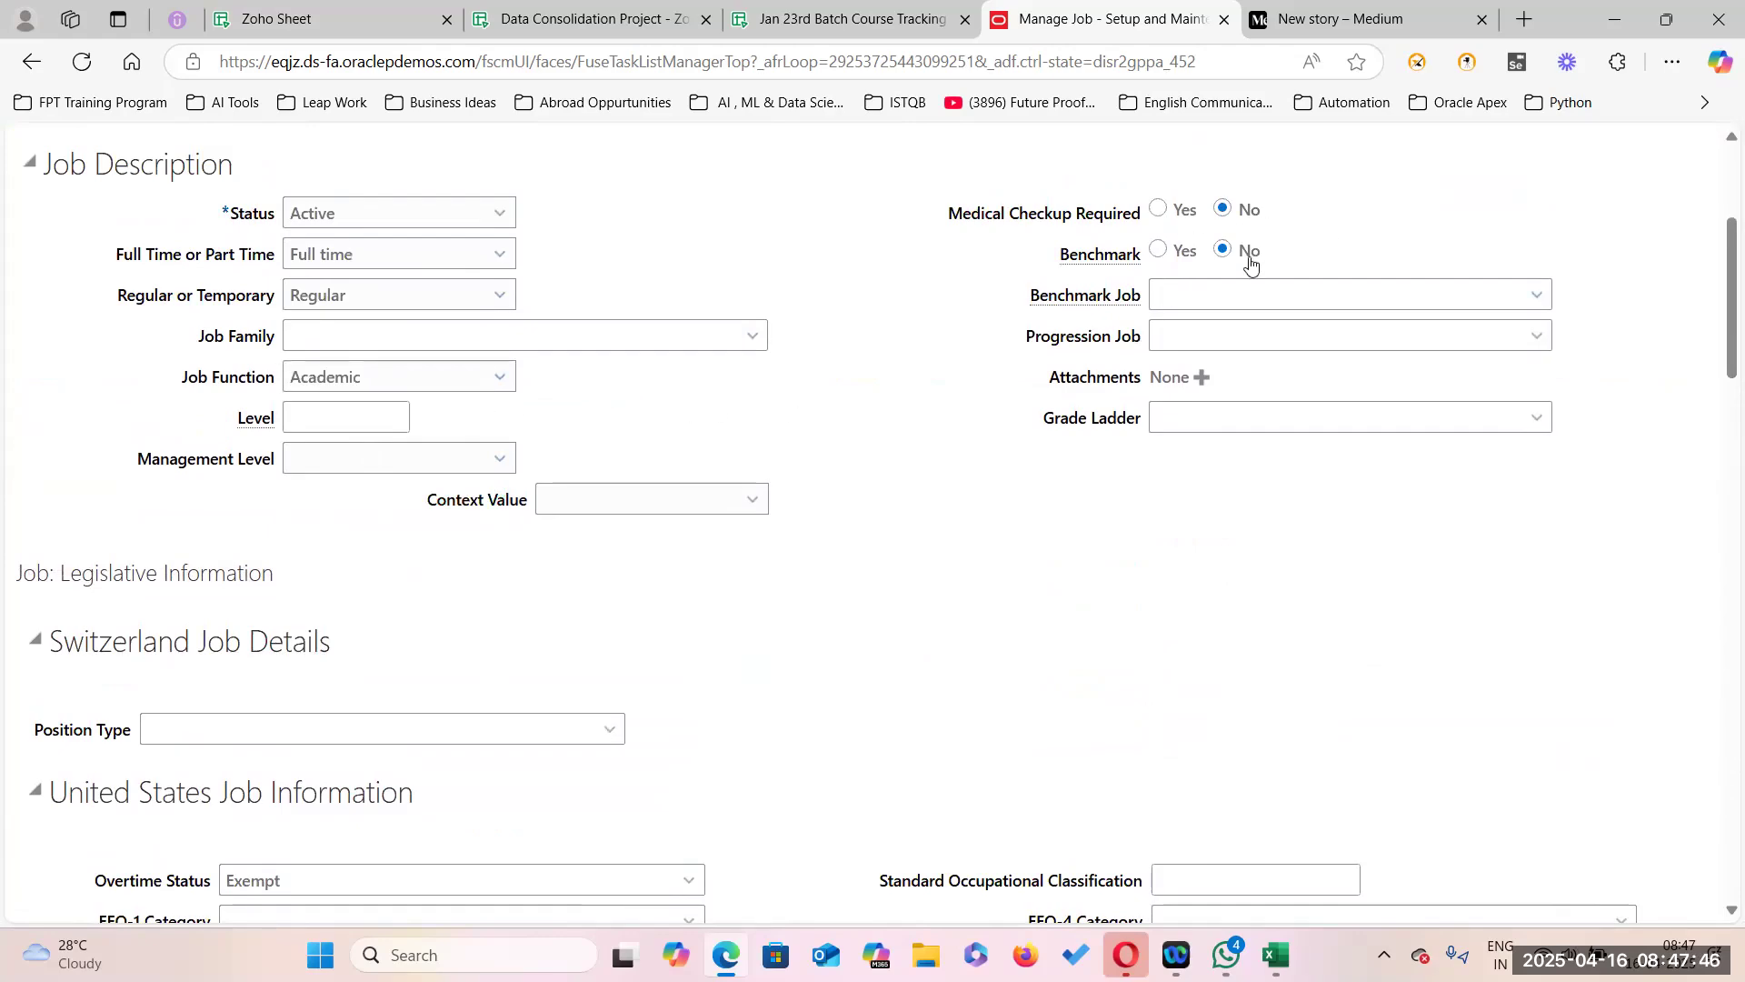
scroll(464, 659, "down", 3)
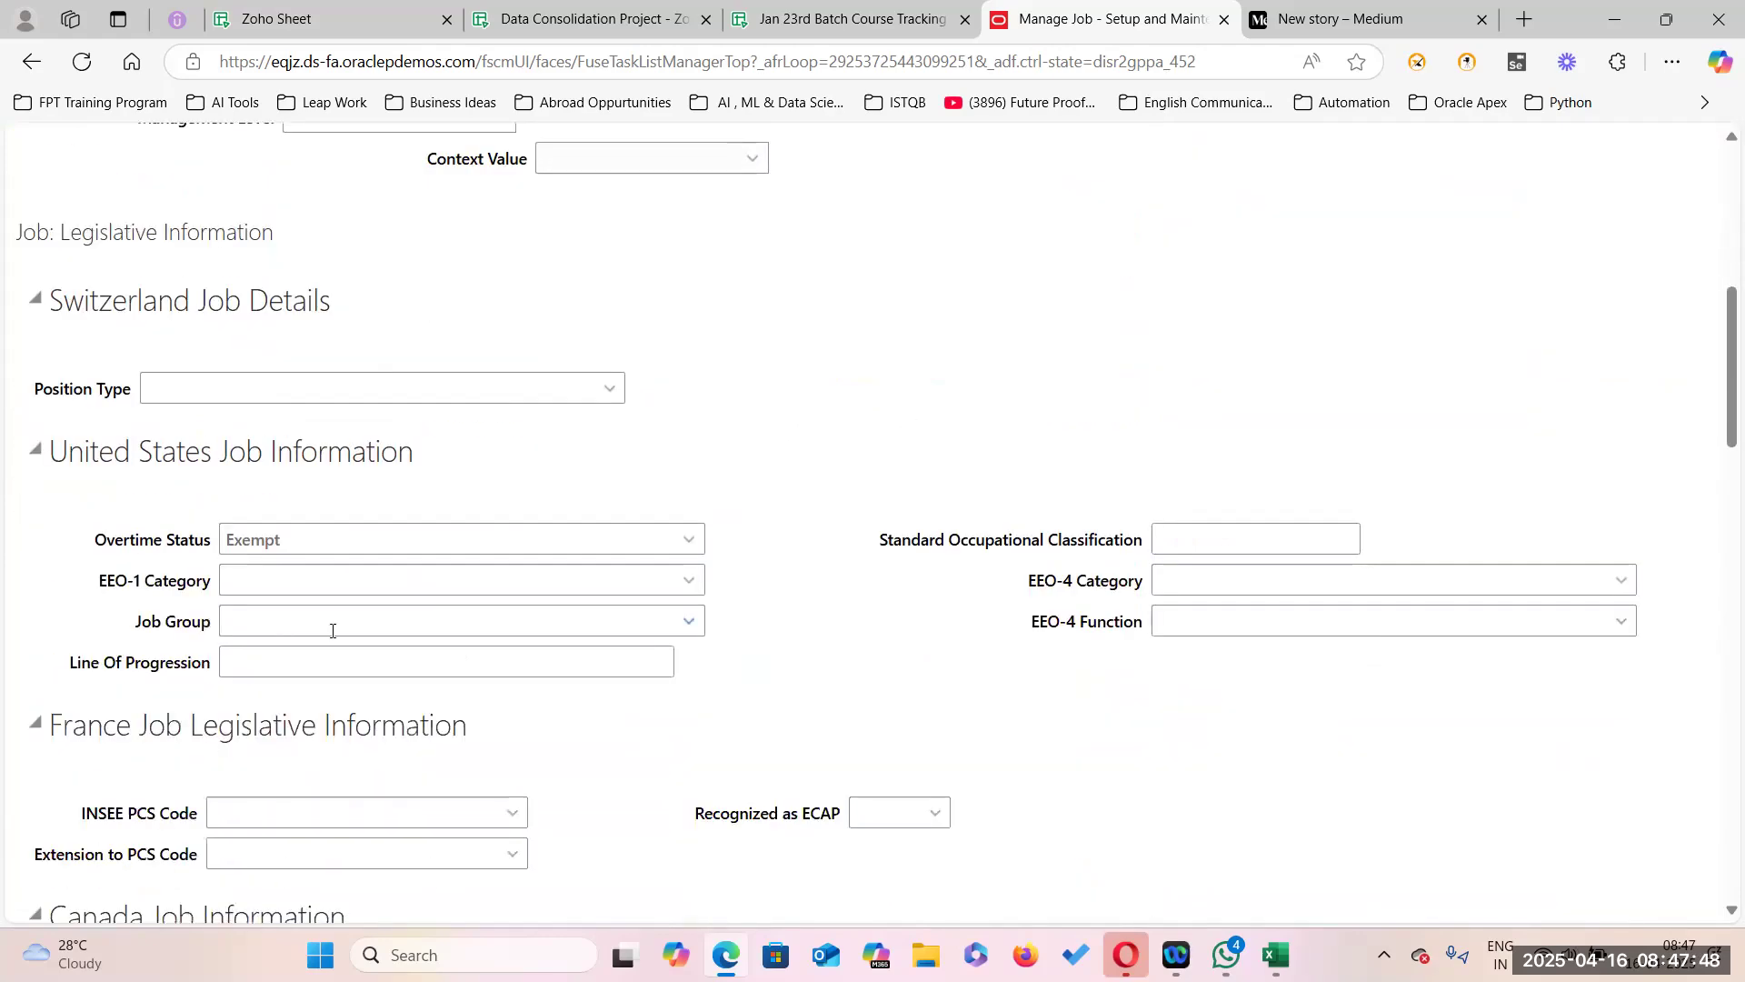
scroll(300, 626, "down", 15)
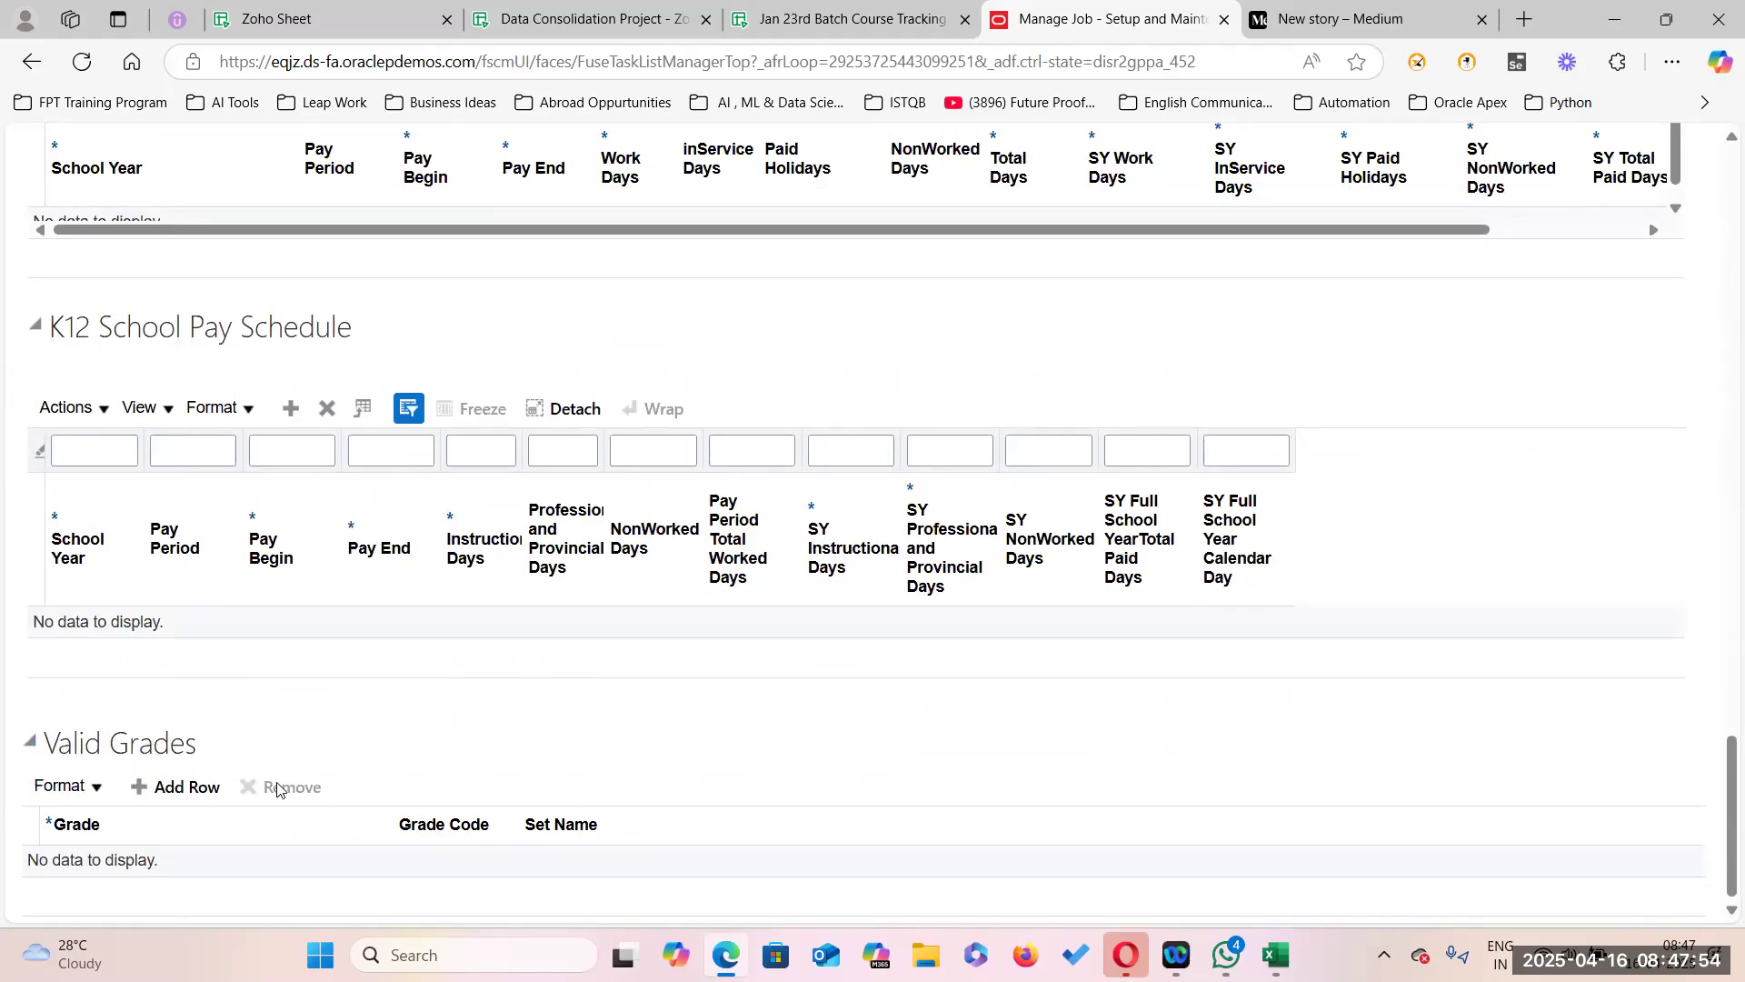
Add grade Prof06 (code PROF06) as a valid grade of the Senior Professor job.
left_click(194, 788)
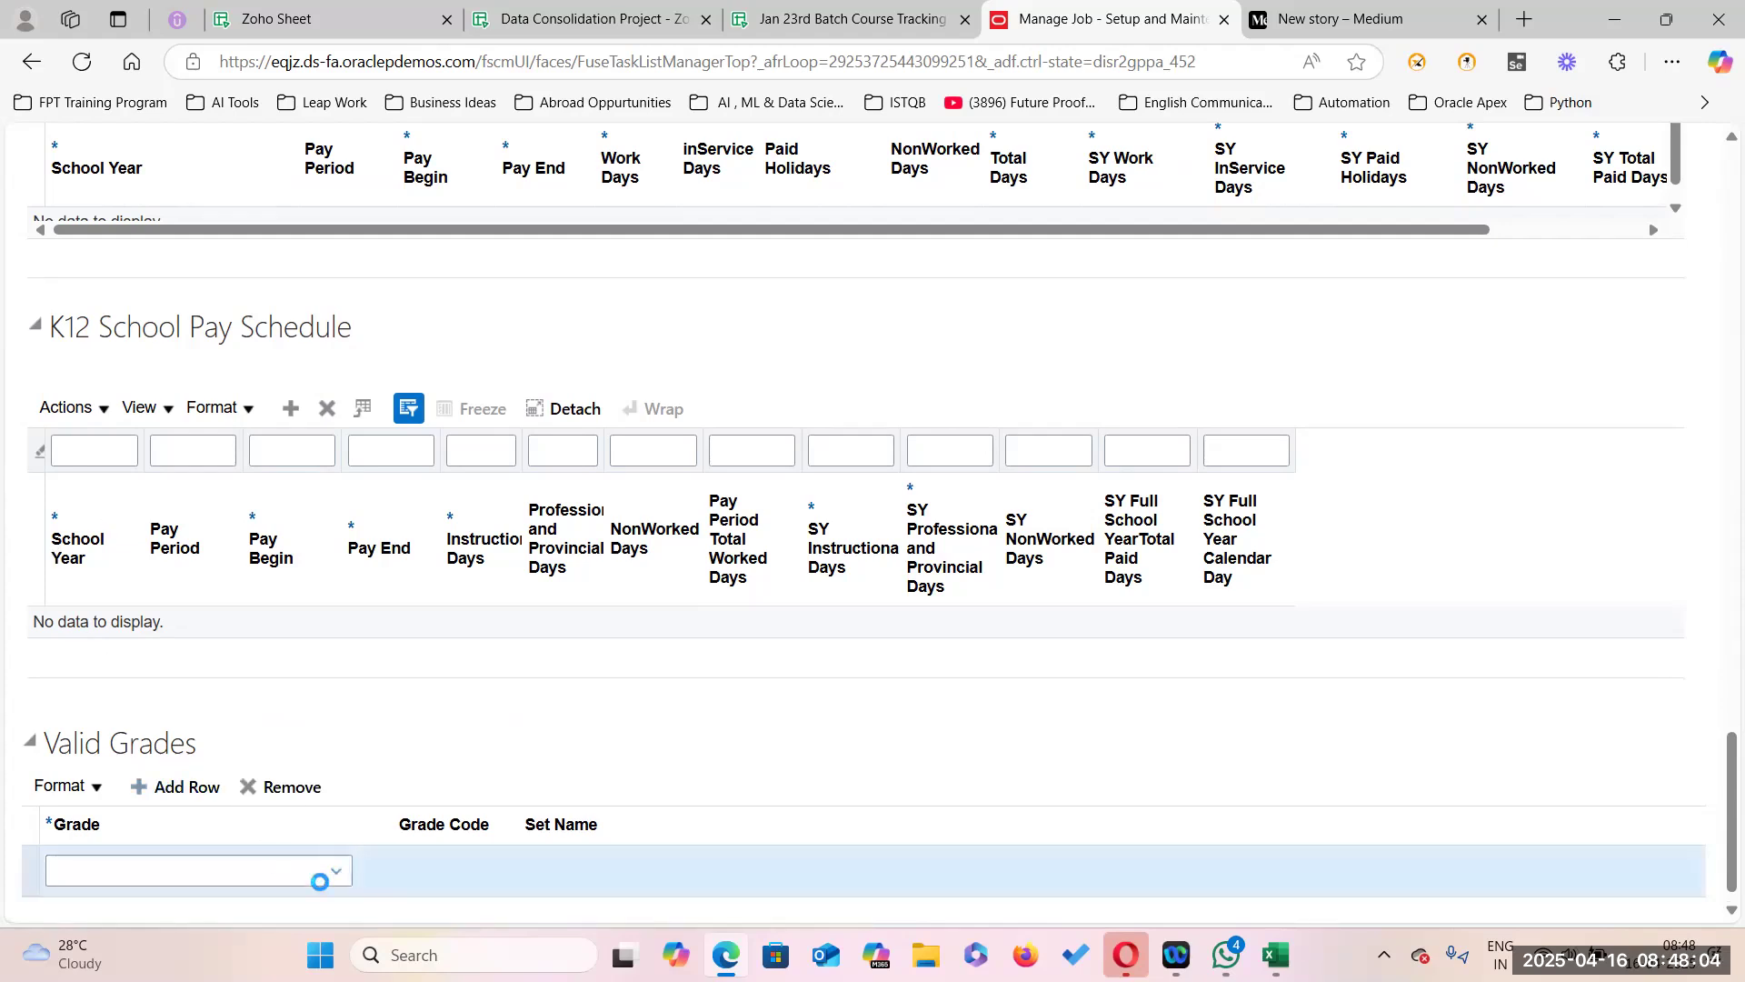
left_click(335, 871)
left_click(77, 831)
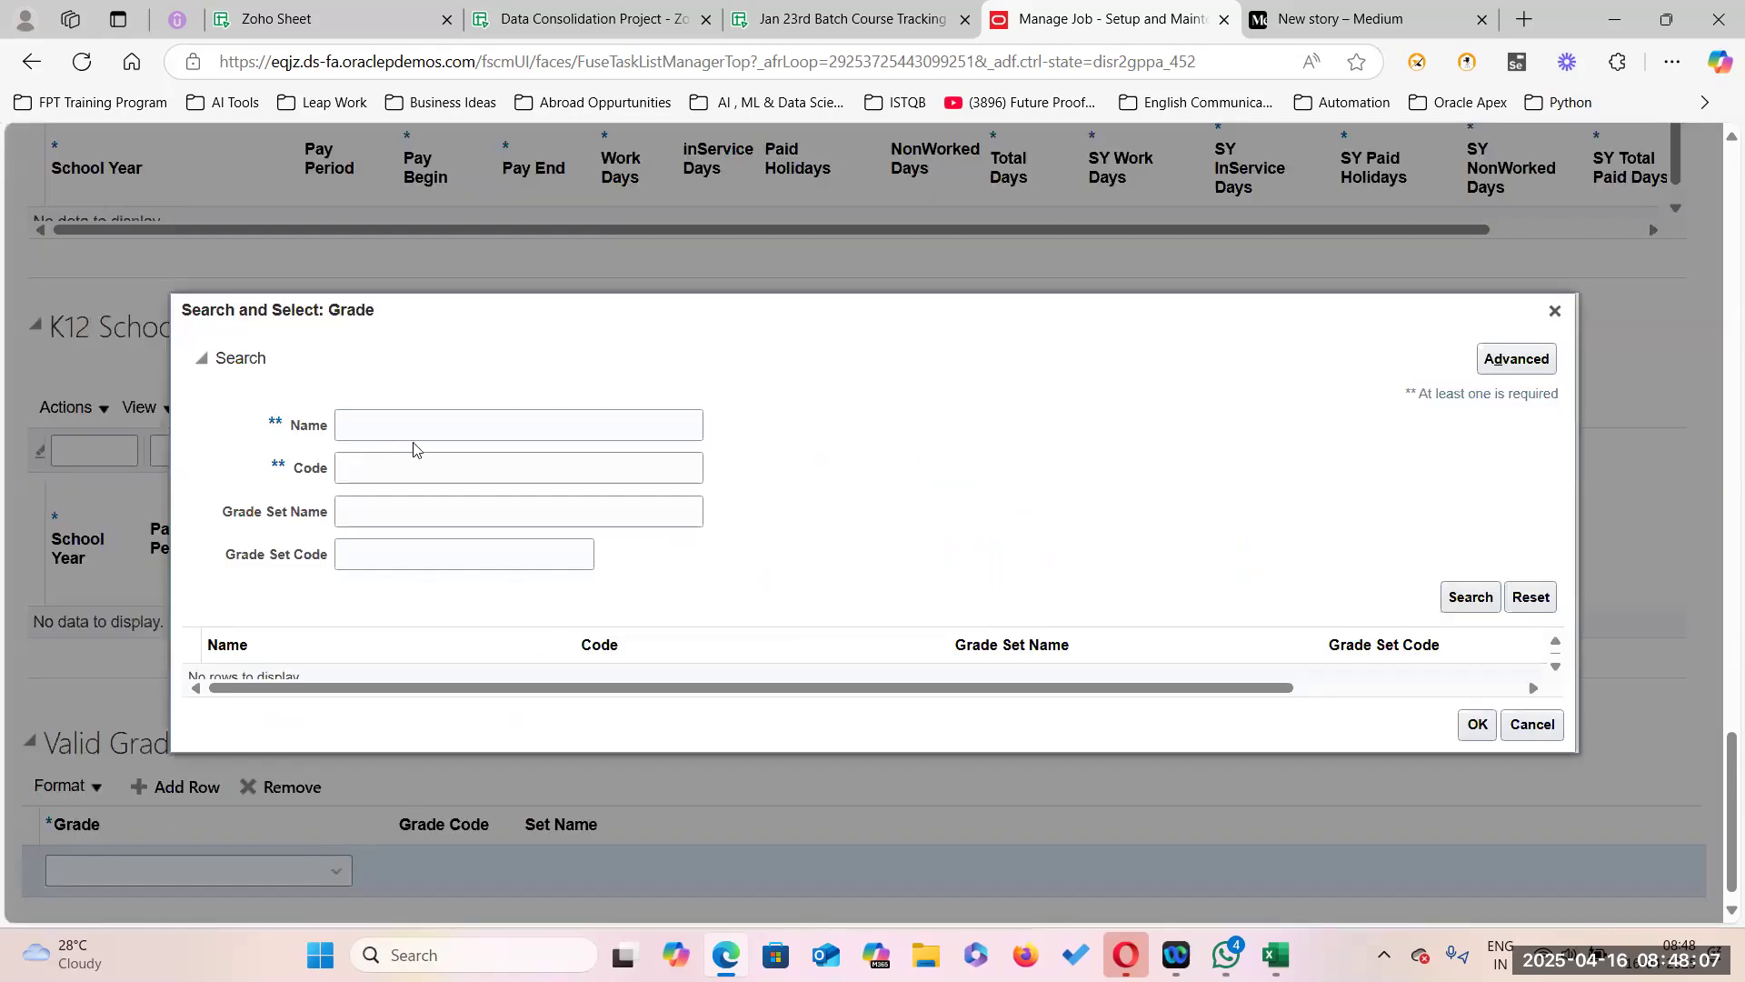
left_click(413, 422)
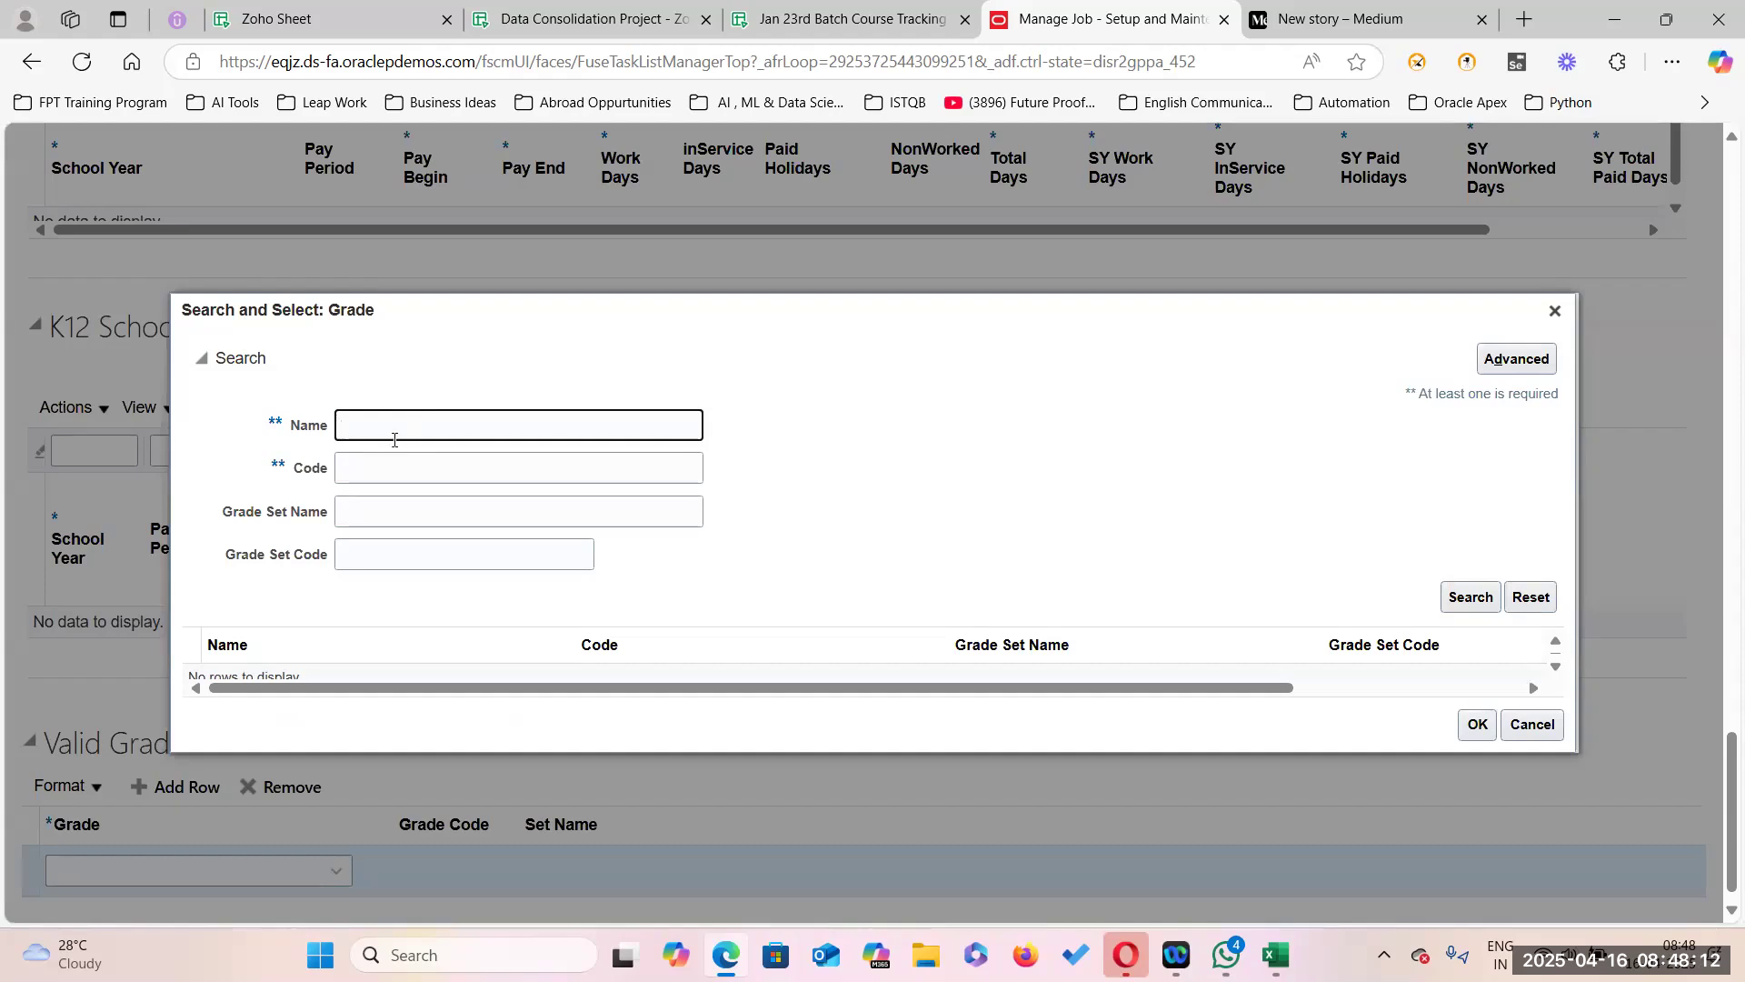
left_click(383, 462)
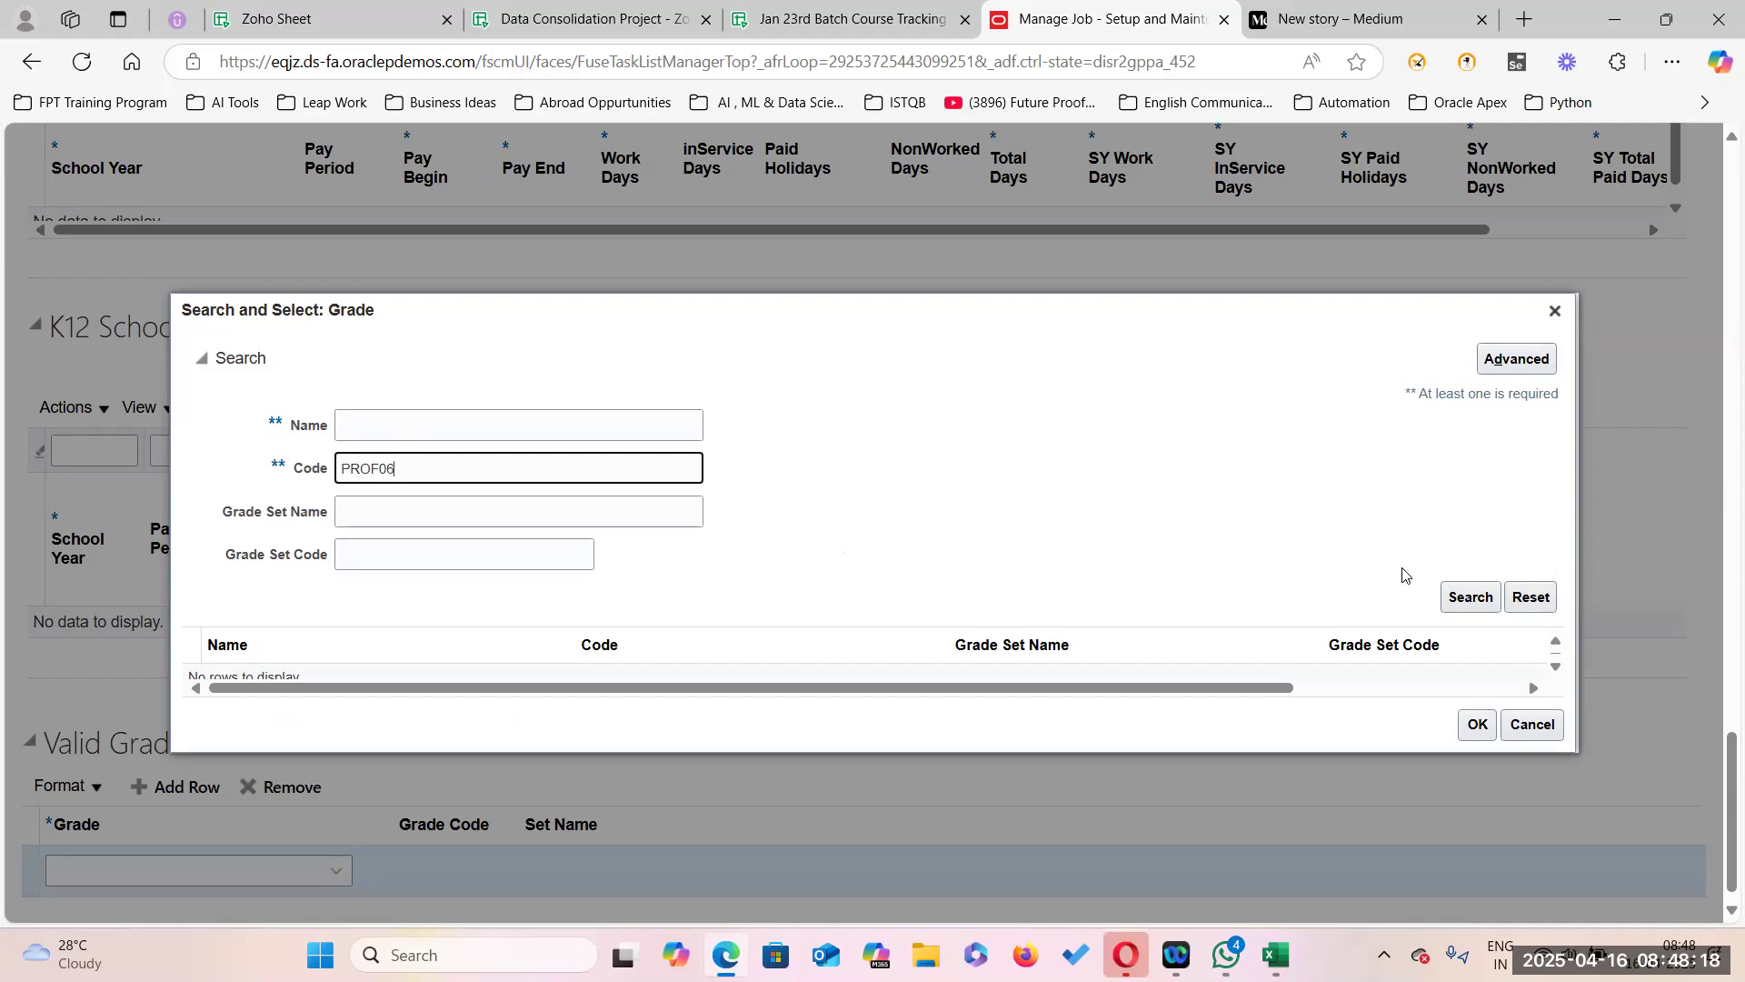
left_click(1465, 596)
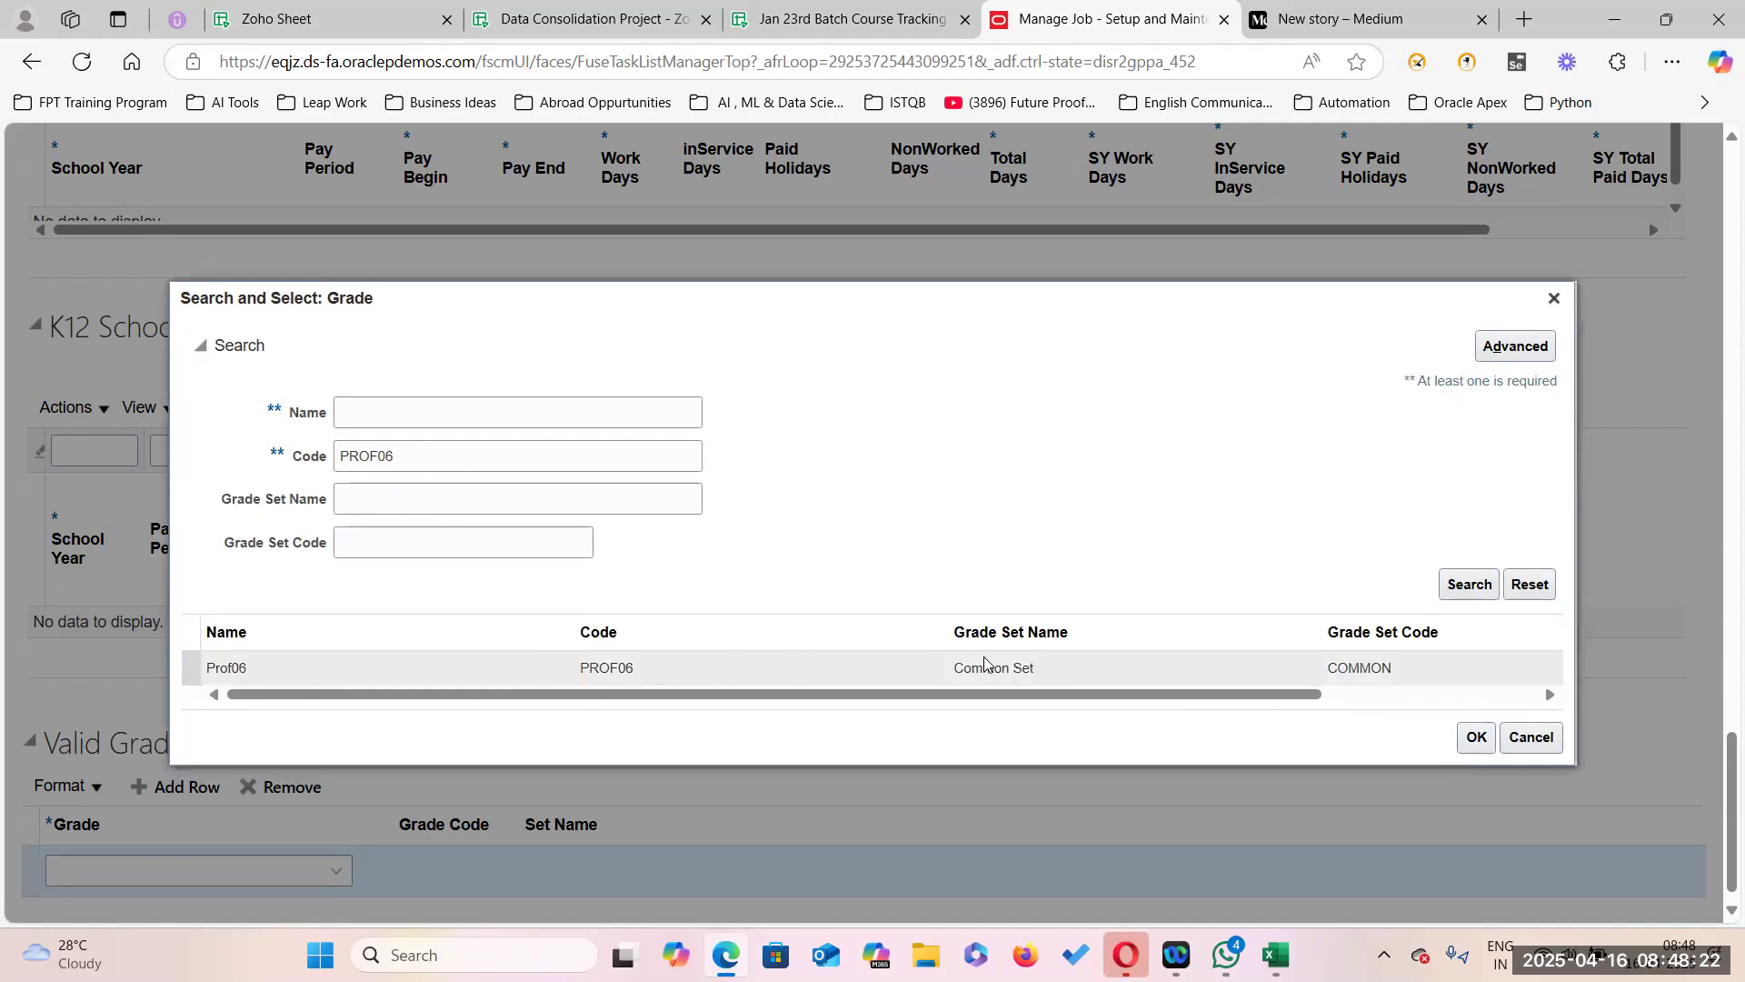
left_click(1476, 744)
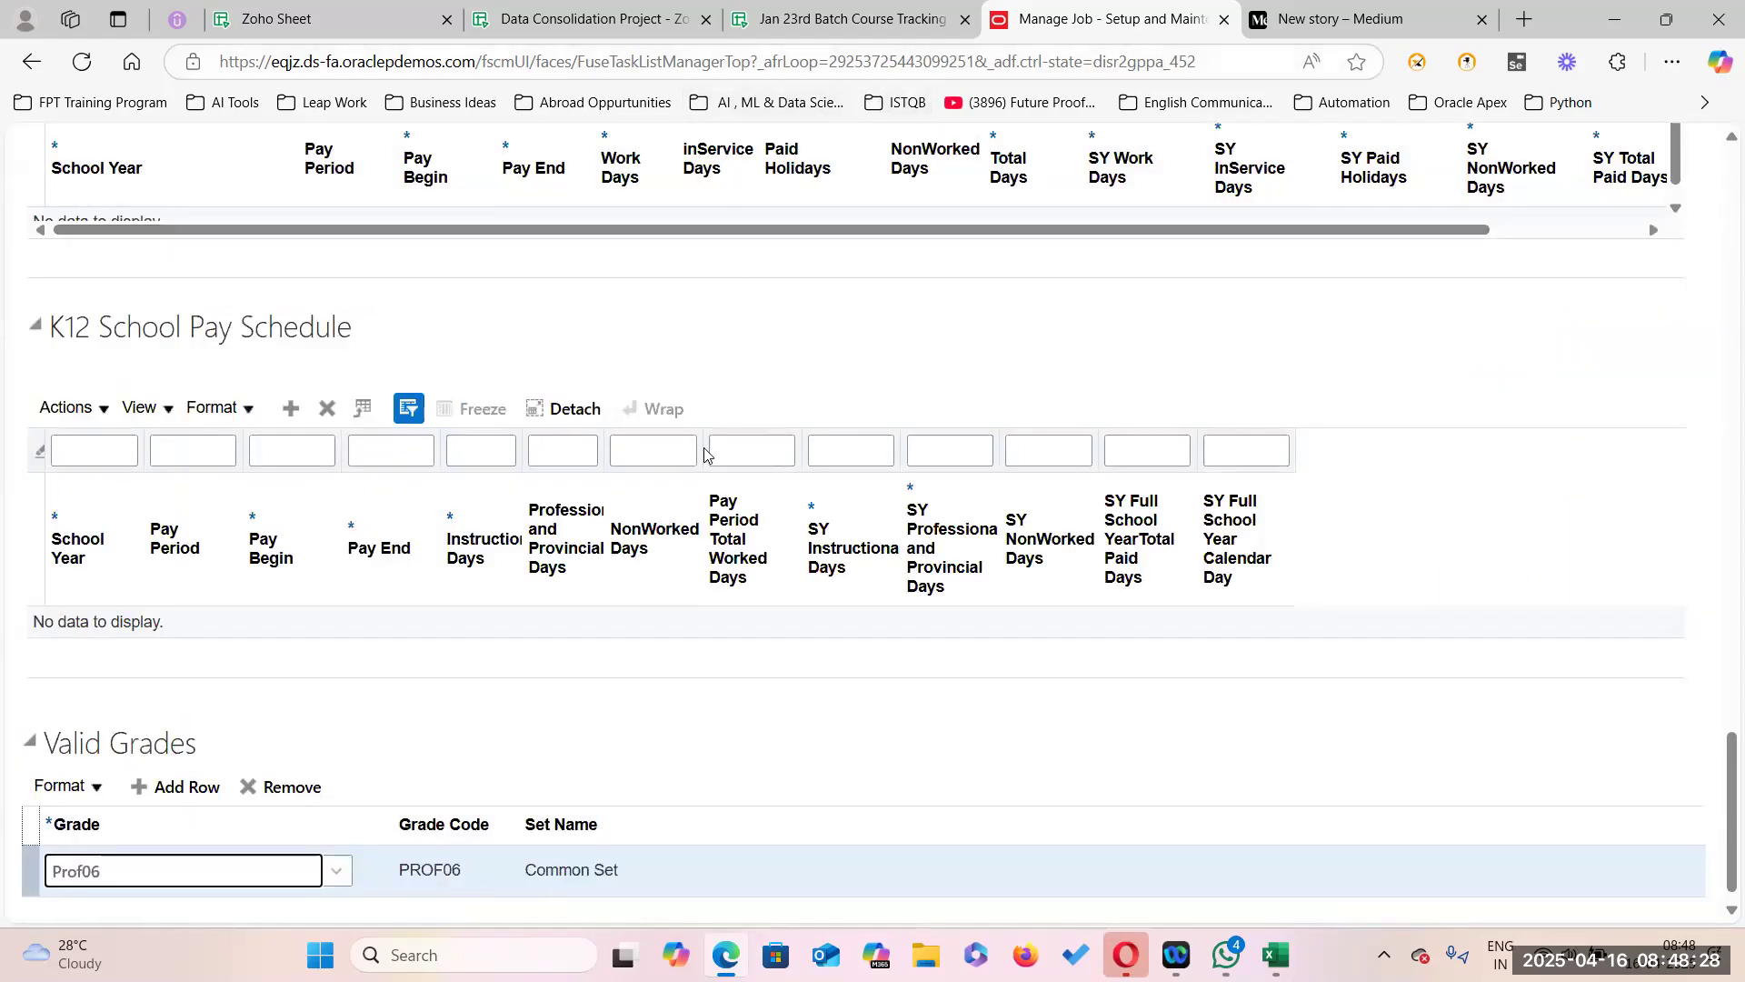
scroll(696, 467, "up", 6)
scroll(696, 468, "up", 10)
left_click(1193, 344)
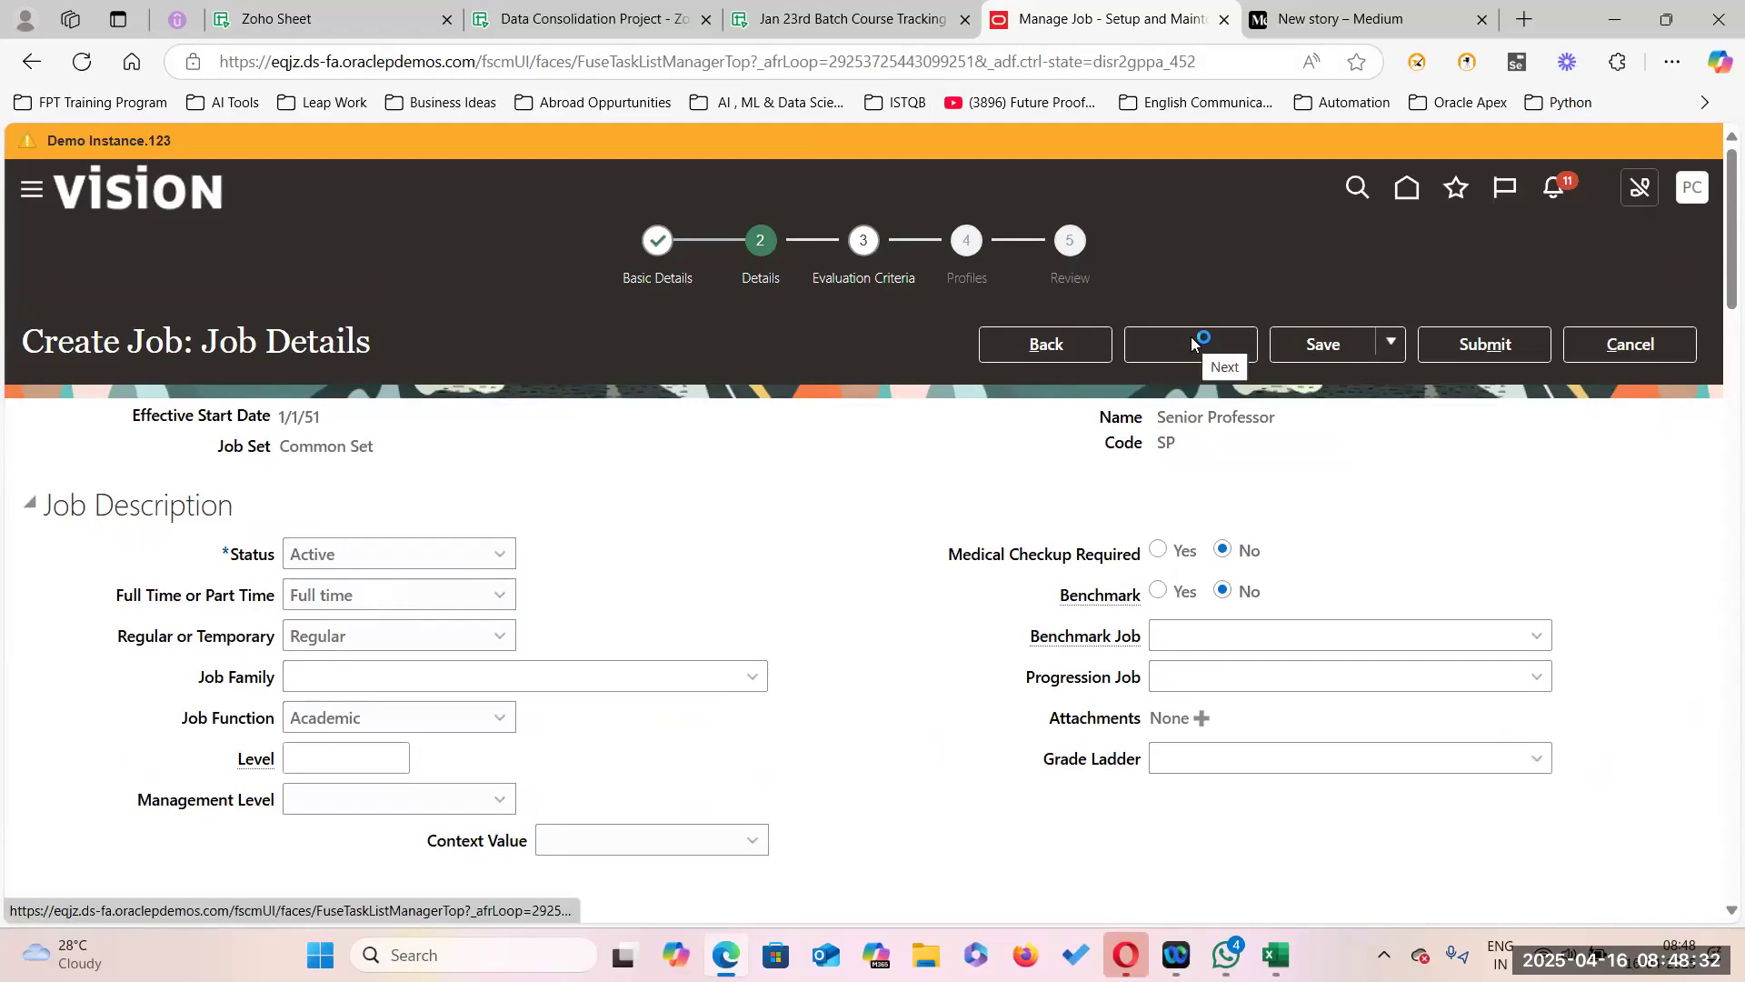
Skip Evaluation Criteria and Profiles, then submit and confirm the Senior Professor (SP) job.
left_click(1193, 343)
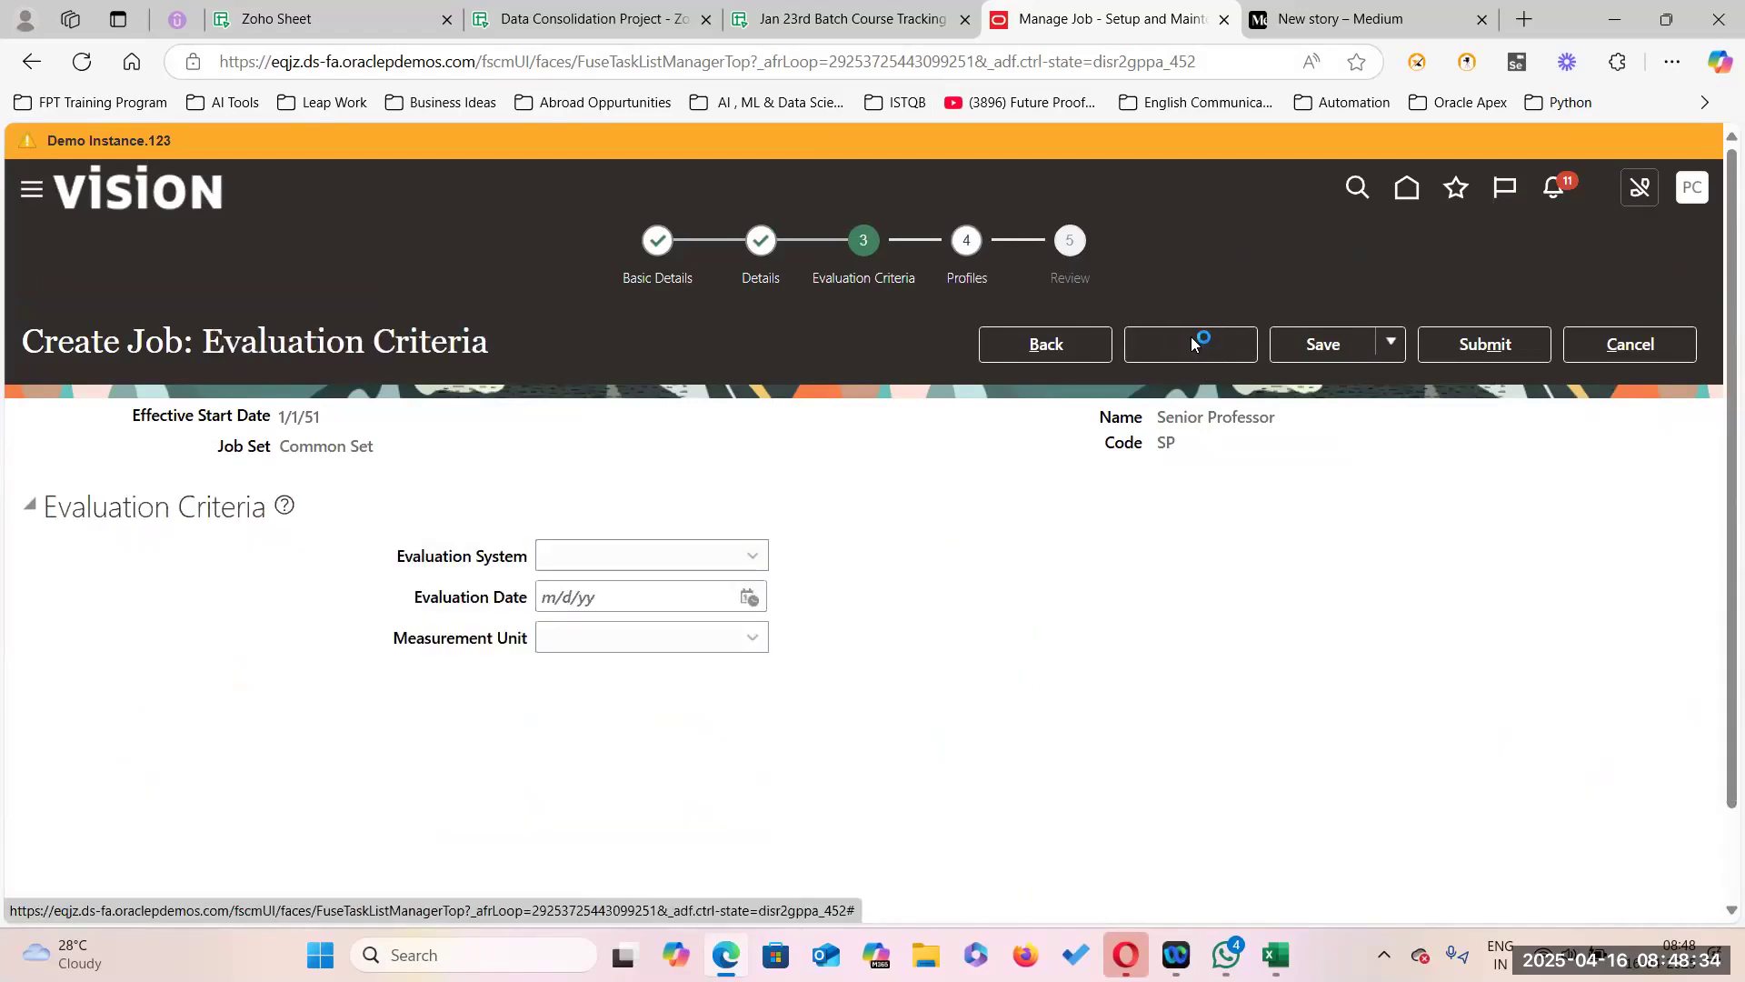
left_click(1193, 344)
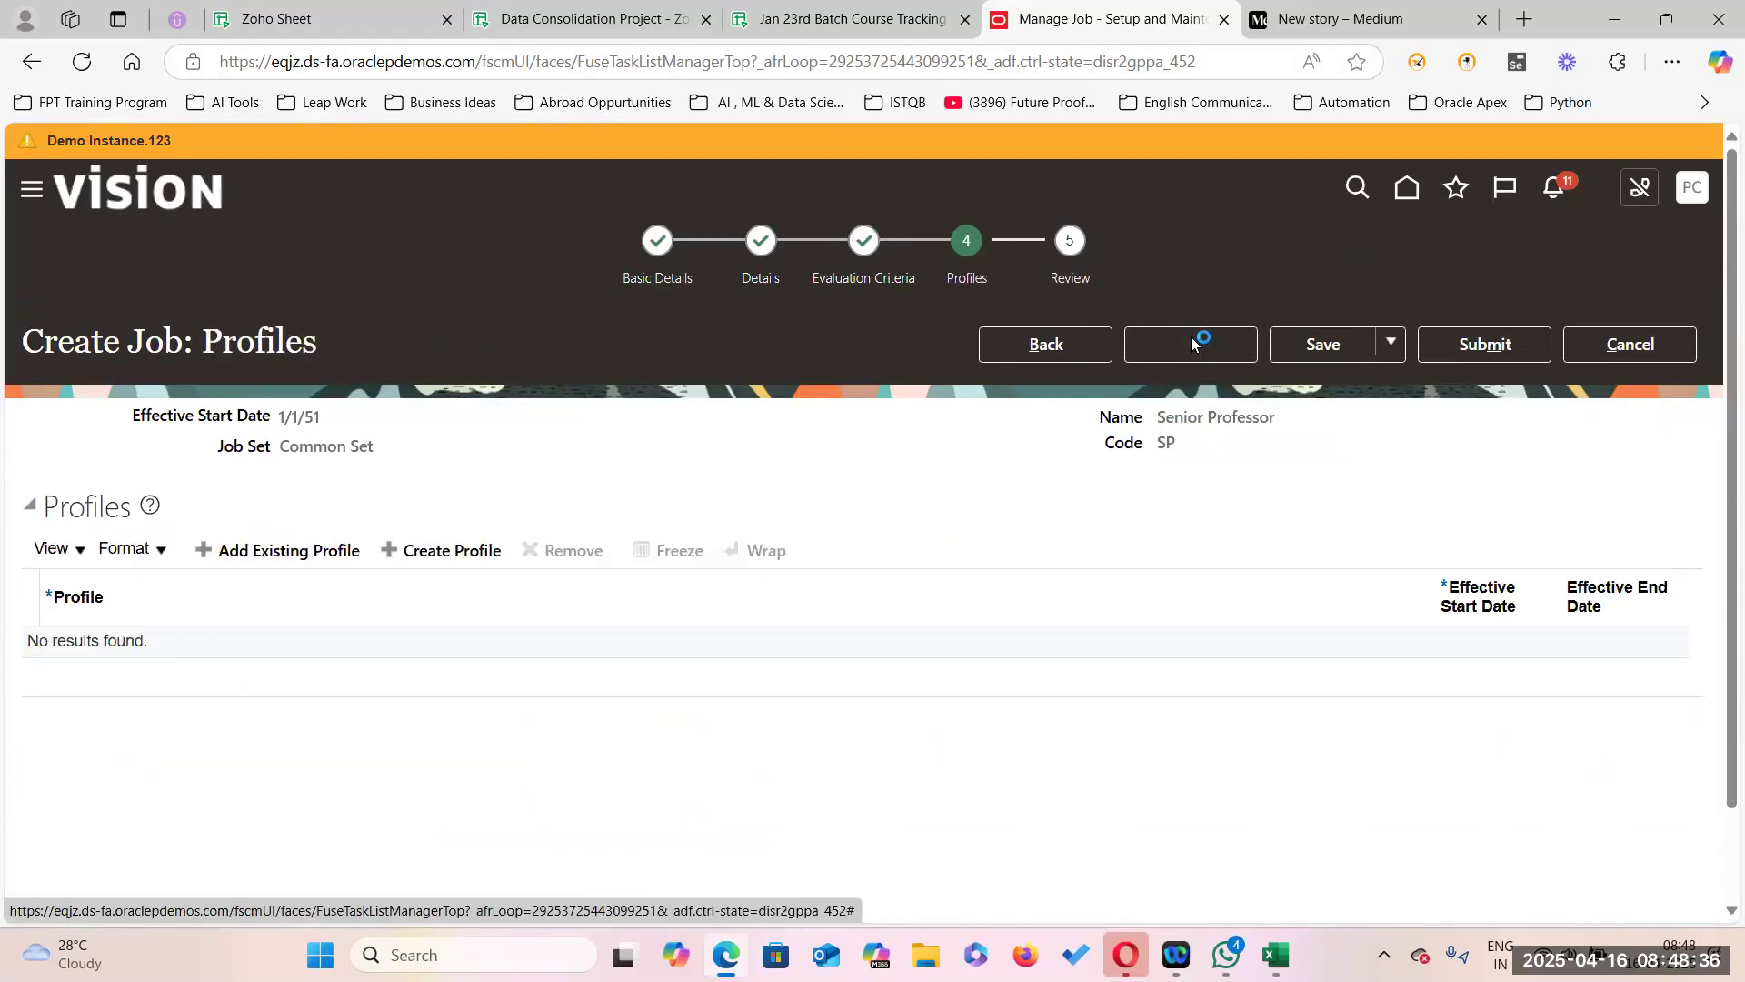
left_click(1475, 347)
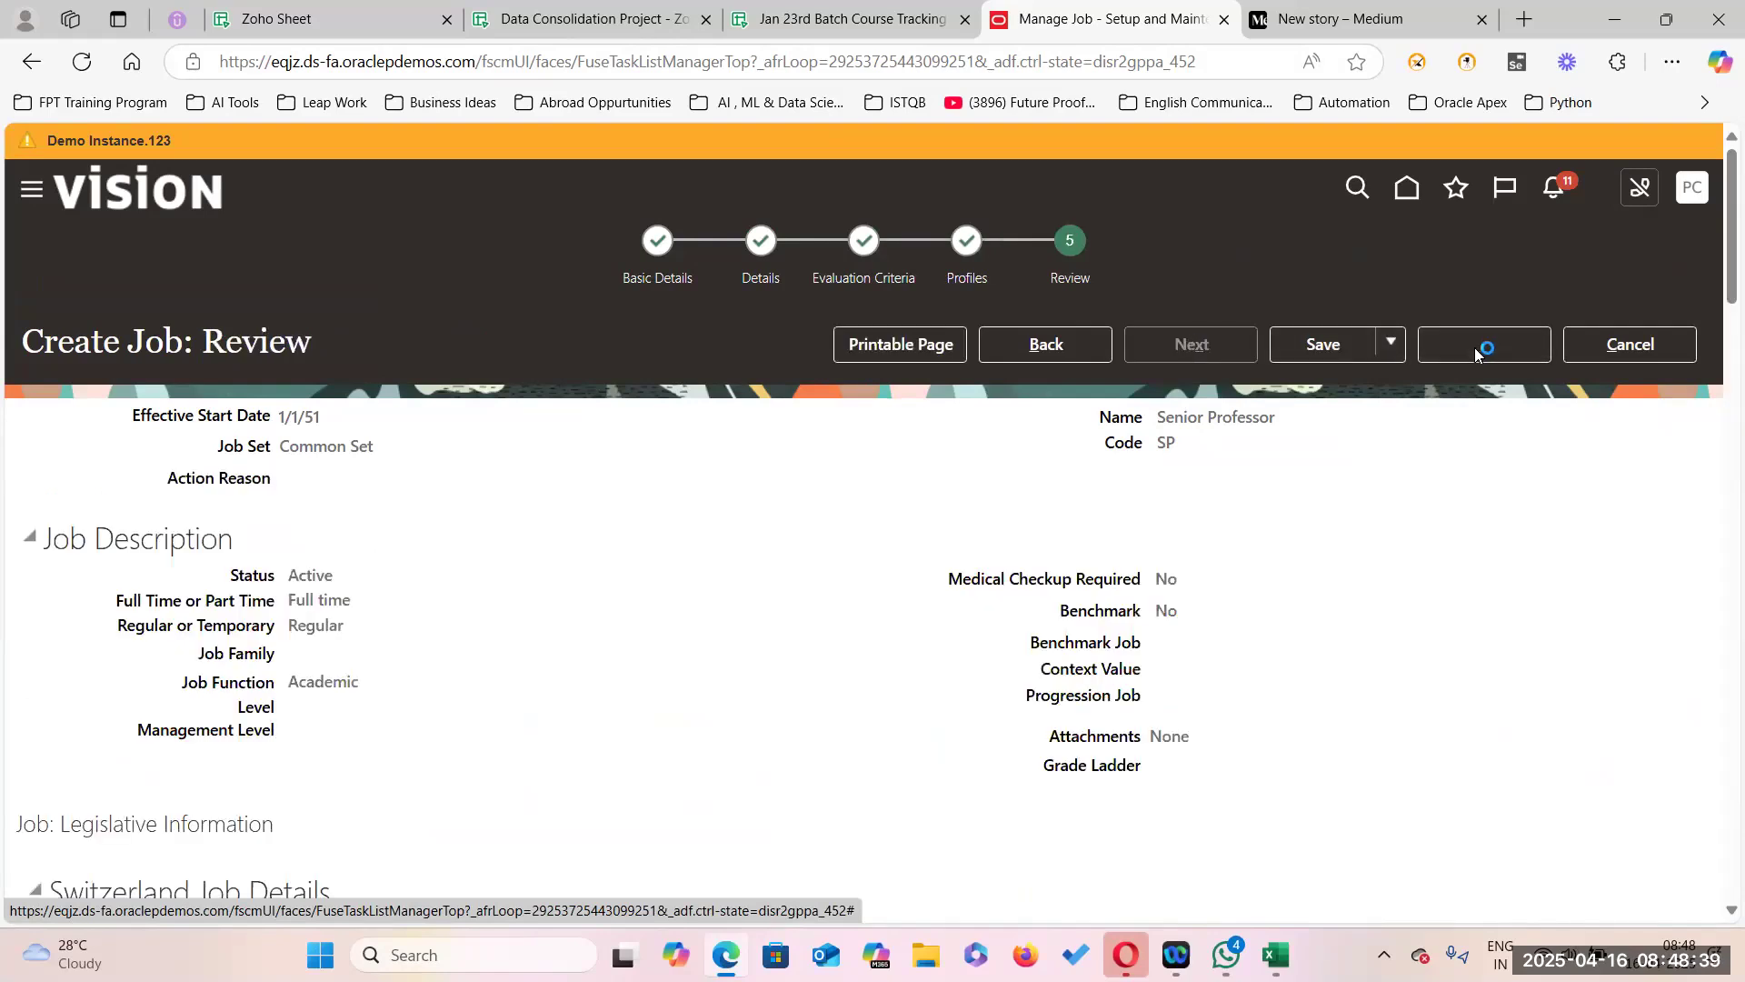
left_click(1031, 552)
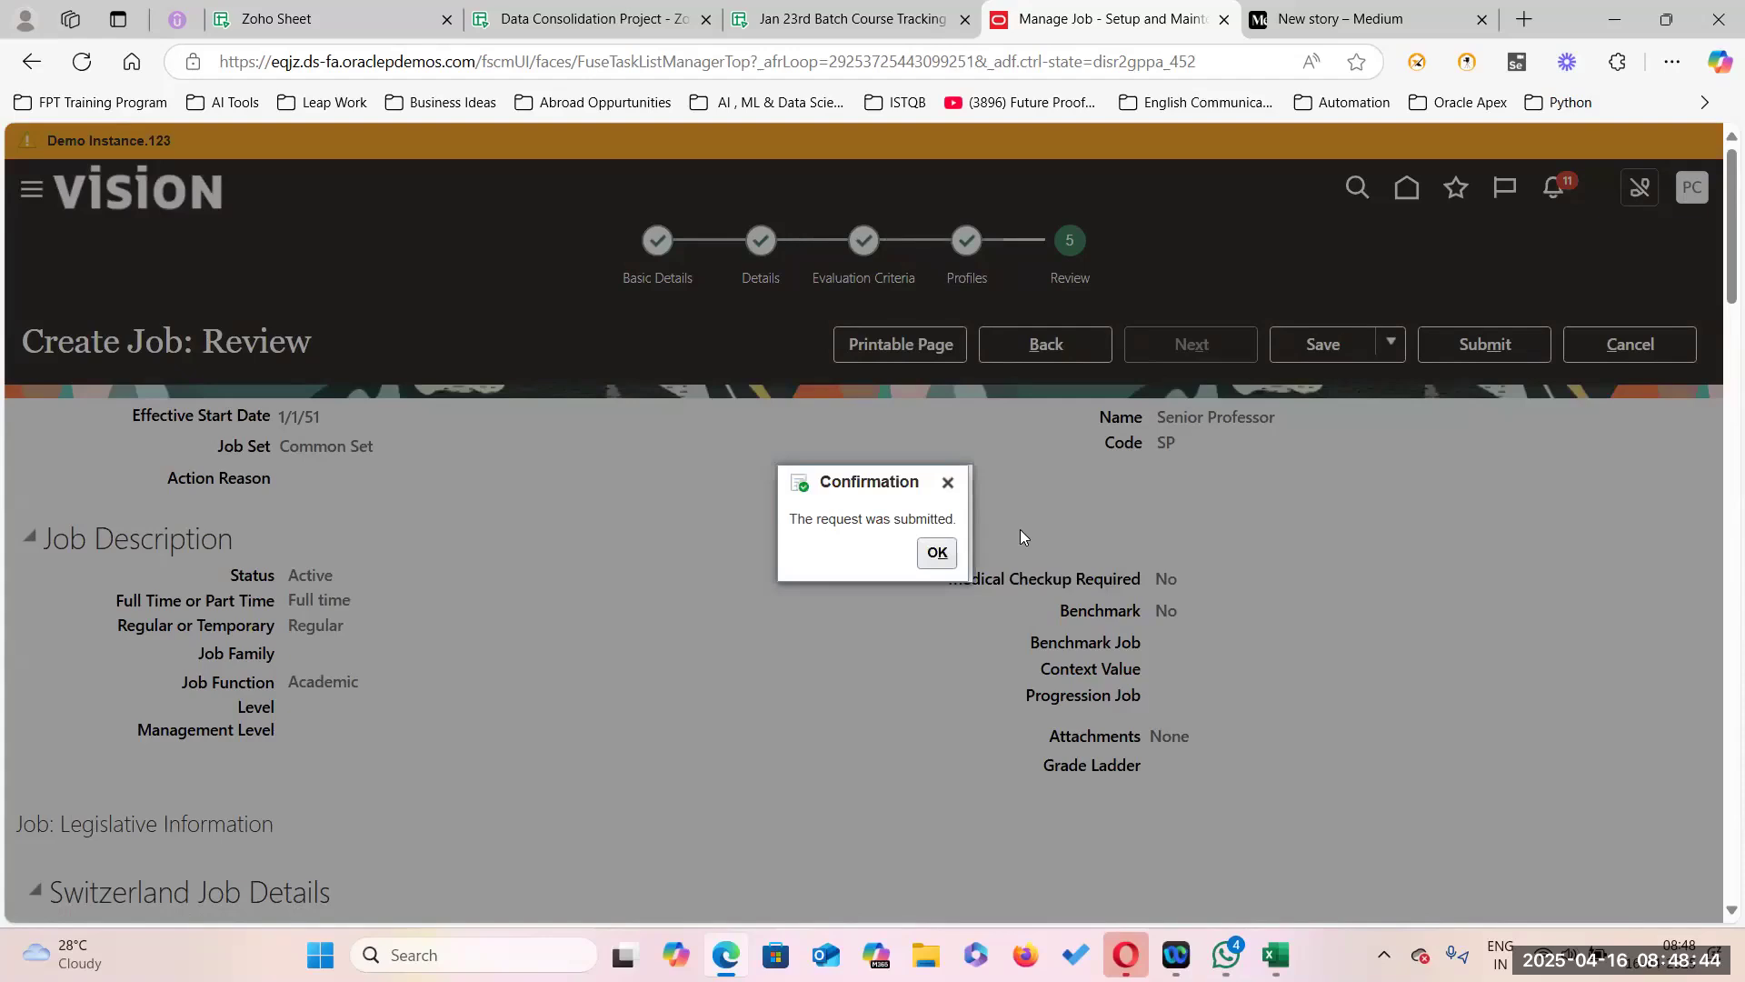
left_click(937, 553)
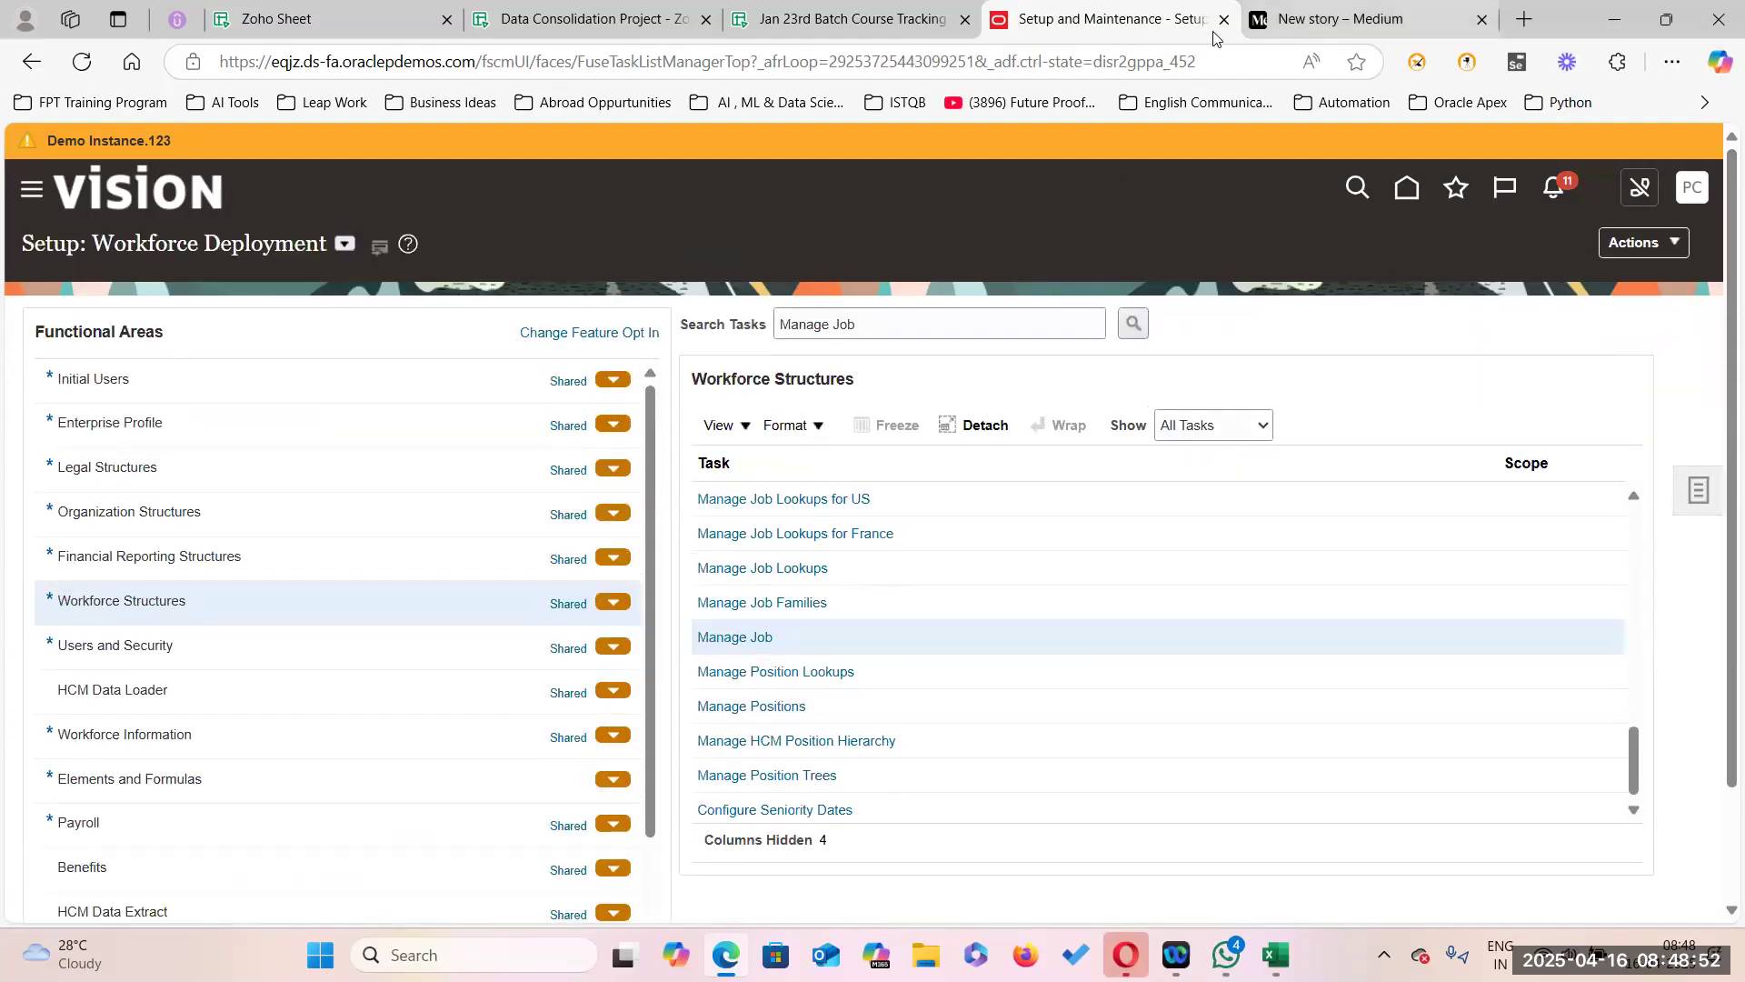
Search setup tasks for 'Manage Admi' to reach Manage Administrator Profile Values.
left_click(1701, 494)
left_click(1498, 499)
left_click(547, 321)
type("Manage Admin%Profile")
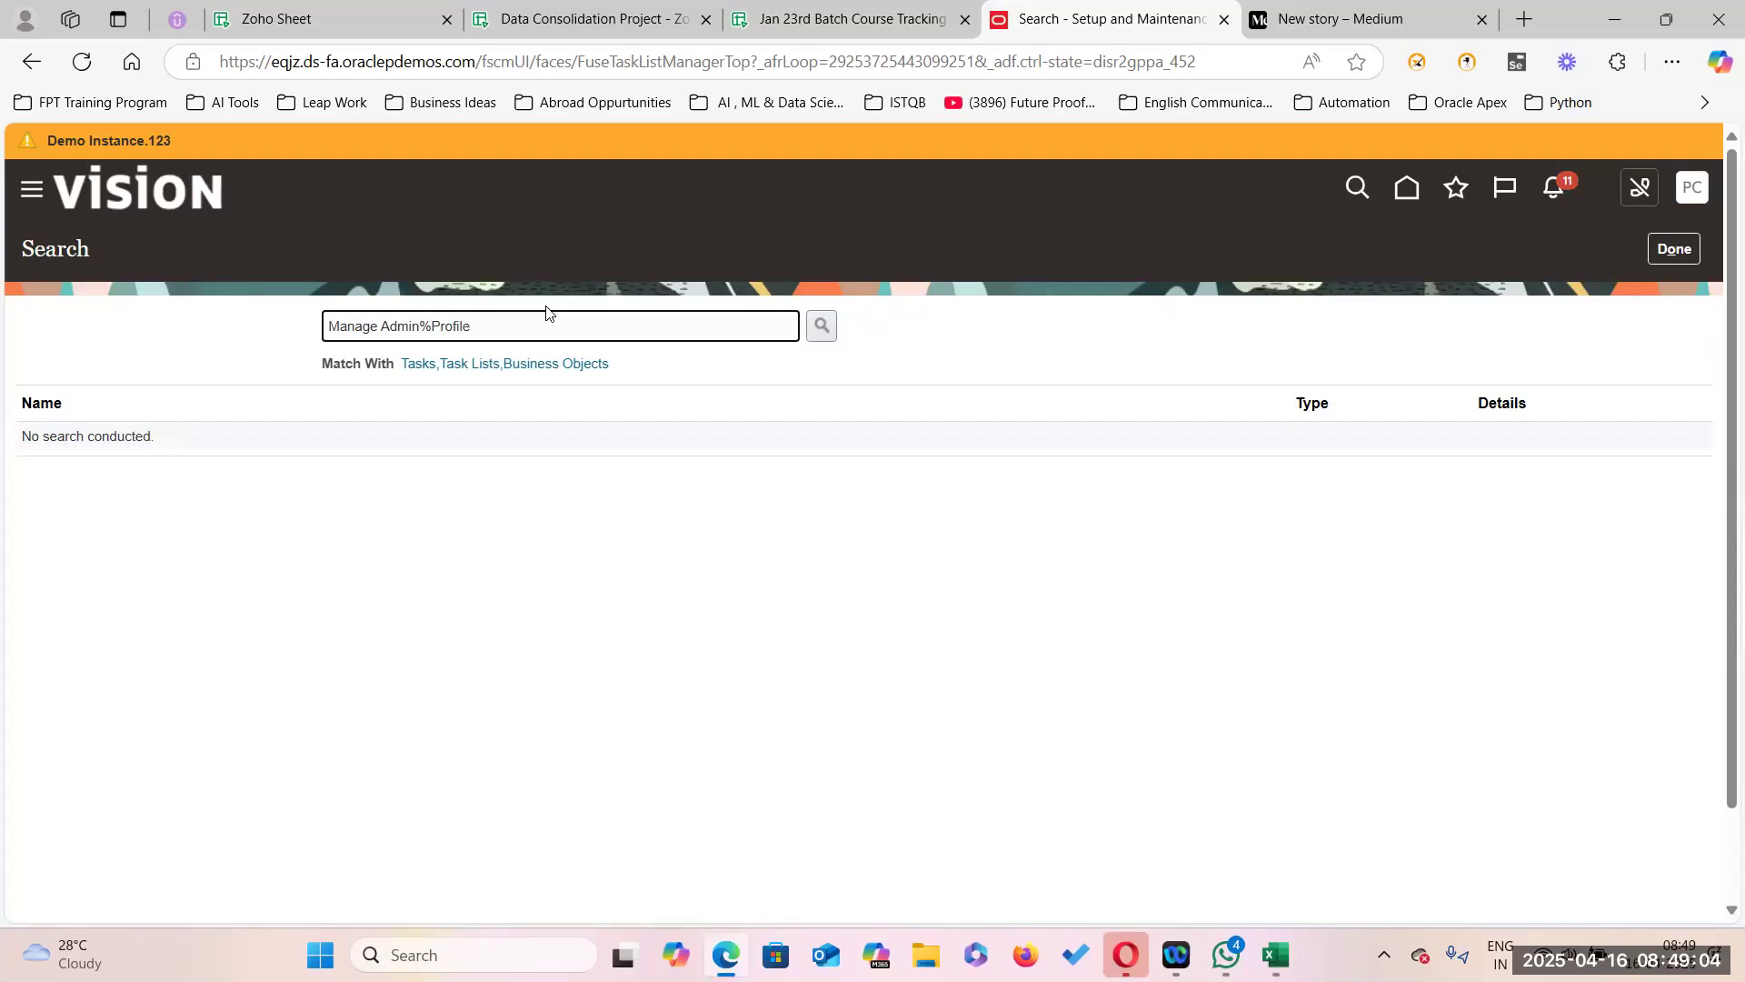
left_click(822, 325)
left_click(582, 18)
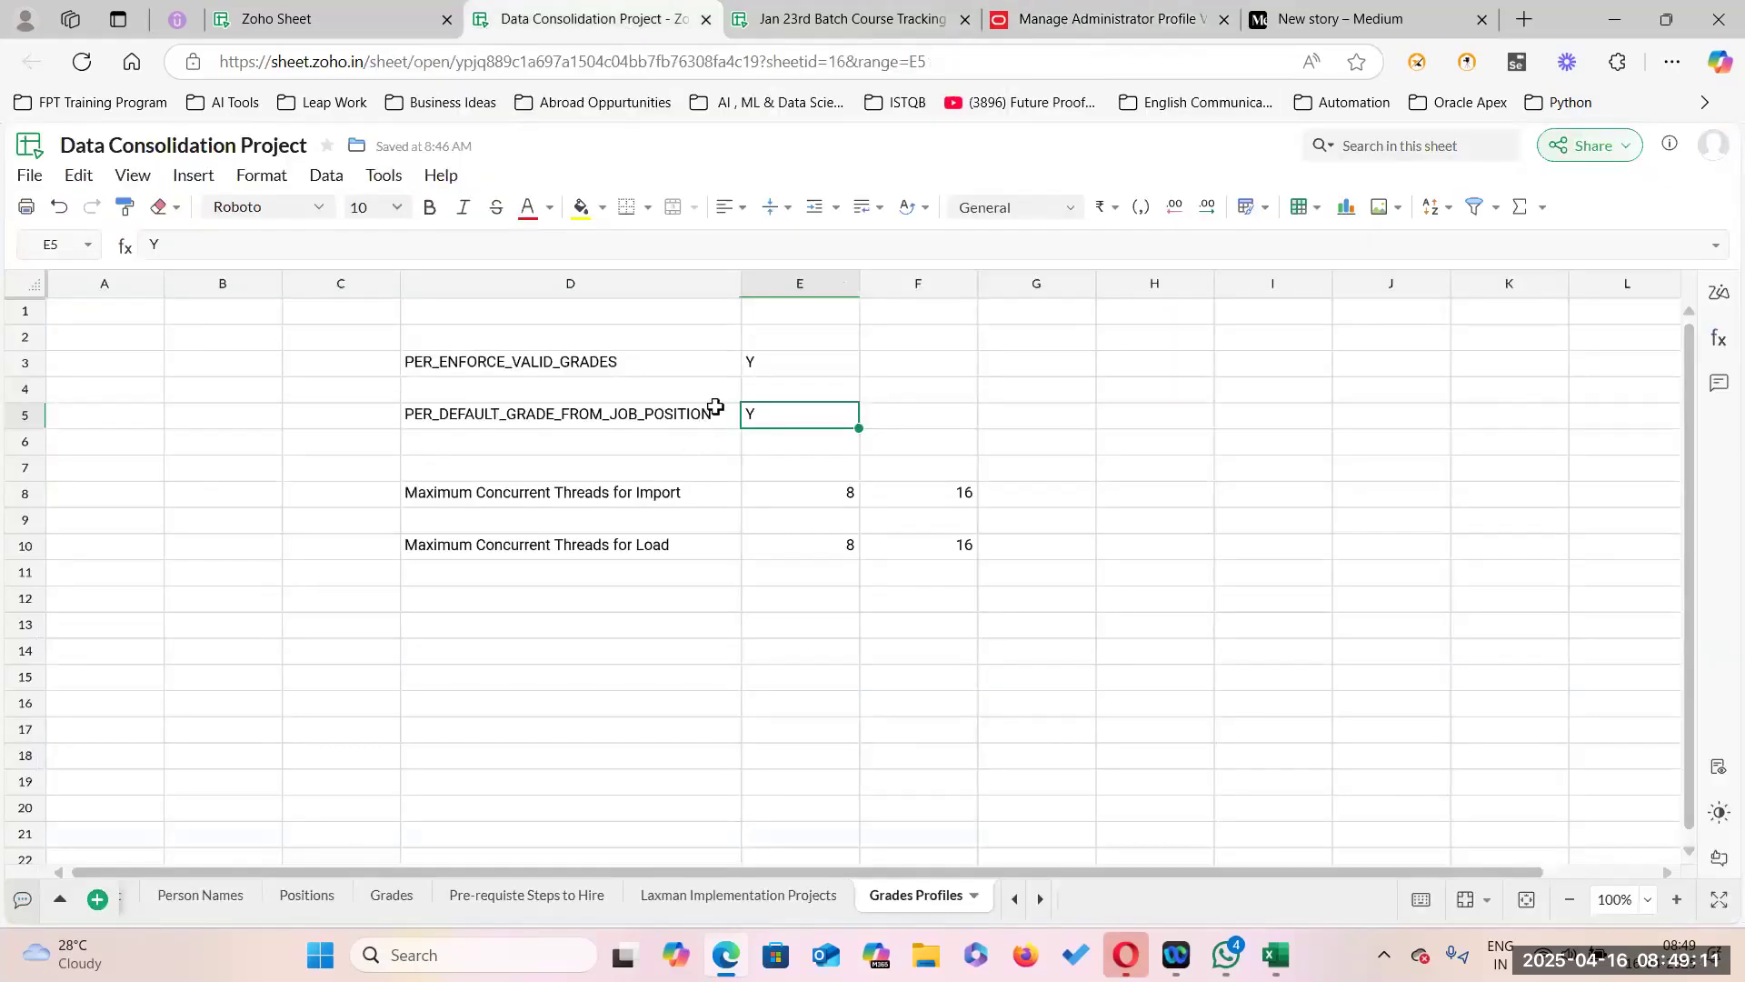
Copy the code PER_DEFAULT_GRADE_FROM_JOB_POSITION from cell D5 into HCM's Profile Option Code field.
double_click(713, 414)
double_click(627, 411)
key("ctrl+c")
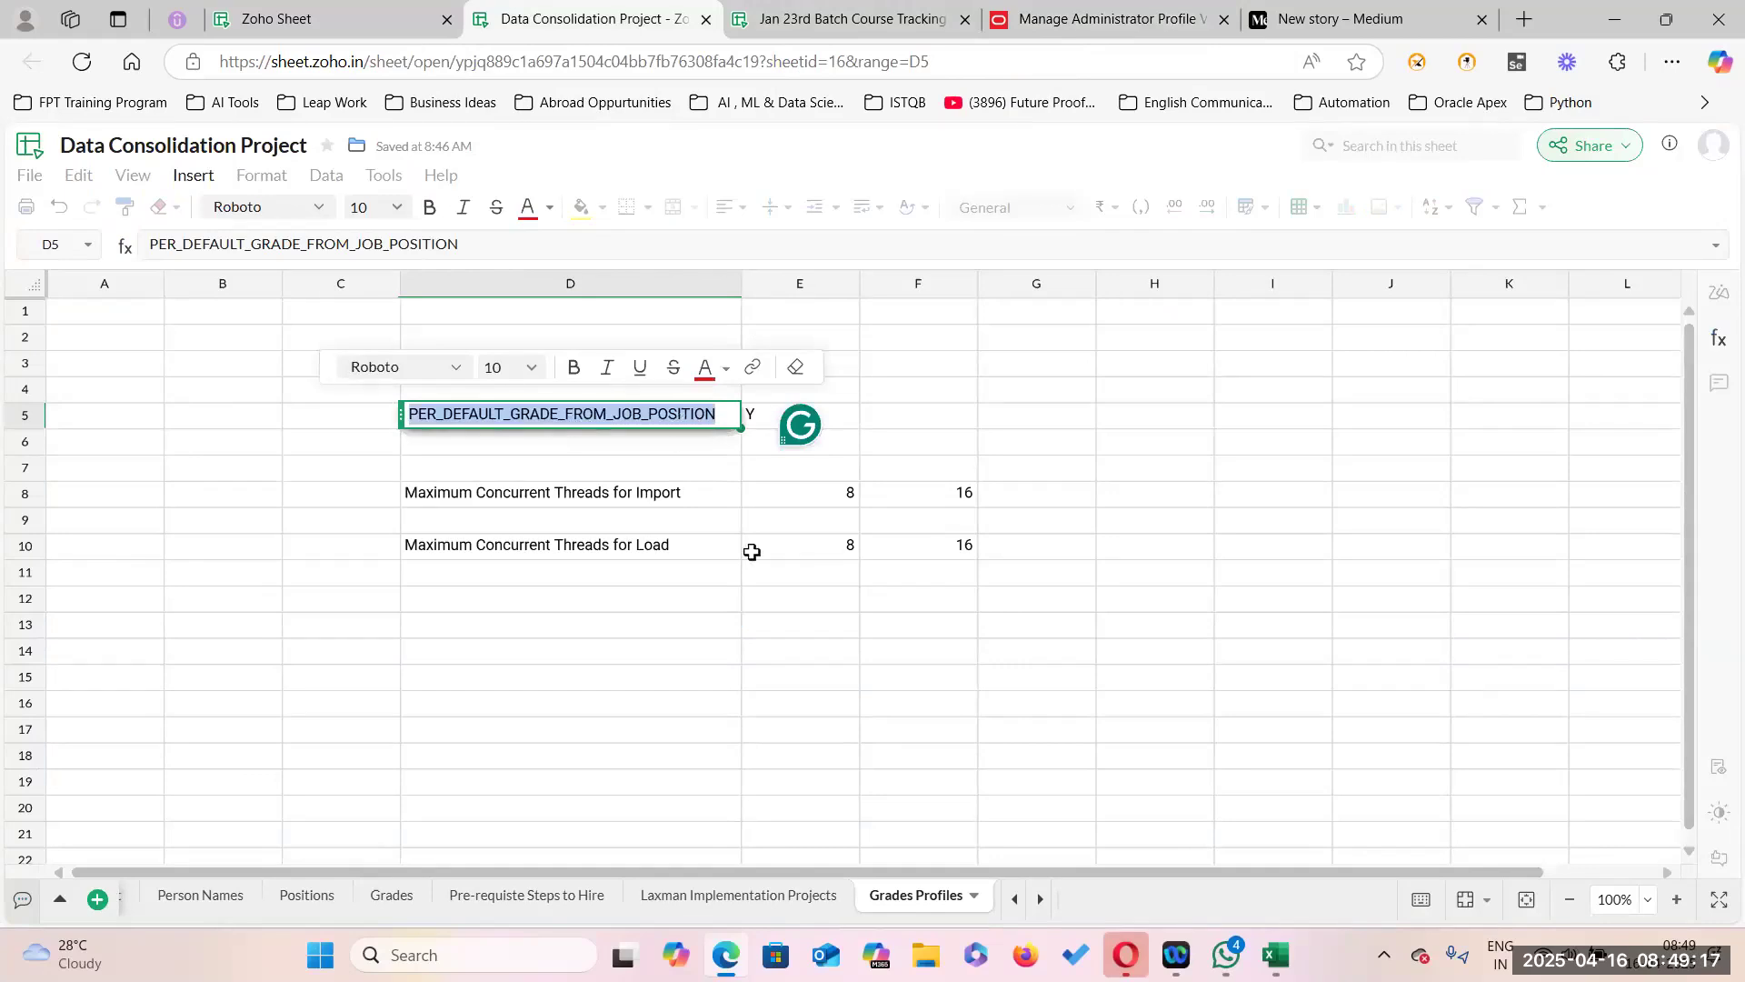
key("alt+Tab")
left_click(267, 330)
Search PER_DEFAULT_GRADE_FROM_JOB_POSITION and change its site profile value from N to Y, then save.
key("ctrl+v")
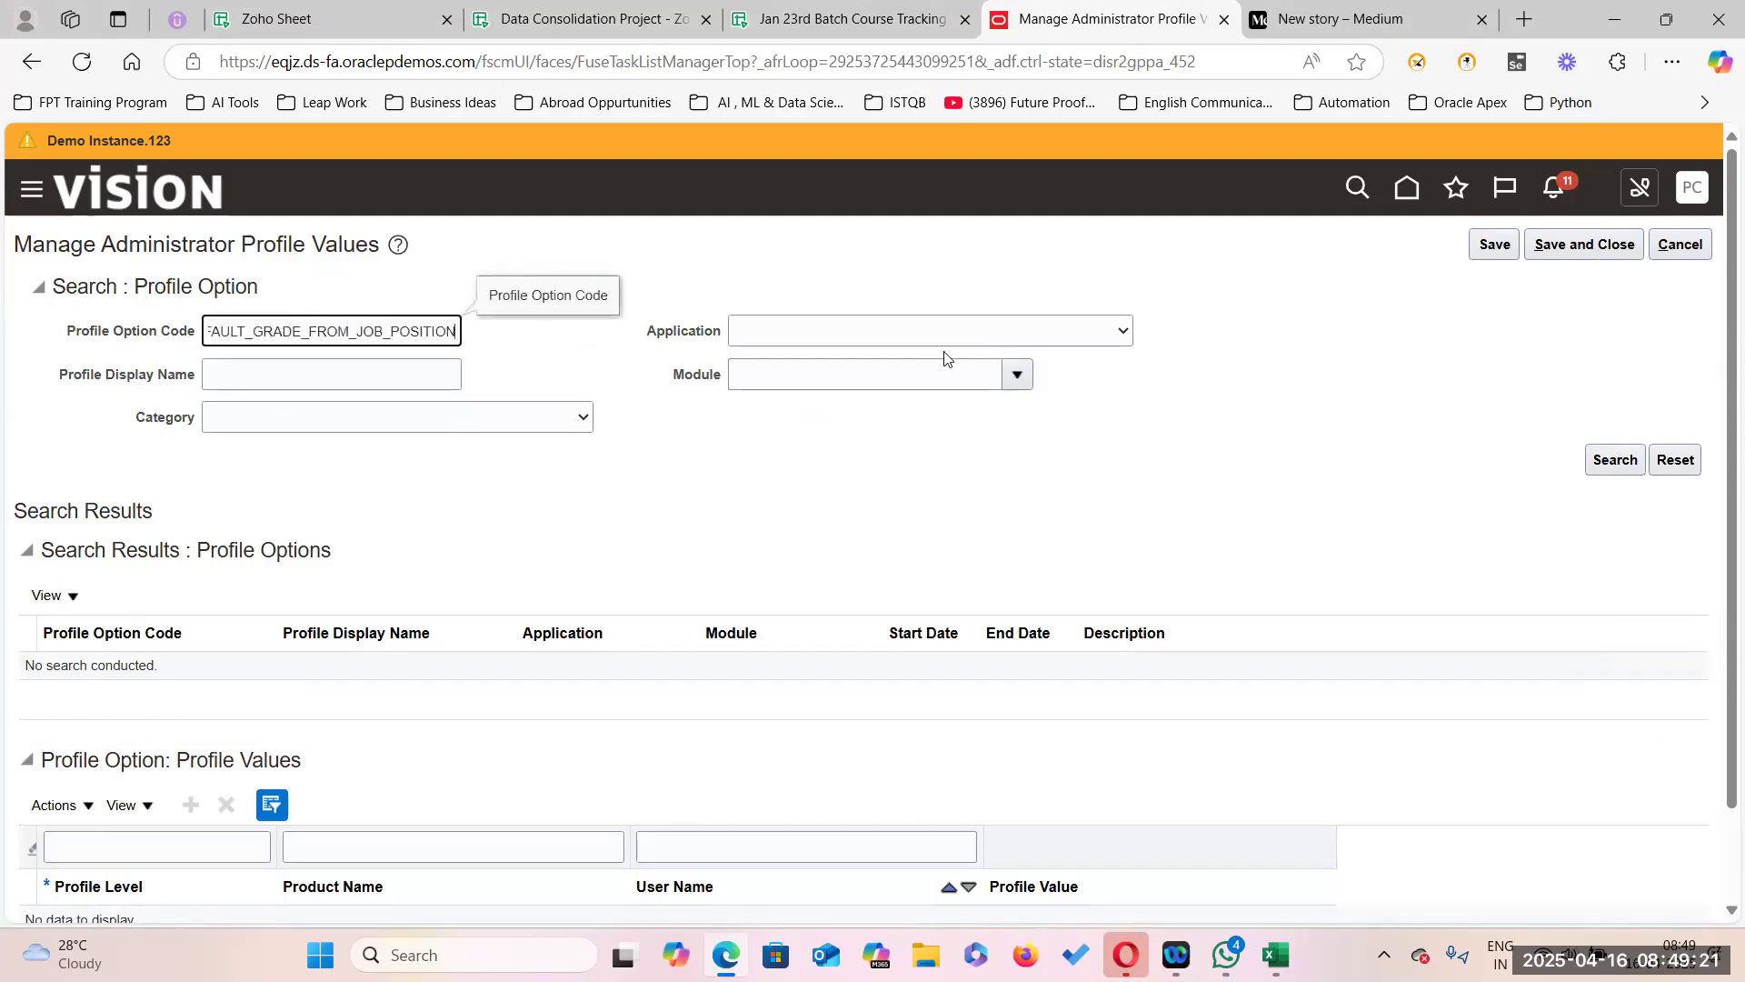
left_click(1602, 464)
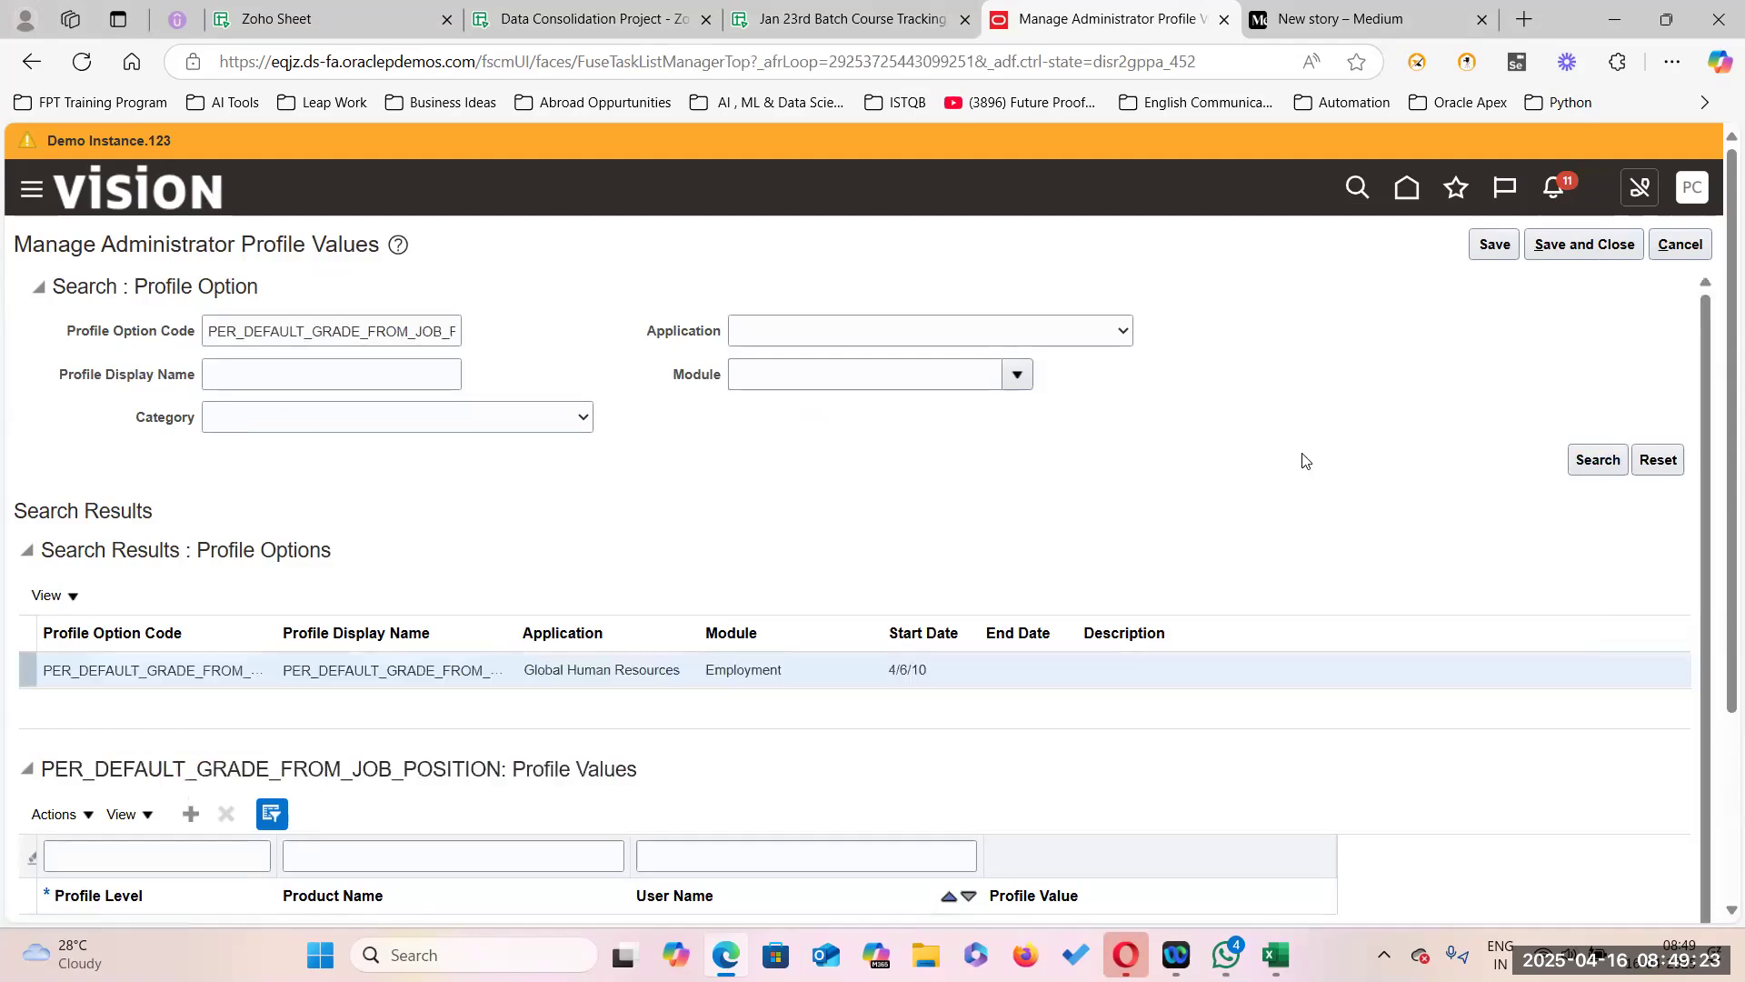
scroll(1625, 713, "down", 1)
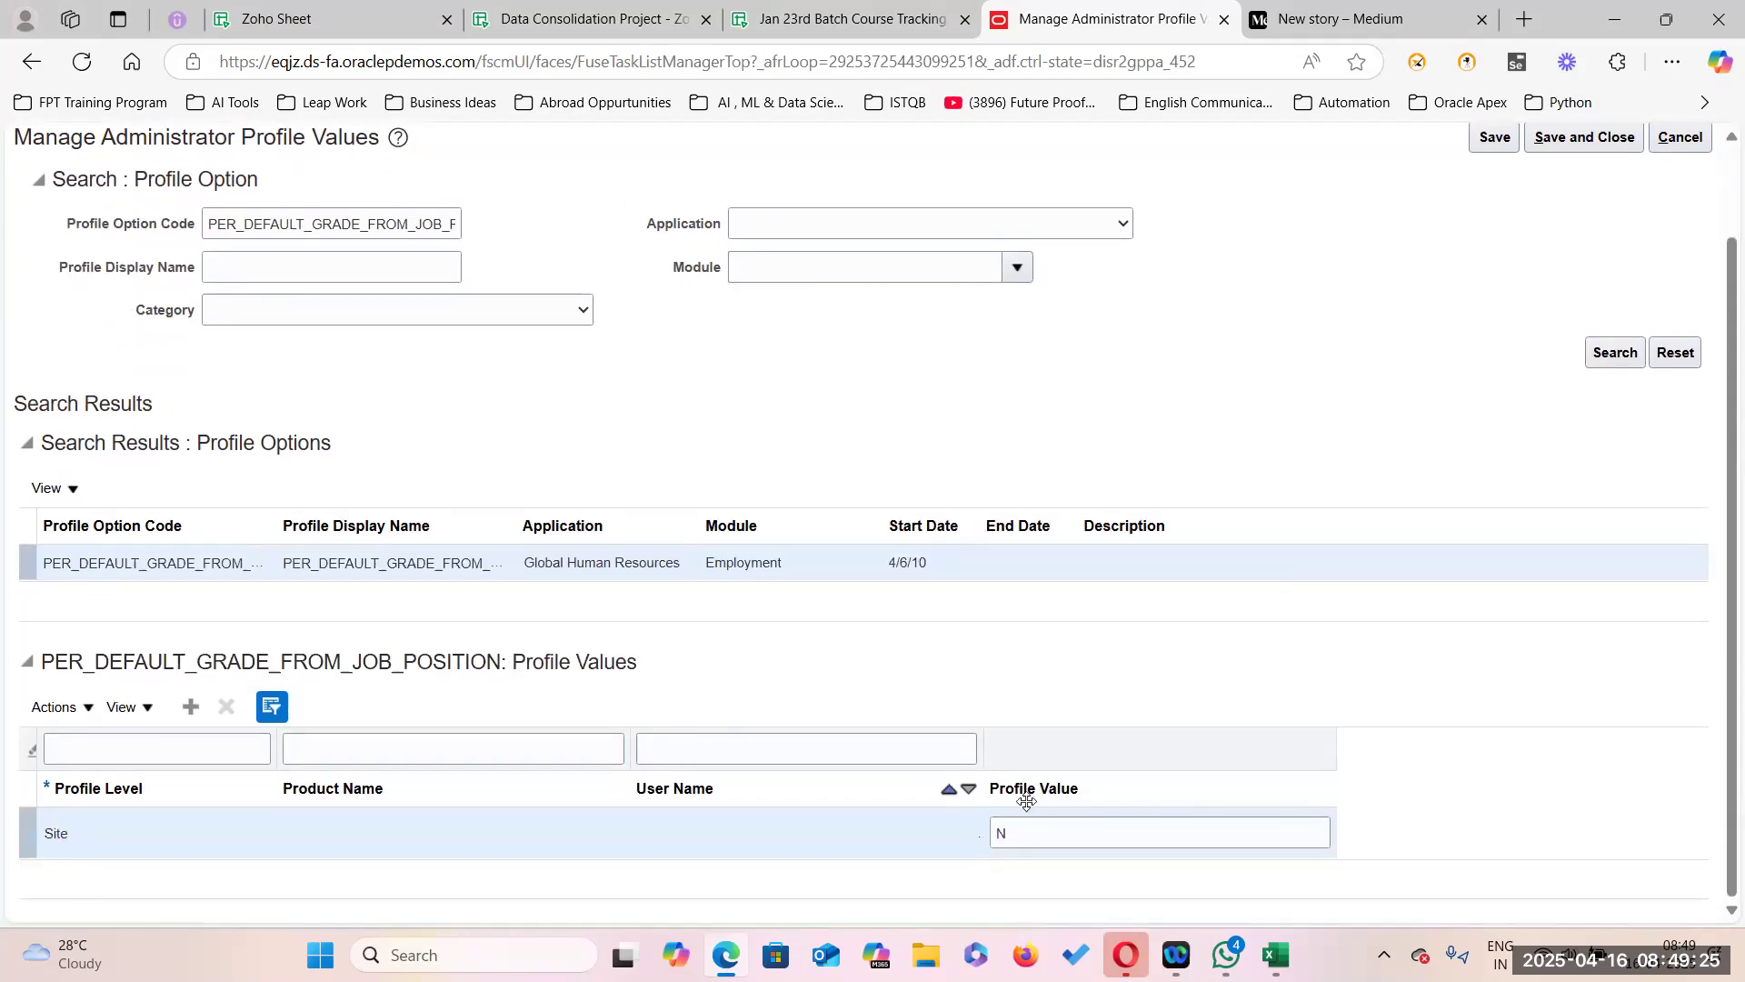
double_click(1029, 827)
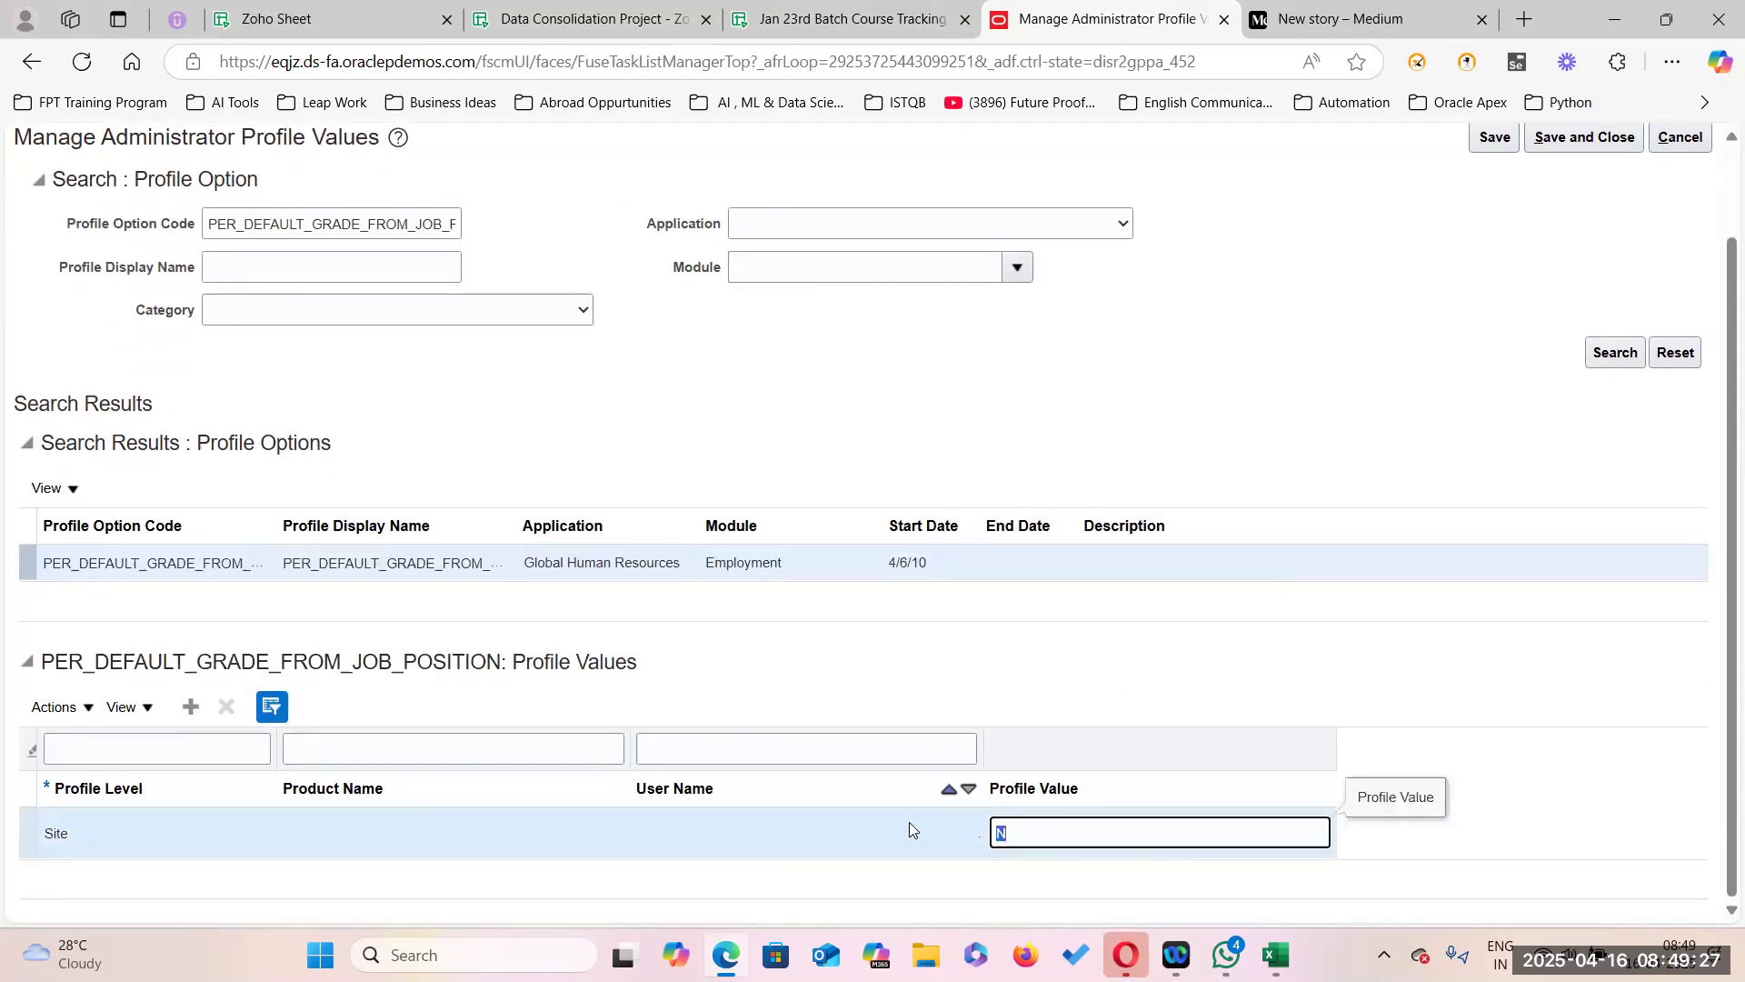
key("BackSpace")
left_click(1570, 679)
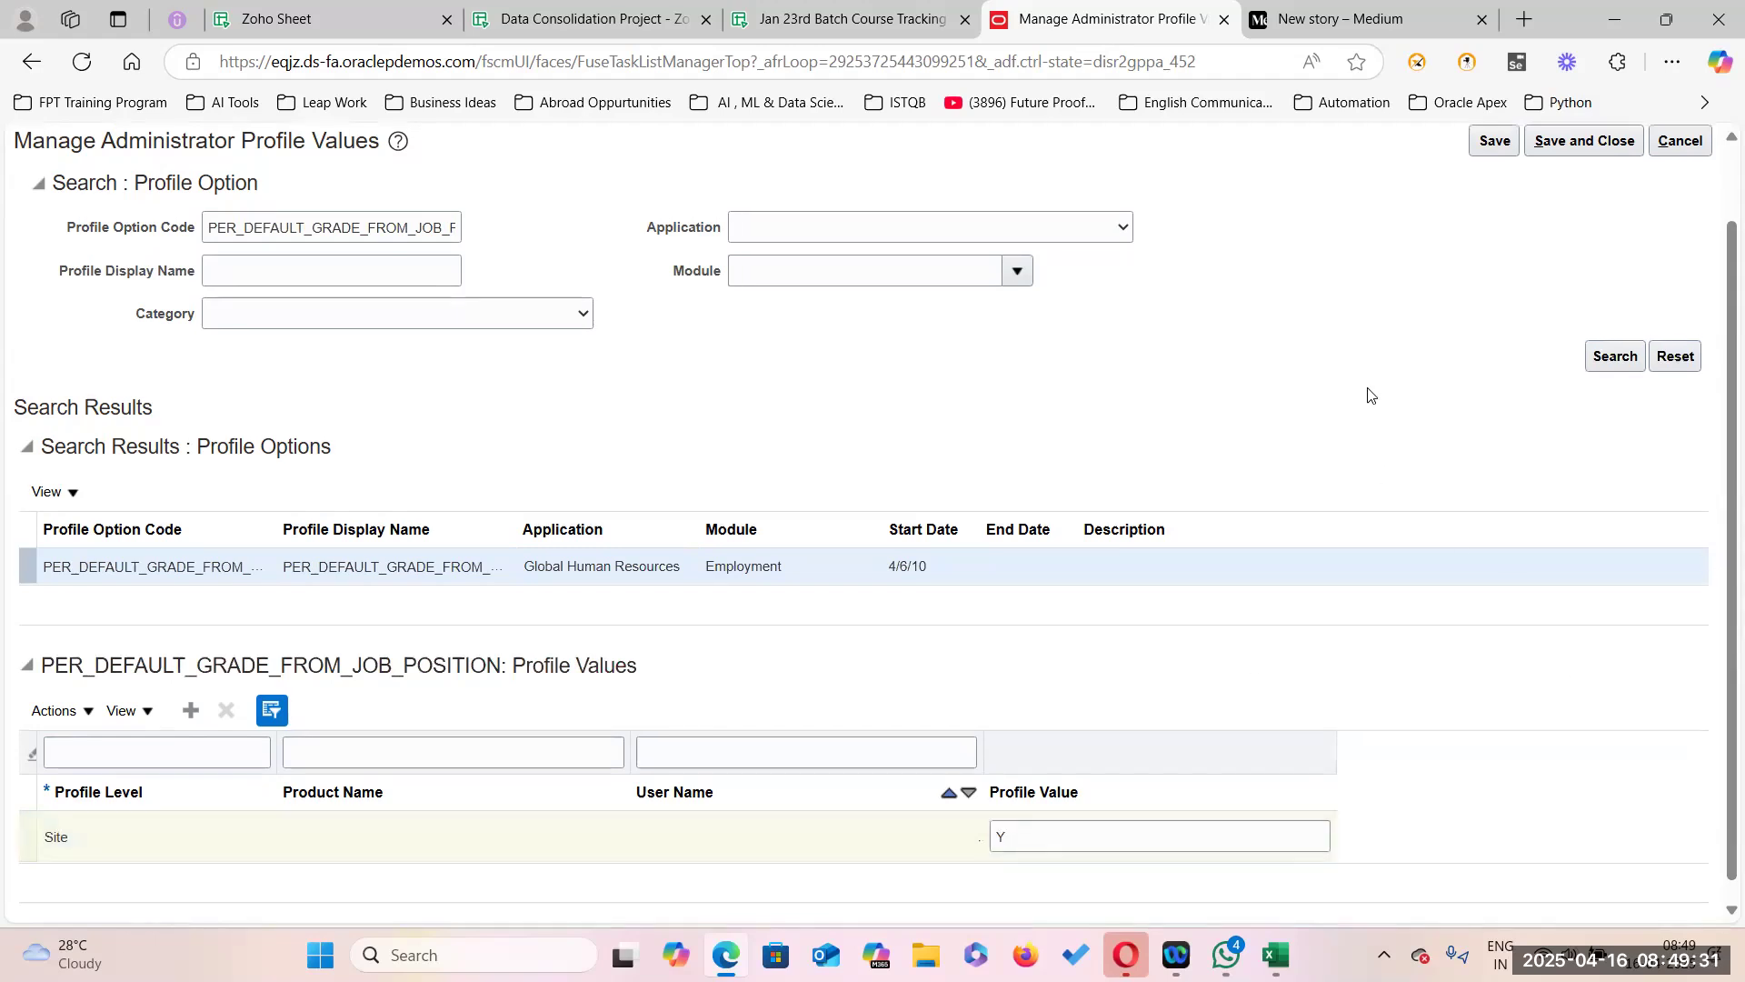
scroll(1373, 396, "up", 1)
left_click(1496, 246)
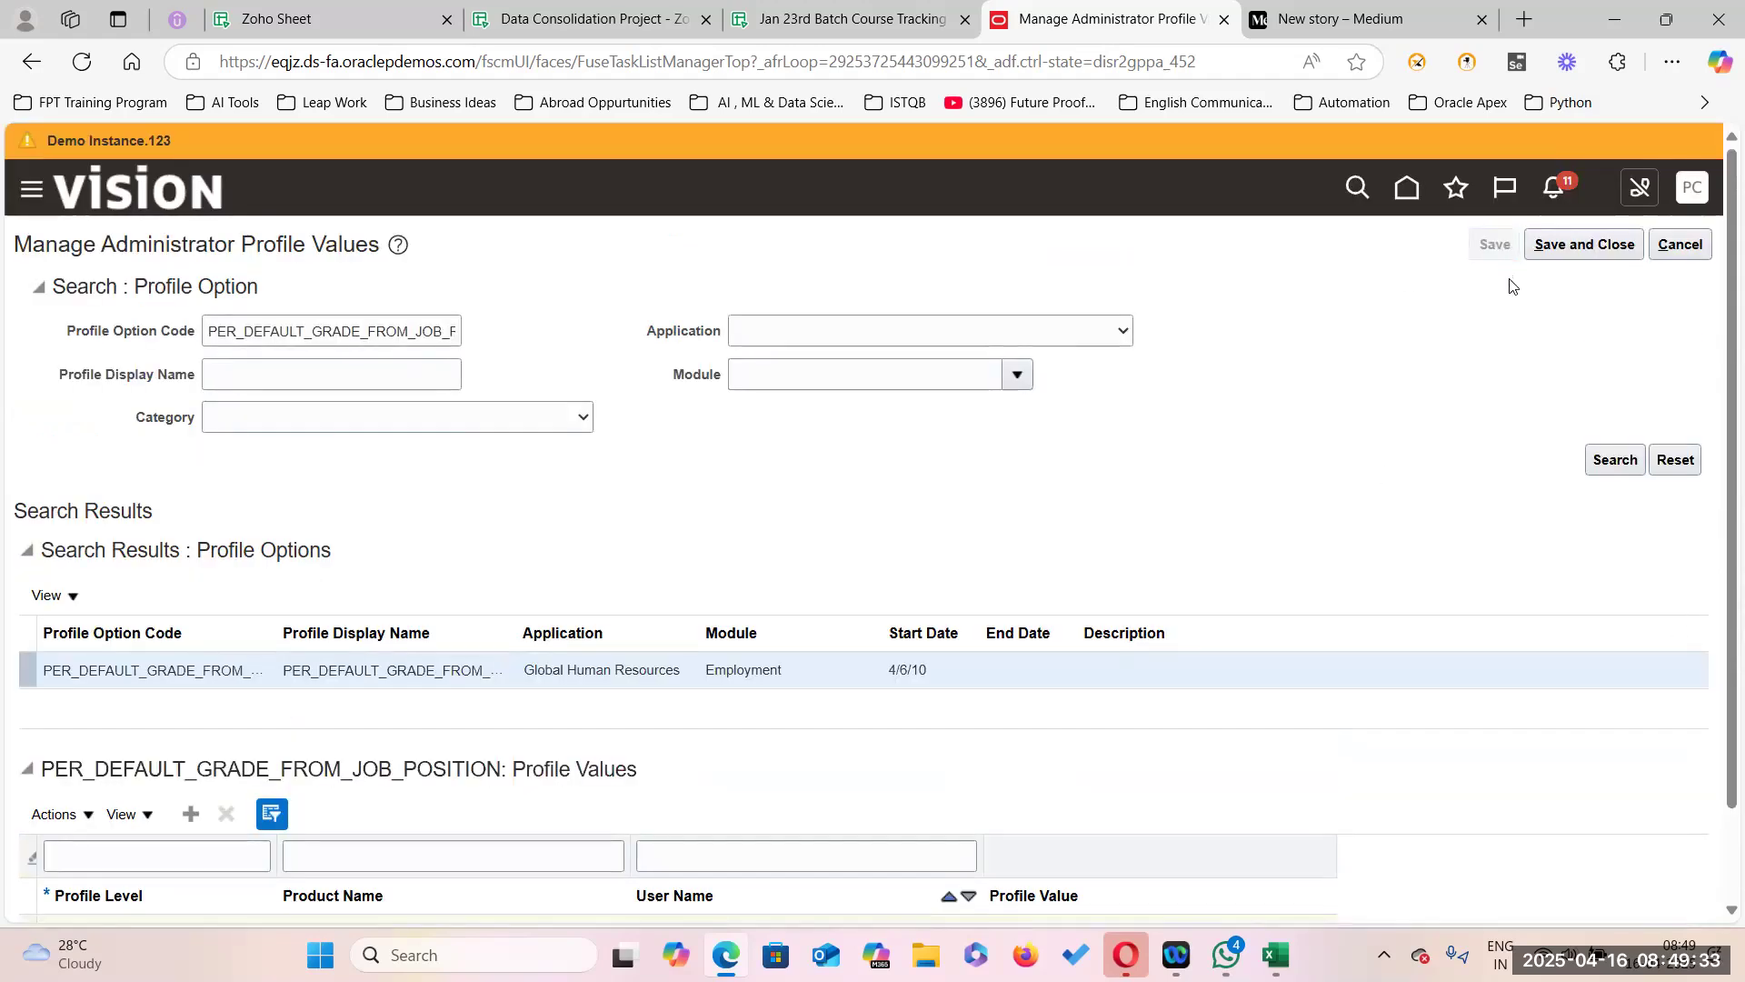
Save and close the profile values, then start Hire an Employee from My Client Groups > New Person.
left_click(1575, 247)
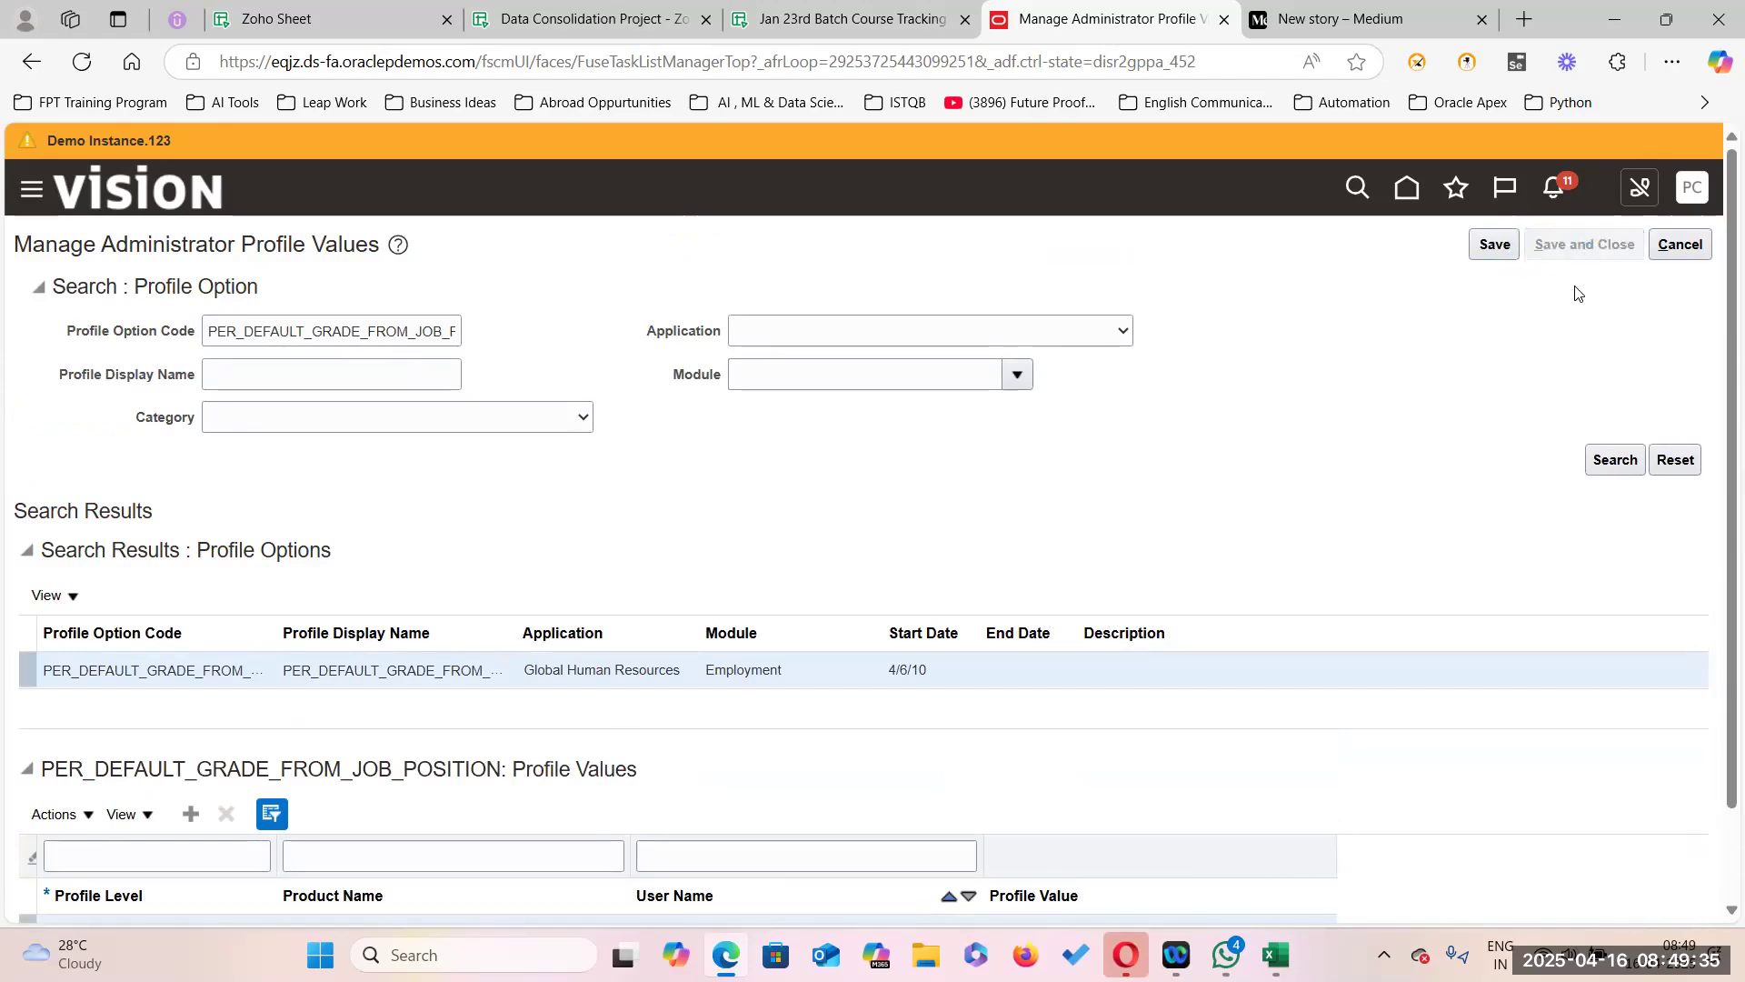
left_click(1662, 253)
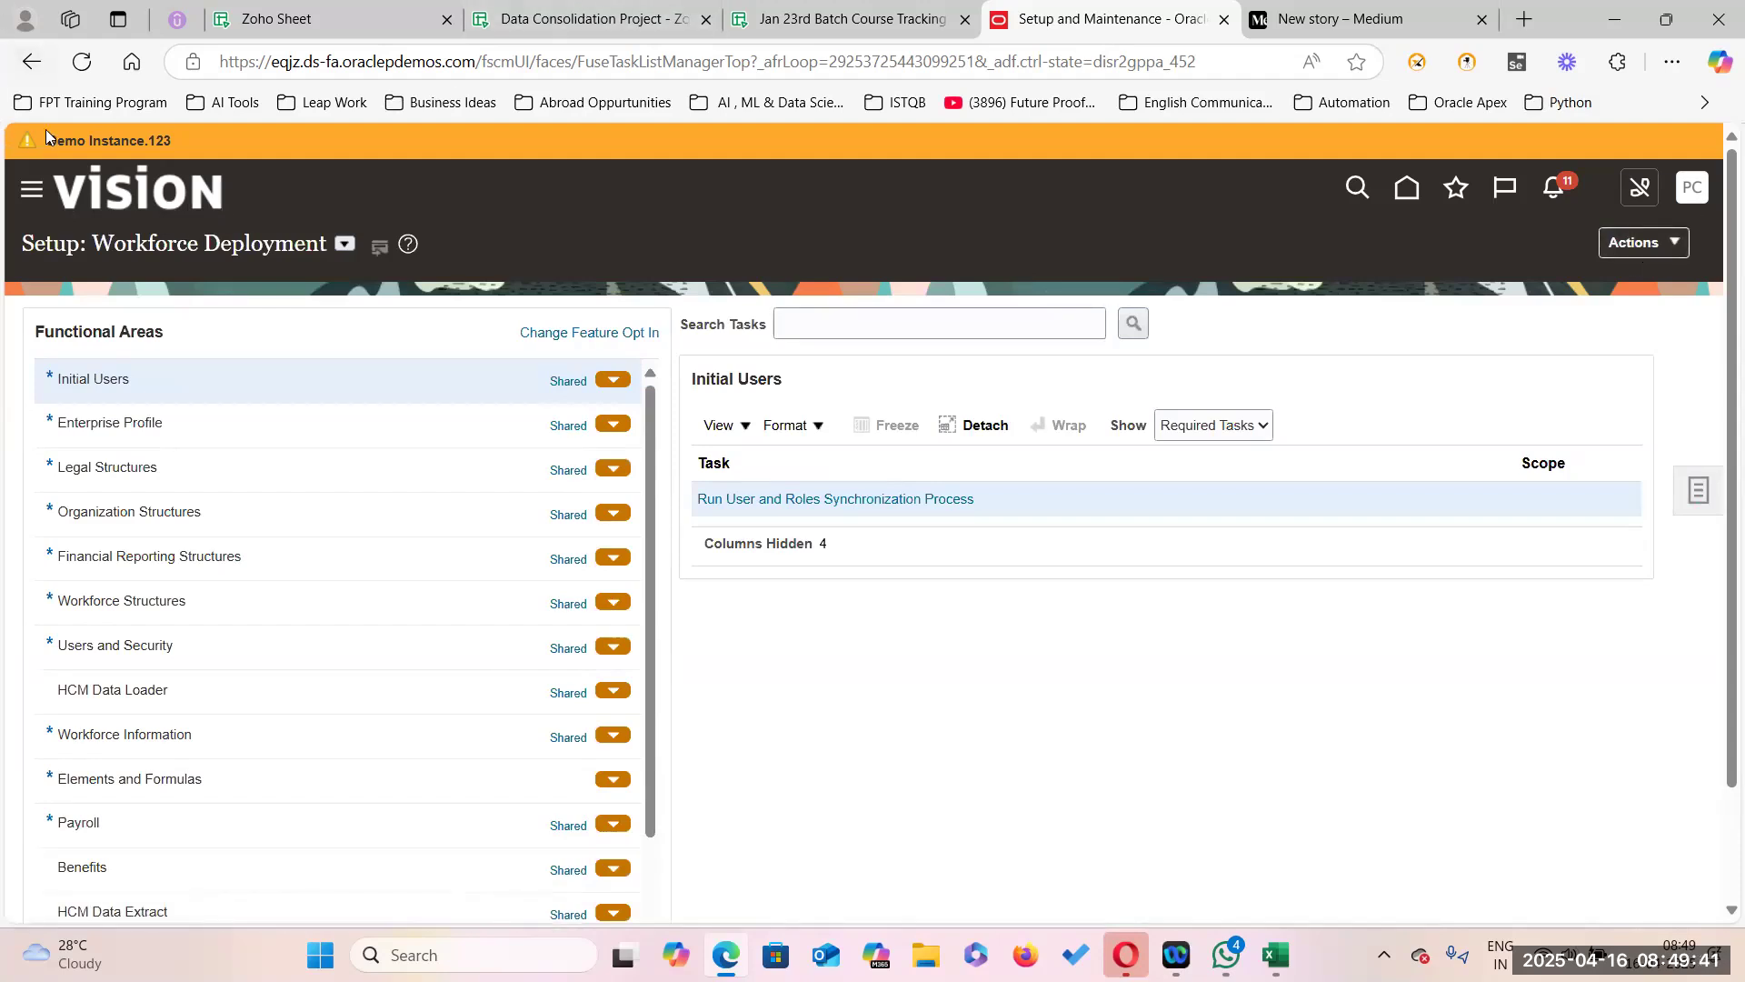
left_click(32, 190)
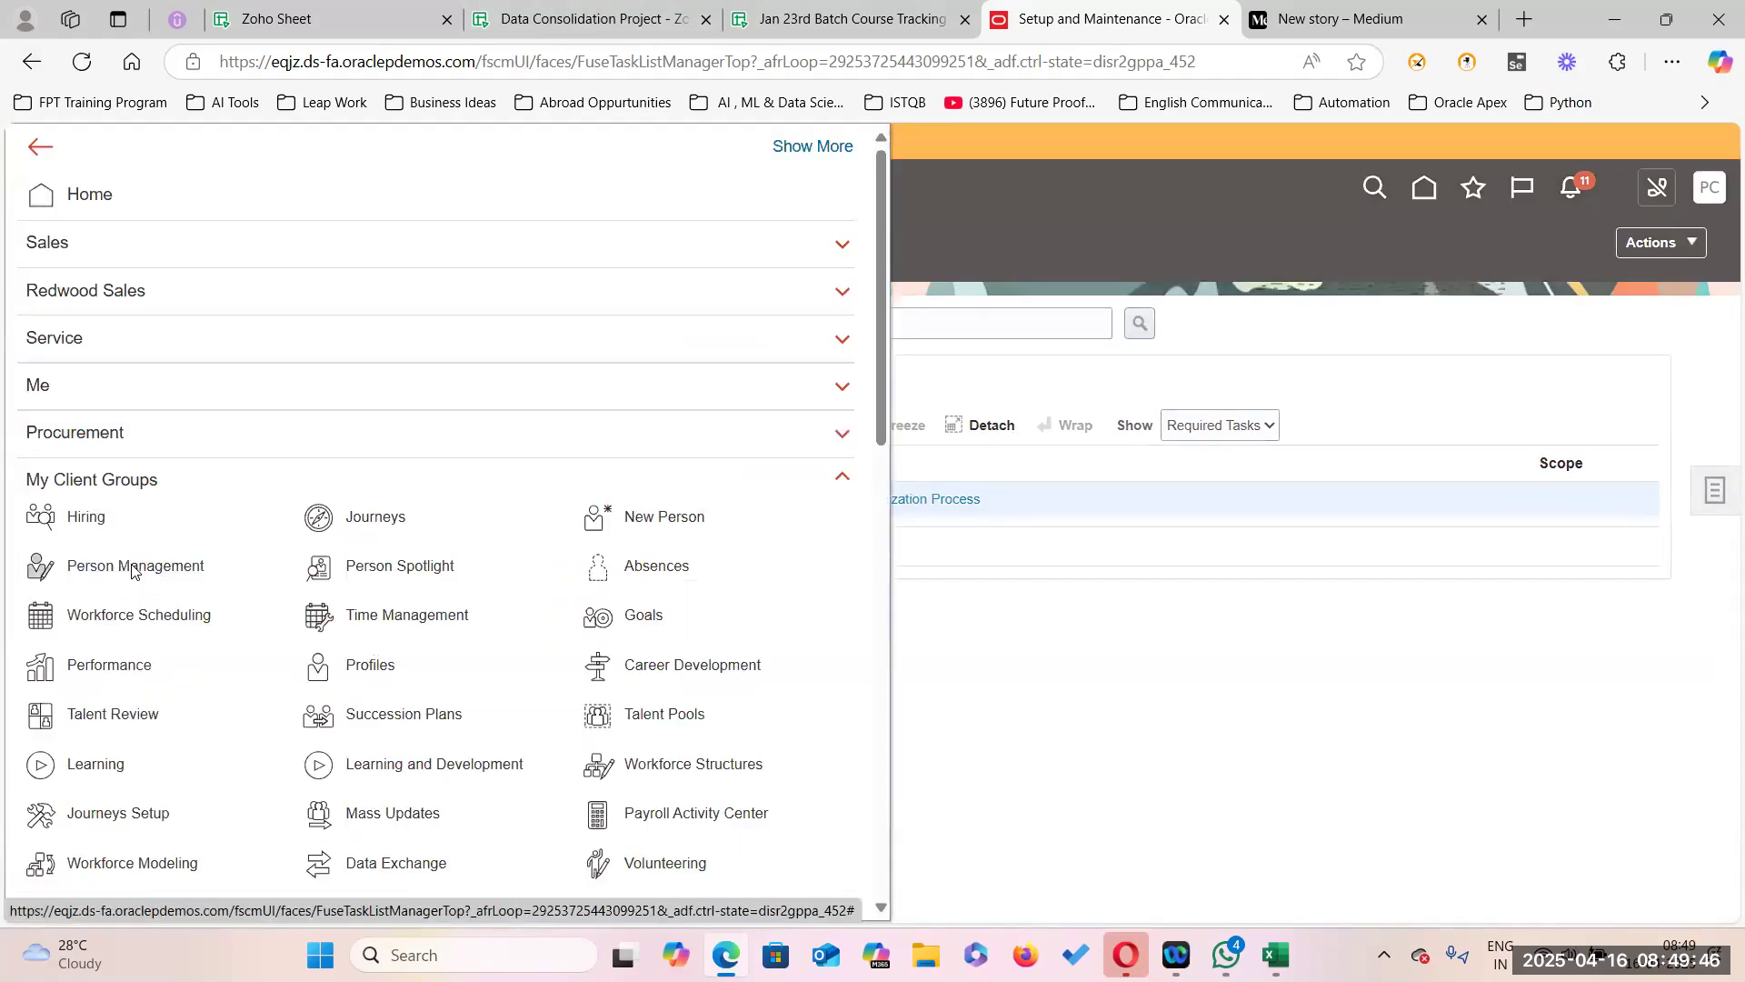
left_click(537, 586)
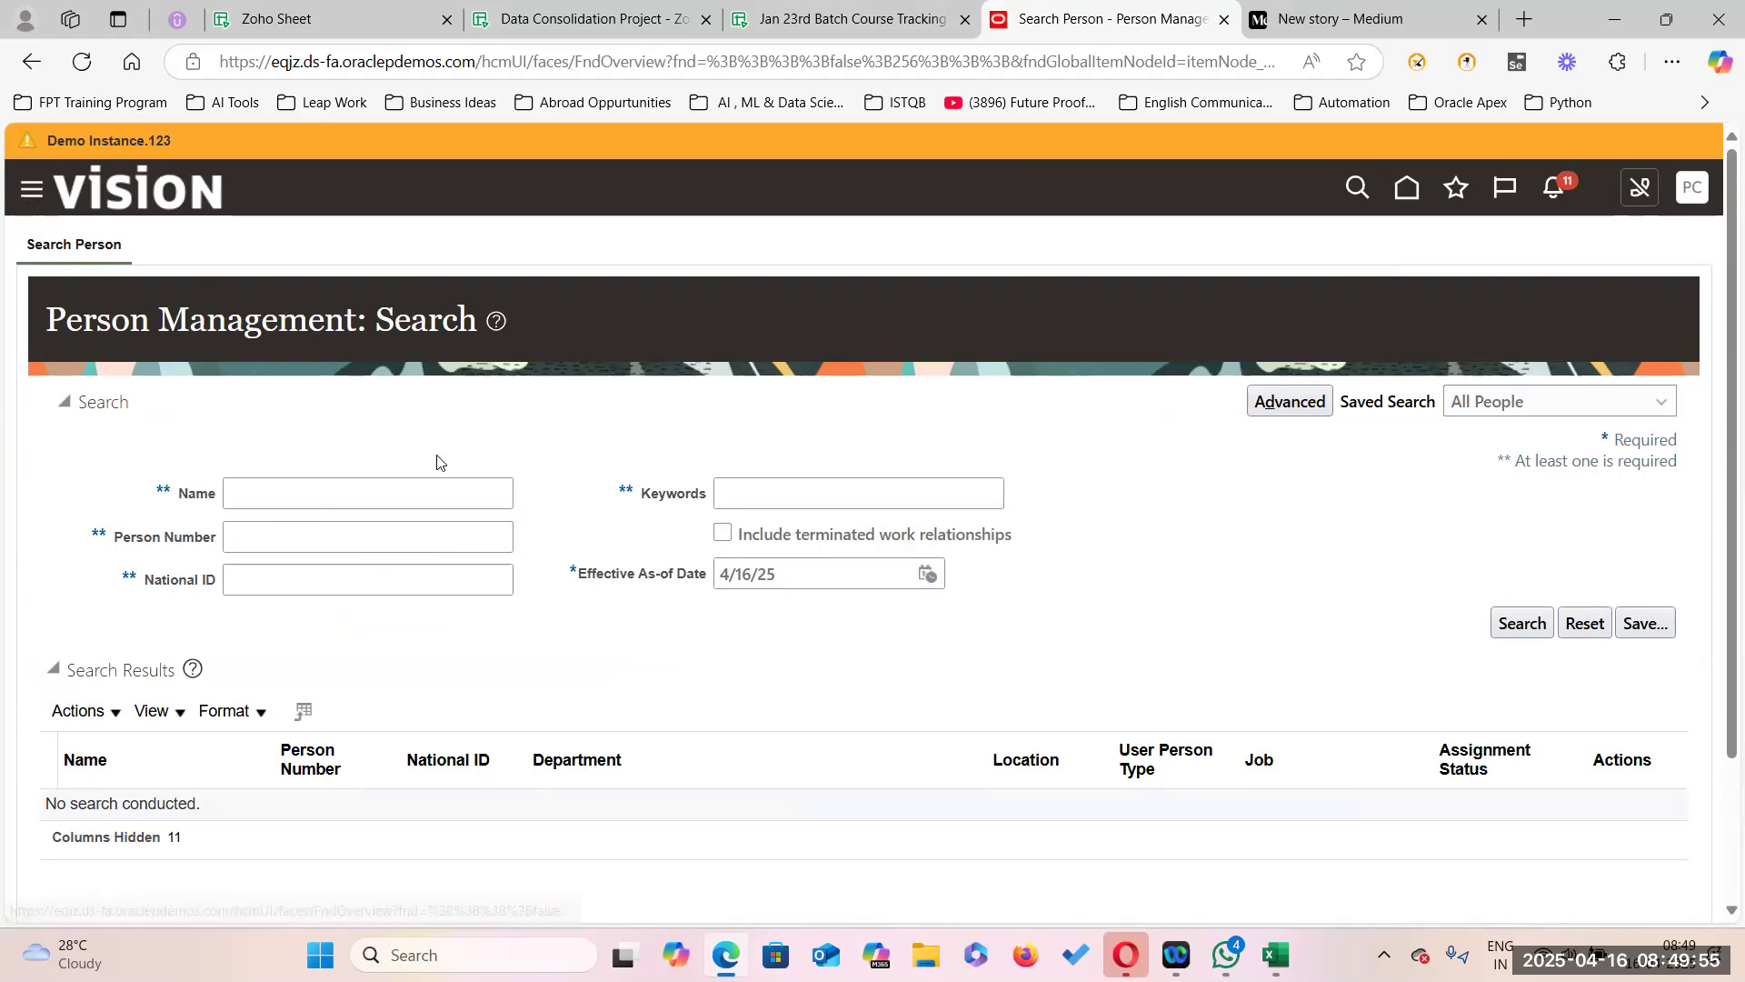
left_click(642, 518)
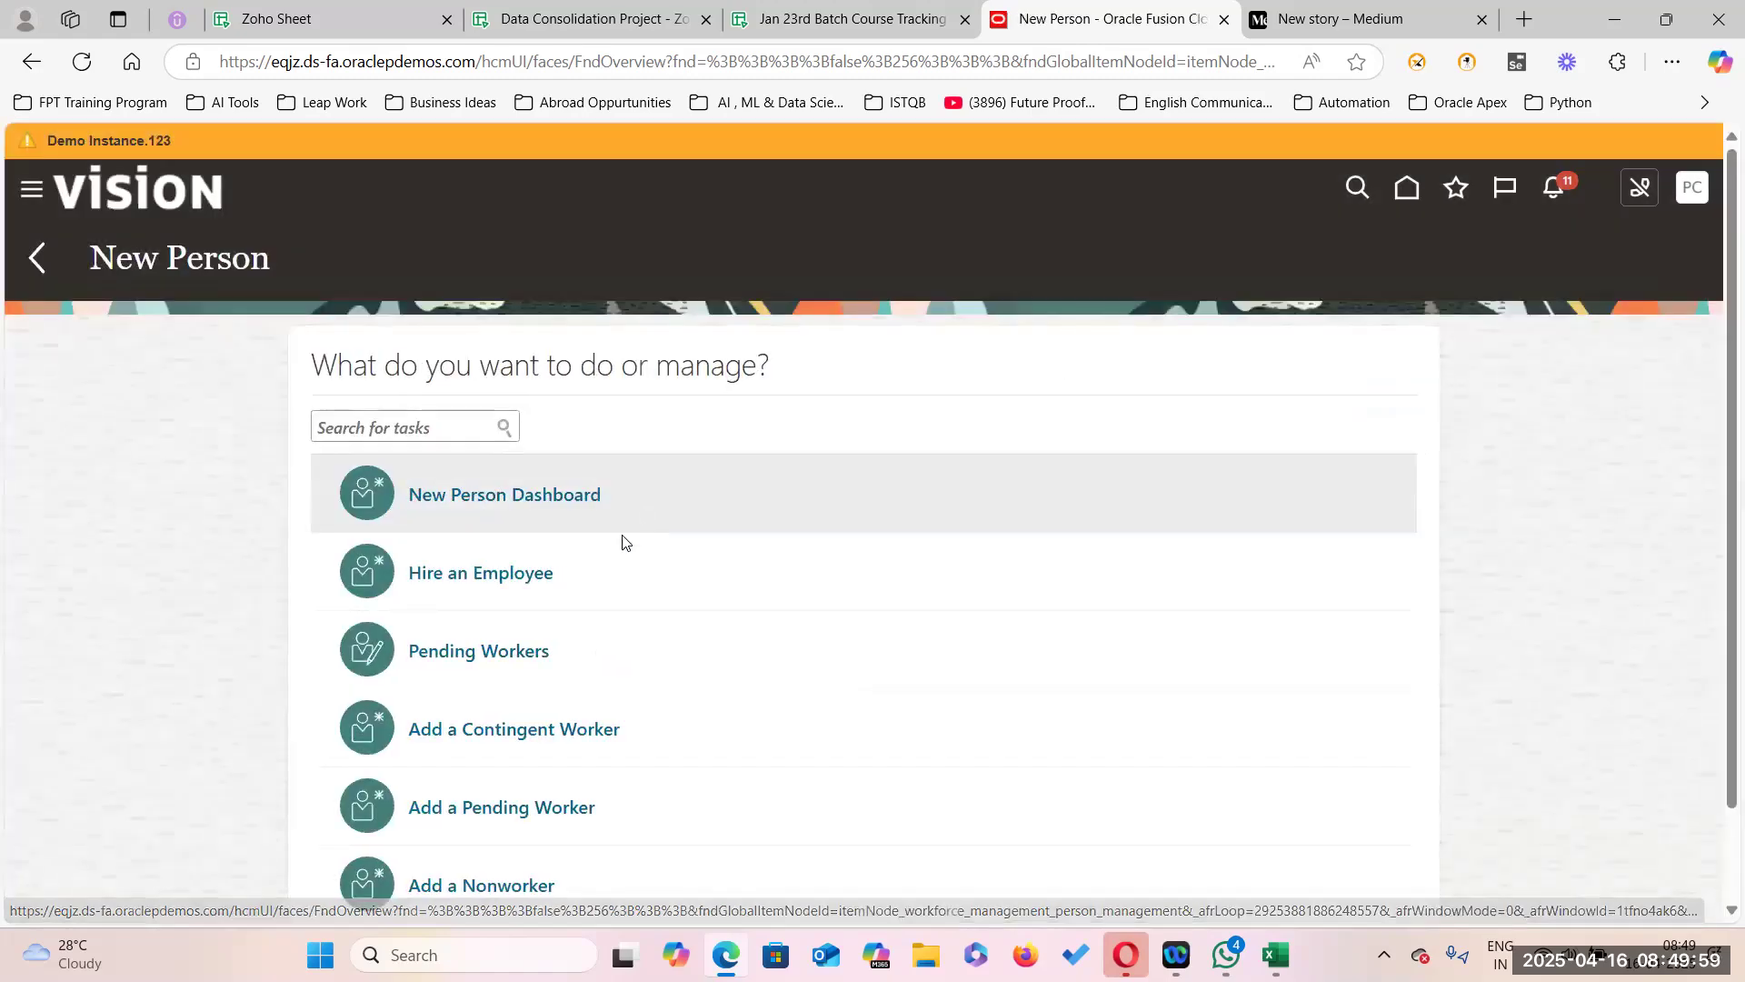
left_click(482, 573)
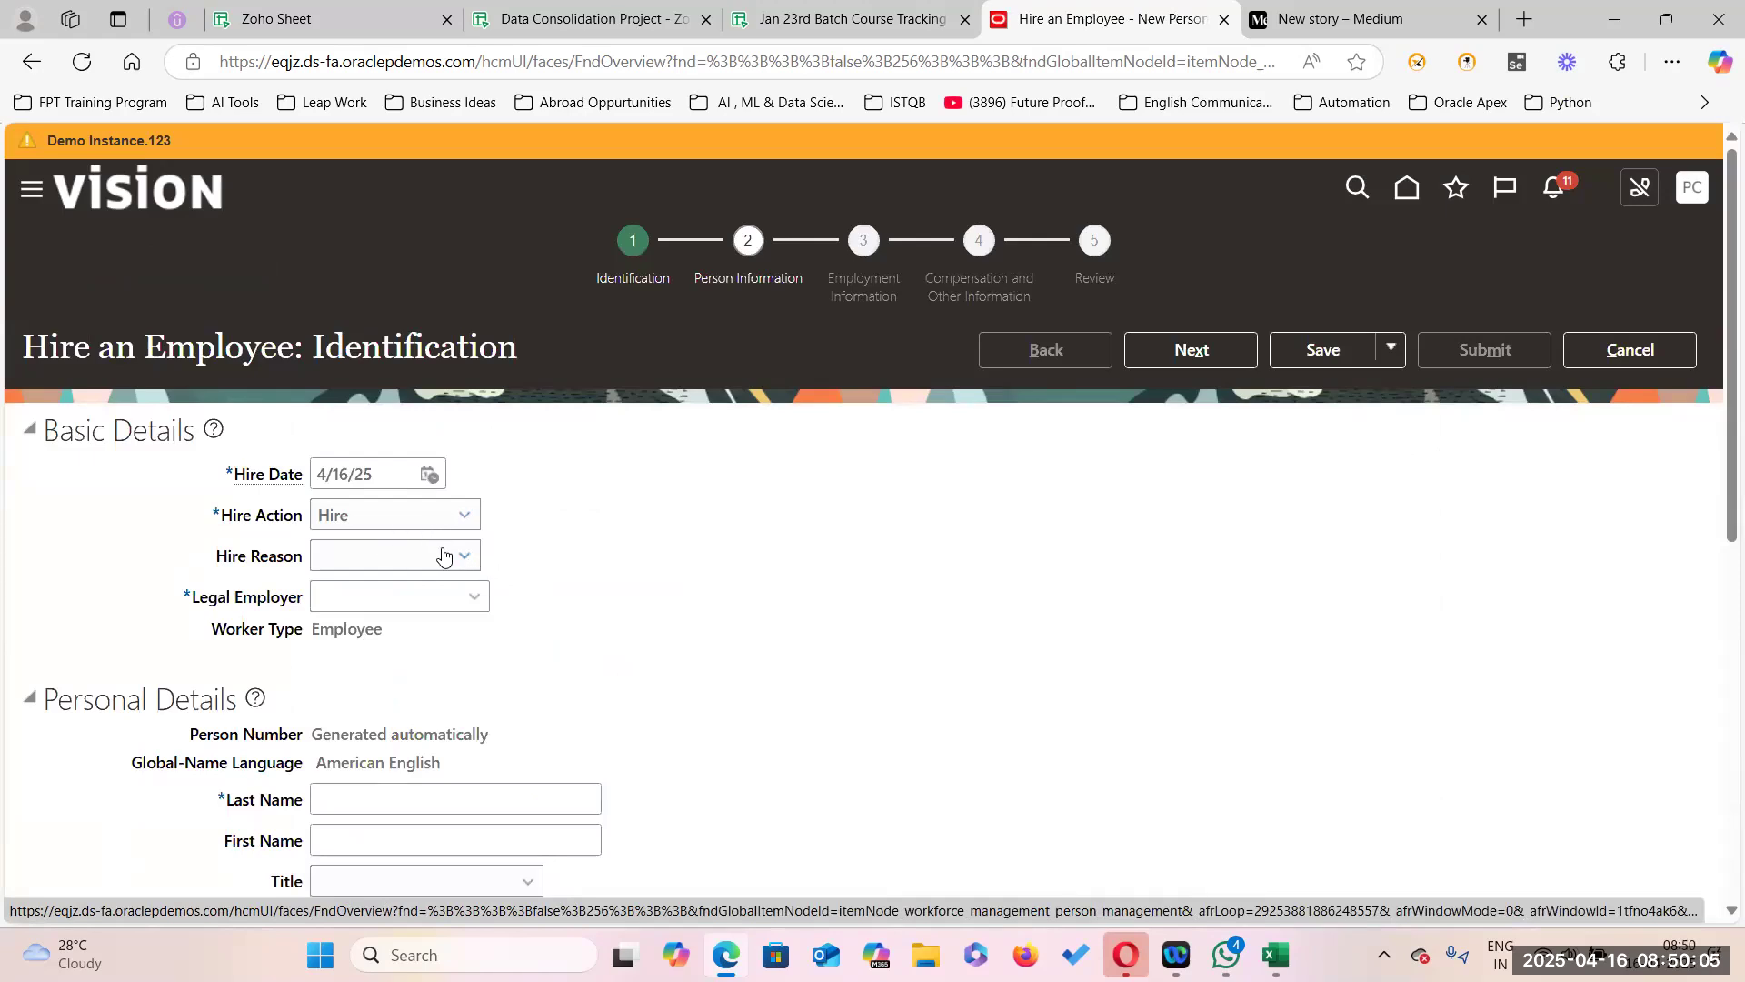
Set the hire reason to Hire to fill vacant position and legal employer to US1 Legal Entity.
left_click(461, 555)
left_click(402, 618)
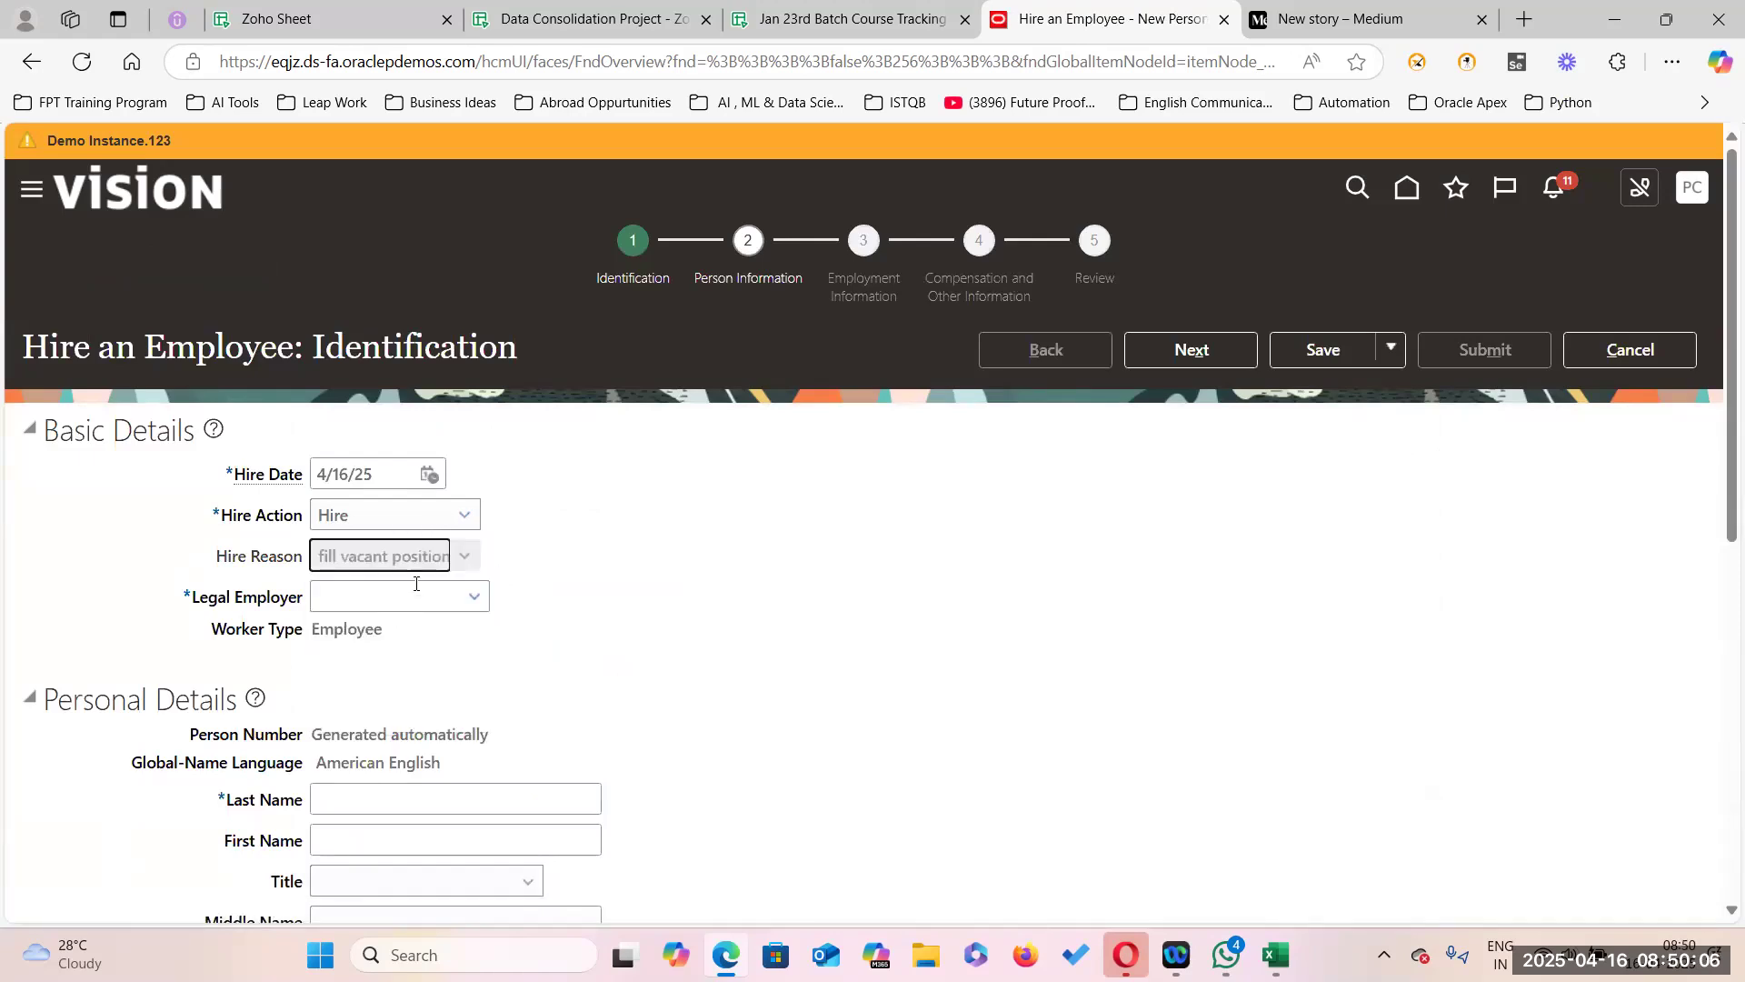
left_click(470, 592)
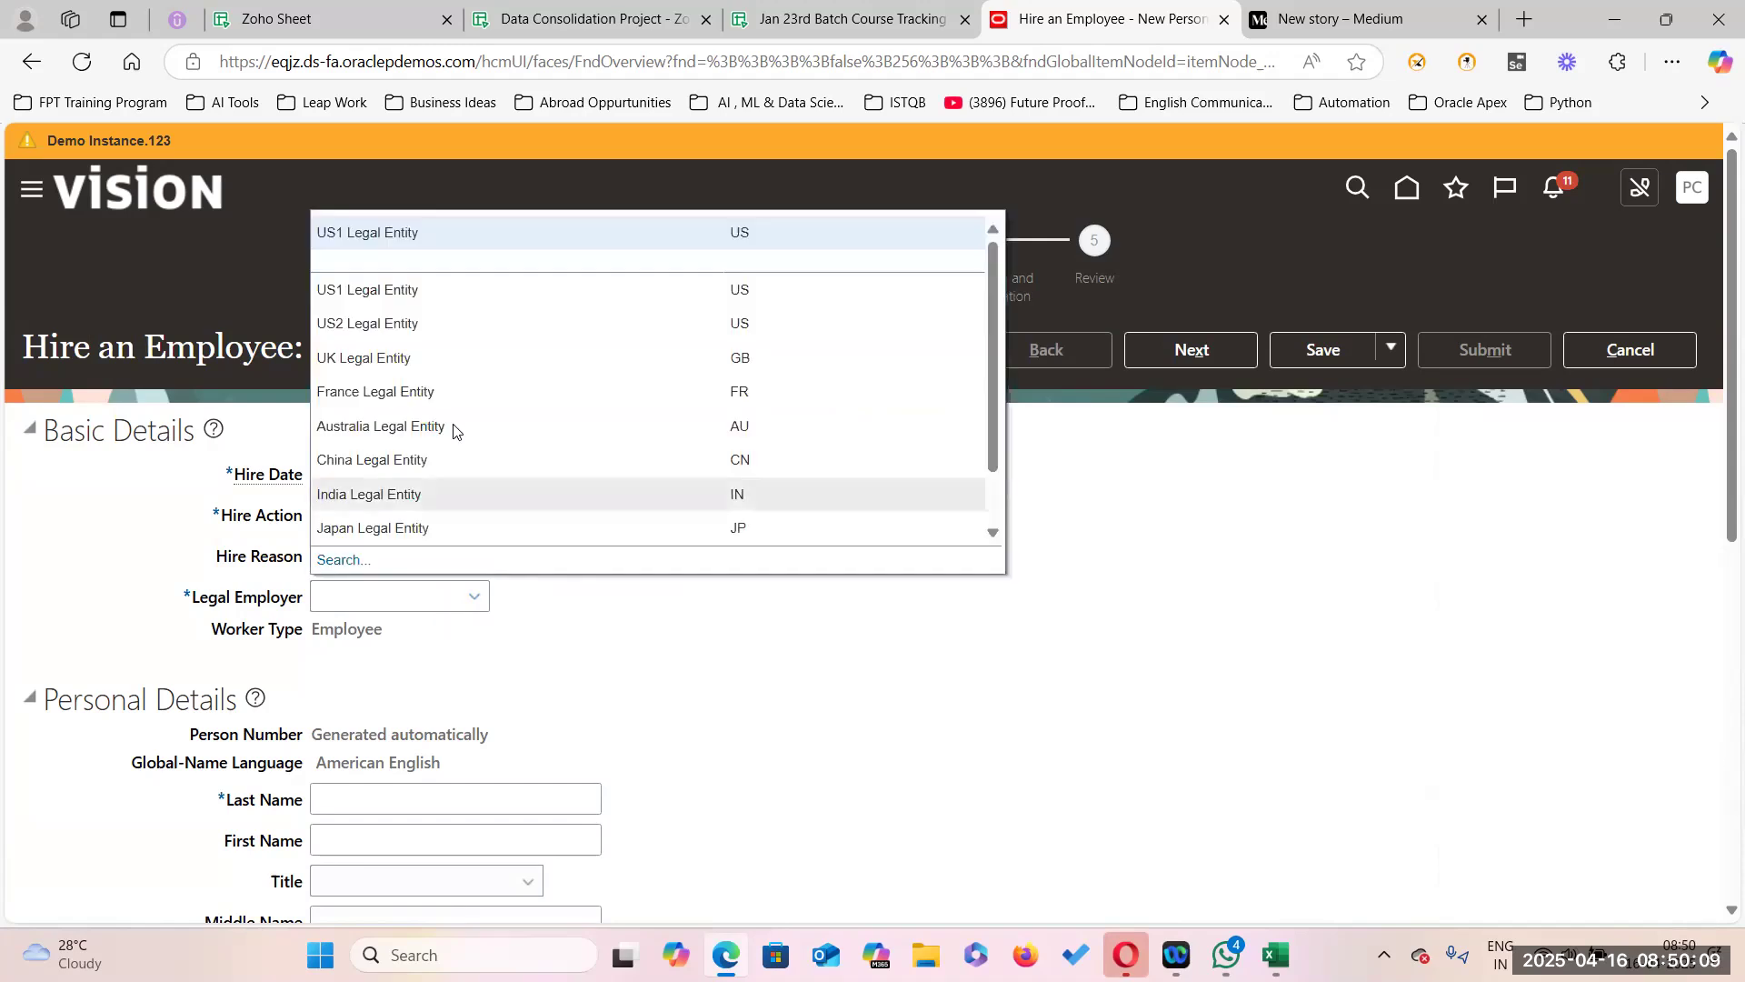
left_click(384, 223)
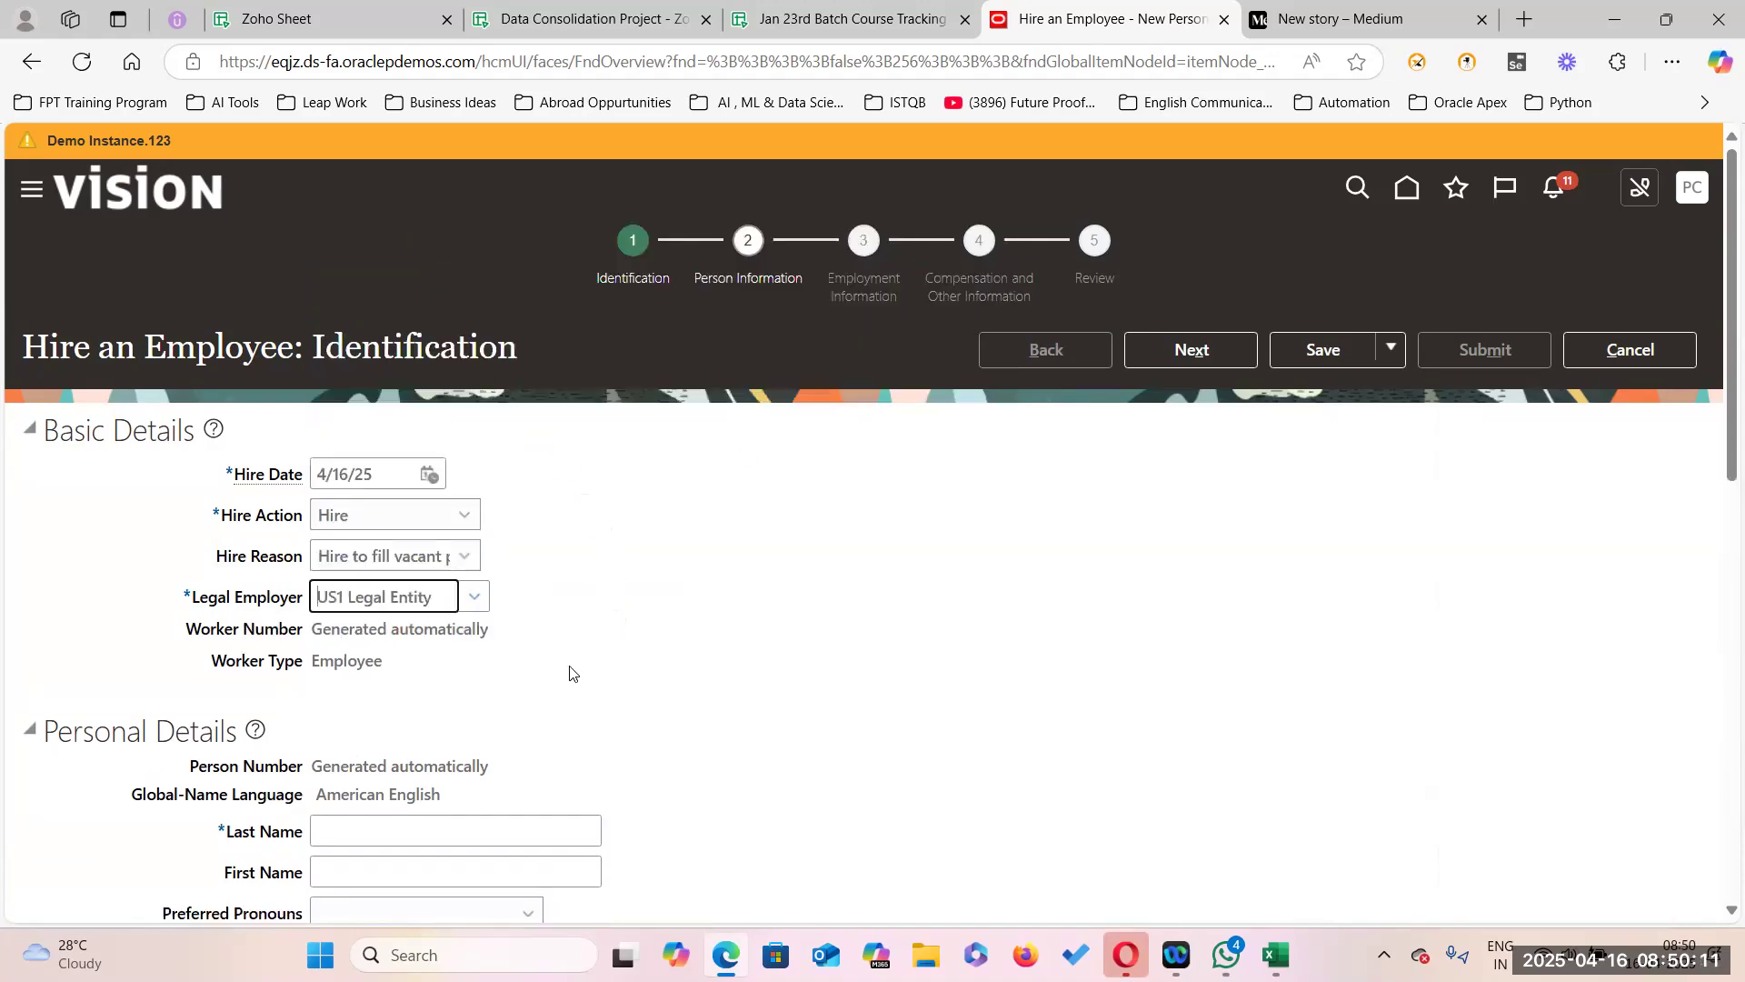
Enter the new hire's last name and first name.
scroll(323, 419, "down", 5)
left_click(338, 373)
key("Tab")
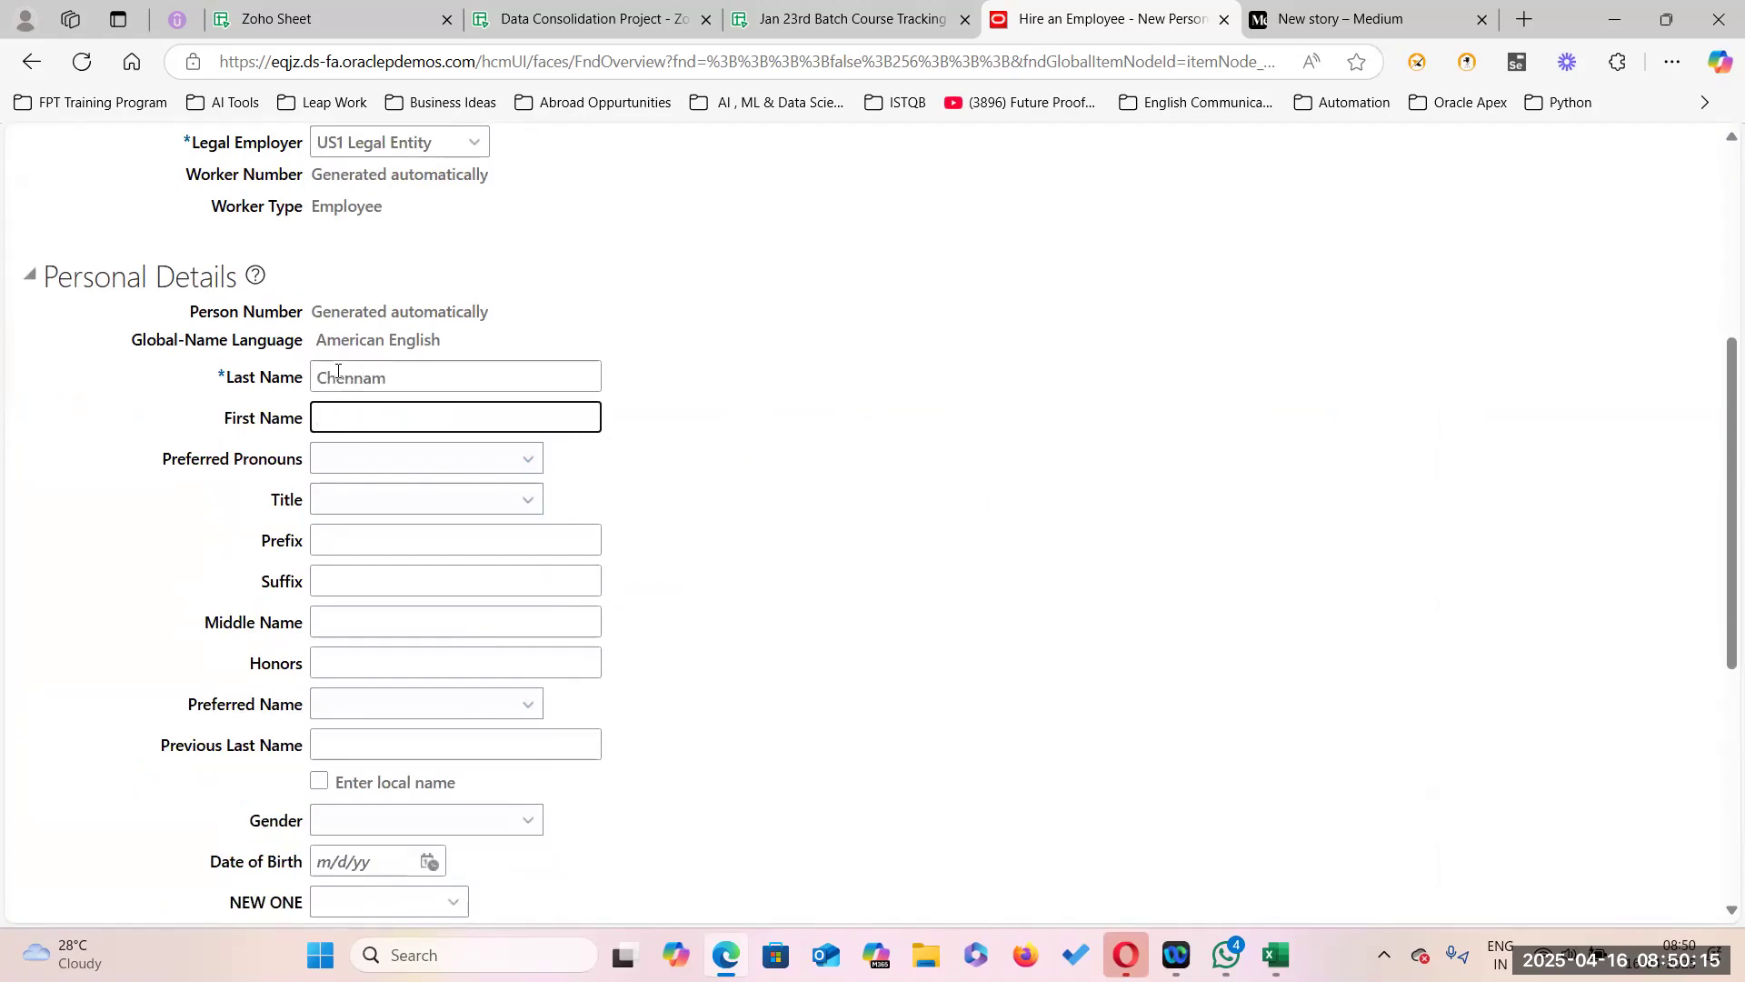
key("Tab")
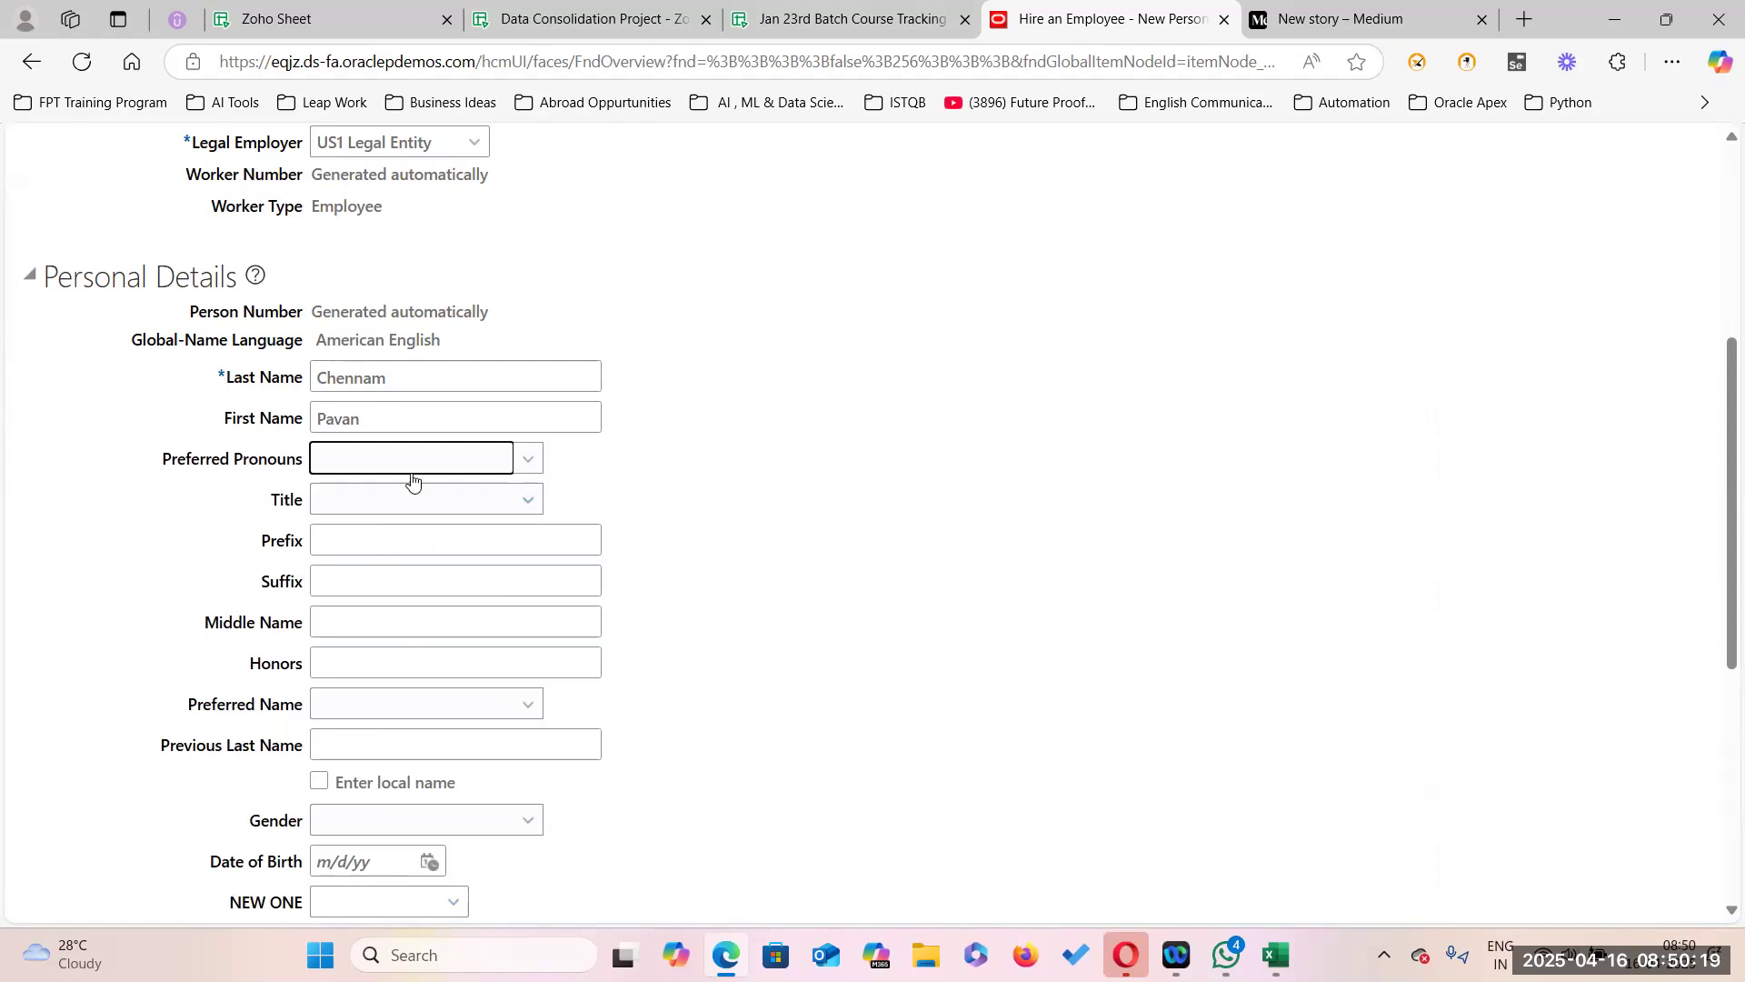
left_click(520, 502)
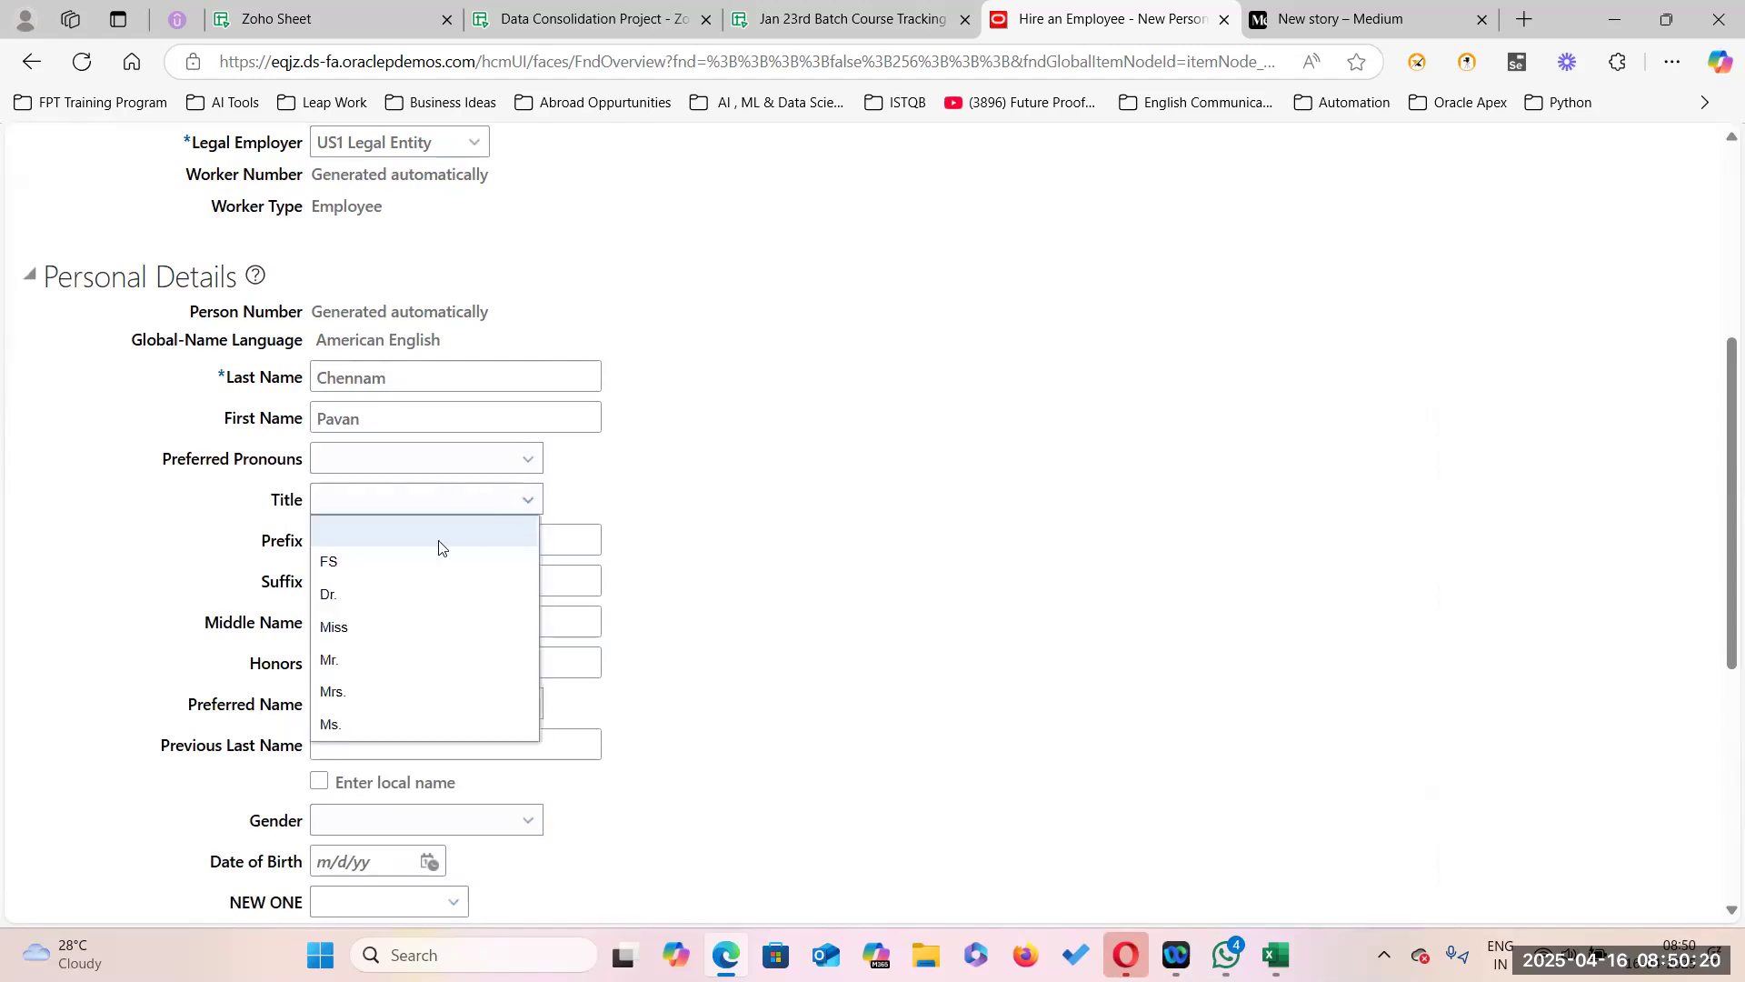
left_click(355, 659)
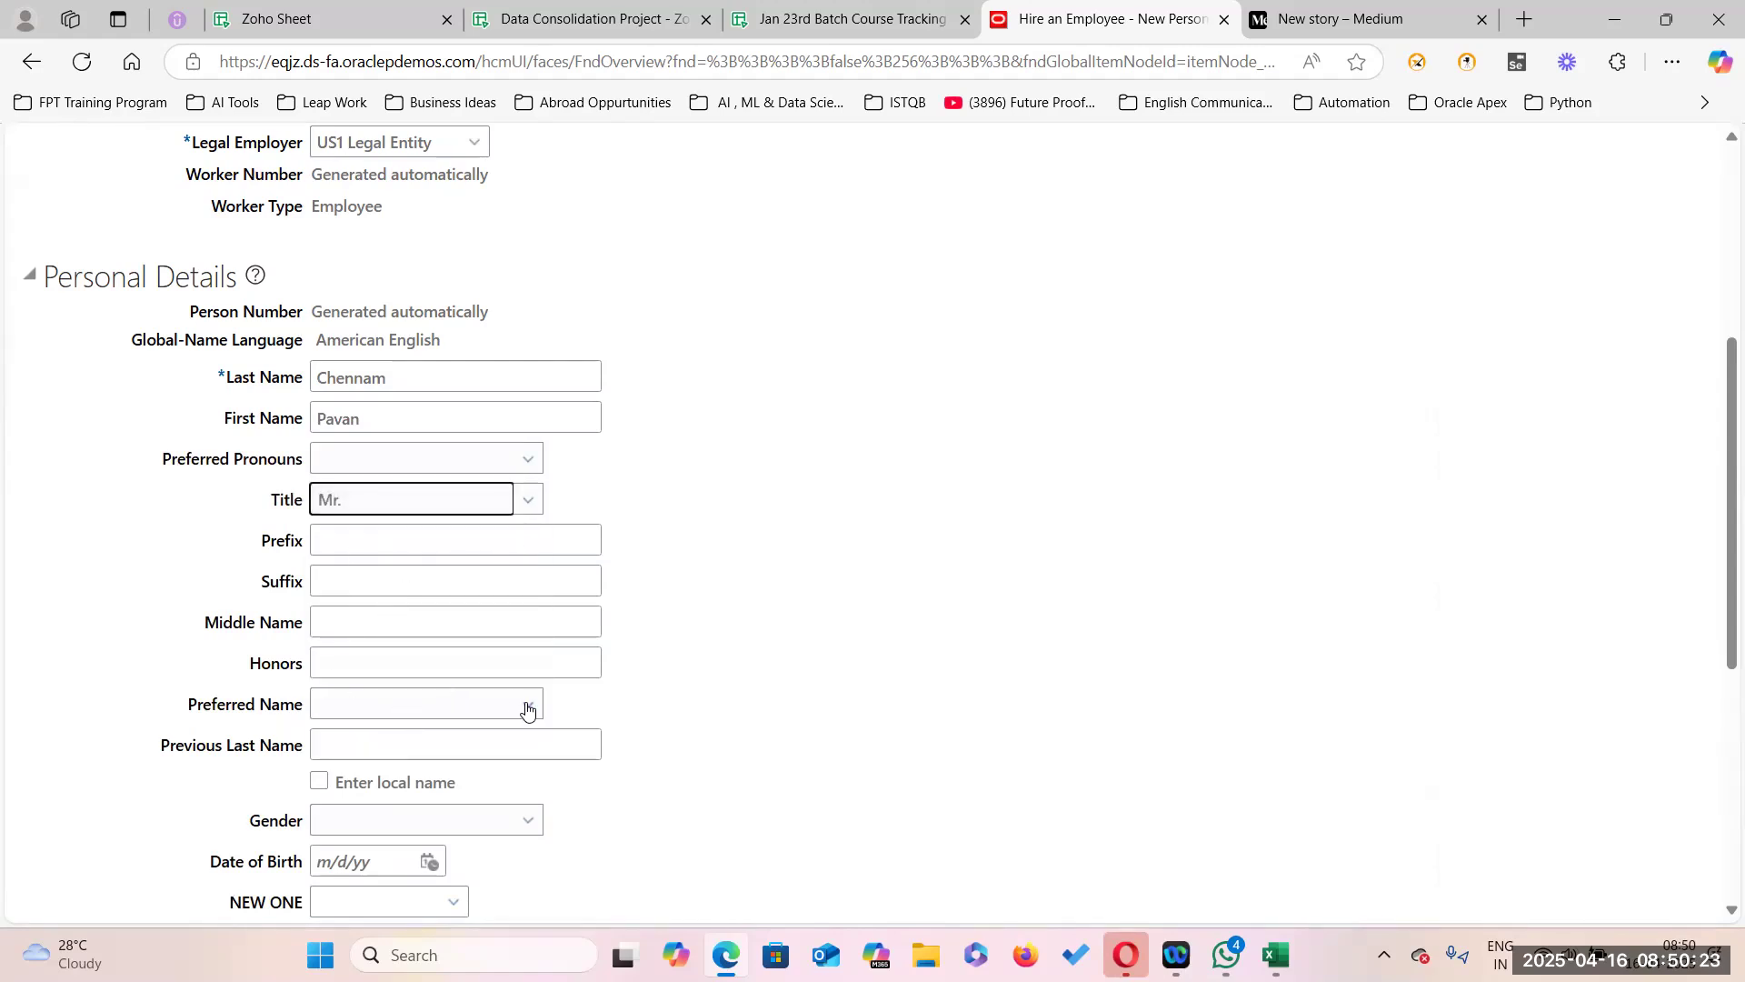
scroll(409, 773, "down", 2)
left_click(477, 604)
left_click(394, 690)
left_click(360, 631)
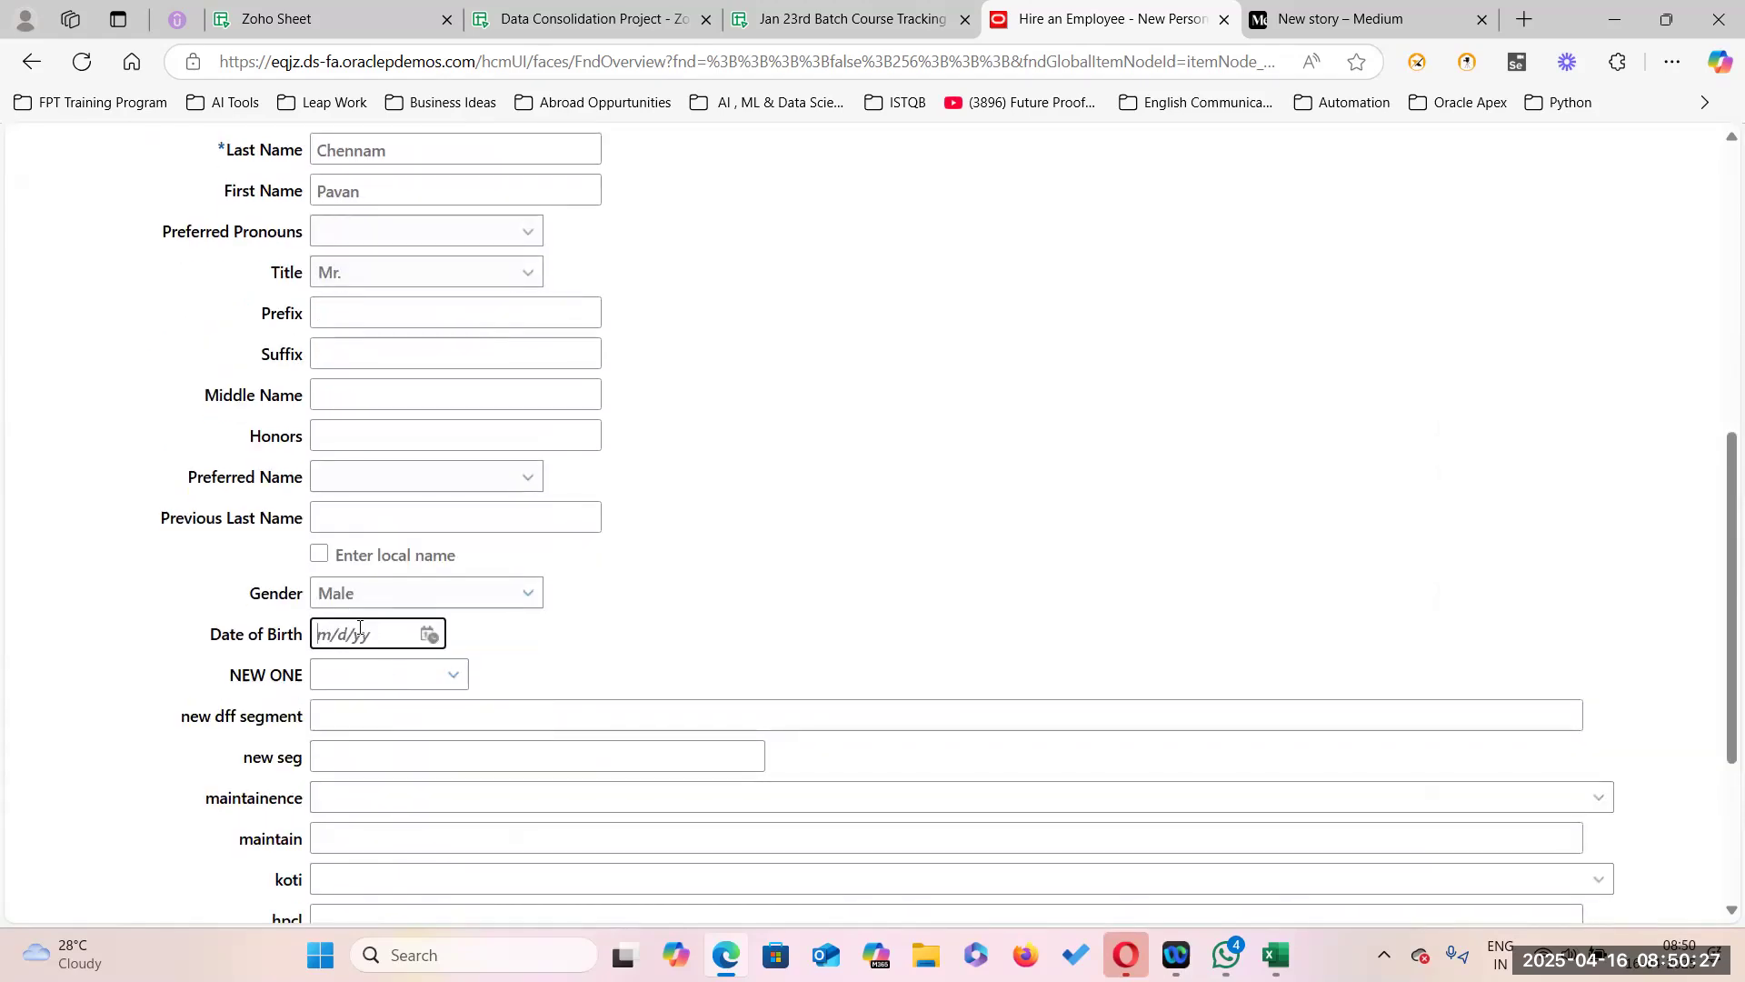
type("9/9/1985")
left_click(791, 651)
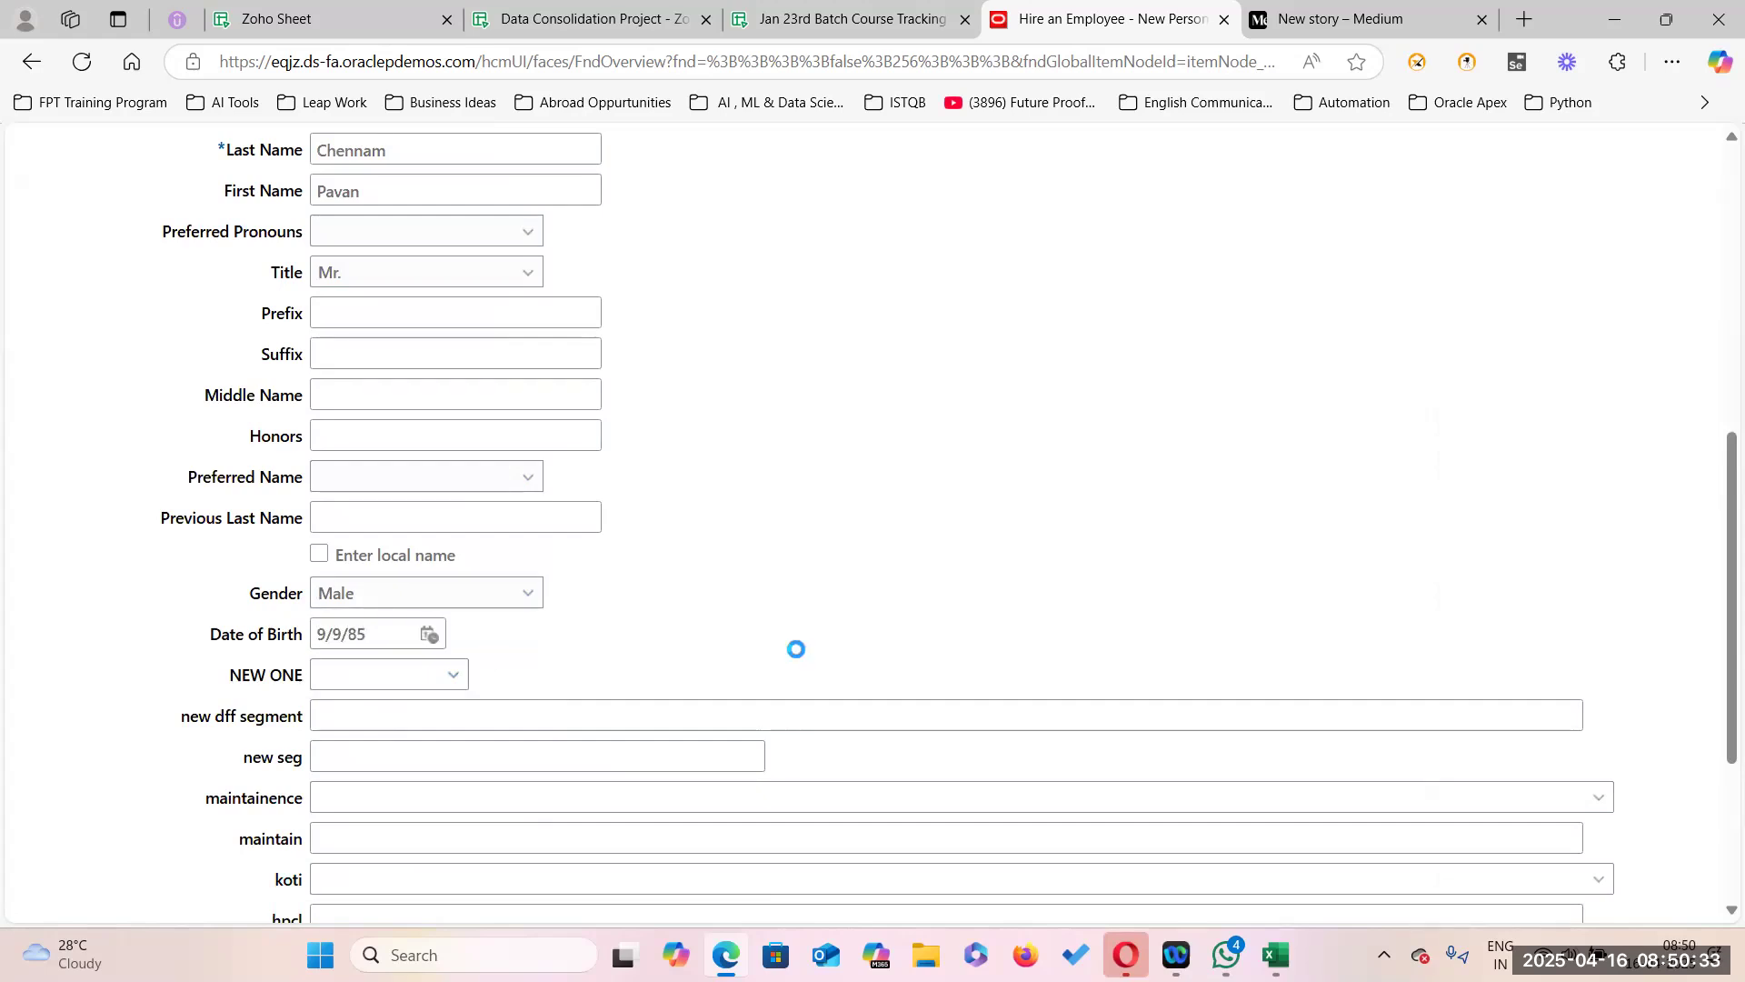
Add a Social Security Number national identifier and enter the hire's SSN.
scroll(919, 666, "down", 3)
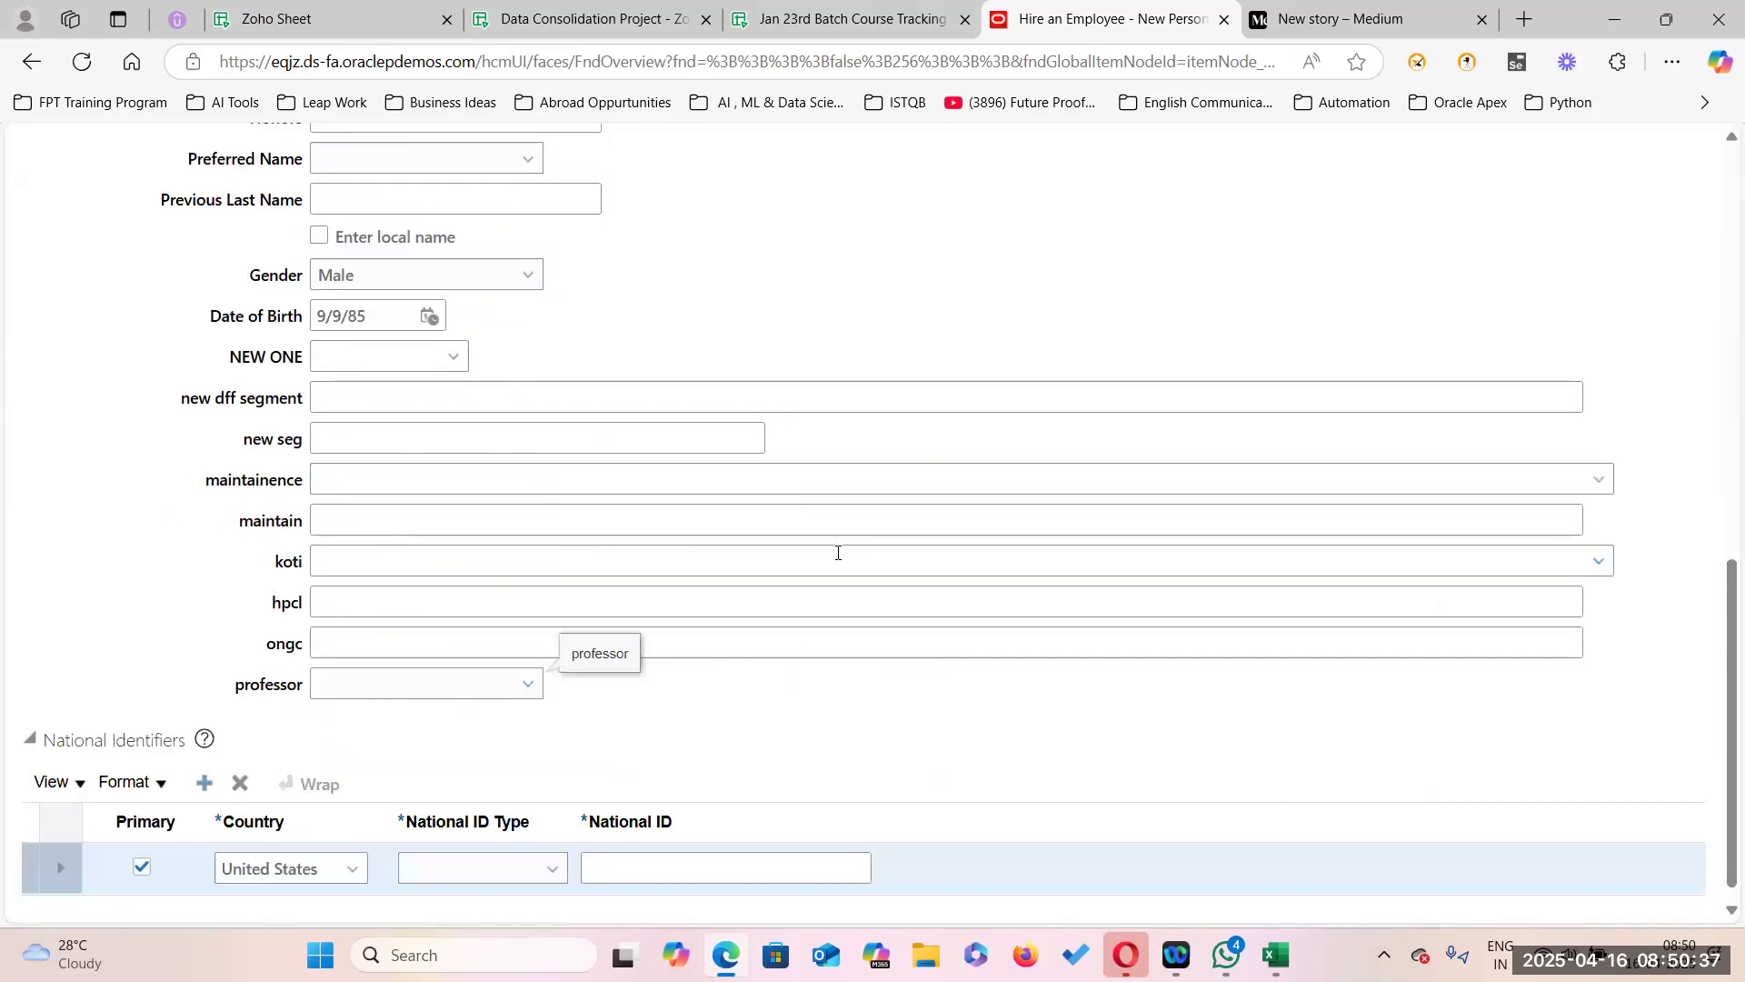
left_click(554, 871)
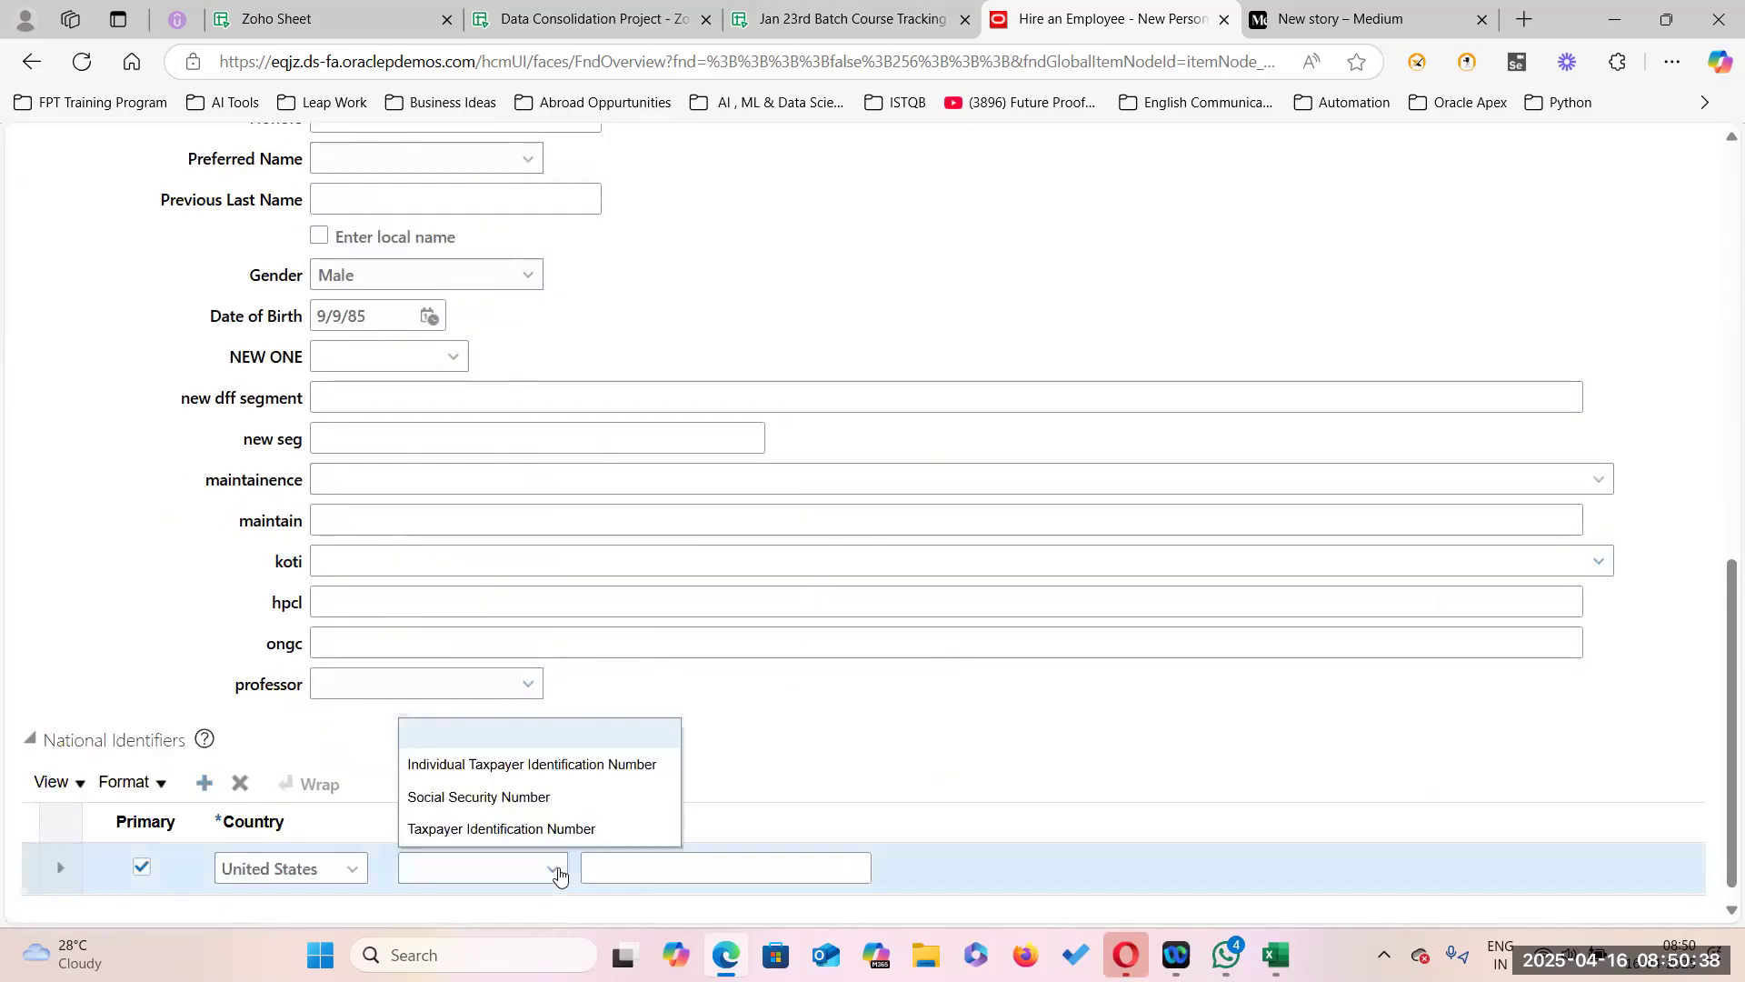
left_click(509, 800)
left_click(622, 870)
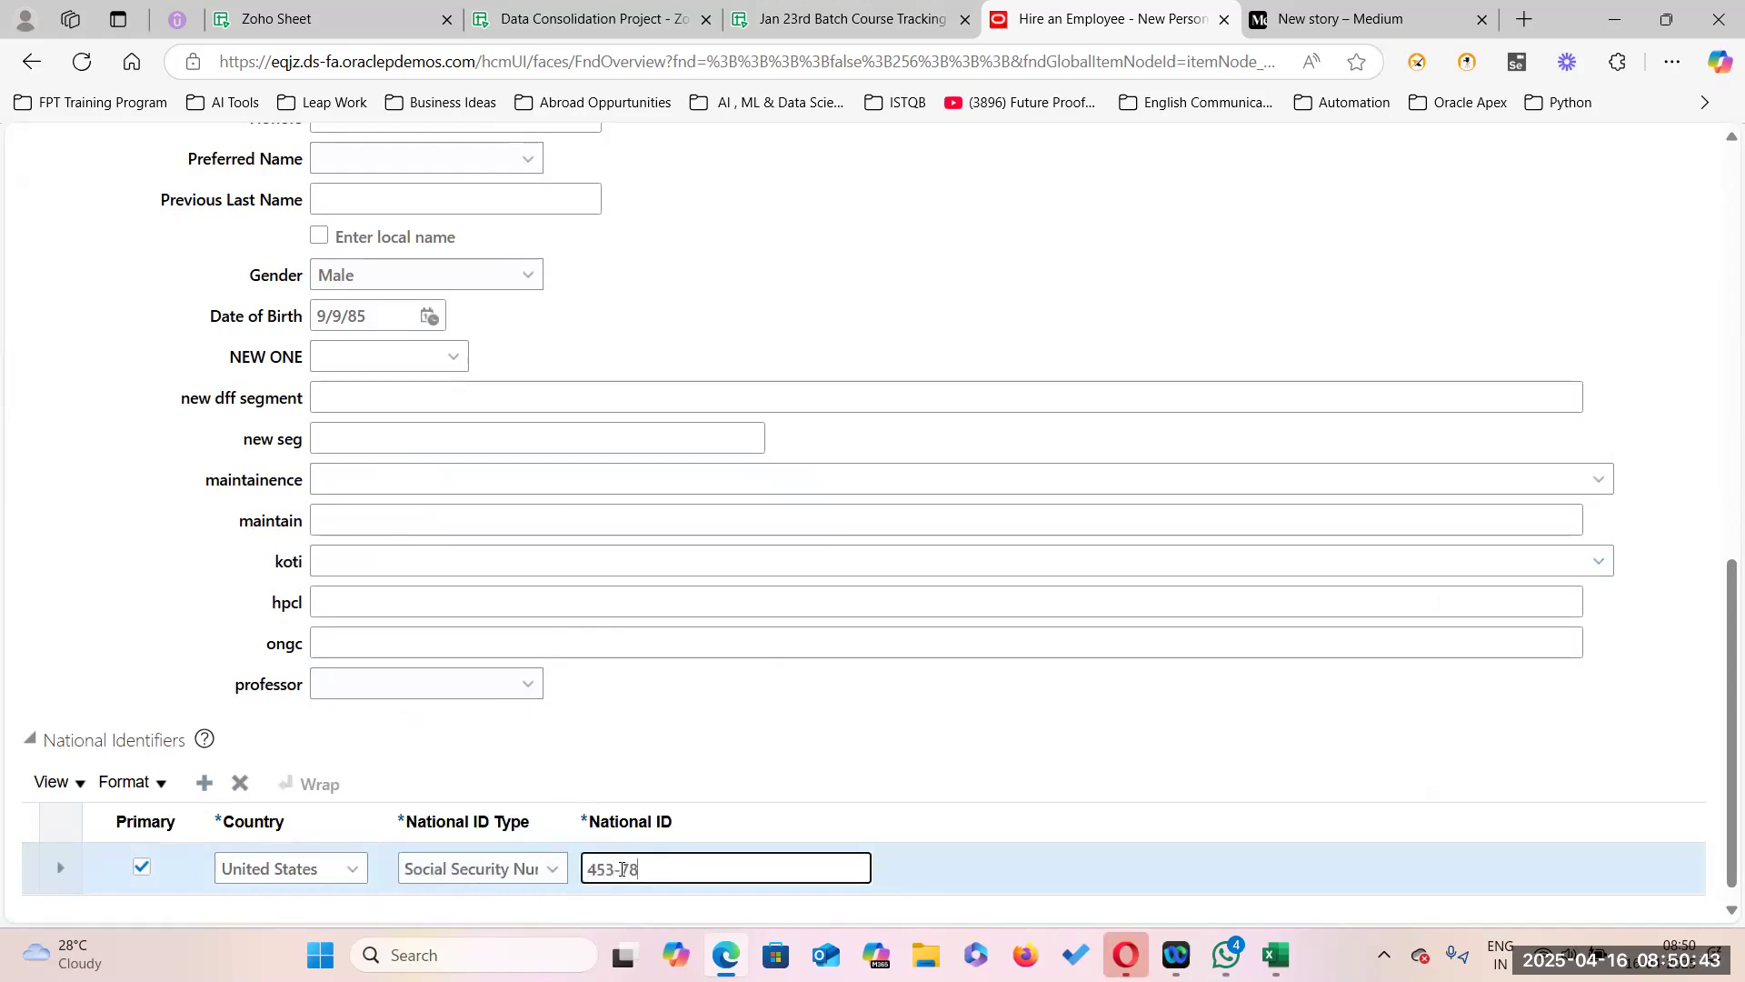
scroll(944, 723, "up", 20)
Go to Person Information and fill Address Line 1 from the suggested street address.
left_click(1205, 351)
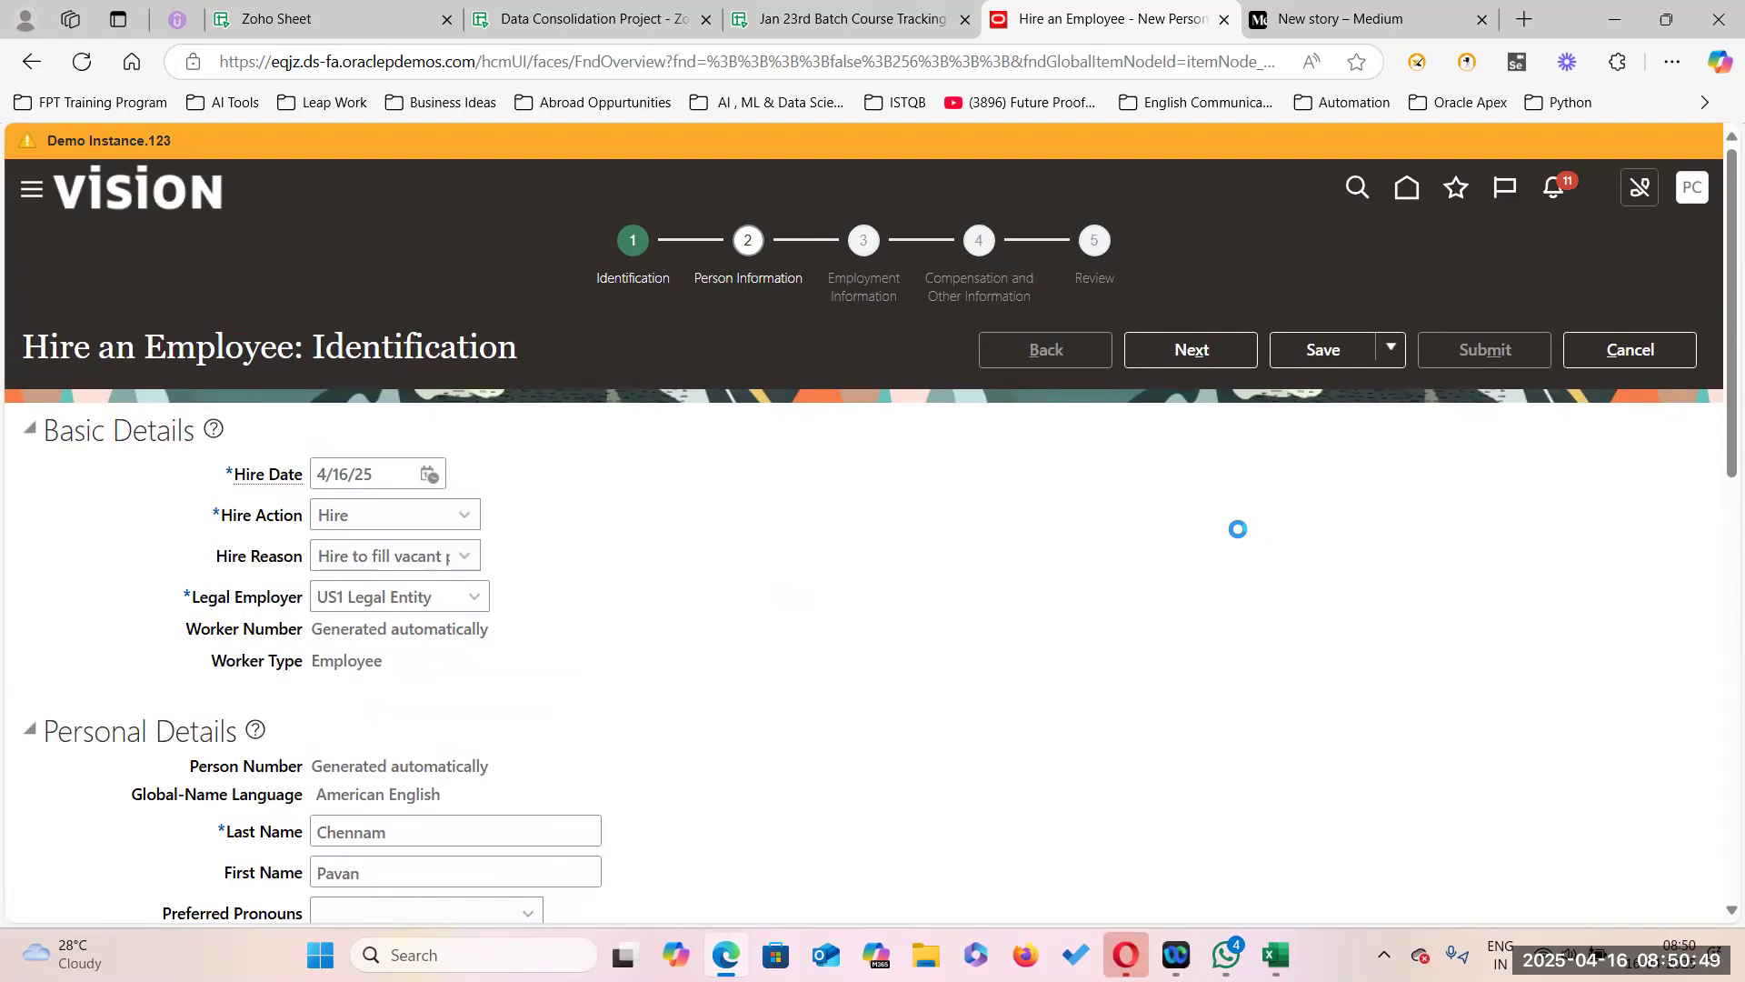
scroll(472, 499, "down", 5)
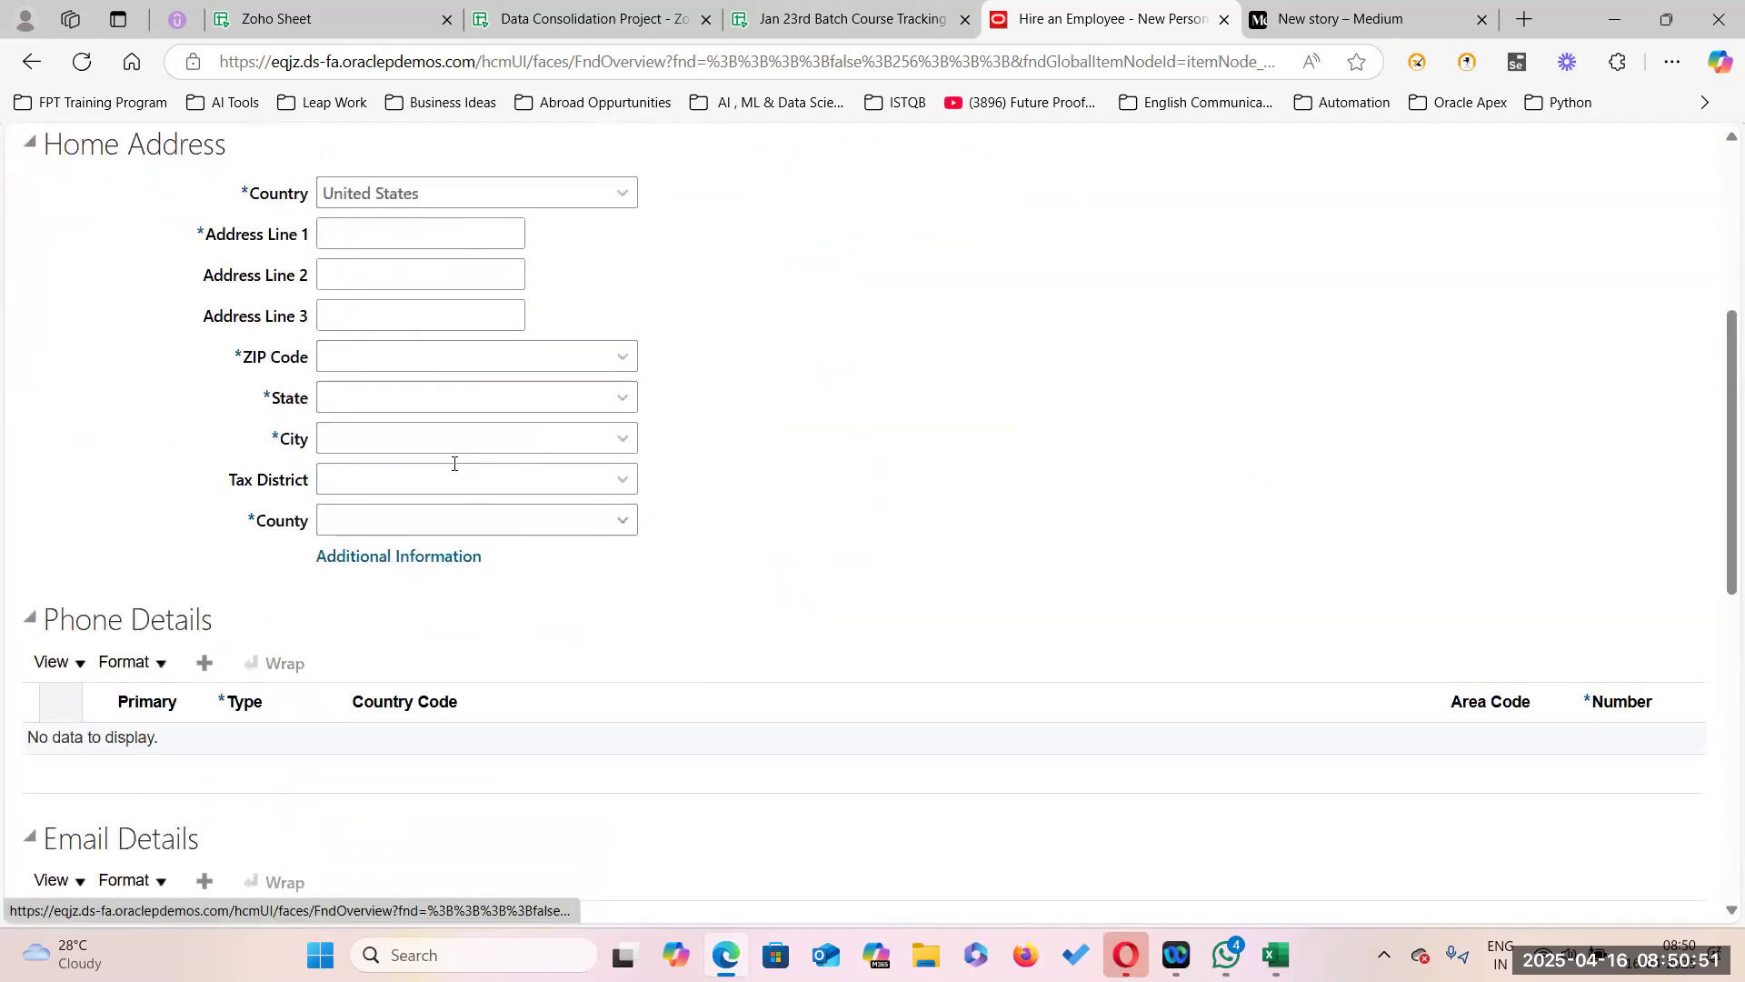
left_click(351, 237)
type("One")
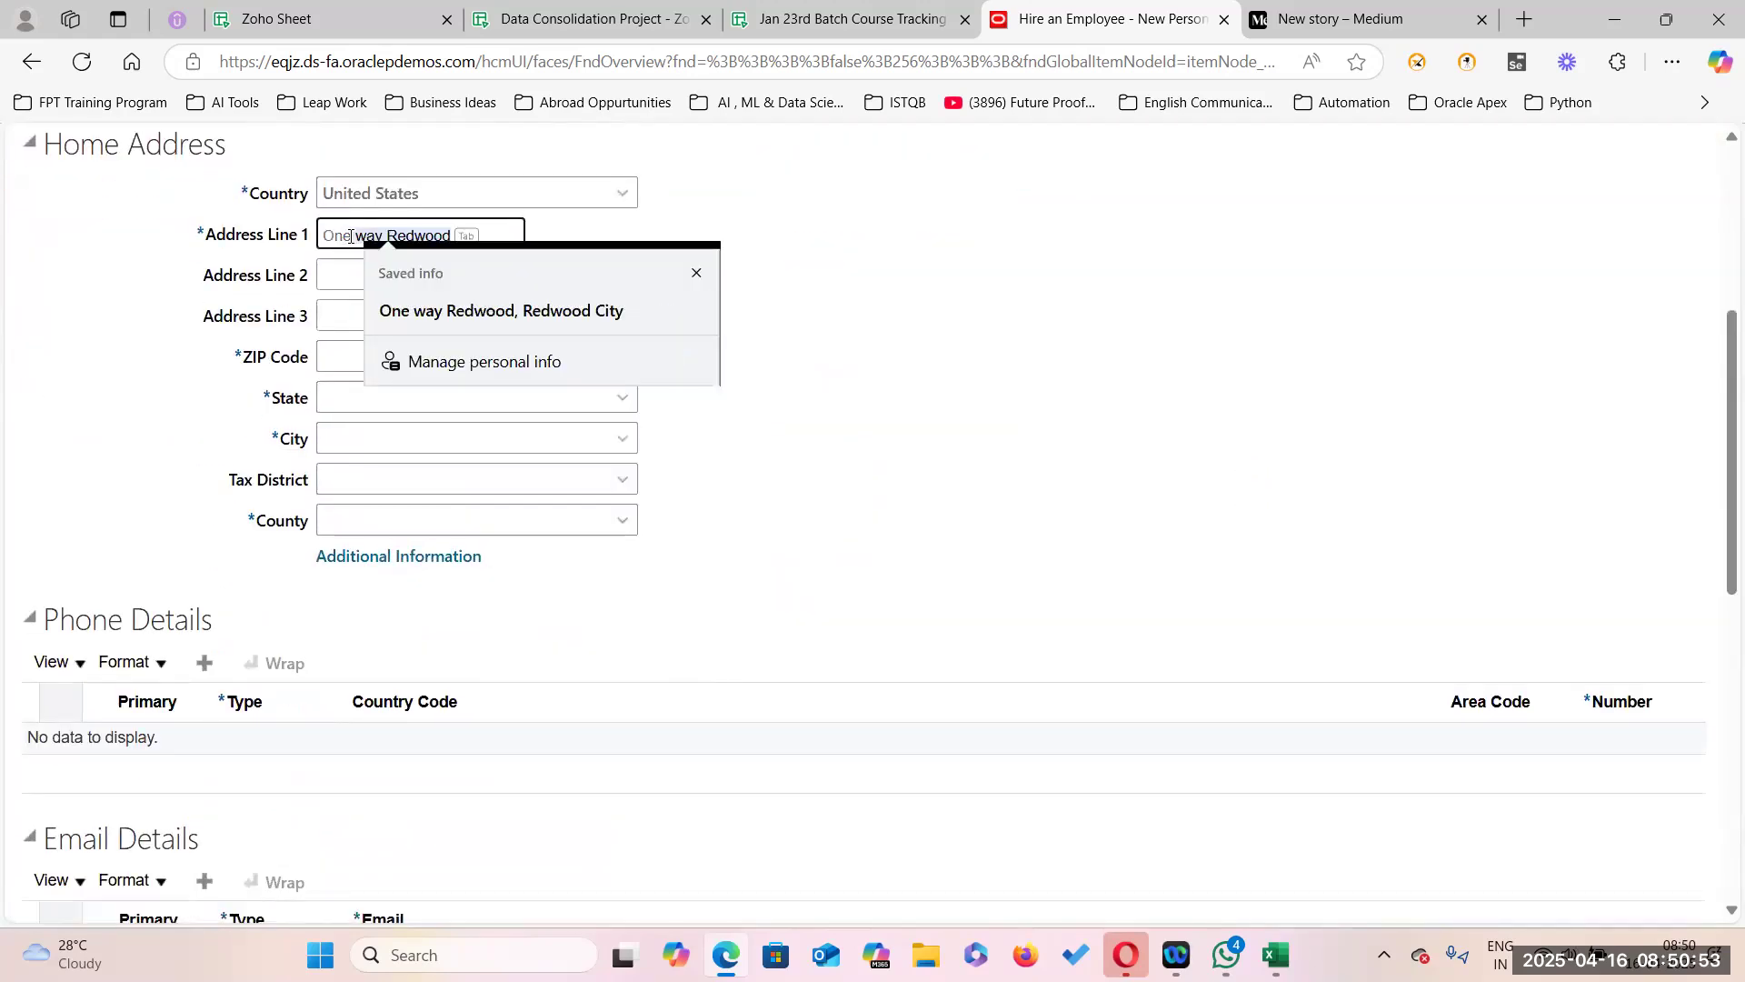
key("Tab")
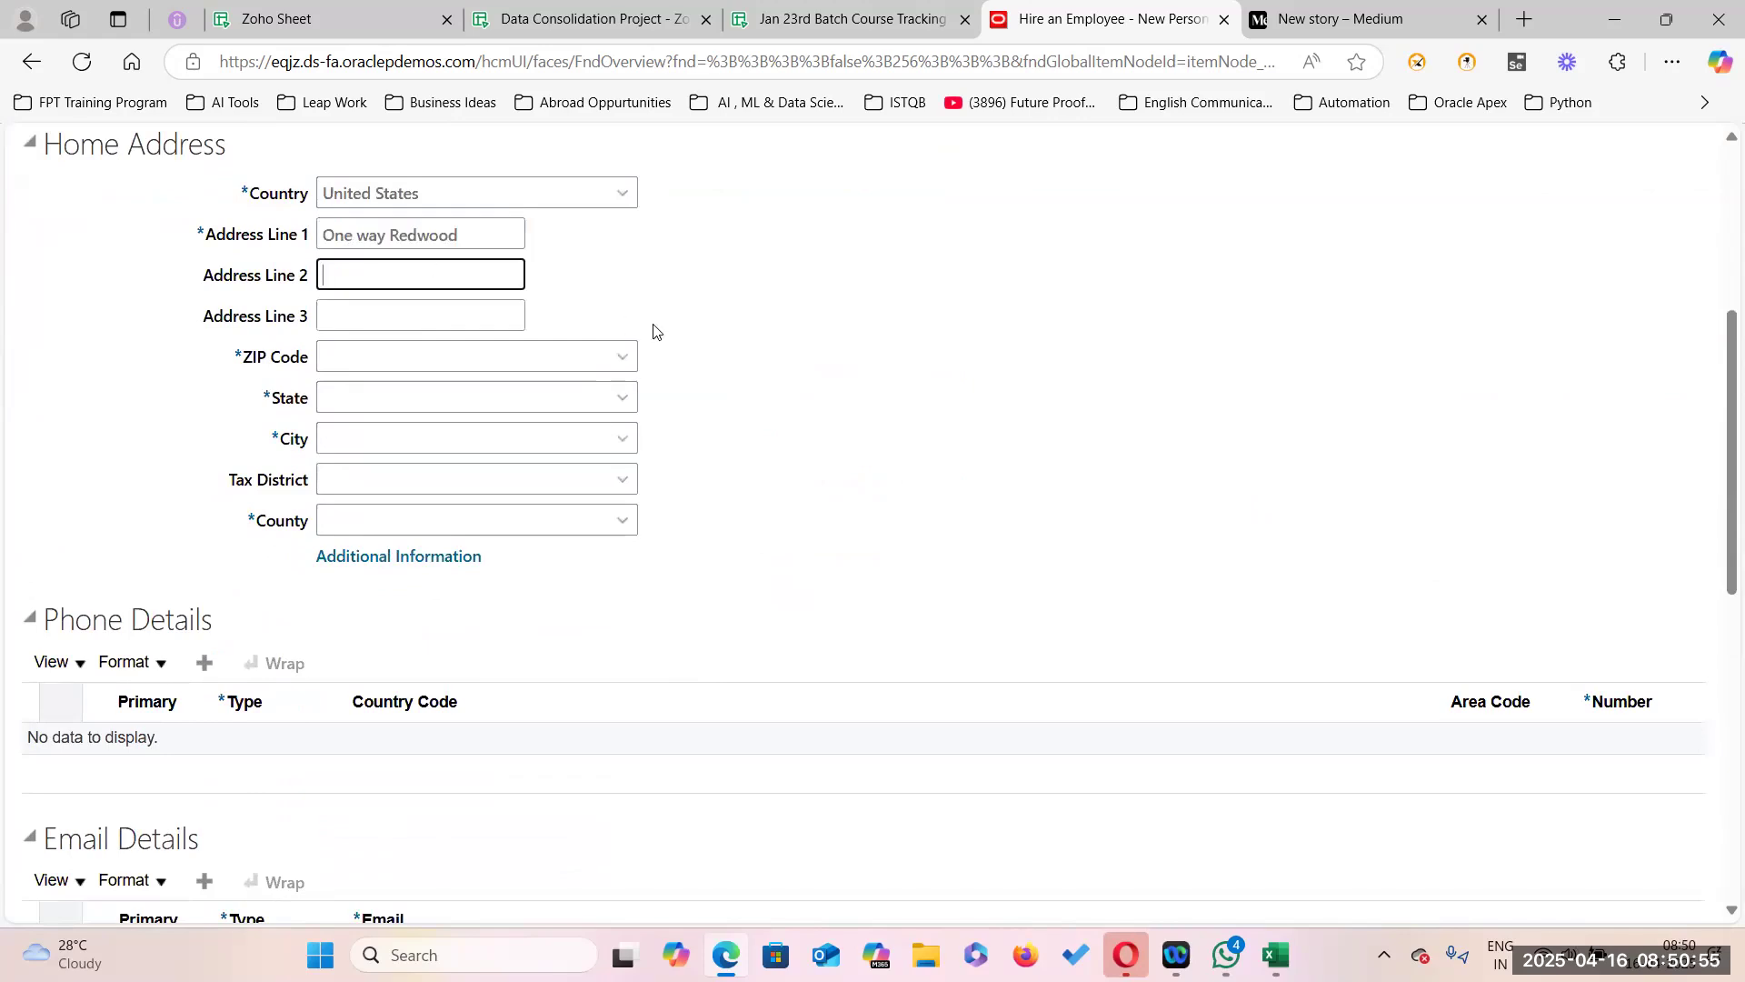
Look up ZIP code 94061 to fill Redwood City, CA and San Mateo county.
left_click(622, 357)
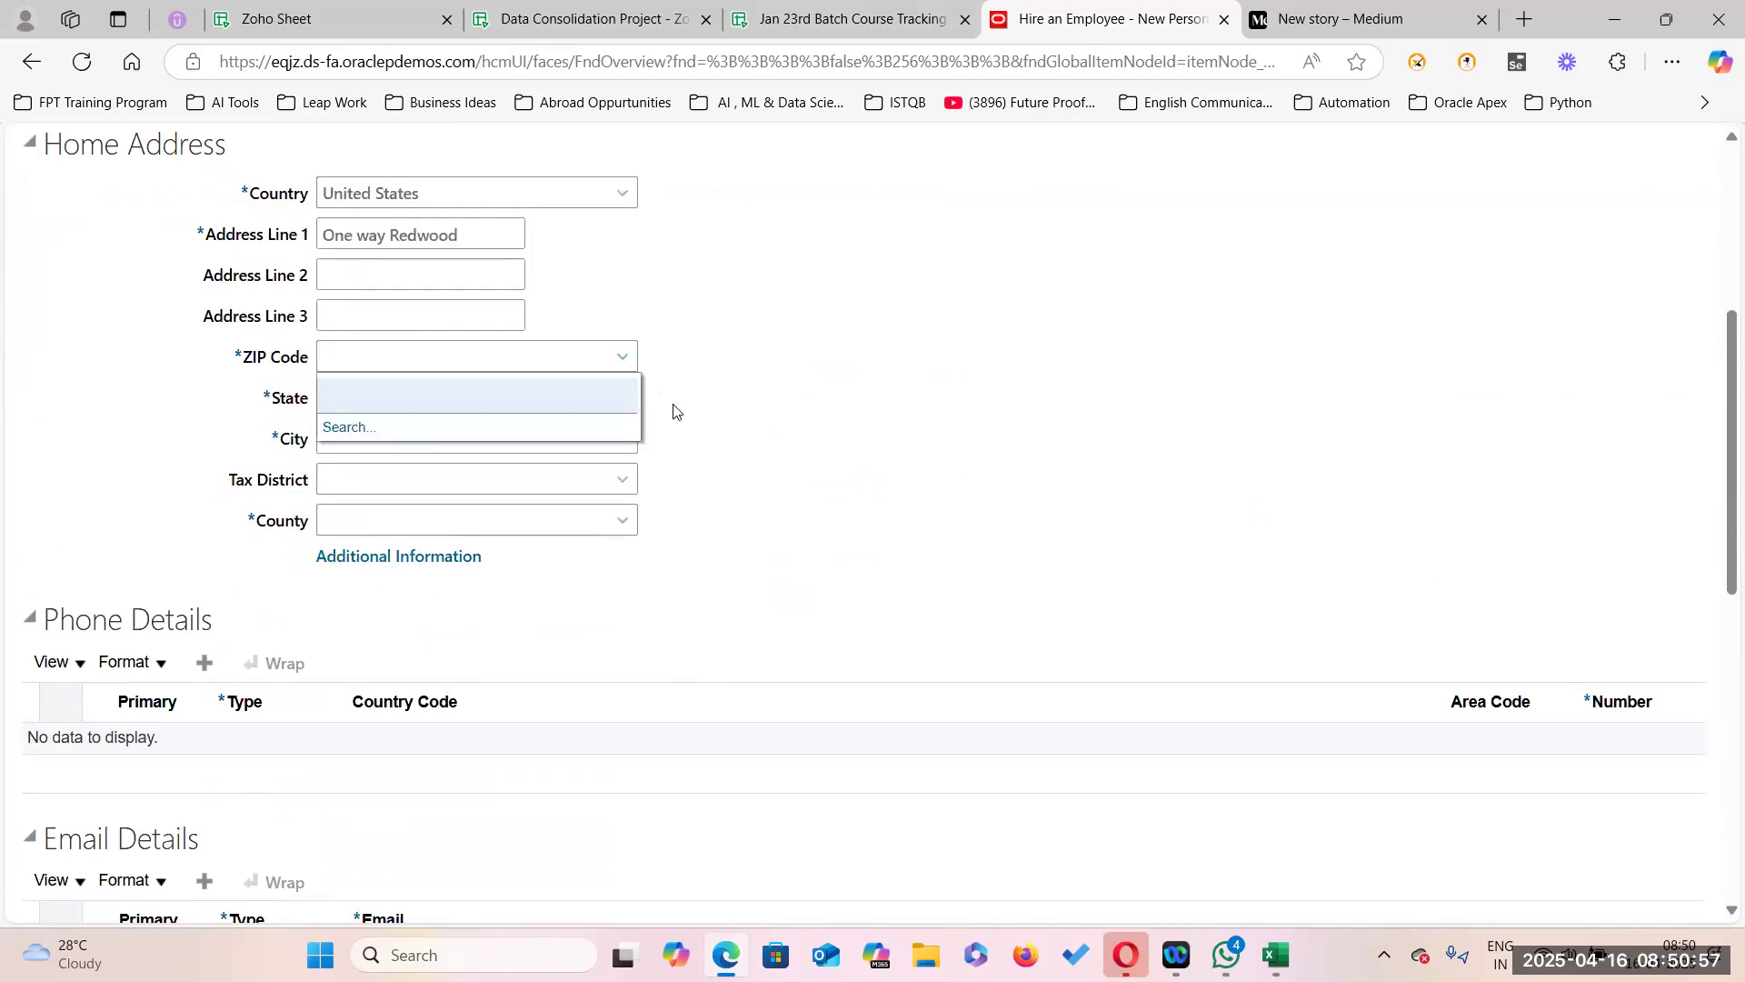
left_click(336, 425)
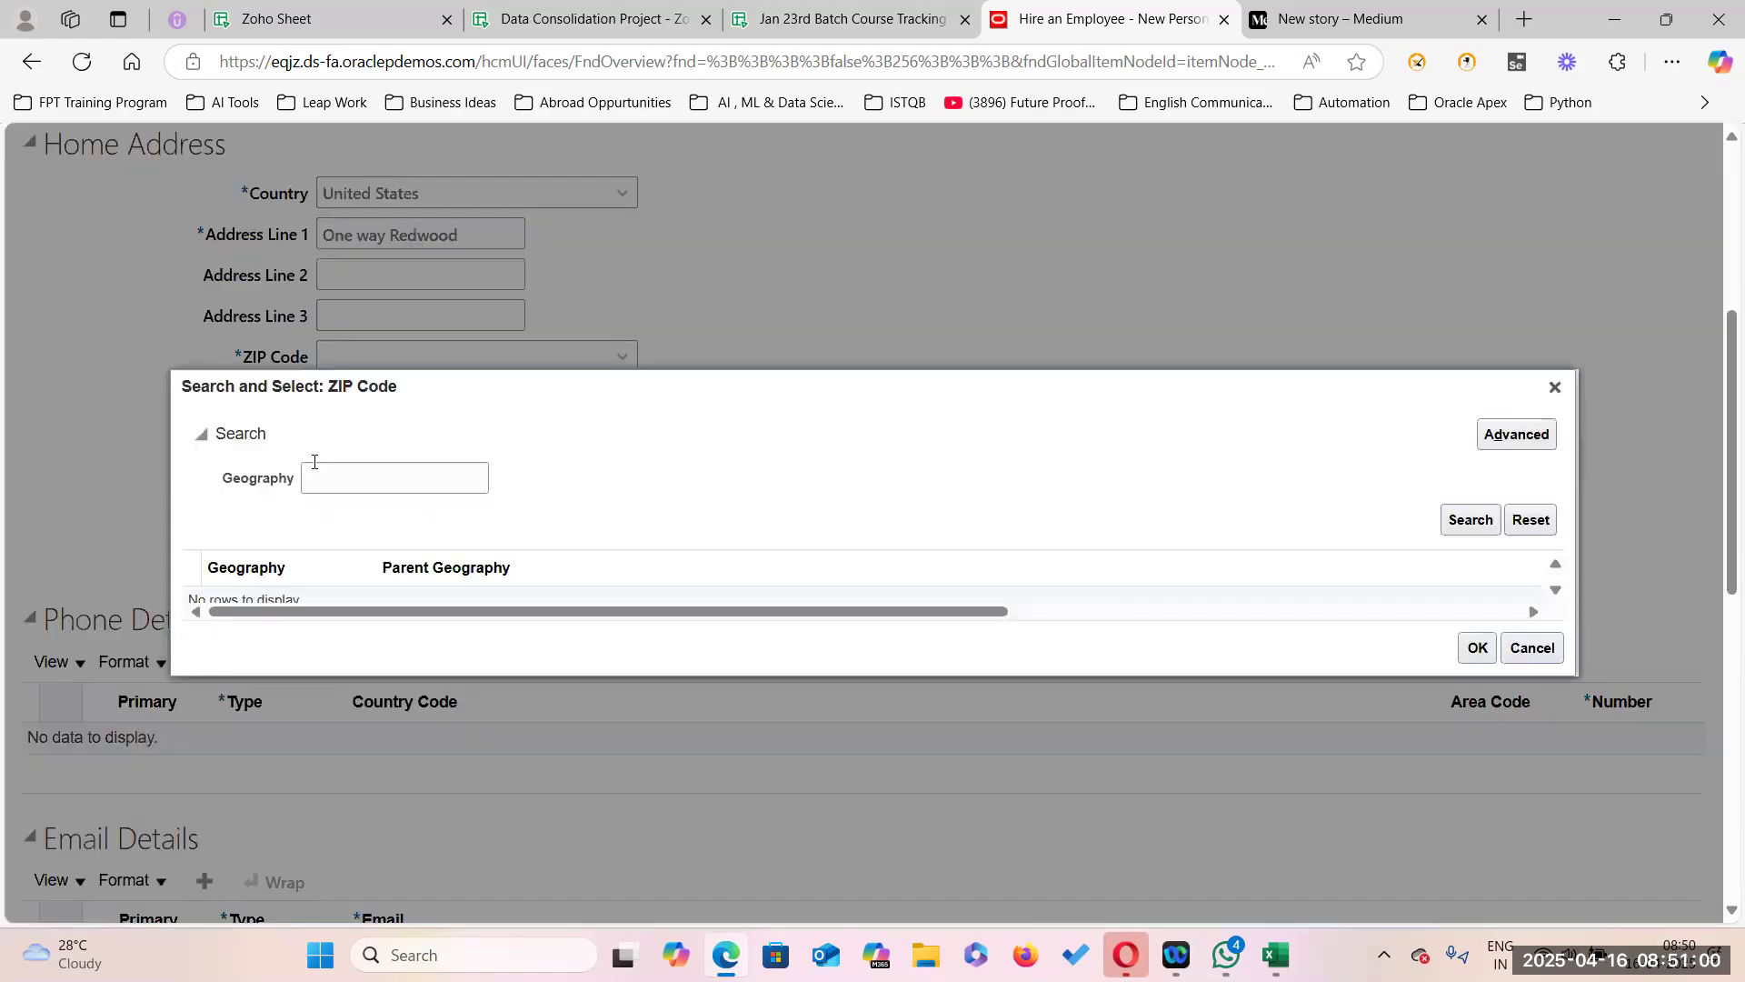
left_click(331, 466)
type("94061")
left_click(1455, 520)
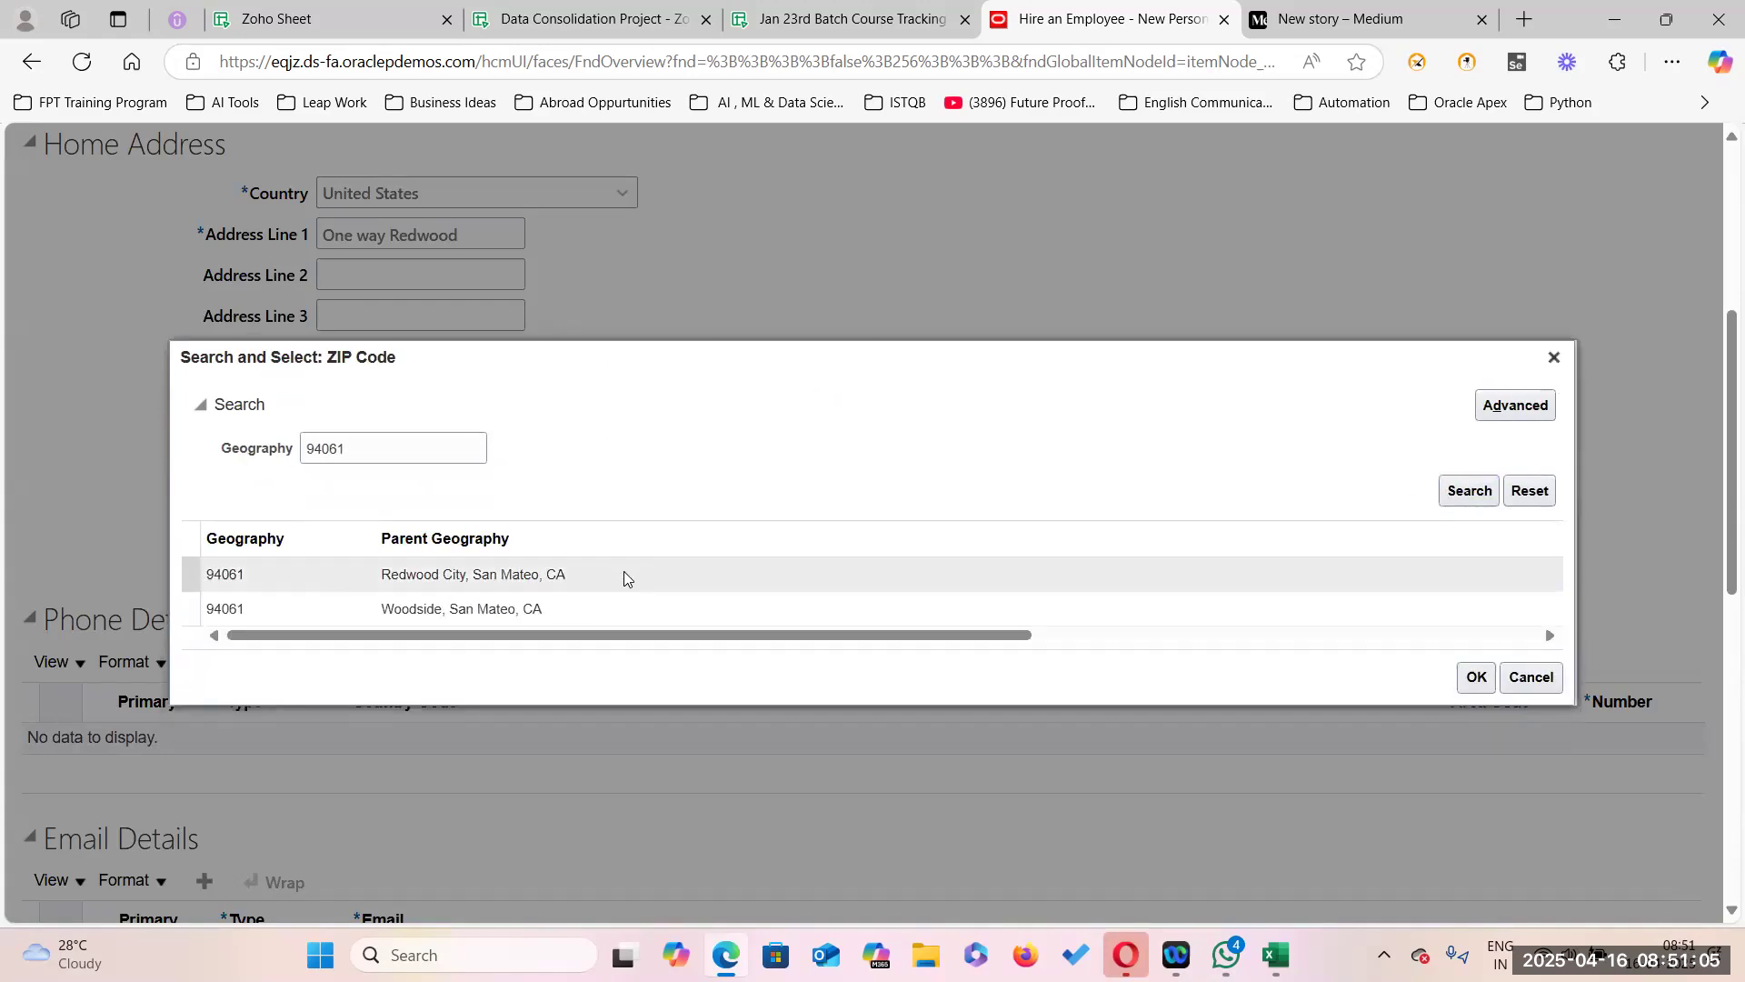
left_click(621, 576)
left_click(1476, 674)
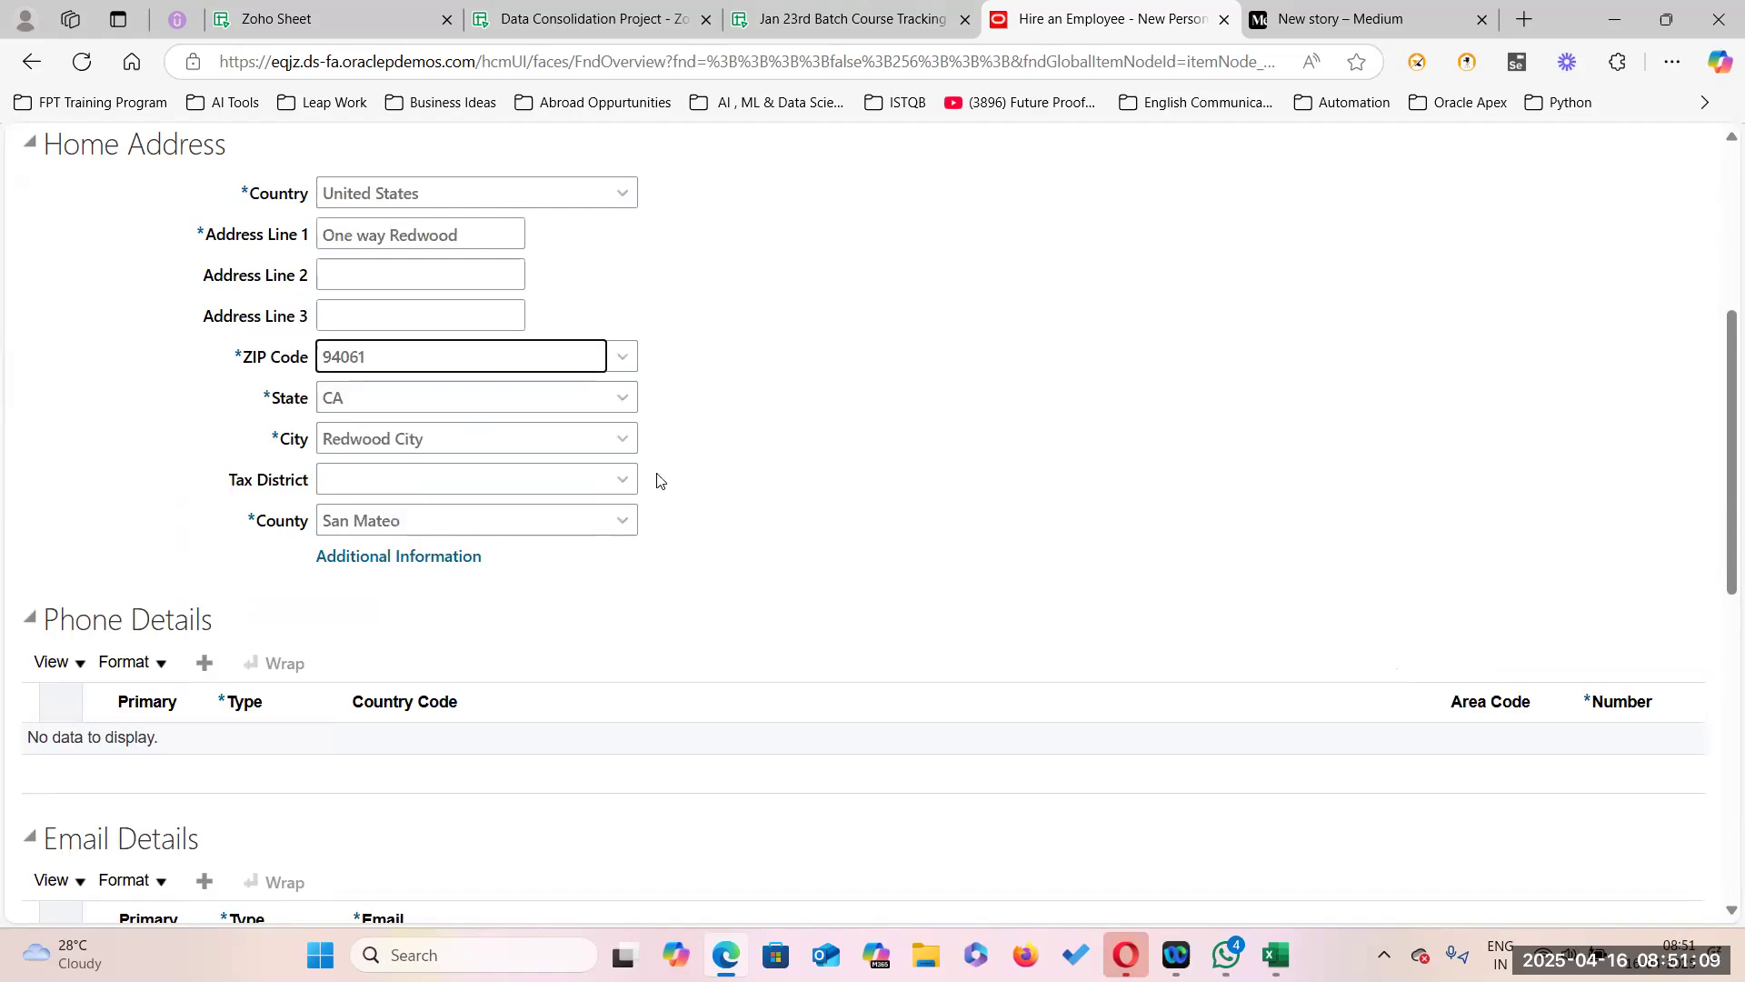
scroll(758, 519, "down", 8)
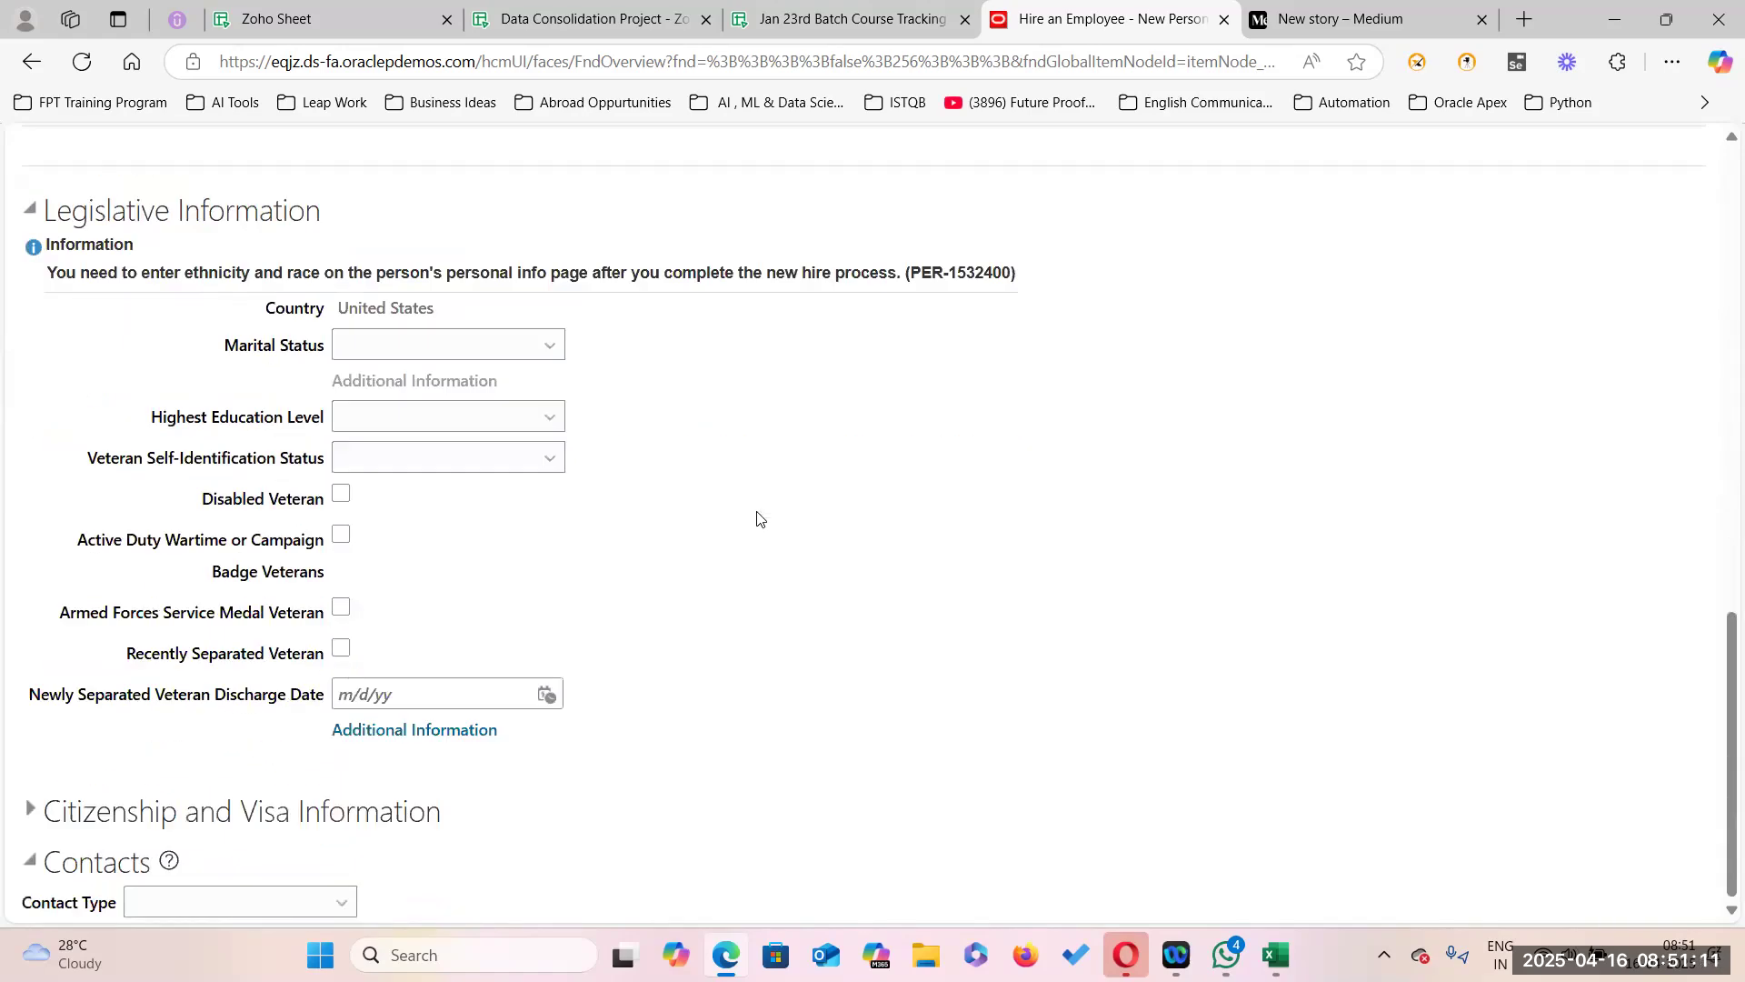
scroll(759, 518, "up", 10)
Go to Employment Information and set Business Unit to US1 Business Unit with person type Employee.
left_click(1182, 353)
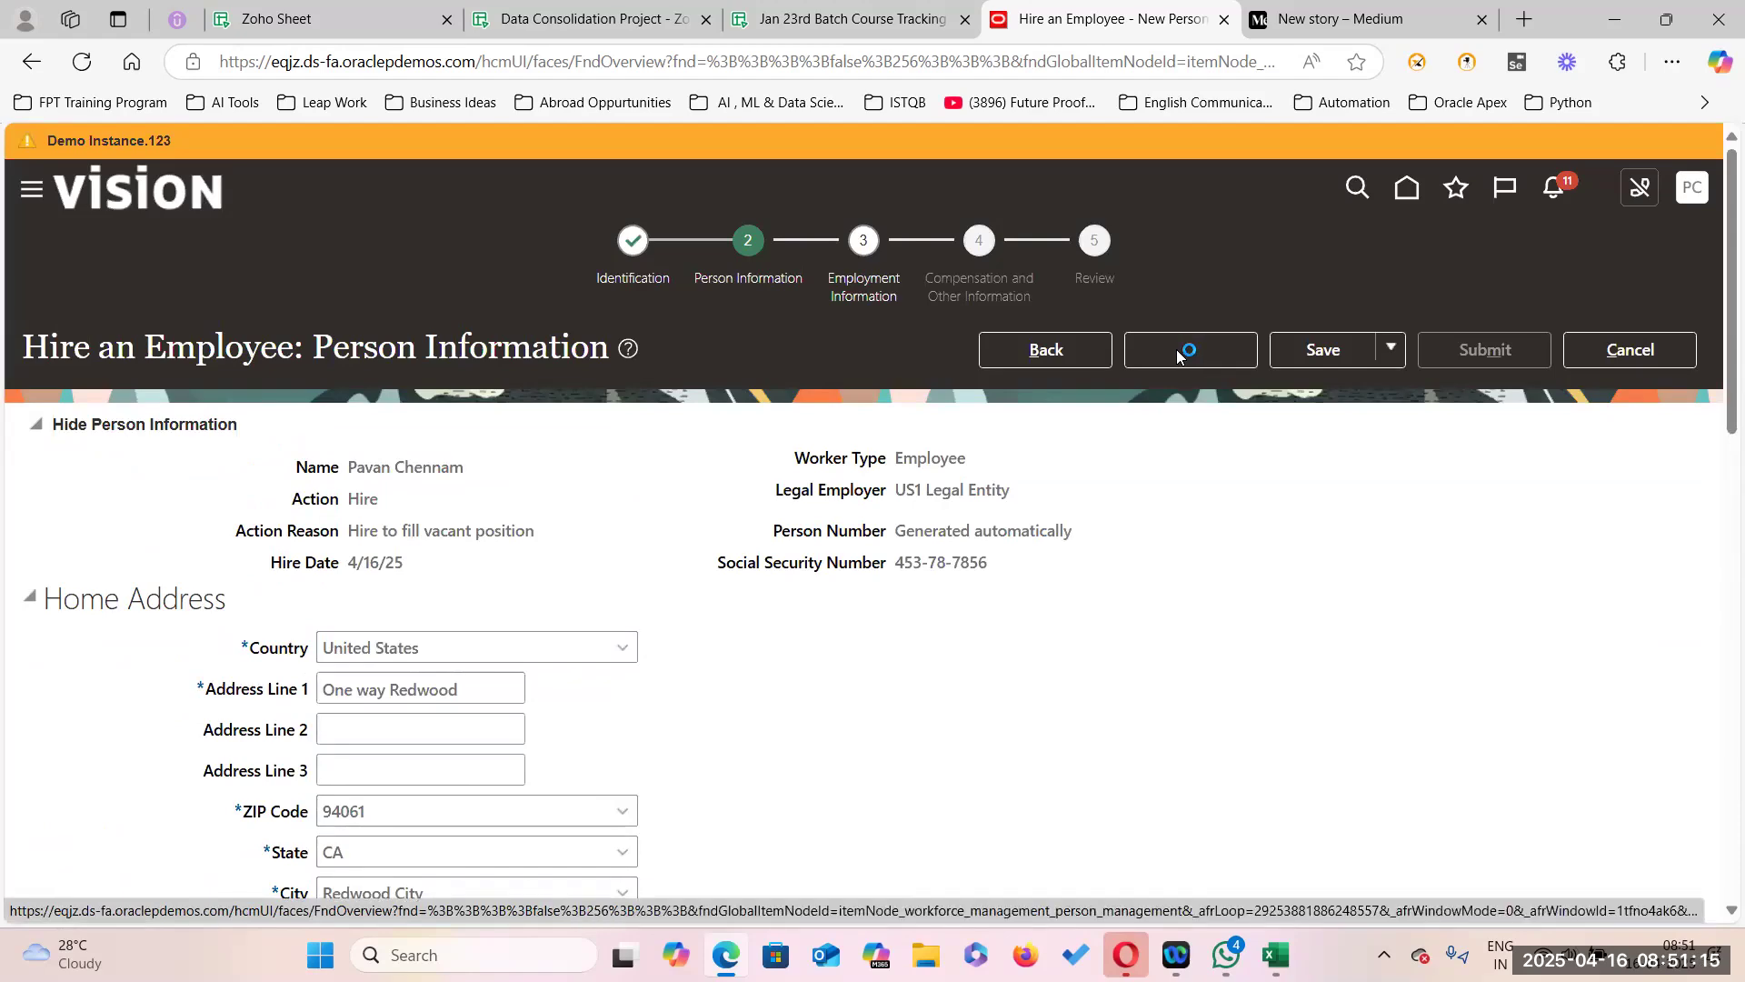
scroll(840, 593, "down", 3)
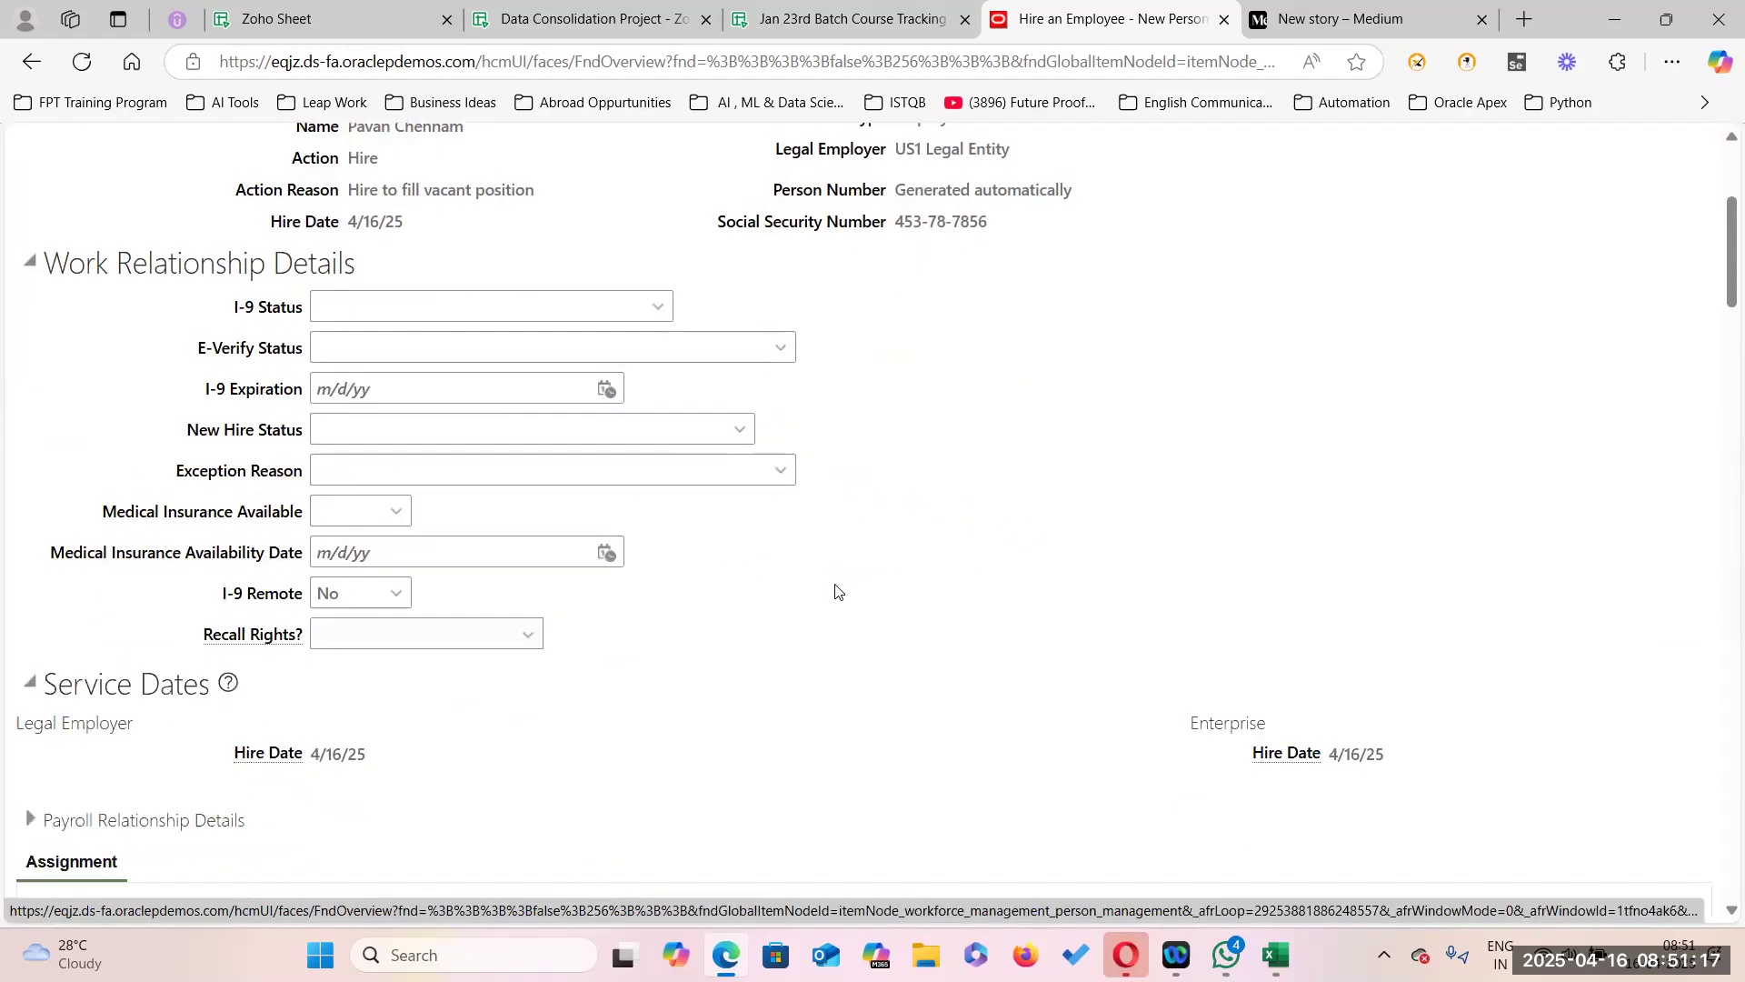
scroll(678, 564, "down", 6)
left_click(567, 330)
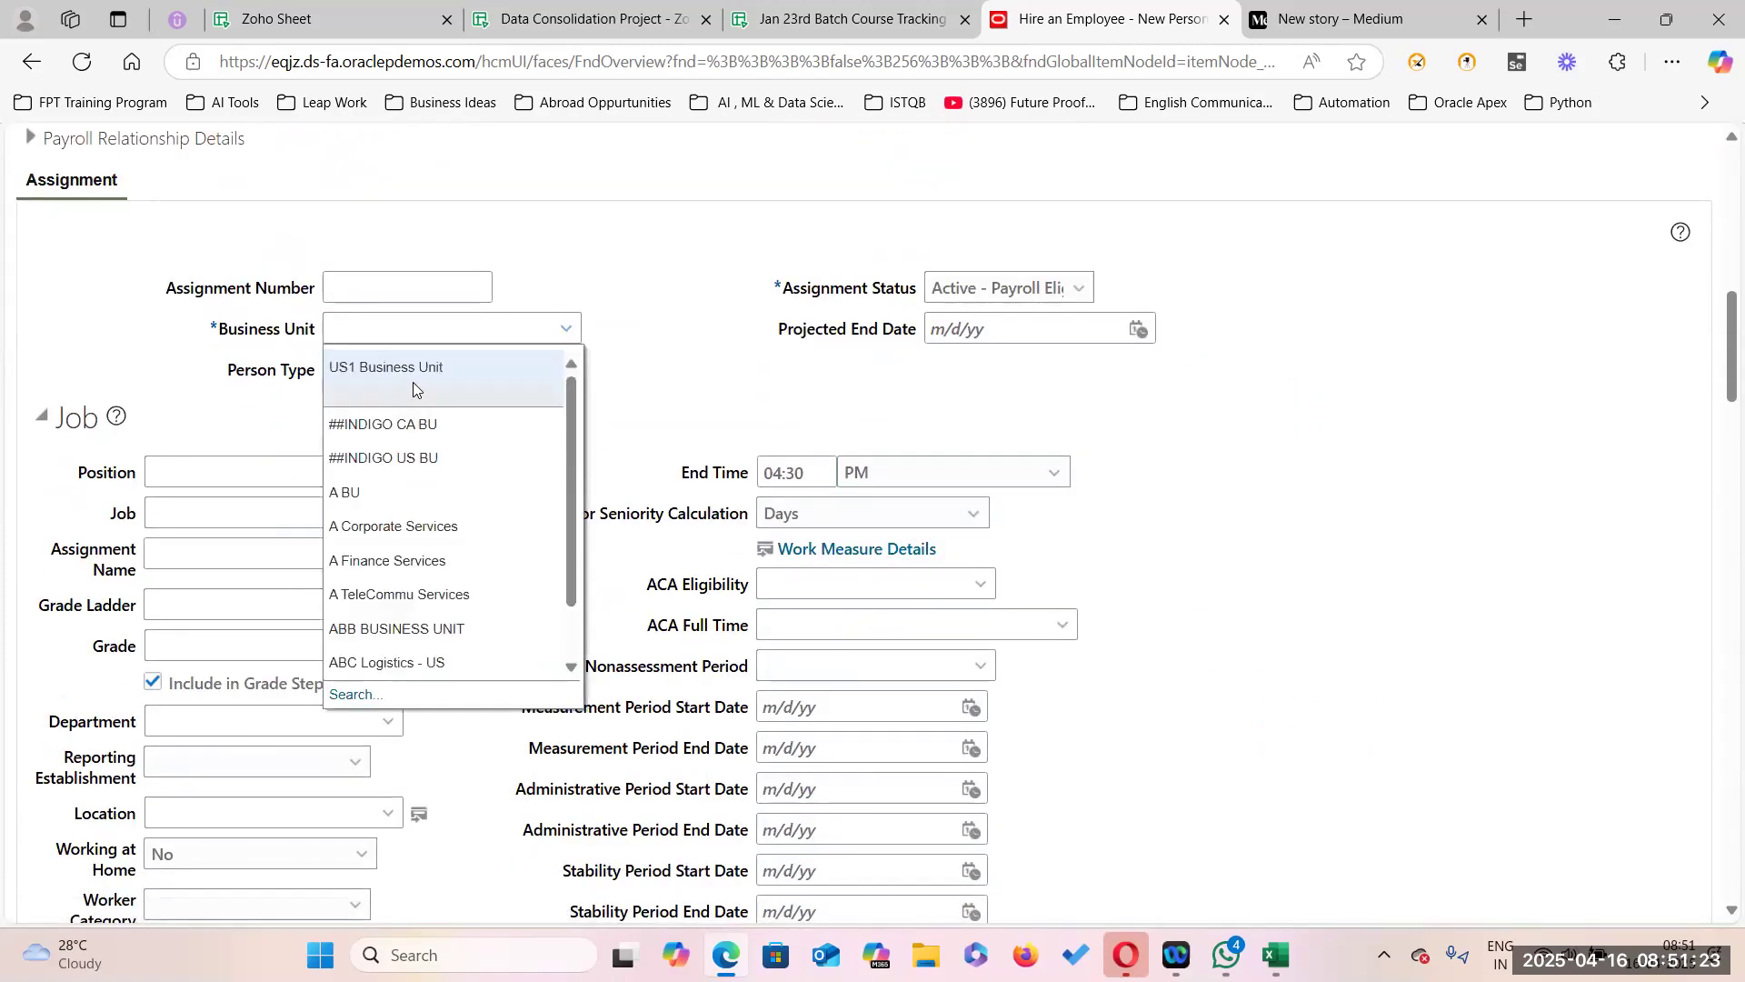
left_click(427, 365)
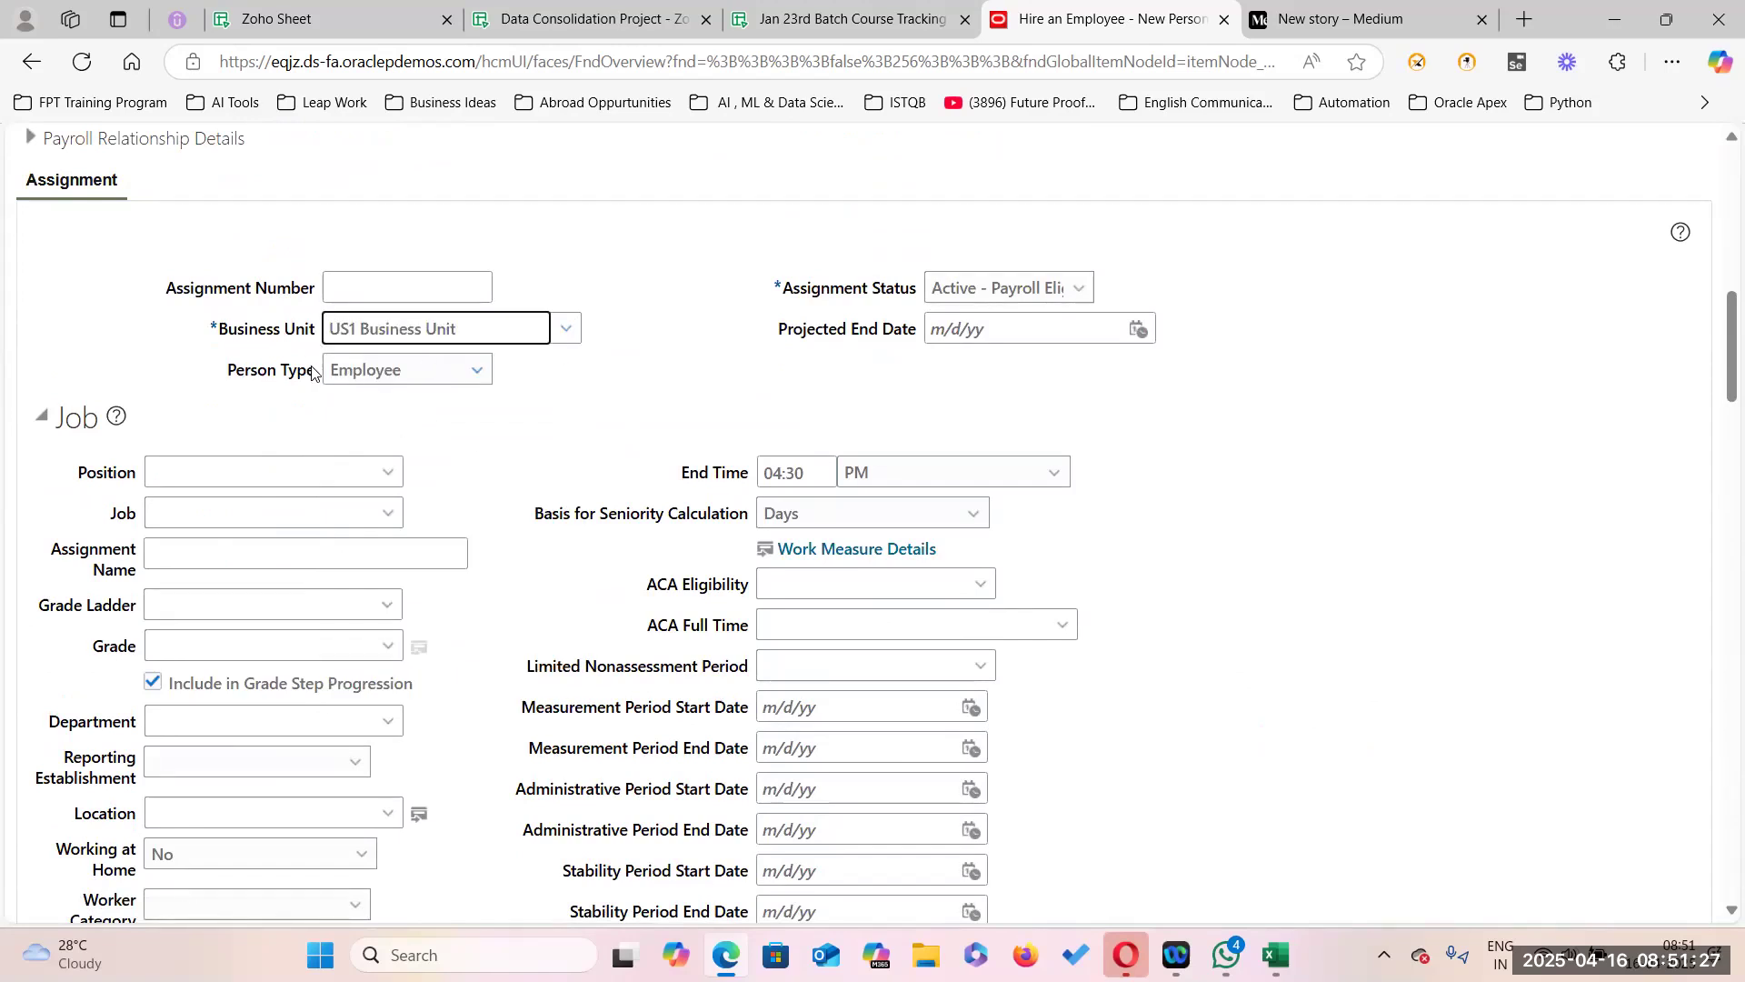
left_click(474, 371)
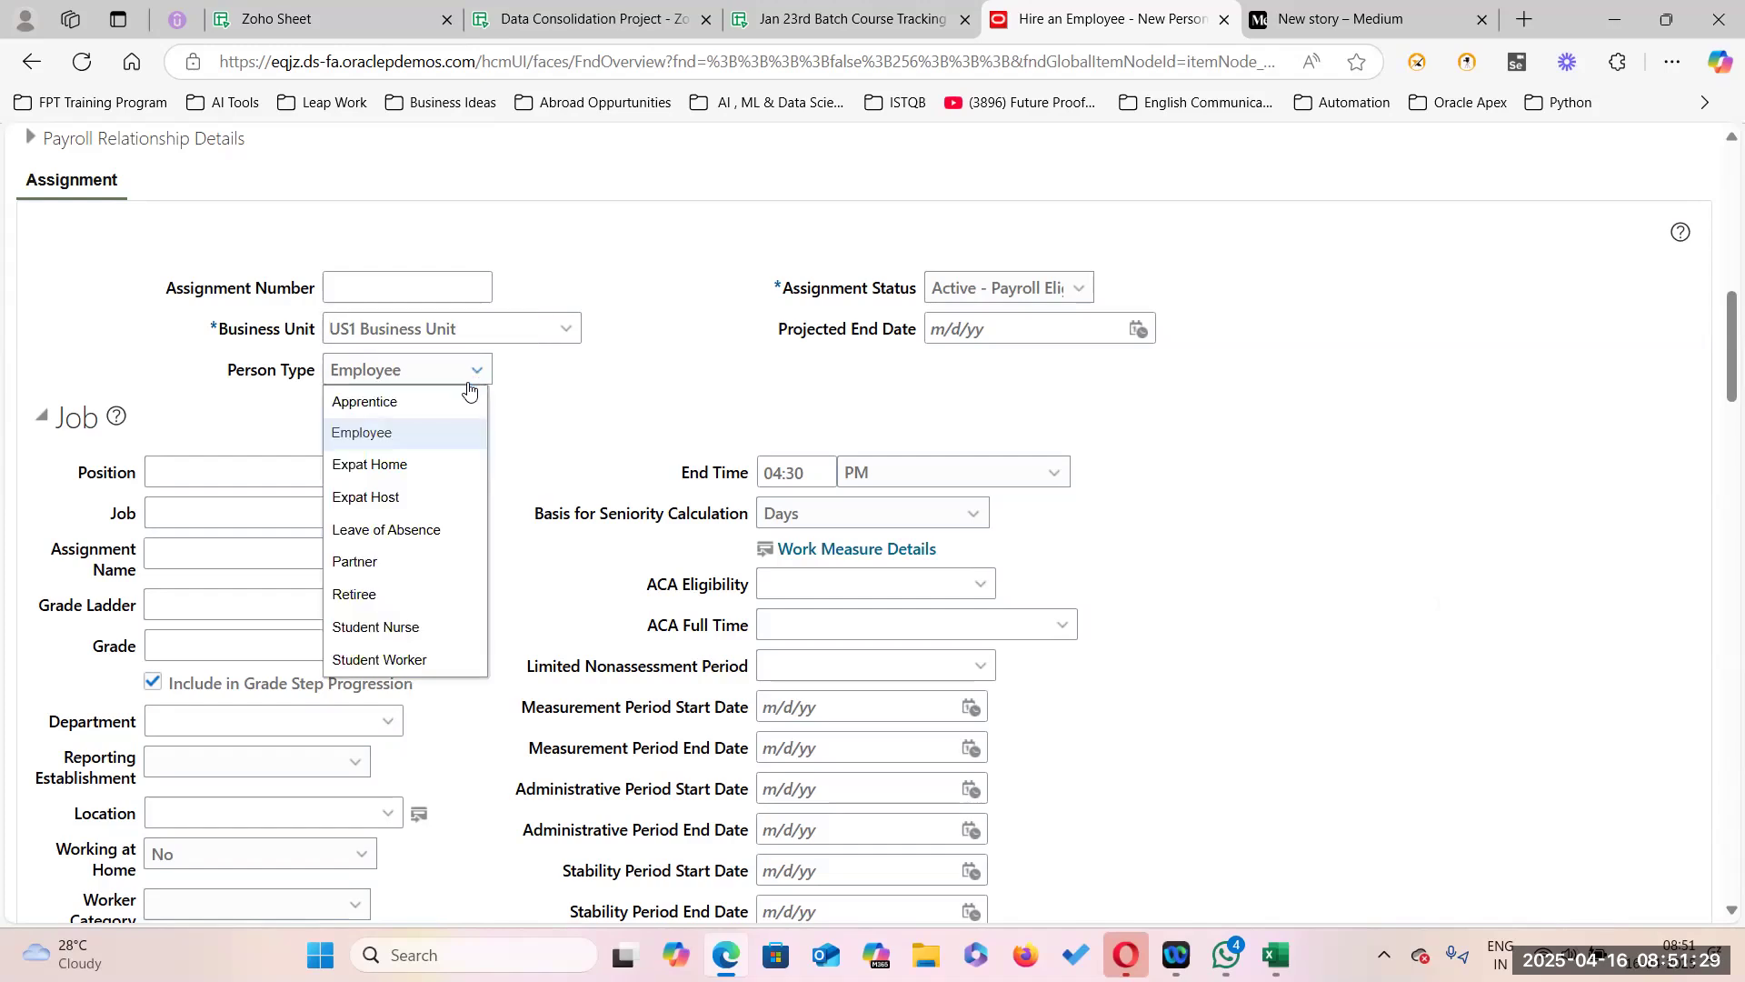
left_click(585, 417)
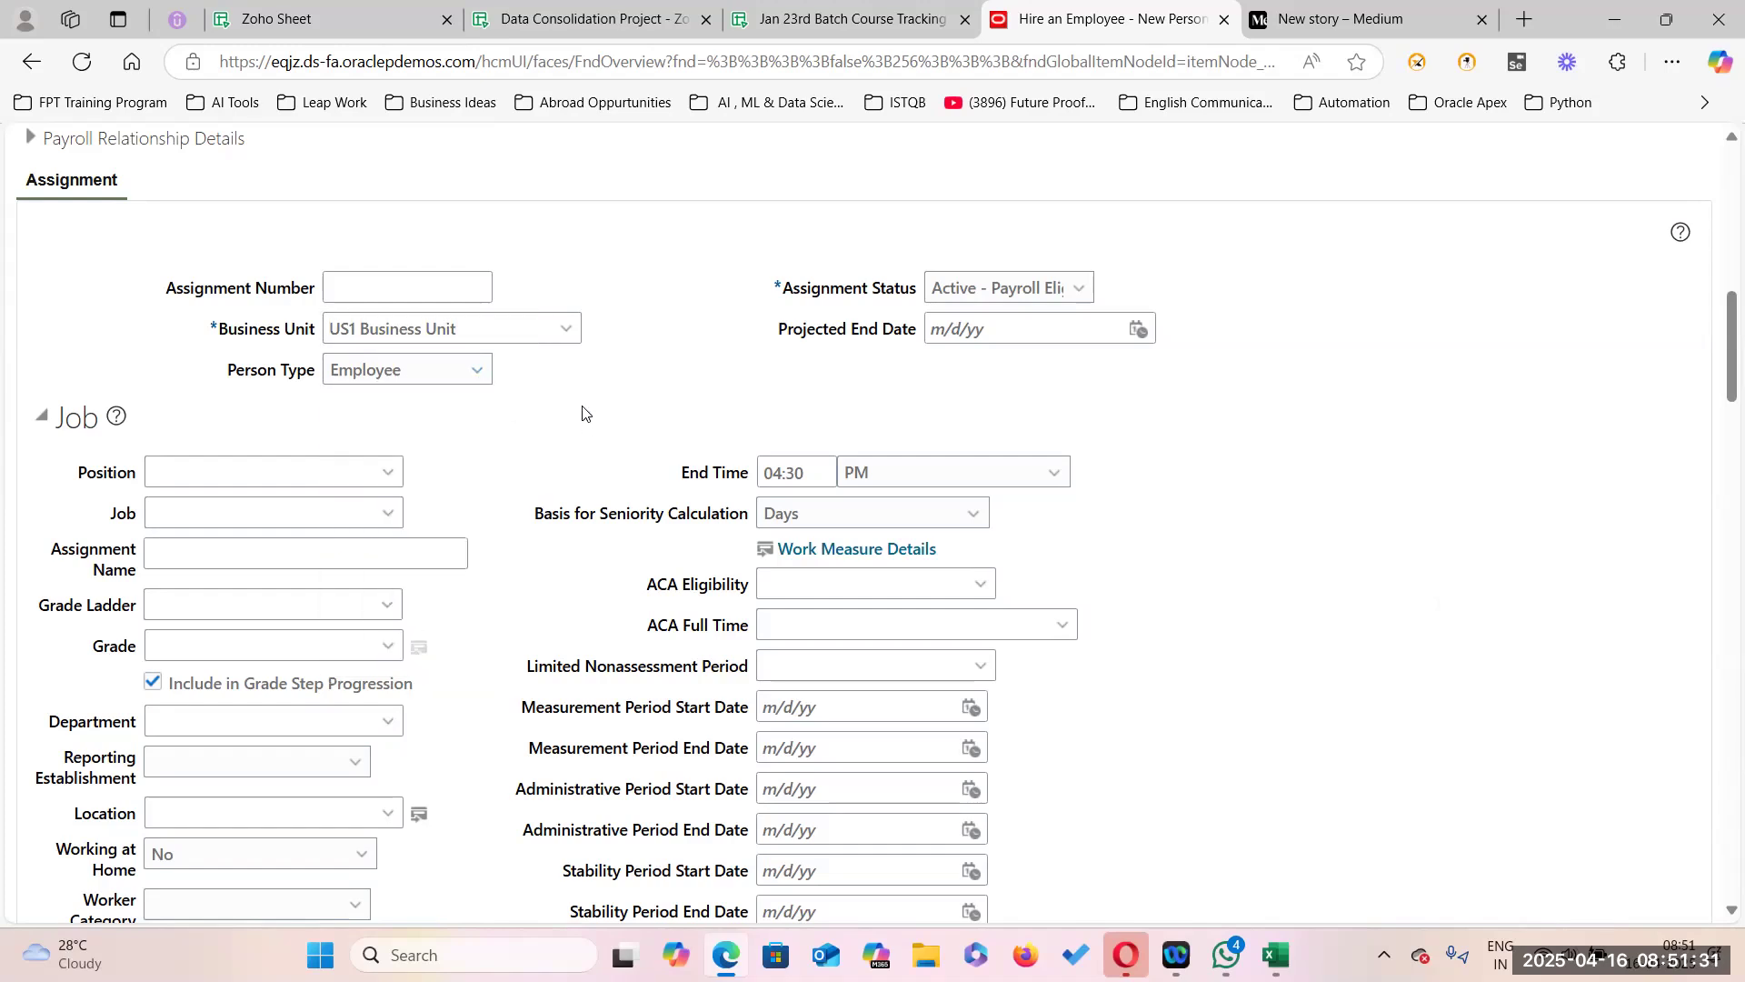
left_click(387, 513)
Search jobs by code SP and choose Senior Professor as the assignment's job.
left_click(178, 639)
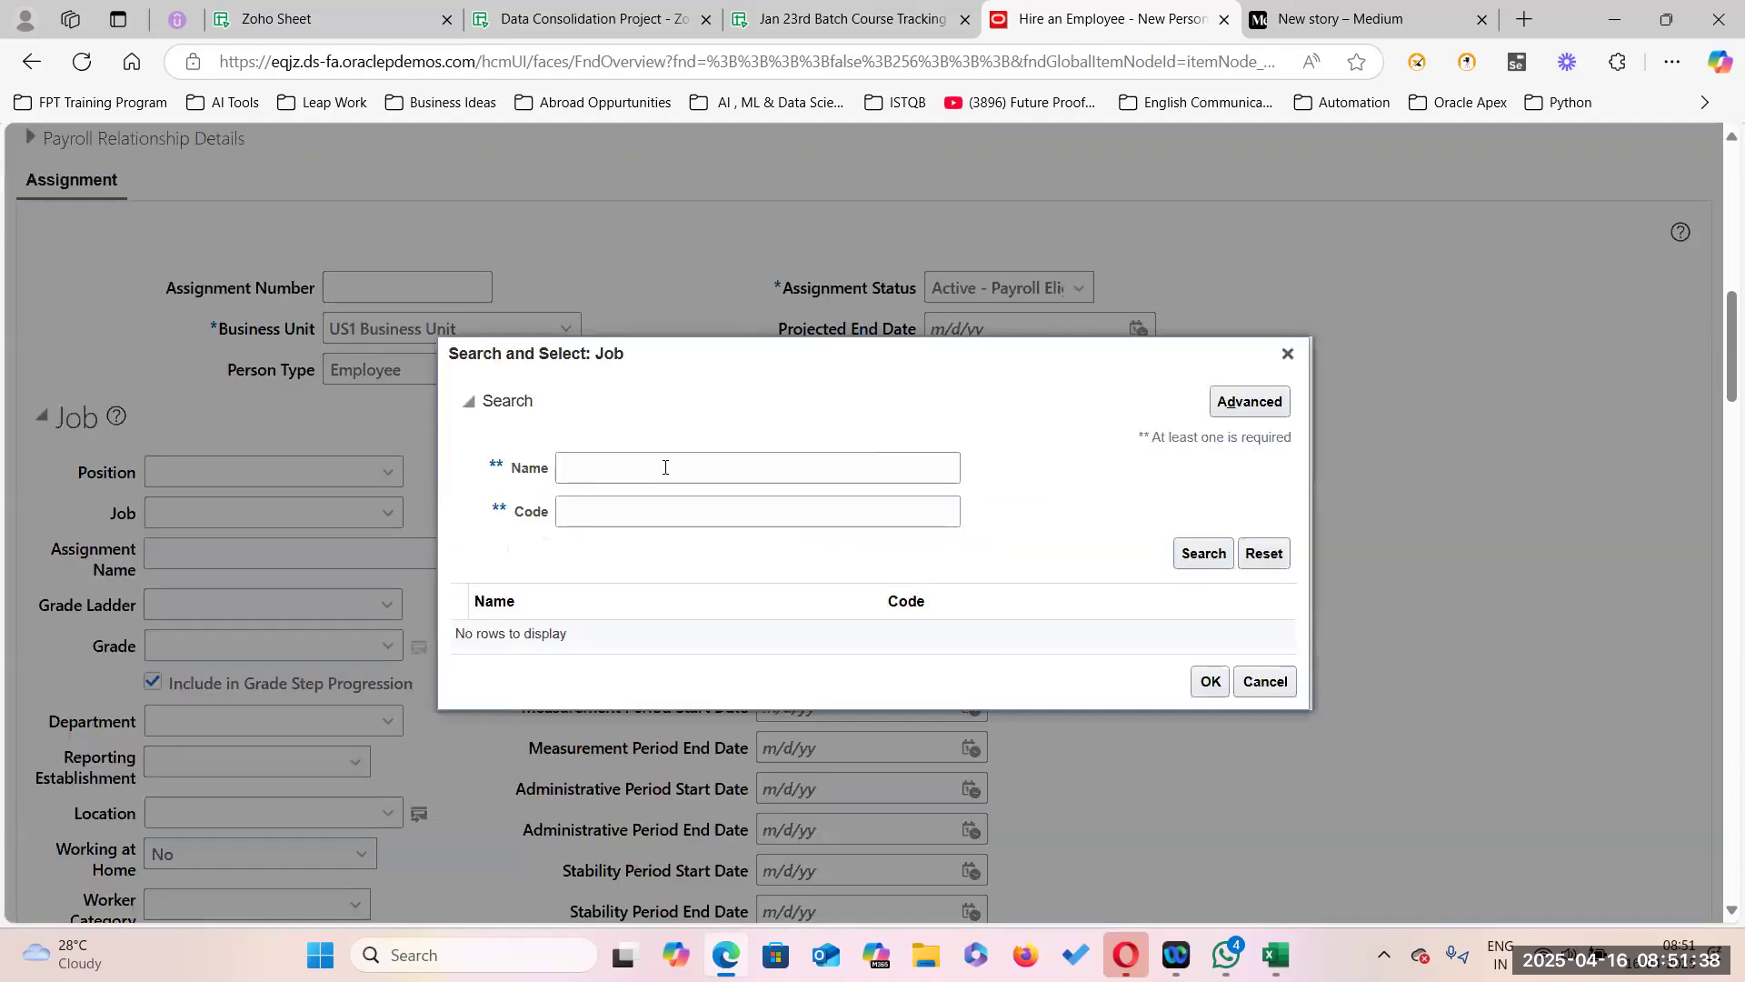
left_click(612, 512)
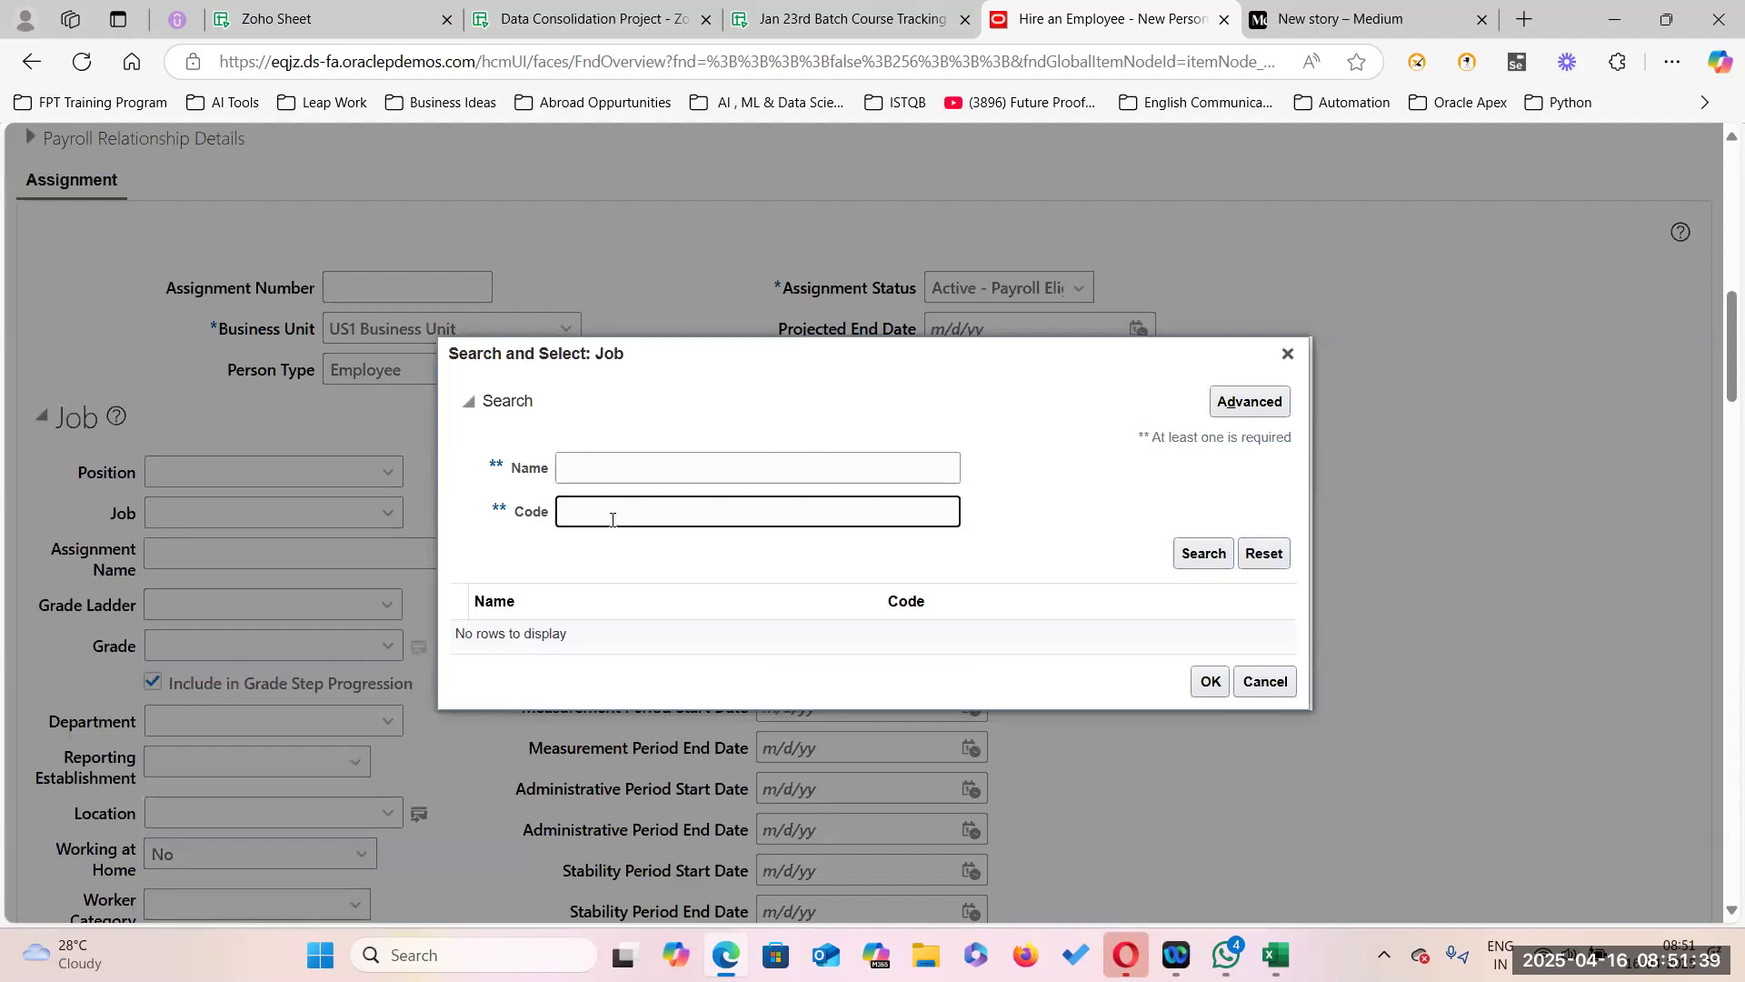
left_click(1204, 553)
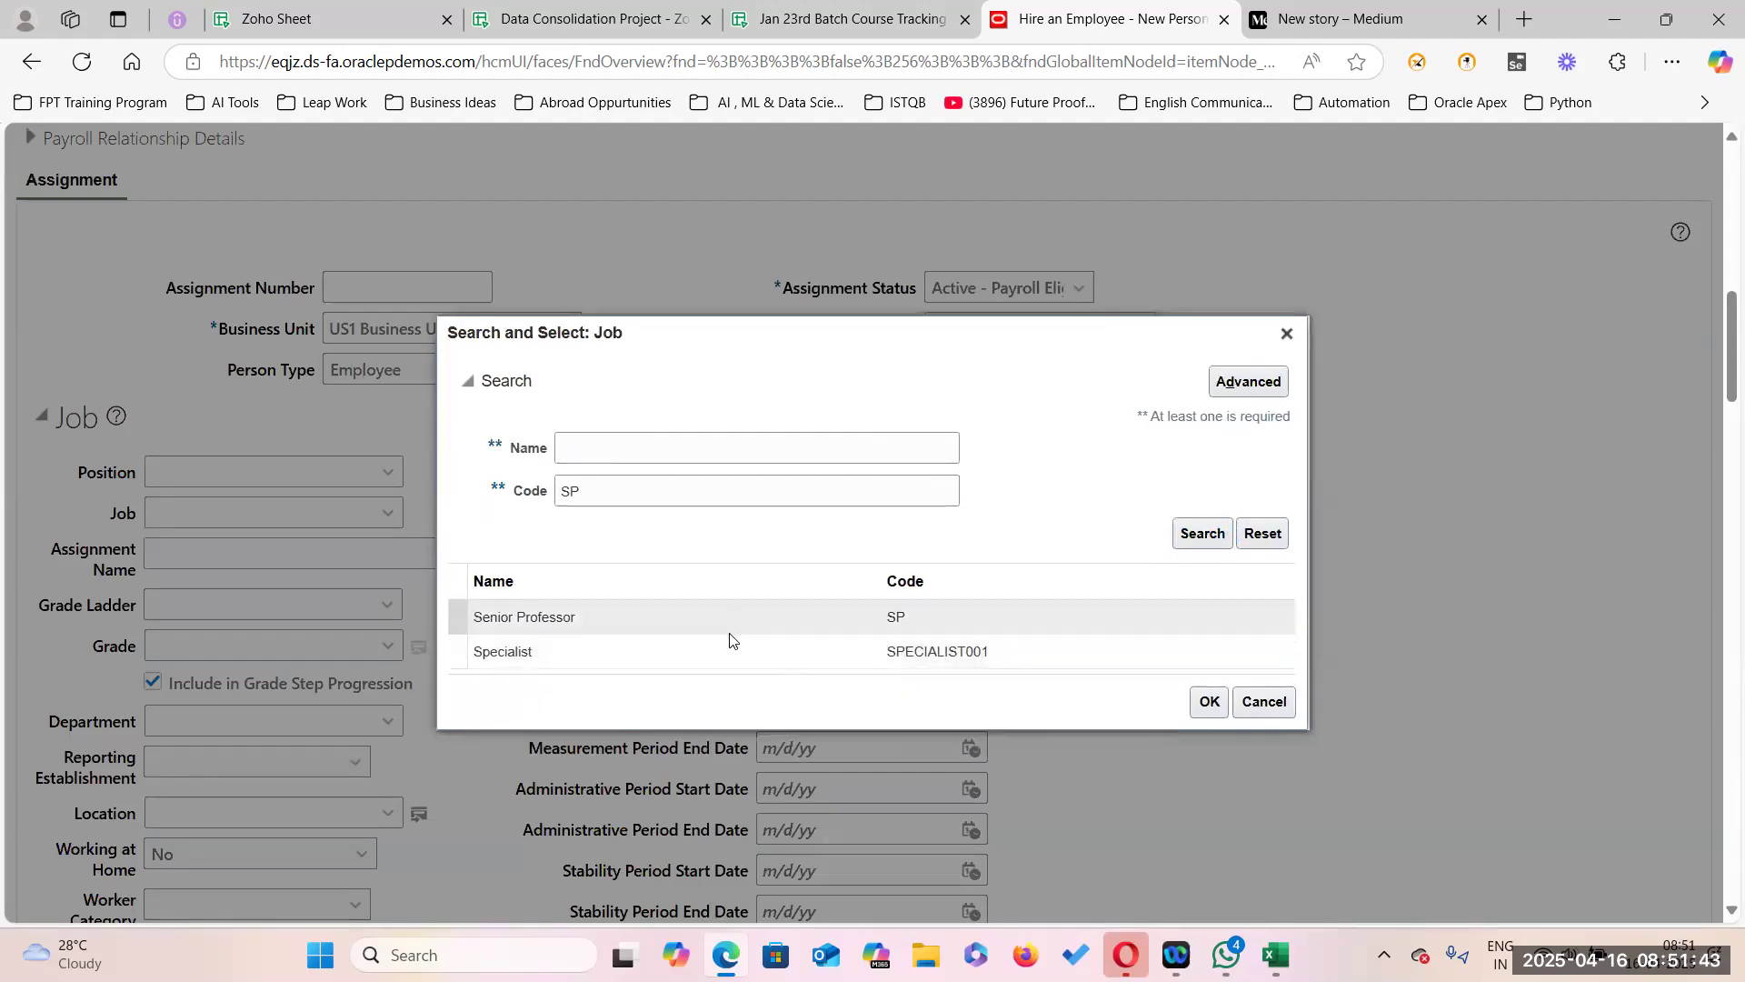
left_click(768, 628)
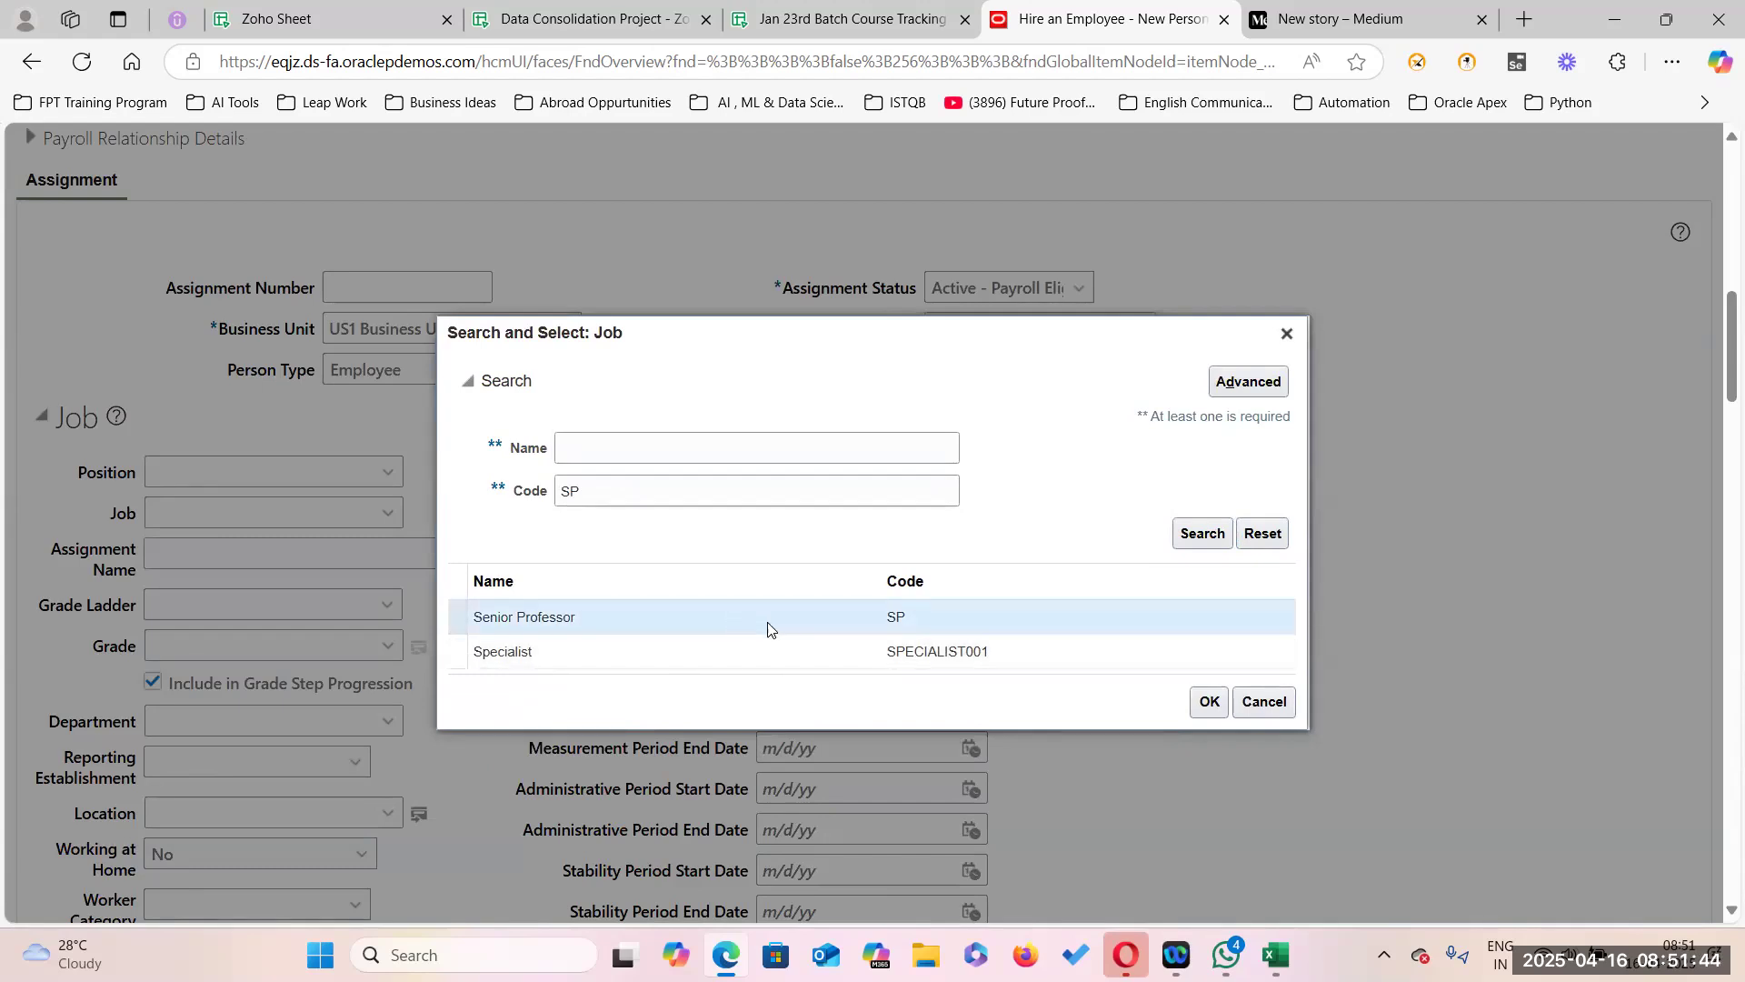
left_click(1210, 703)
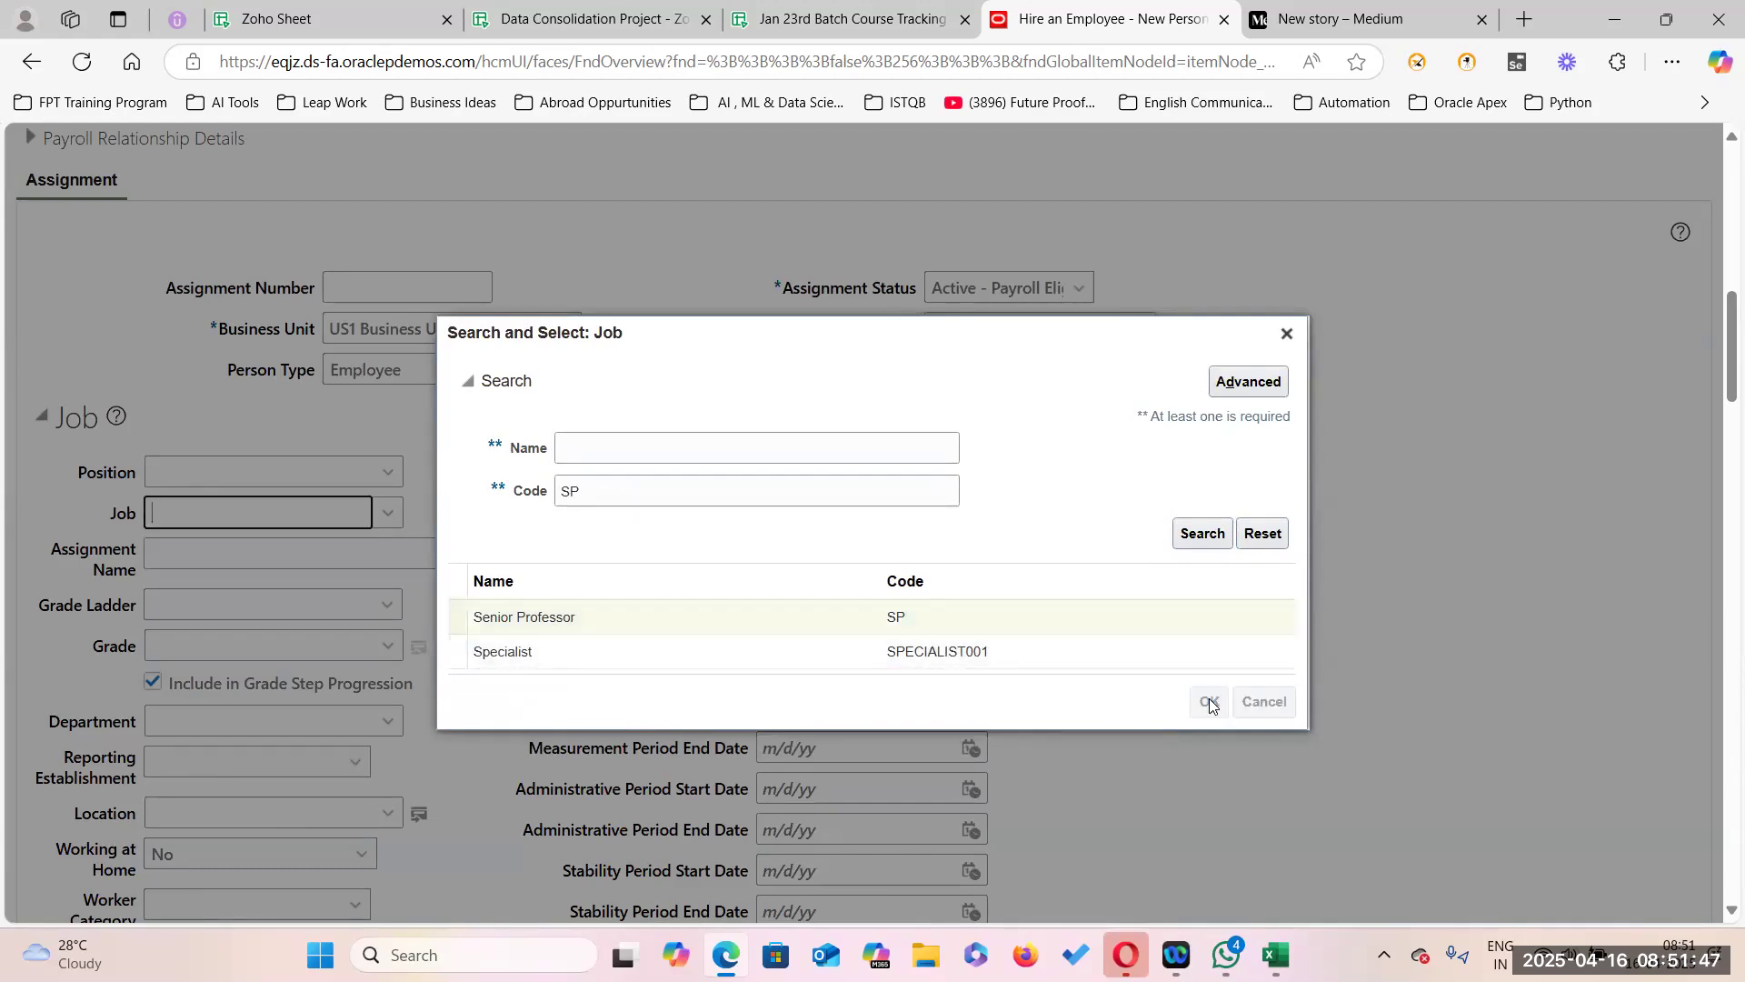
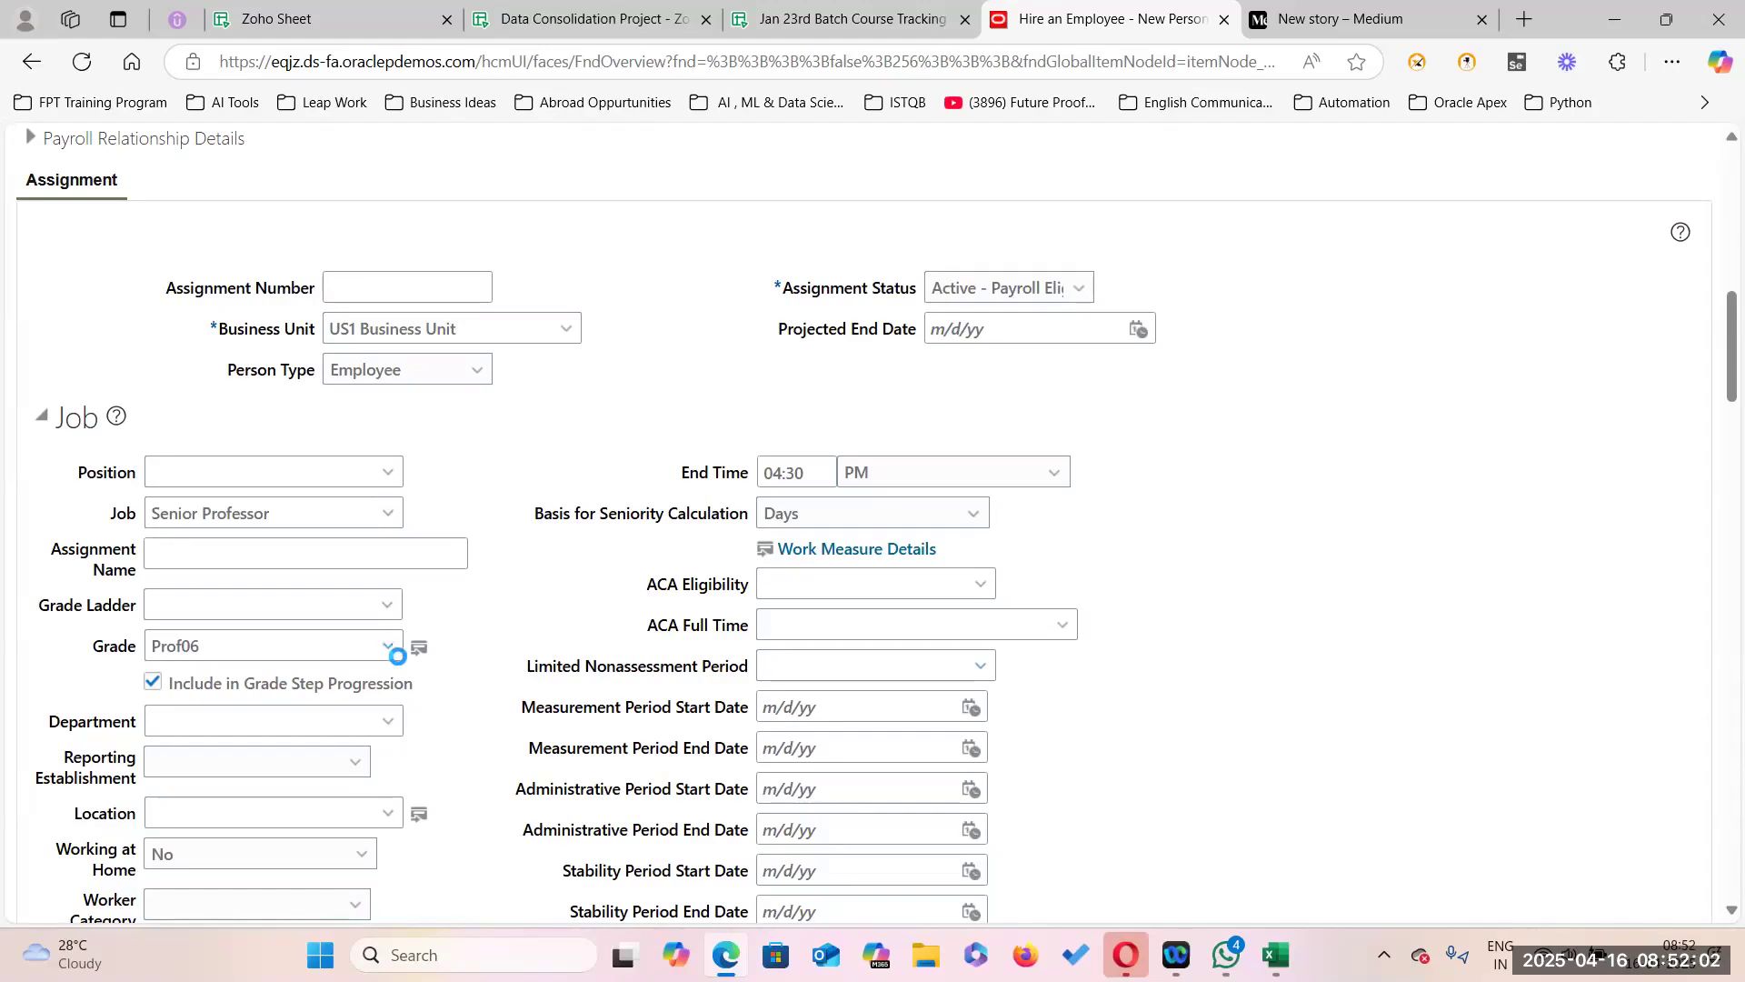
Keep grade Prof06 for the Senior Professor job and bring up the full job search window.
left_click(388, 648)
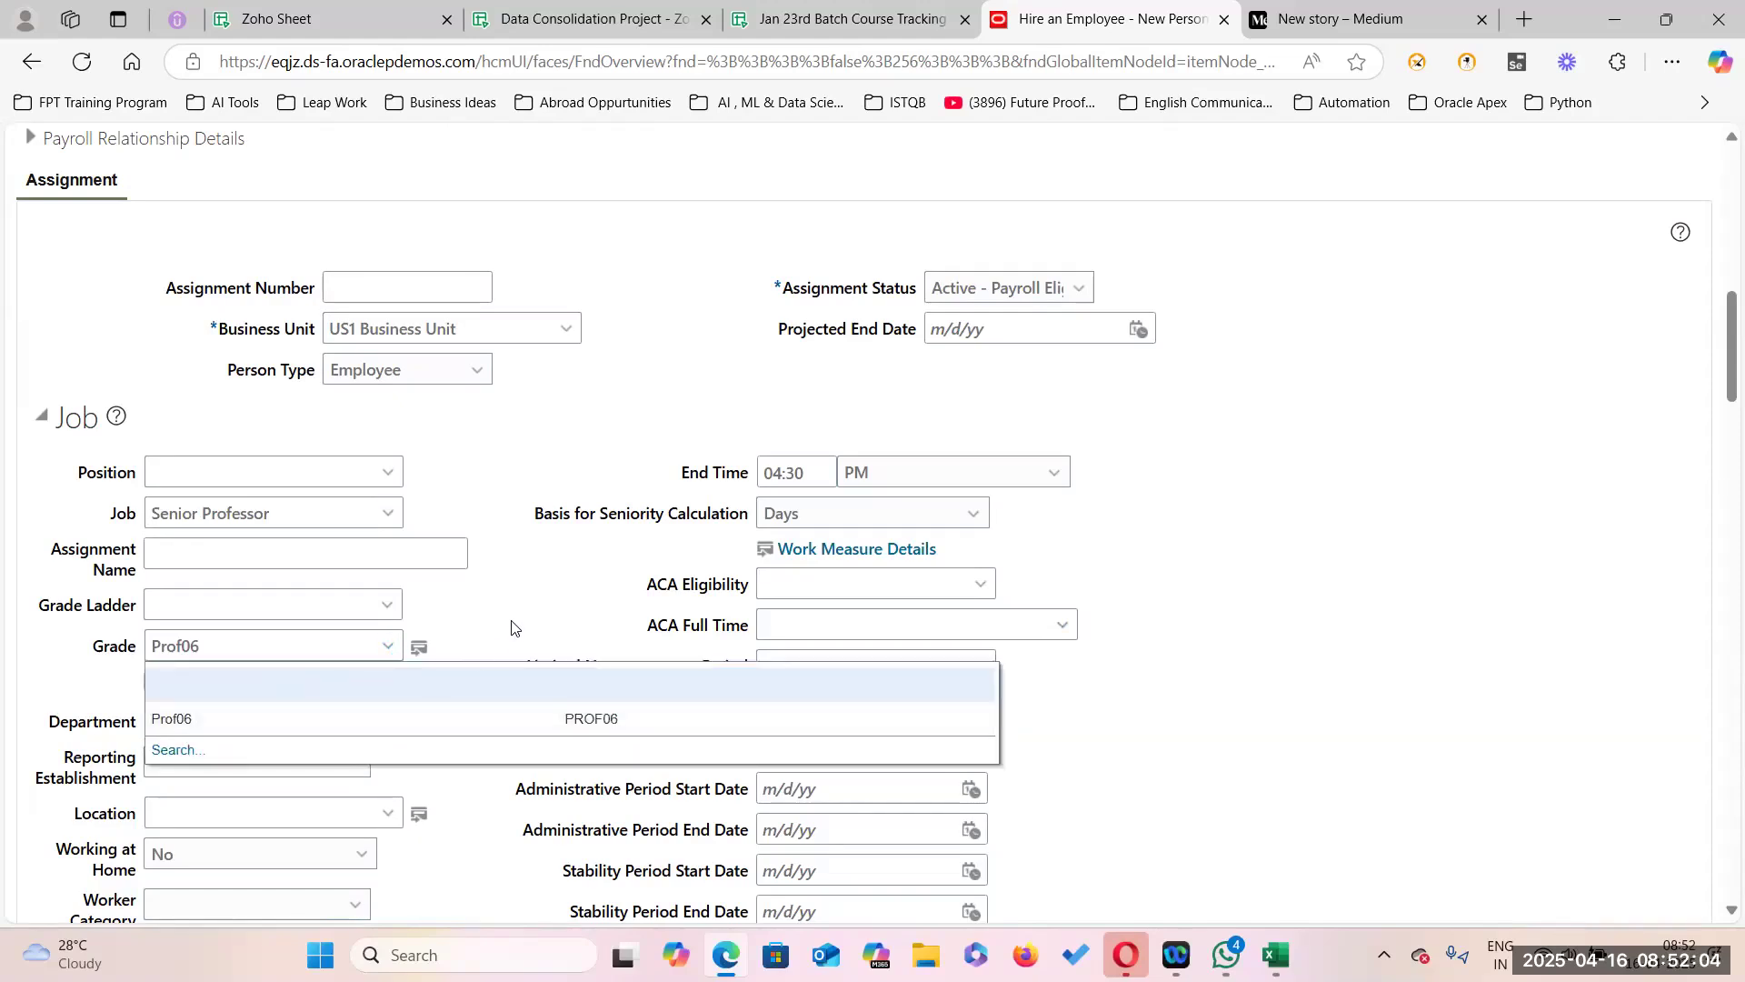
left_click(200, 717)
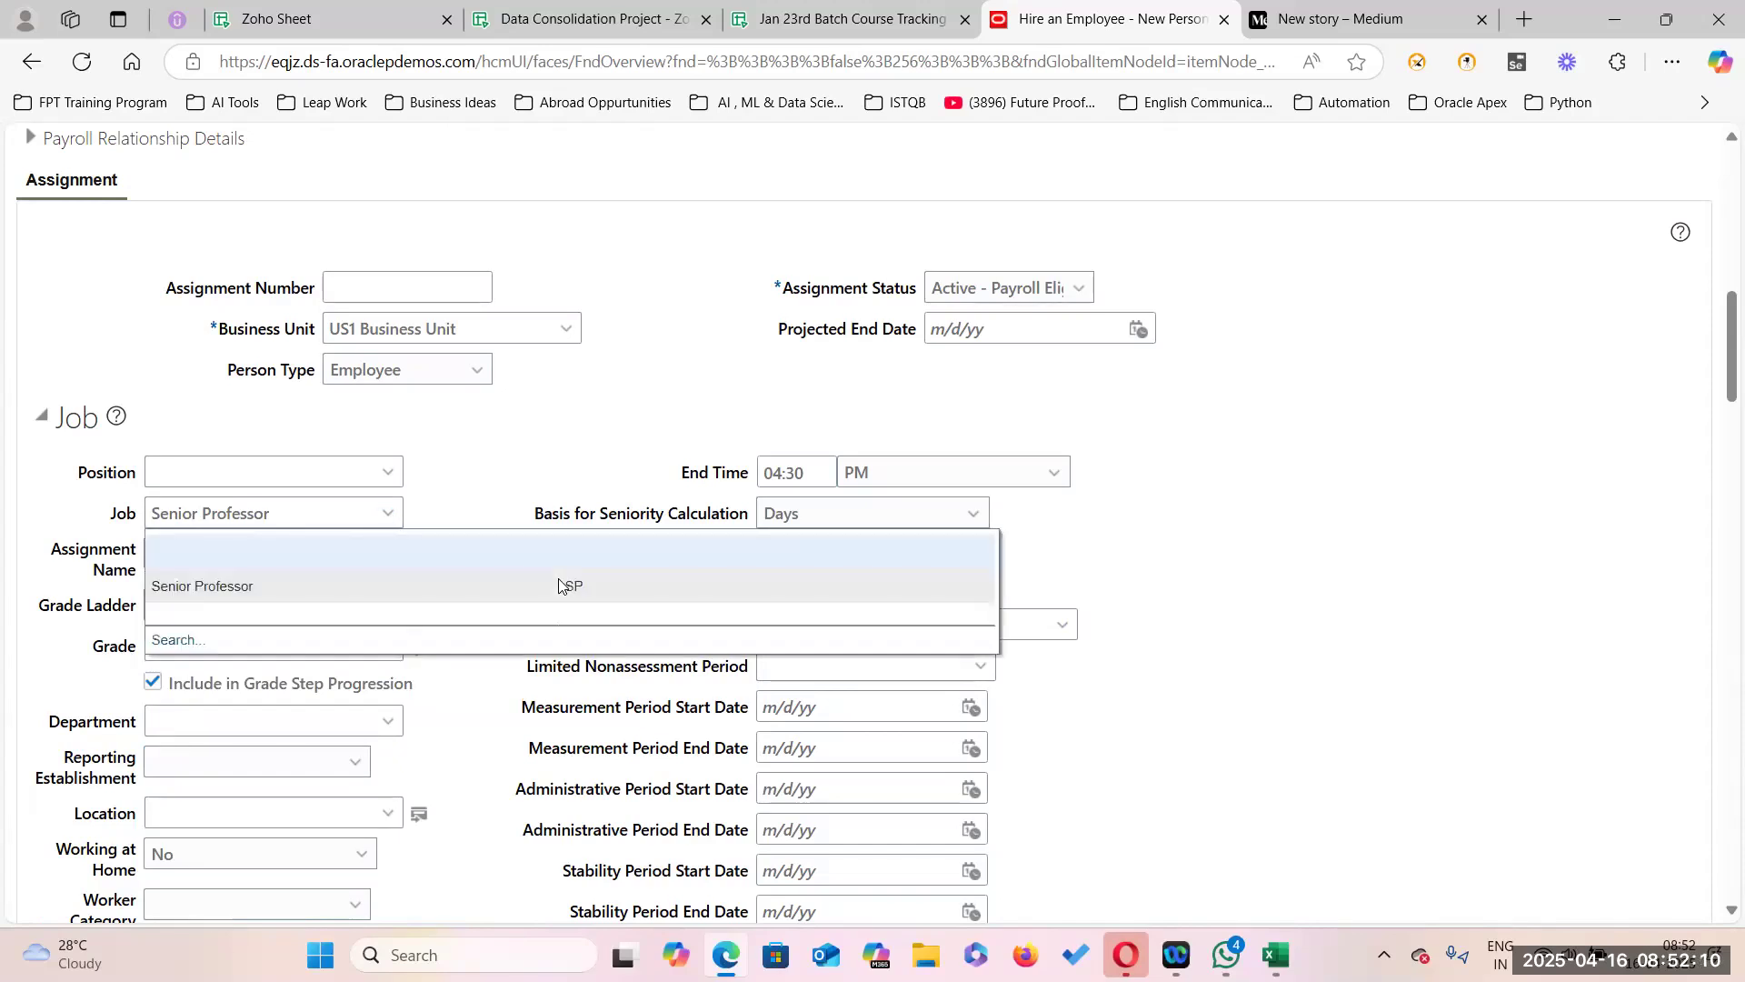
left_click(173, 642)
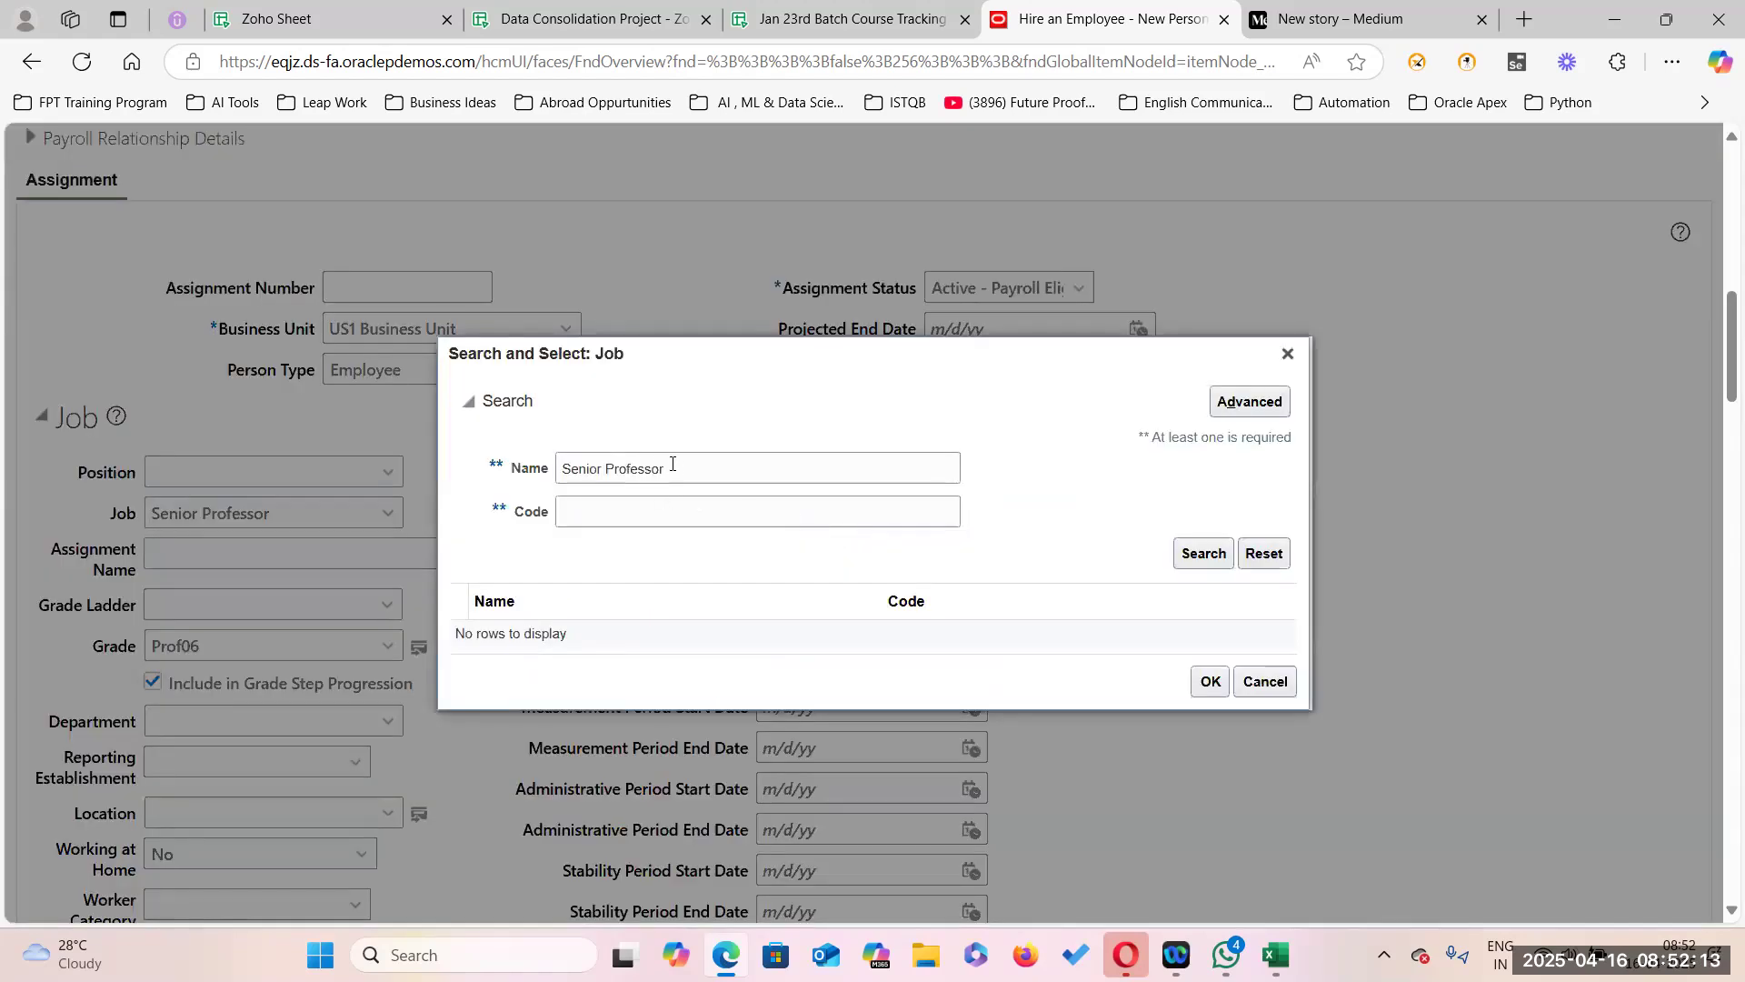
Replace the job with Professor, found by job code PRO, and set its grade to Prof05.
left_click_drag(673, 465, 529, 471)
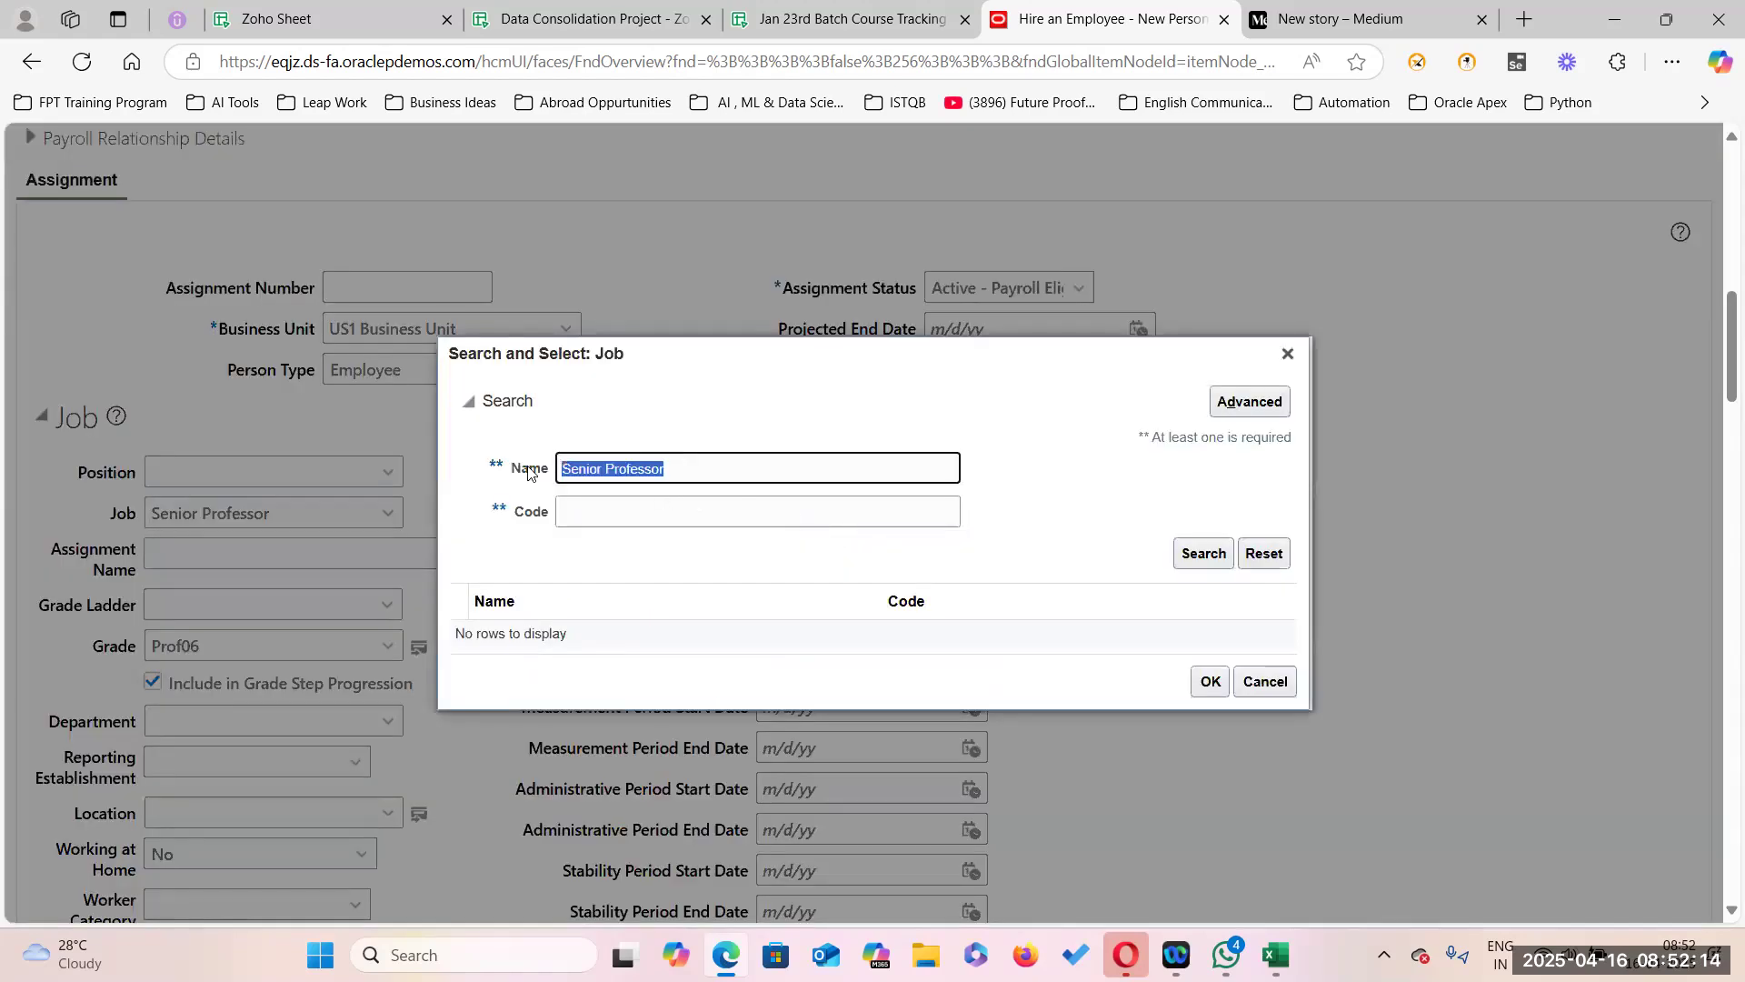
key("BackSpace")
left_click(603, 518)
type("PRO")
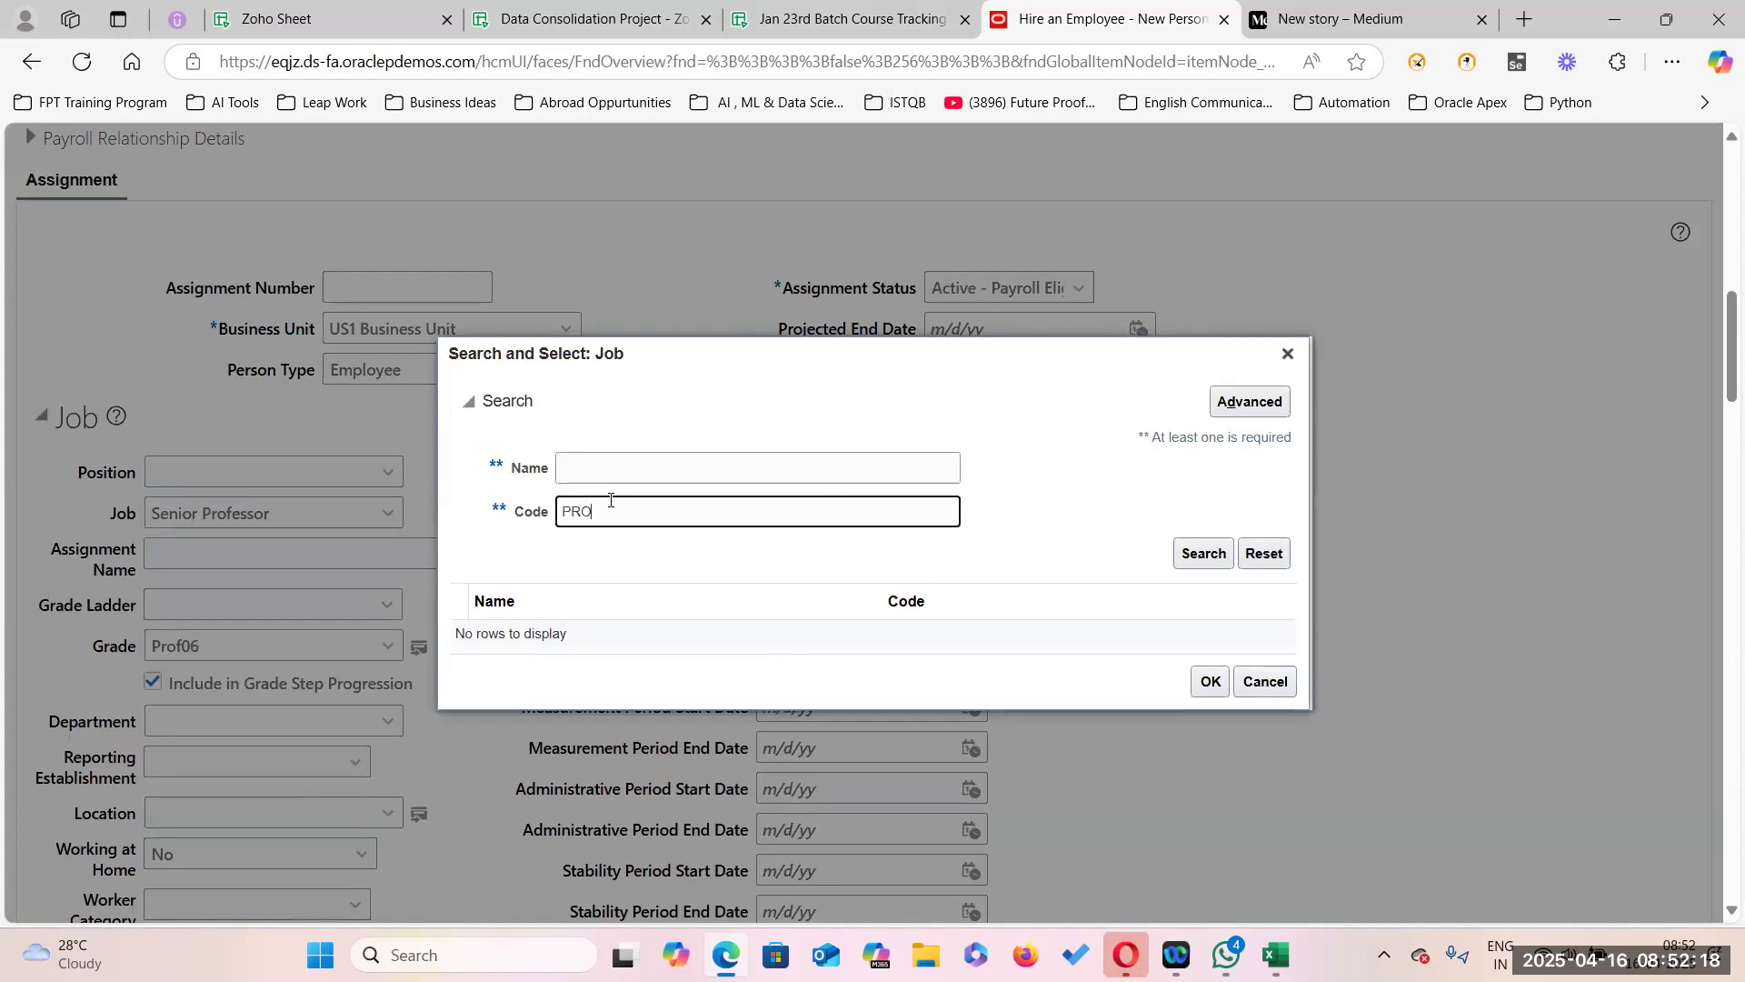
left_click(1206, 554)
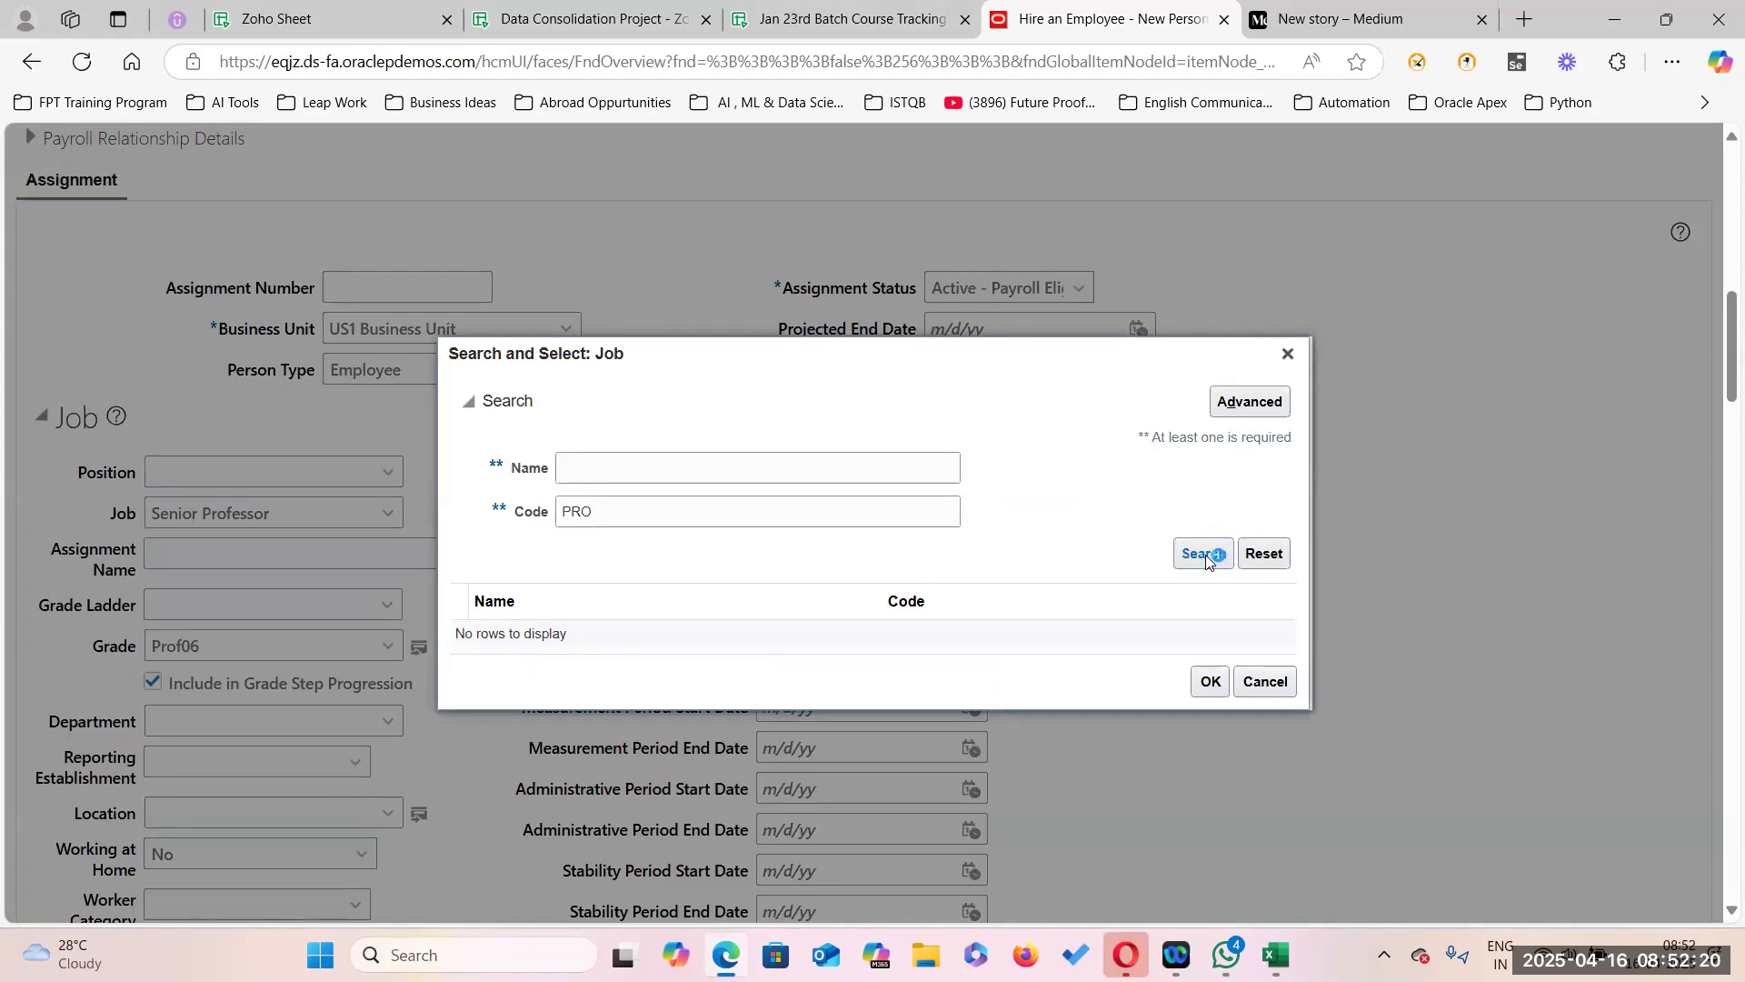
left_click(607, 651)
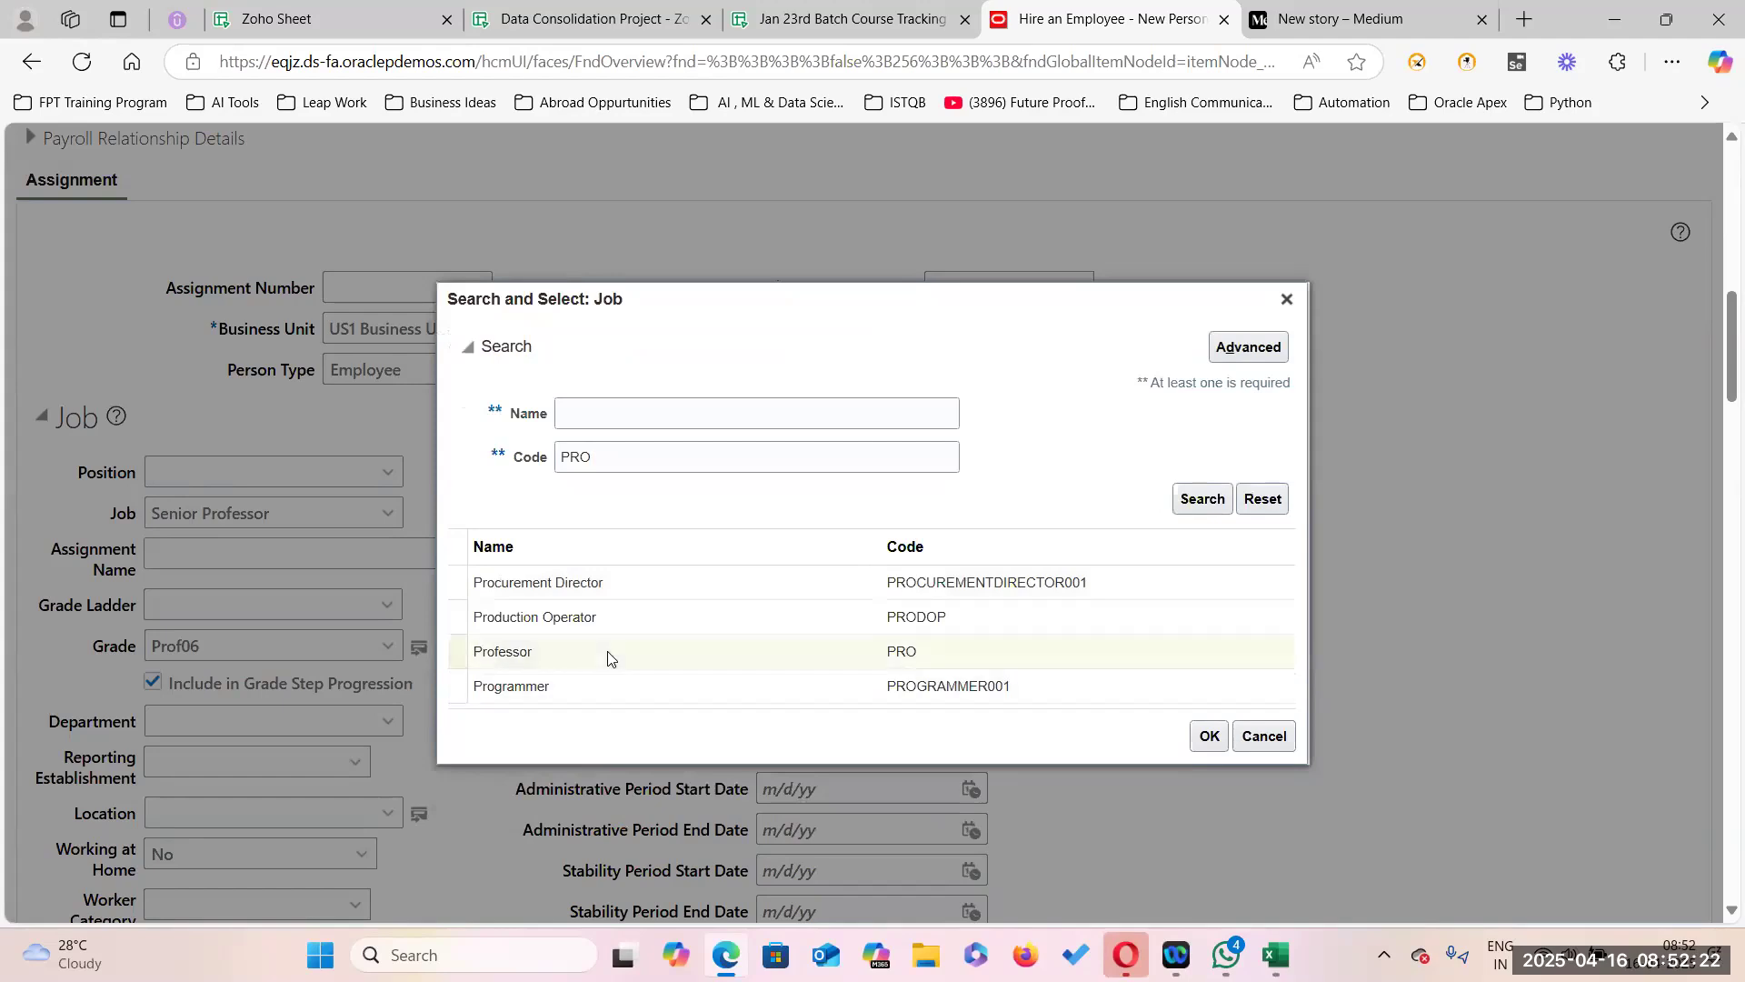
left_click(1198, 745)
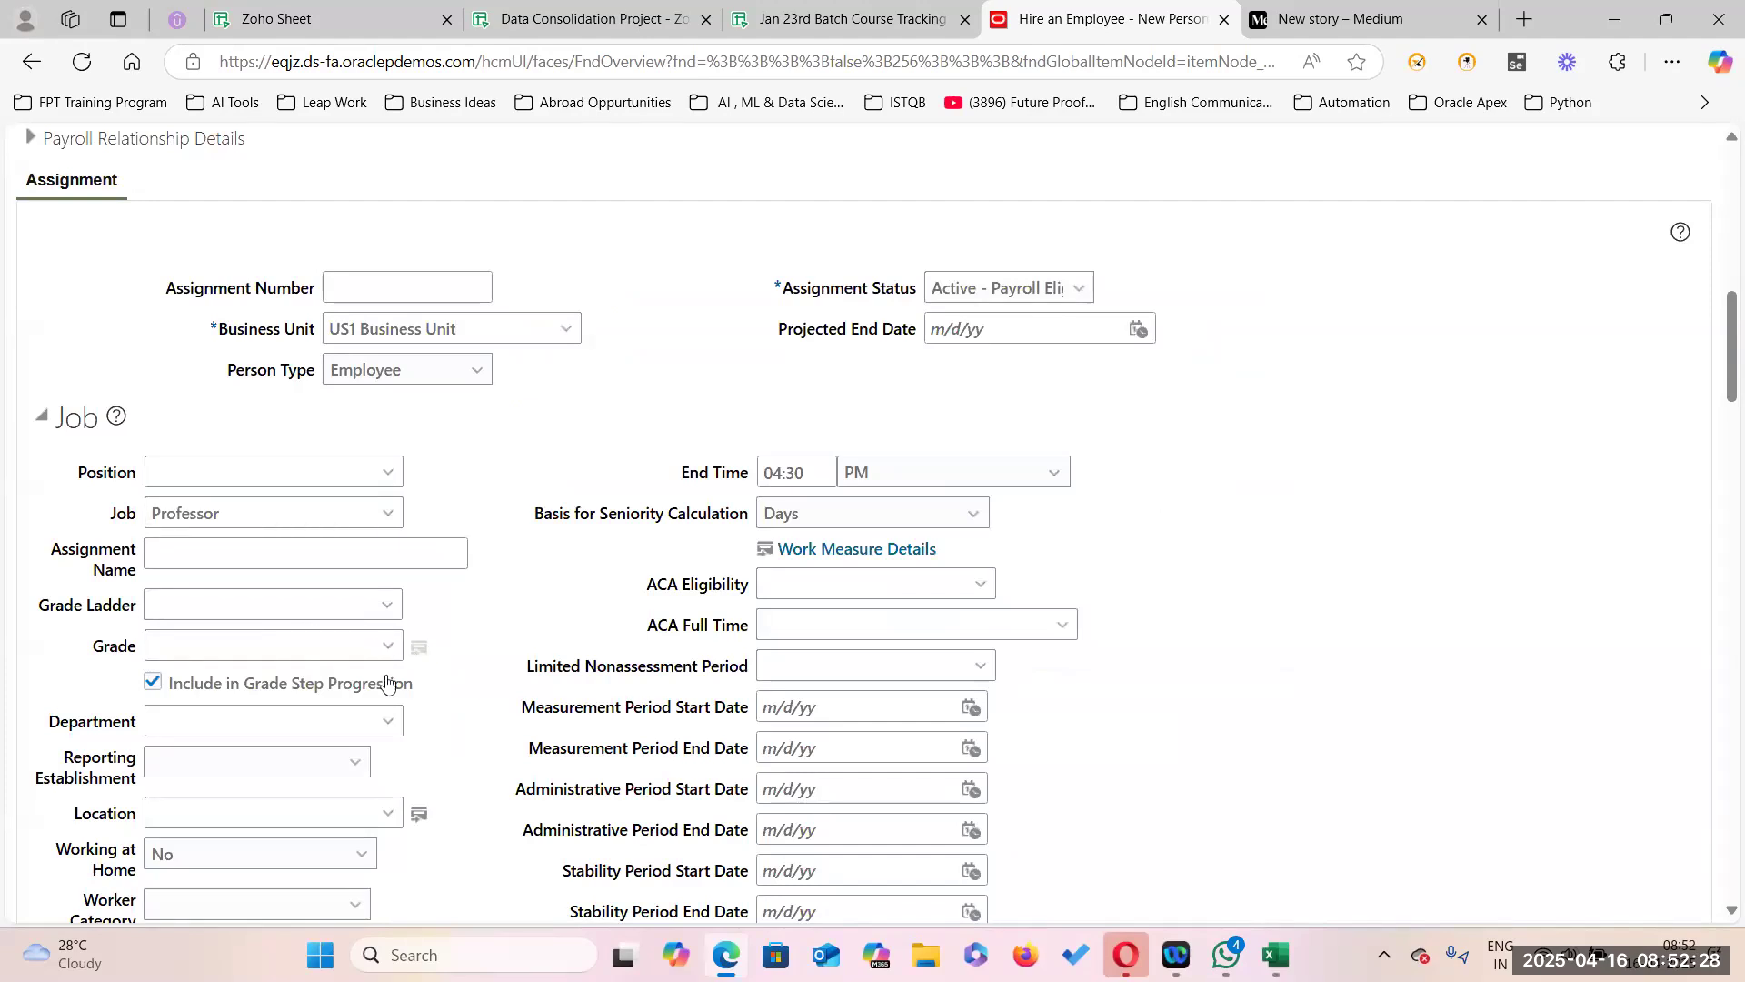
left_click(389, 605)
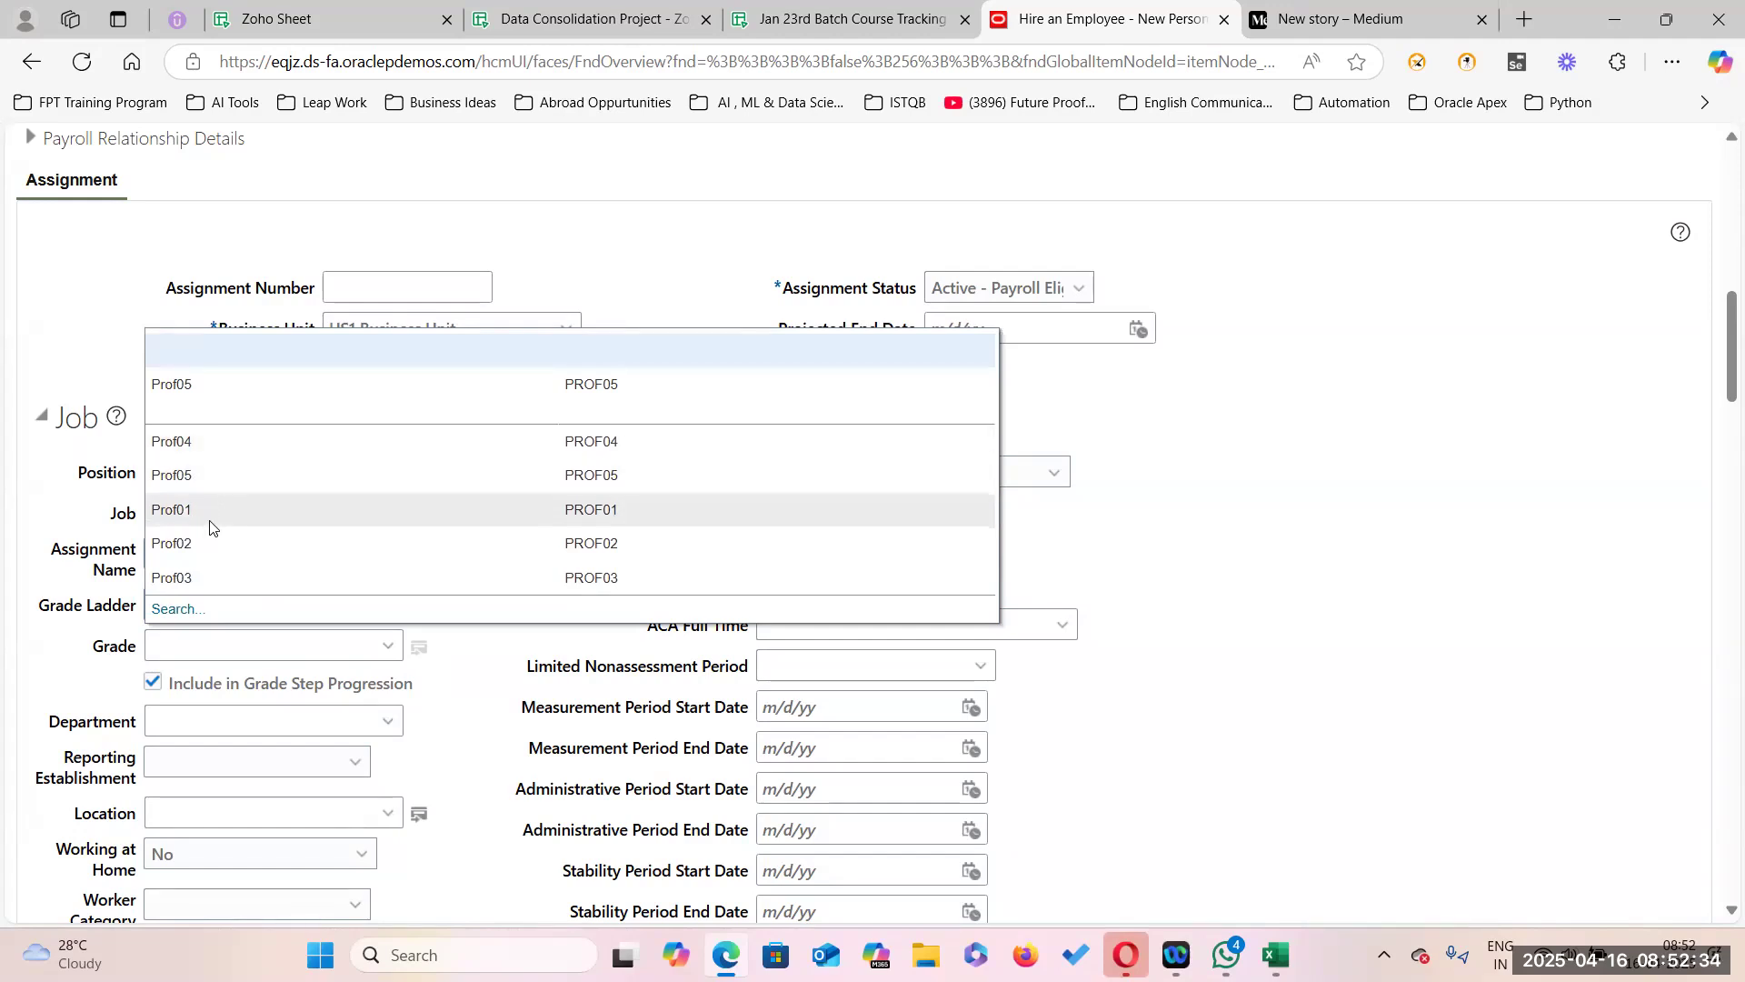
left_click(220, 383)
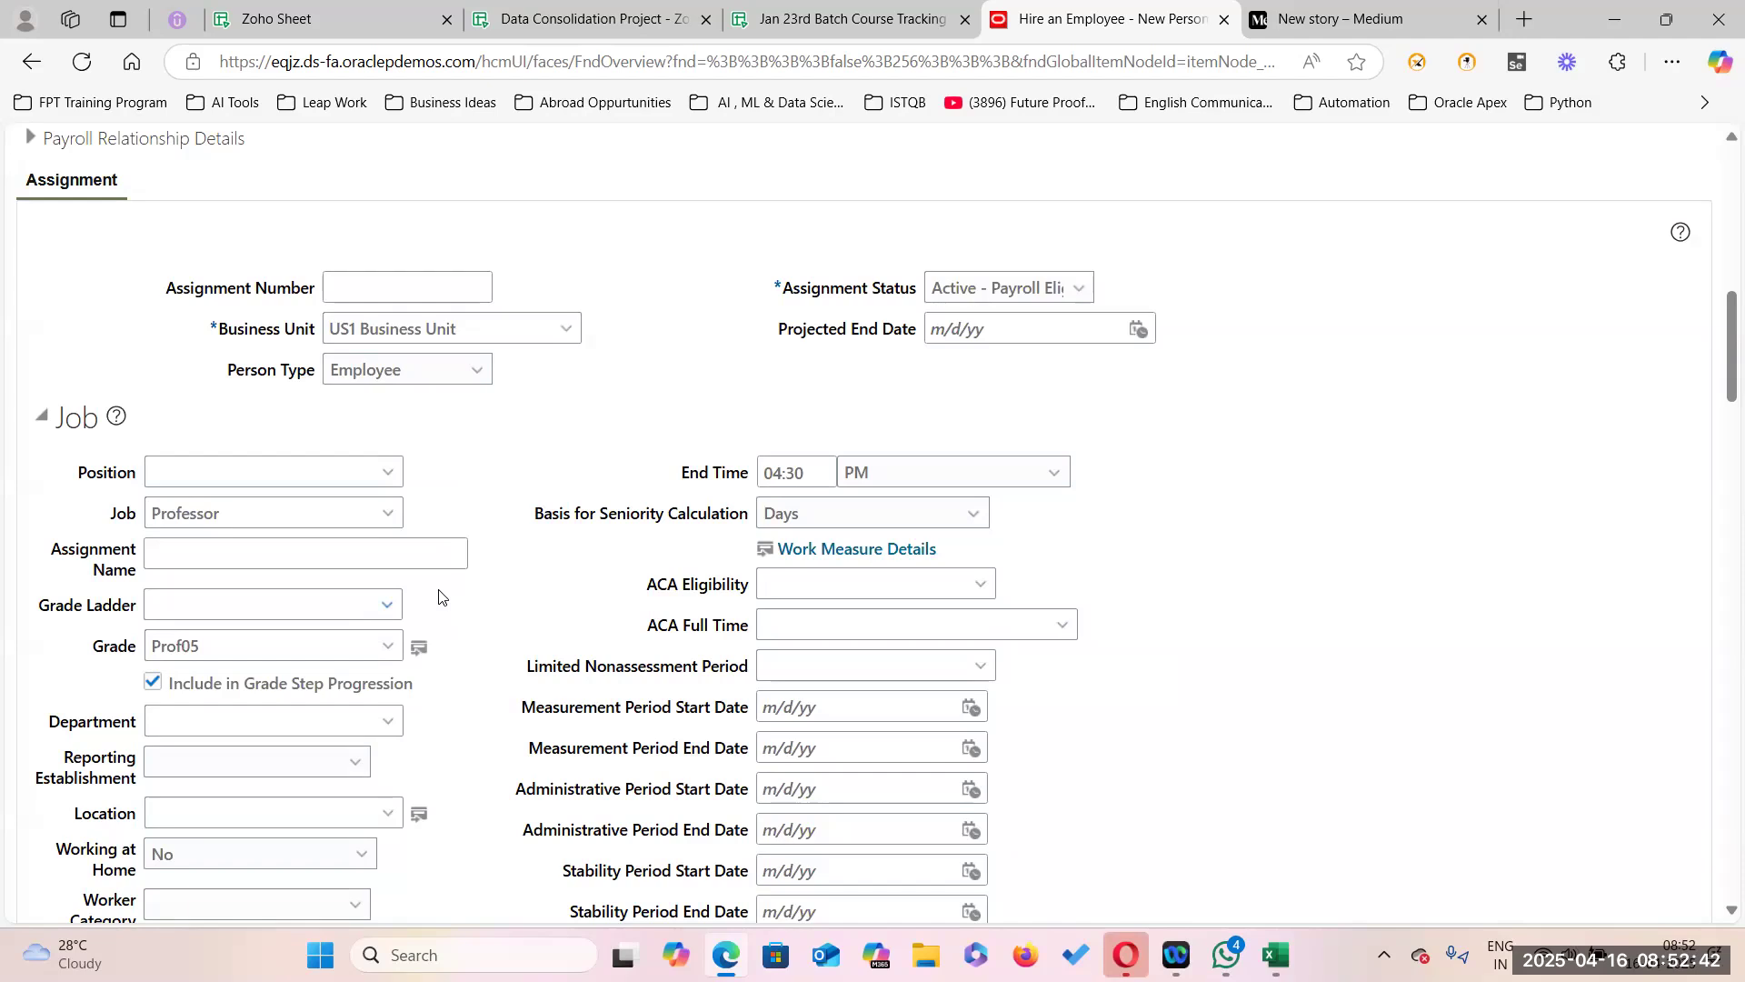
Search job code SP and set the job back to Senior Professor.
left_click(389, 515)
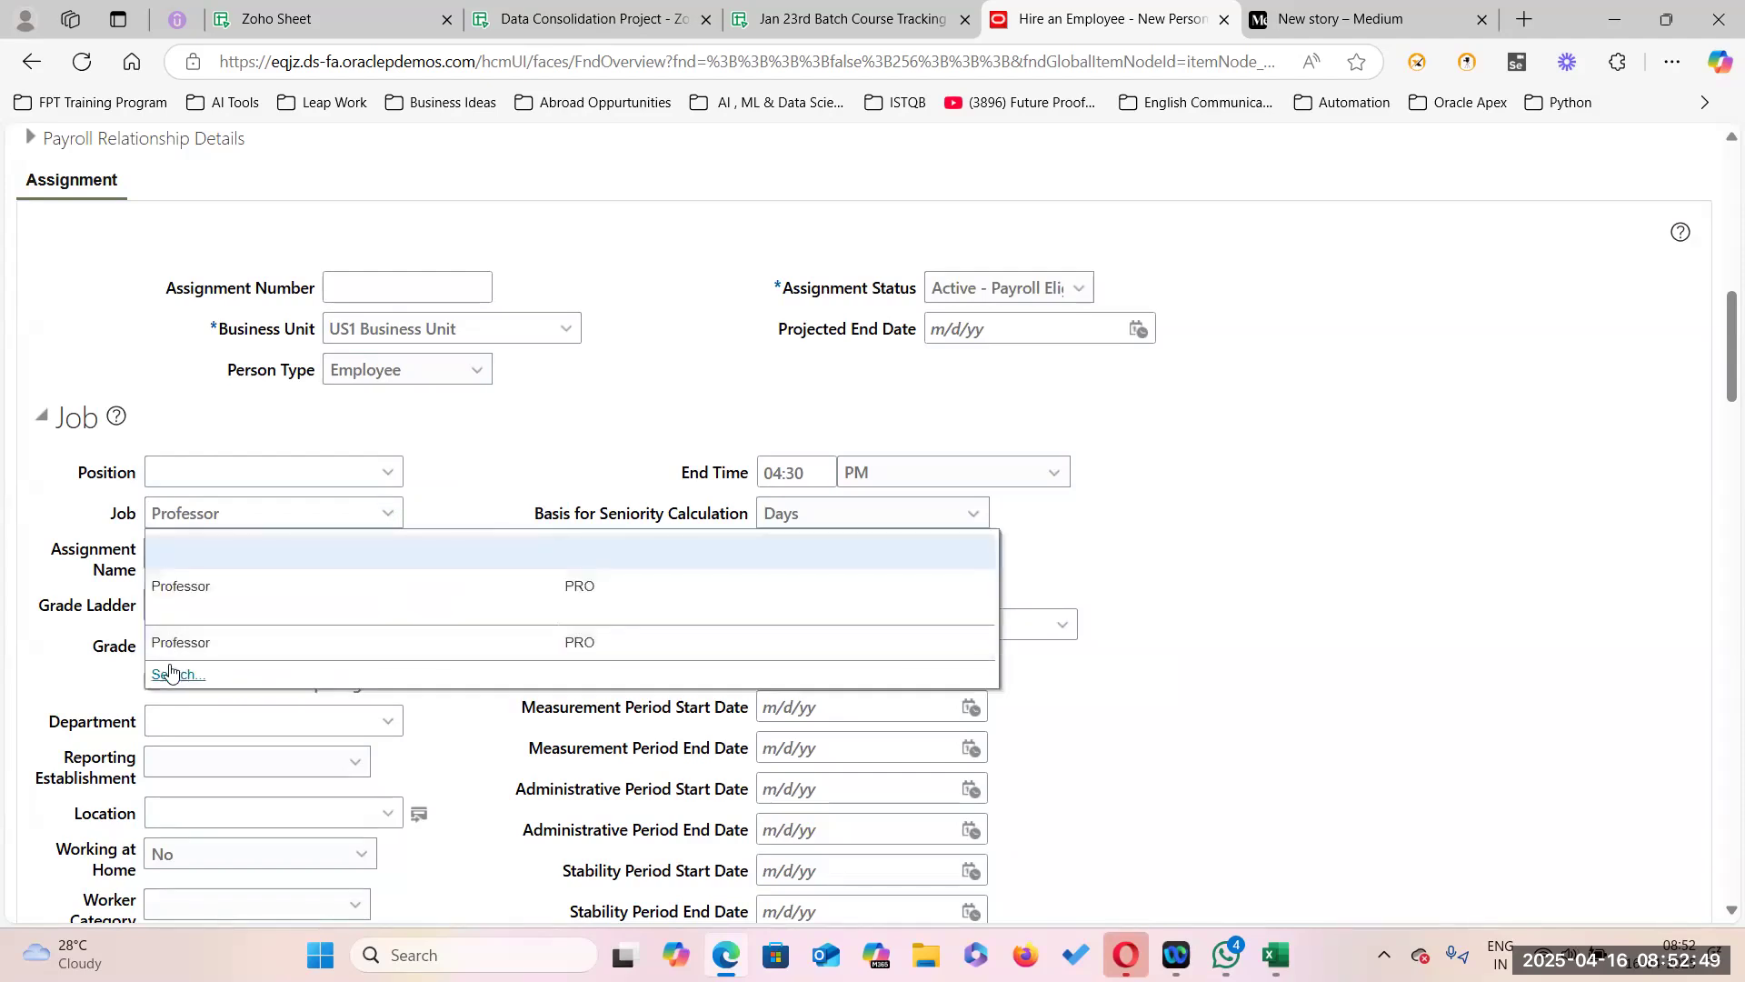
left_click(170, 676)
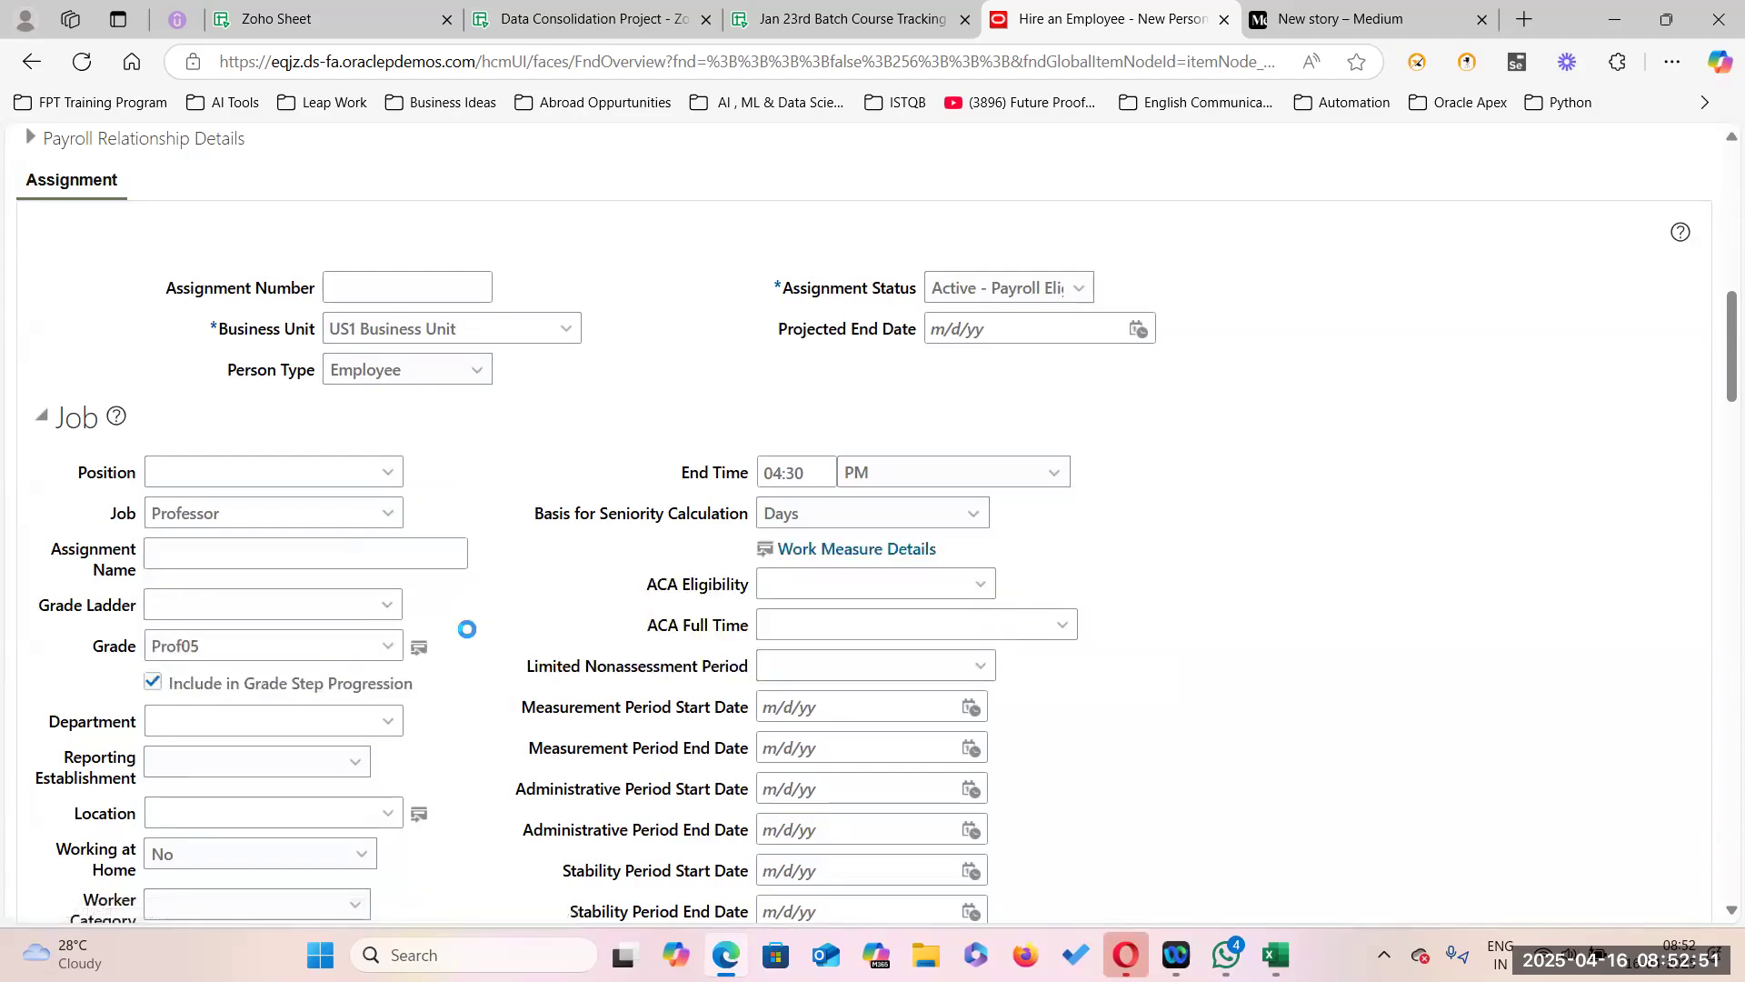
key("BackSpace")
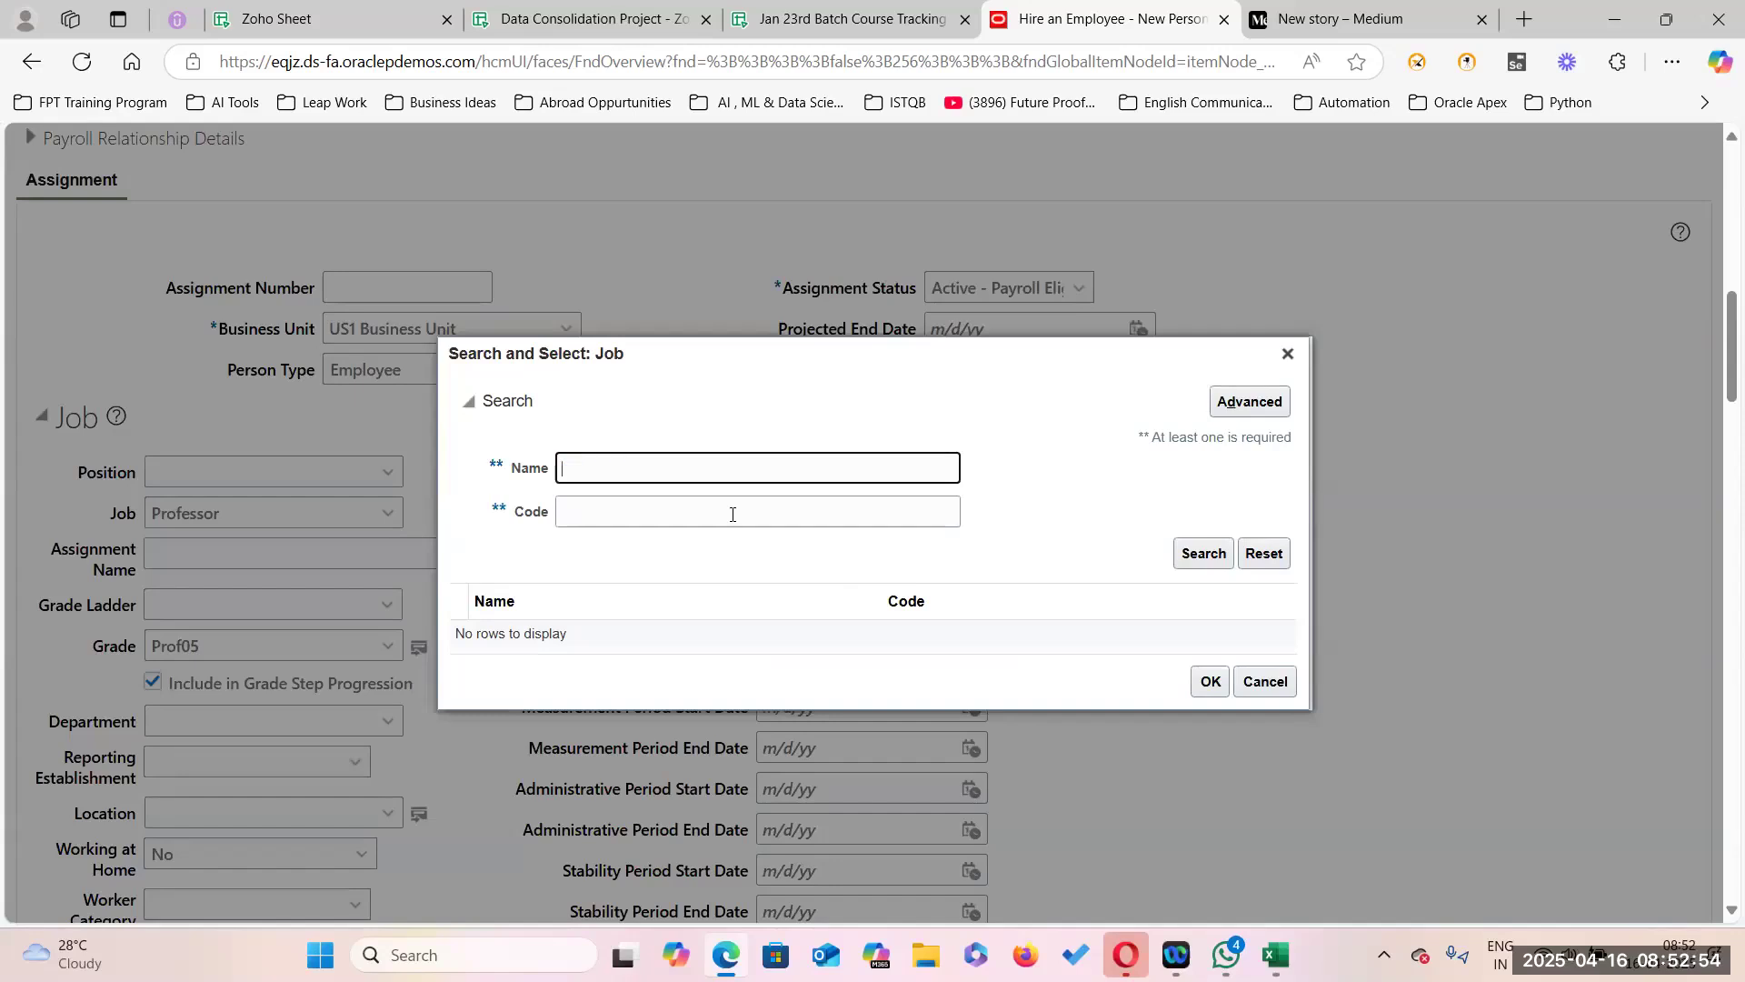
left_click(662, 504)
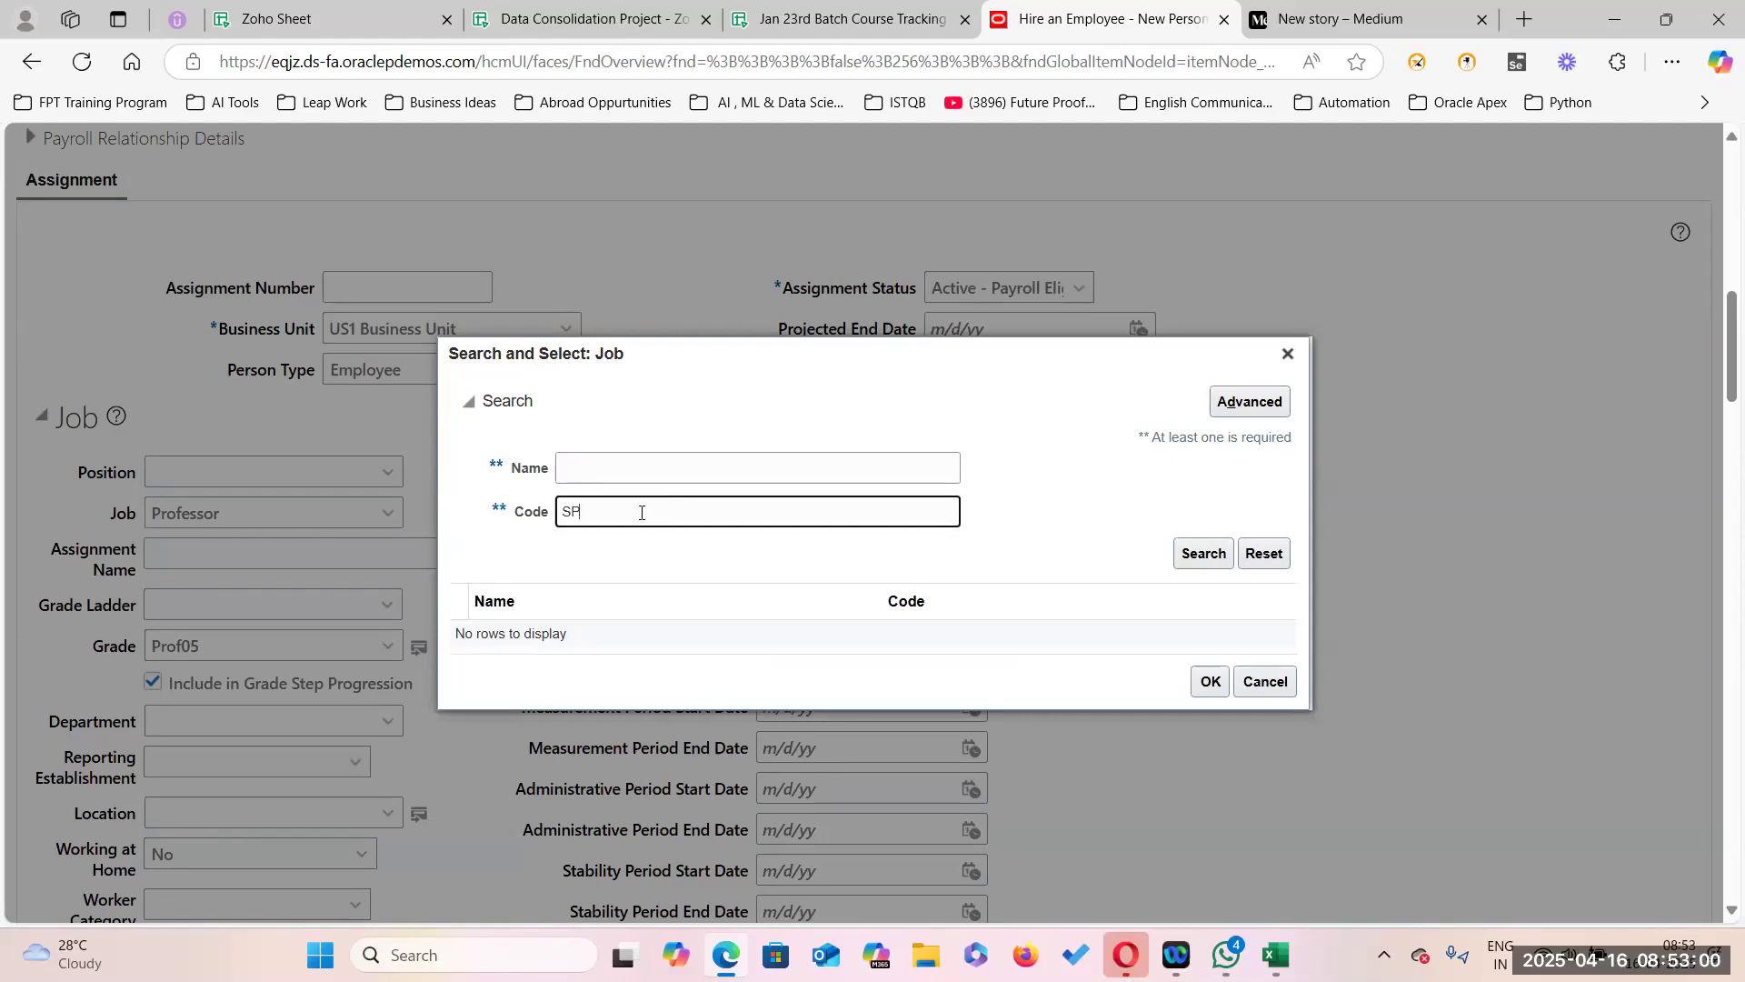
left_click(1213, 554)
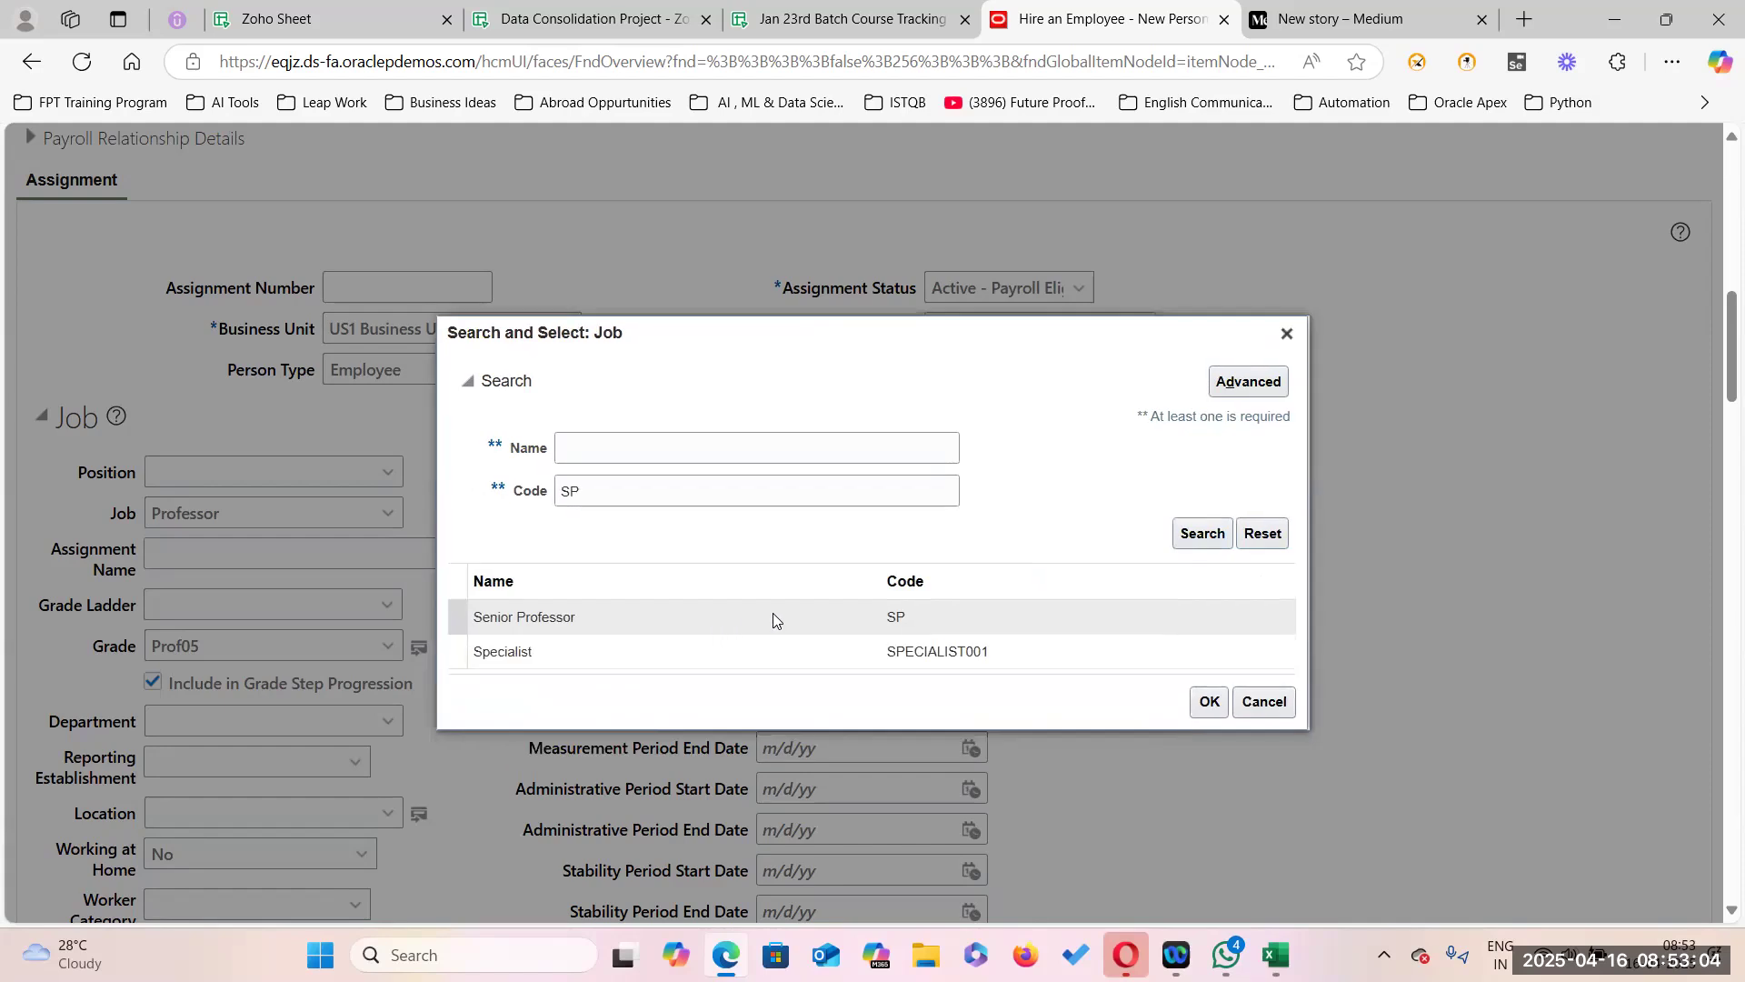
left_click(1207, 702)
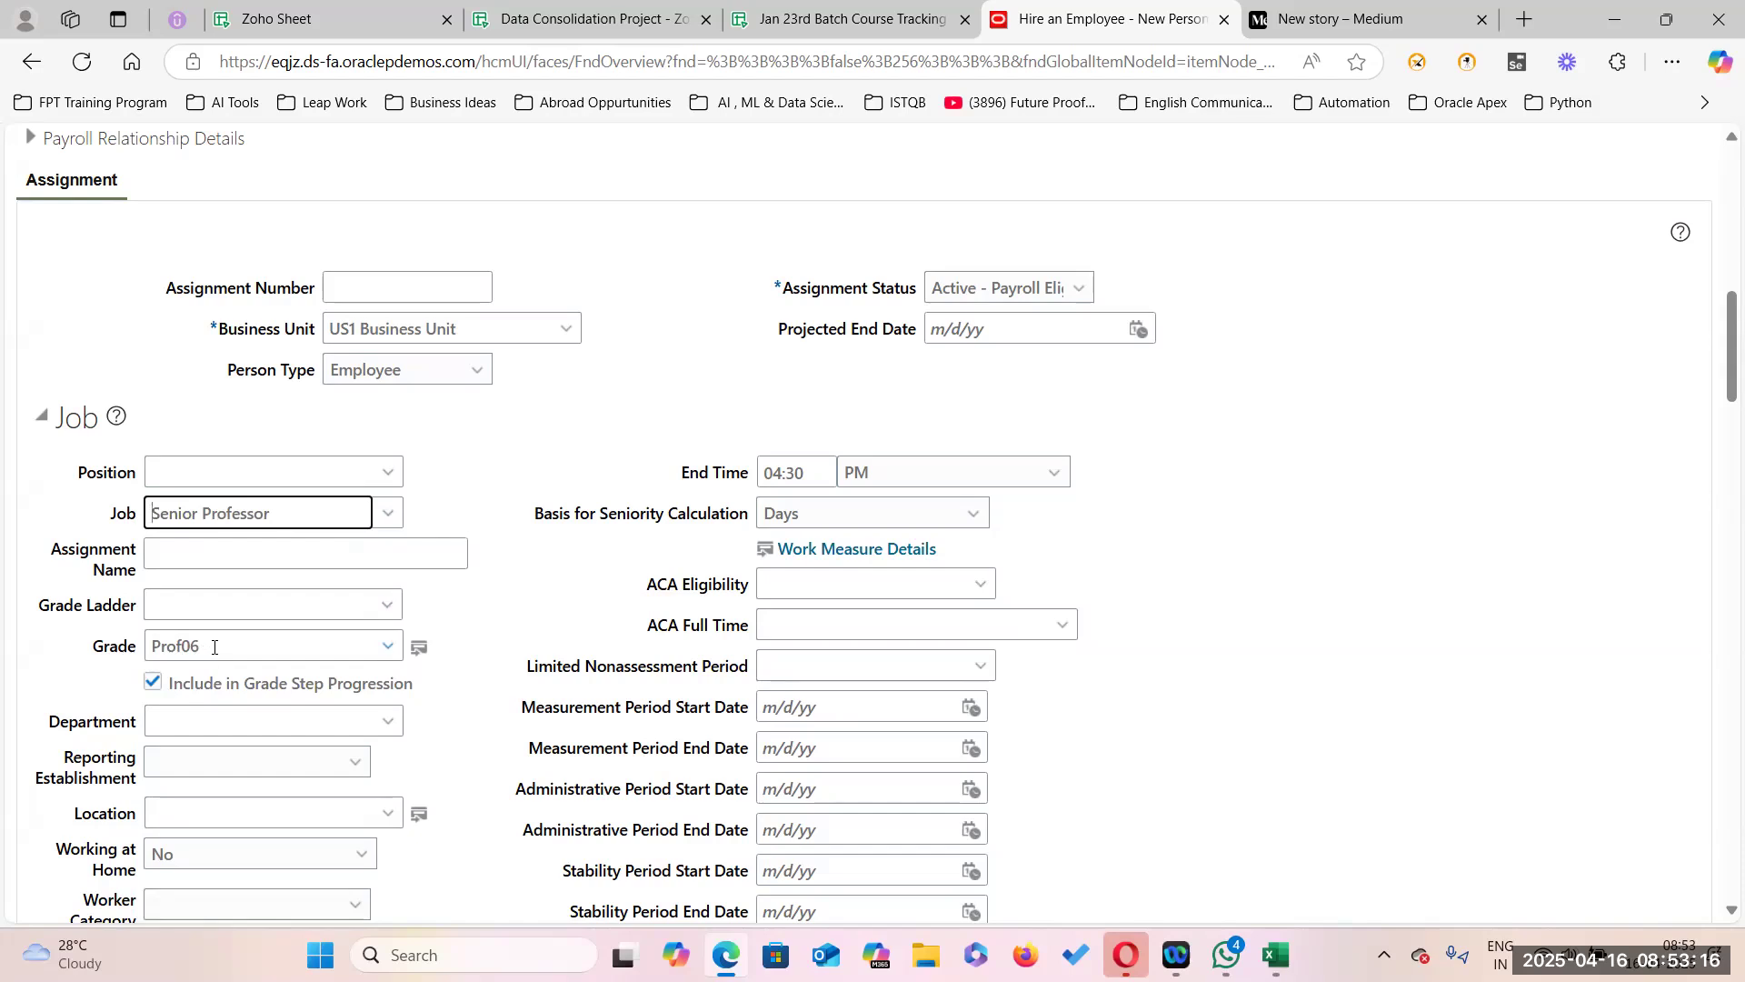
Check the Data Consolidation Project sheet, dismiss the Grammarly popup, and return to the hire form.
left_click(580, 19)
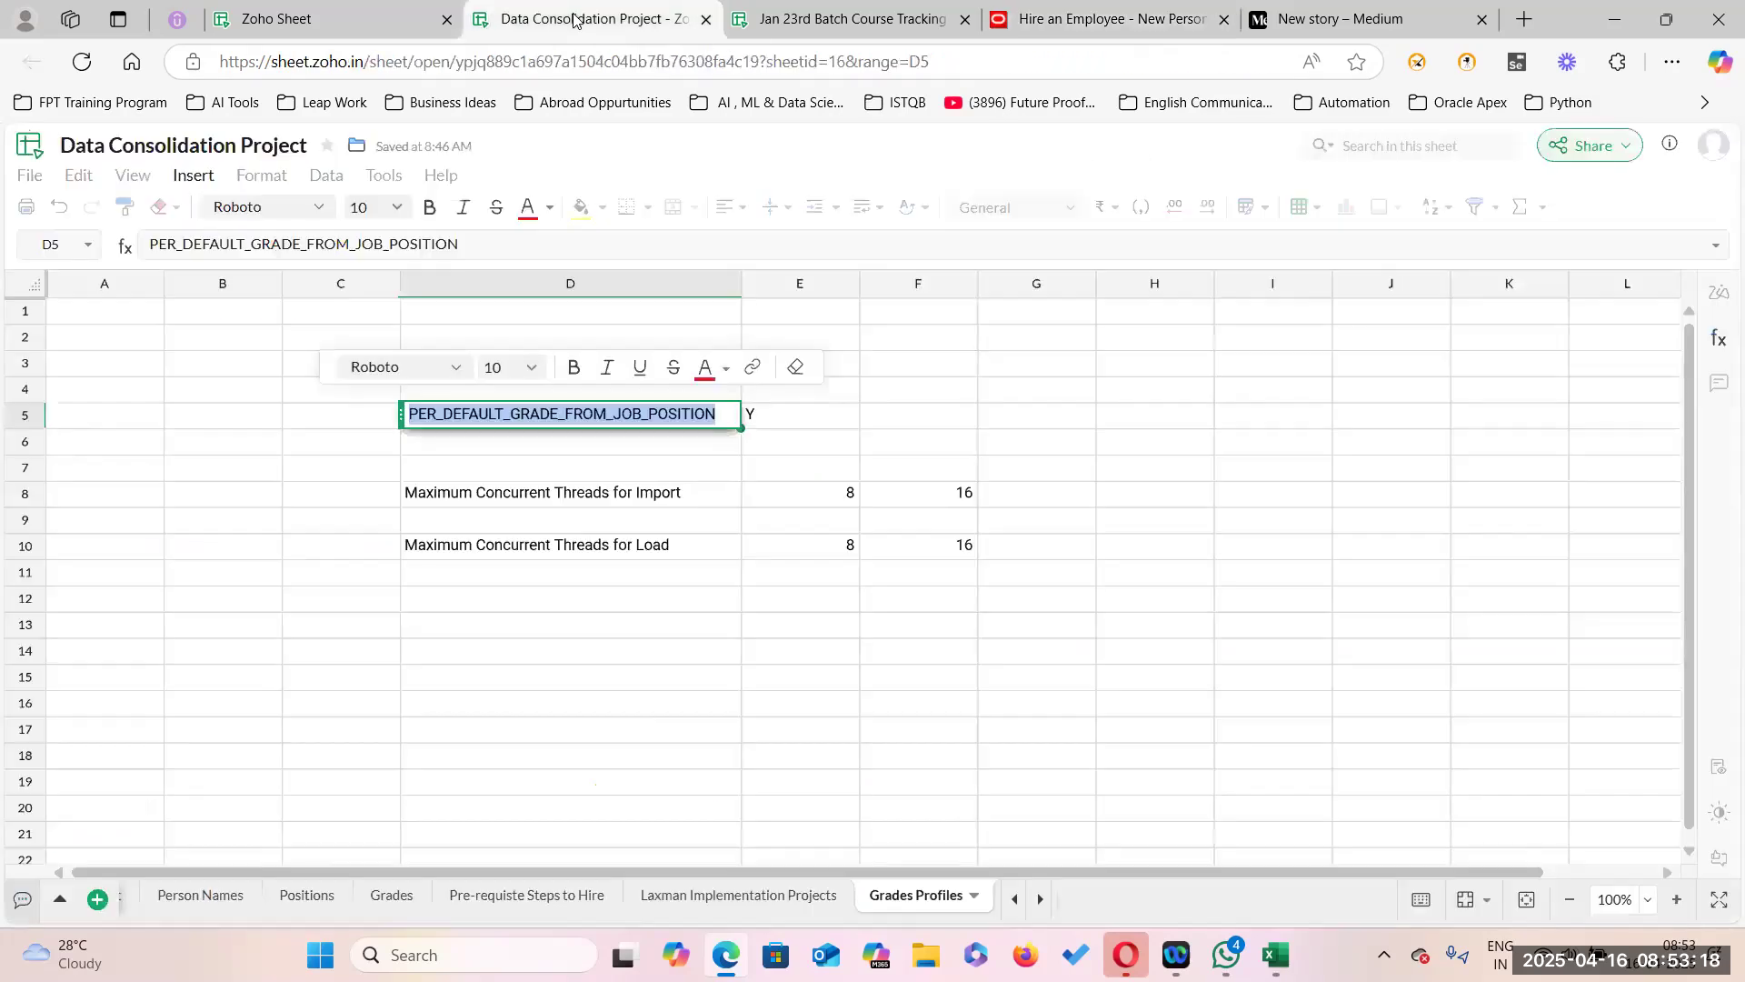
left_click(800, 425)
left_click(996, 420)
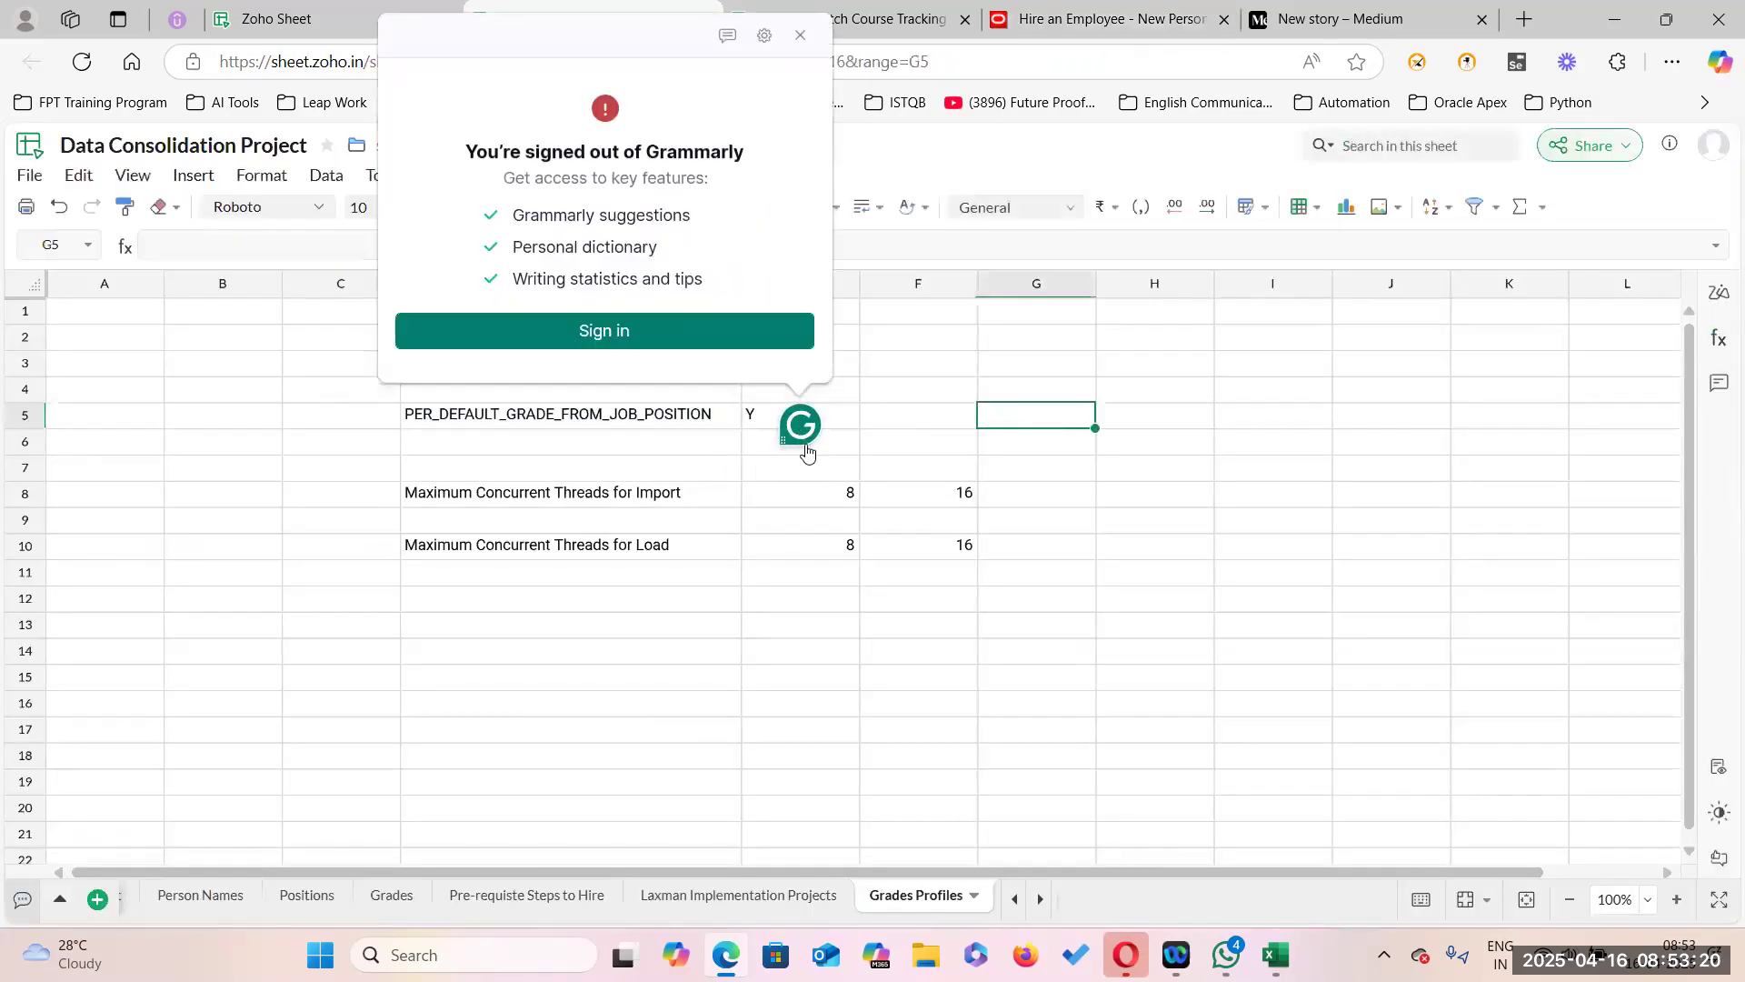
left_click(617, 542)
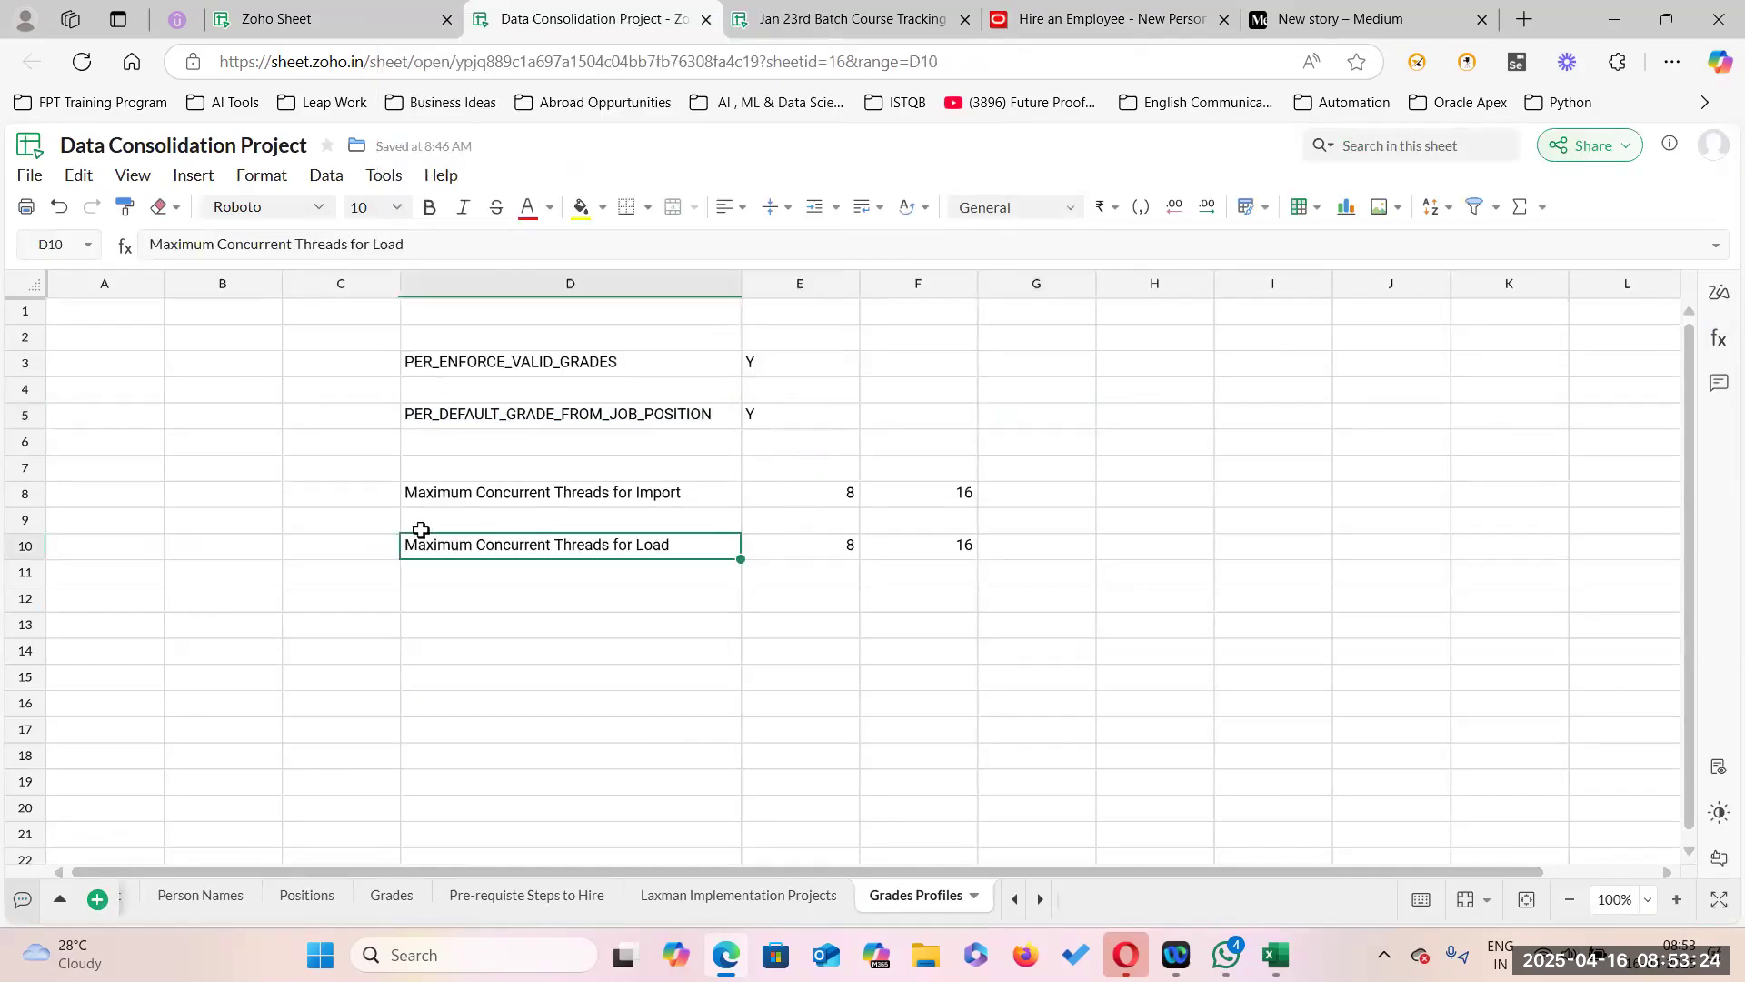
left_click(1076, 20)
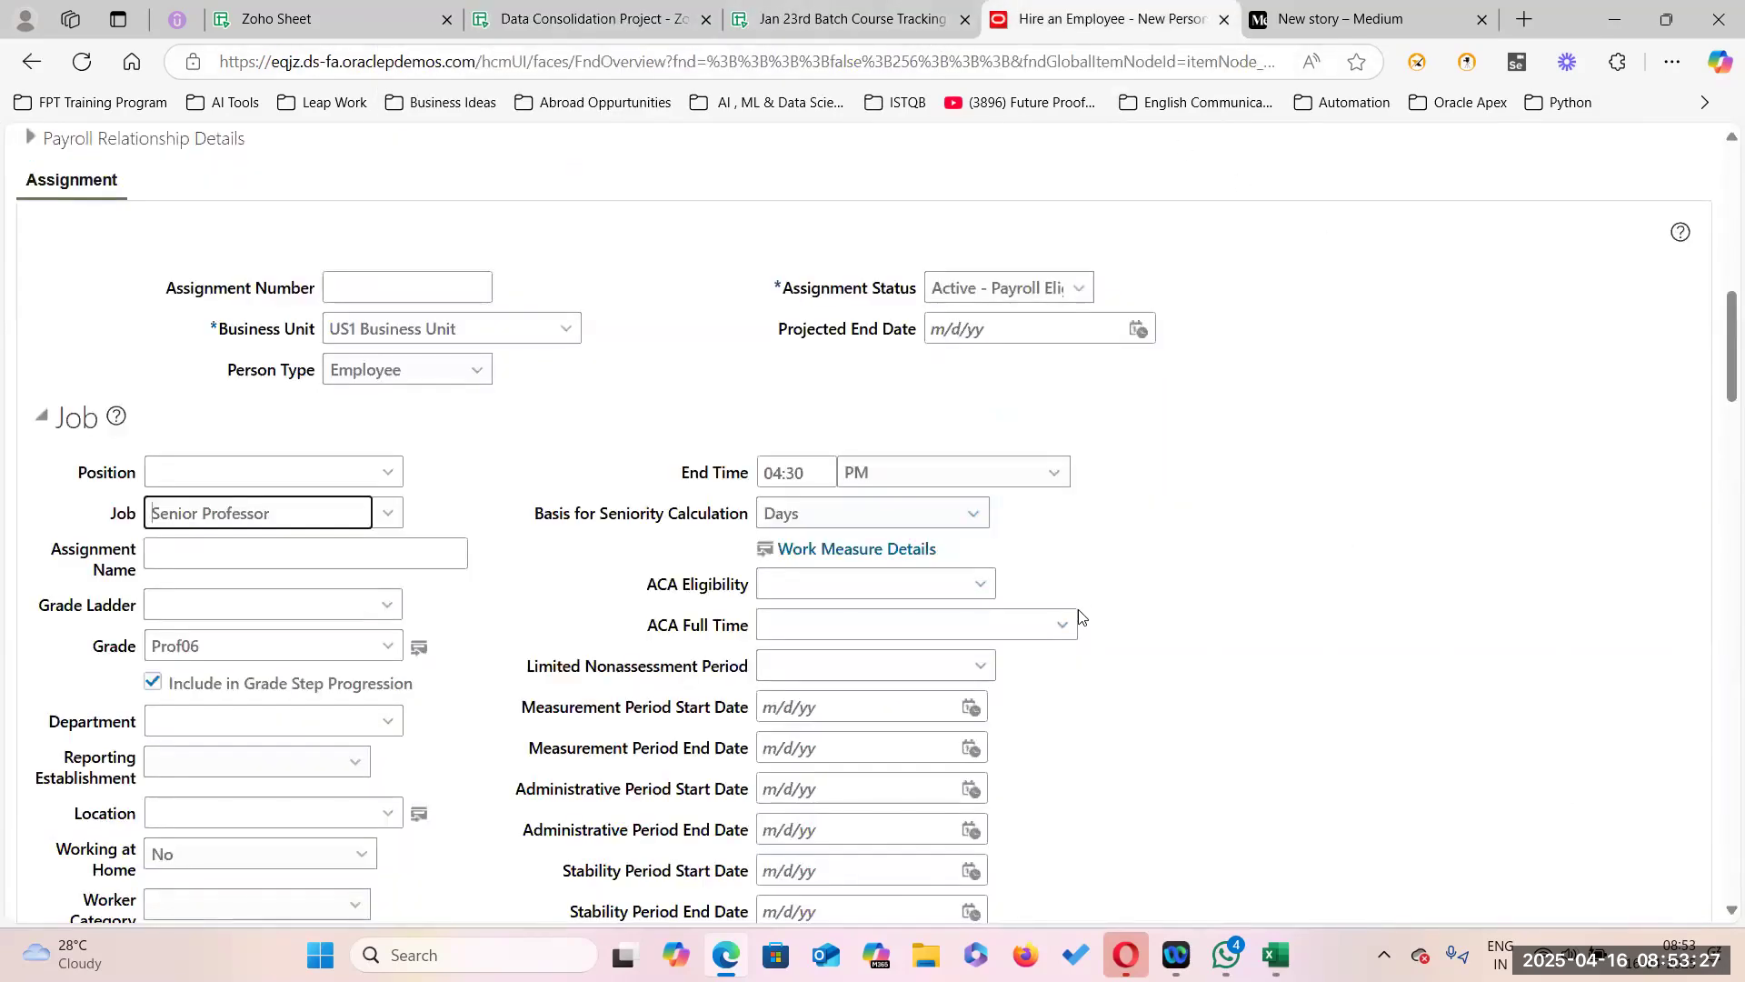
Copy the Oracle site address and load it in a new browser tab.
scroll(823, 573, "up", 10)
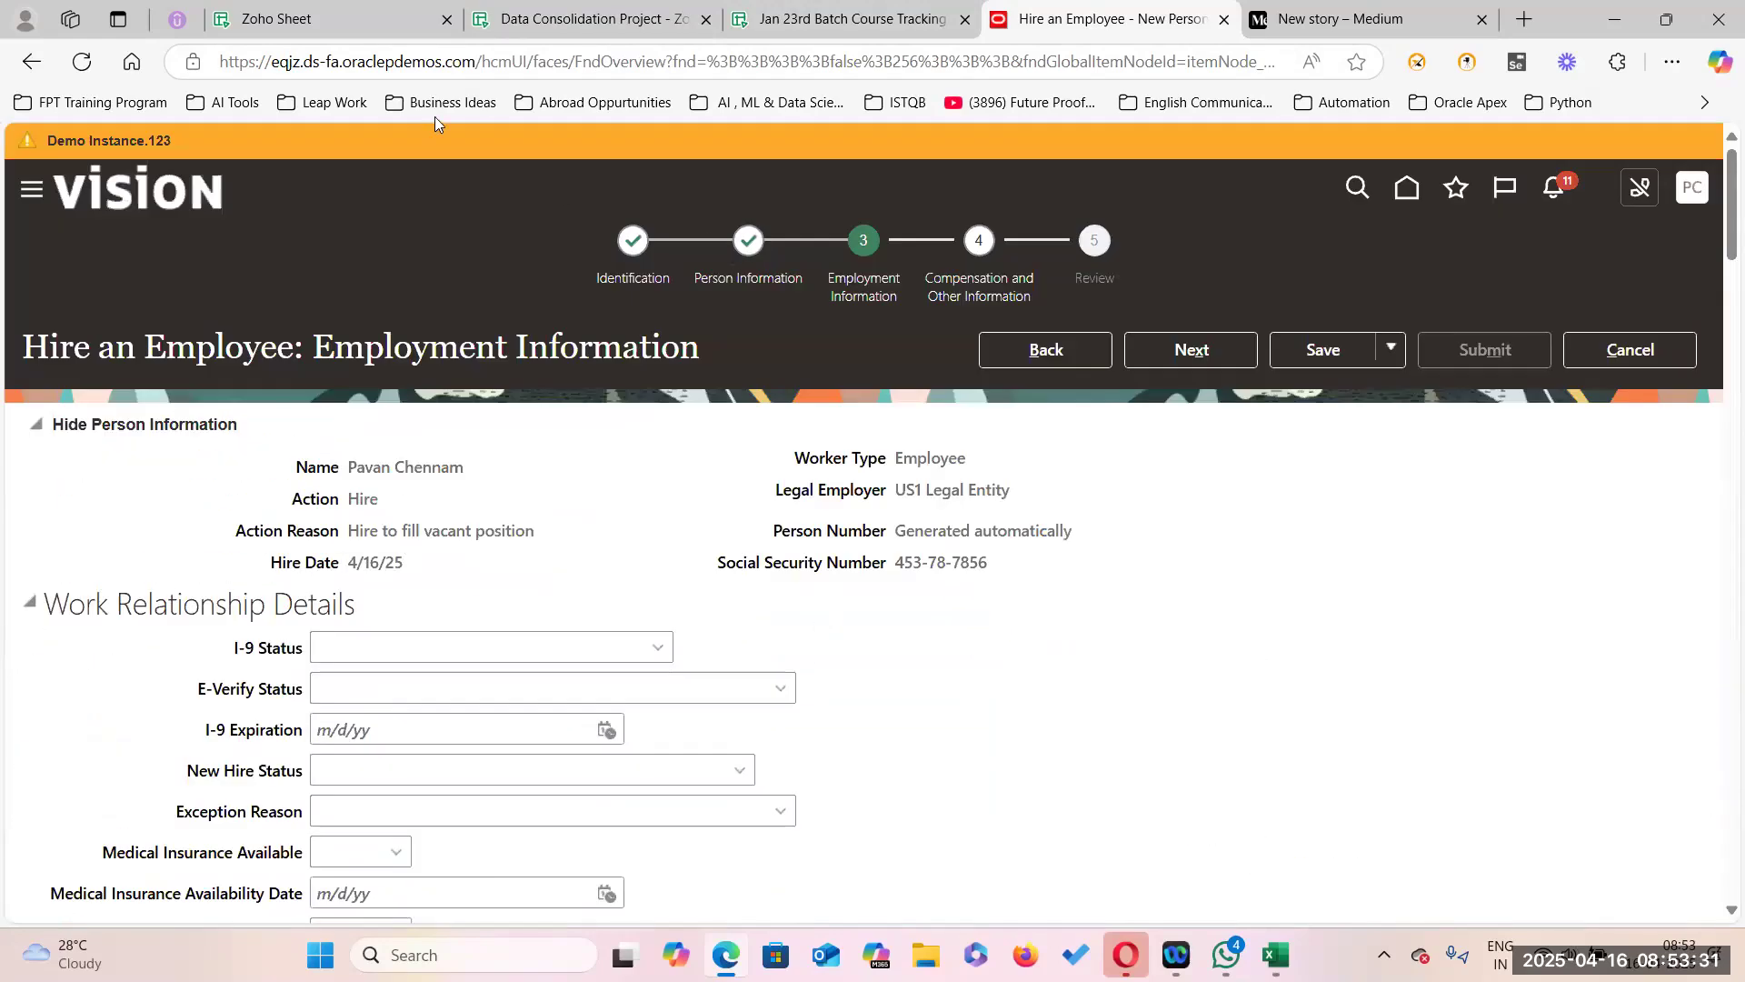
left_click_drag(474, 59, 218, 61)
key("ctrl+c")
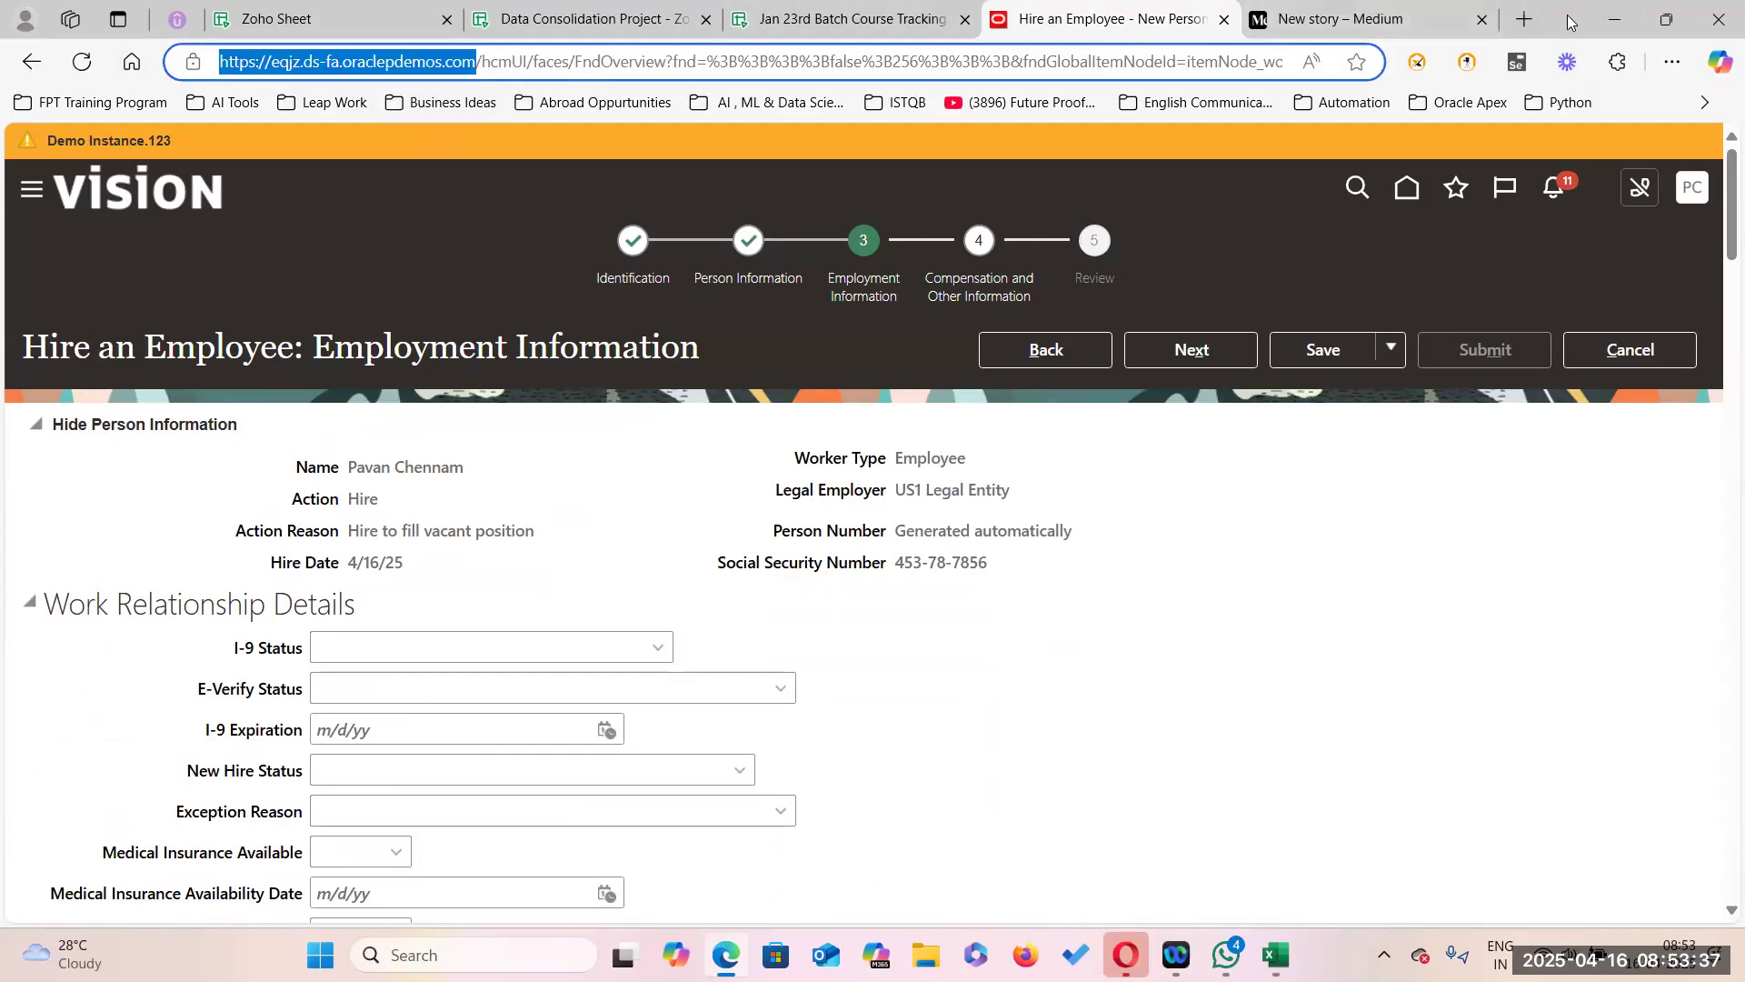
left_click(1525, 19)
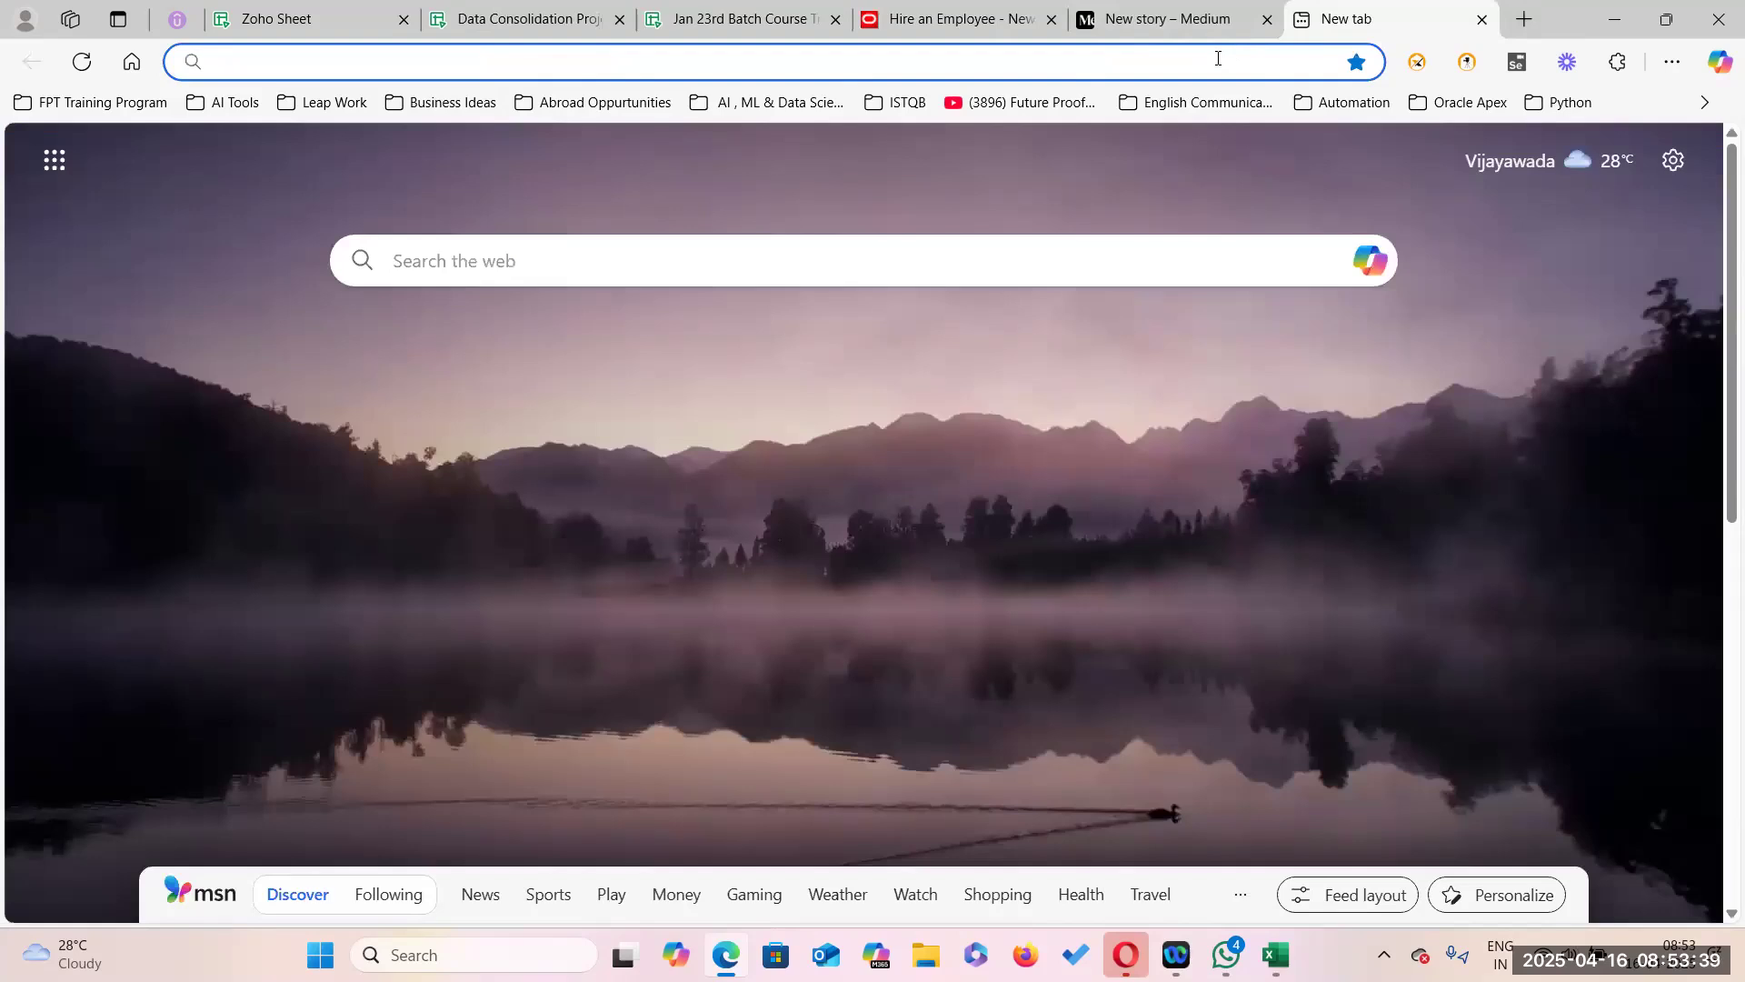
key("ctrl+v")
key("Return")
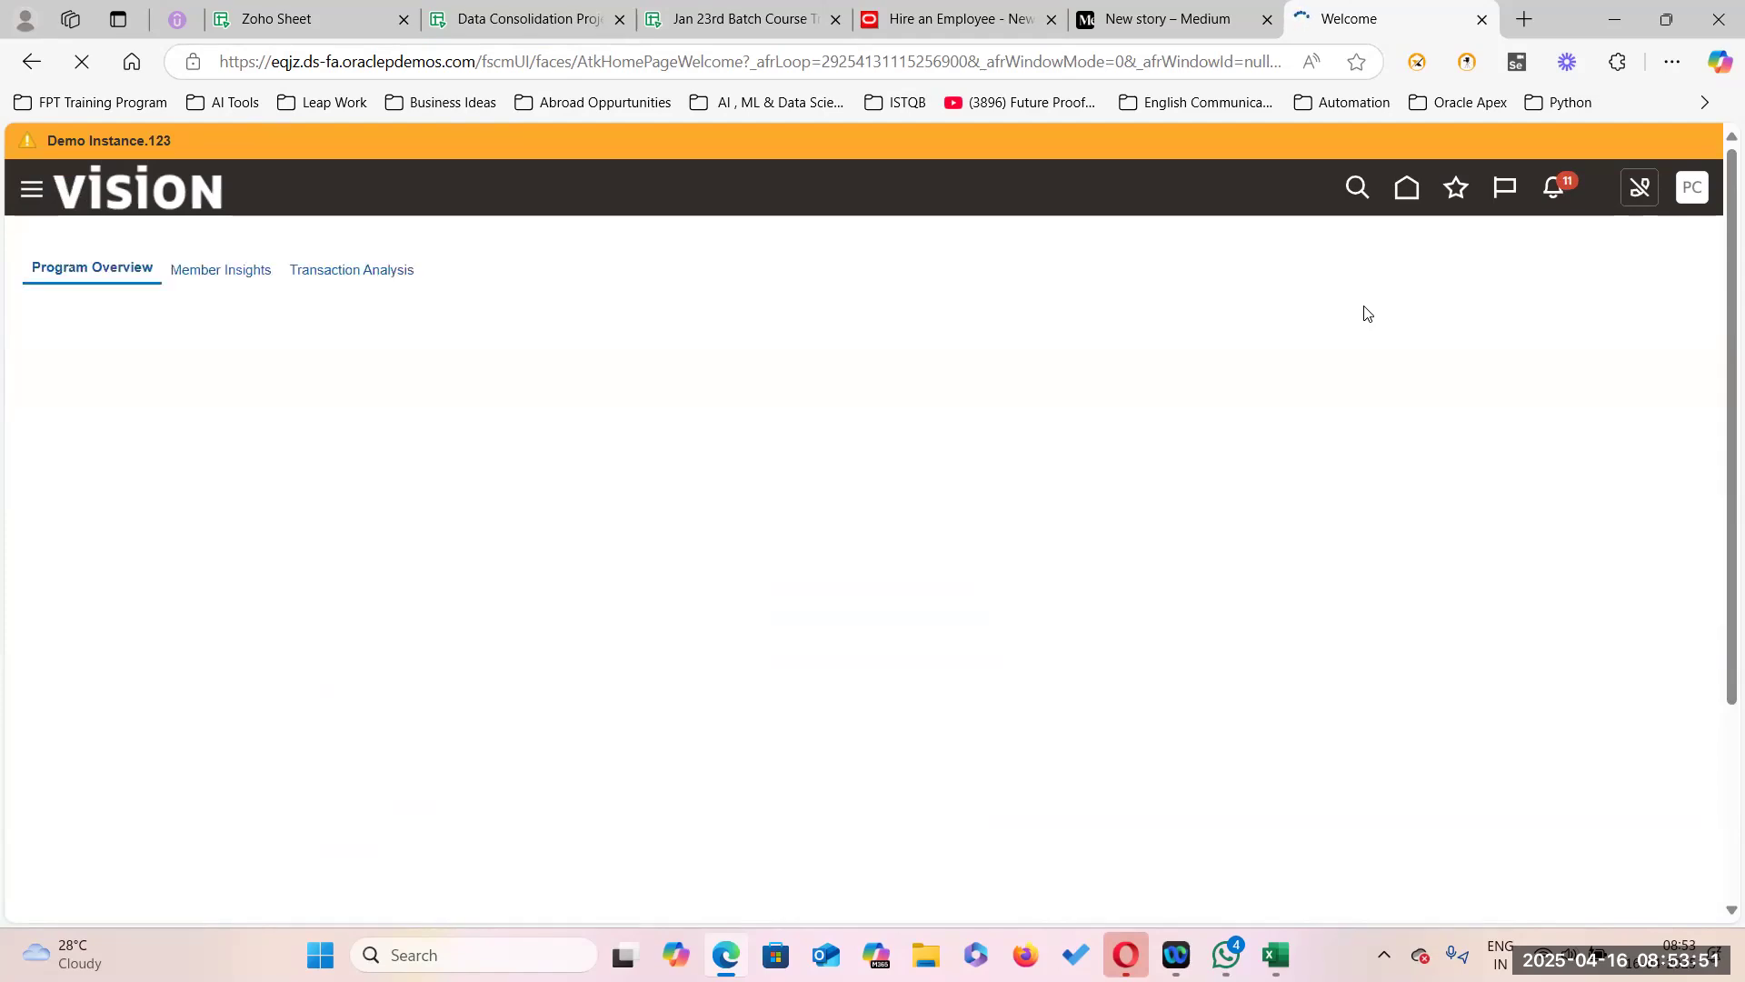
In Setup and Maintenance, search tasks for 'Manage Admin%Profile%' and open Manage Administrator Profile Values.
left_click(1695, 194)
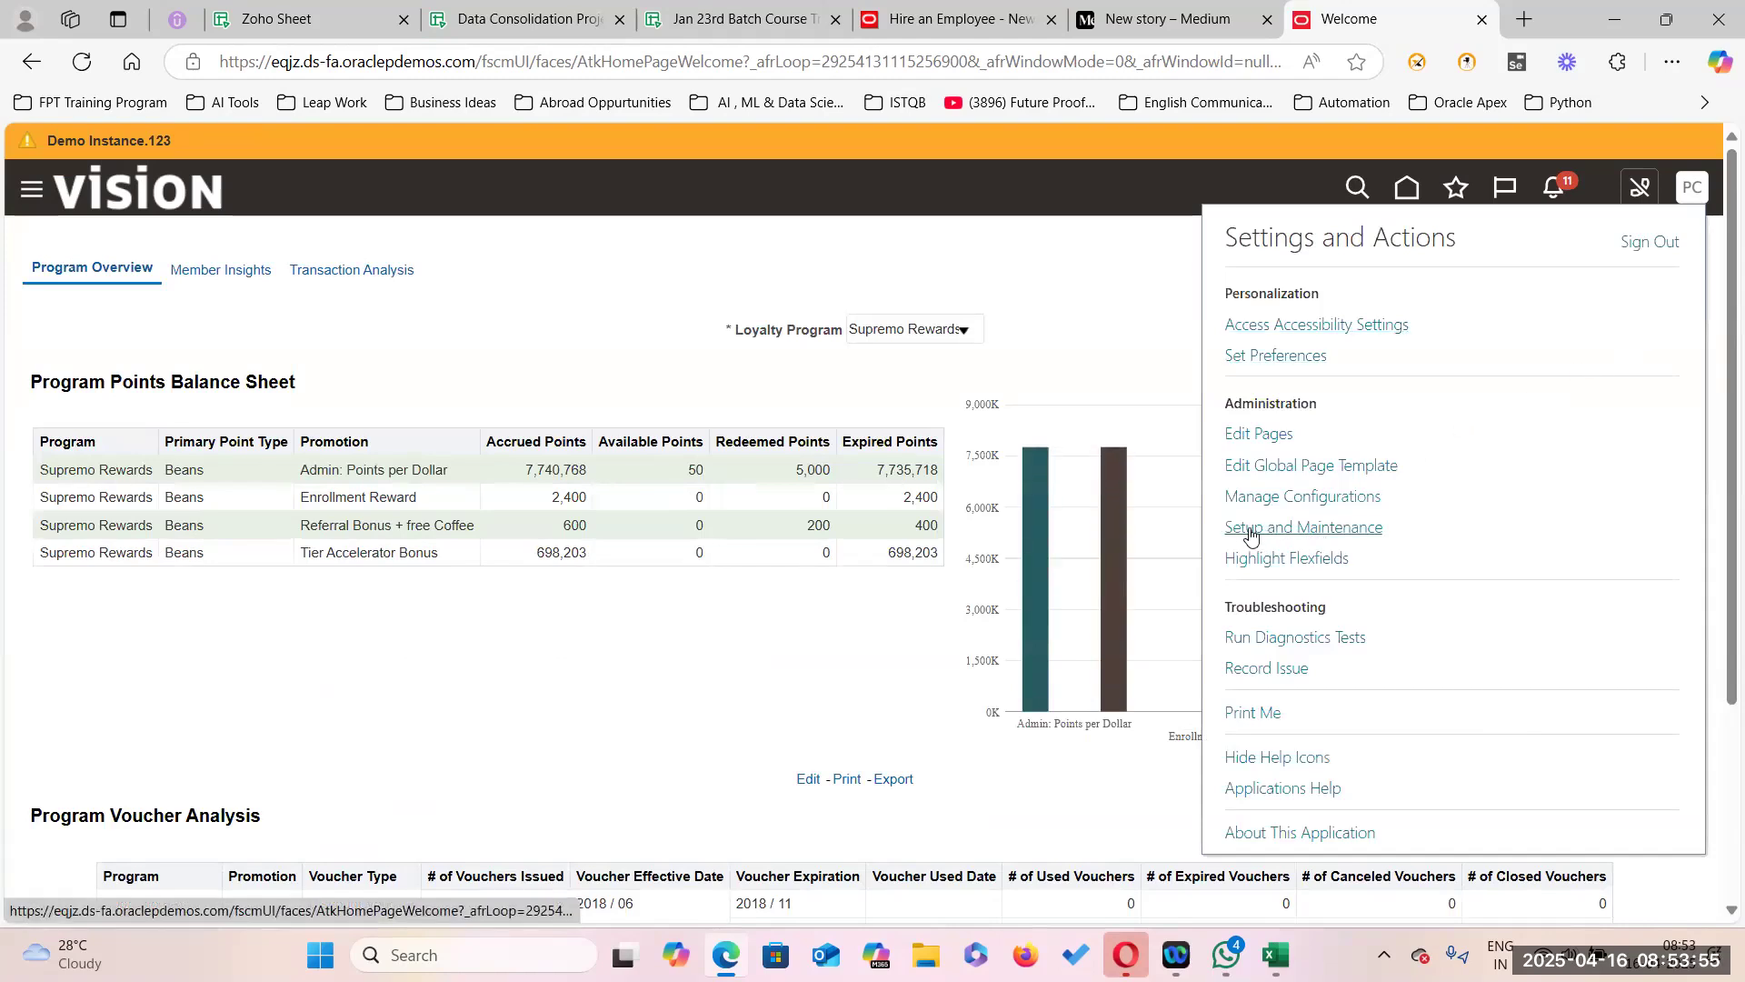
left_click(1298, 527)
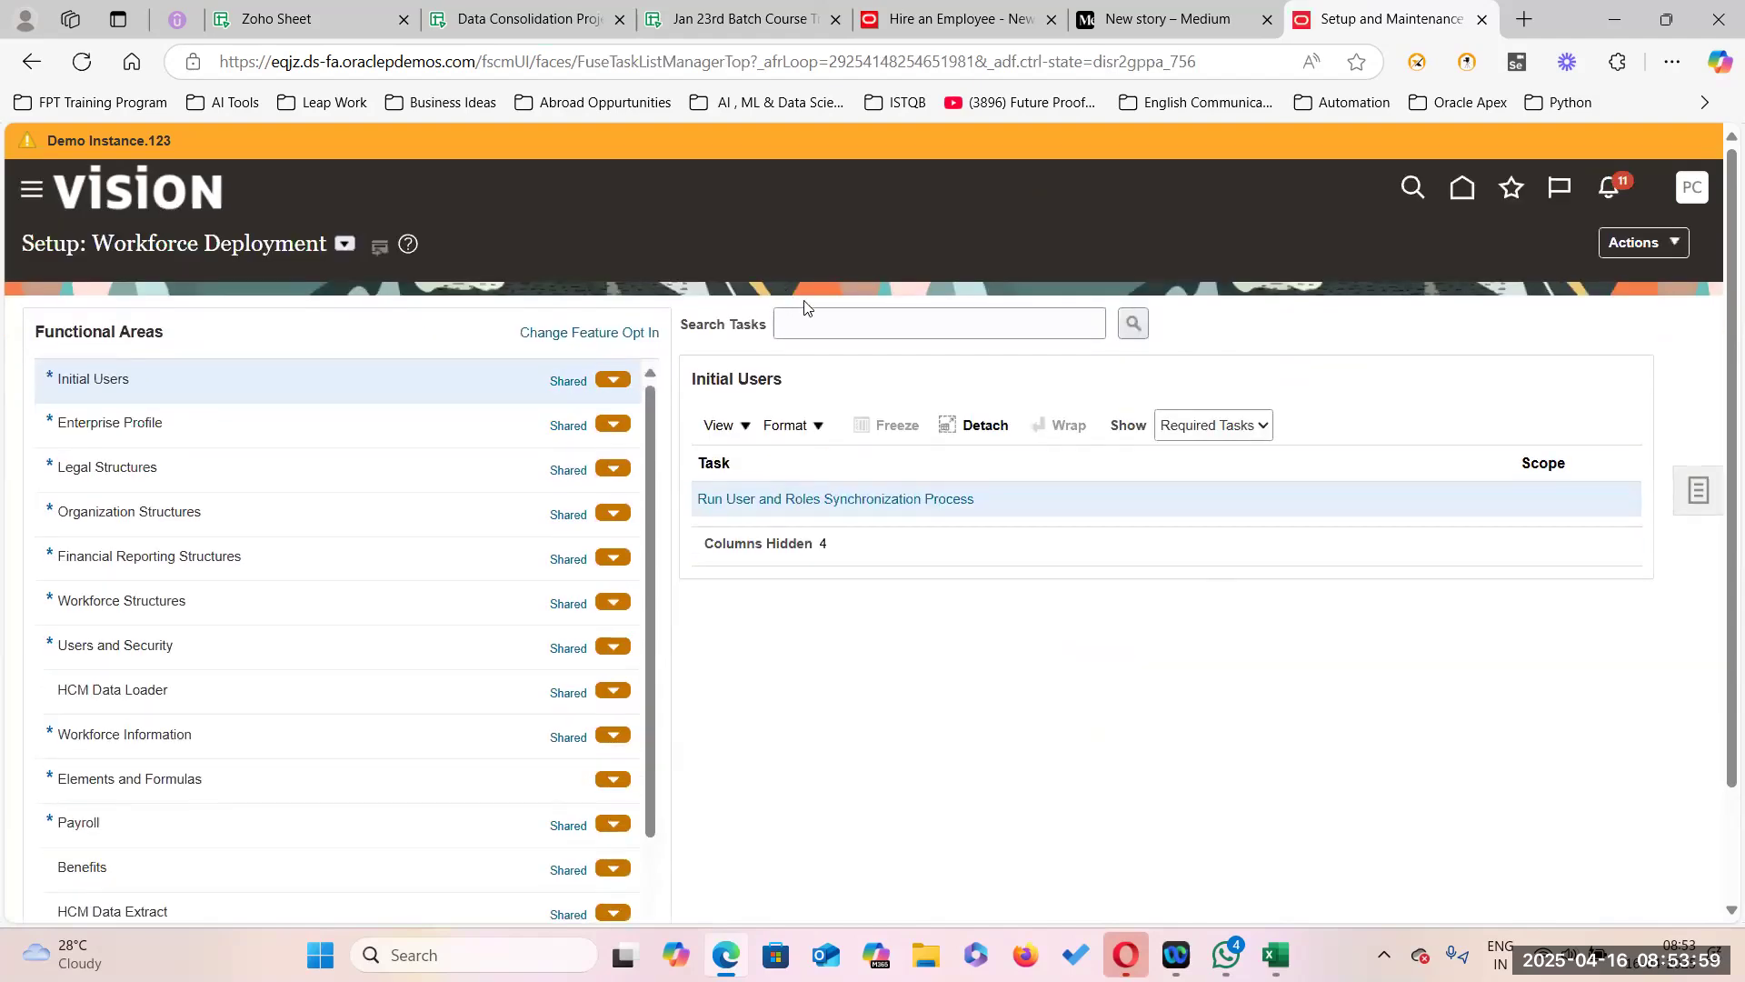
left_click(1695, 492)
left_click(1501, 500)
left_click(647, 322)
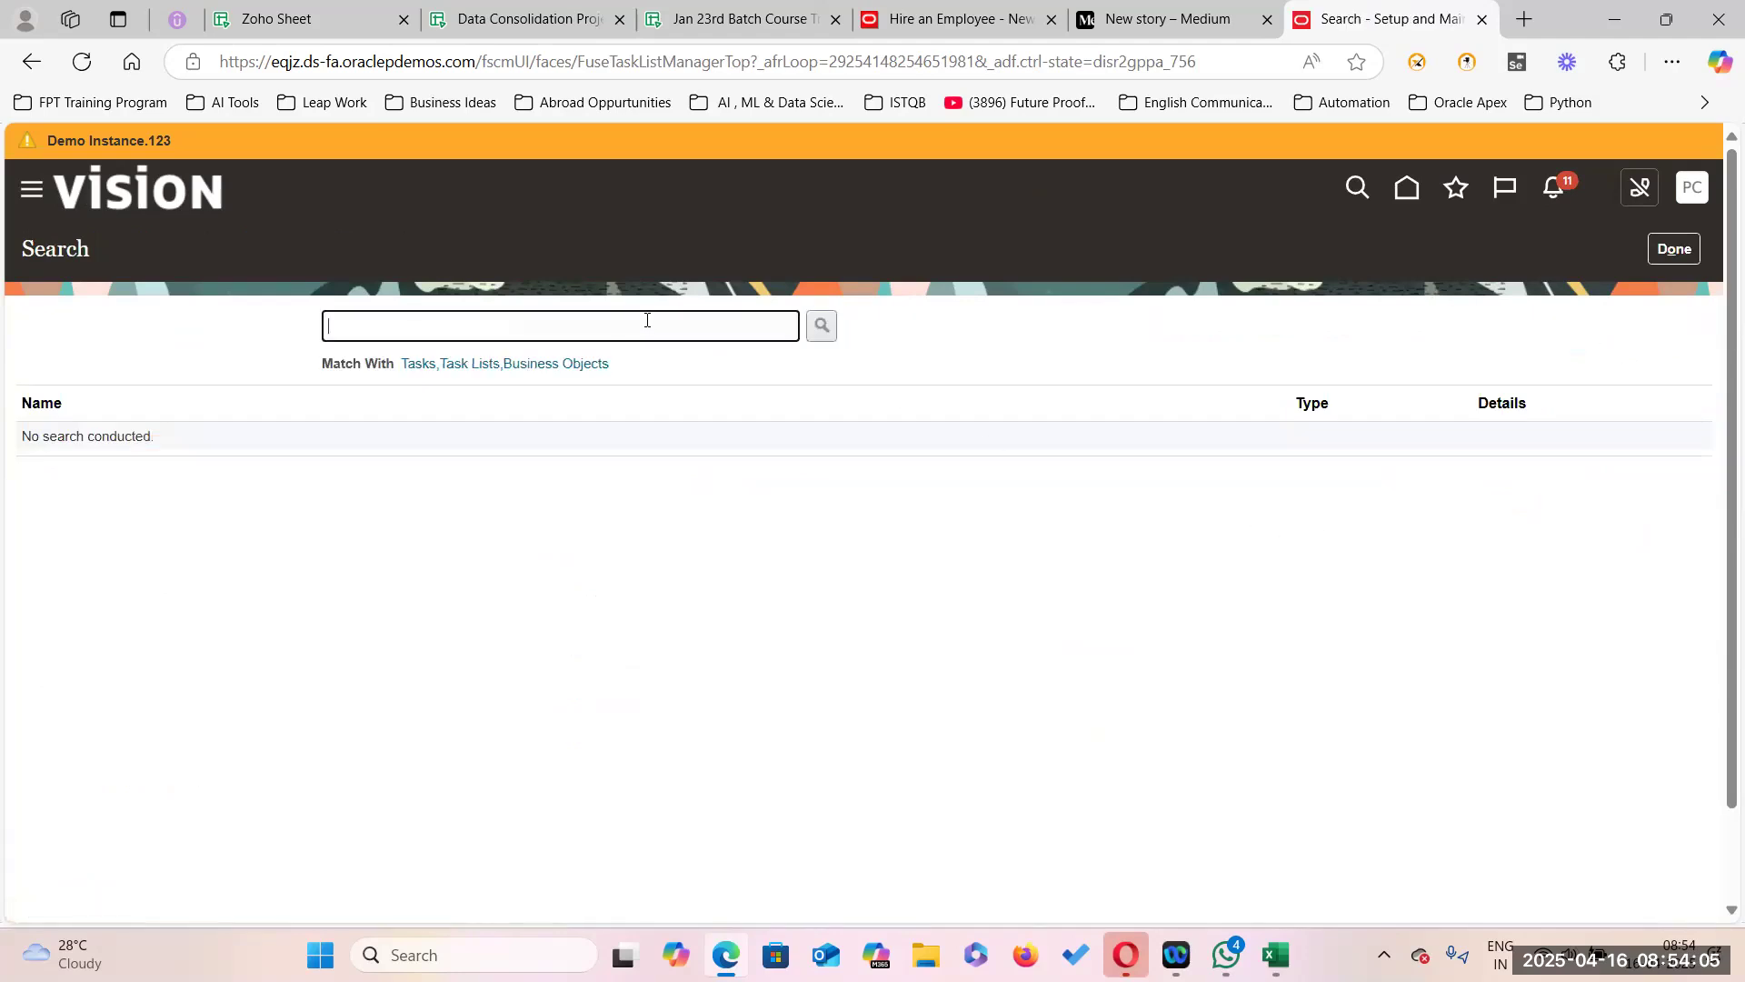
type("Manage Admin%Profile%")
key("Return")
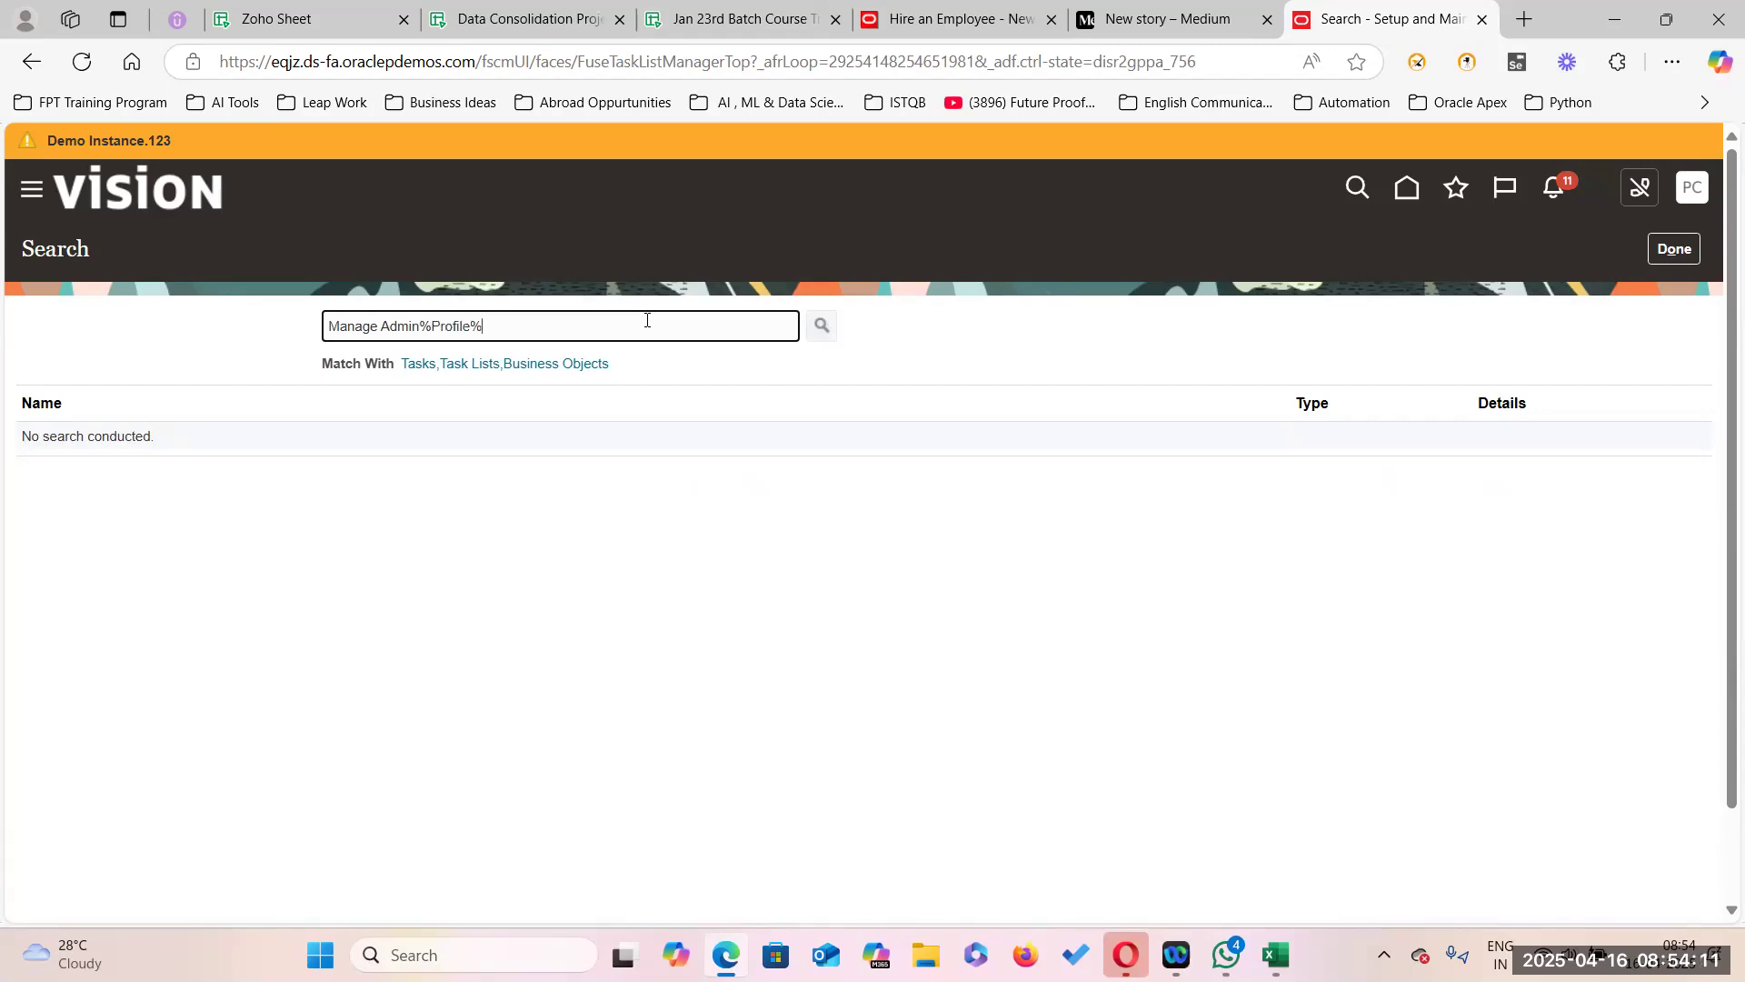
left_click(132, 438)
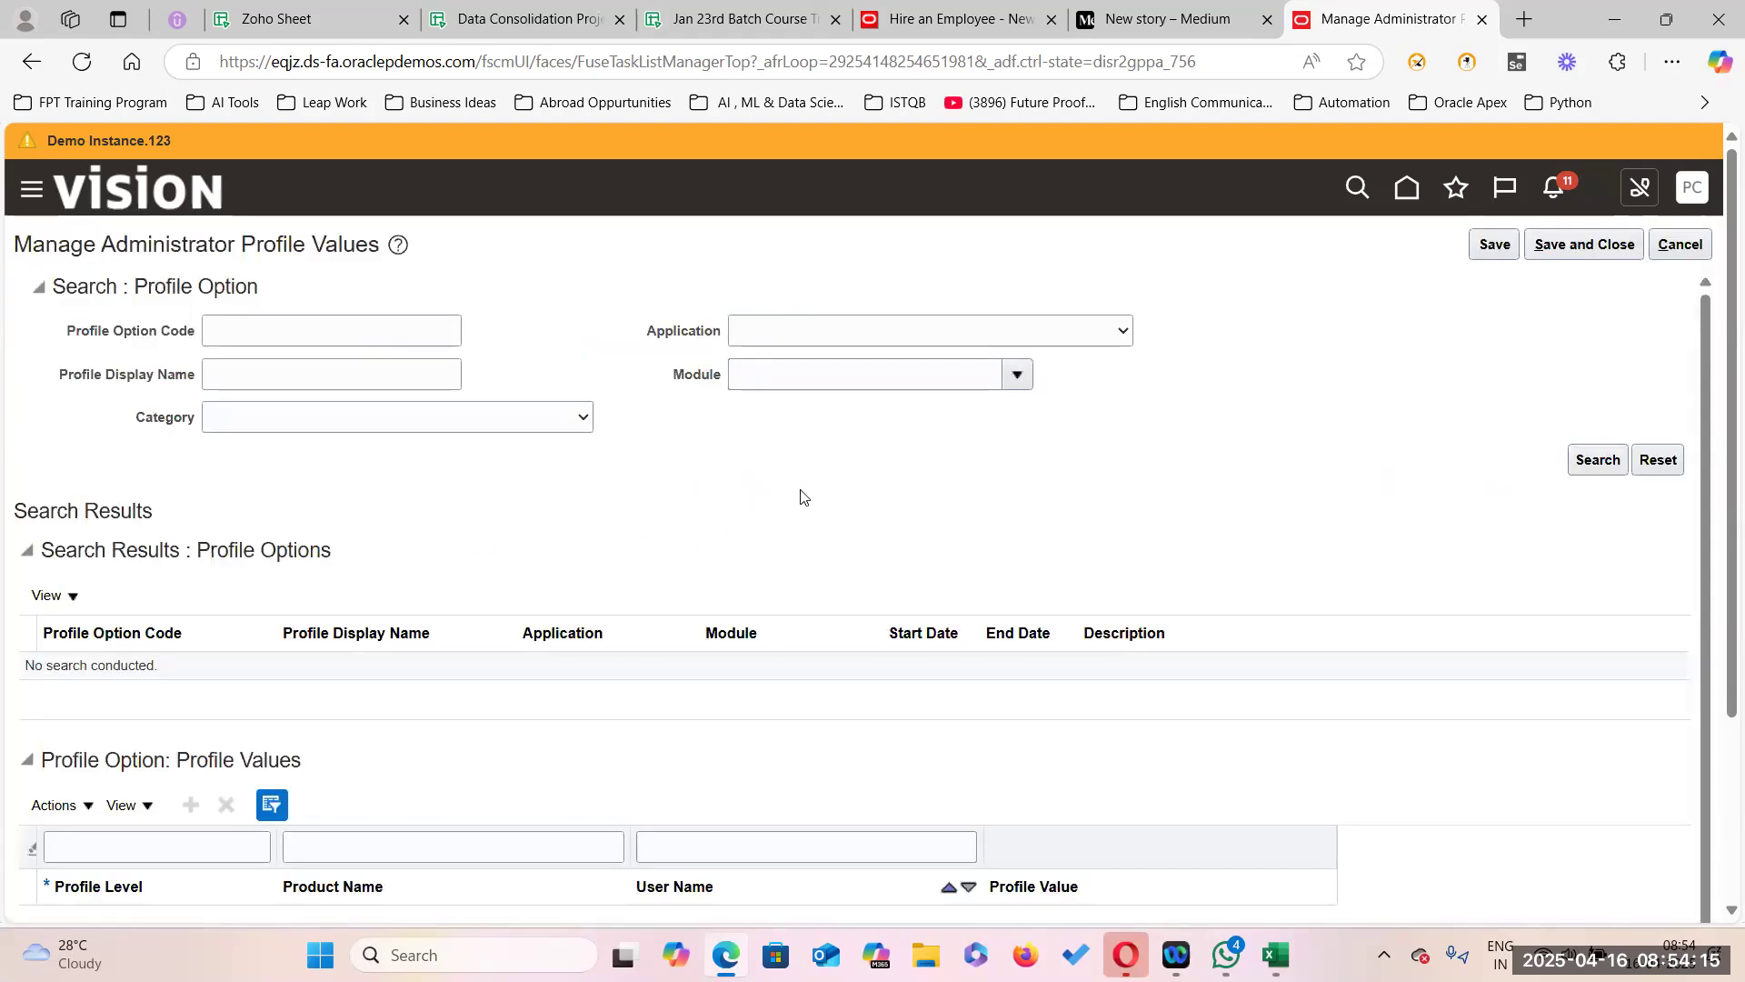
Copy PER_DEFAULT_GRADE_FROM_JOB_POSITION from cell D5 and search for that profile option.
left_click(238, 329)
left_click(532, 19)
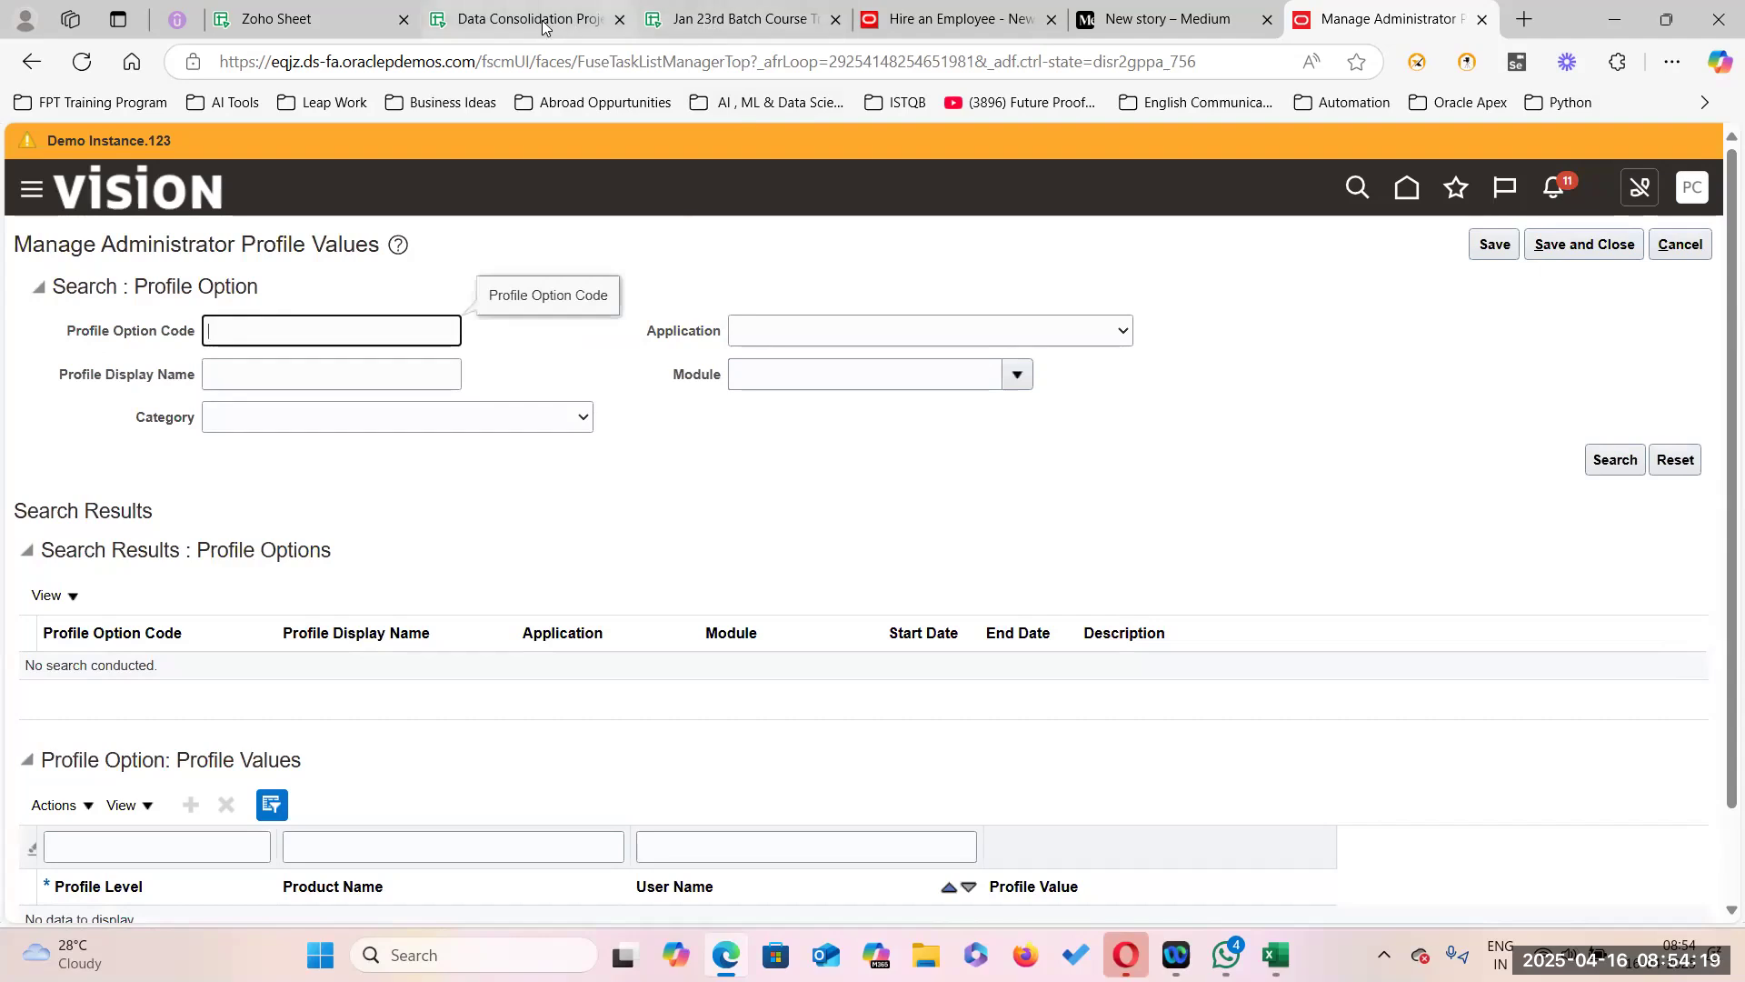
double_click(719, 411)
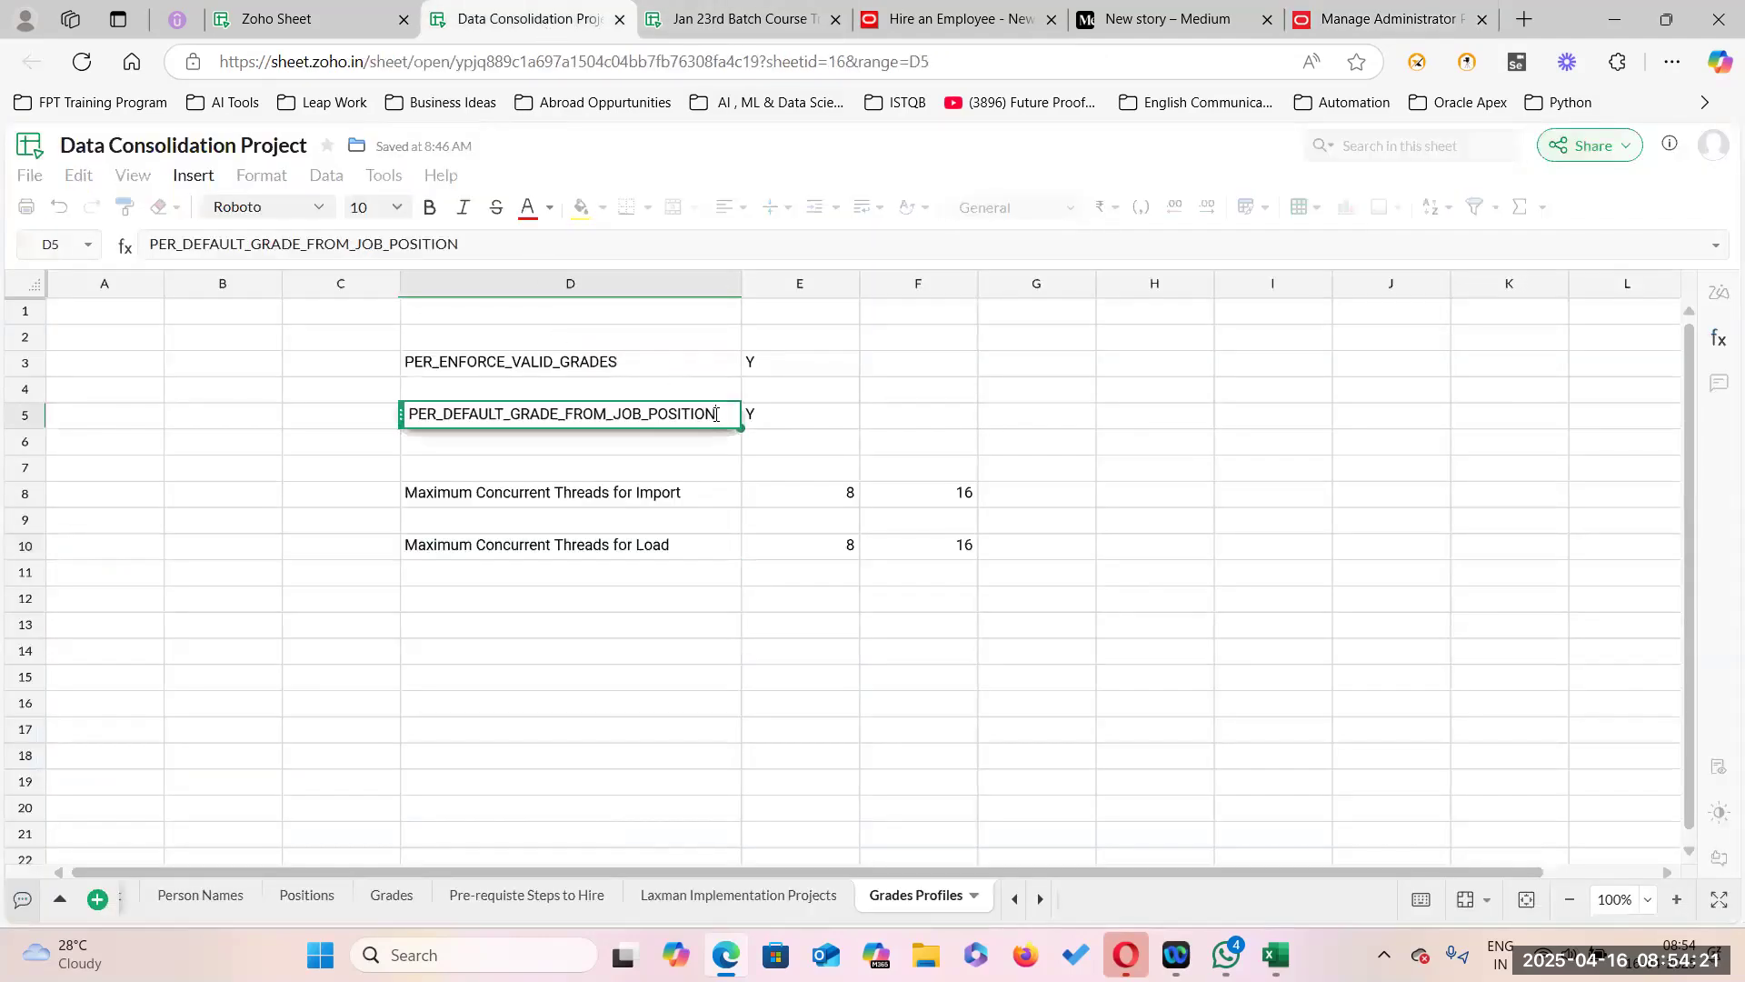
left_click_drag(719, 412, 427, 412)
key("ctrl+c")
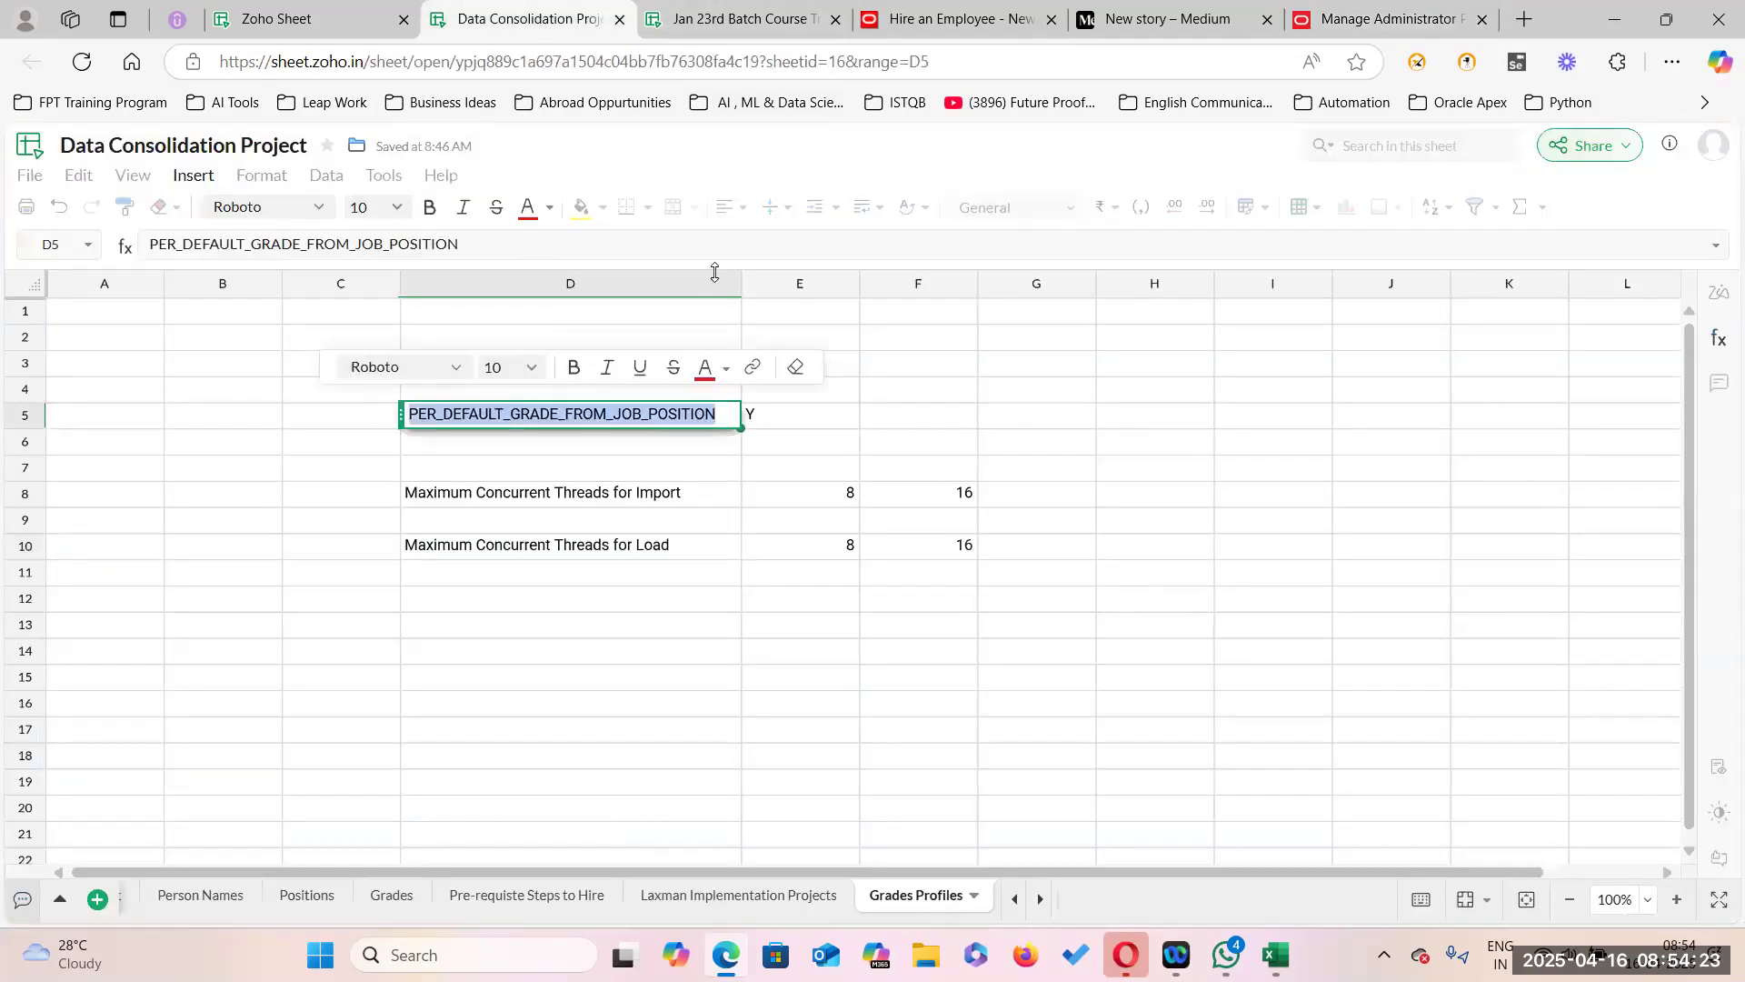
left_click(1374, 19)
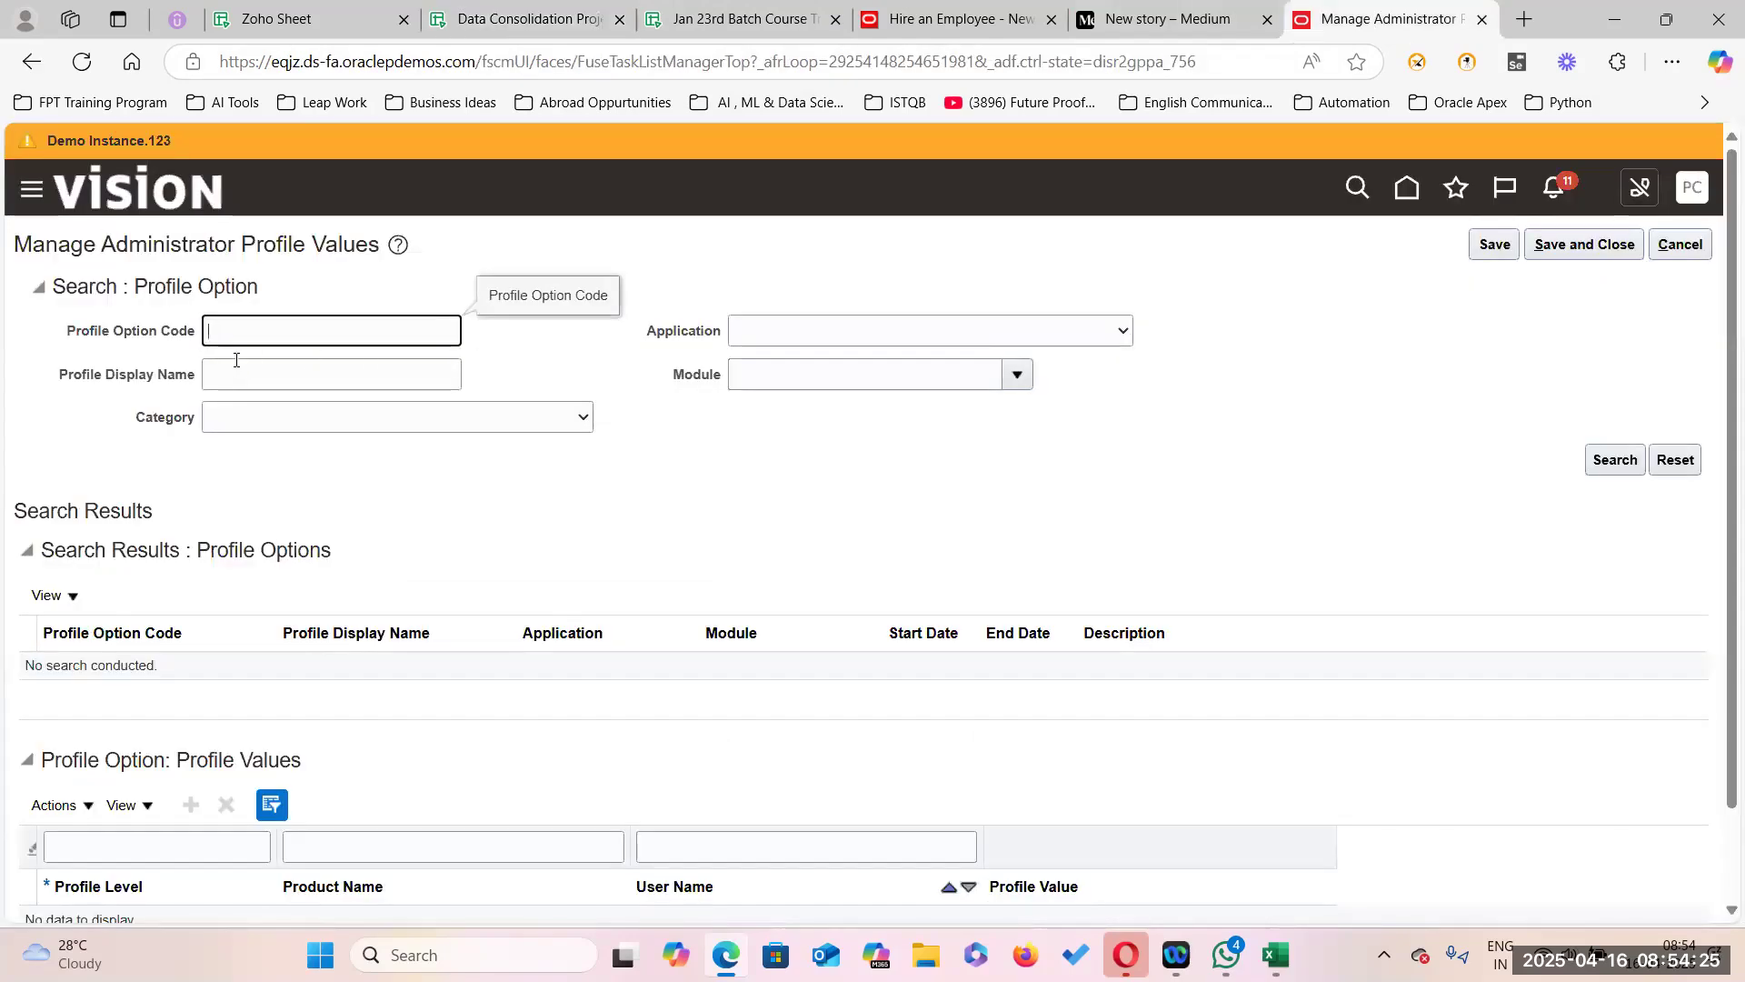
key("ctrl+v")
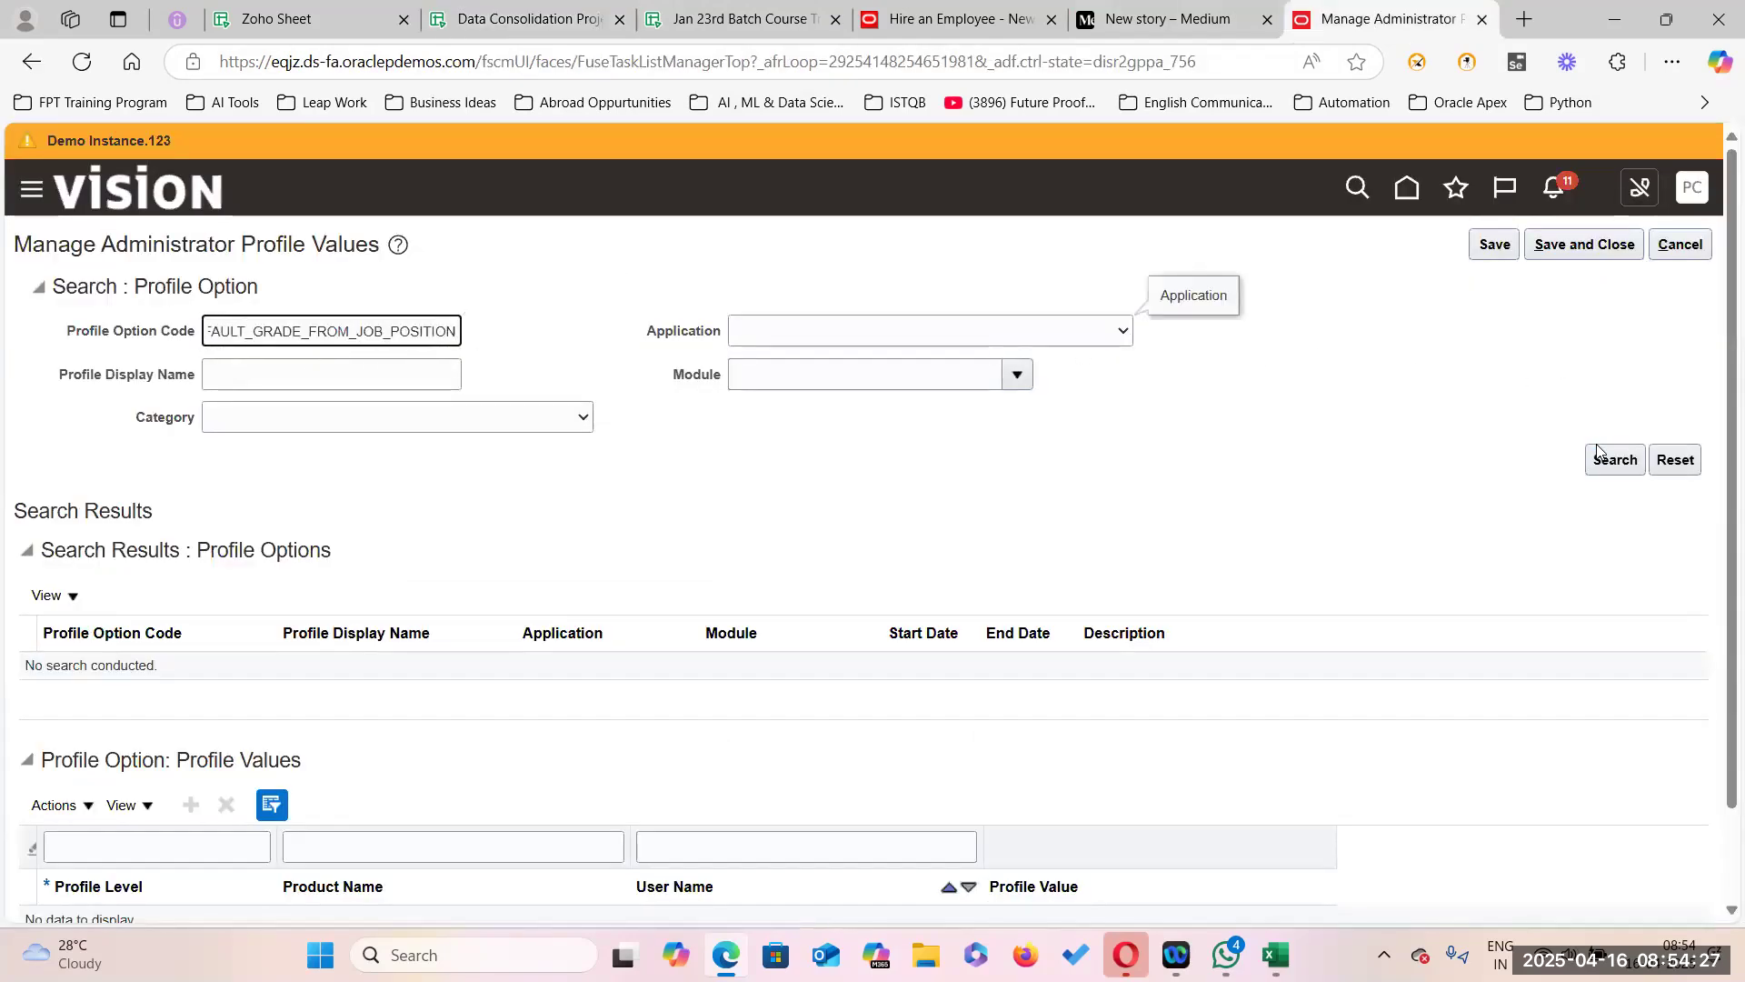
left_click(1607, 467)
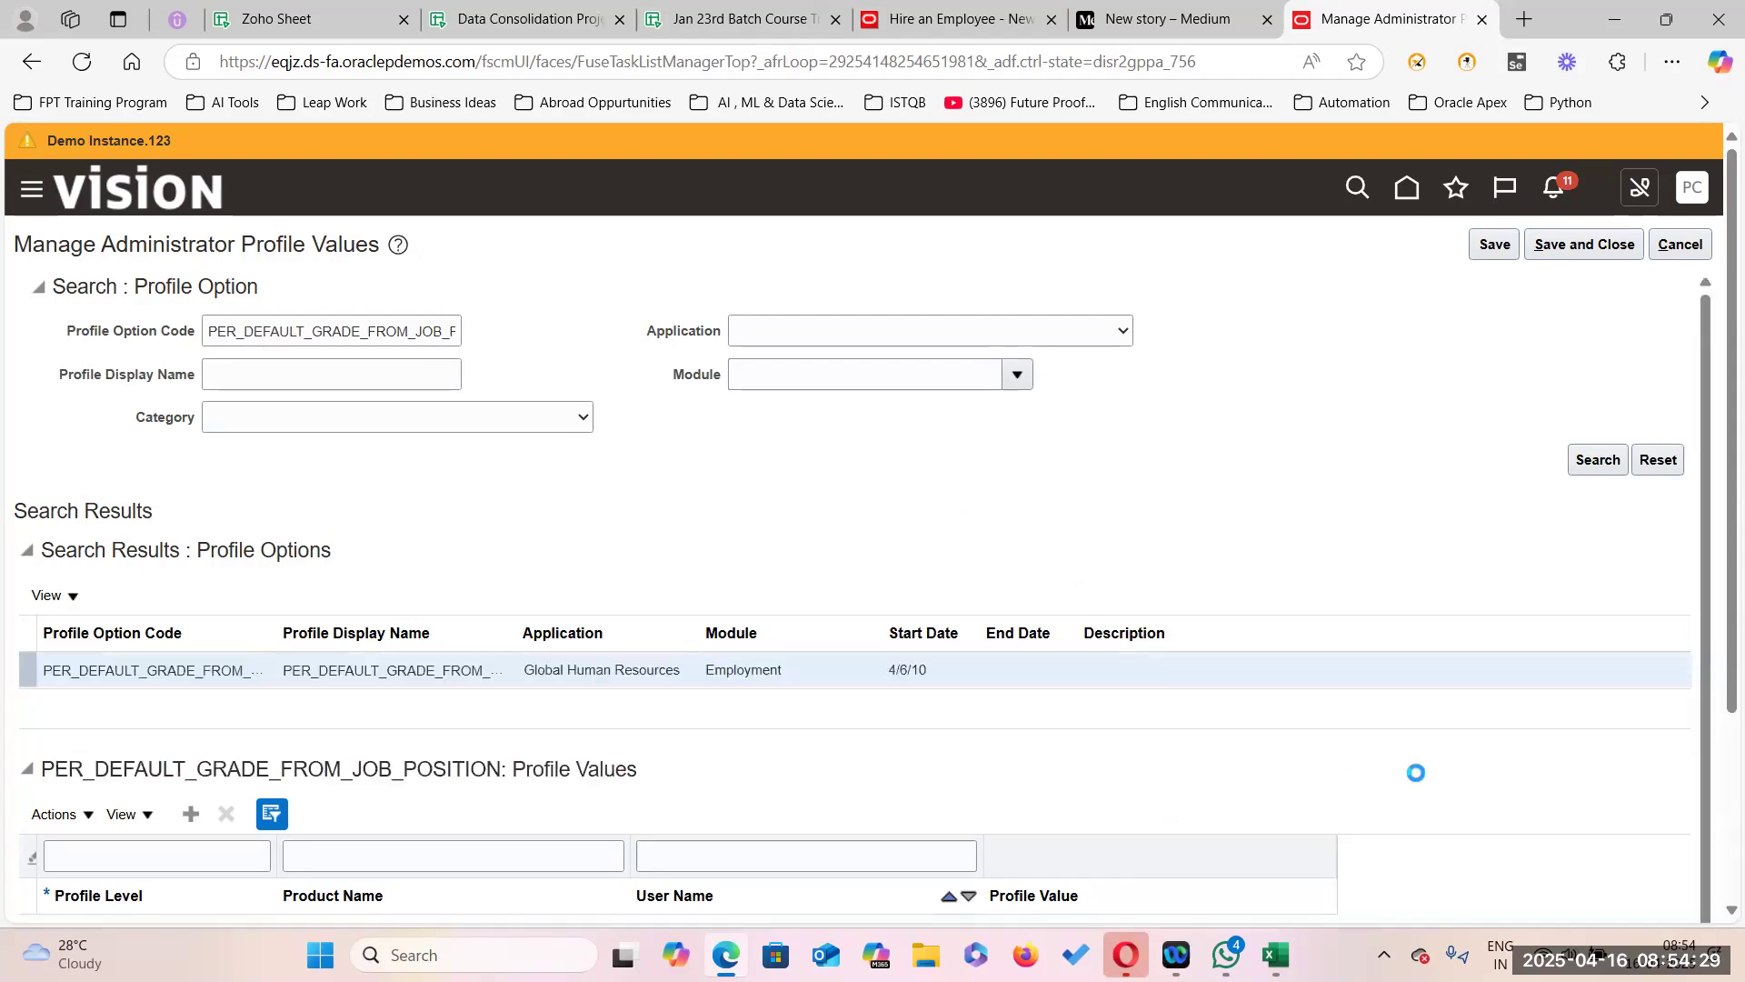
Change its Site profile value from Y to N and save.
scroll(1674, 802, "down", 3)
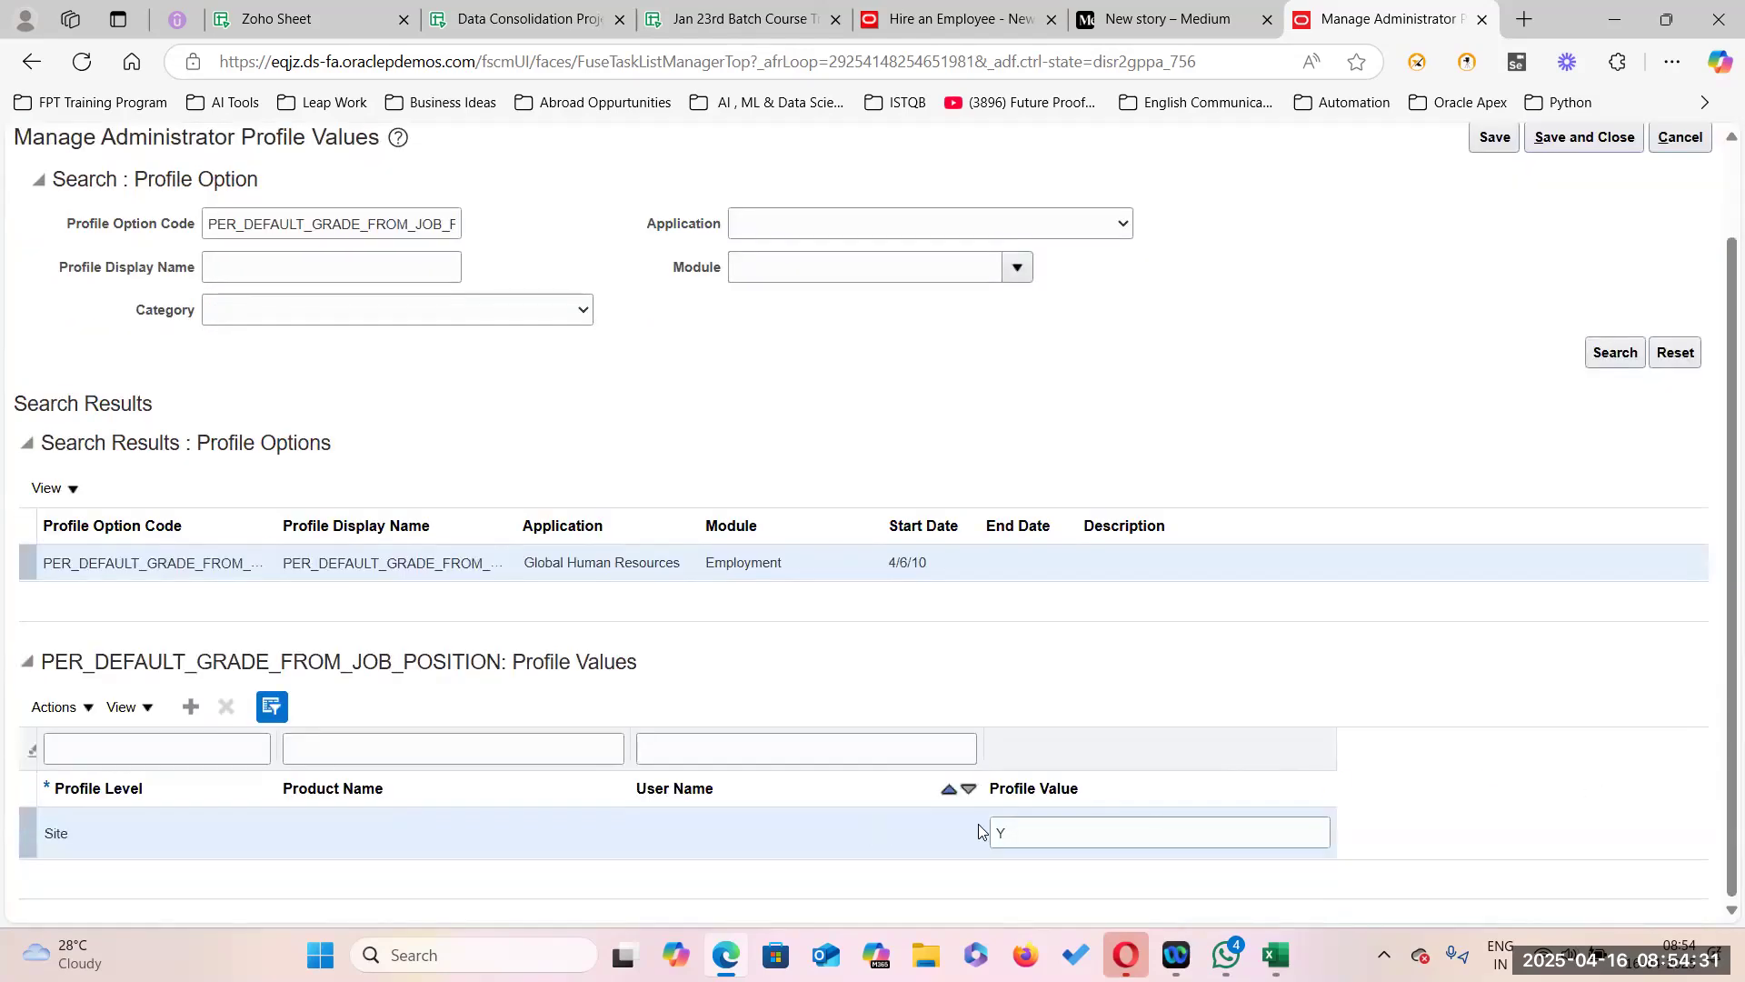
left_click_drag(1037, 831, 920, 826)
key("BackSpace")
type("N")
scroll(1413, 310, "up", 2)
left_click(1495, 243)
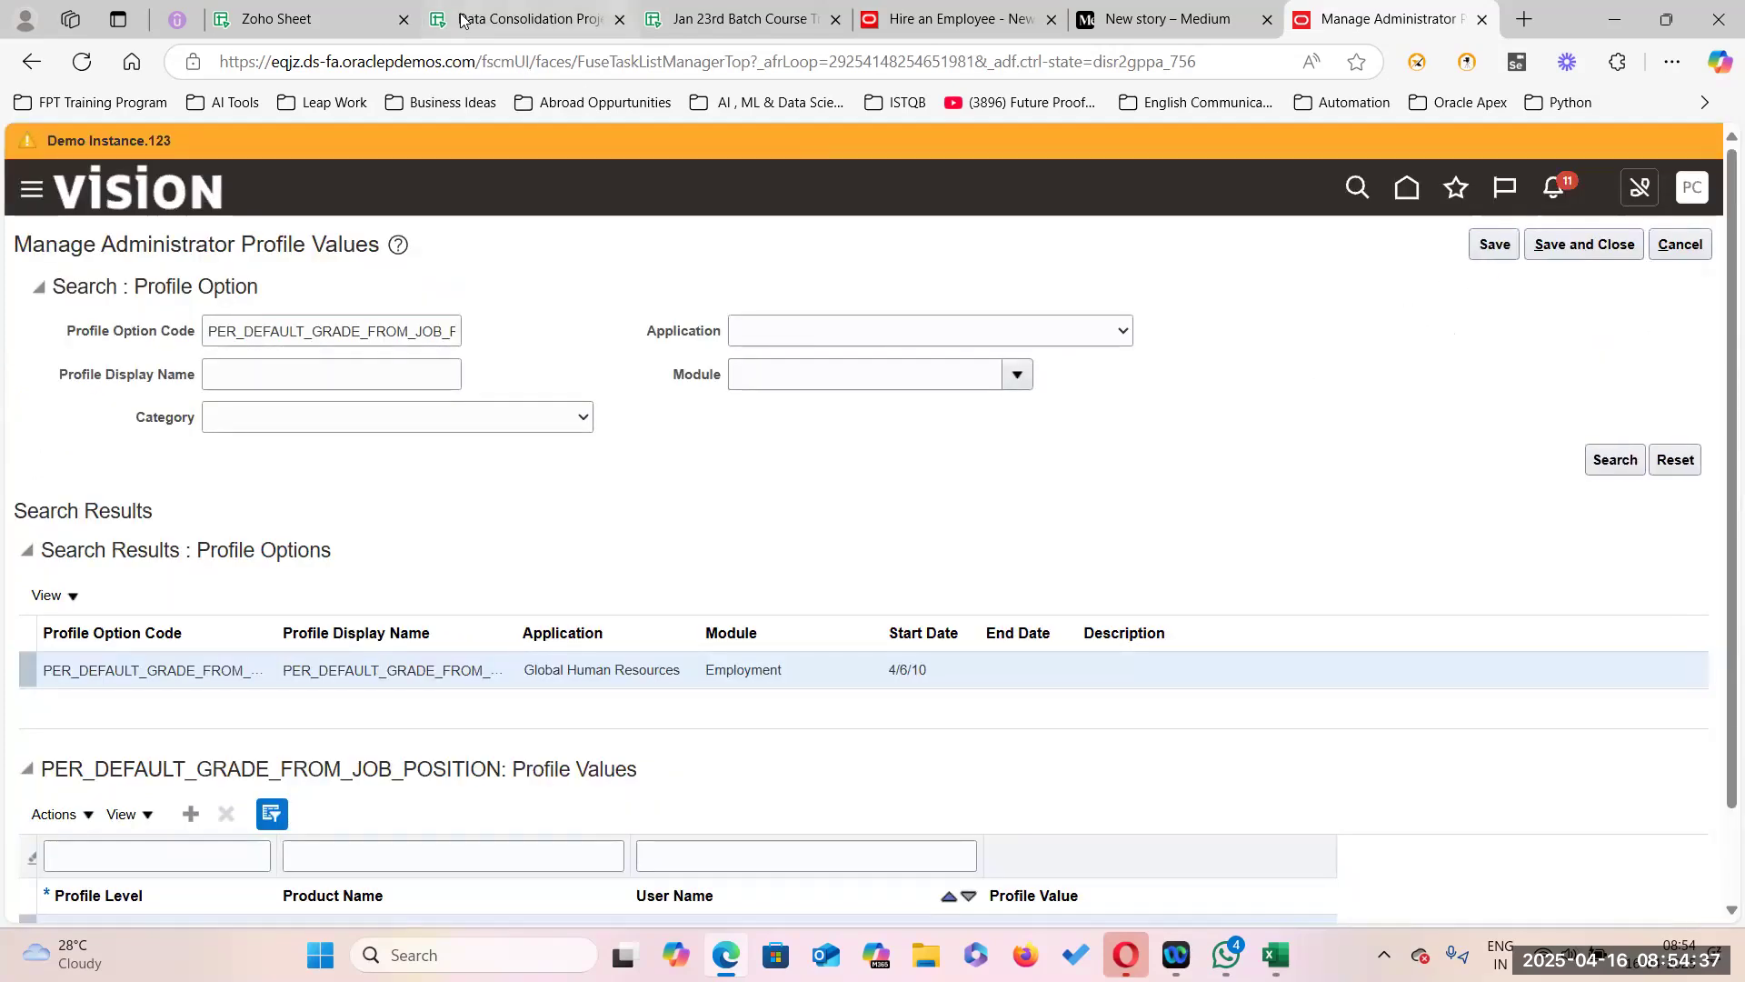
Copy PER_ENFORCE_VALID_GRADES from cell D3 and search for that profile option.
left_click(523, 19)
left_click(689, 466)
left_click(670, 360)
left_click(670, 360)
double_click(573, 358)
key("ctrl+c")
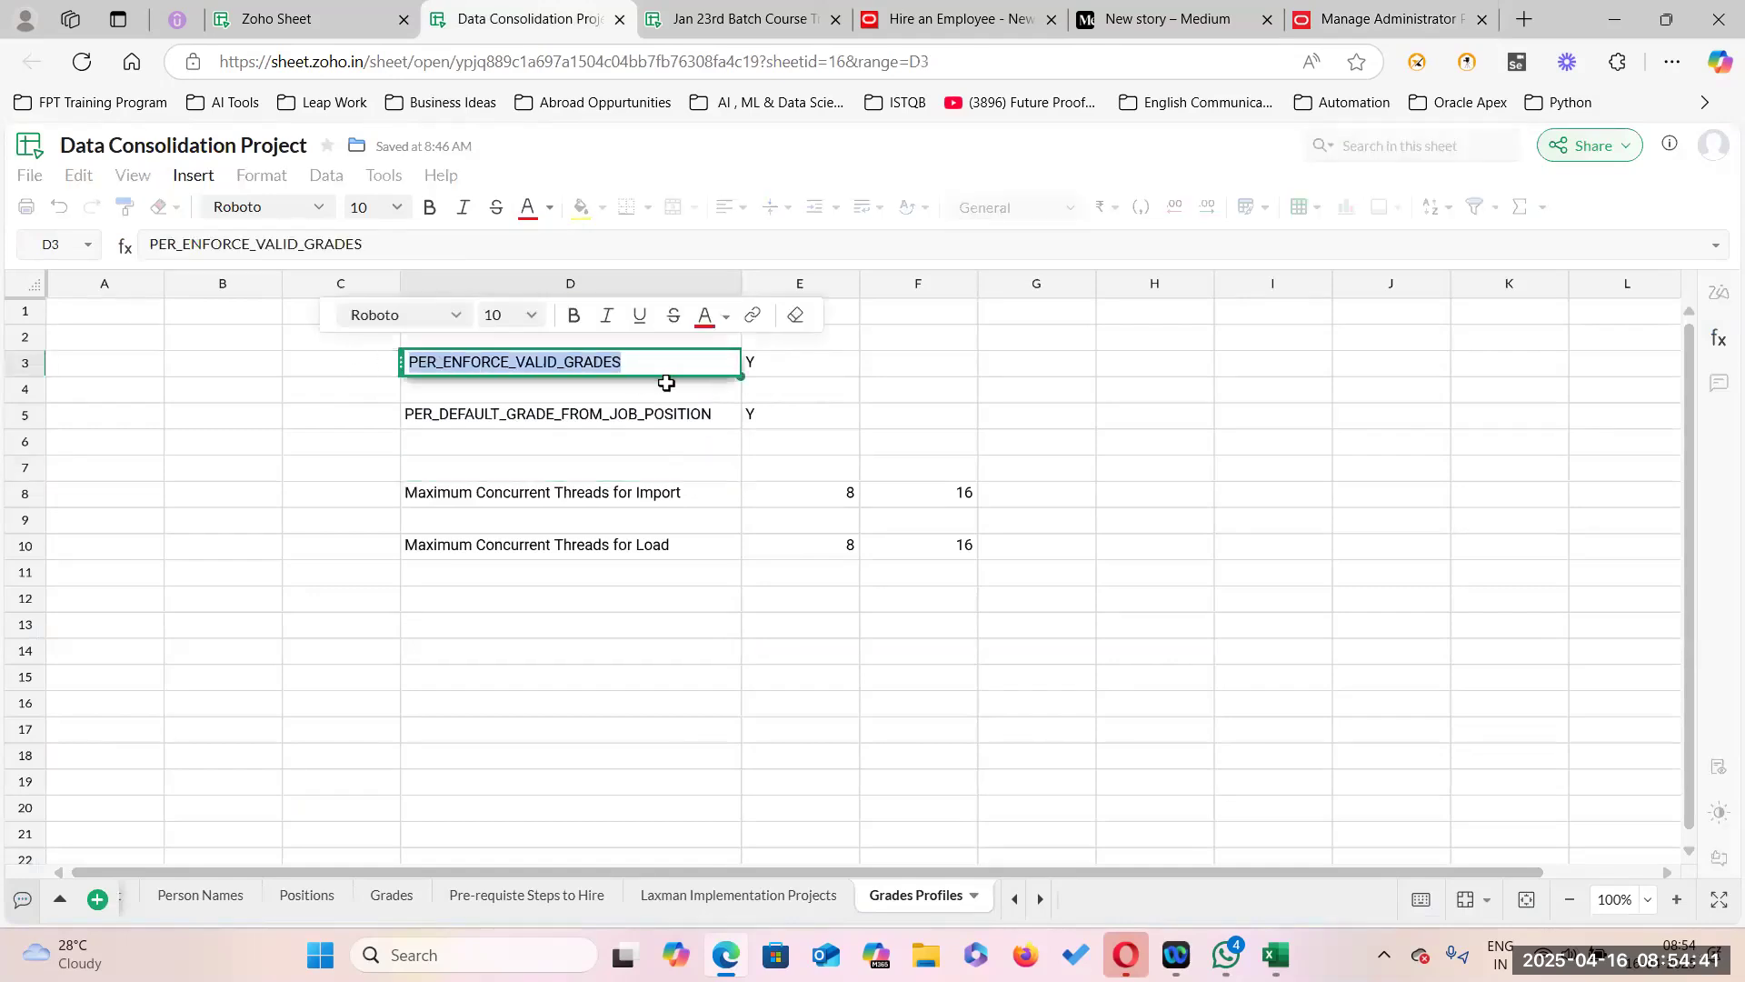
left_click(1419, 20)
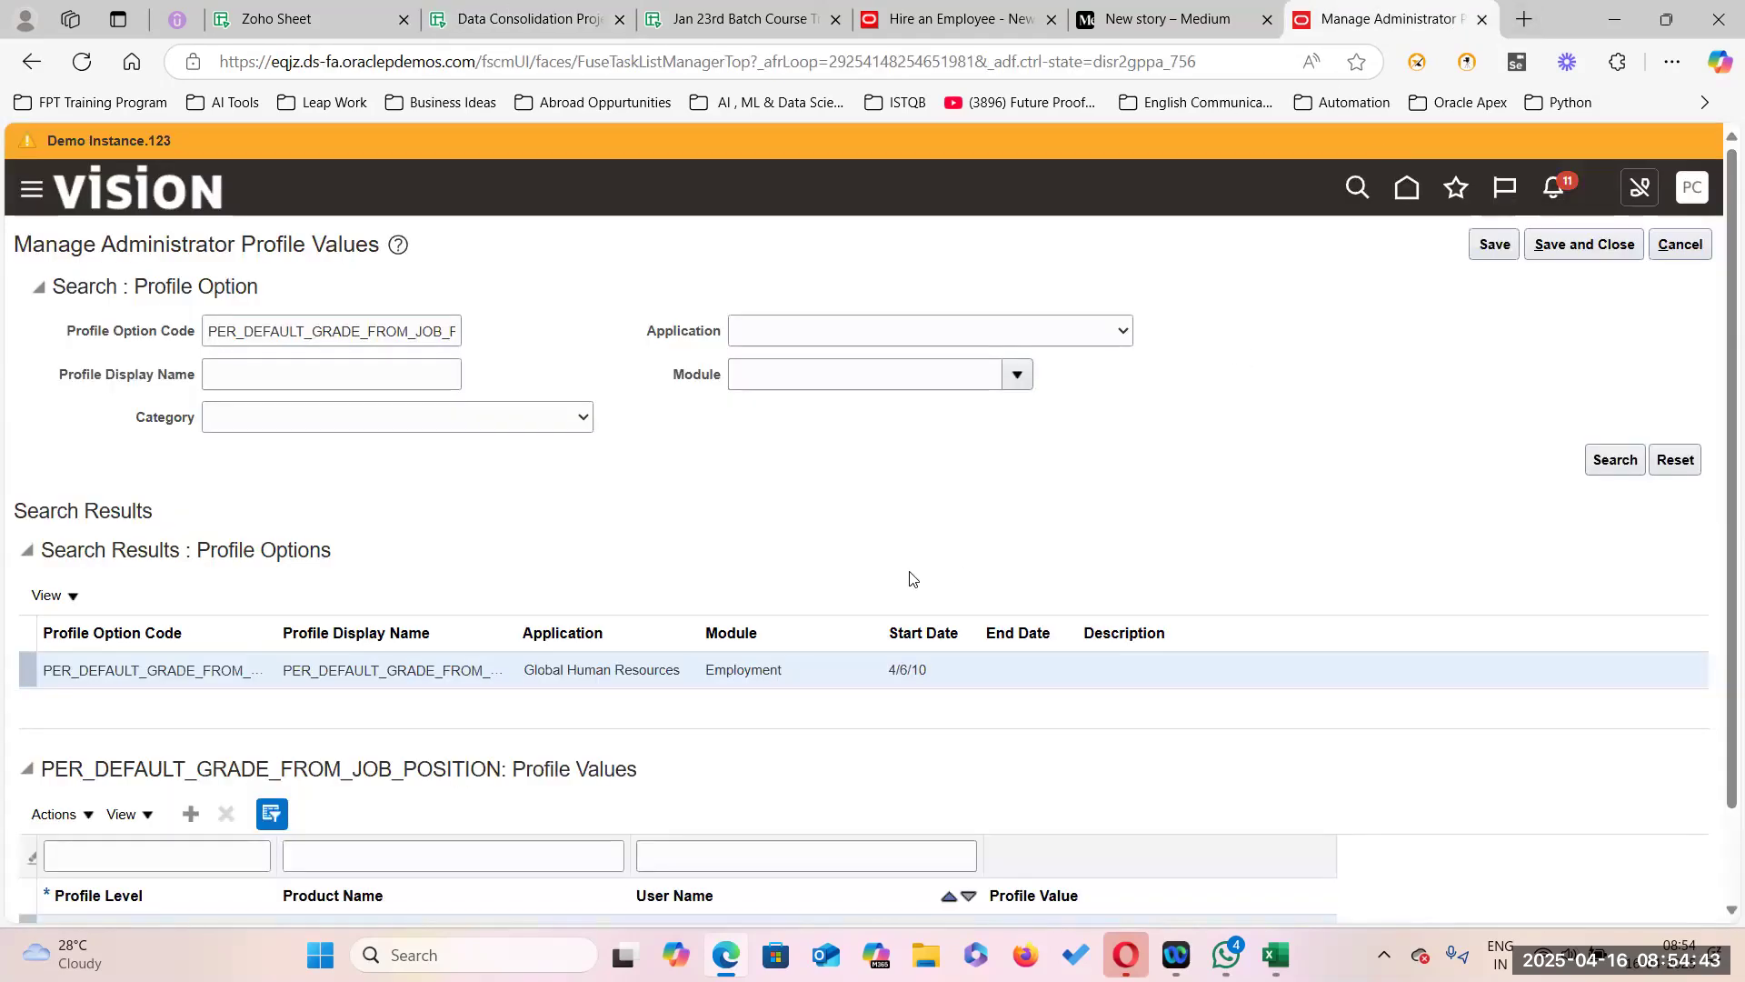
scroll(457, 391, "down", 1)
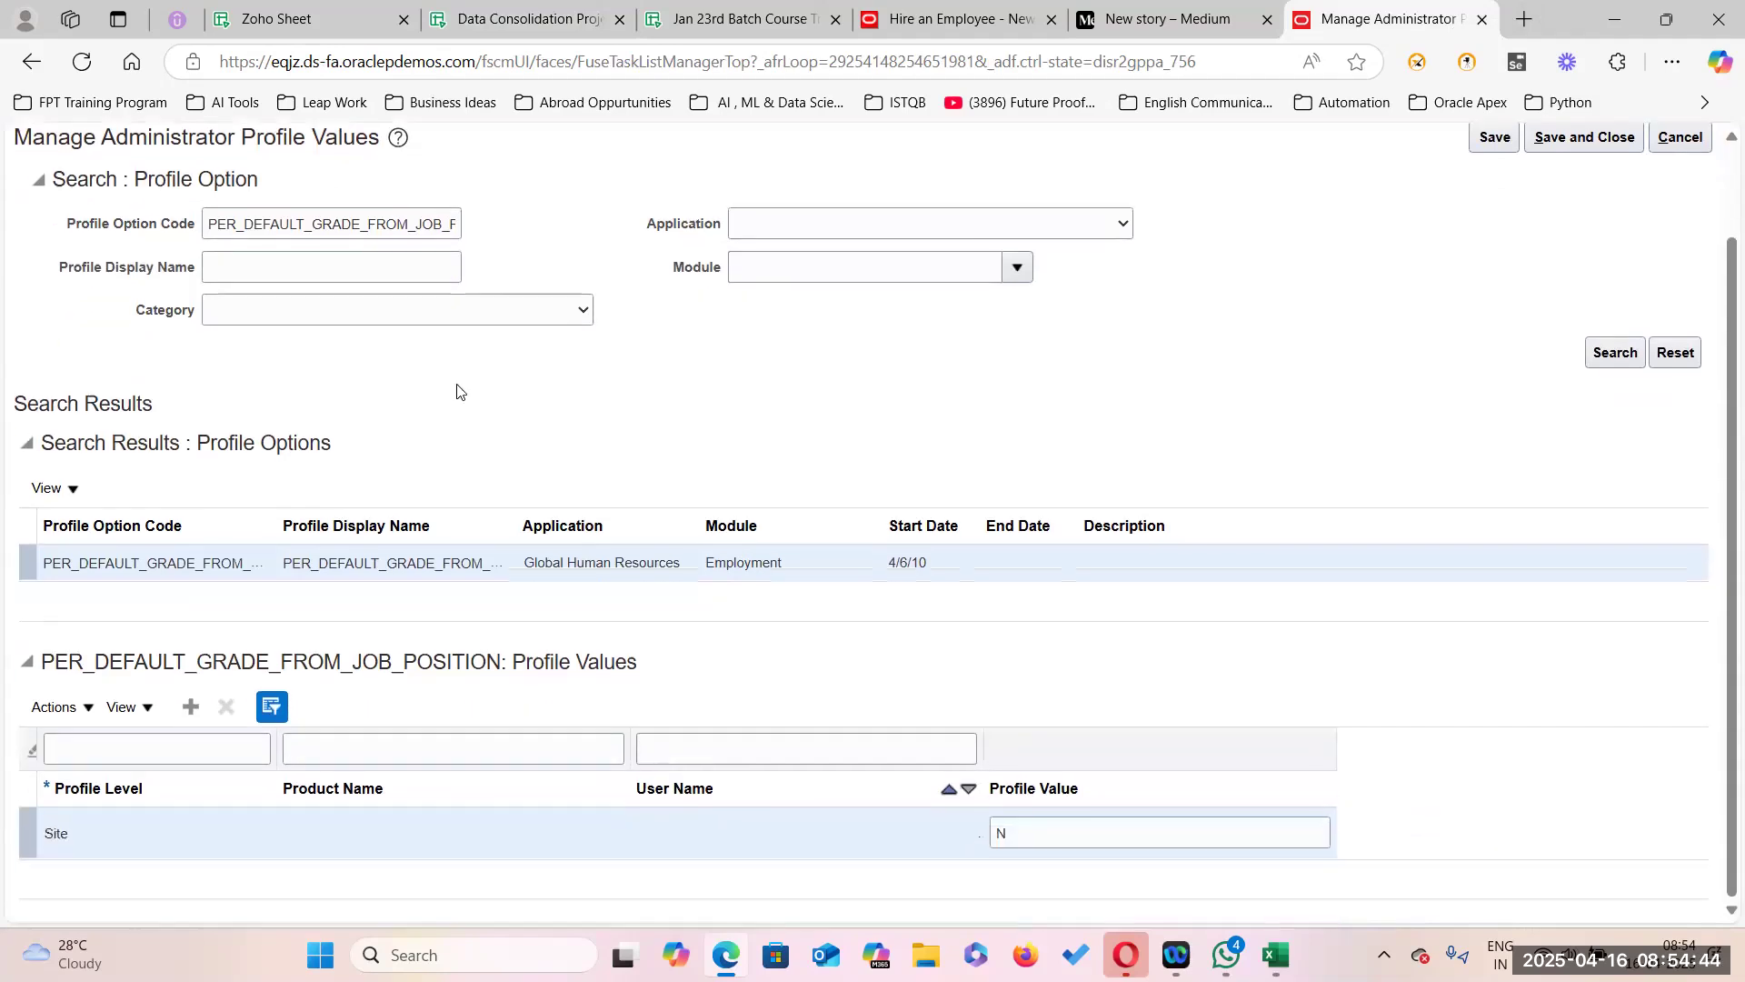
double_click(209, 220)
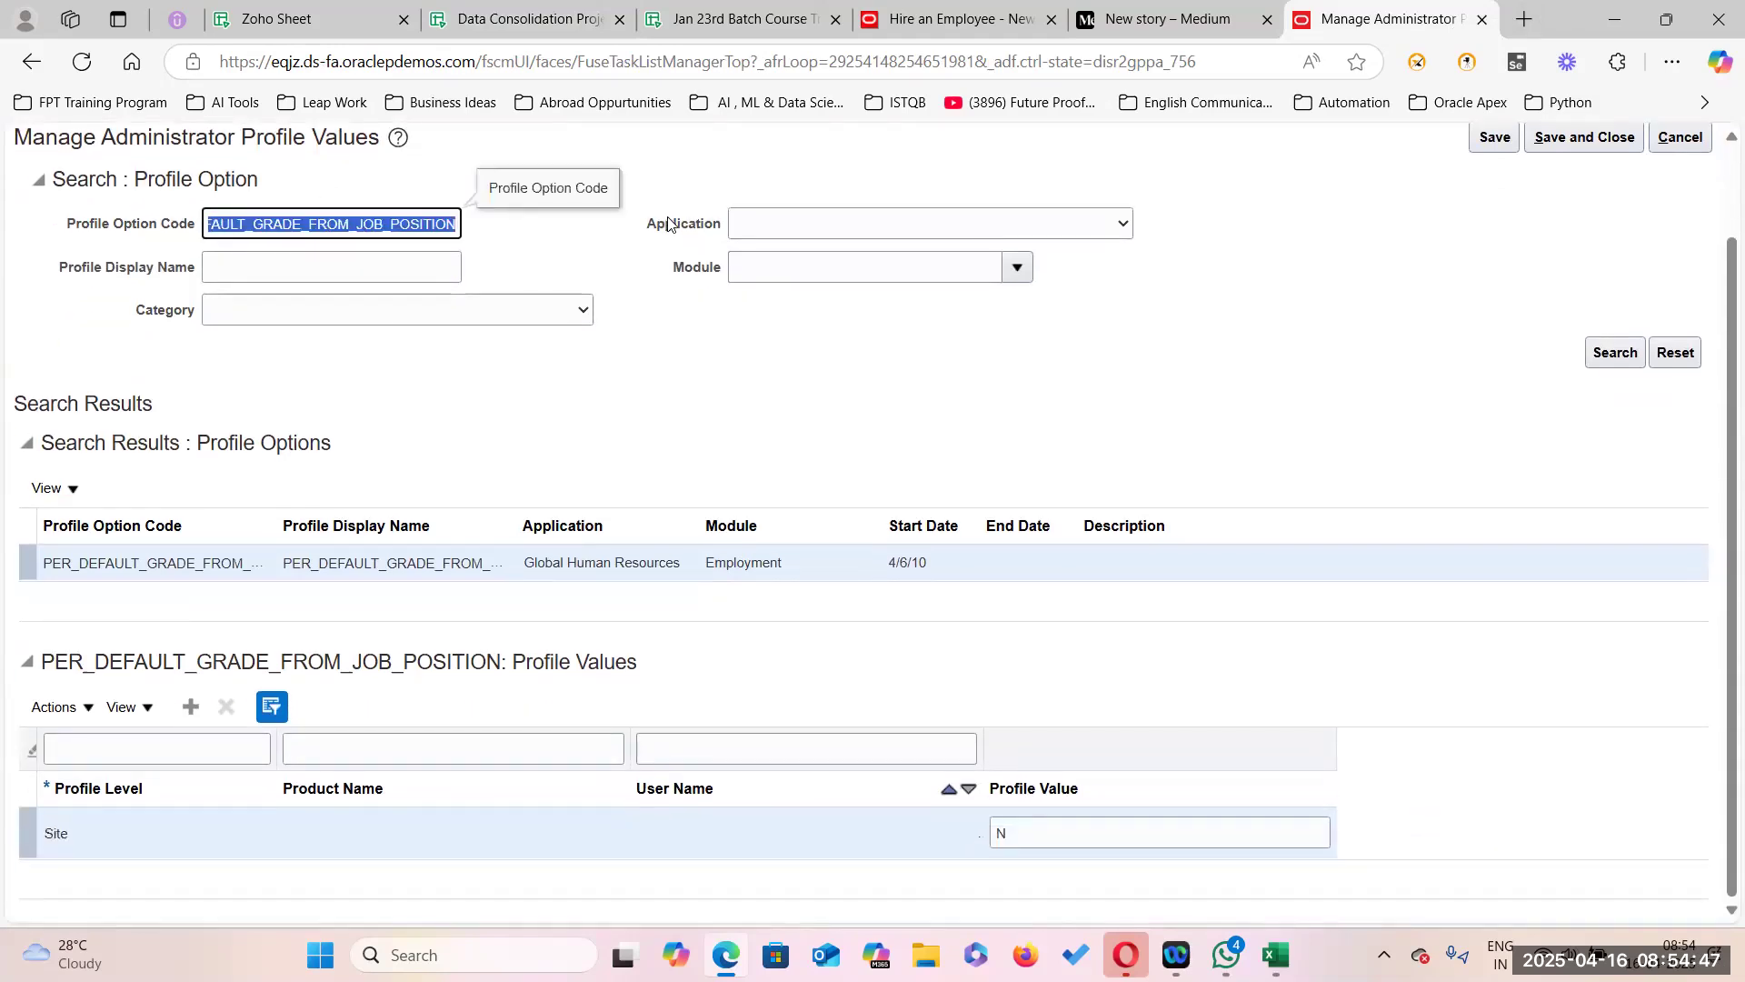
key("ctrl+v")
left_click(1614, 353)
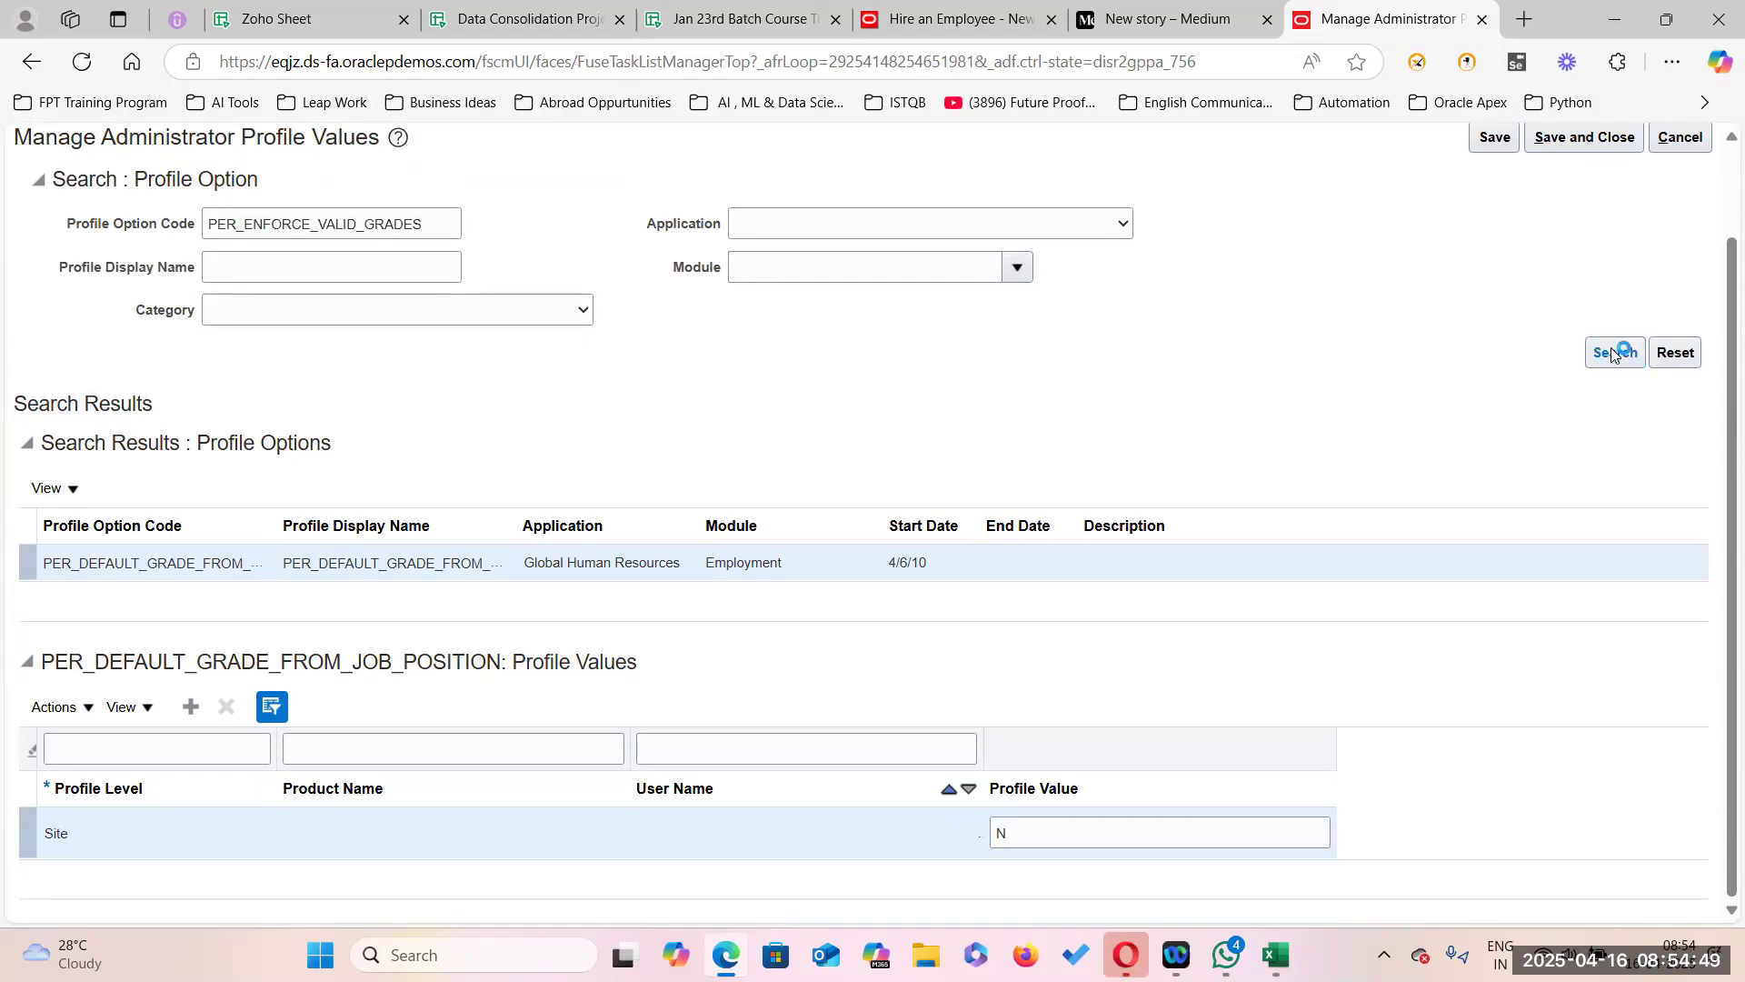
Change its Site profile value from Y to N, then Save and Close.
double_click(1042, 840)
key("BackSpace")
type("N")
scroll(1388, 307, "up", 2)
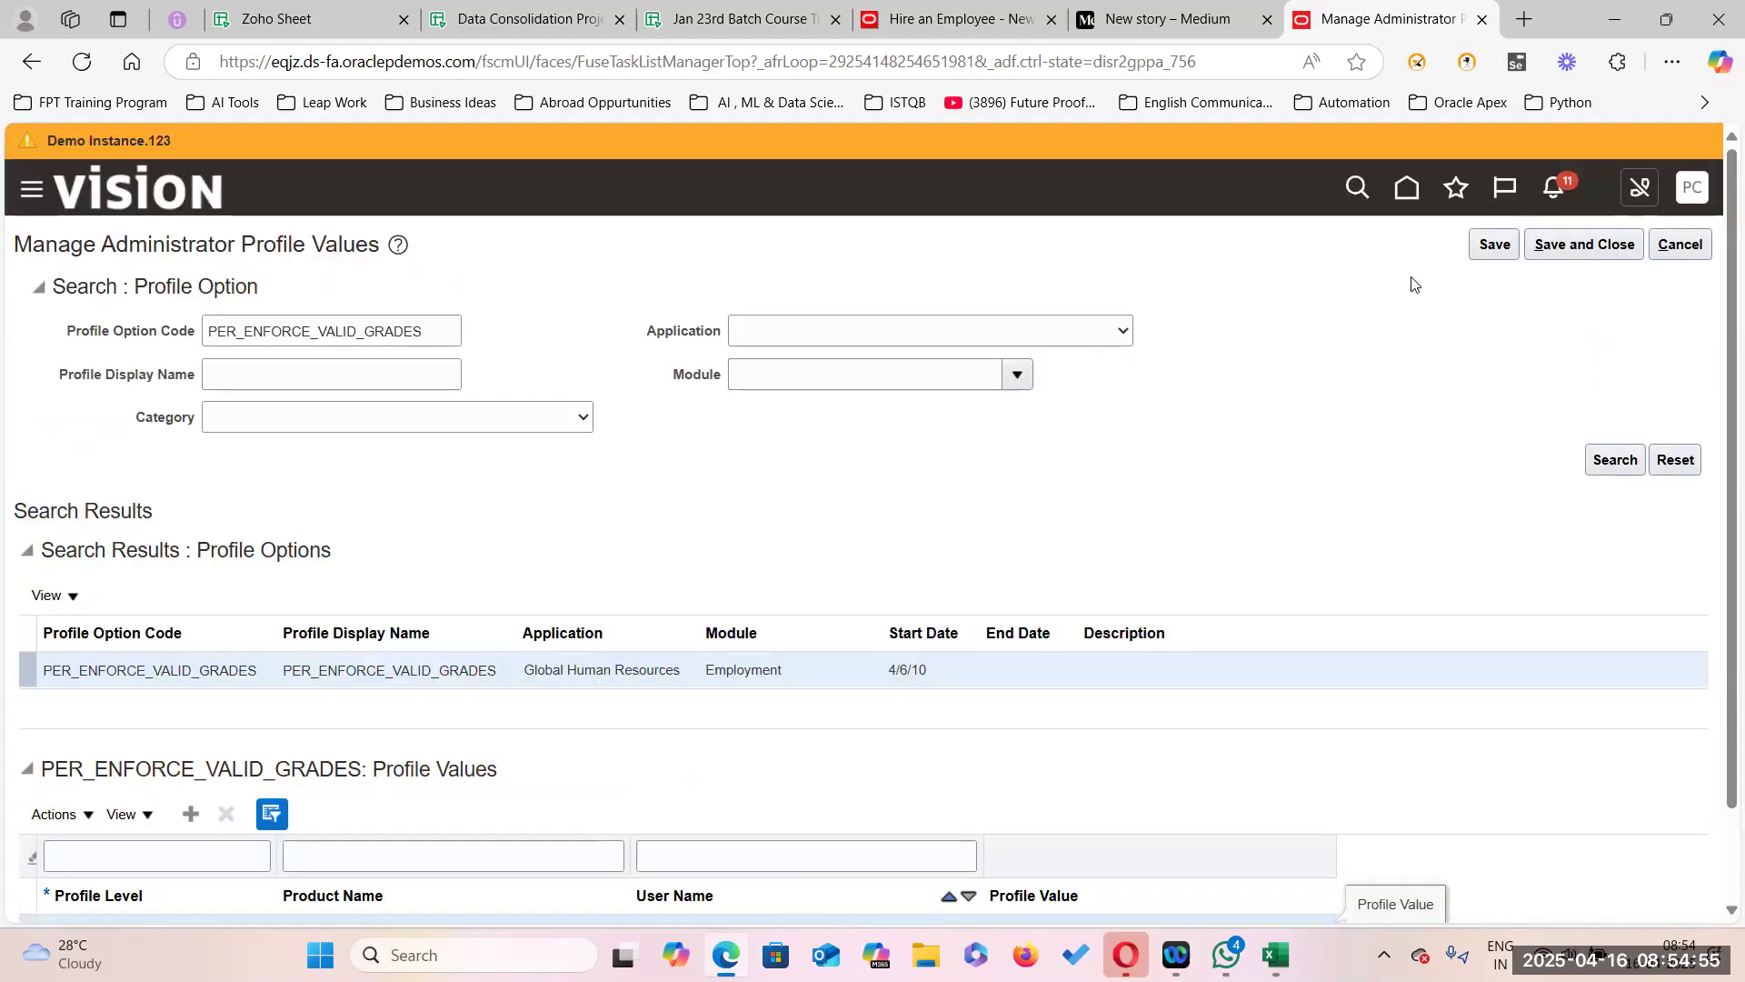
scroll(1491, 494, "down", 1)
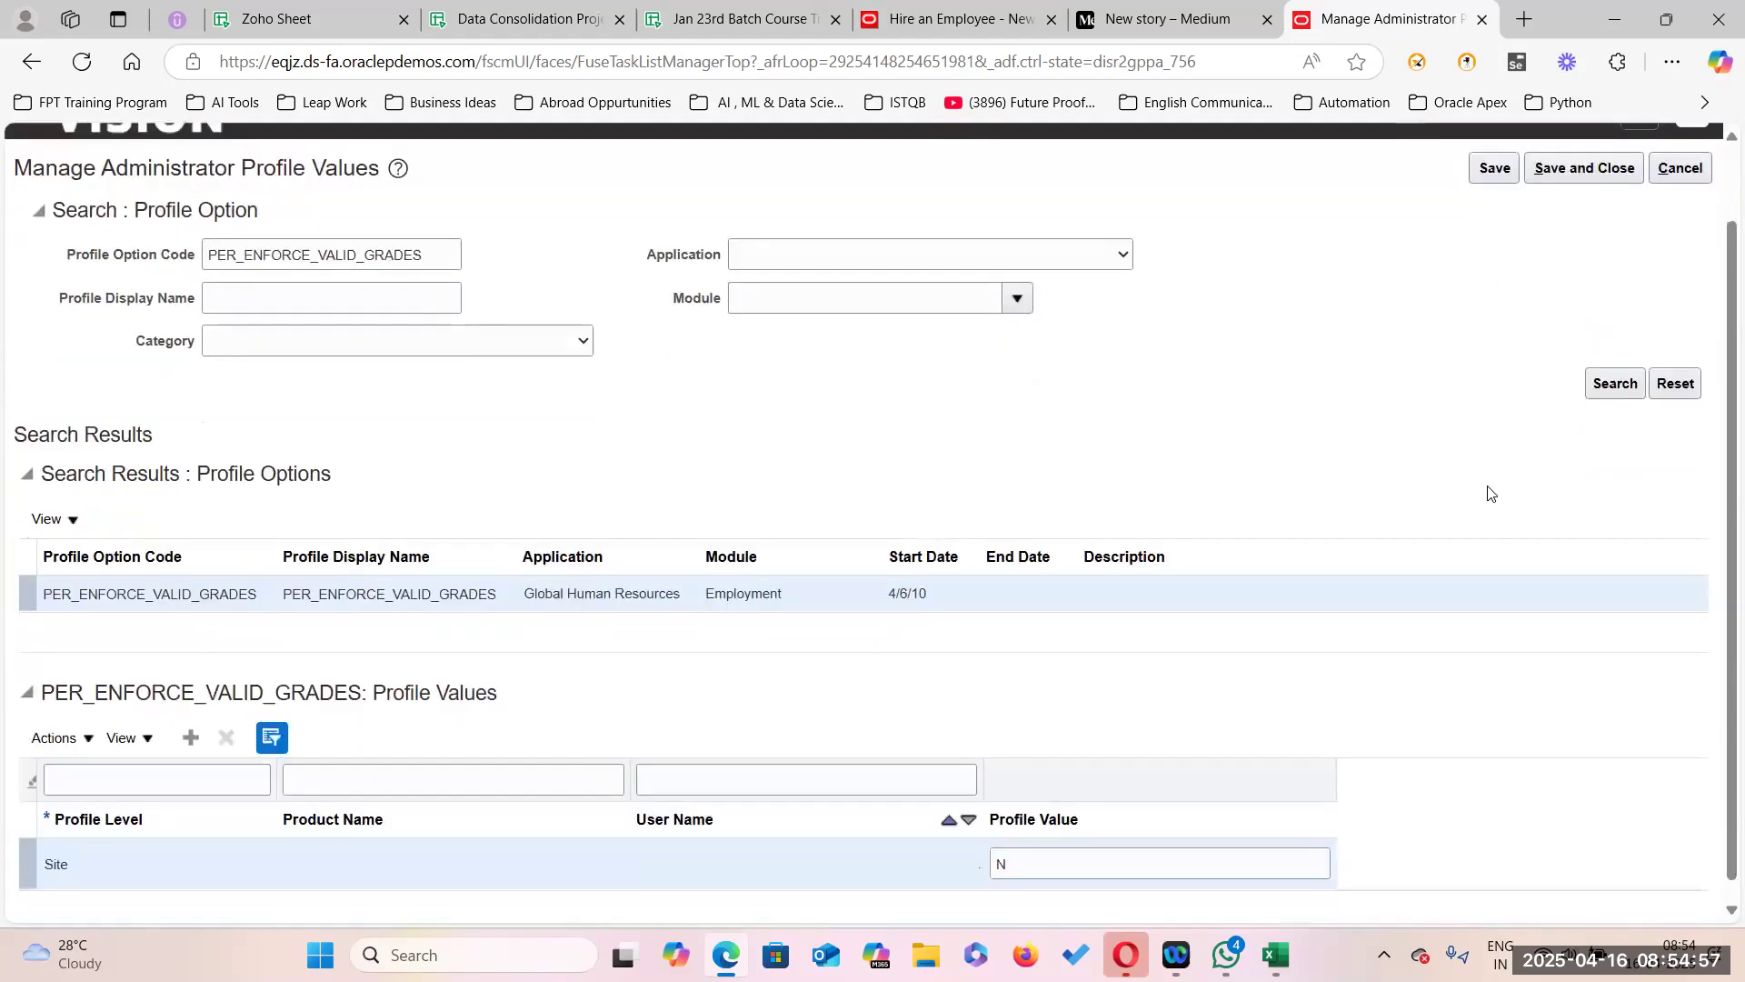
scroll(1379, 273, "up", 3)
left_click(1585, 244)
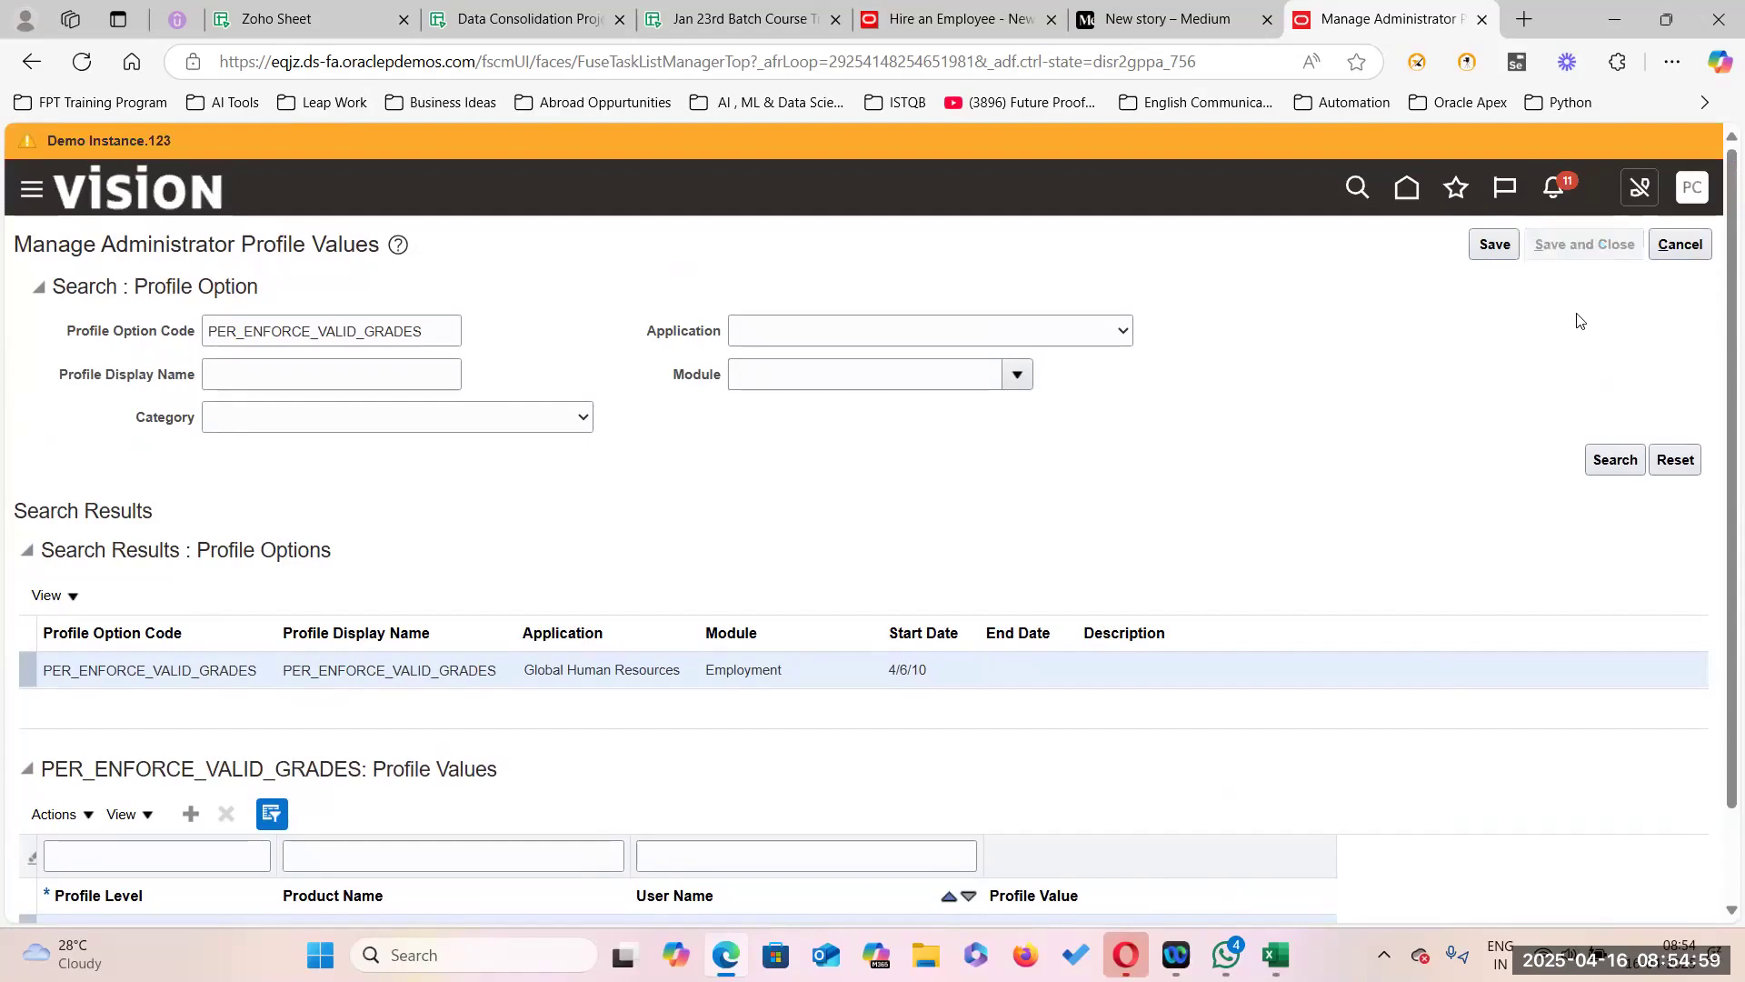
Return to the hire form and review the Job and Grade fields, closing the grade list.
left_click(909, 20)
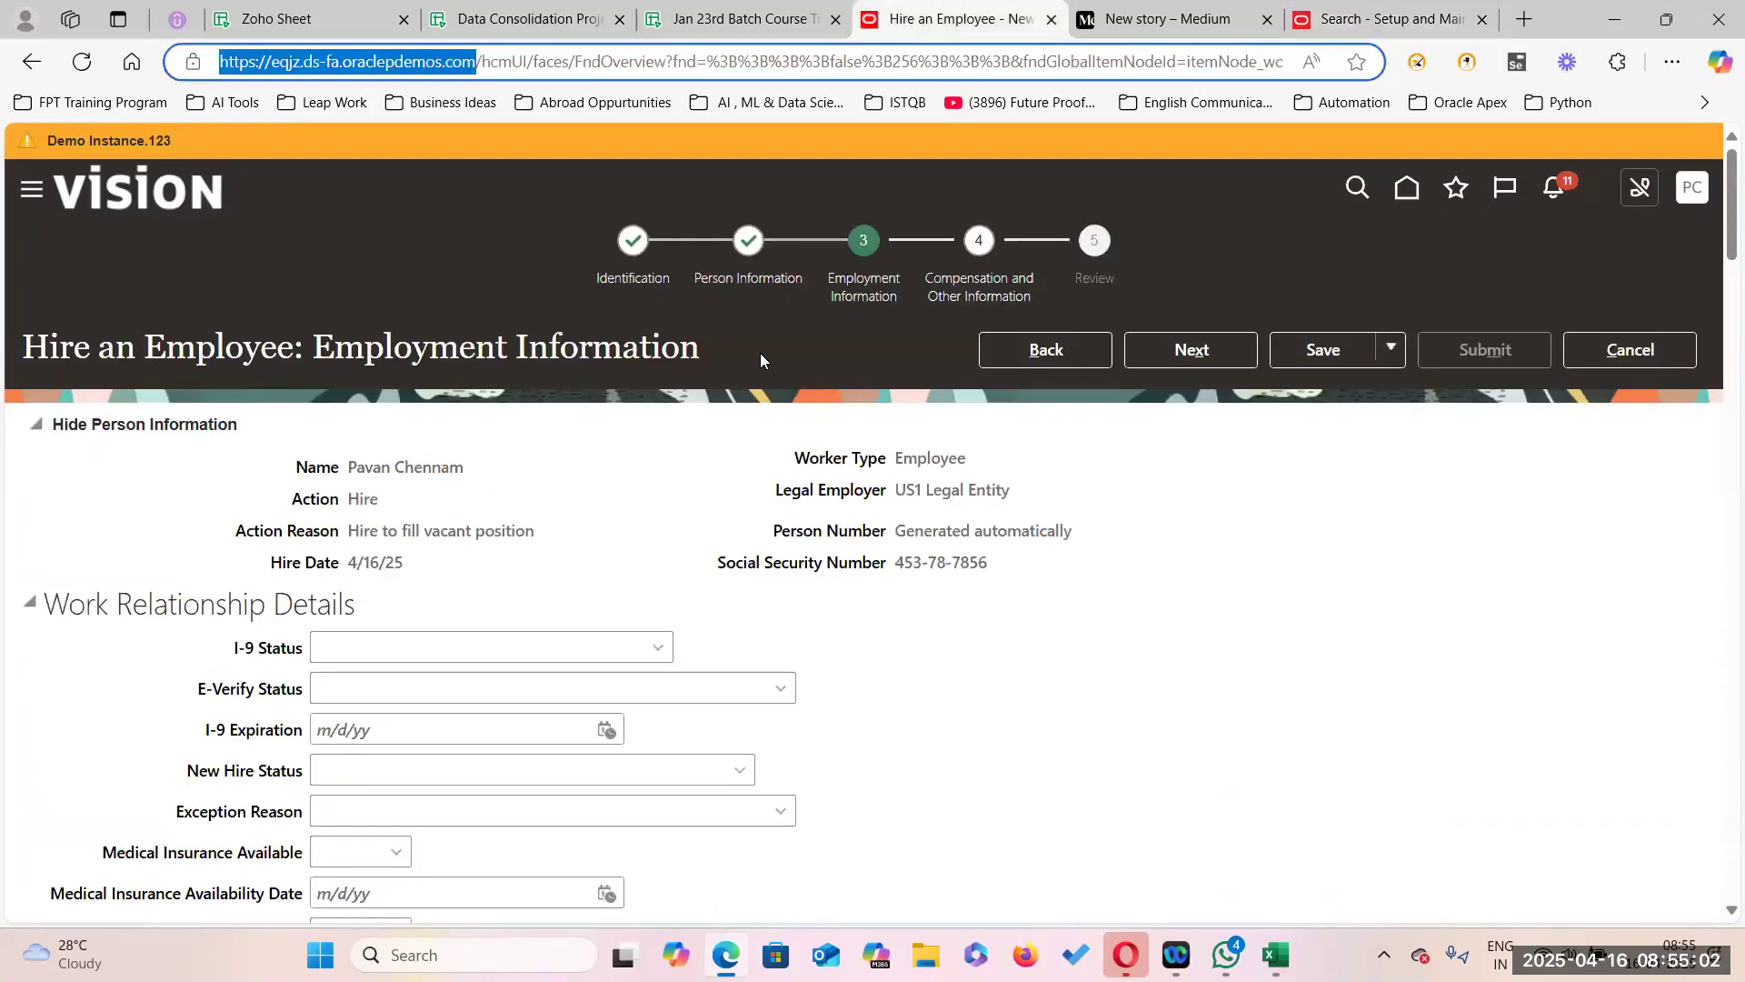
left_click(1046, 351)
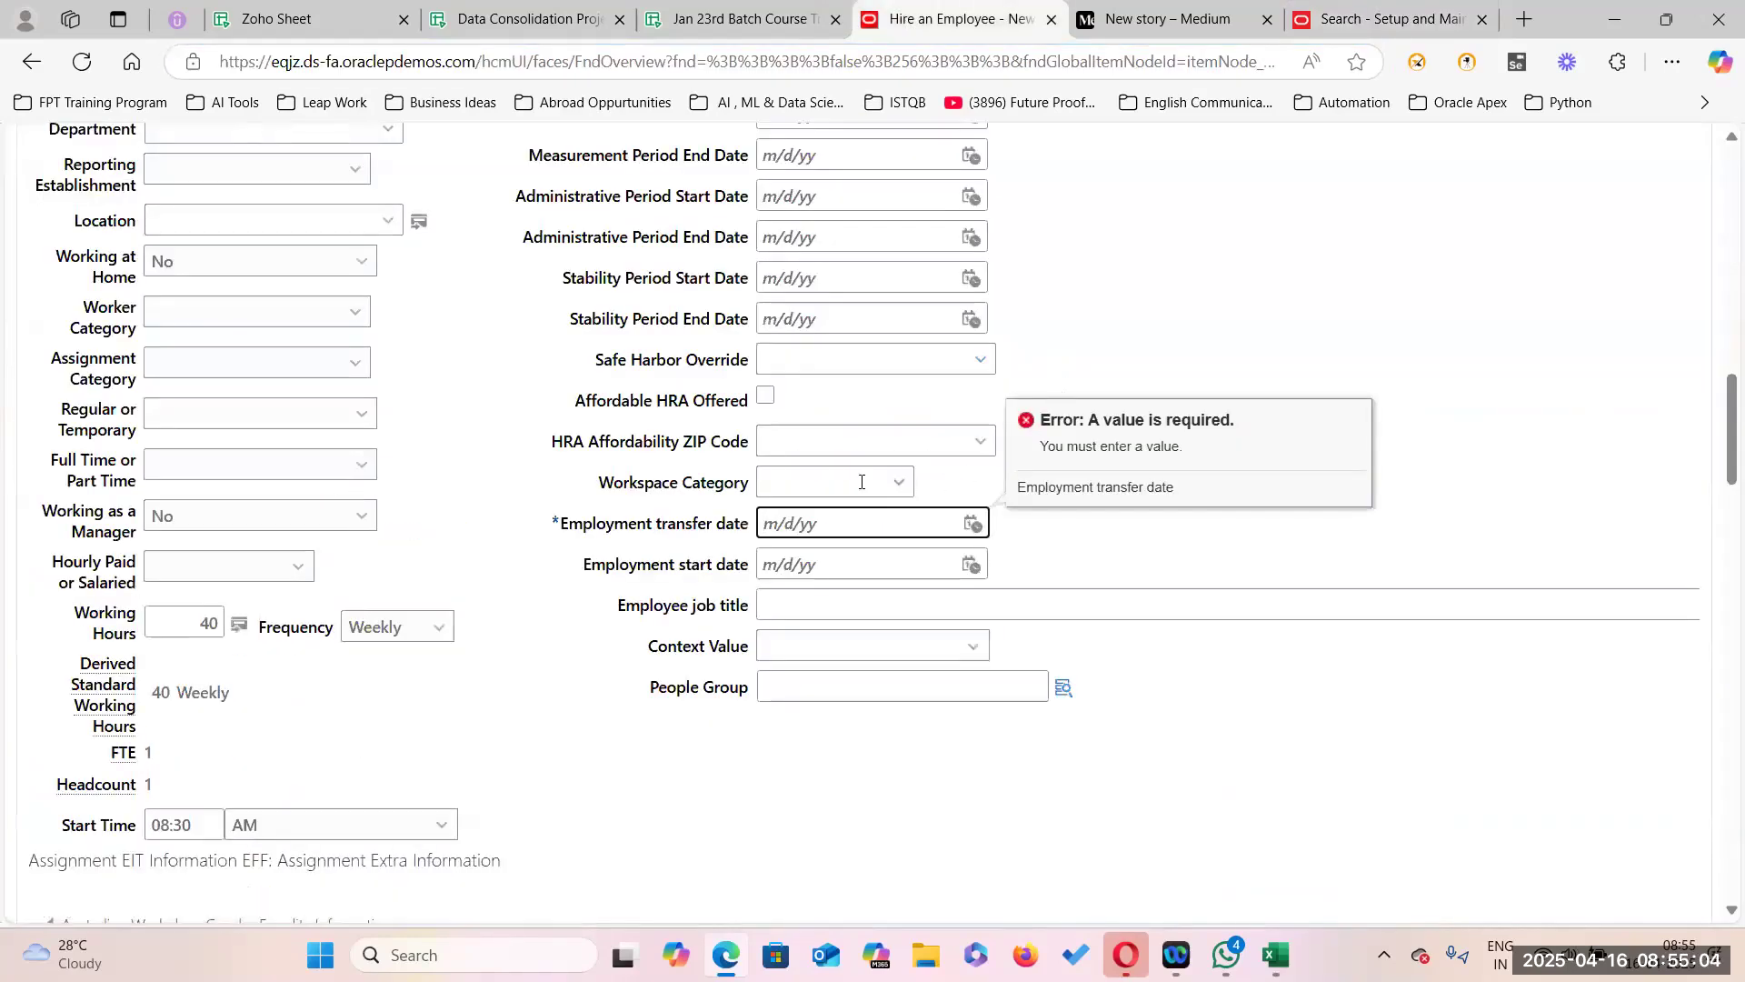
scroll(1193, 277, "up", 5)
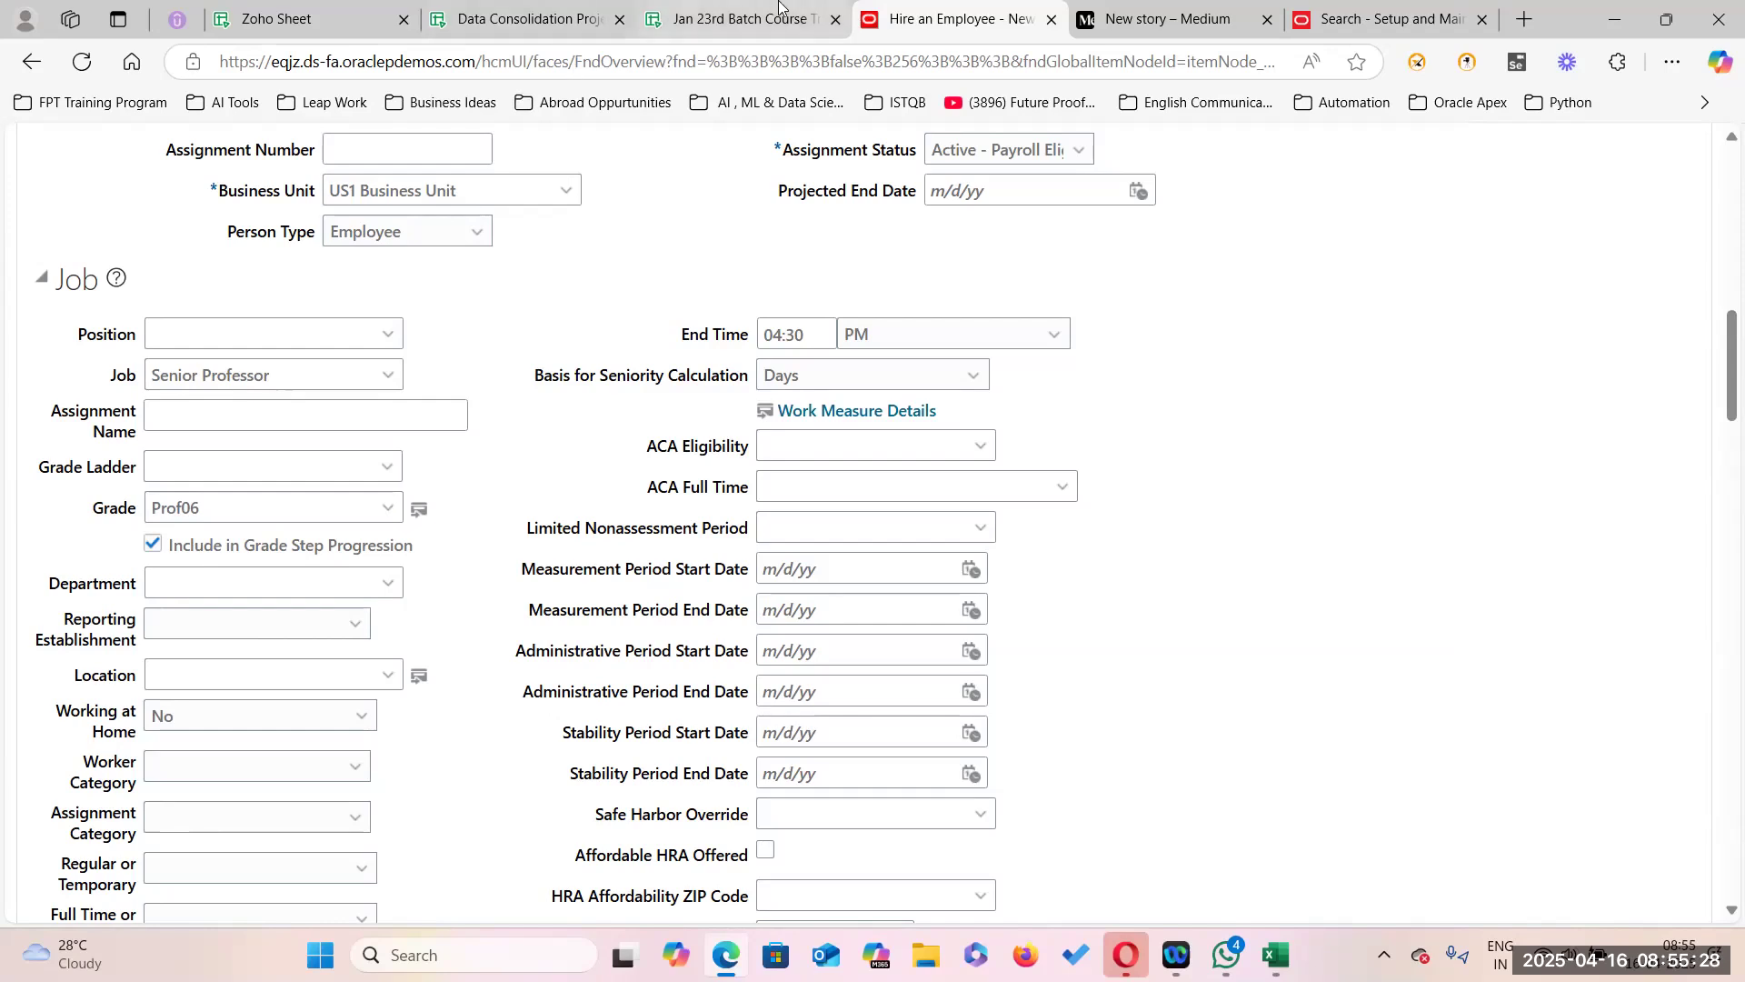
mouse_move(779, 6)
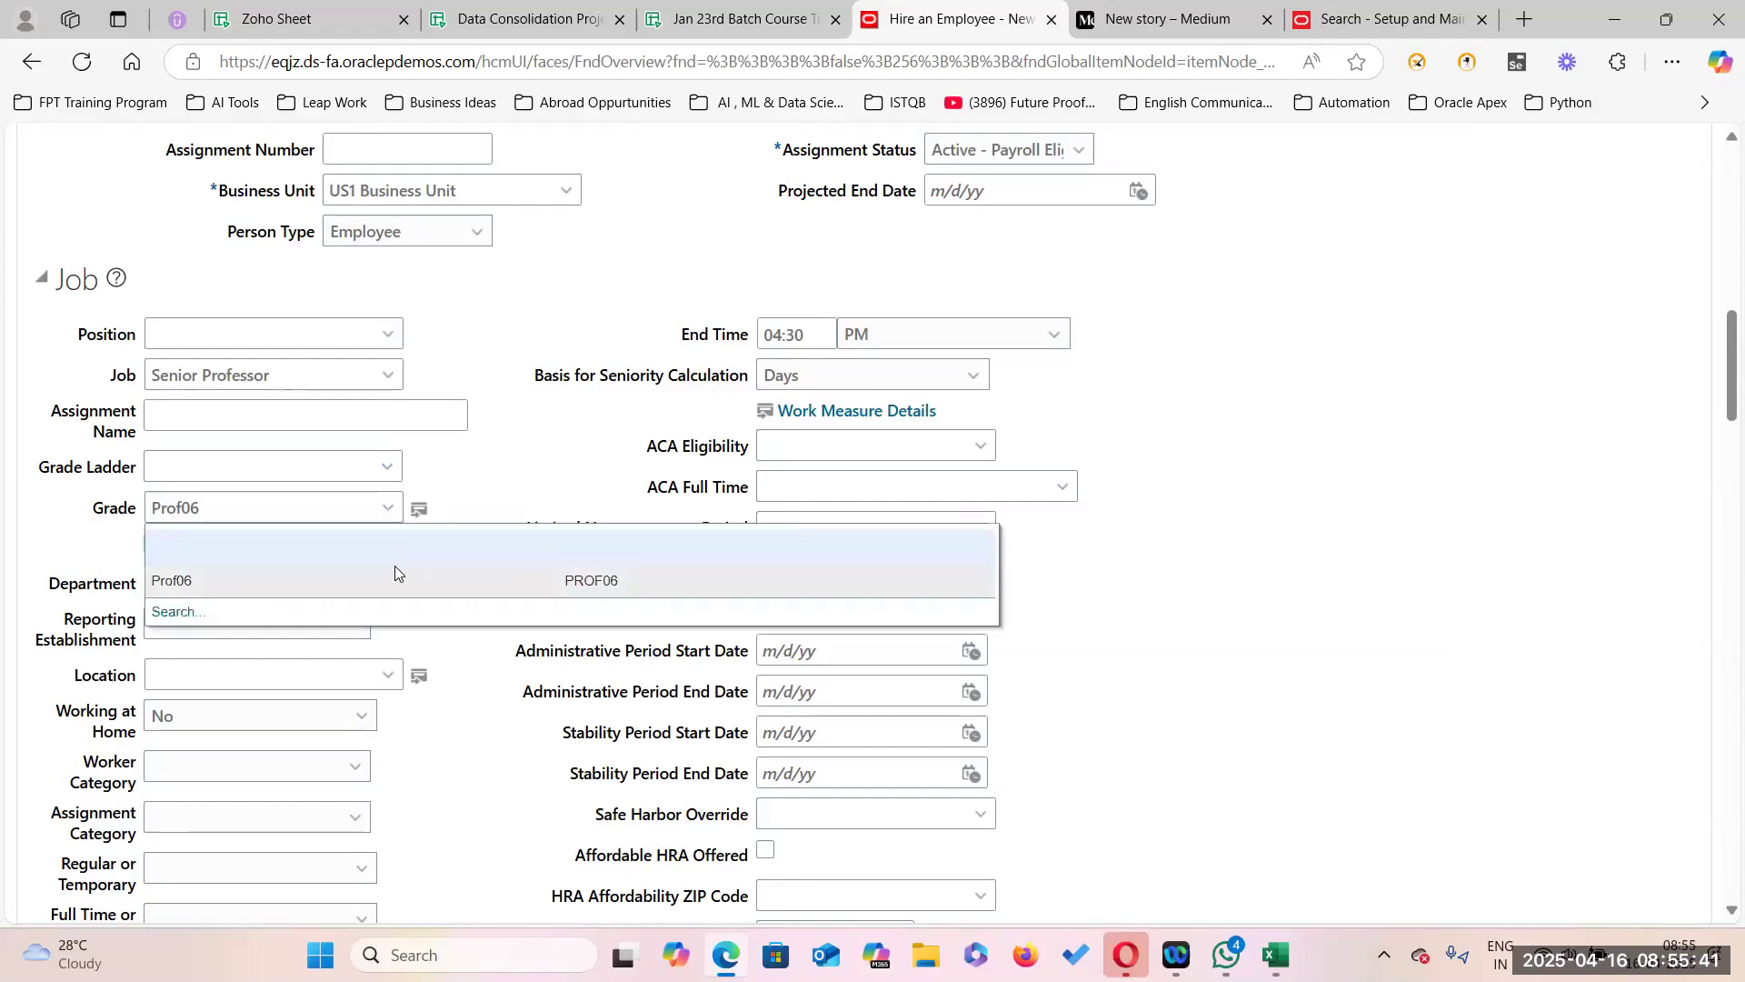
left_click(386, 376)
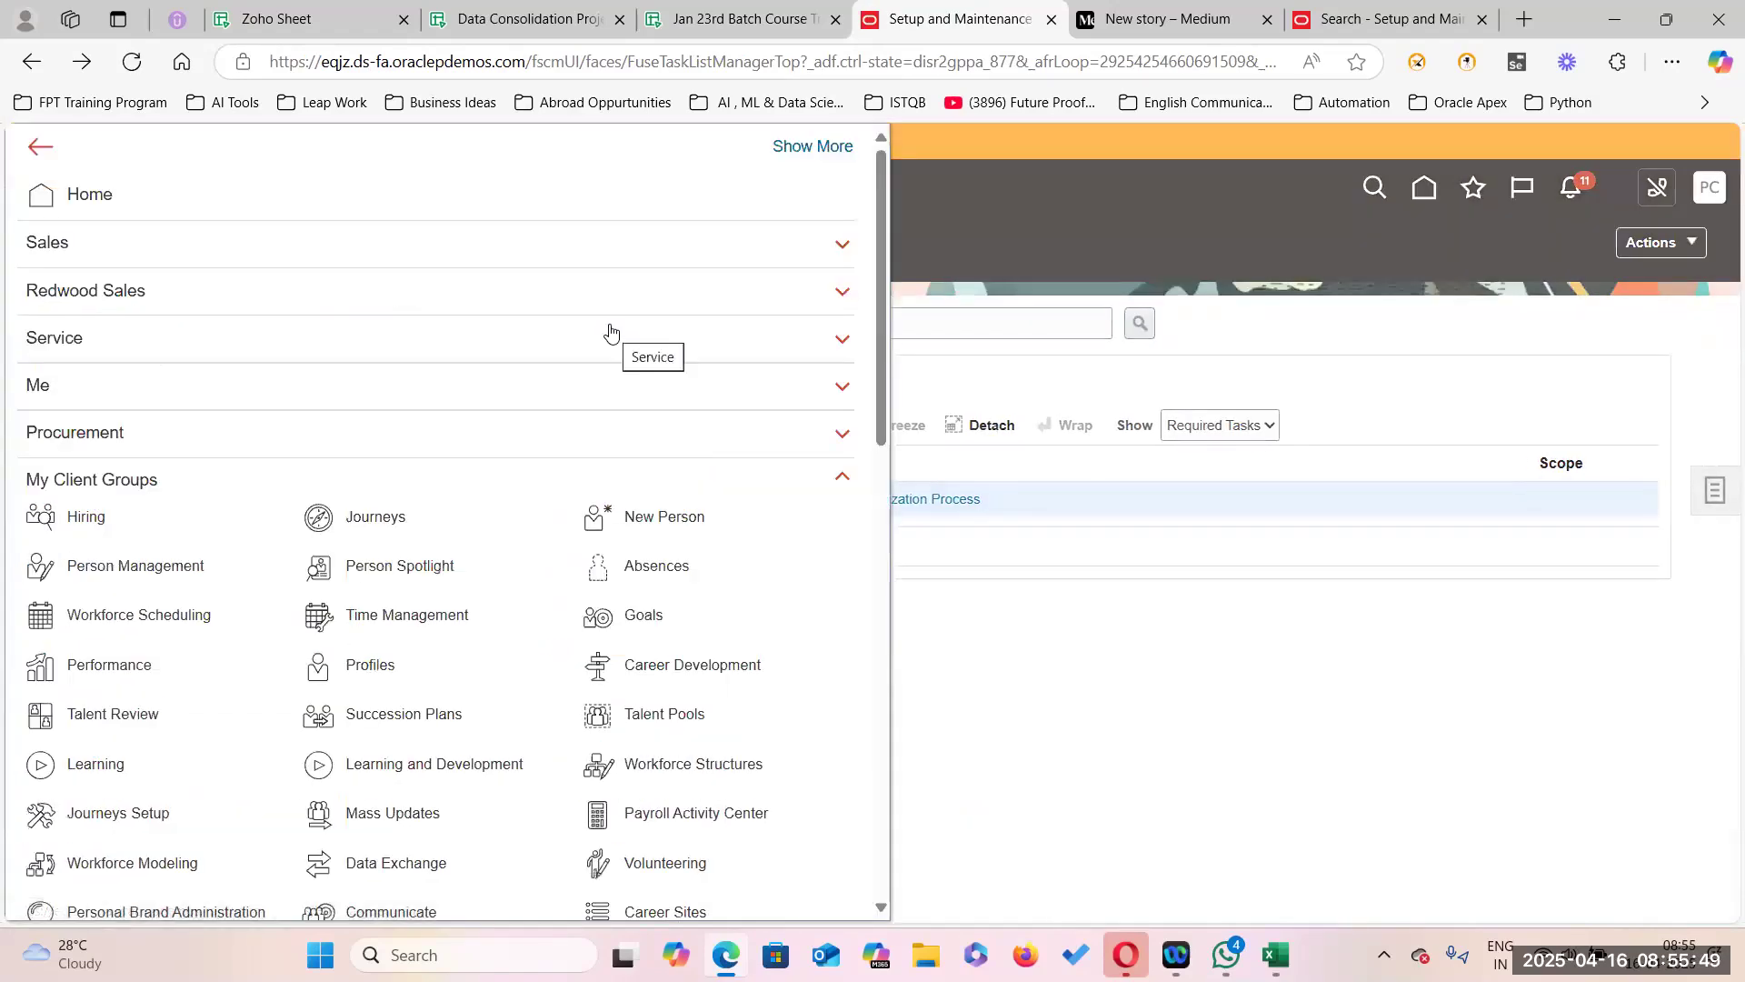
Start a new hire with reason Hire to fill vacant position and legal employer US1 Legal Entity.
left_click(702, 518)
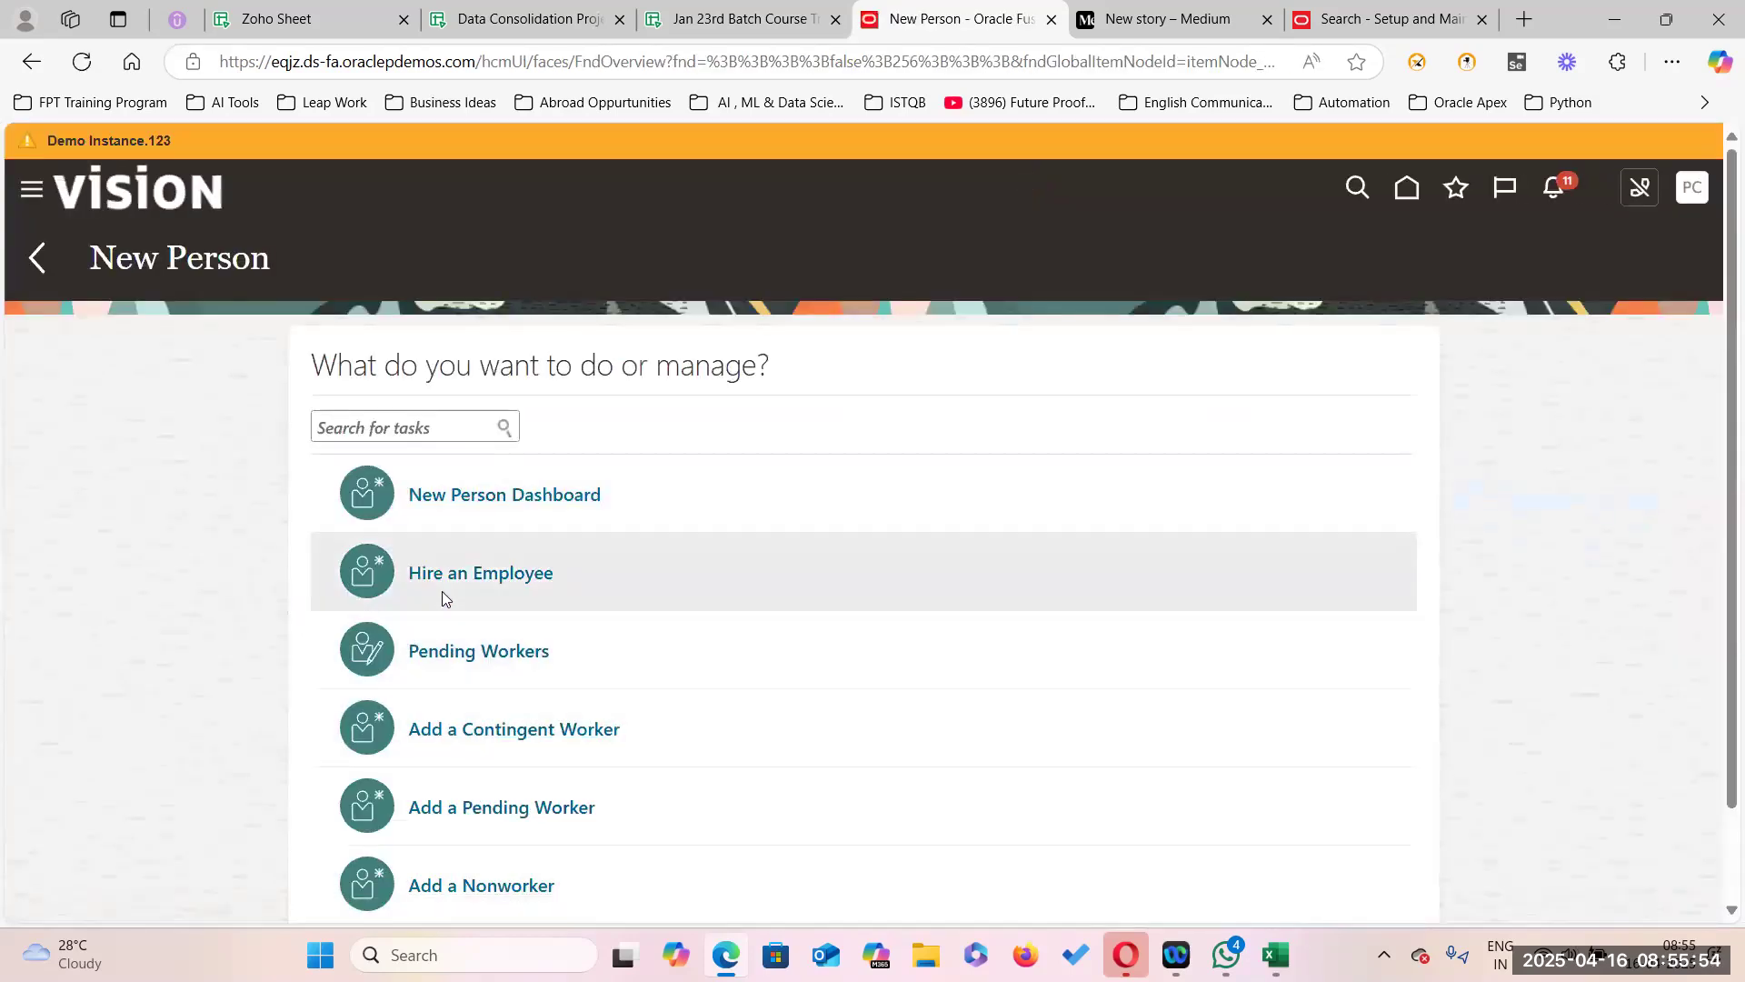
left_click(466, 575)
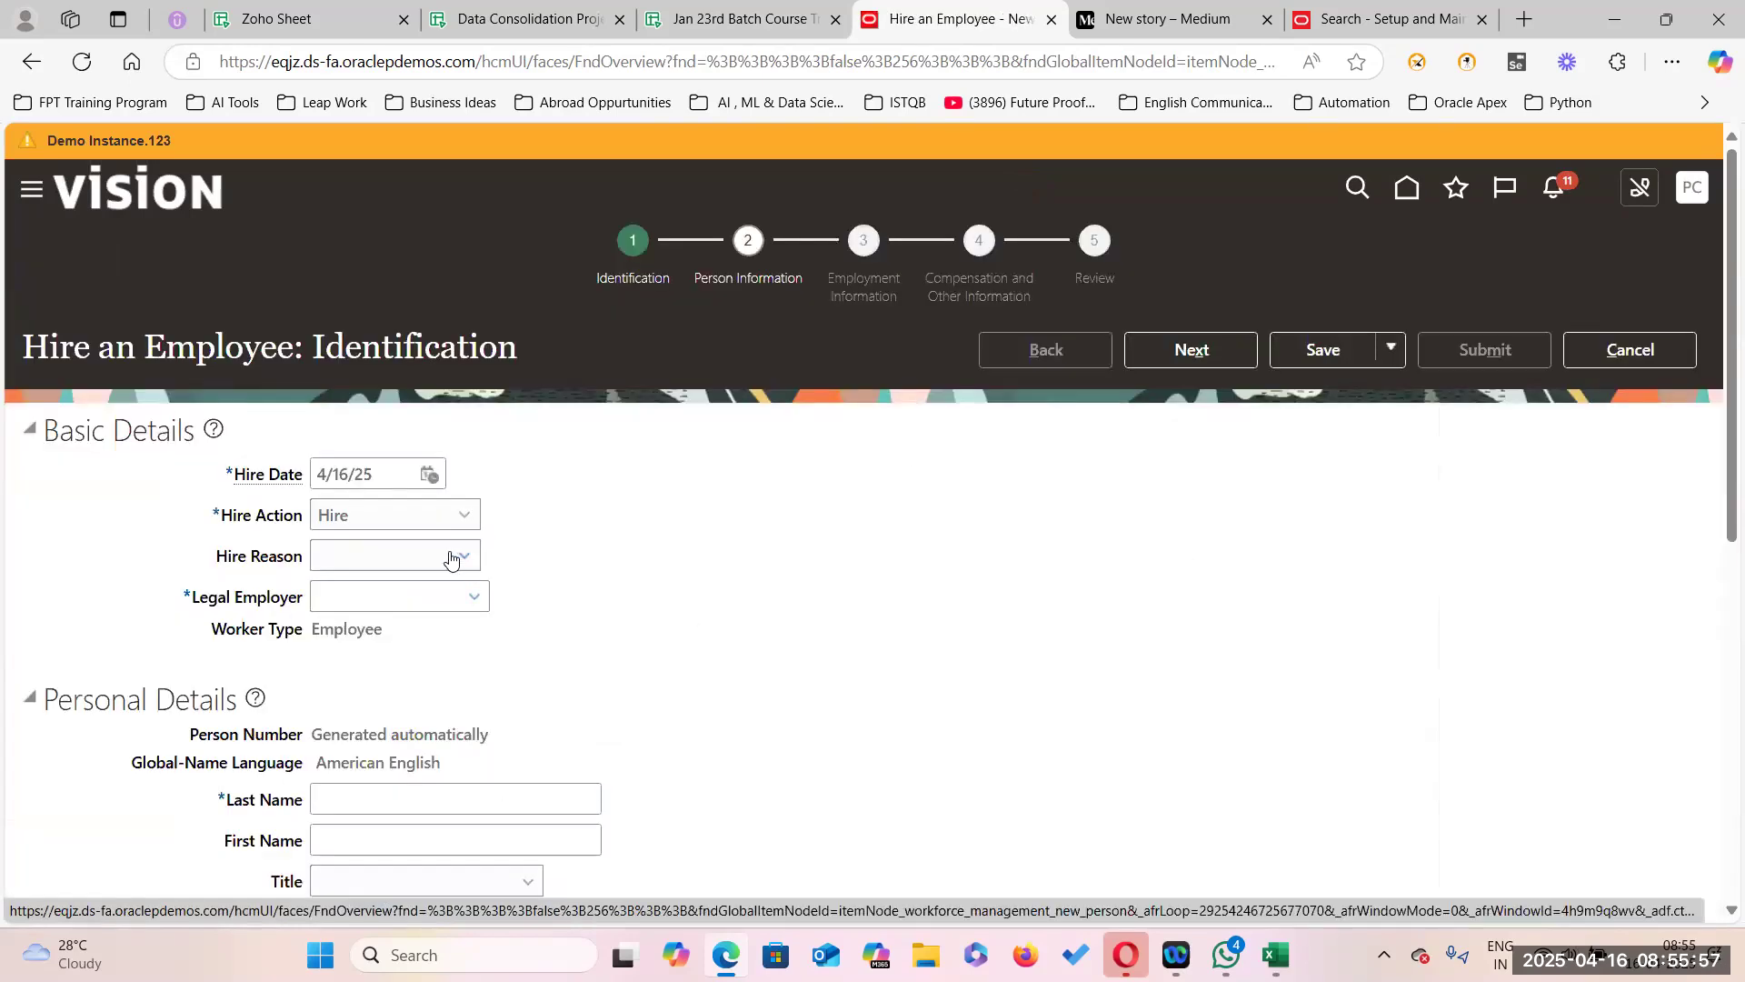
left_click(453, 557)
left_click(393, 616)
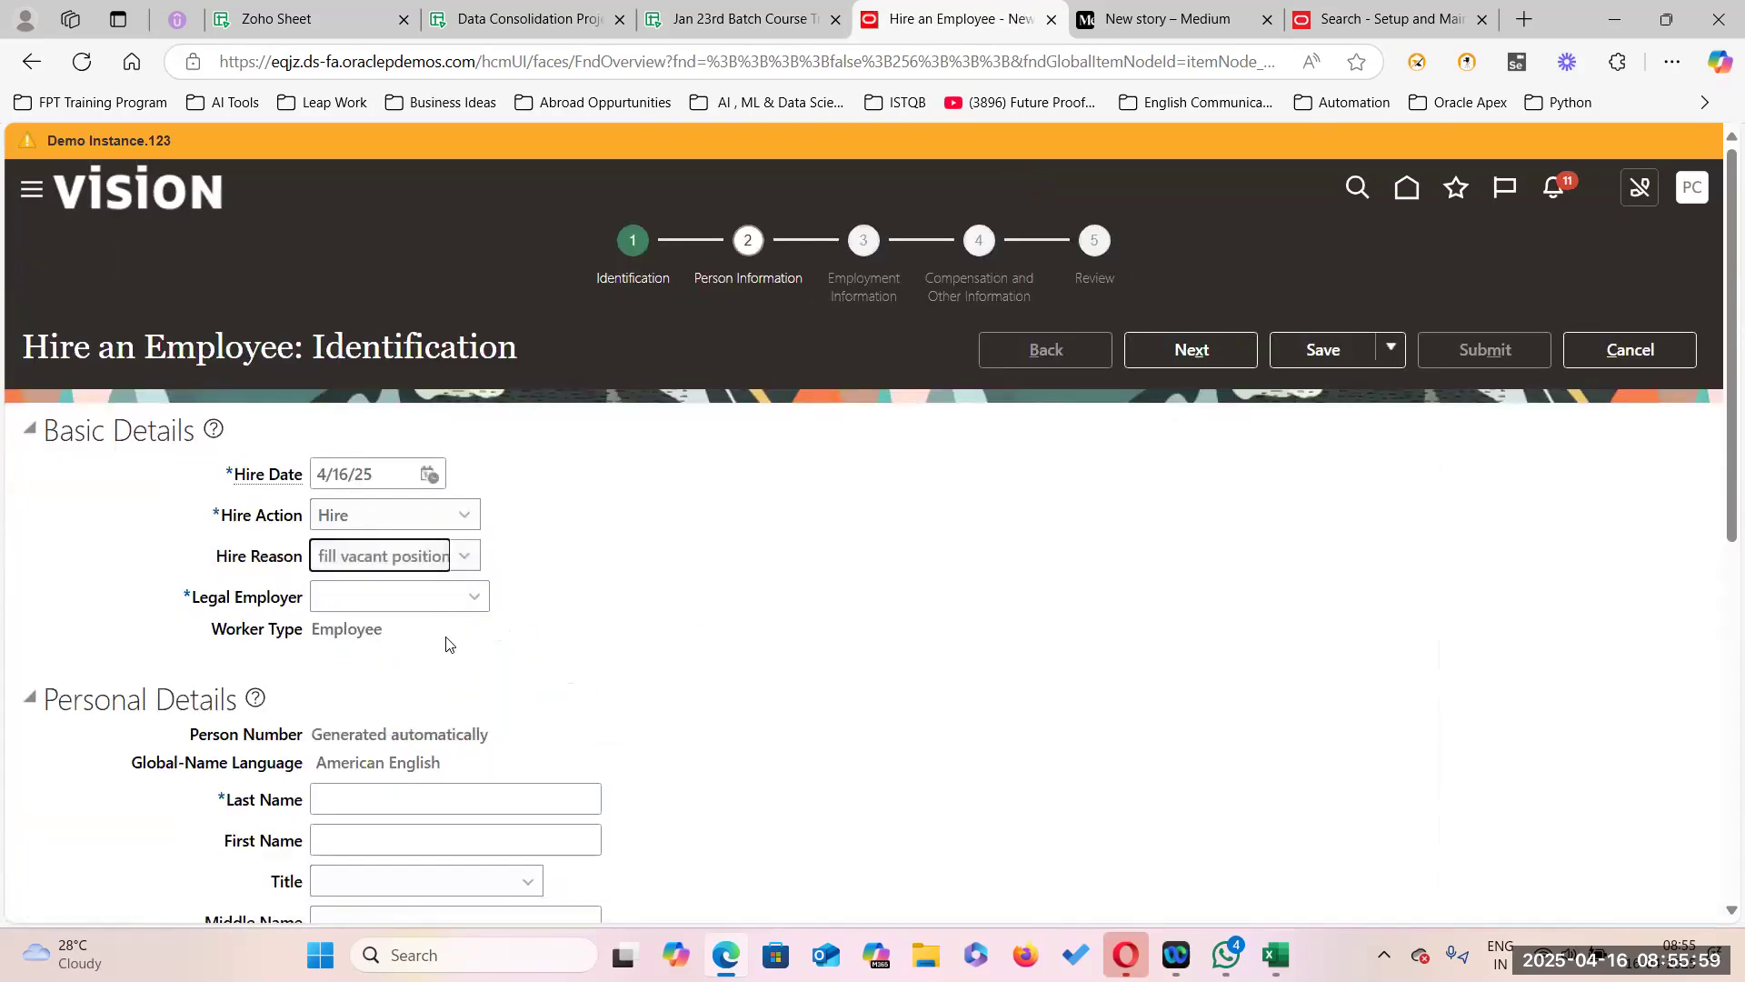
left_click(471, 600)
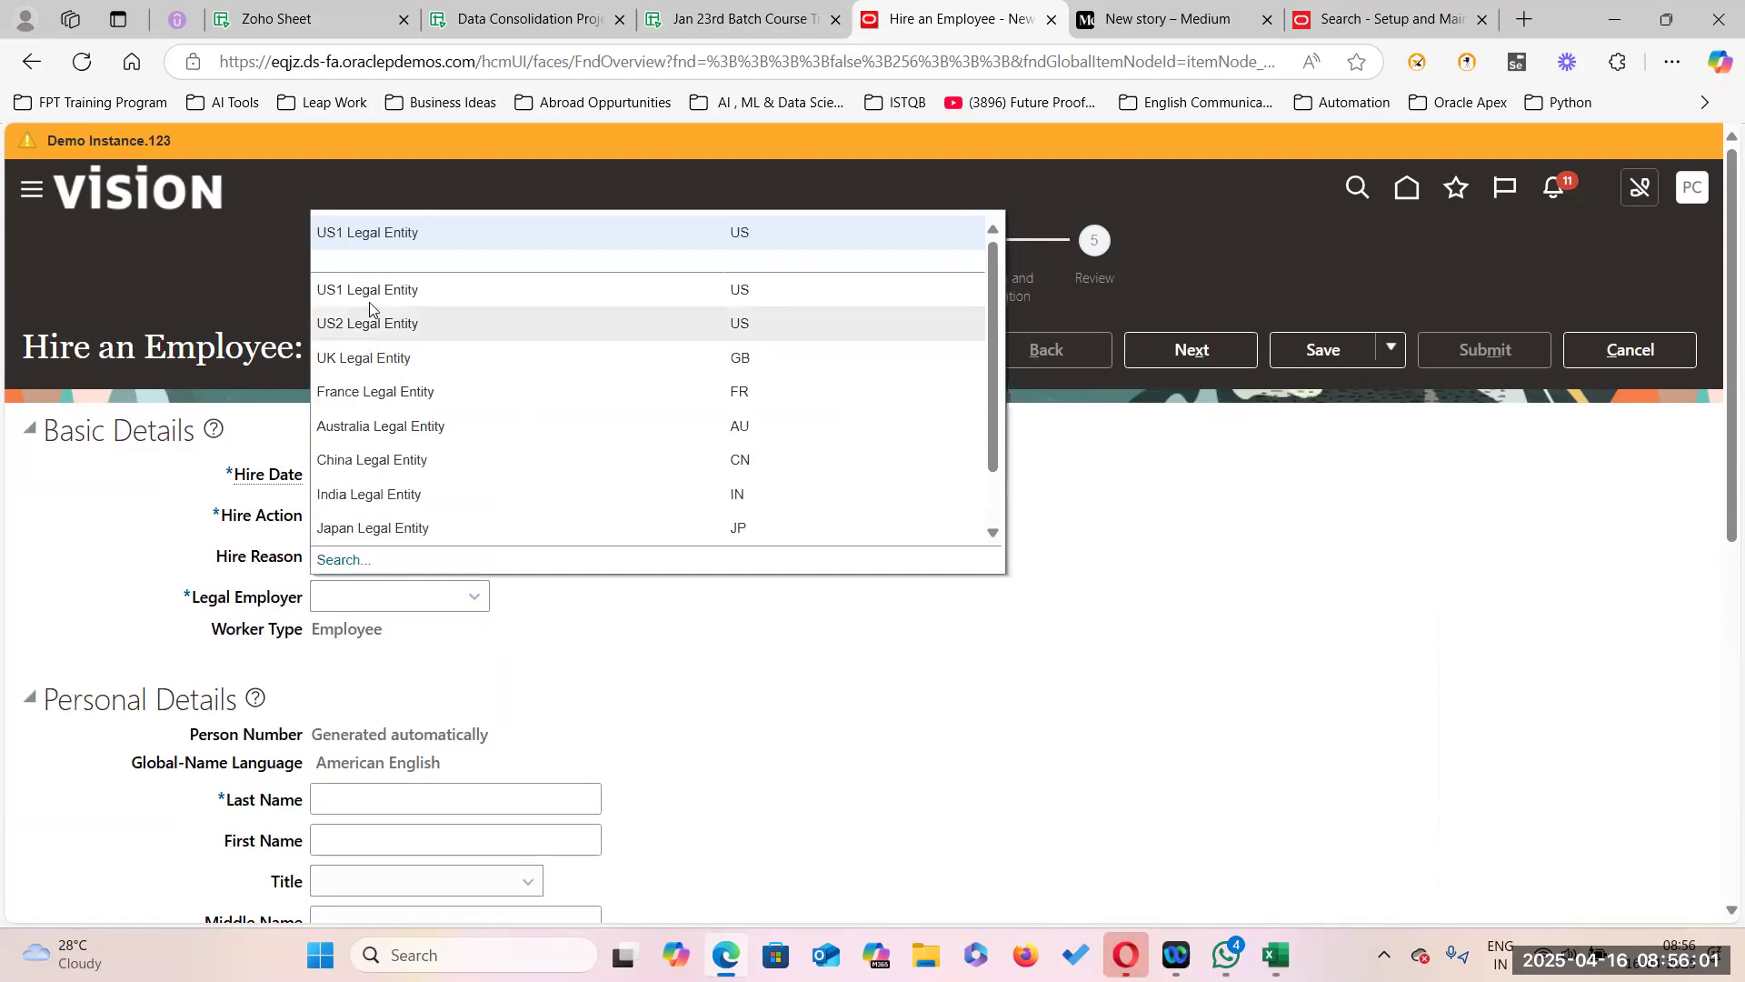
left_click(403, 241)
Enter the new hire's last name and first name.
scroll(604, 722, "down", 3)
left_click(357, 598)
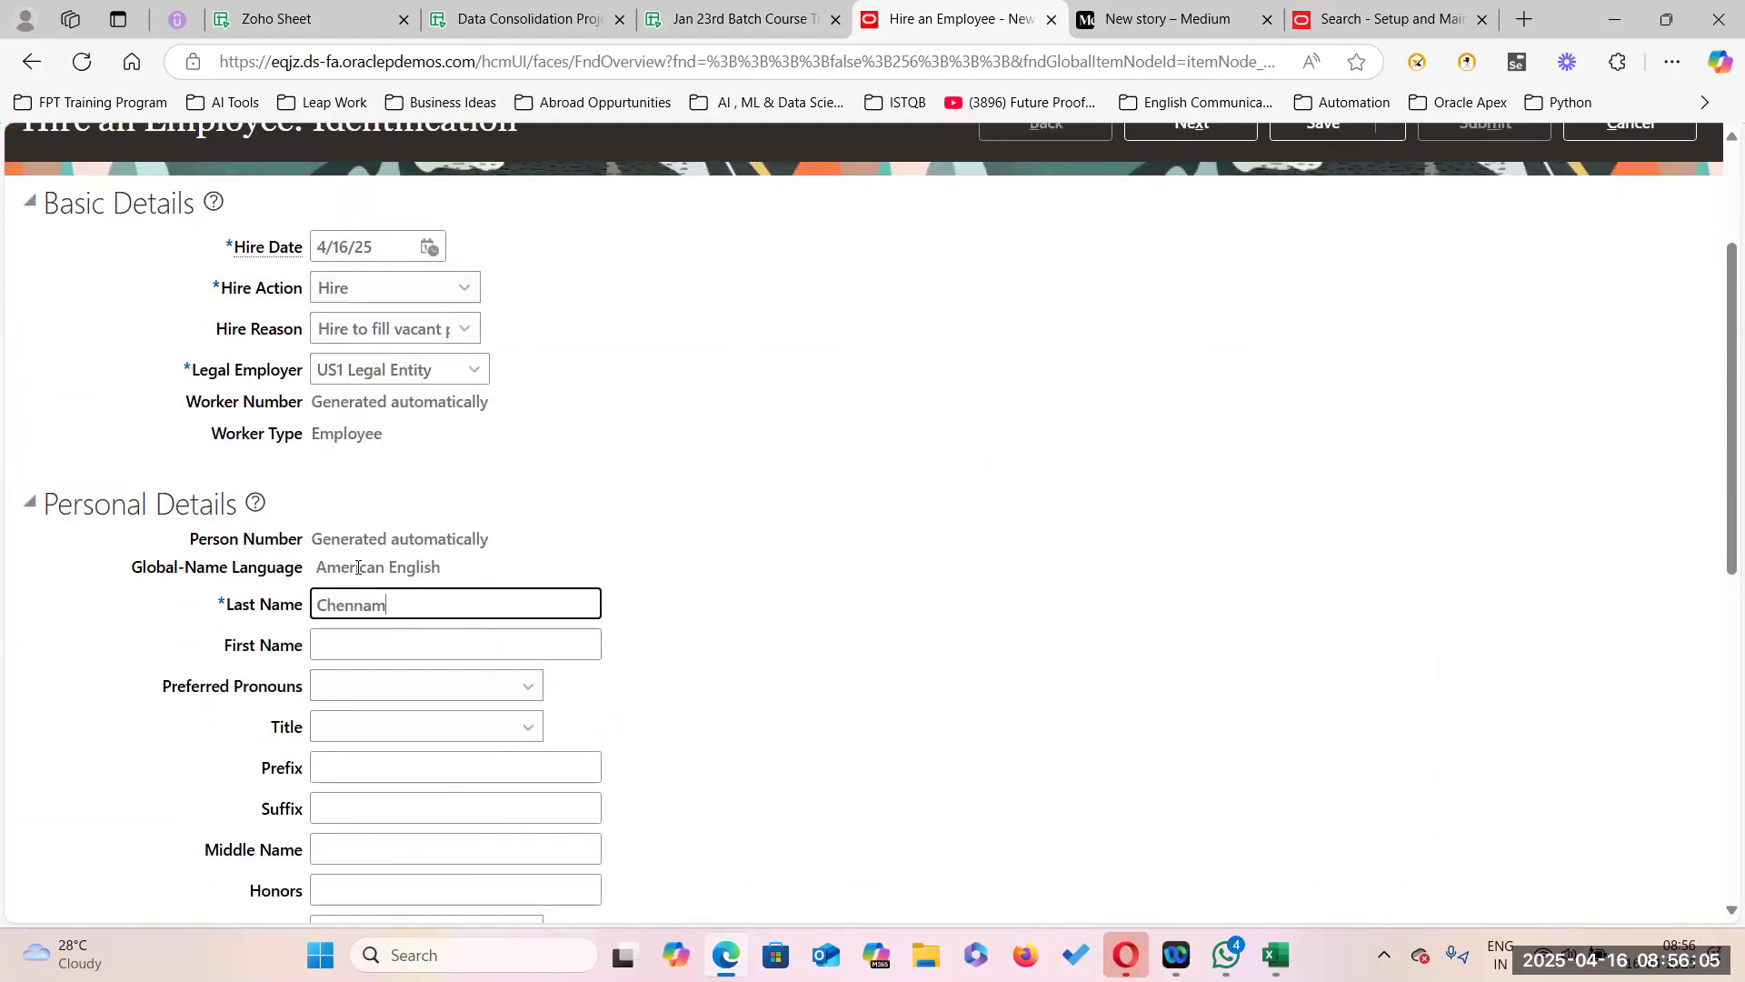
key("Tab")
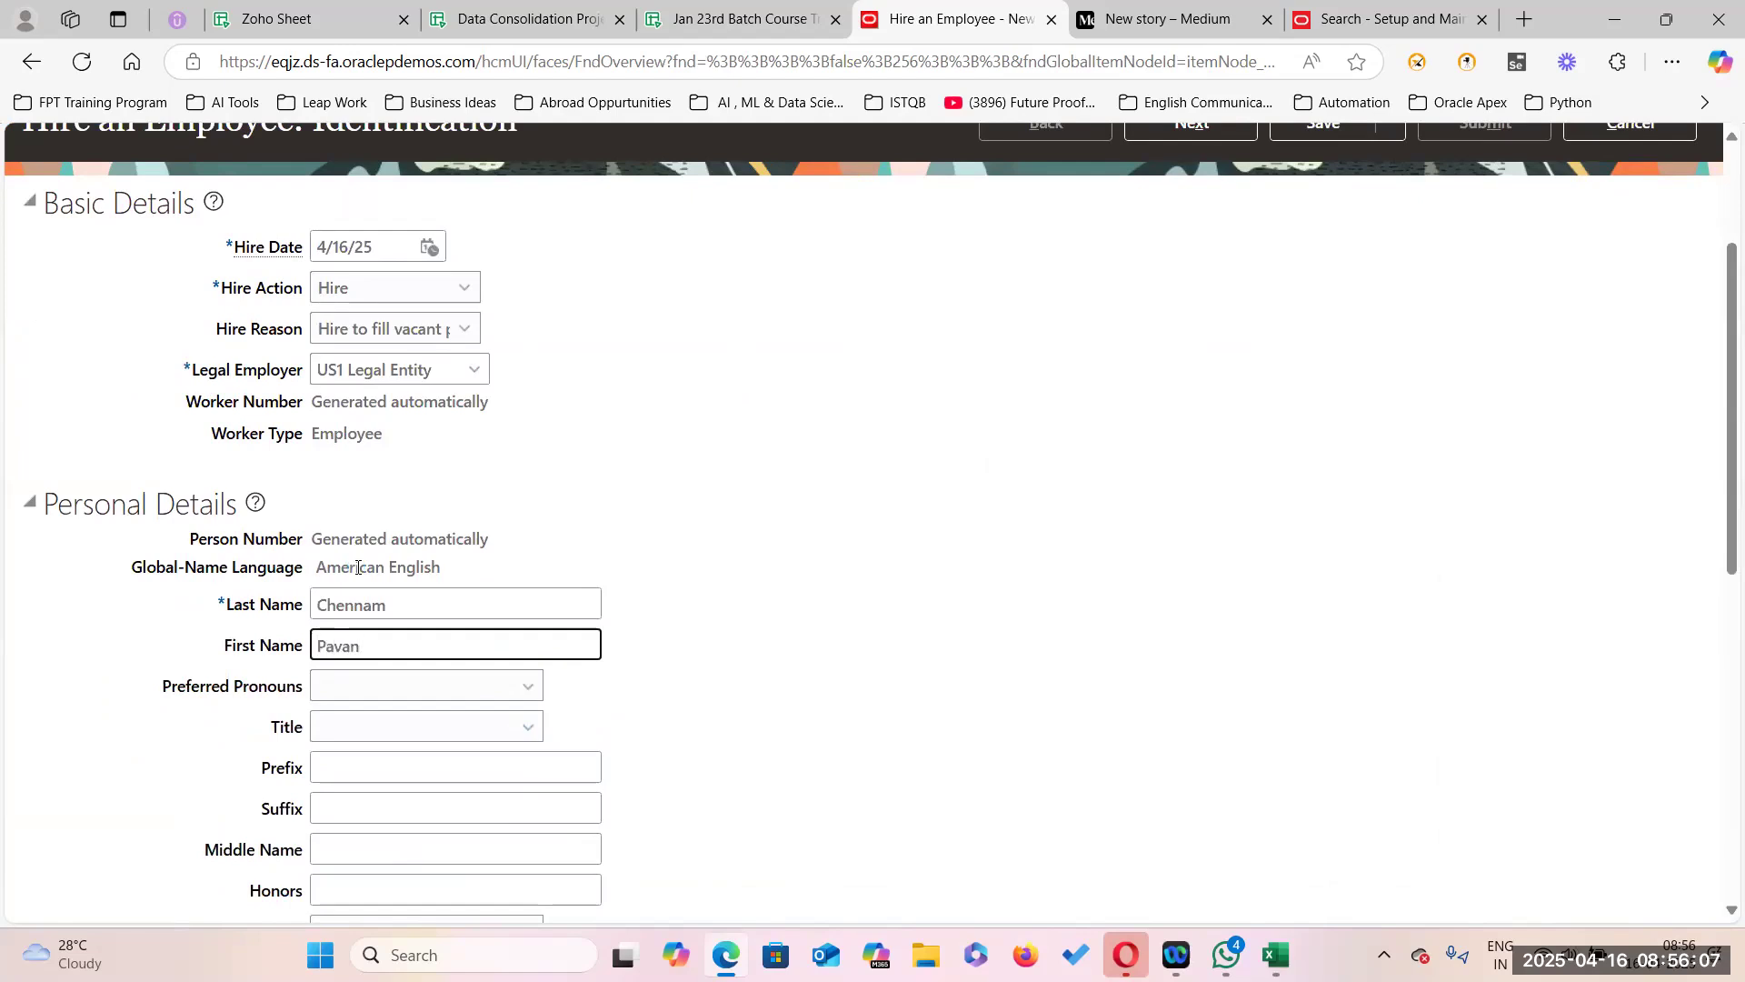
Set title Mr. and gender Male, and enter the date of birth.
scroll(536, 587, "down", 3)
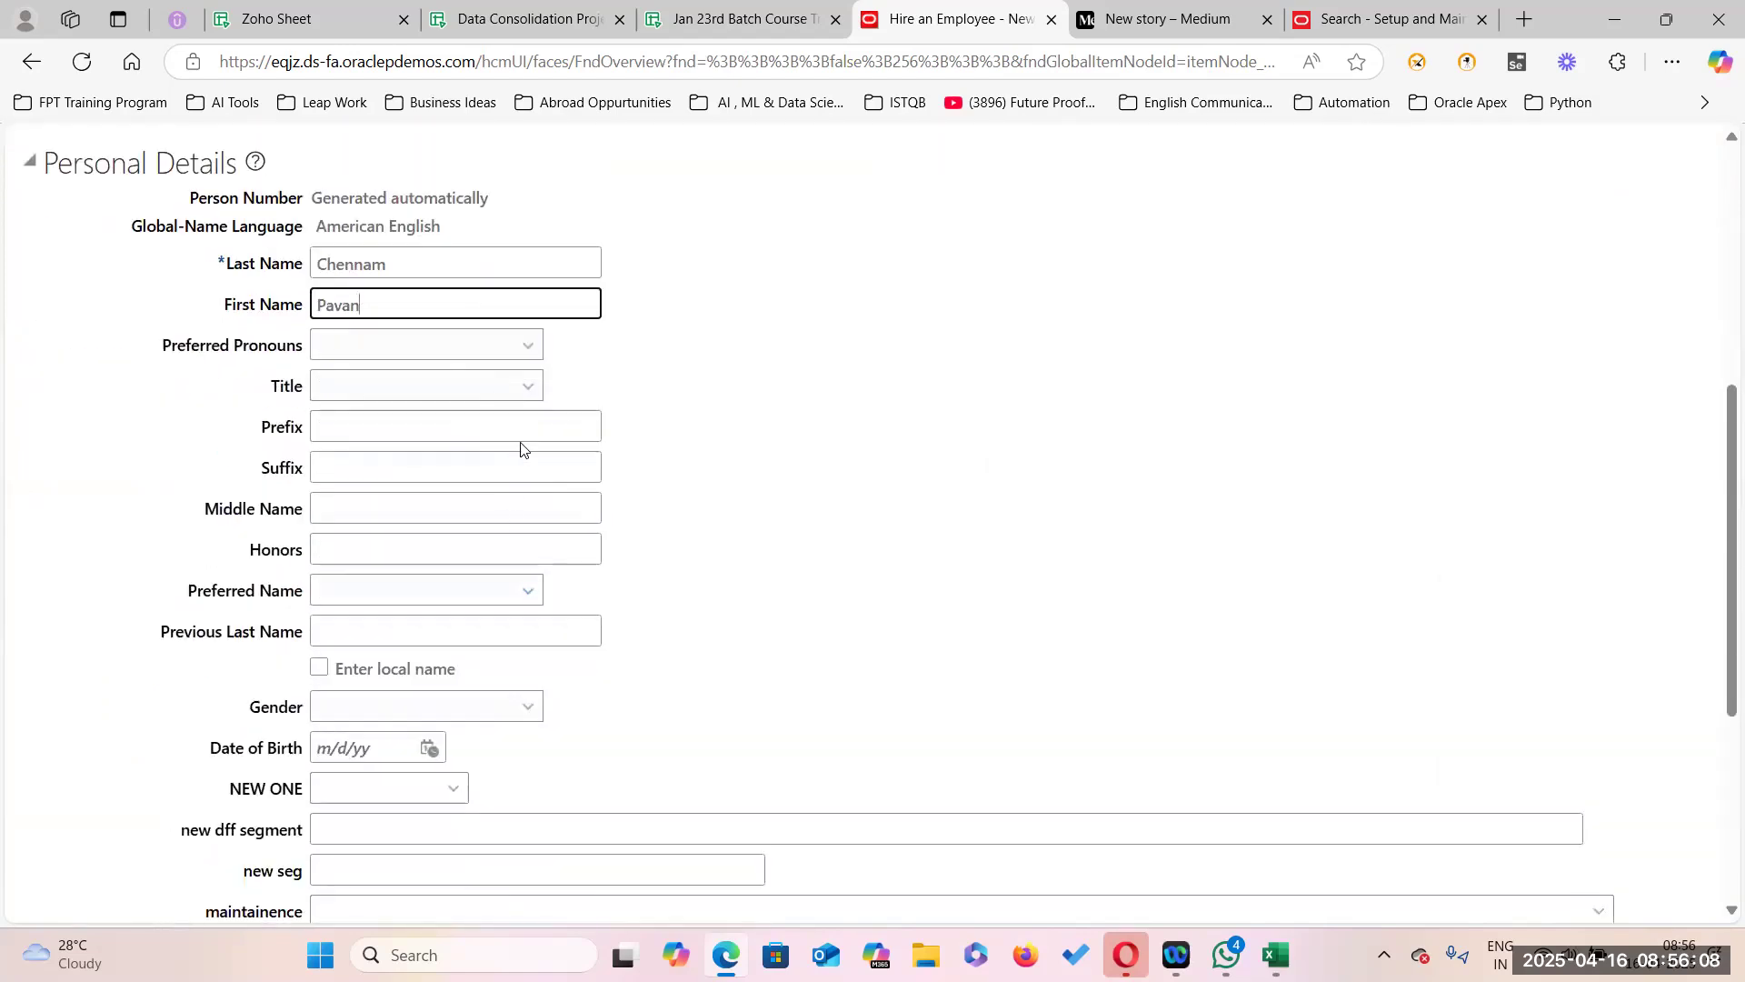
left_click(545, 391)
left_click(420, 541)
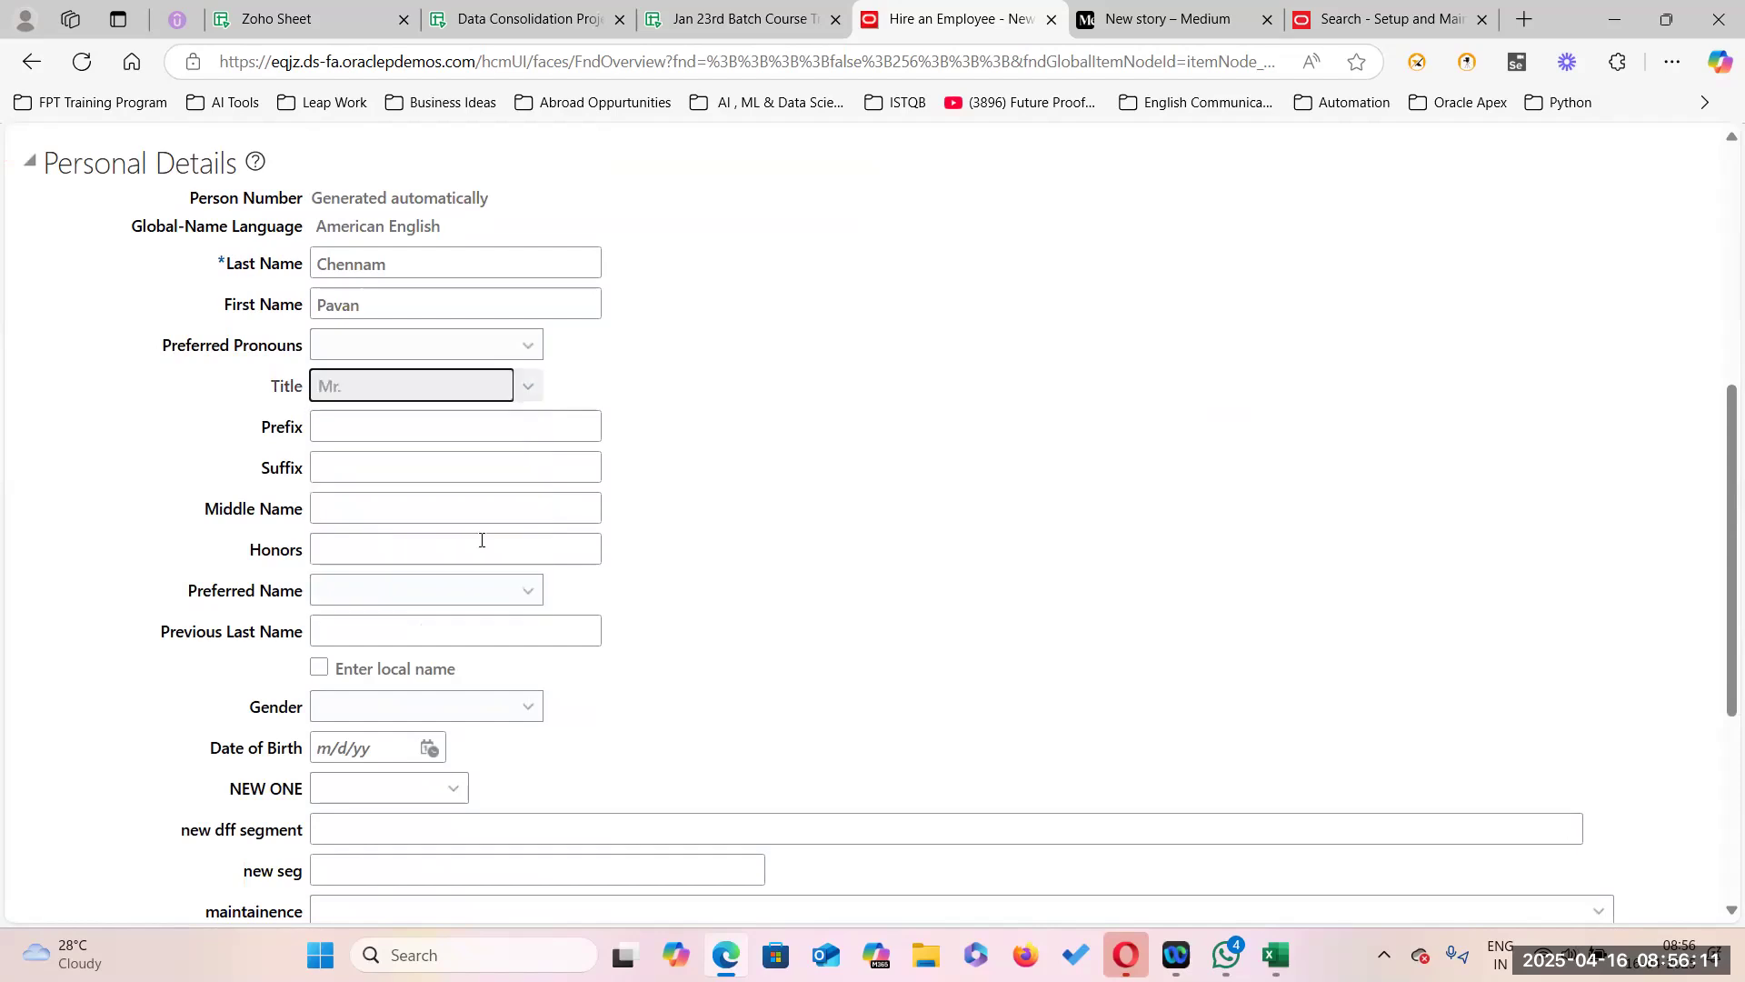
scroll(611, 717, "down", 2)
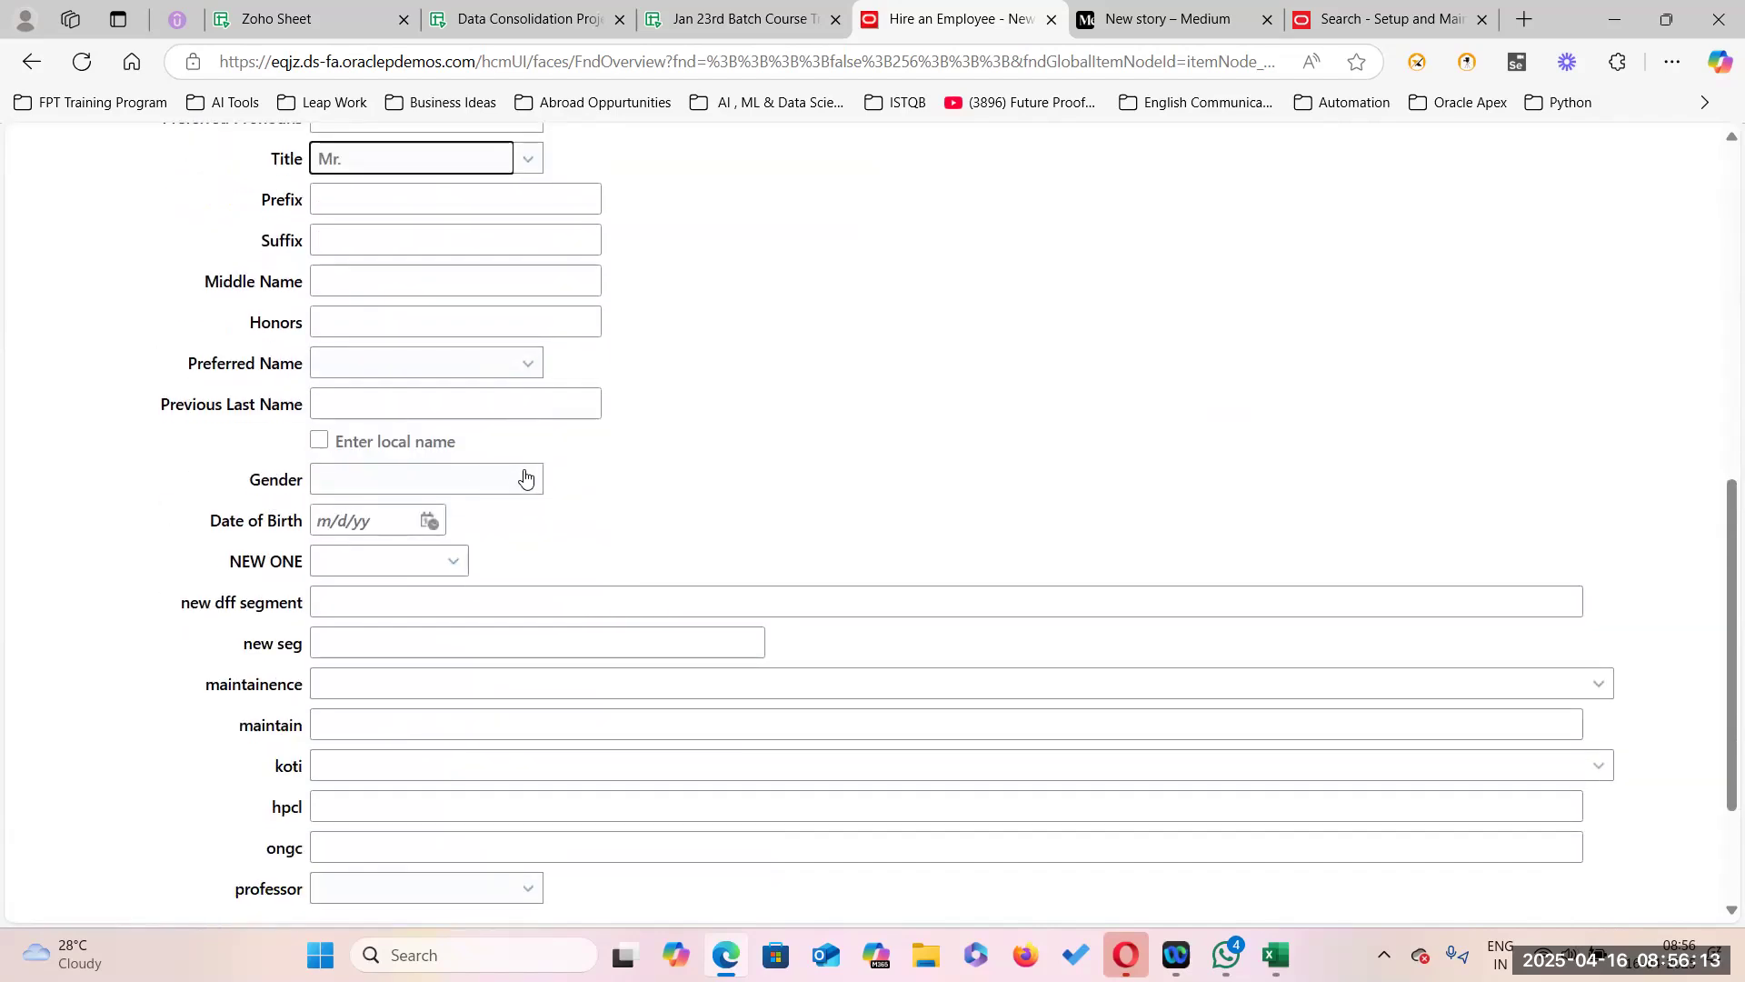
left_click(523, 477)
left_click(455, 572)
left_click(360, 515)
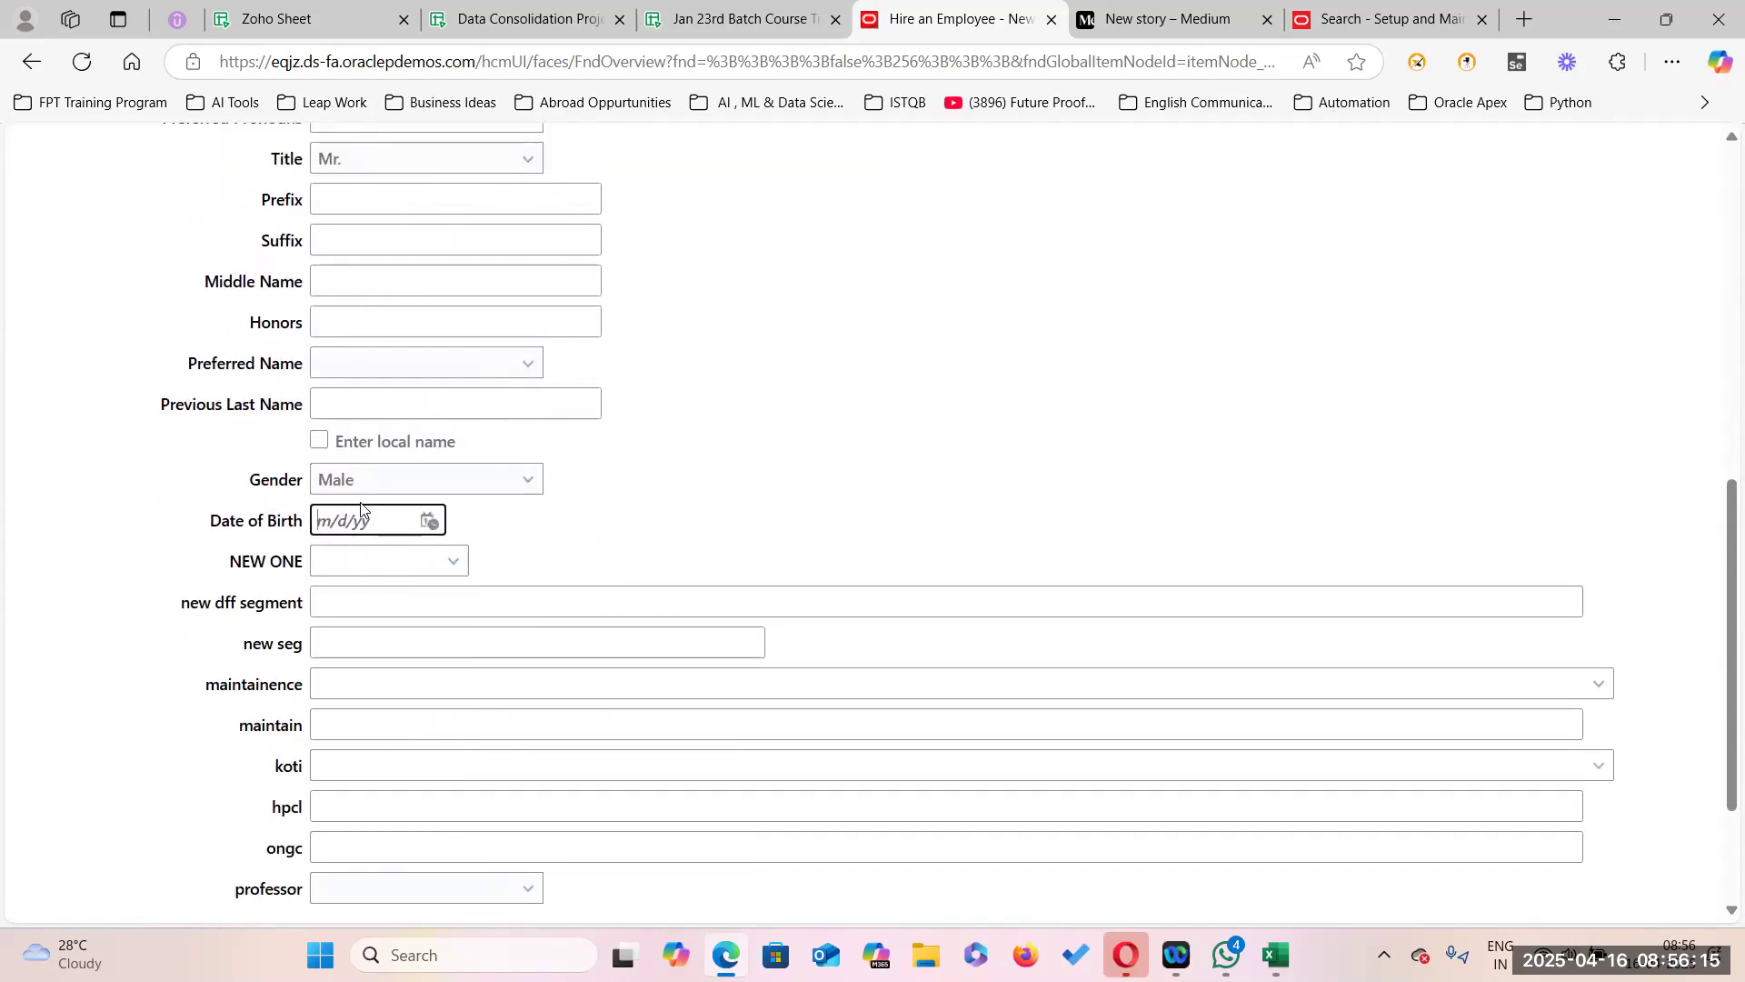
type("9/9/1985")
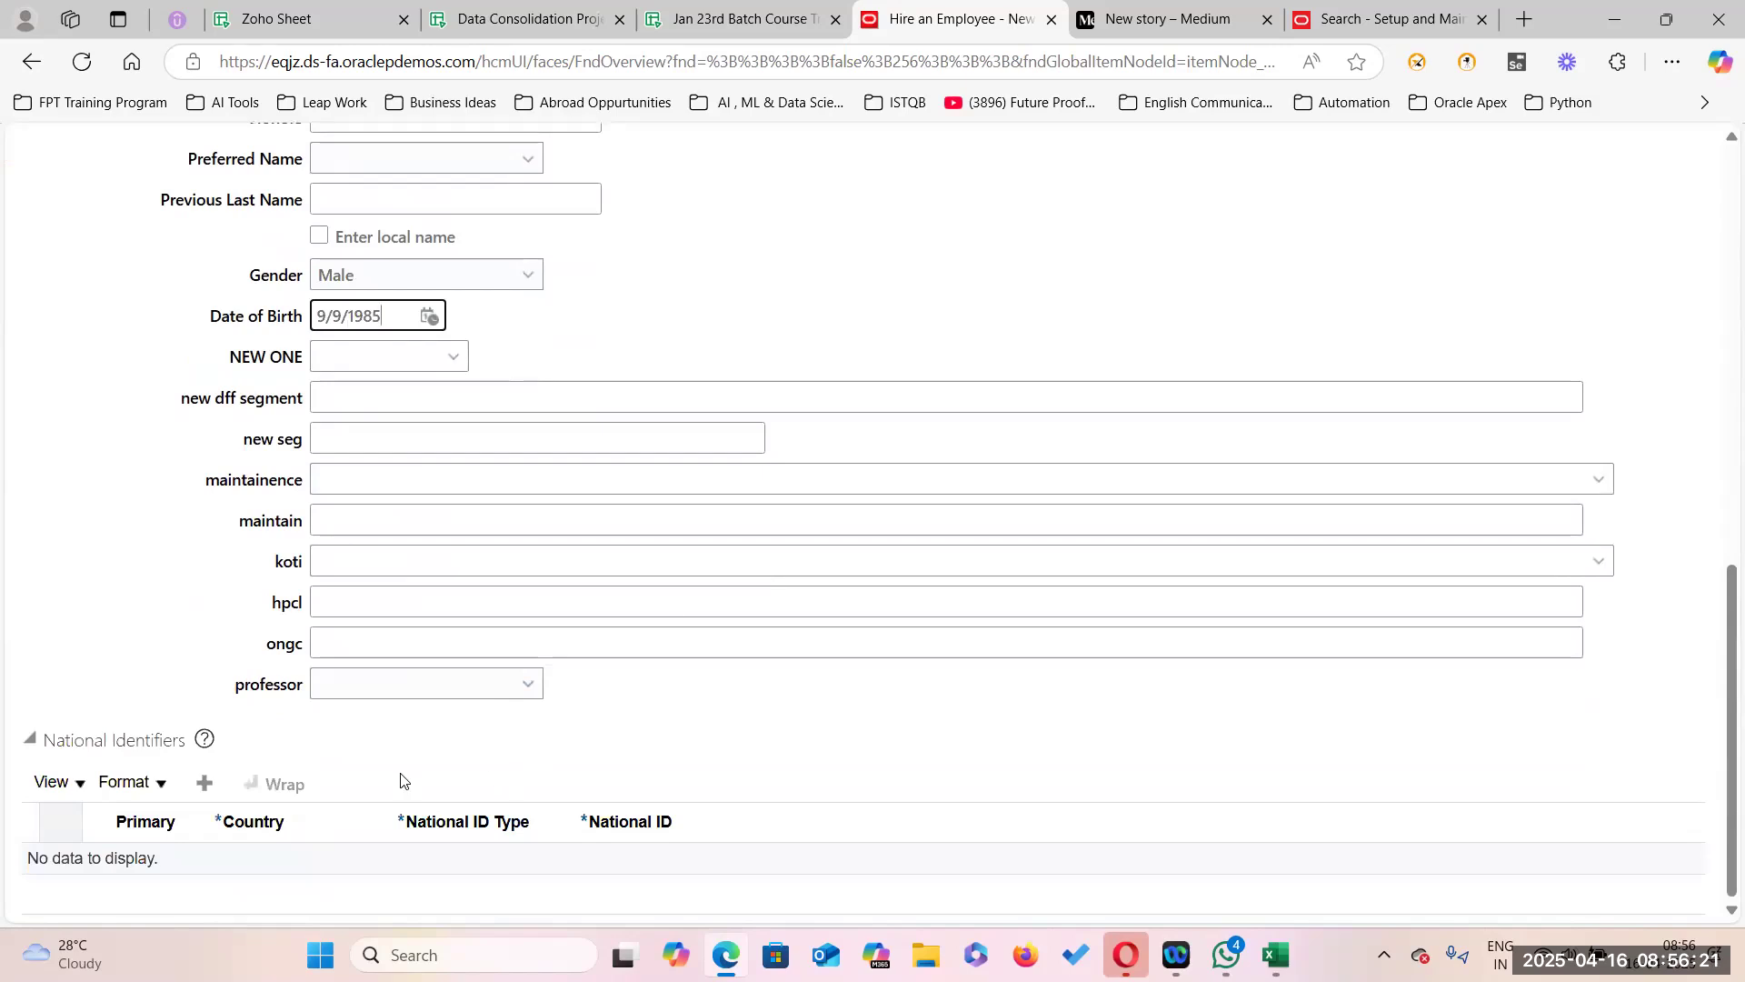
Add a Social Security Number national identifier with the new hire's ID number.
left_click(206, 783)
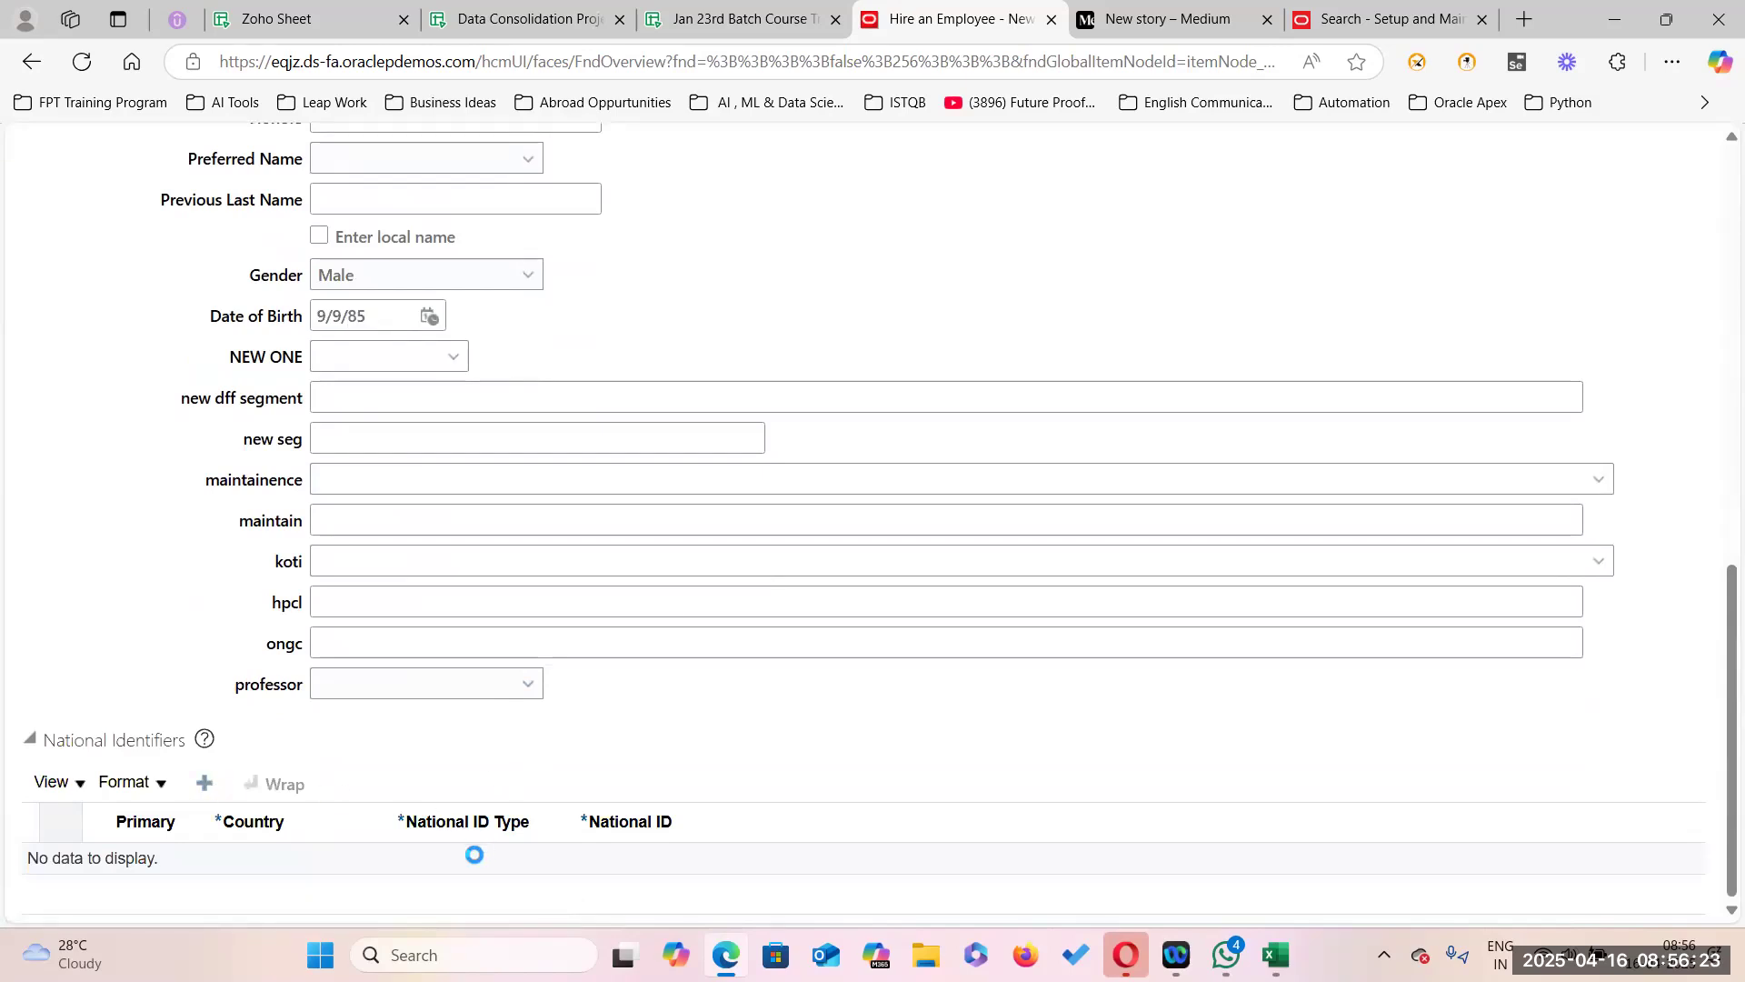
left_click(549, 869)
left_click(449, 799)
left_click(620, 864)
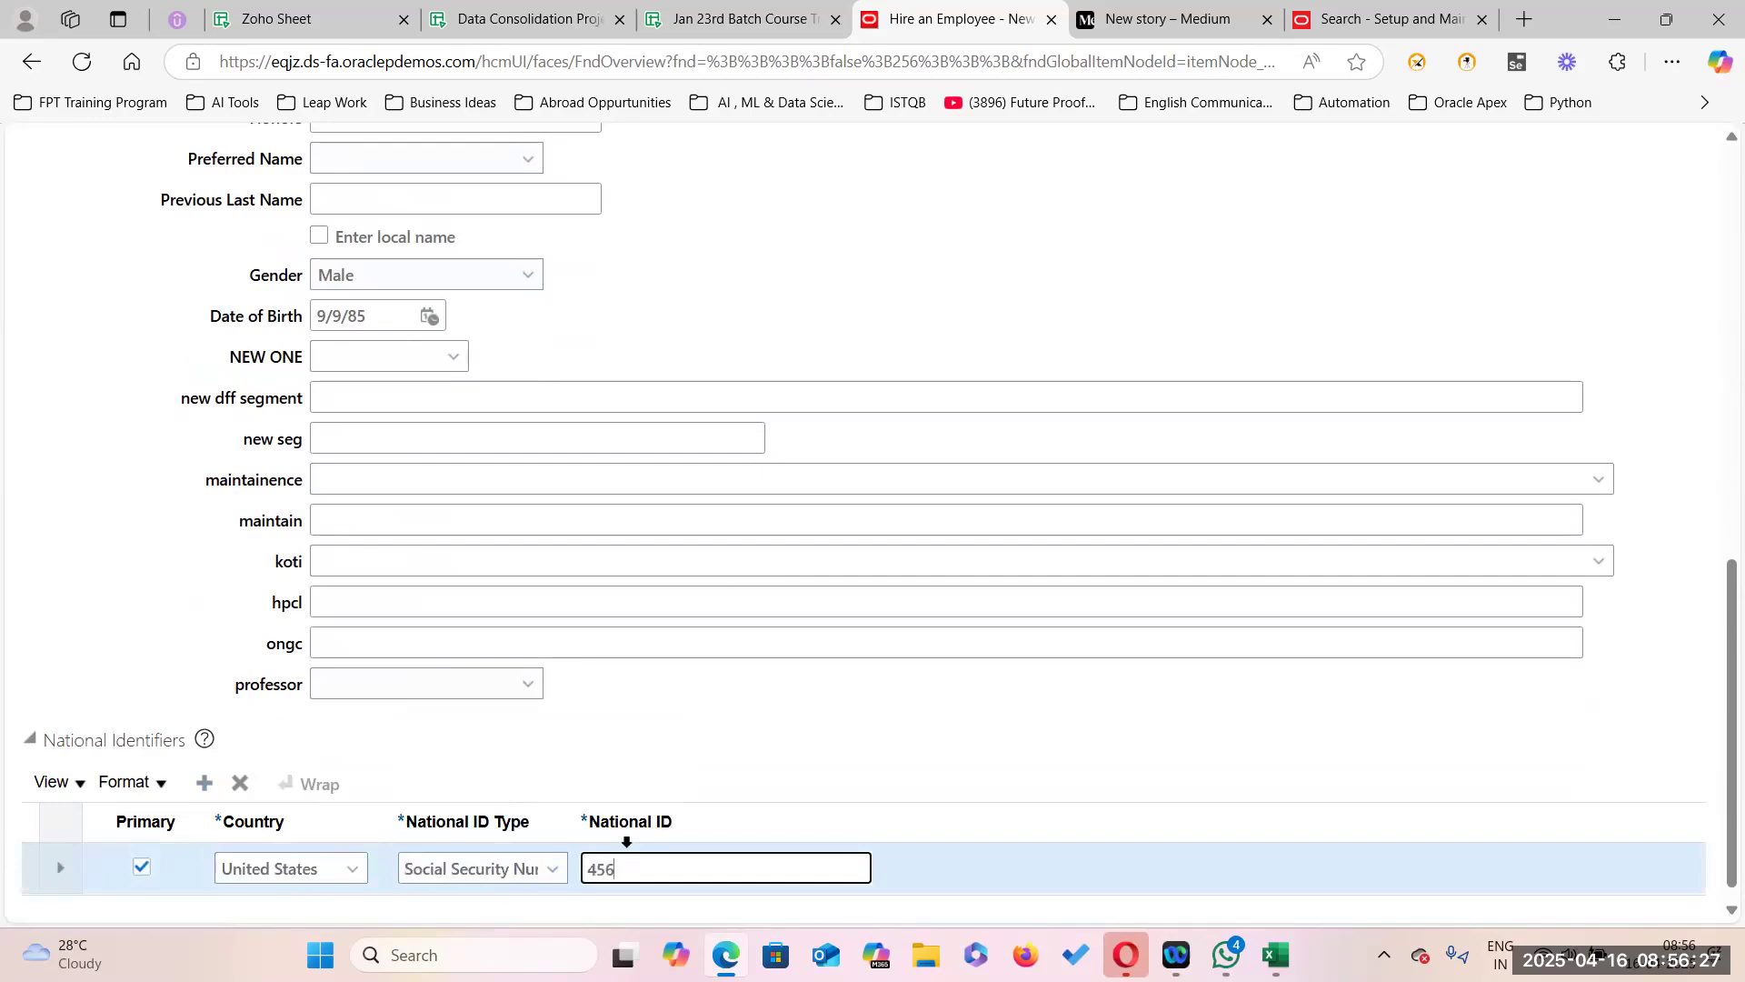
scroll(1209, 582, "up", 10)
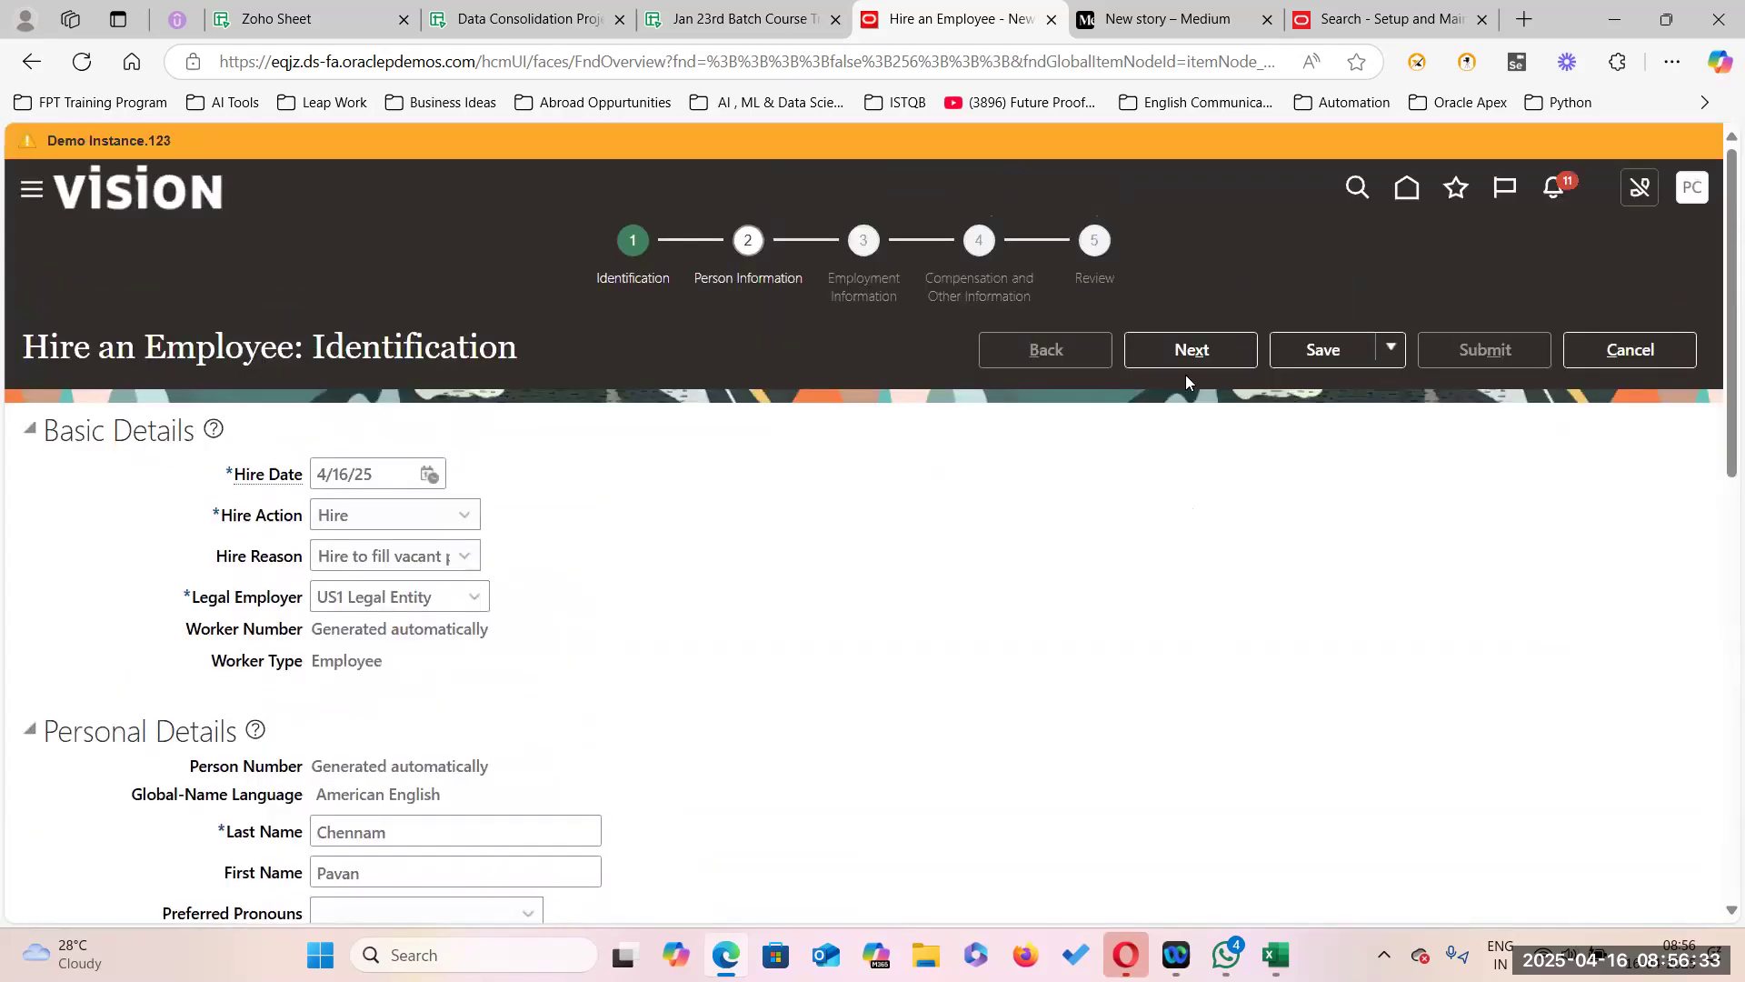
Advance to Person Information and enter the home address's first line.
left_click(1210, 352)
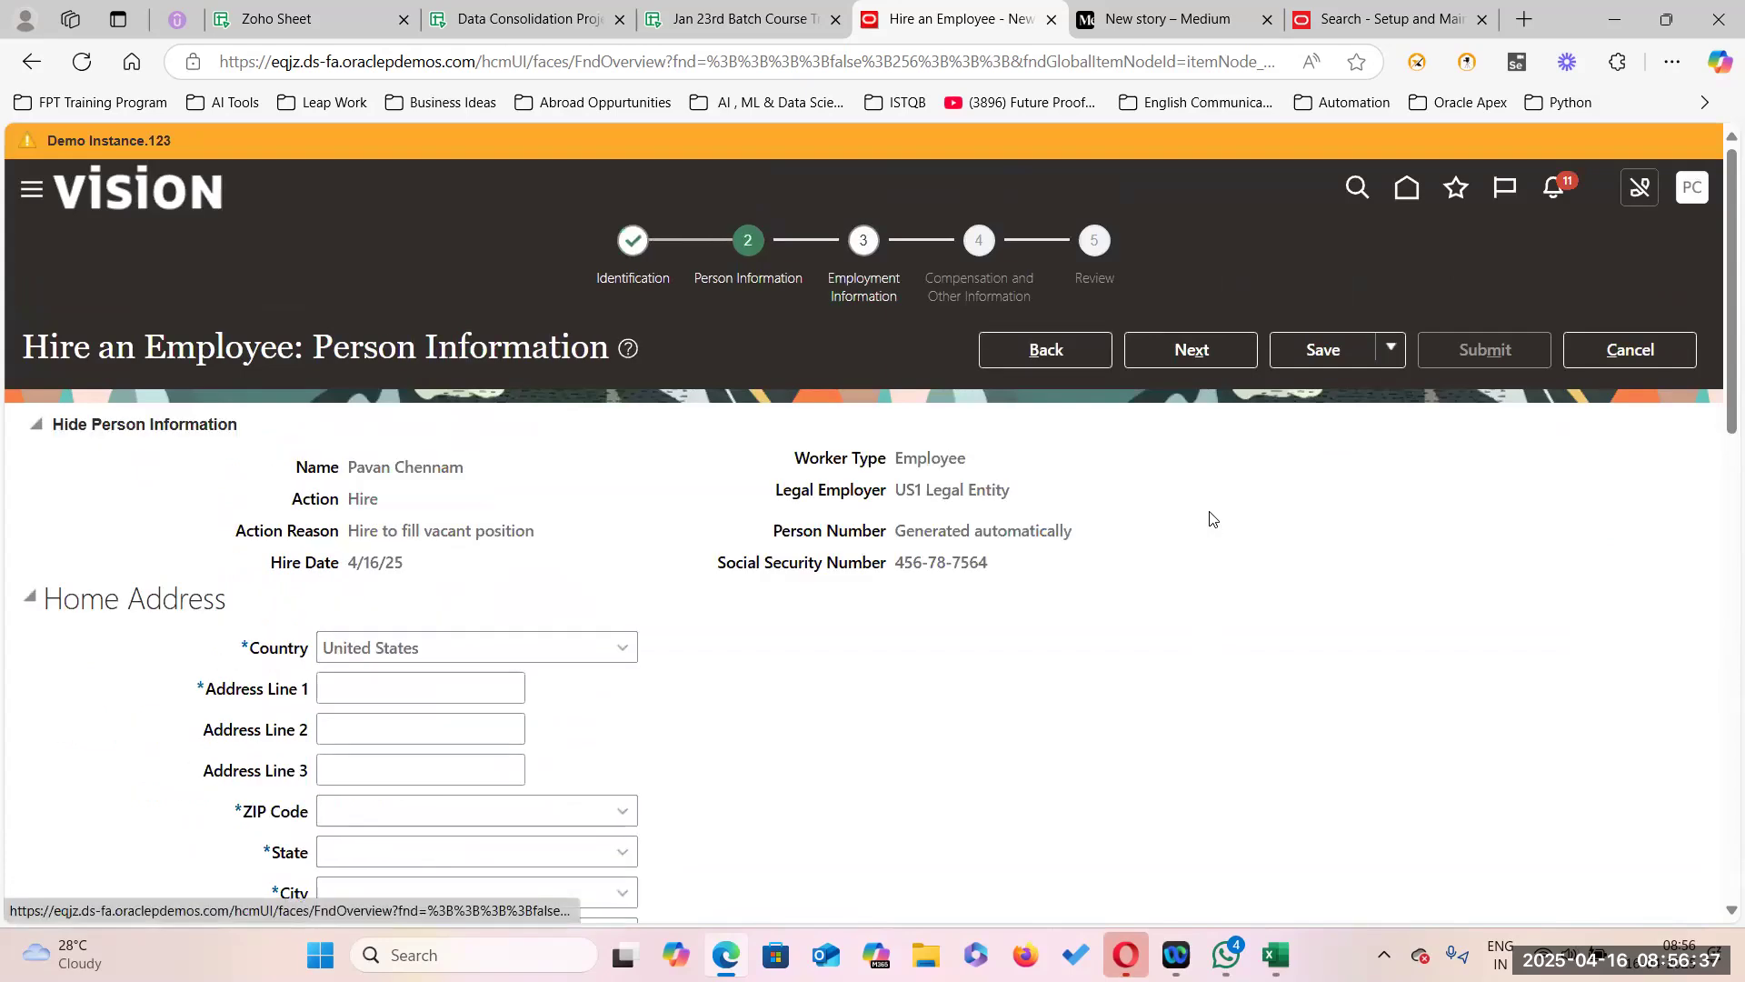
scroll(818, 455, "down", 5)
left_click(416, 232)
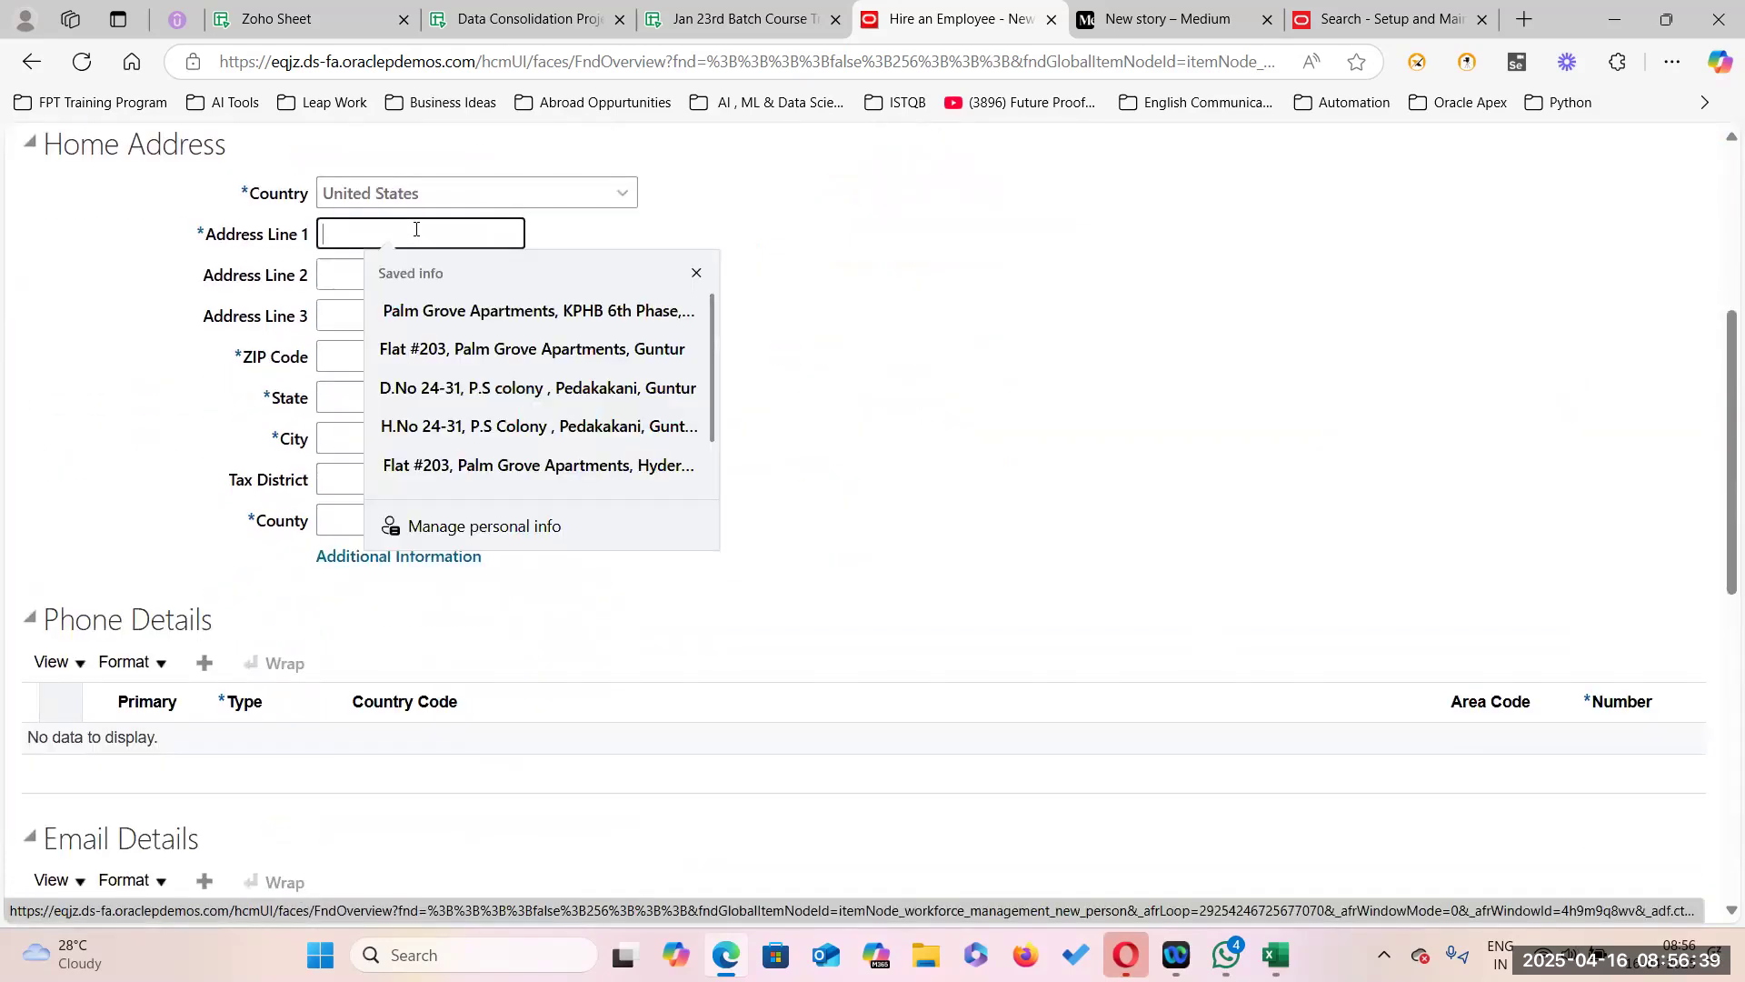
type("Onew")
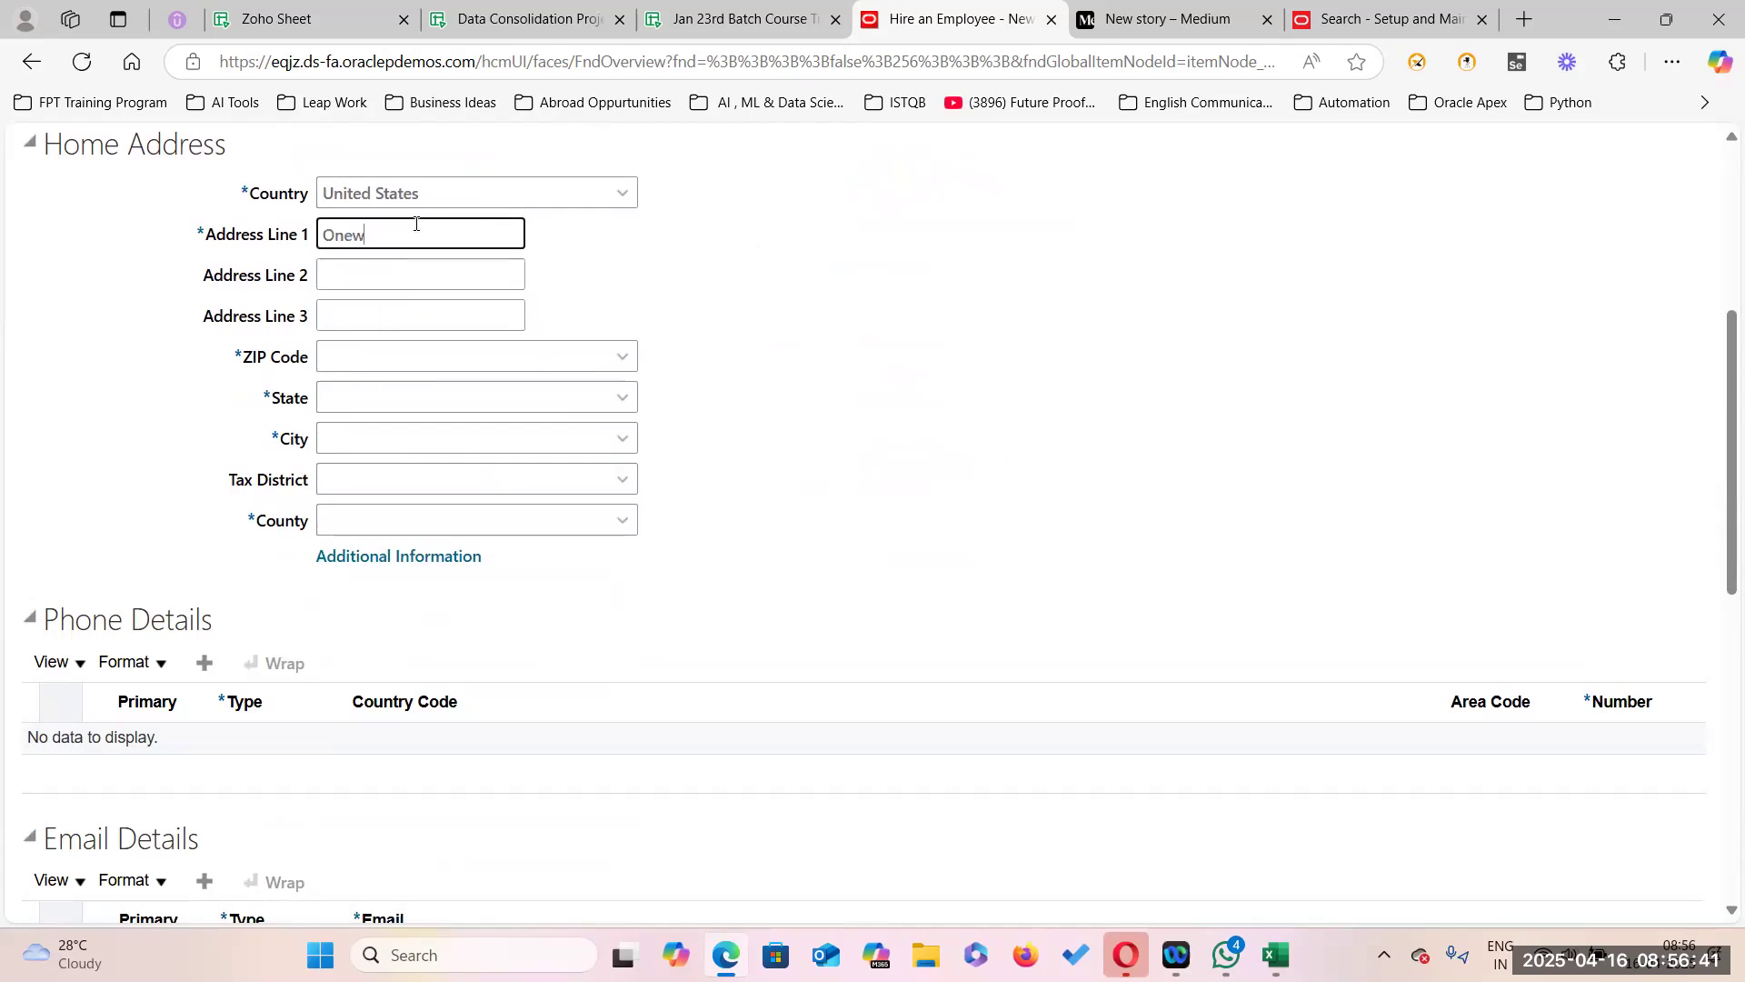
type("ayRw")
key("BackSpace")
key("BackSpace")
type("RWC")
Look up ZIP code 94061 and accept Redwood City to fill the address geography.
left_click(618, 355)
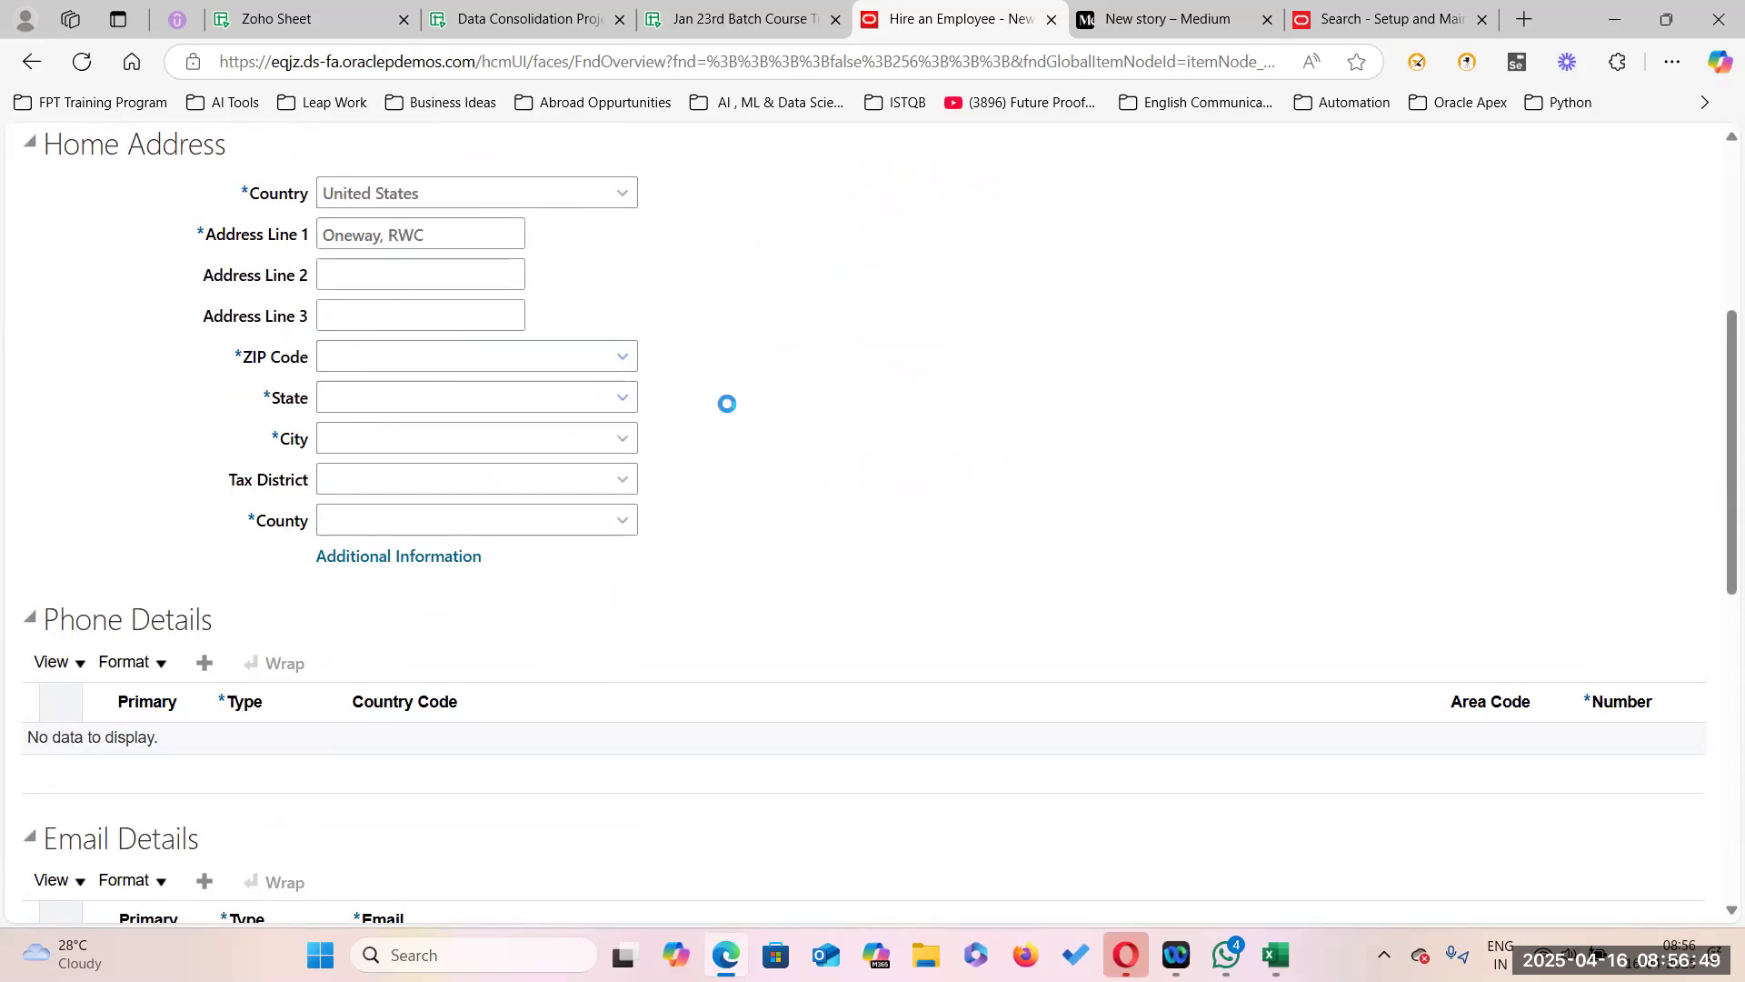
left_click(341, 427)
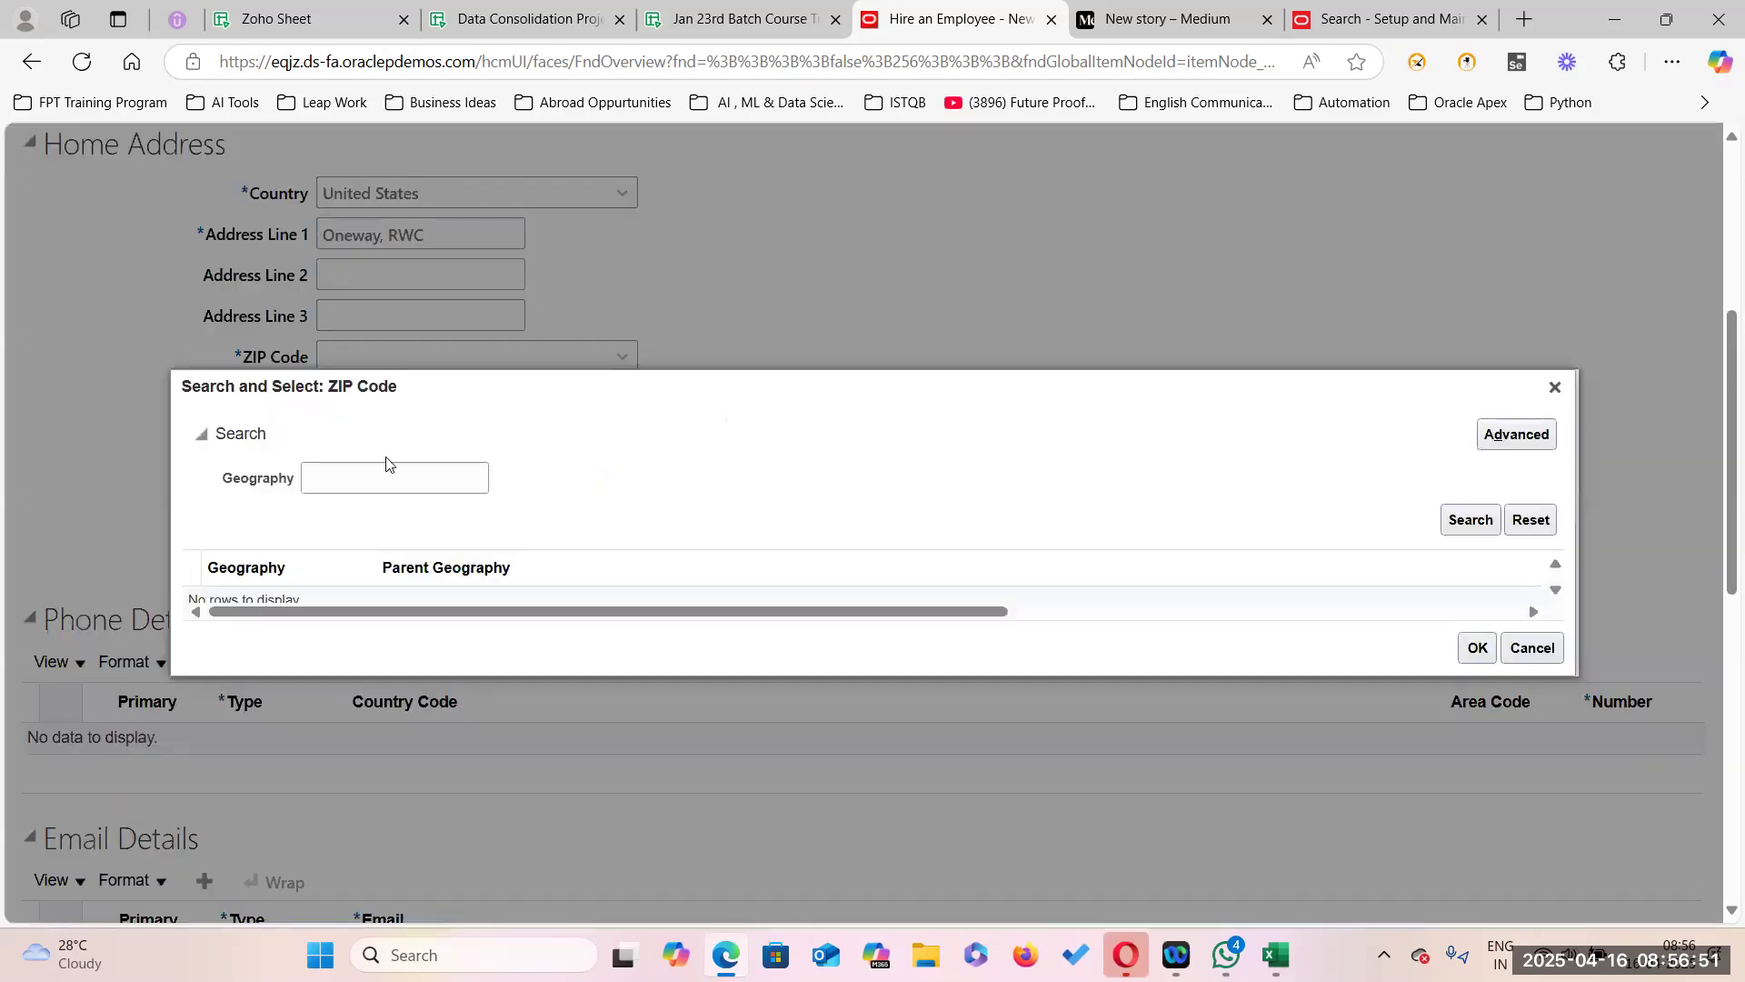
left_click(375, 473)
type("94061")
scroll(1263, 592, "up", 1)
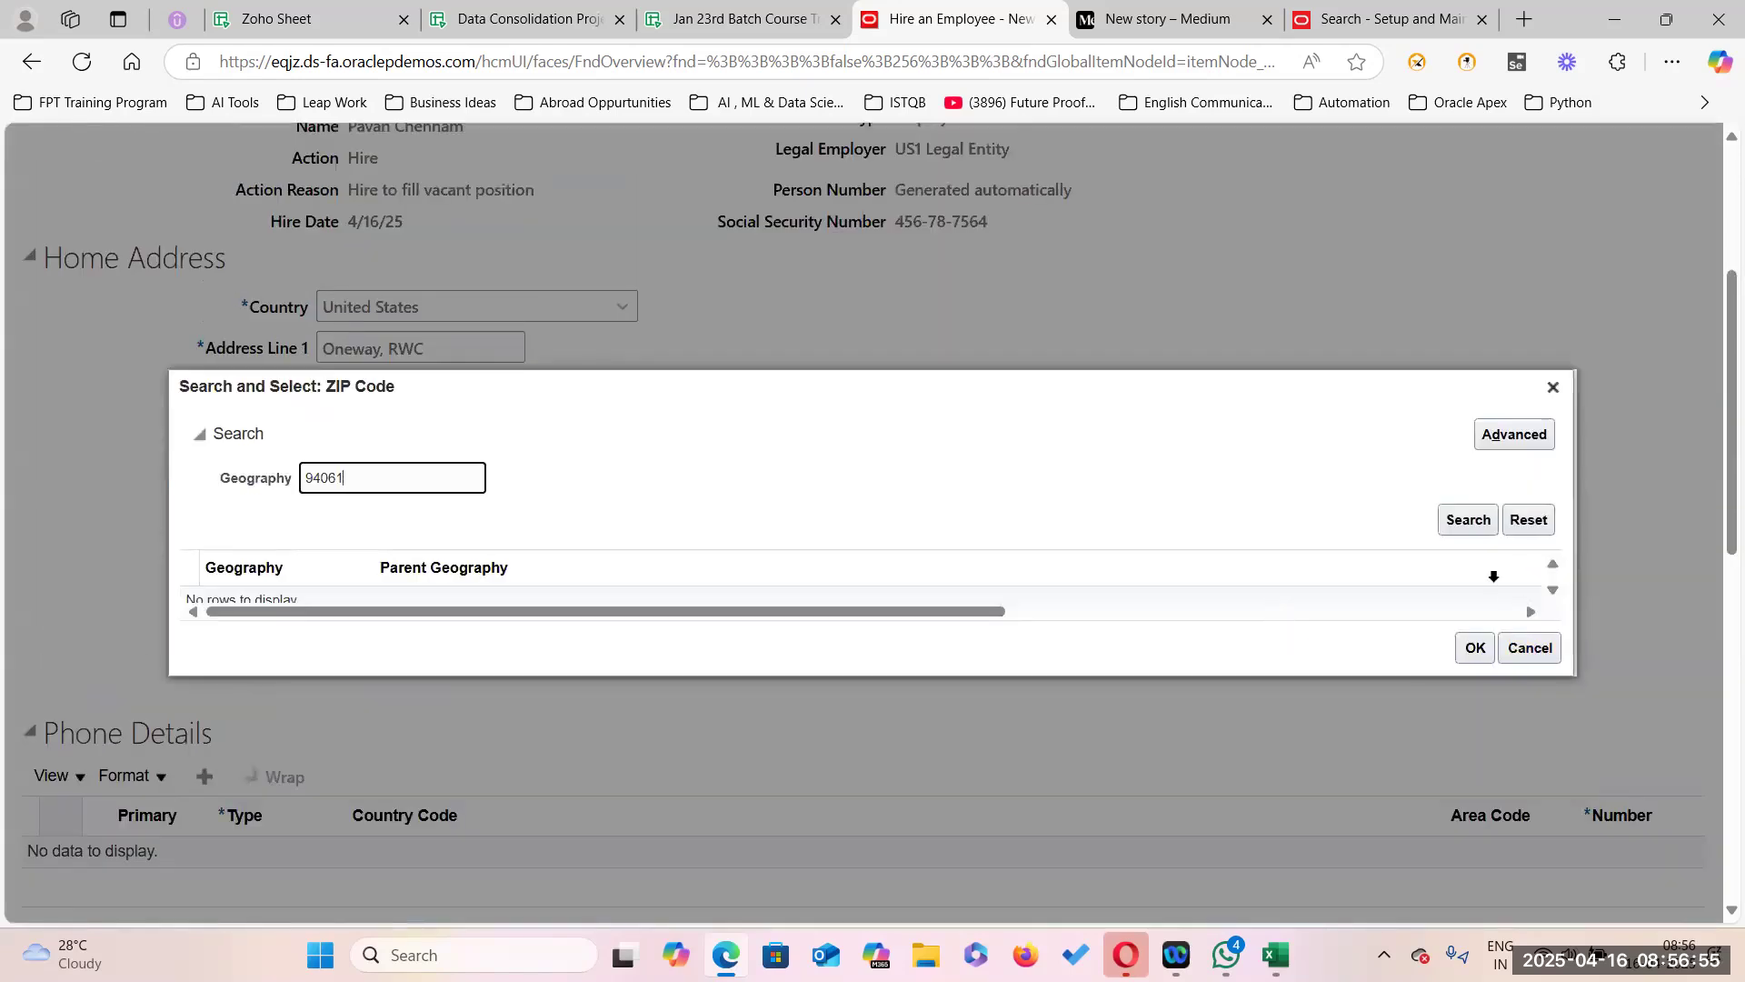
left_click(1470, 533)
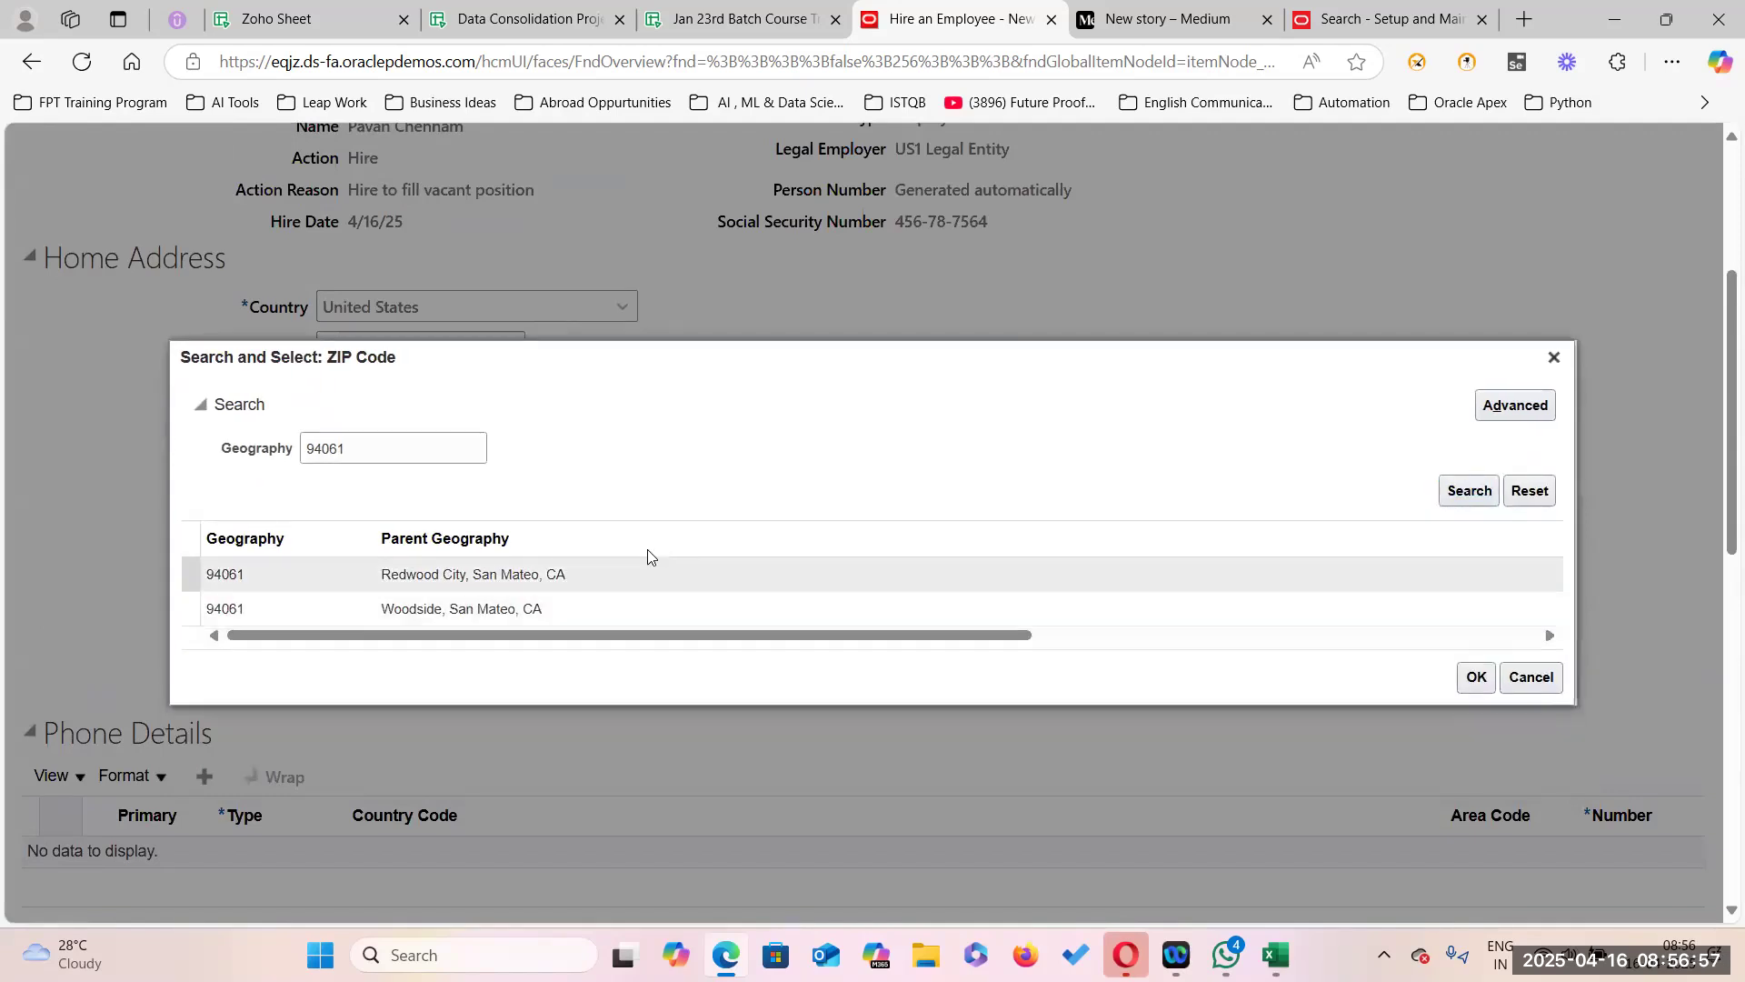
left_click(1477, 677)
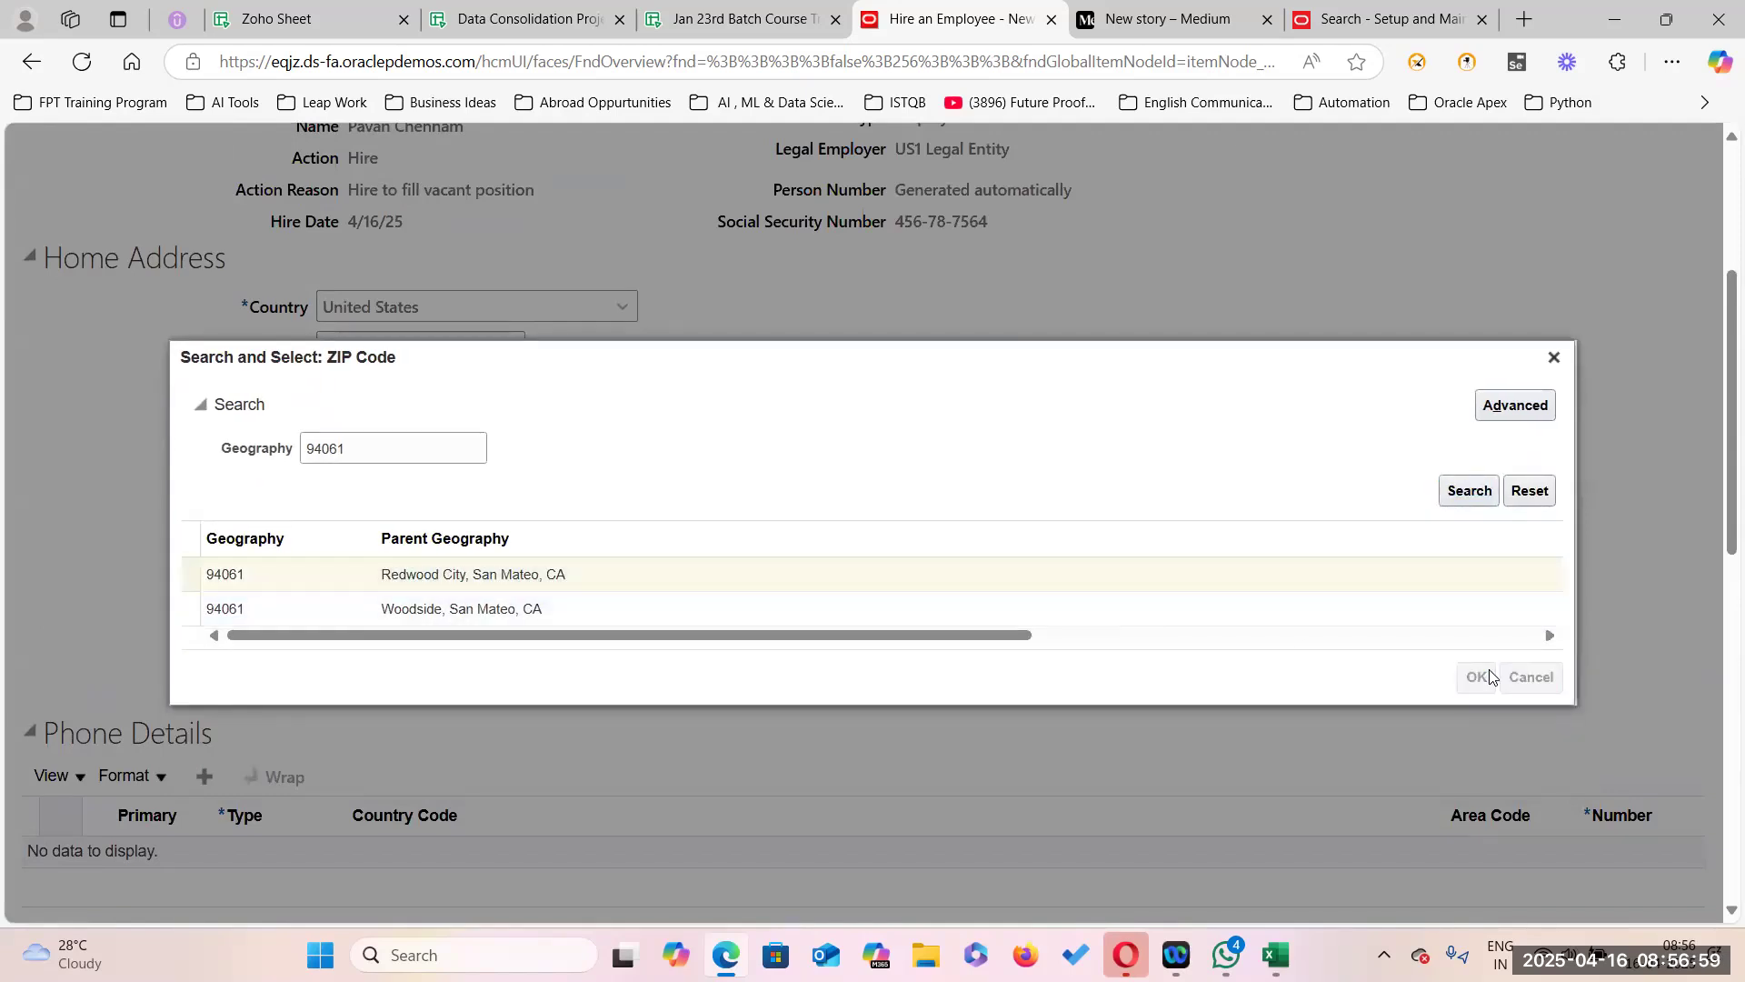
scroll(537, 706, "down", 6)
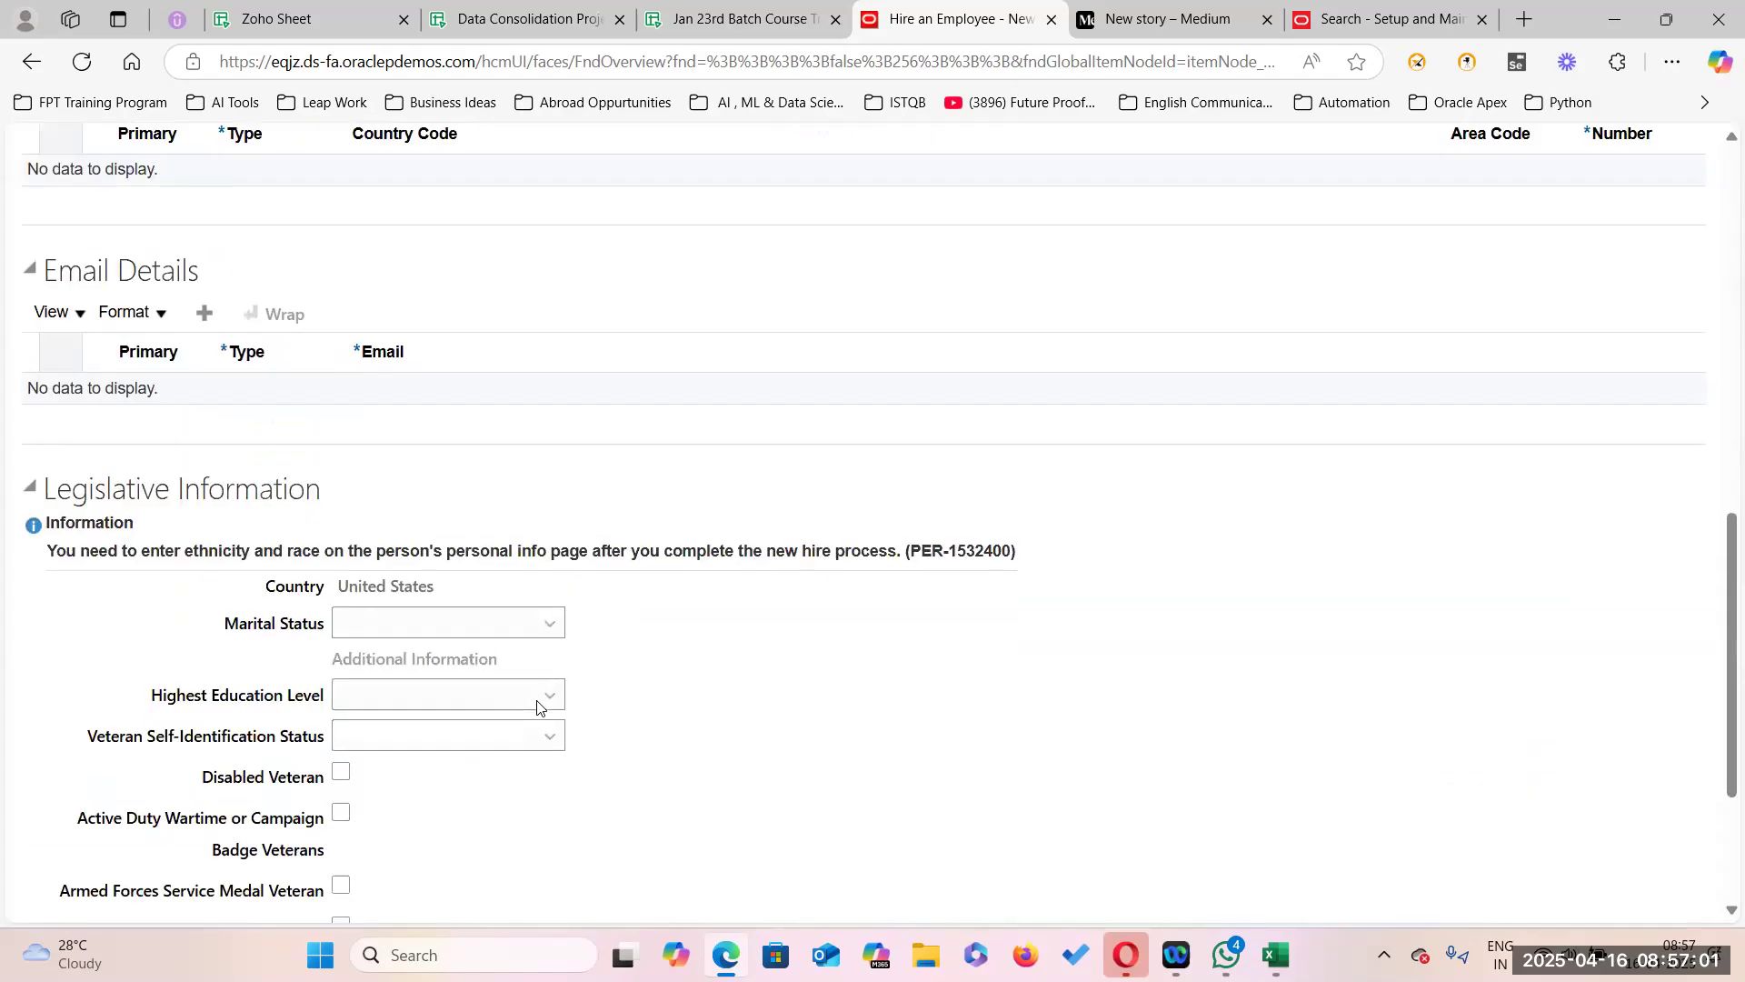
scroll(619, 701, "down", 10)
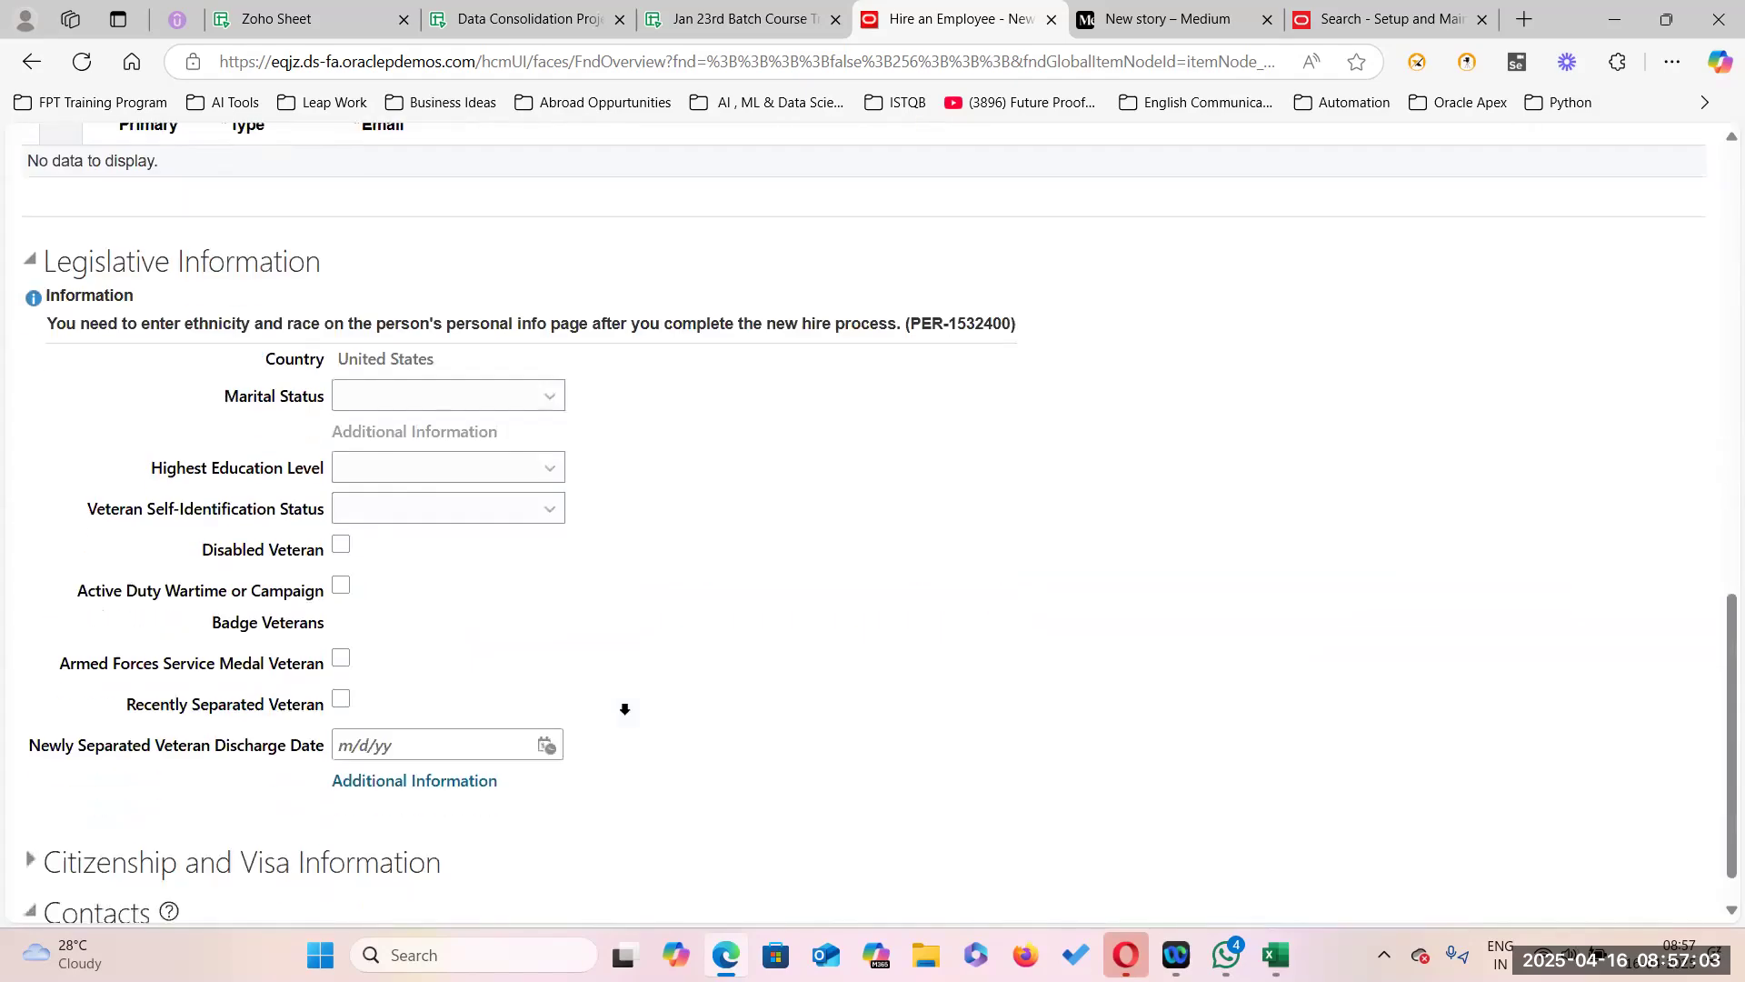
scroll(624, 710, "up", 10)
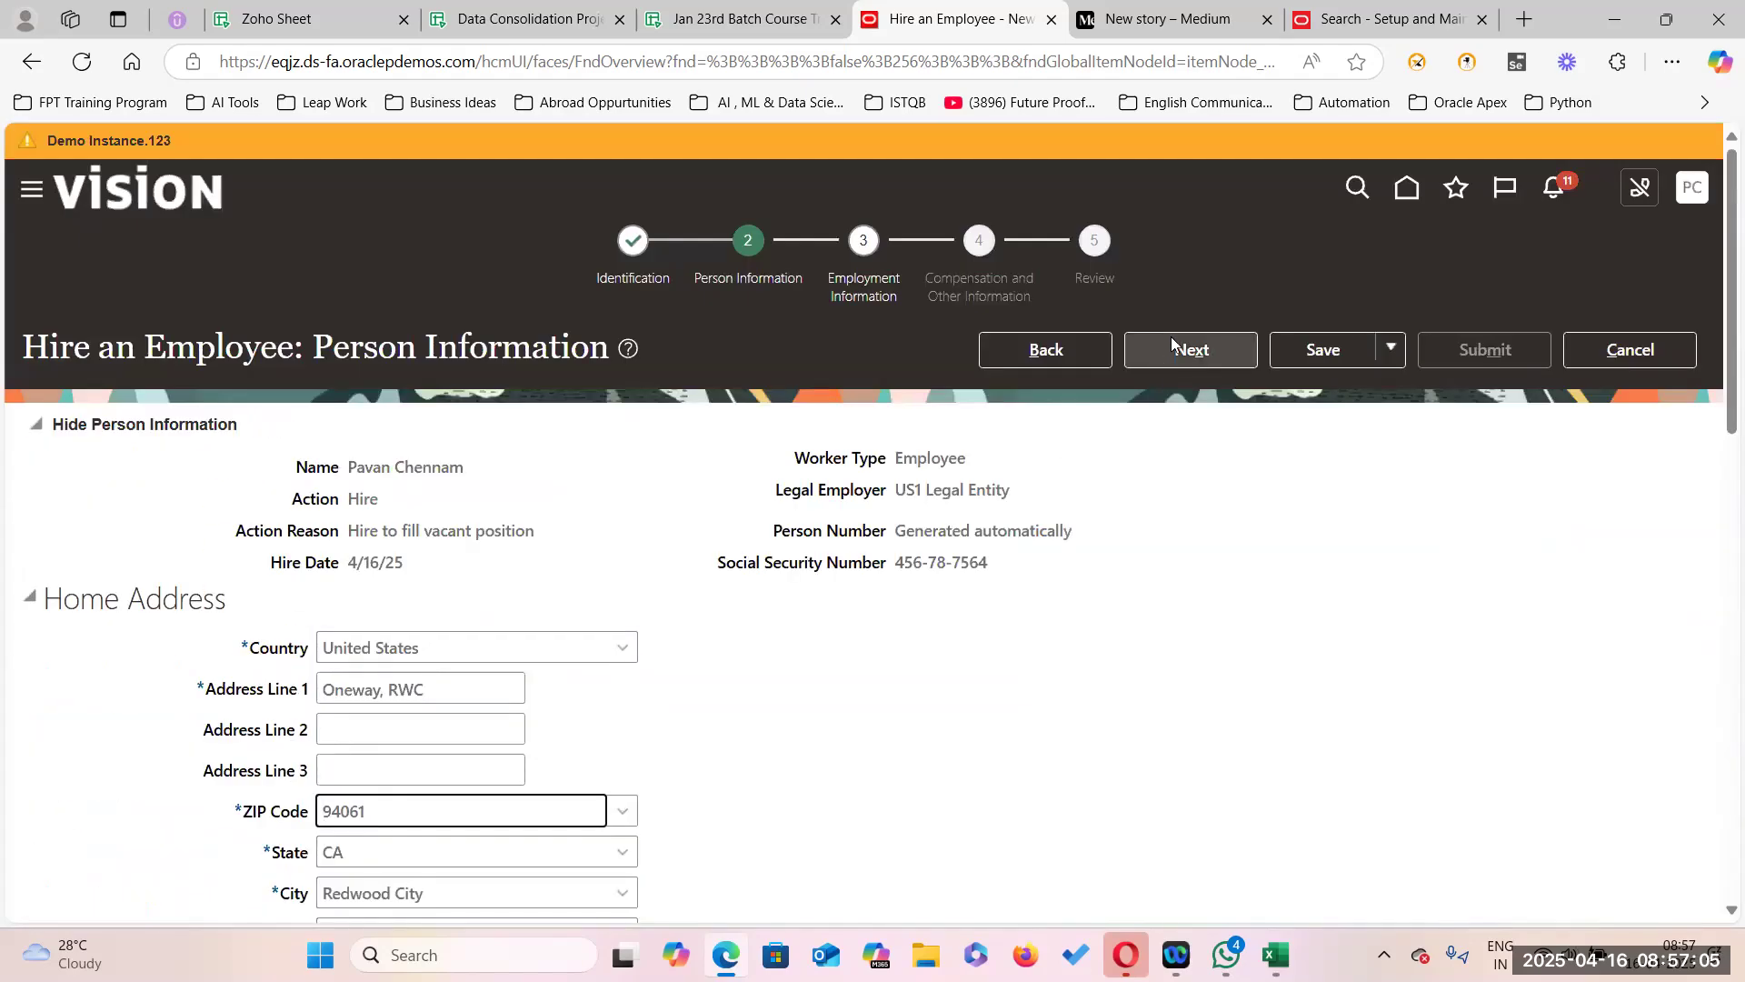
Advance to Employment Information and set the assignment's Business Unit to US1 Business Unit.
left_click(1212, 358)
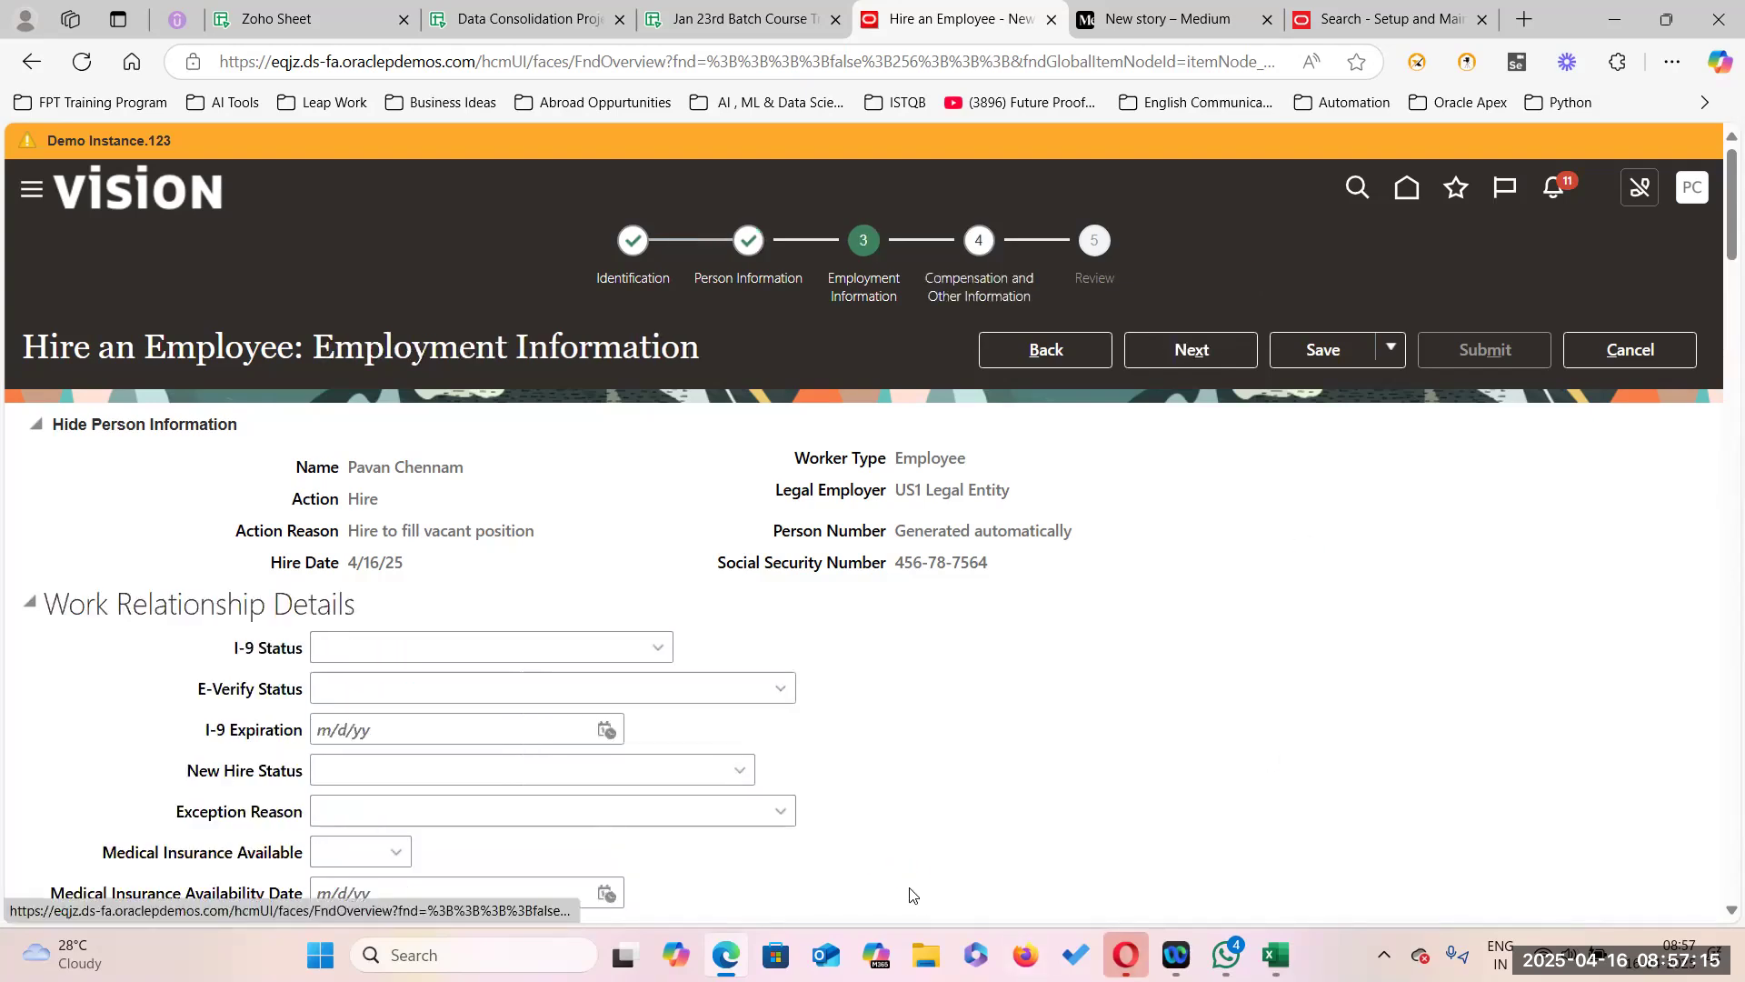
scroll(970, 830, "down", 5)
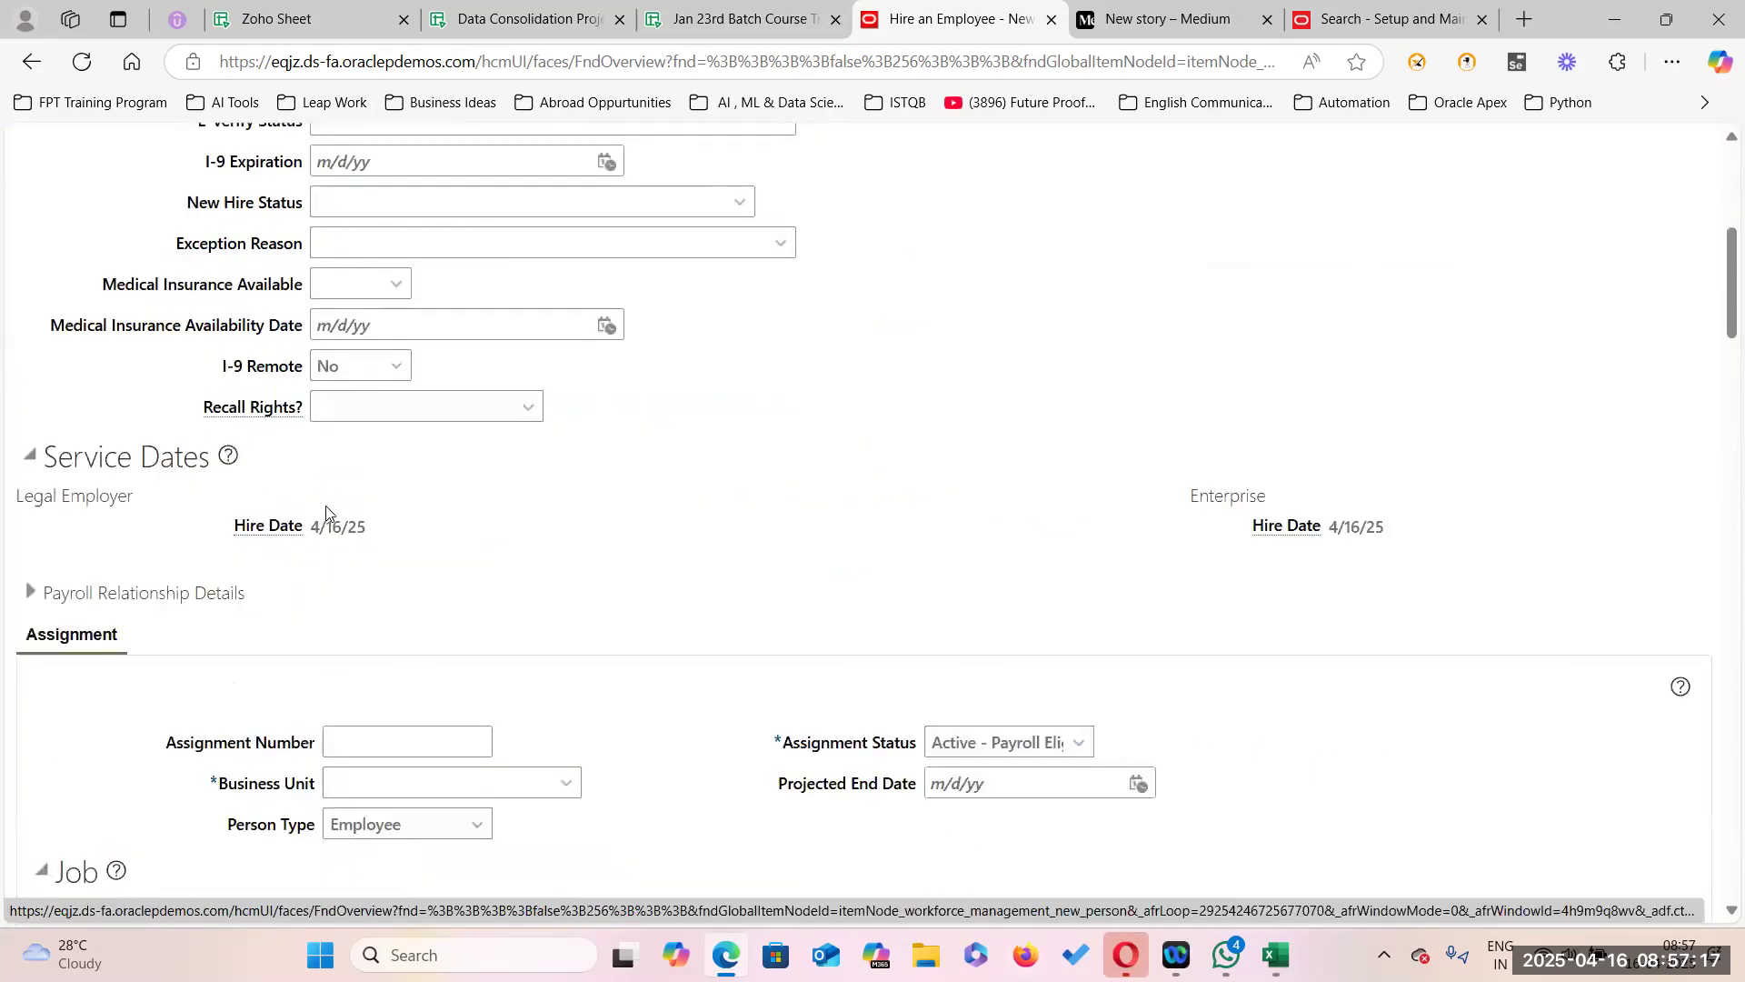
scroll(389, 806, "down", 2)
left_click(565, 553)
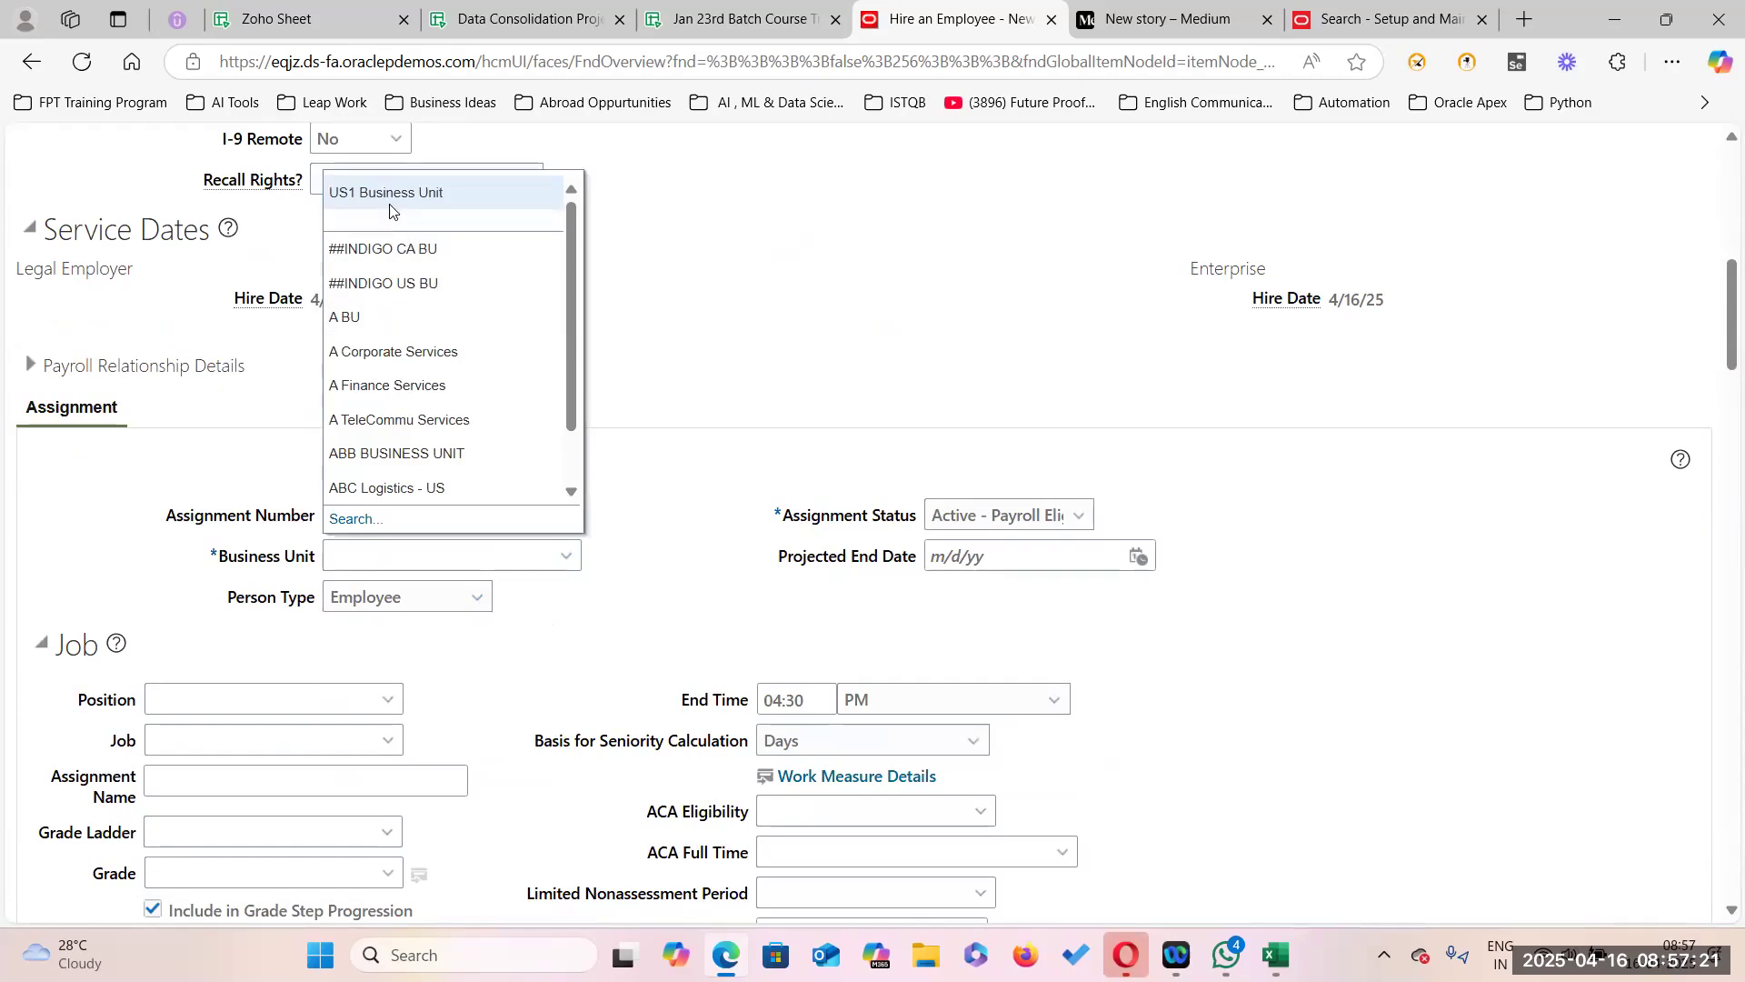
left_click(390, 201)
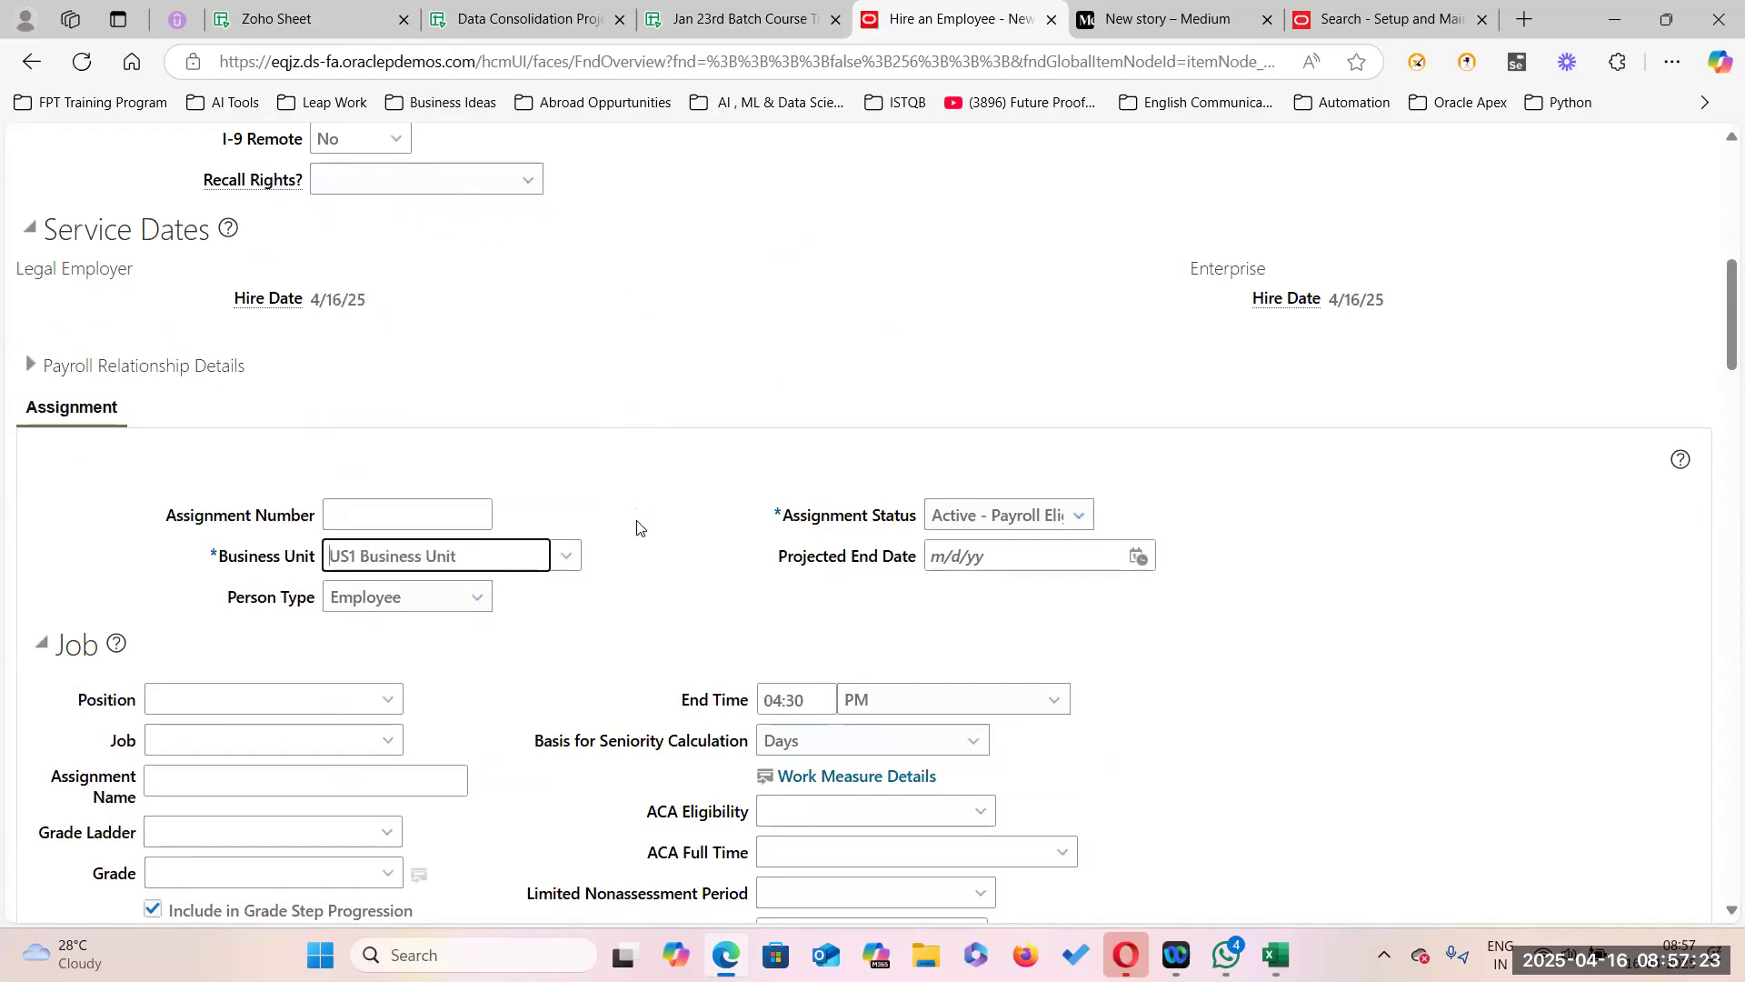
Set the assignment's job to Professor and list its allowed grades, Admin04 through Prof05.
scroll(637, 527, "down", 4)
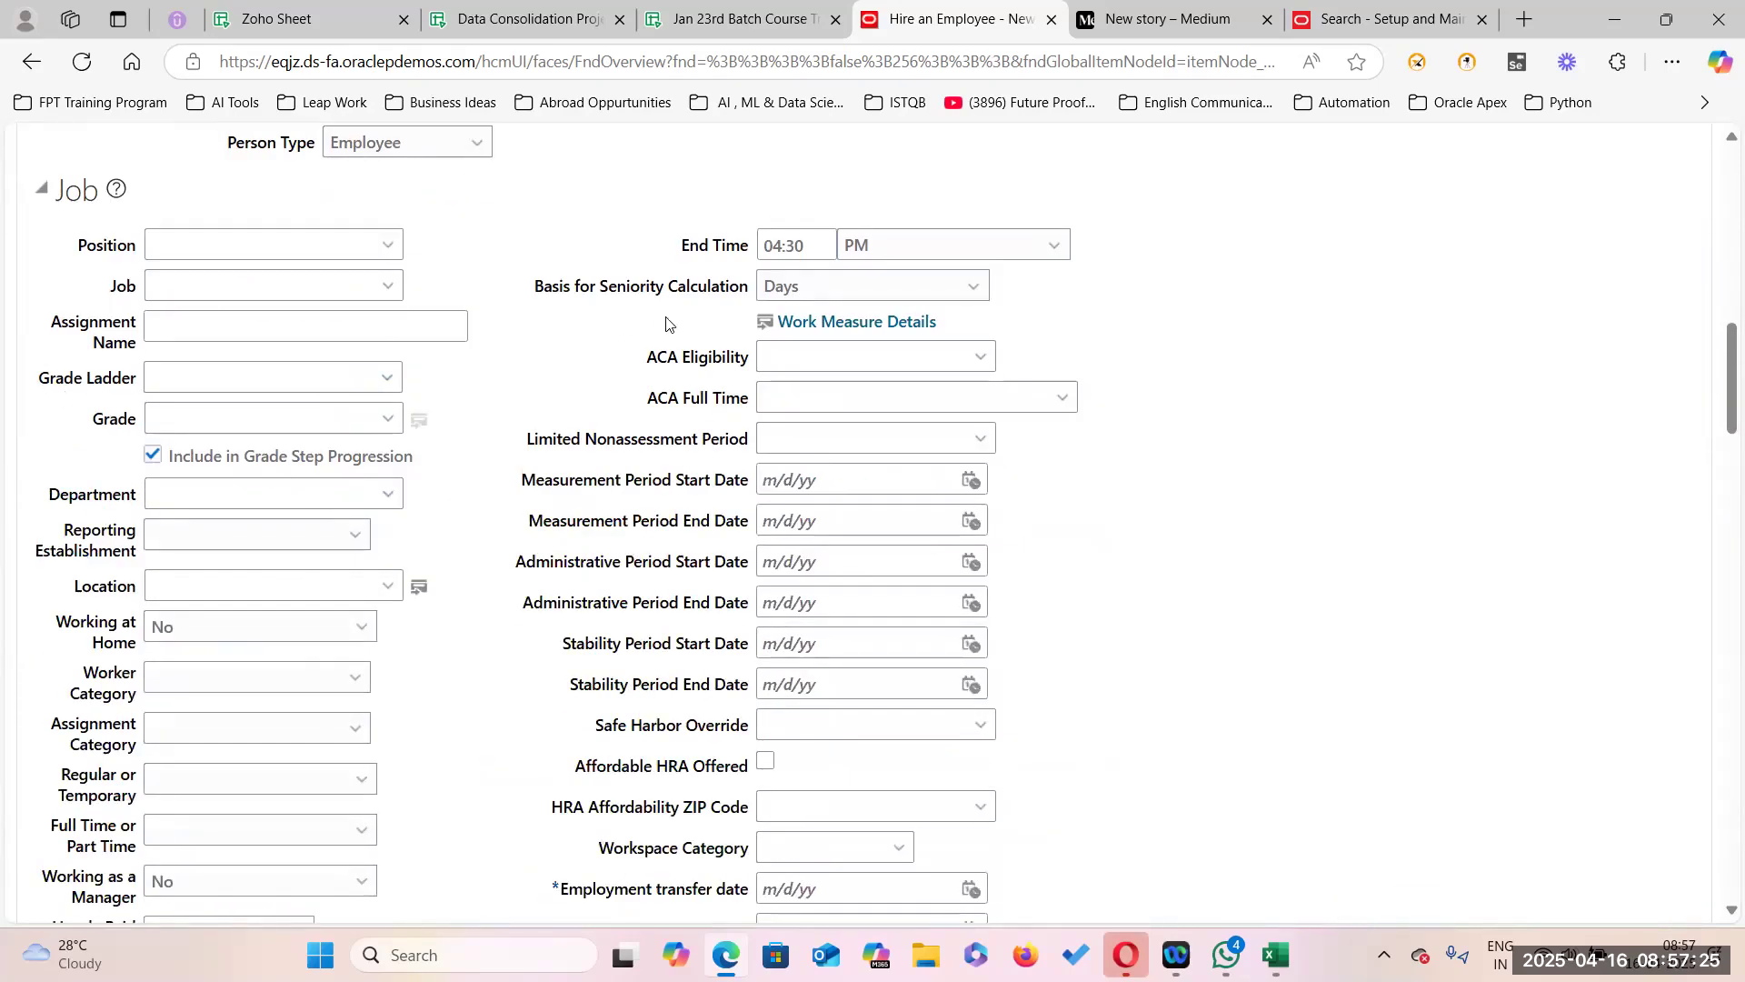
left_click(385, 285)
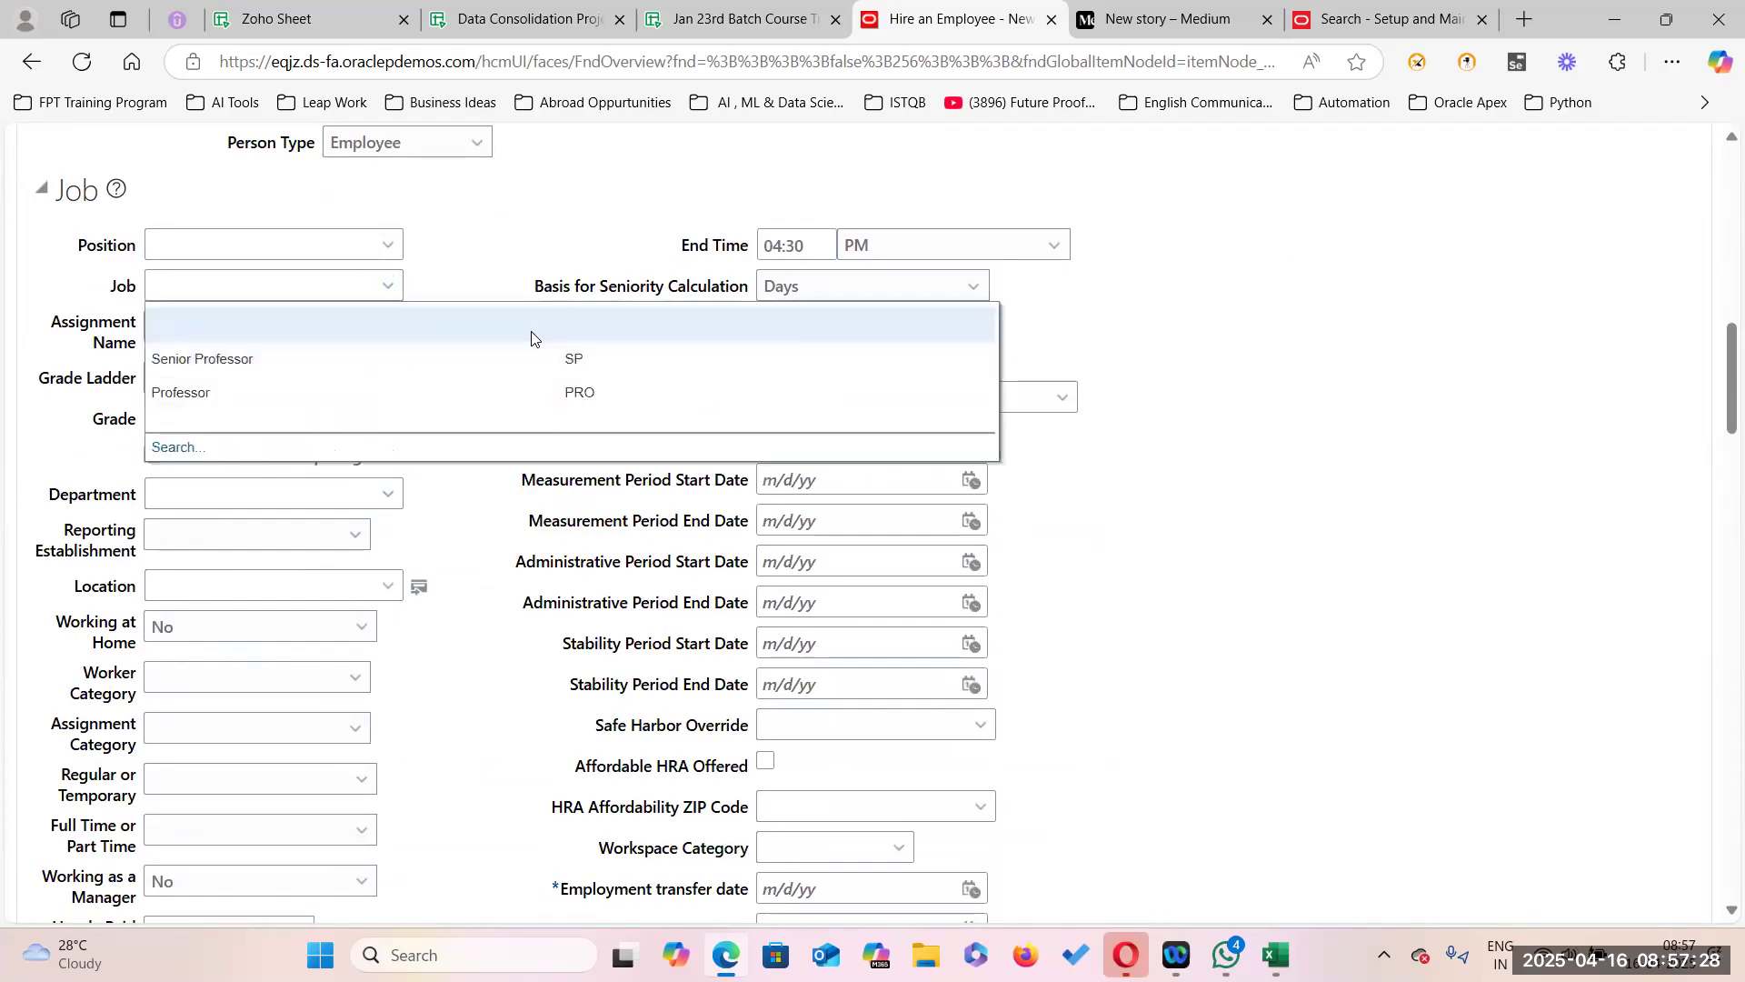
left_click(222, 389)
left_click(388, 418)
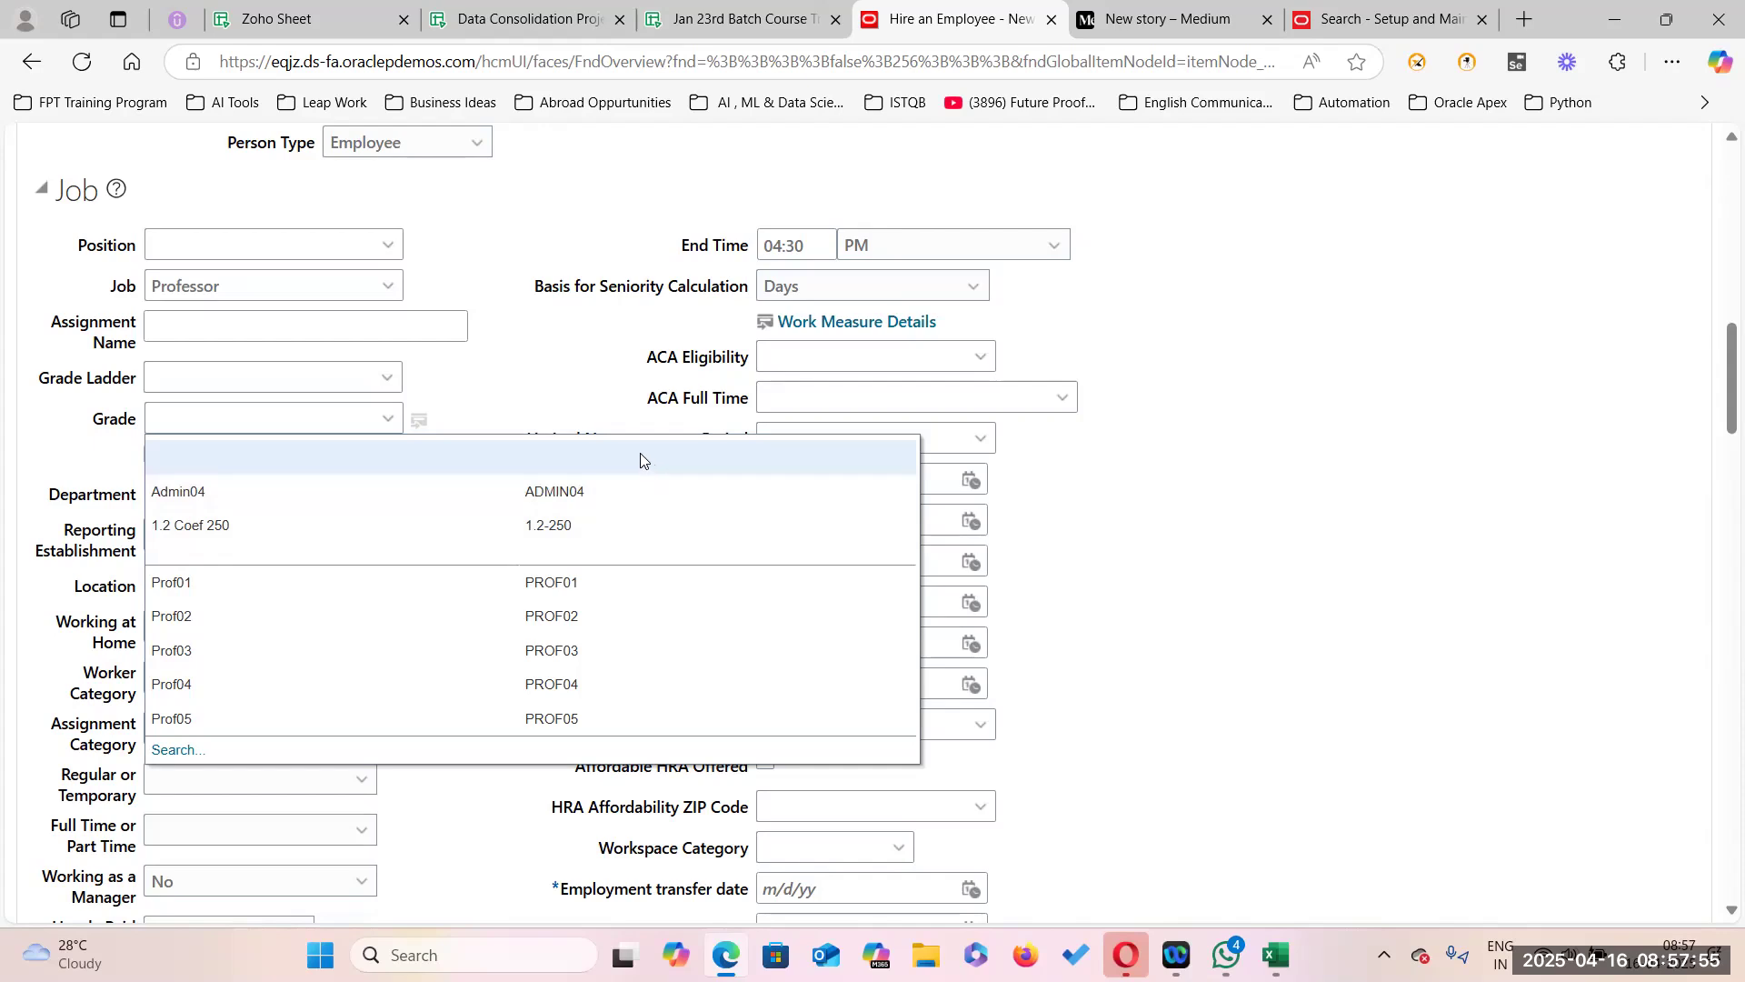
Look up the PER_ENFORCE_VALID_GRADES entry in the tracking sheet, then pick grade Admin04.
left_click(523, 19)
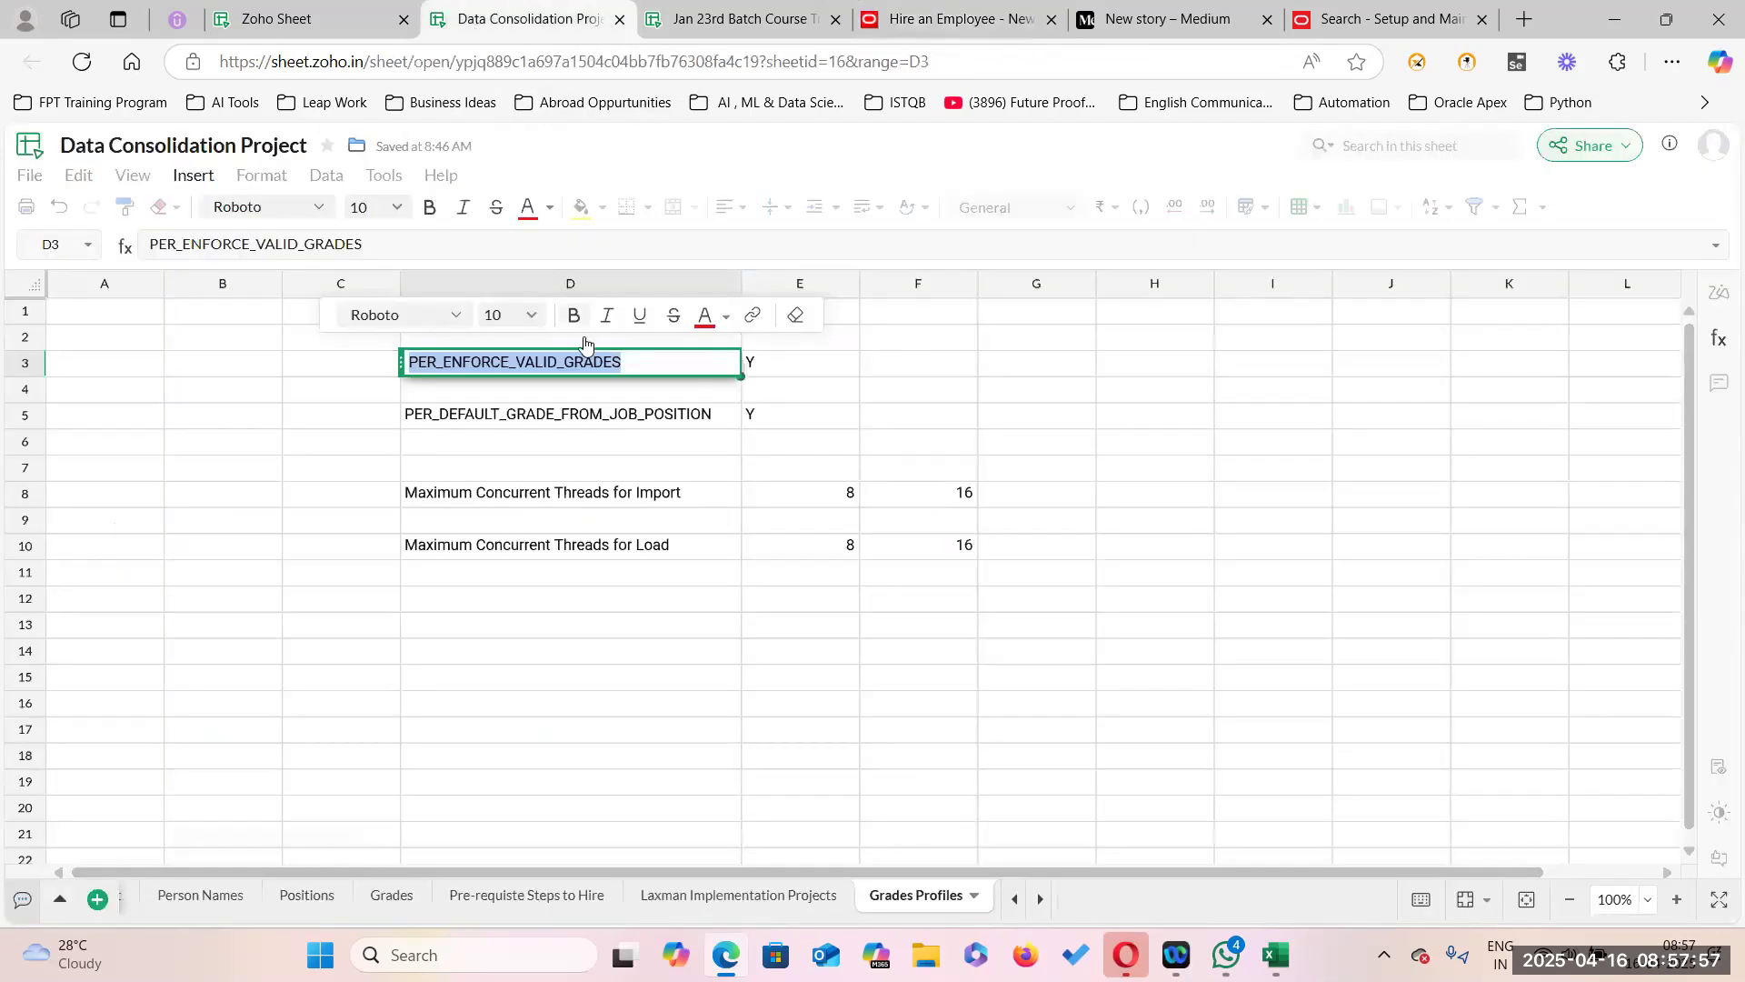
left_click(1032, 468)
left_click(574, 373)
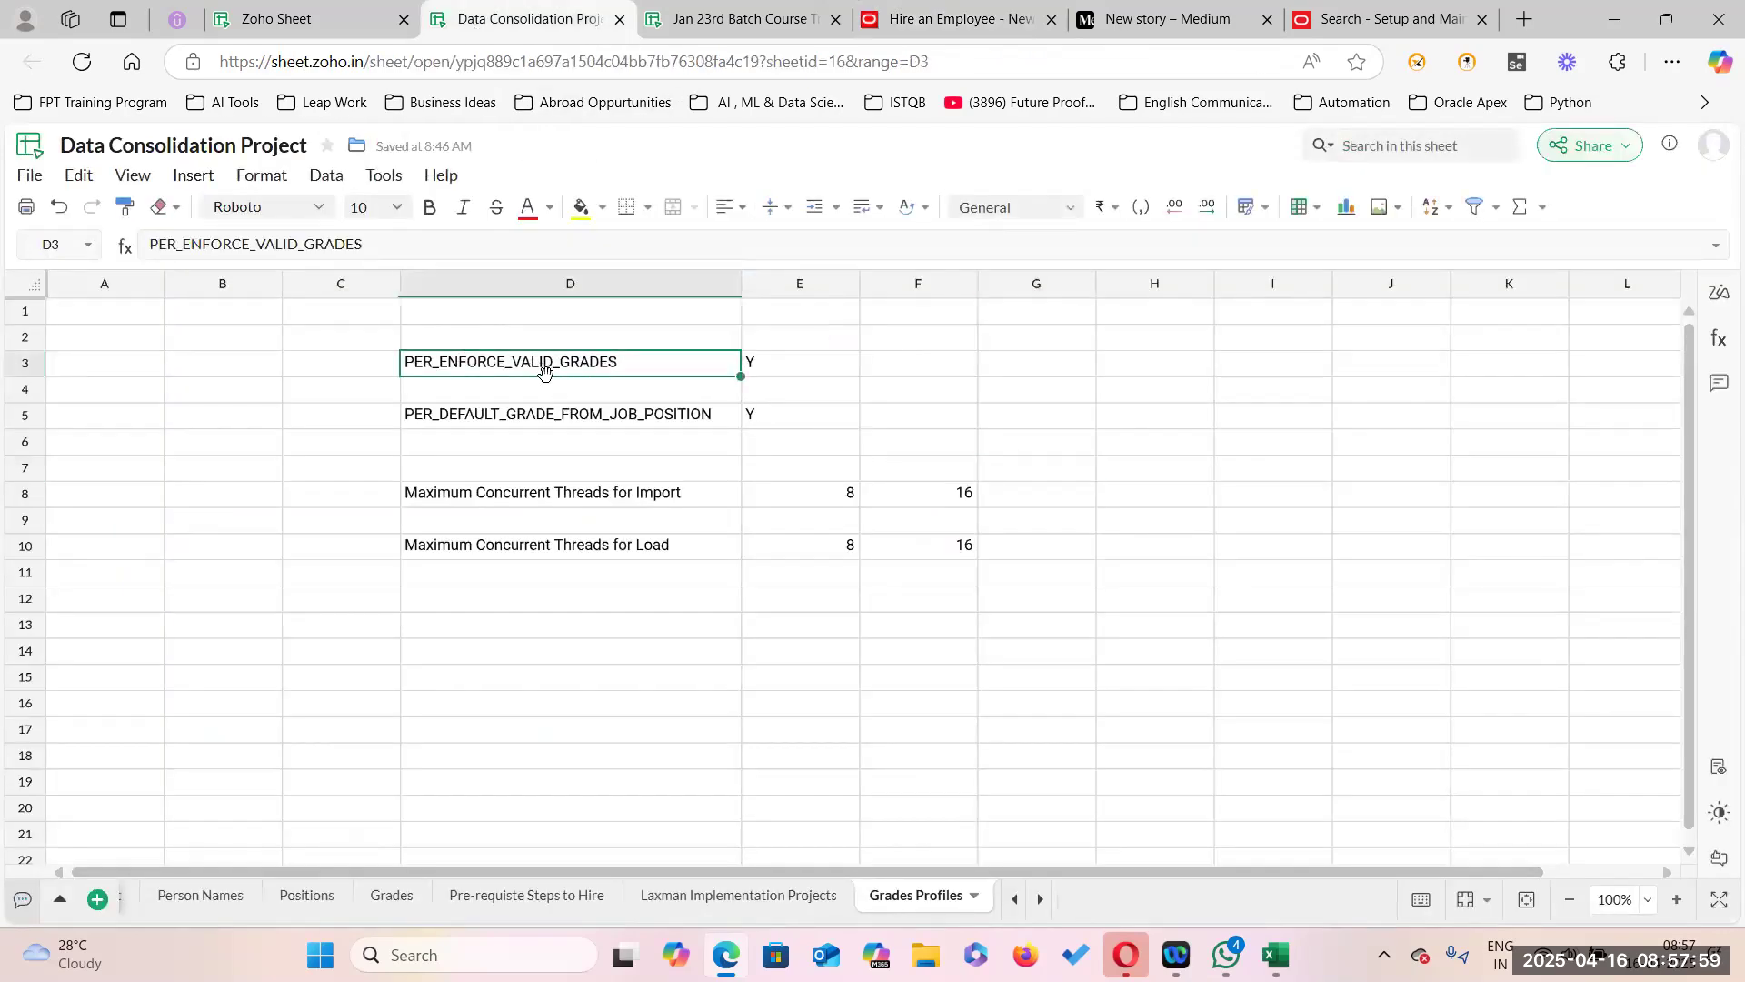
left_click(955, 19)
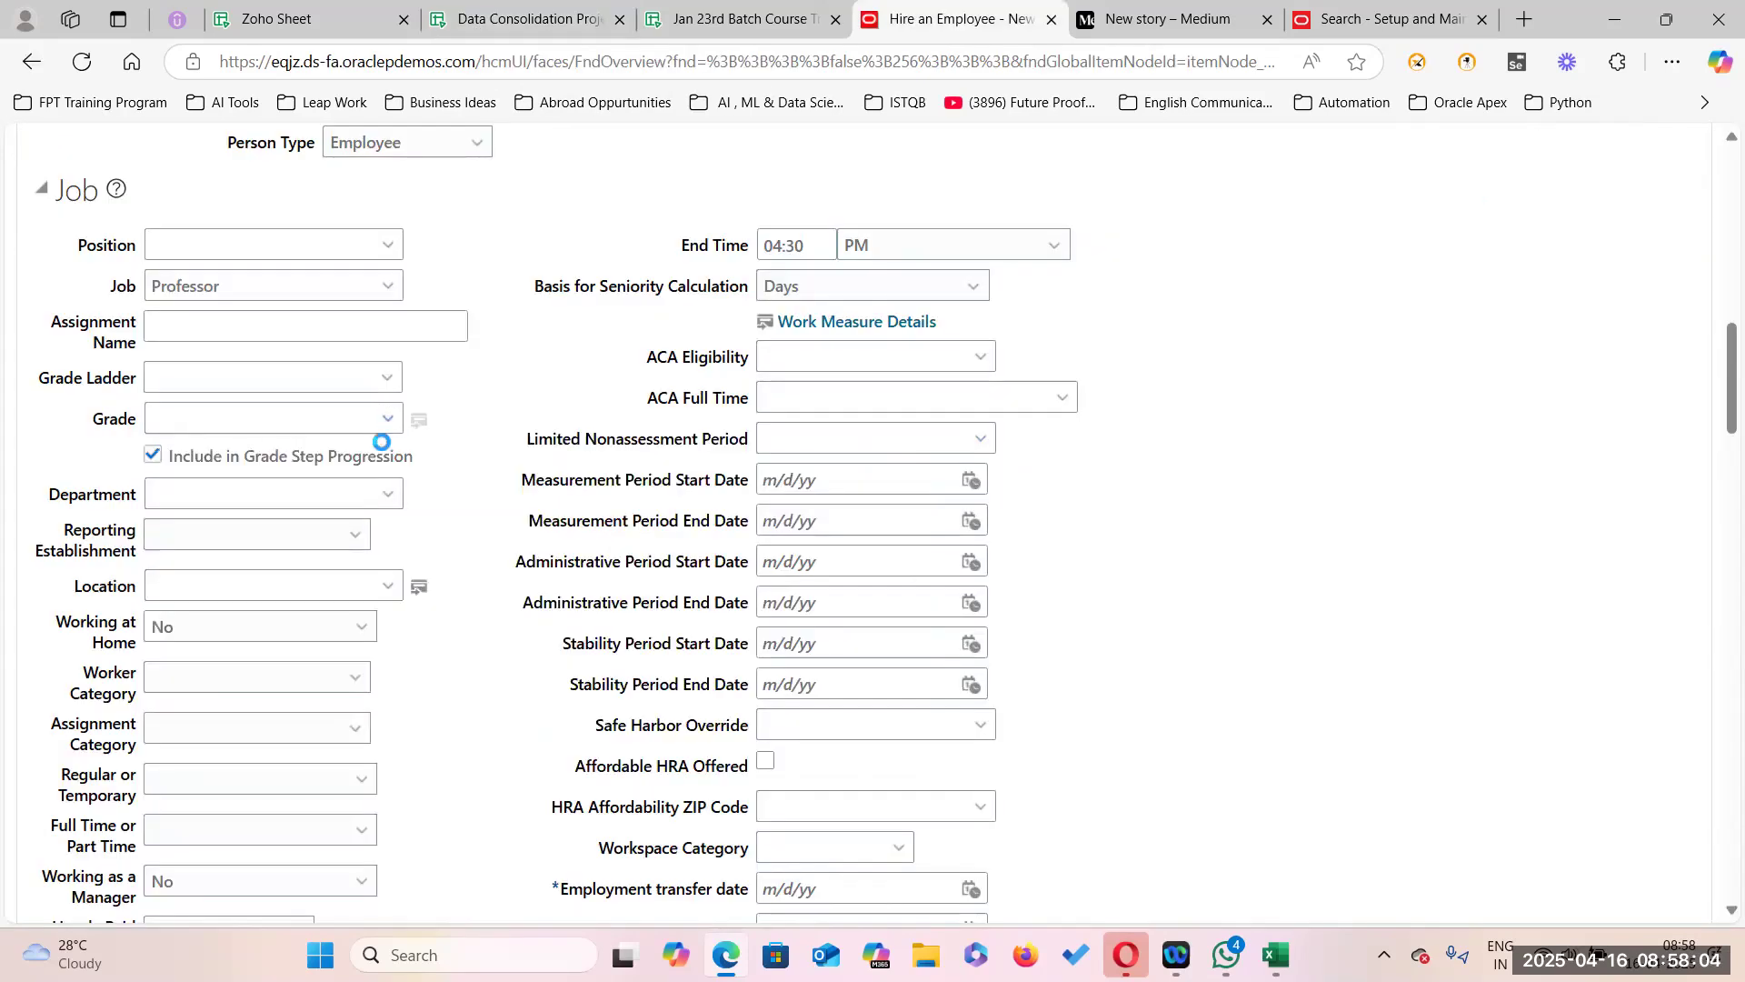
left_click(389, 418)
left_click(292, 494)
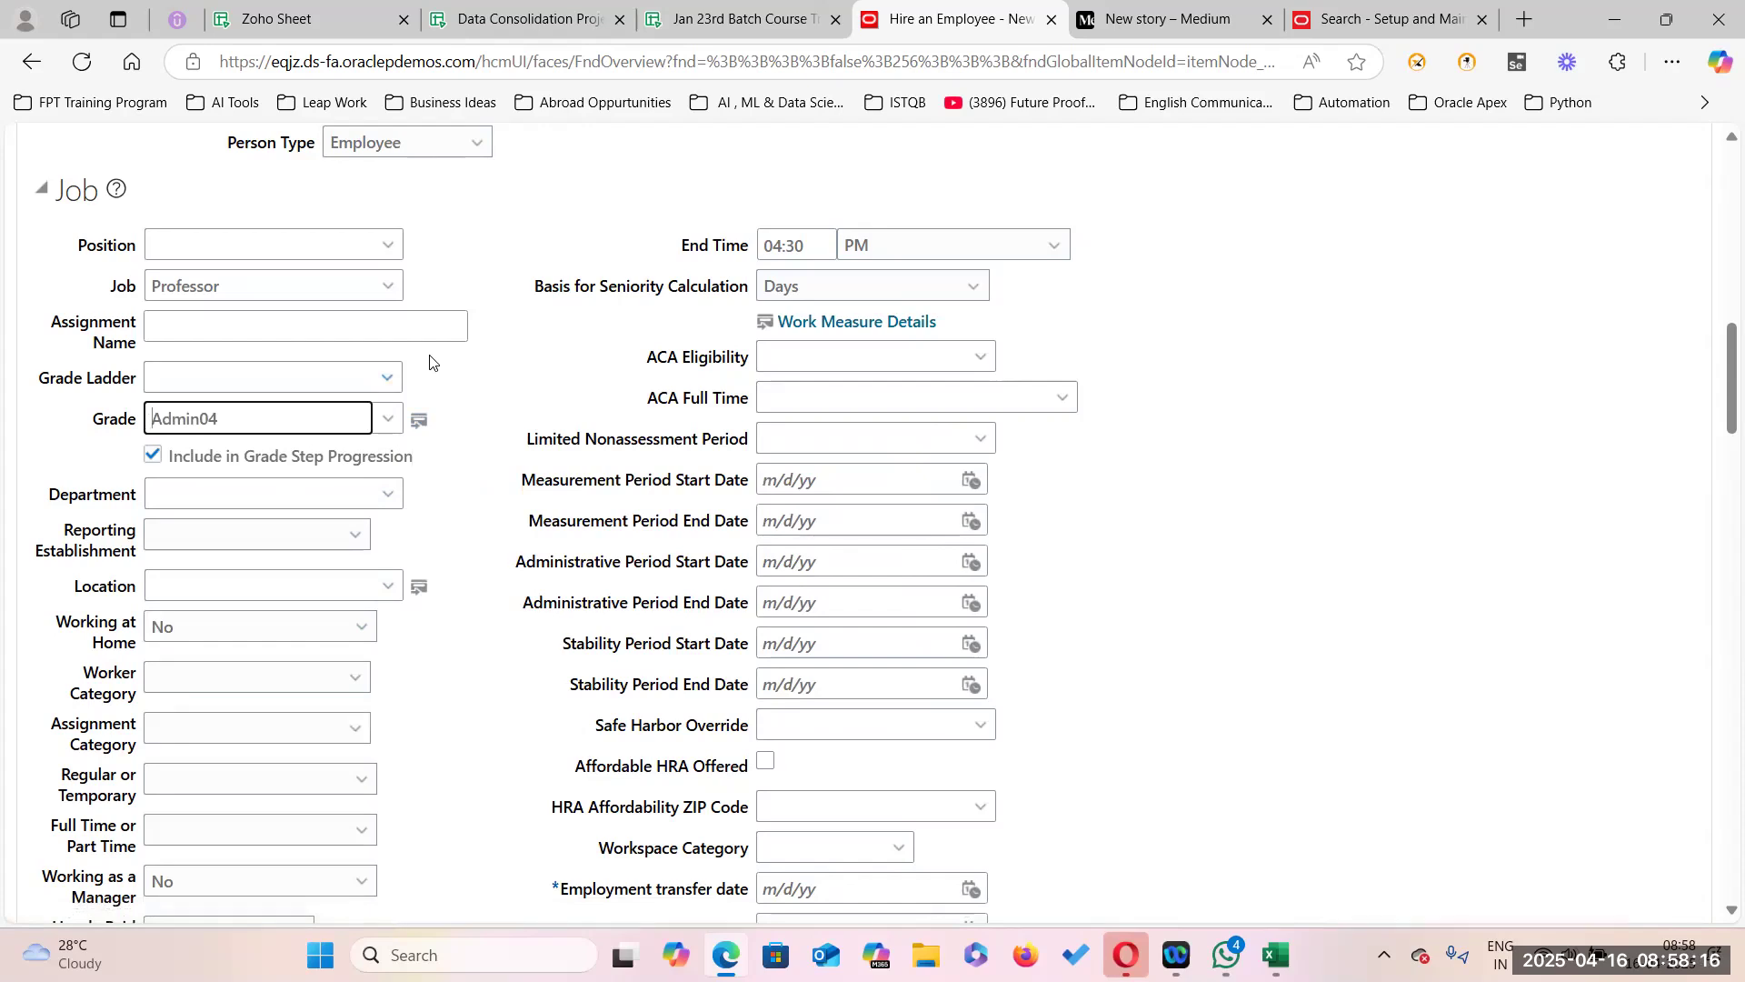
Confirm PER_ENFORCE_VALID_GRADES is set to Y, then recheck the grade list keeping Admin04.
left_click(536, 28)
key("Right")
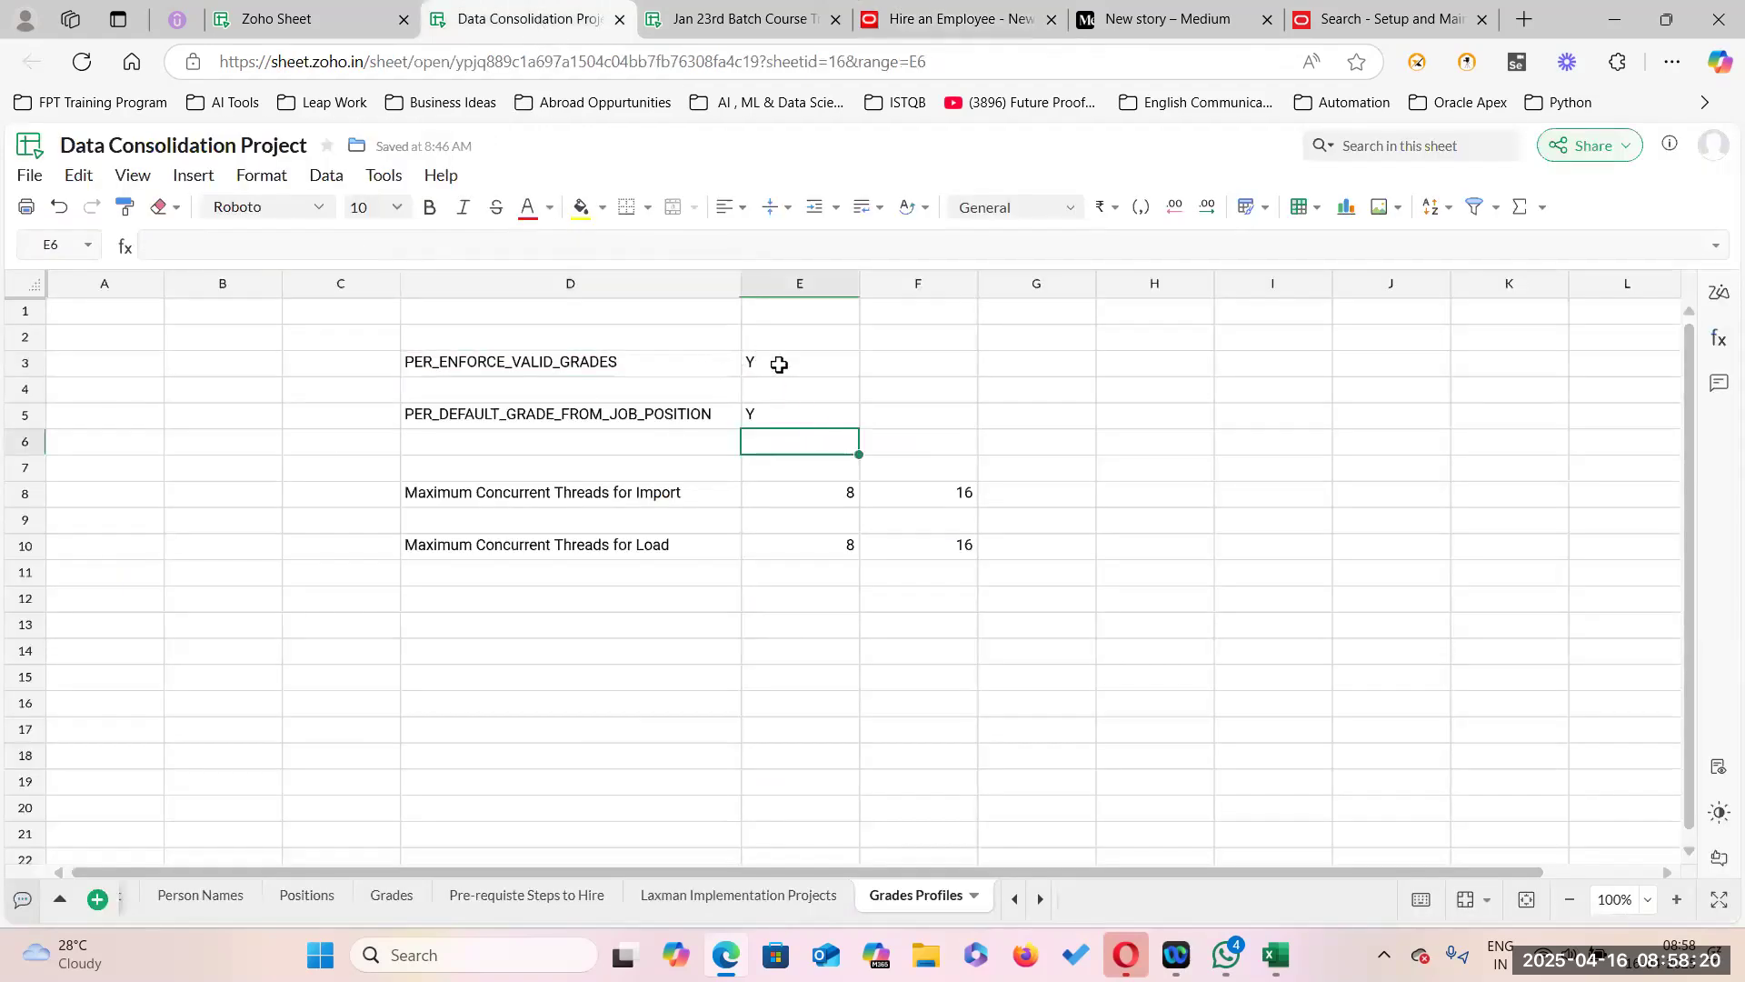
left_click(637, 359)
left_click(784, 359)
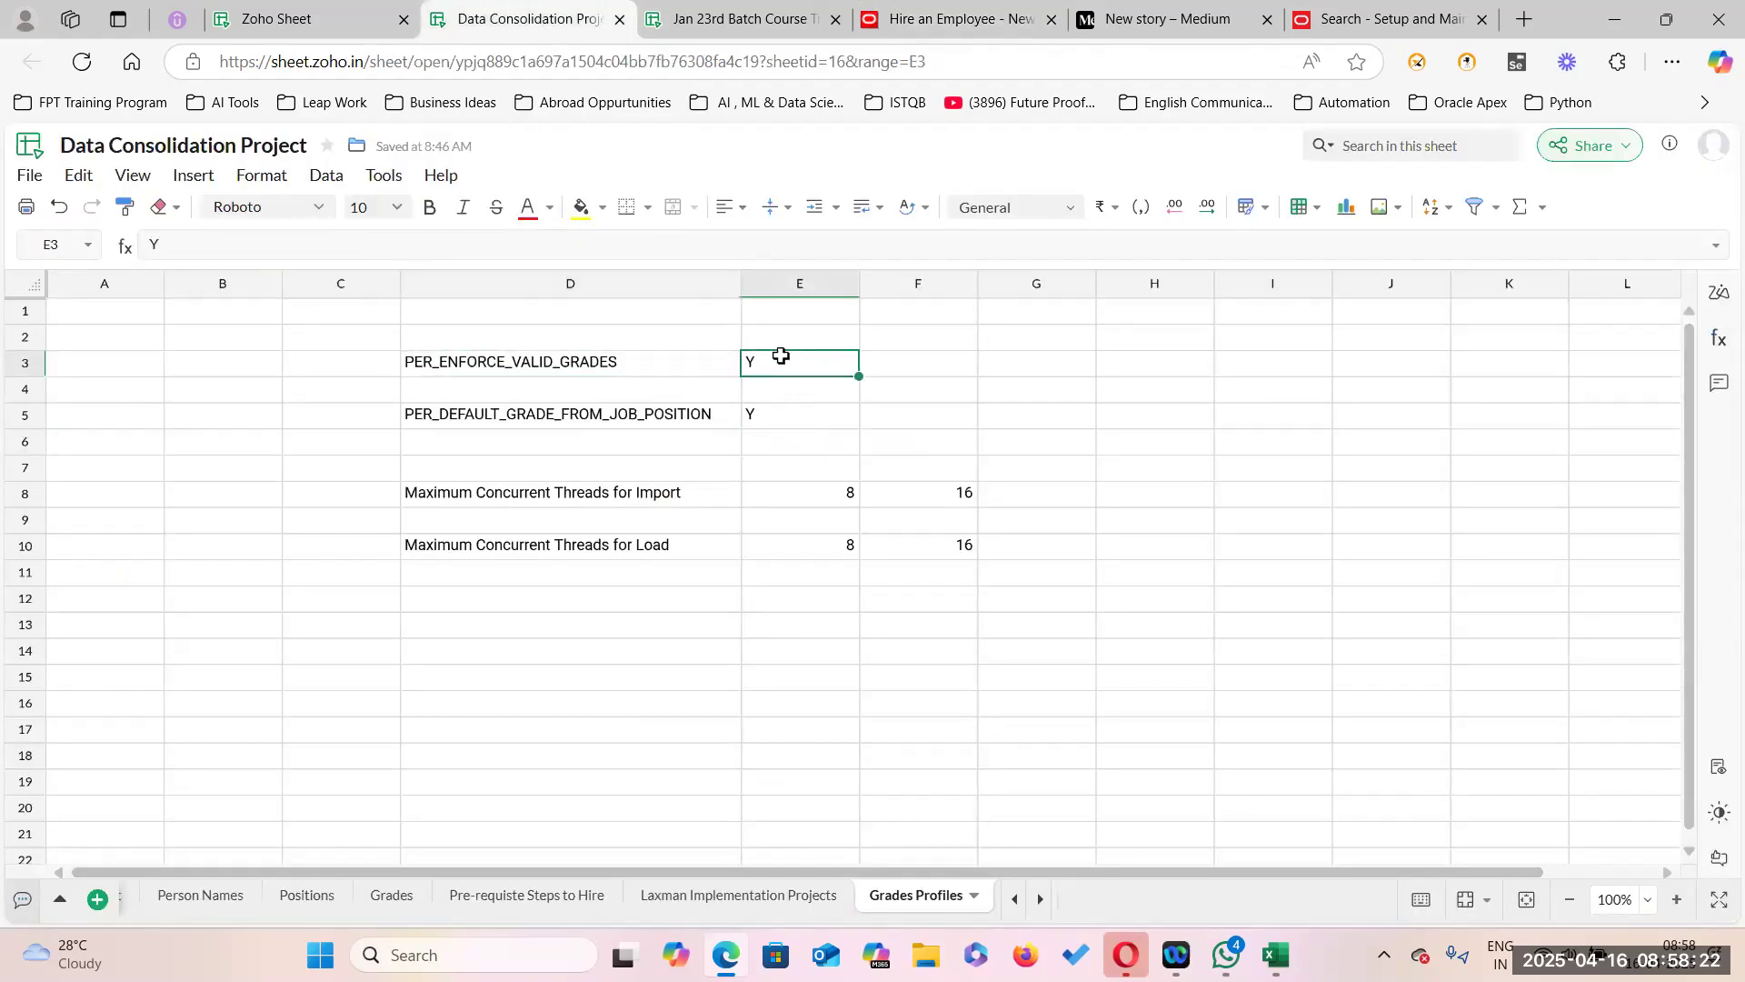
left_click(918, 27)
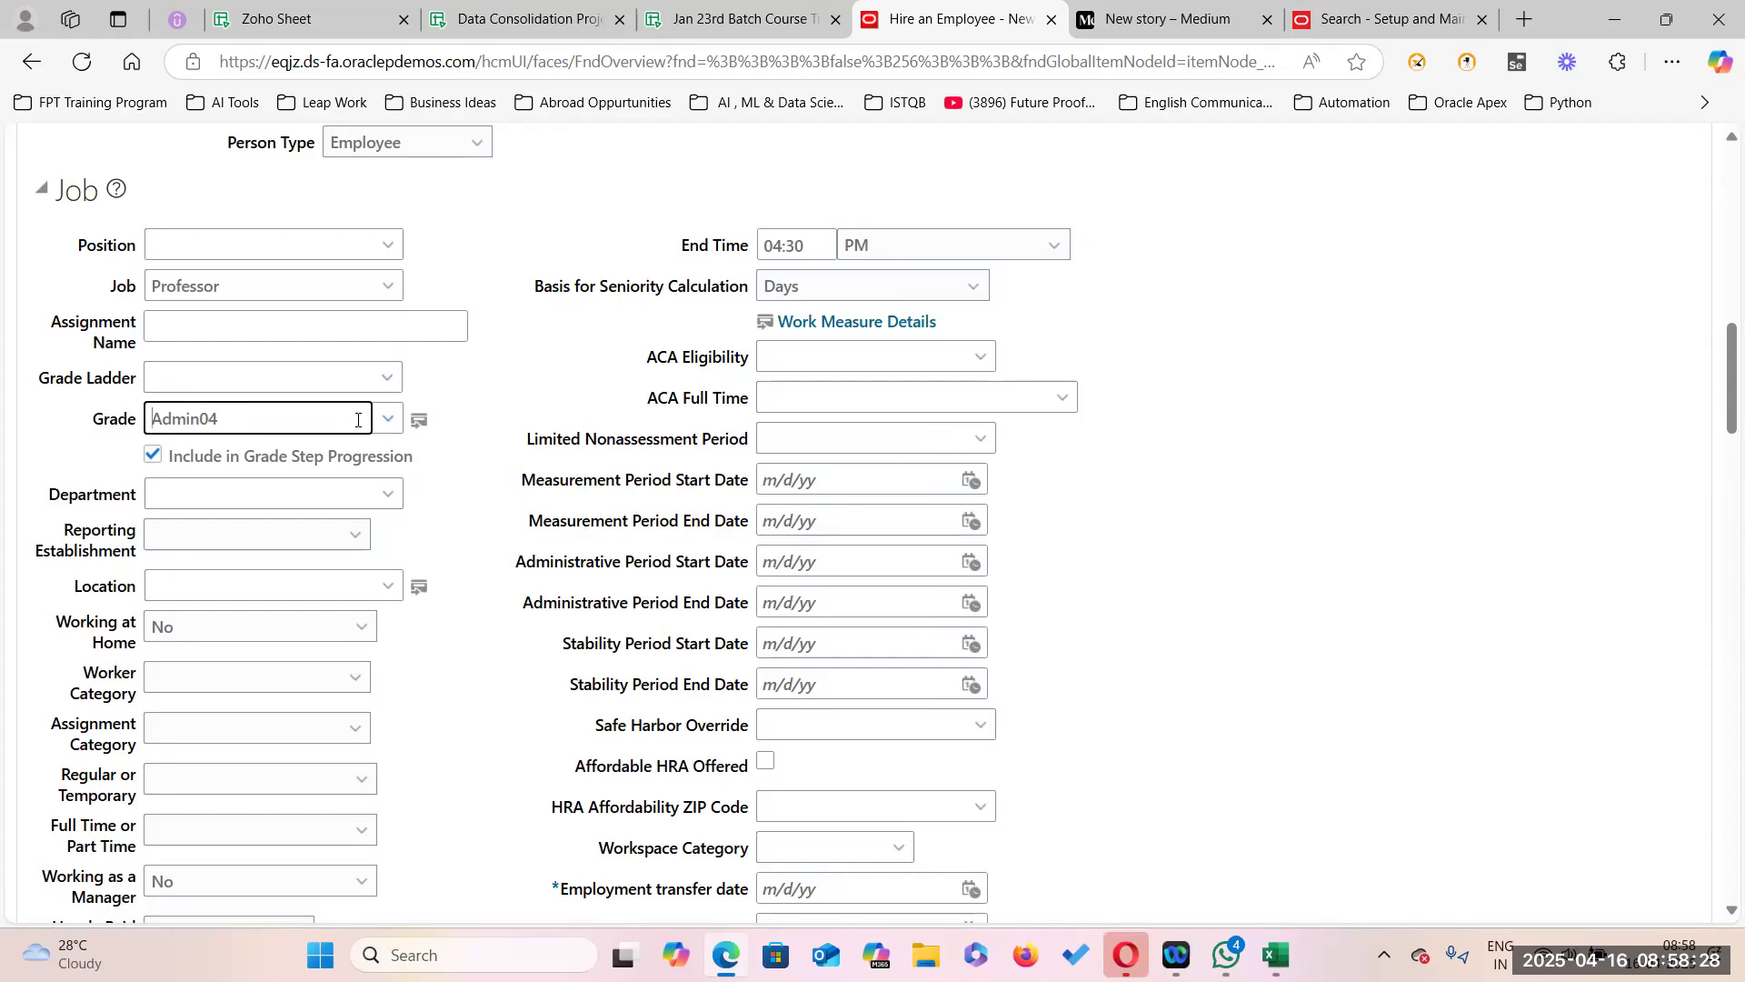
left_click(387, 419)
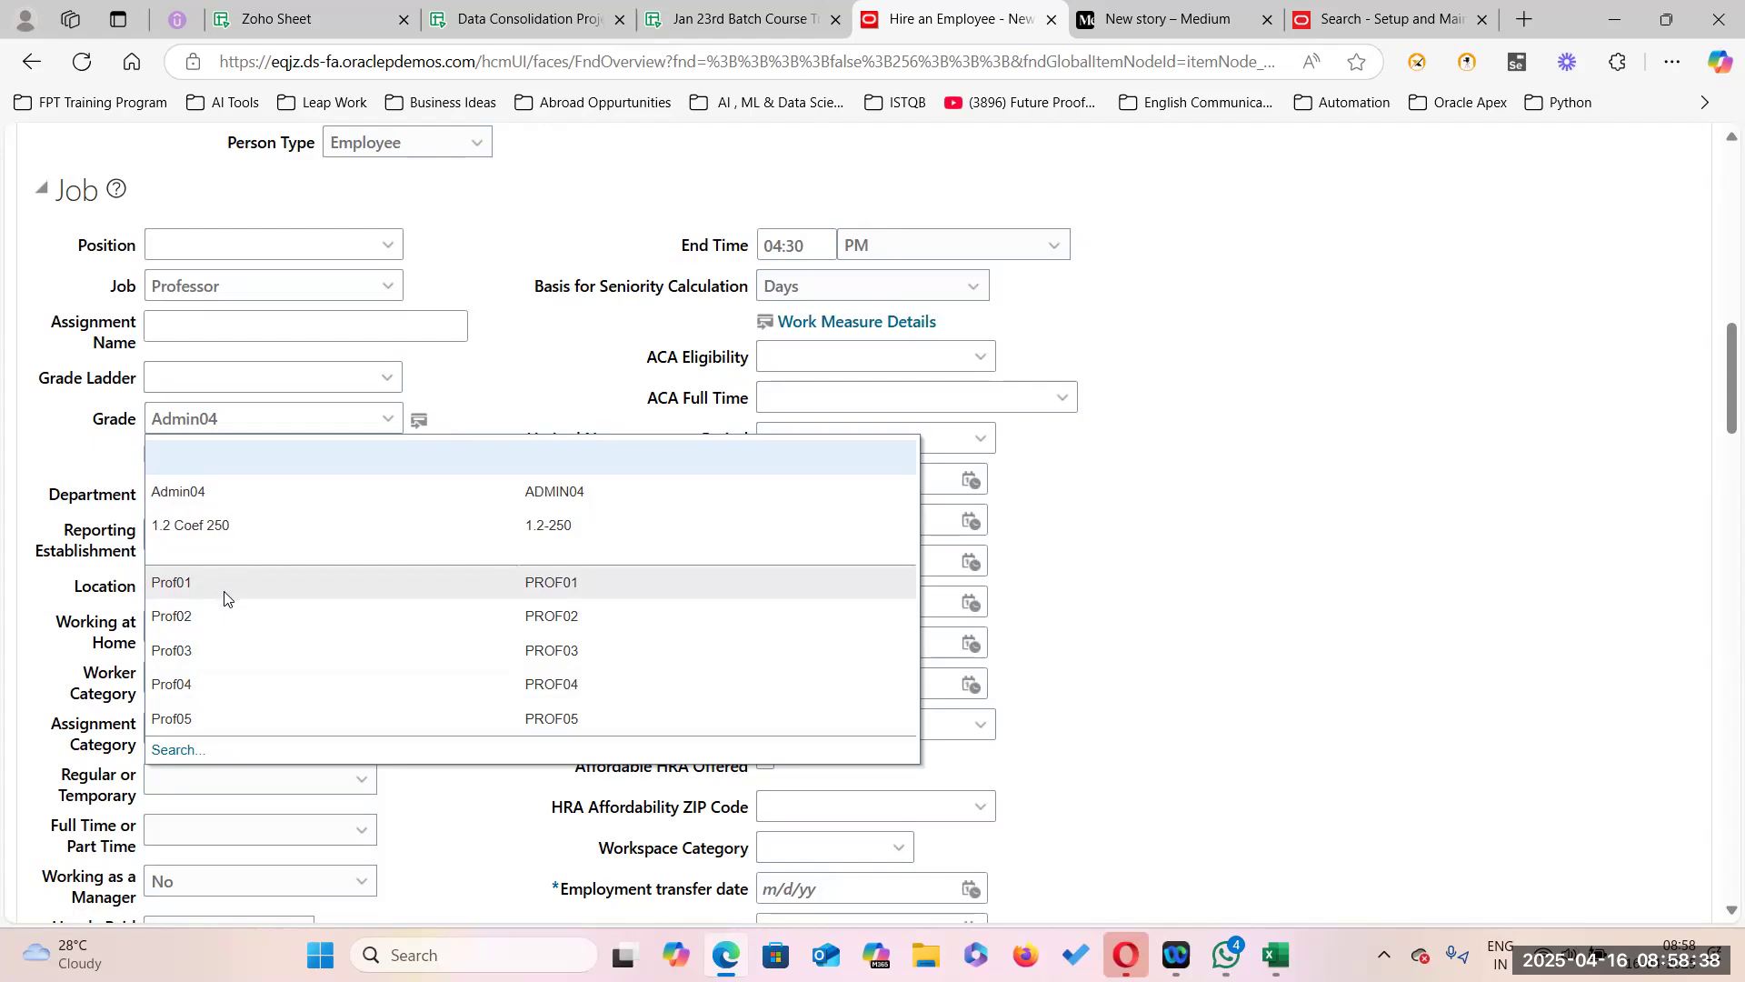
left_click(356, 501)
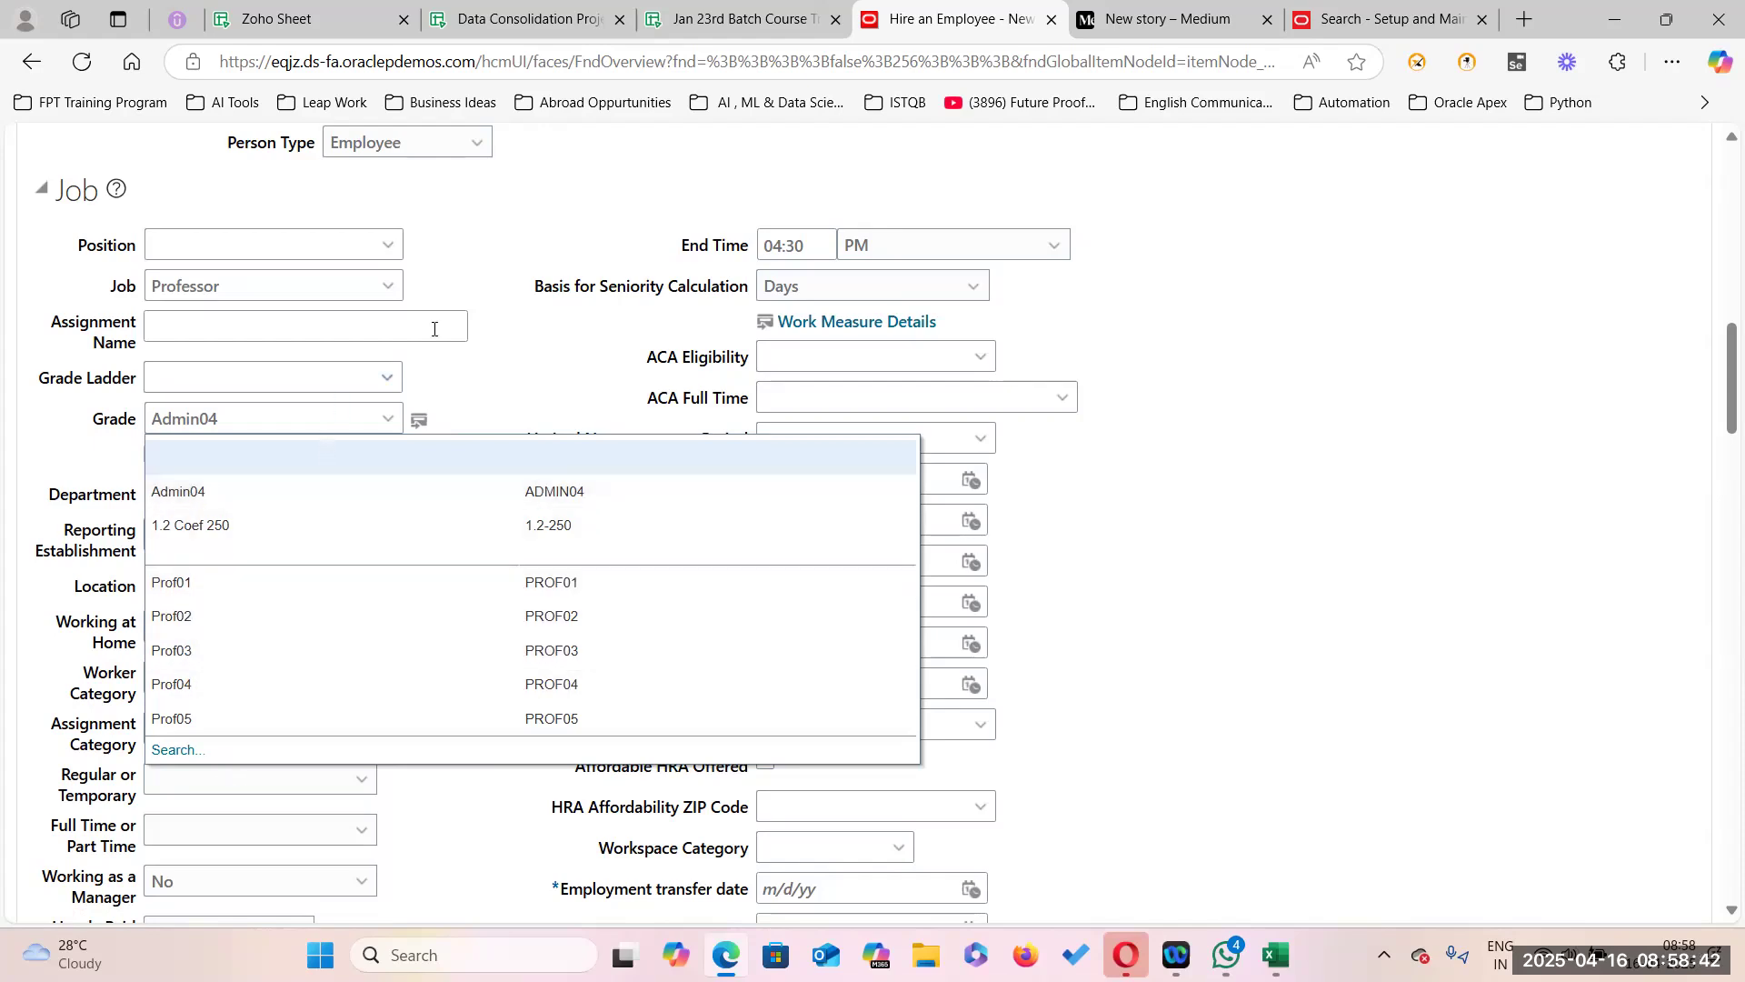
Change the job to Senior Professor with grade 1.2 Coef 250, then bring up the Medium draft.
left_click(364, 288)
left_click(231, 389)
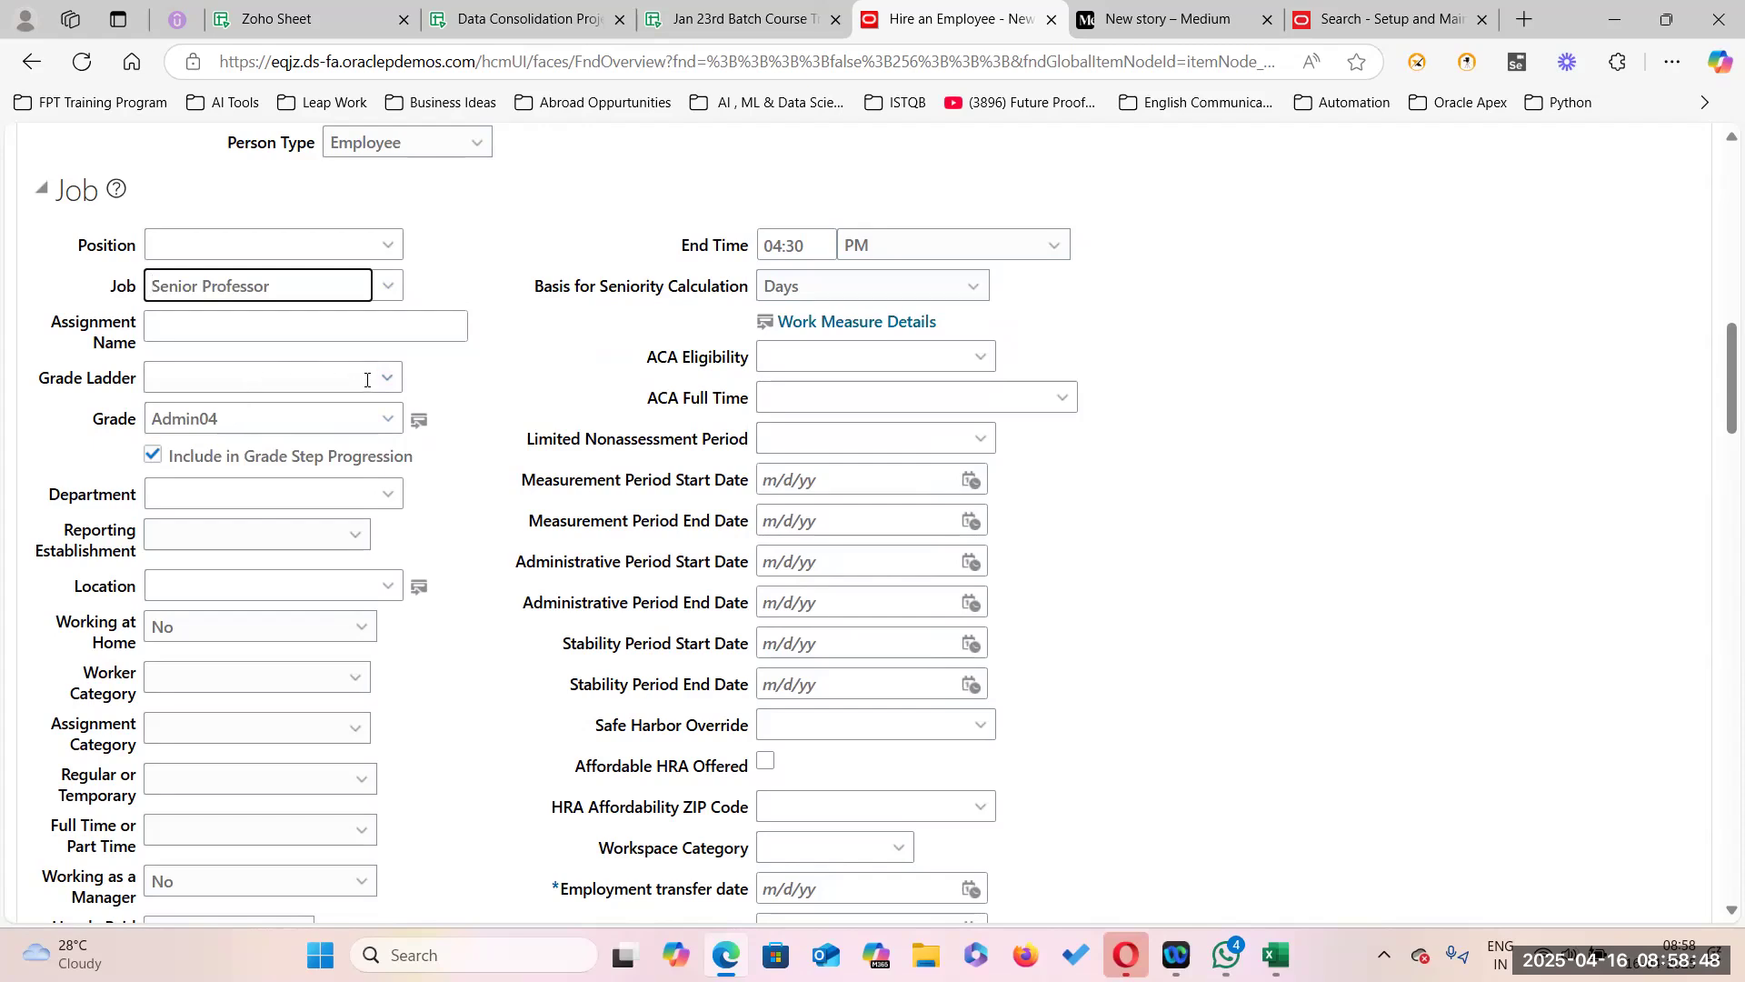
left_click(388, 418)
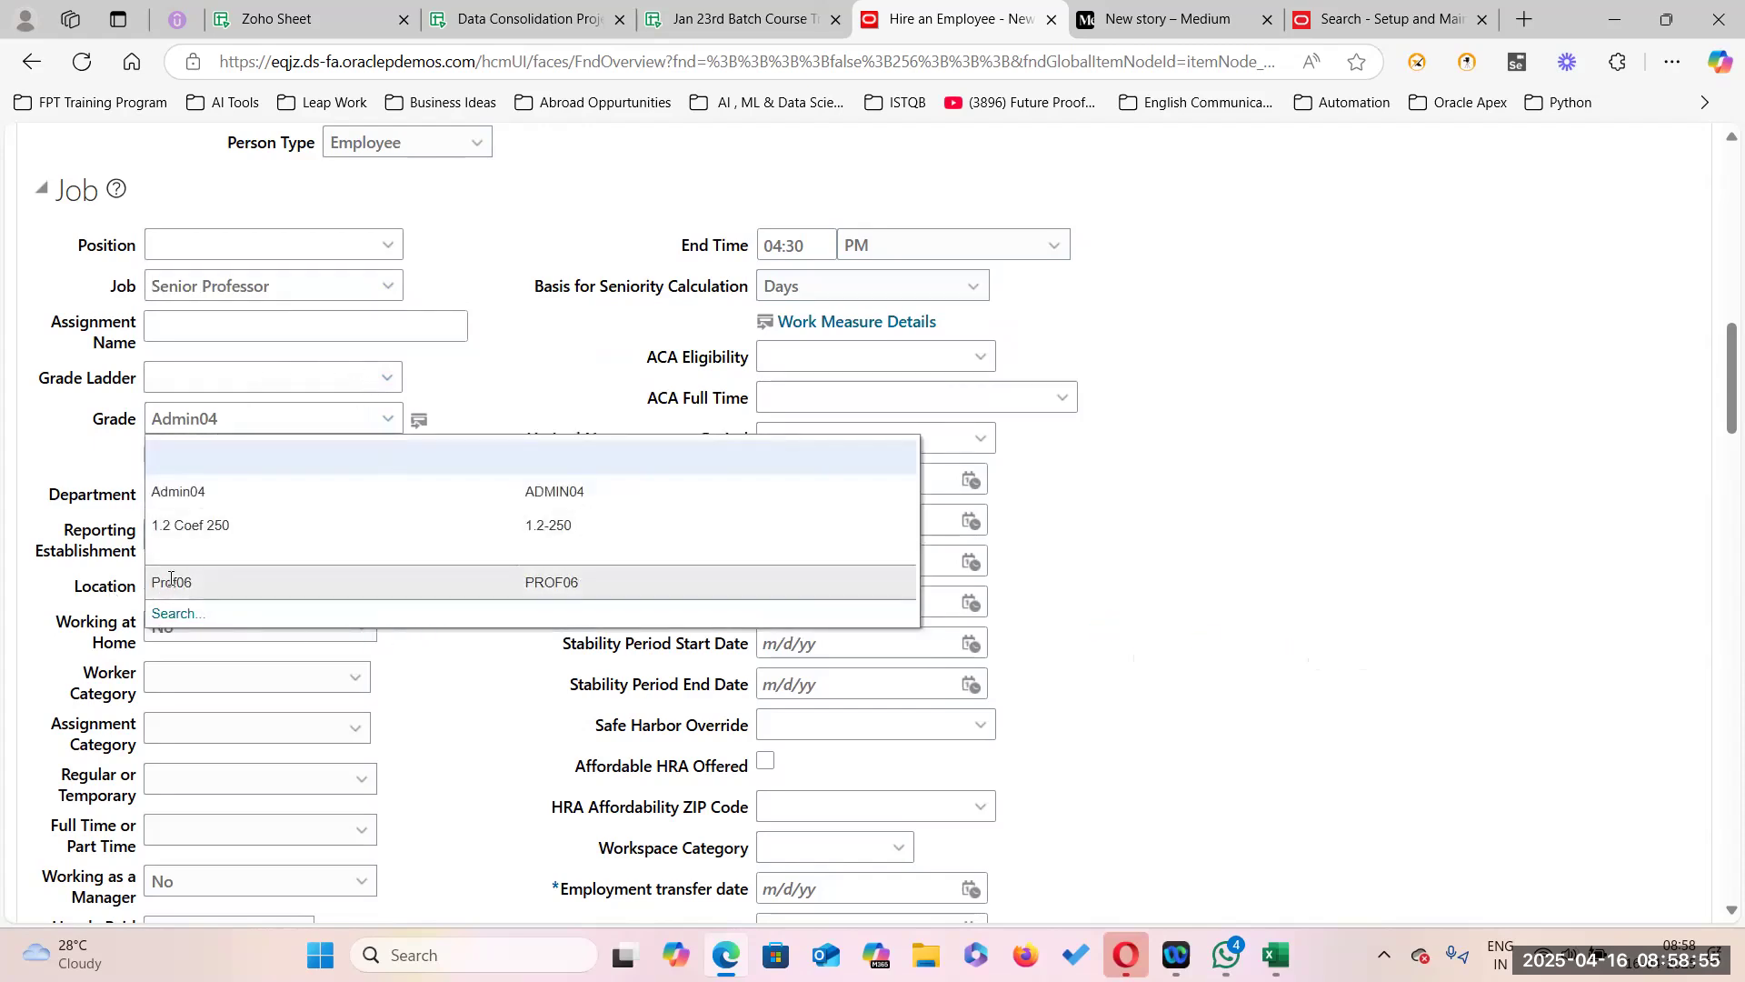
left_click(251, 527)
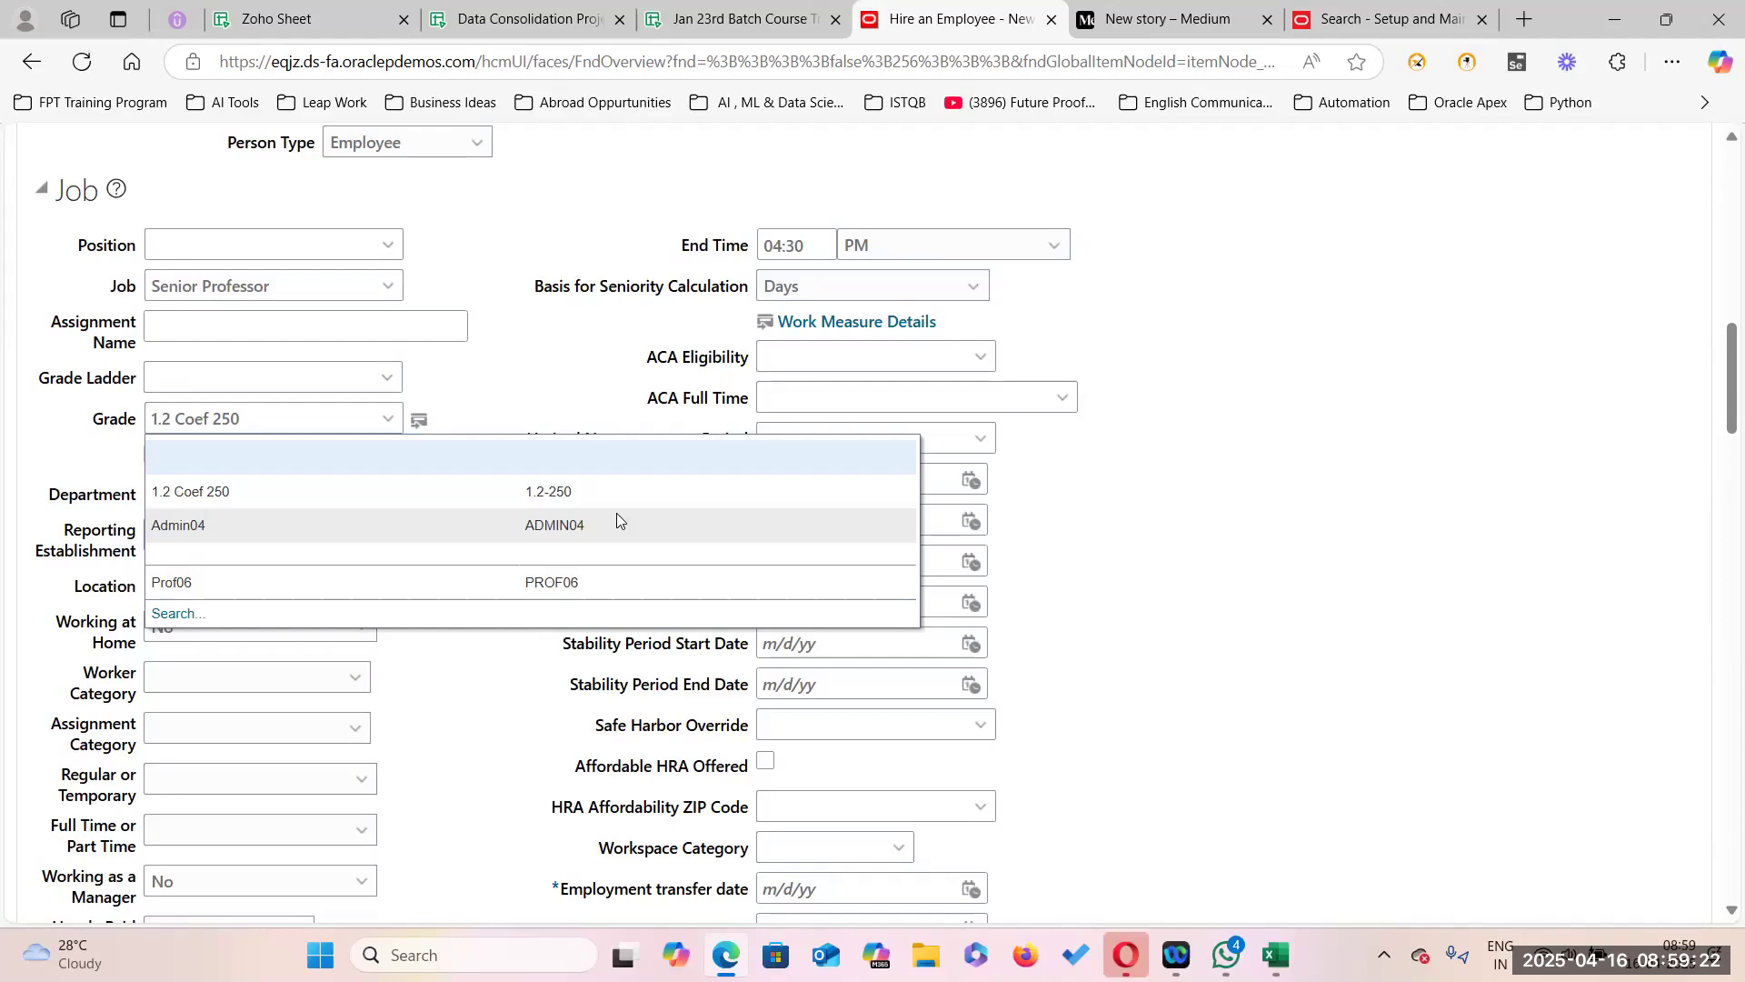
left_click(1164, 18)
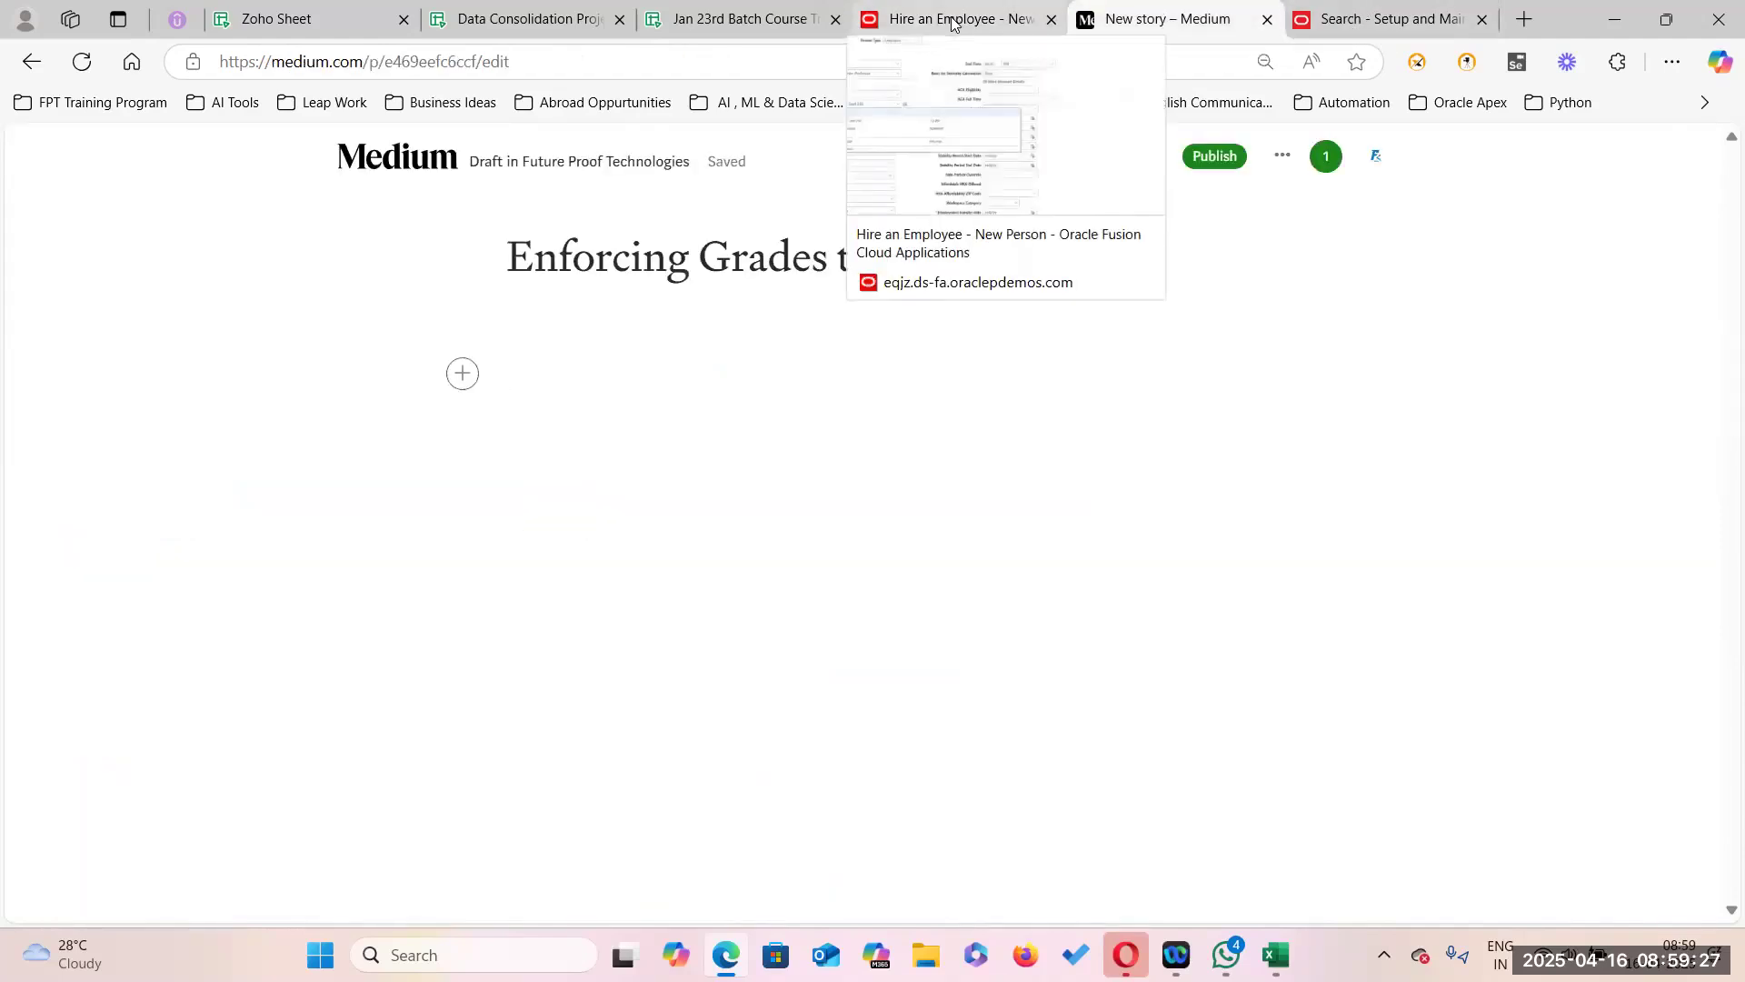
Copy PER_ENFORCE_VALID_GRADES from the sheet and make 'PER_ENFORCE_VALID_GRADES--Y' the story's first body line.
left_click(509, 19)
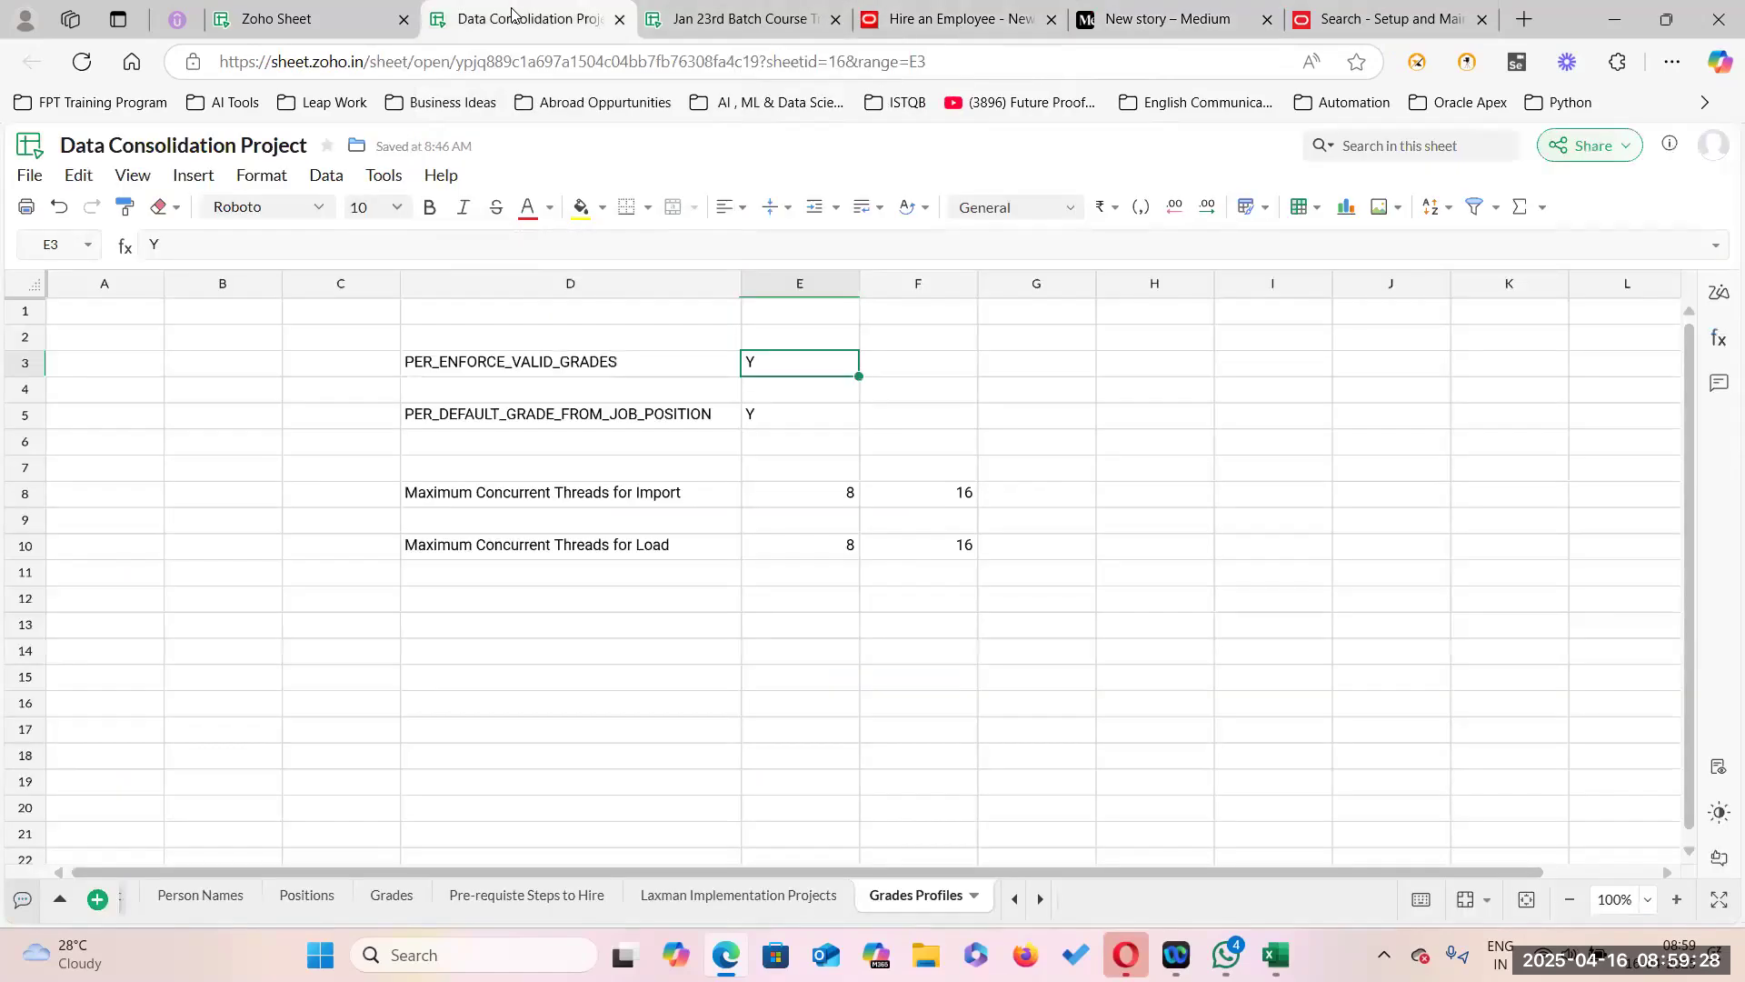
double_click(637, 361)
left_click_drag(637, 361, 368, 354)
key("ctrl+c")
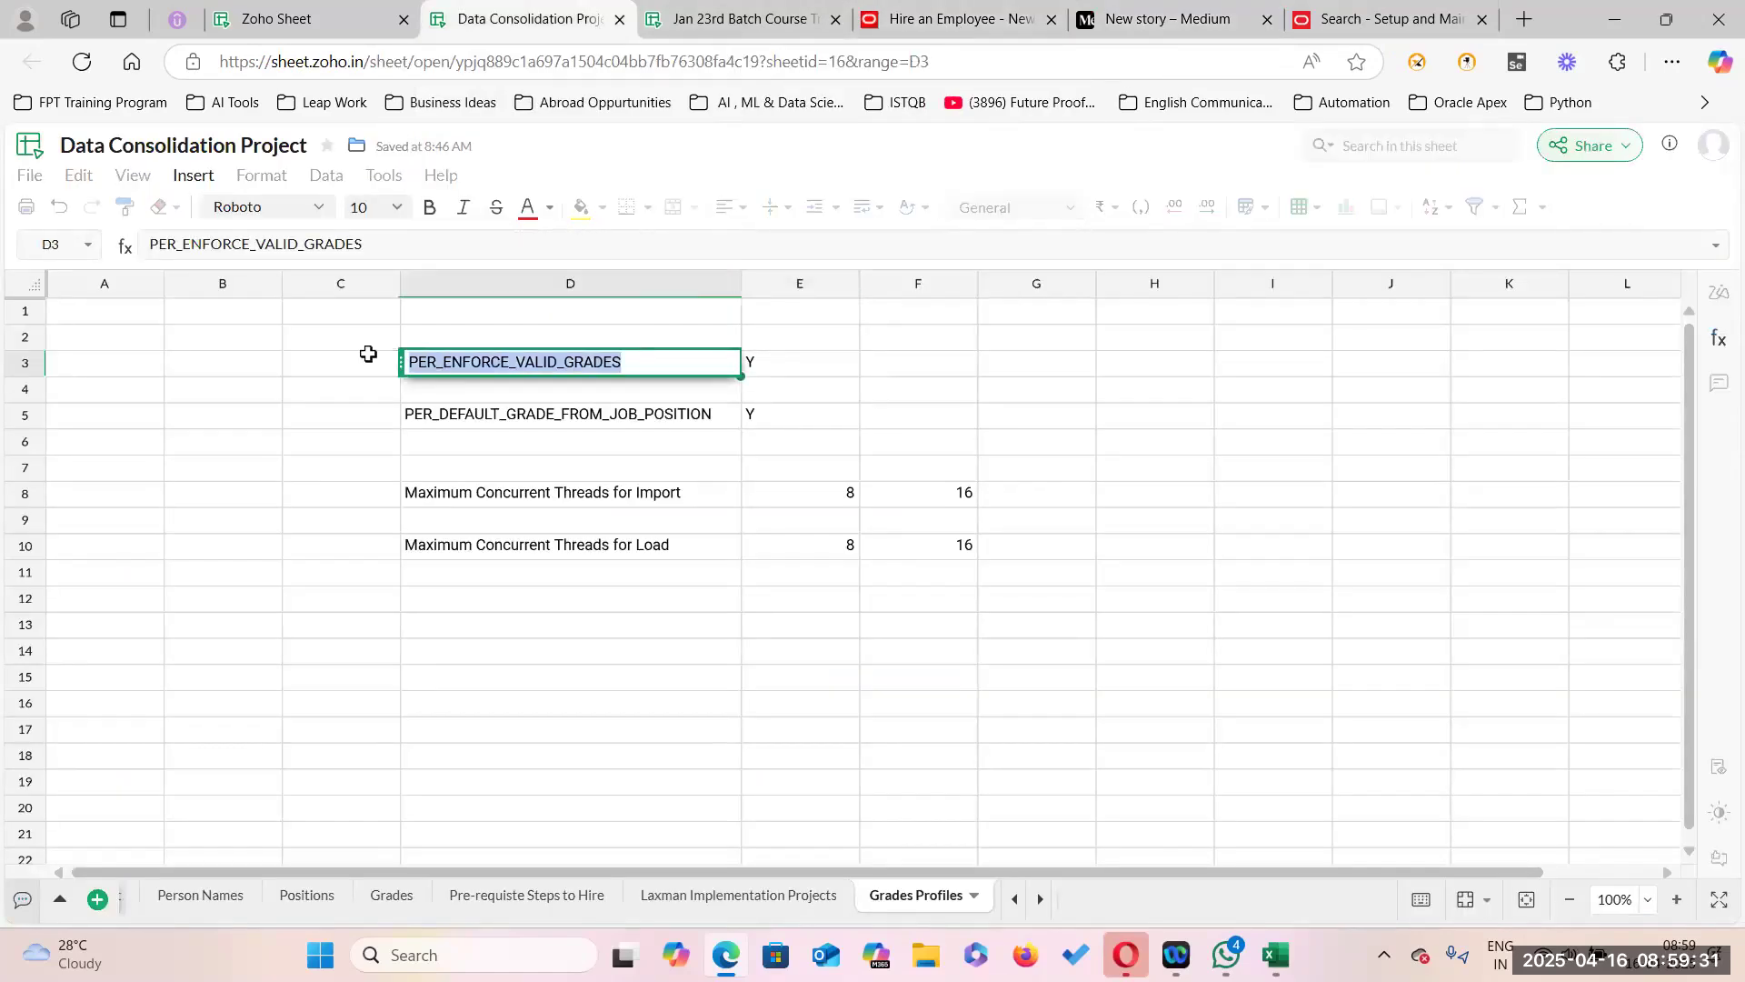
left_click(1382, 19)
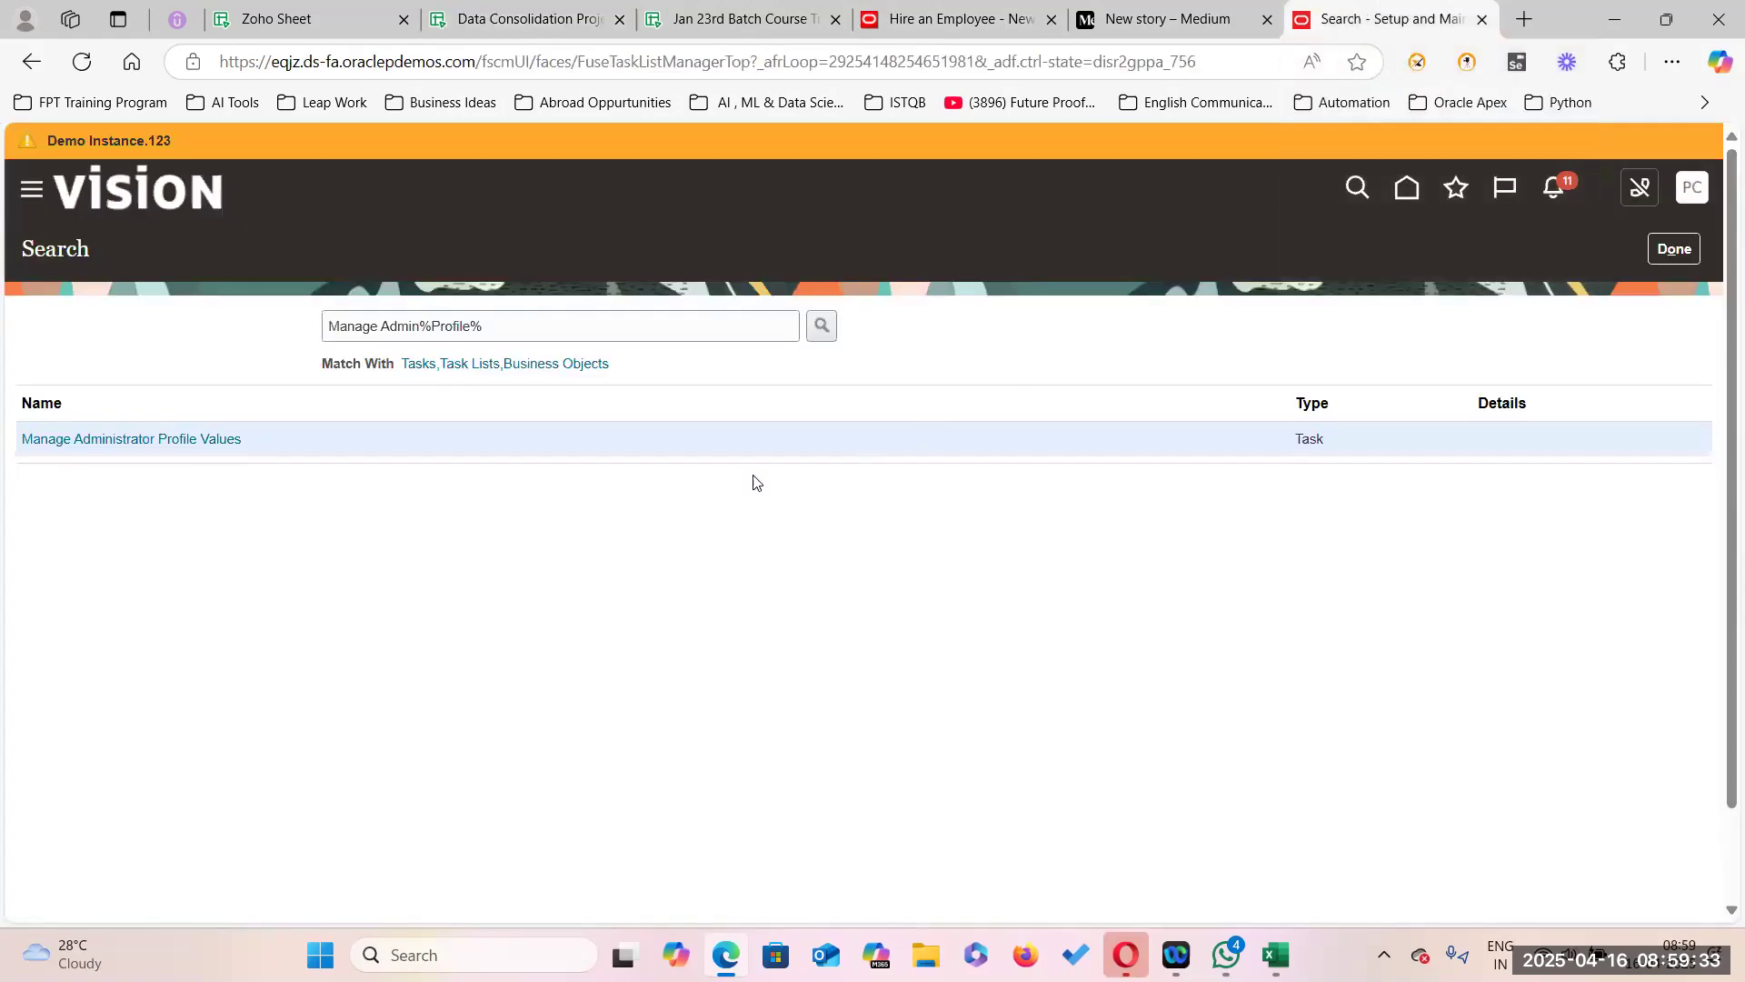
left_click(1241, 22)
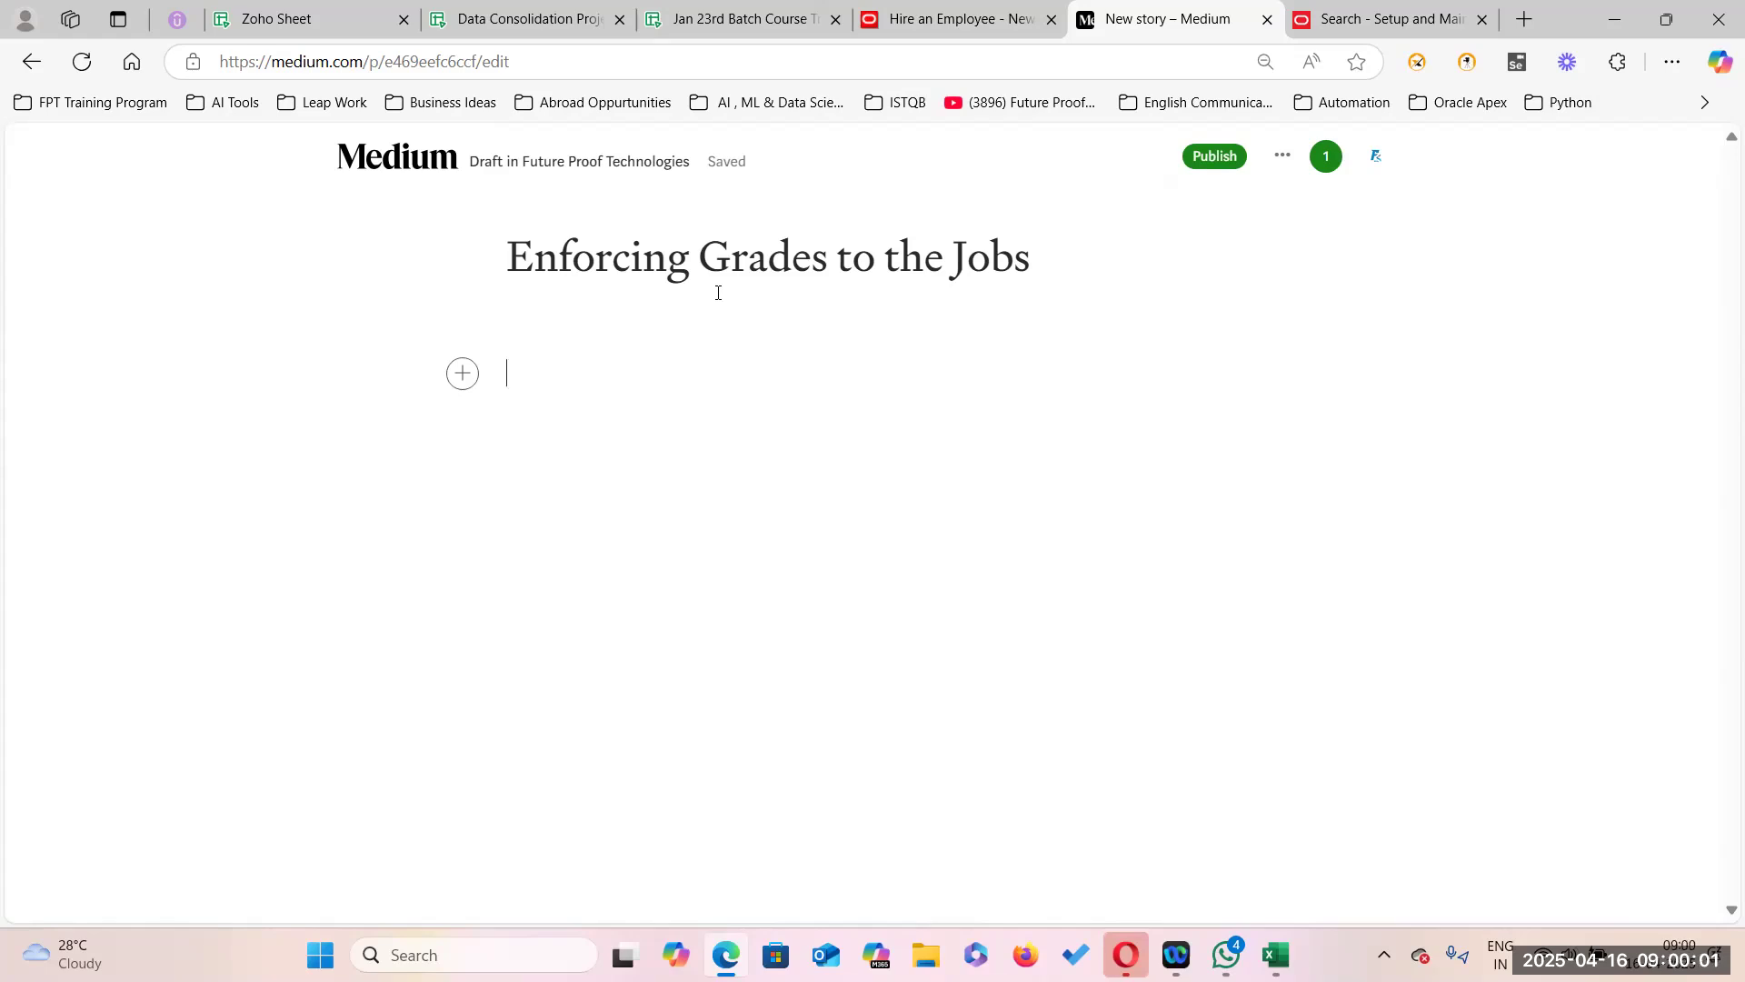
key("ctrl+v")
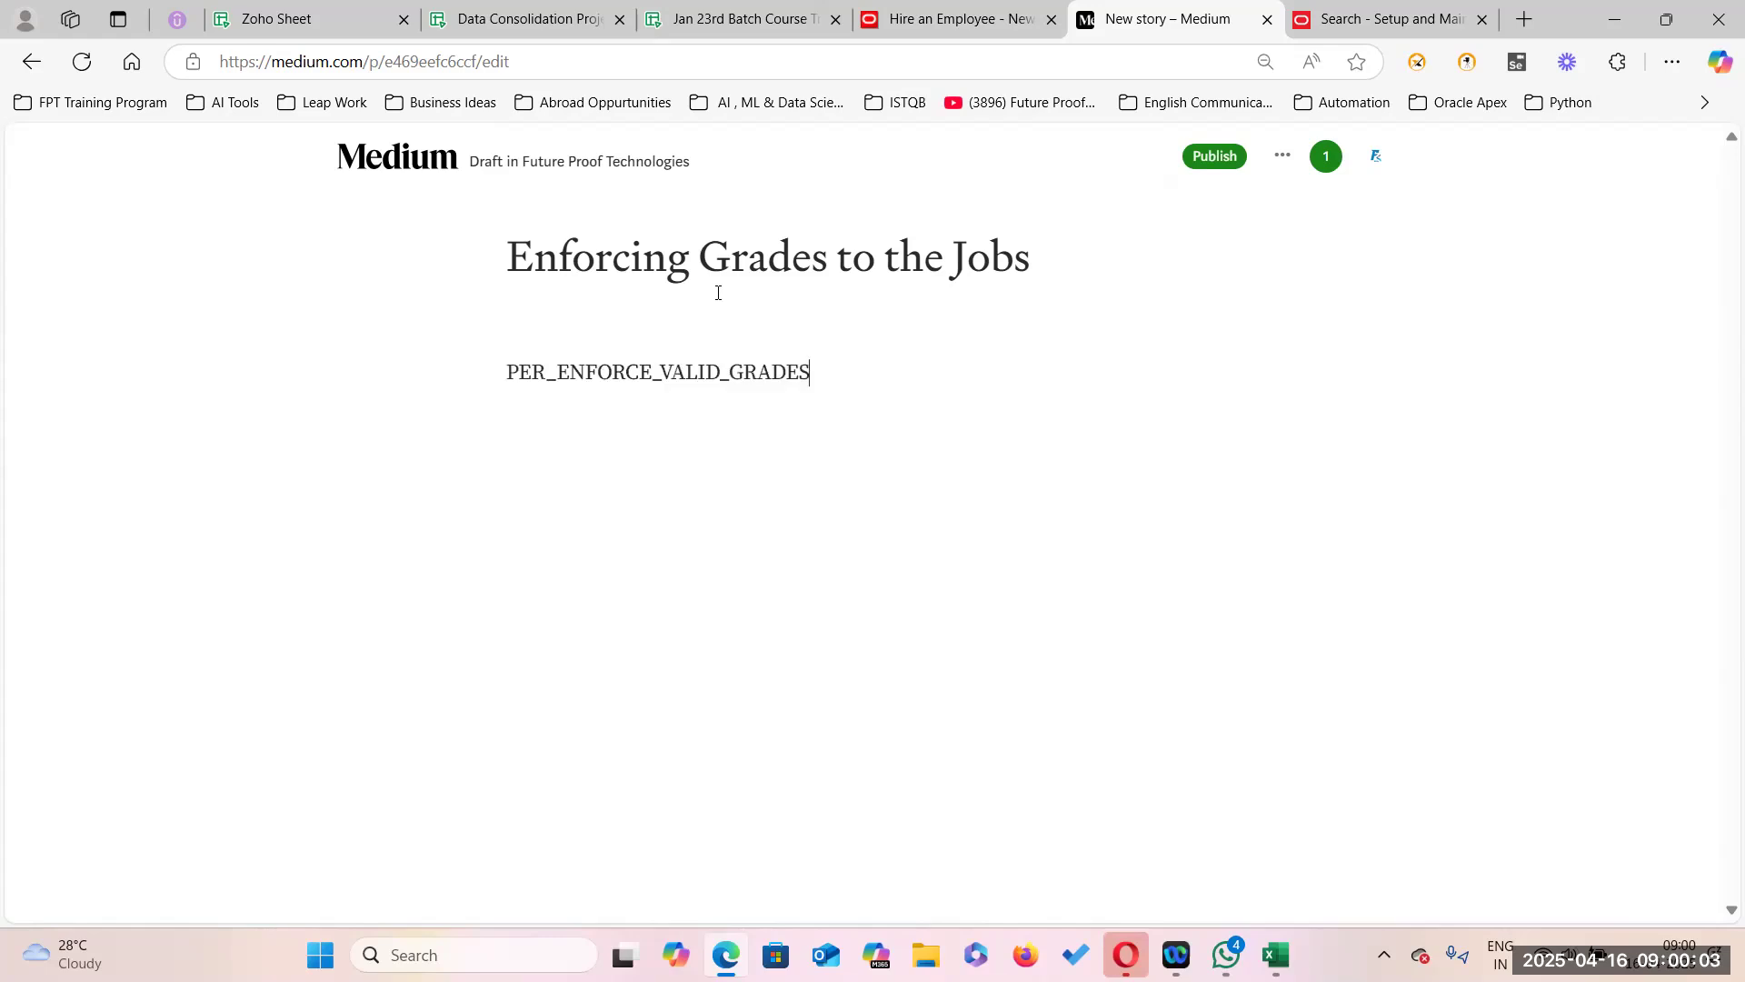
type("--")
type("Y")
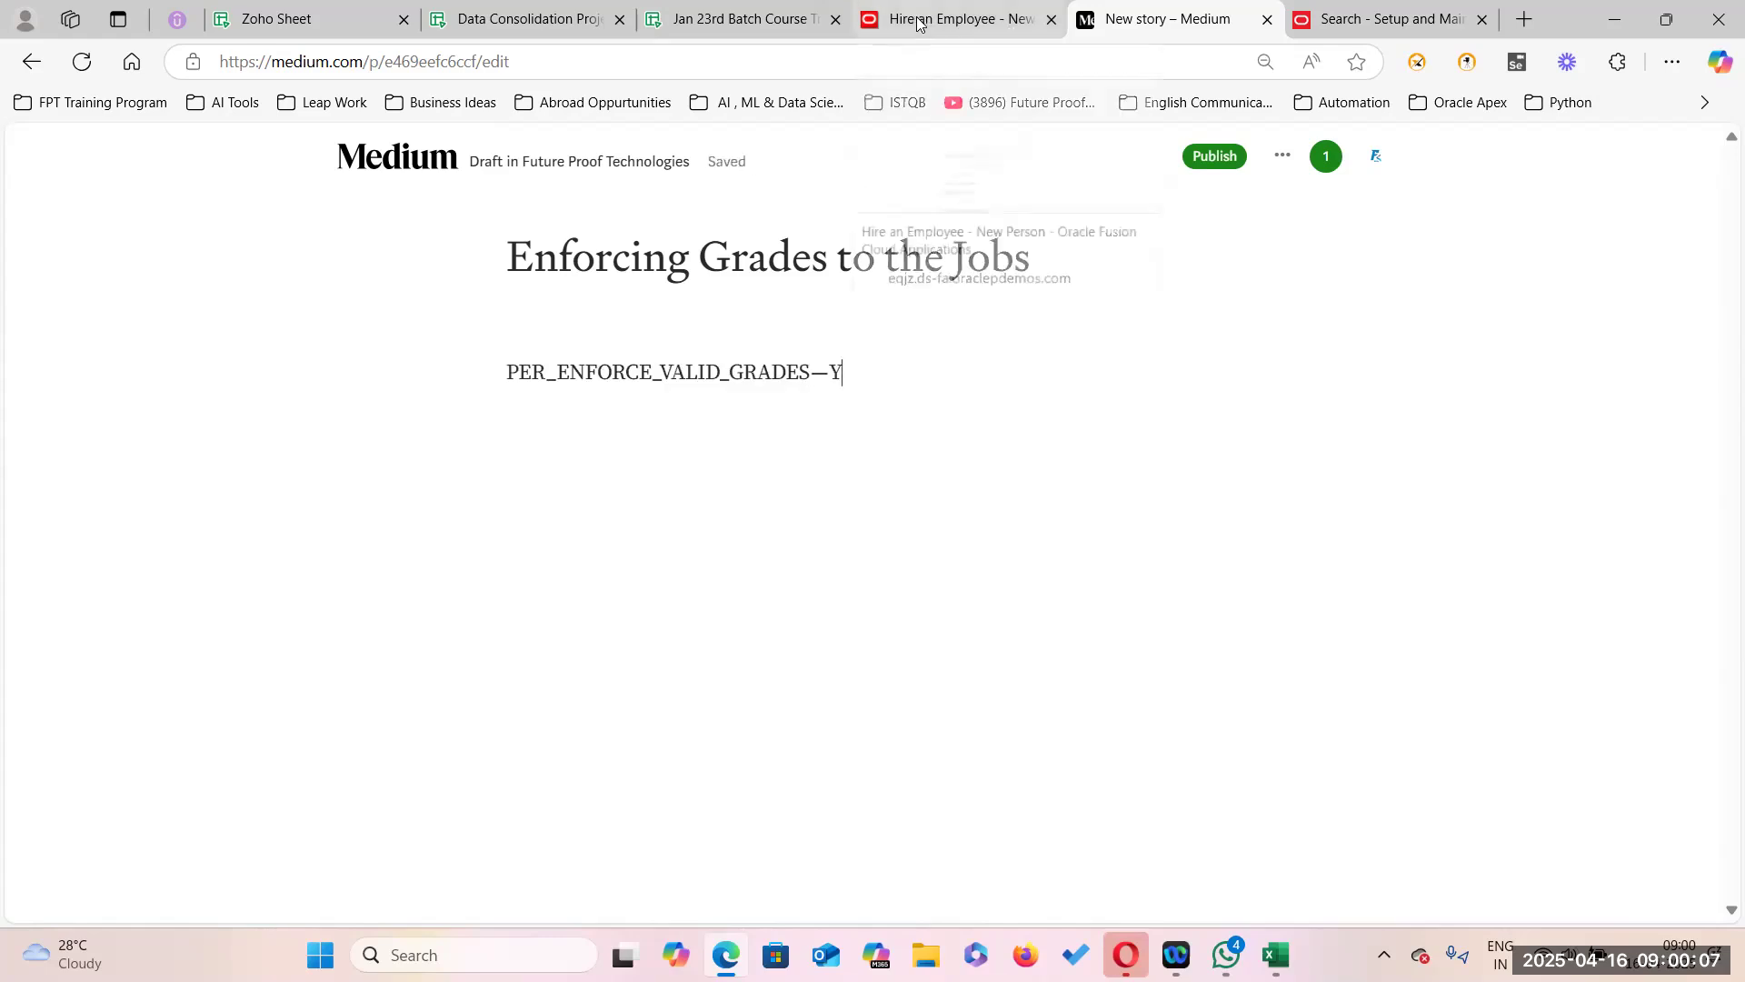
left_click(954, 20)
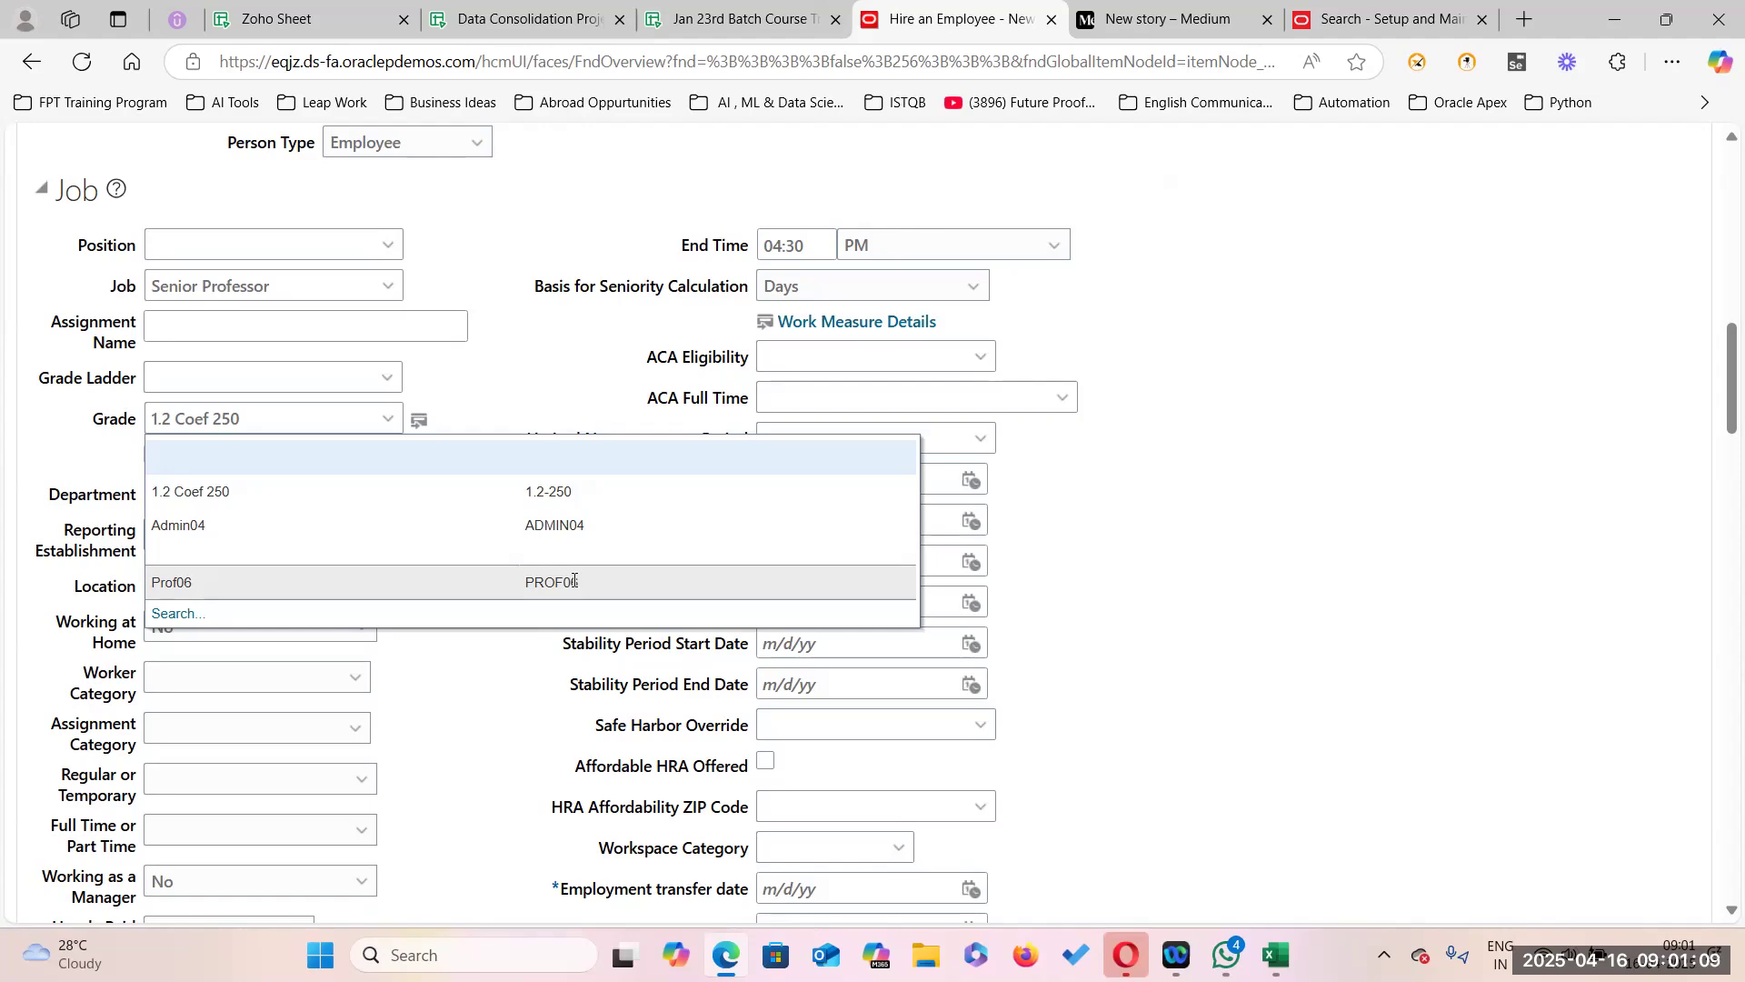
left_click(1168, 19)
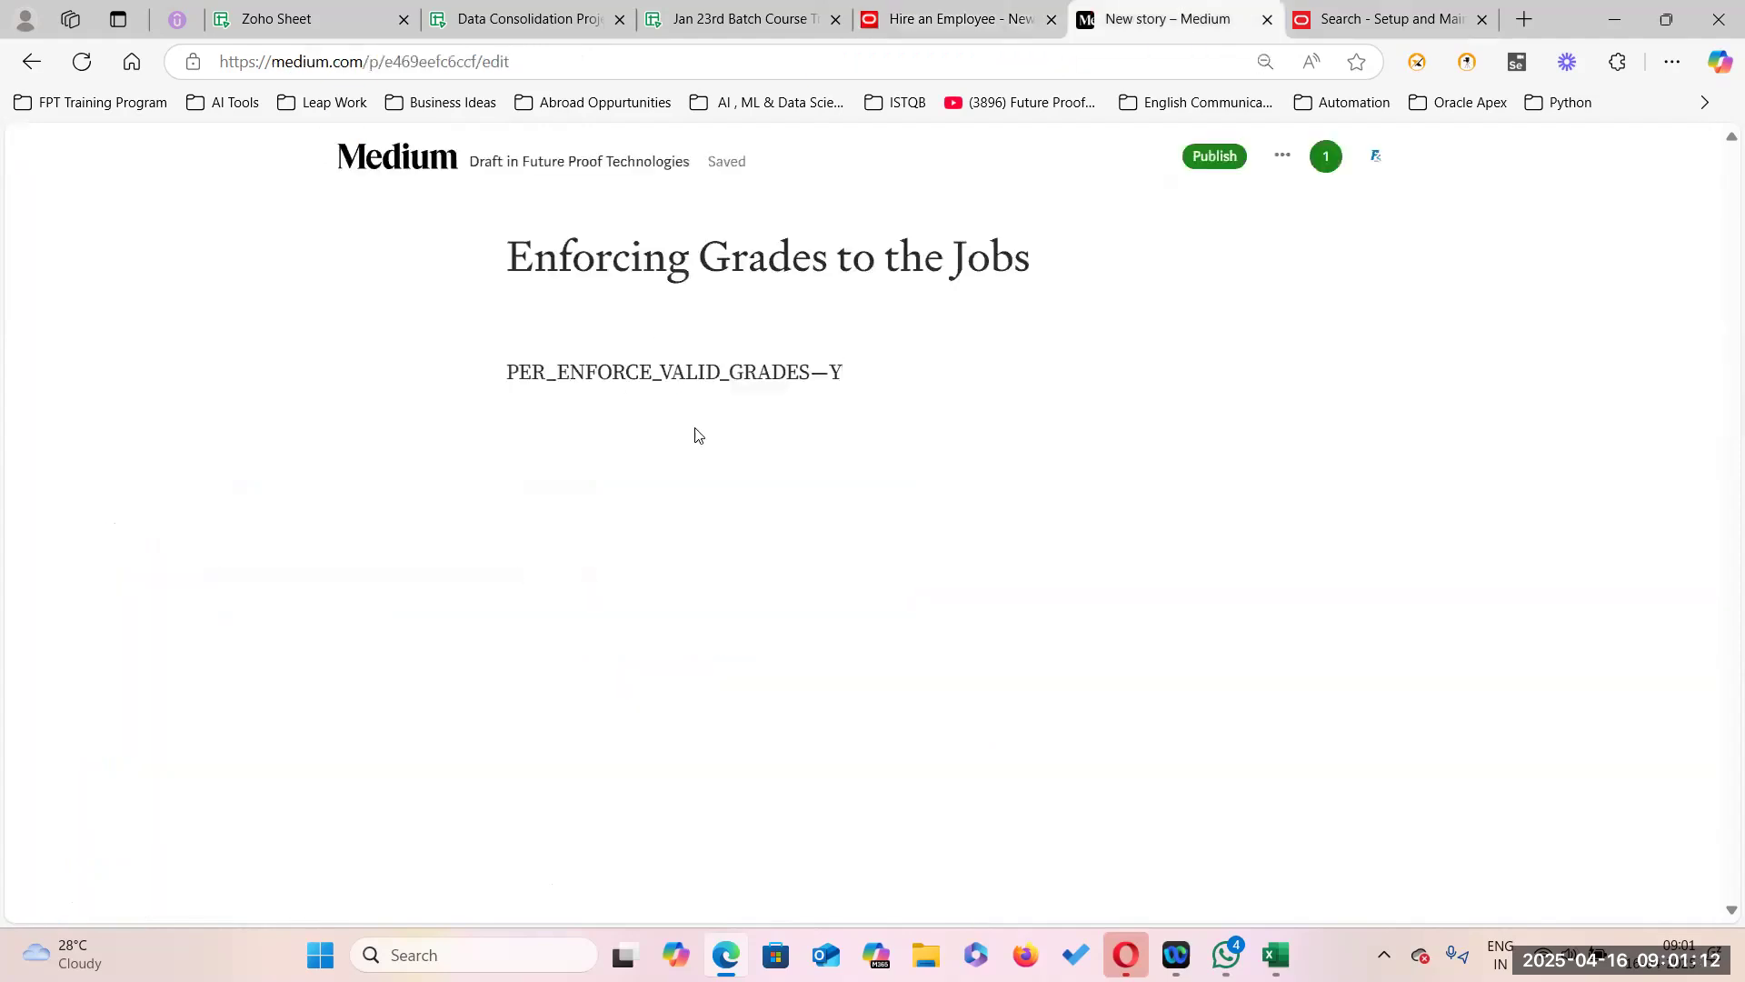
Copy cell D5 and add the line 'PER_DEFAULT_GRADE_FROM_JOB_POSITION--Y' to the story.
left_click(513, 19)
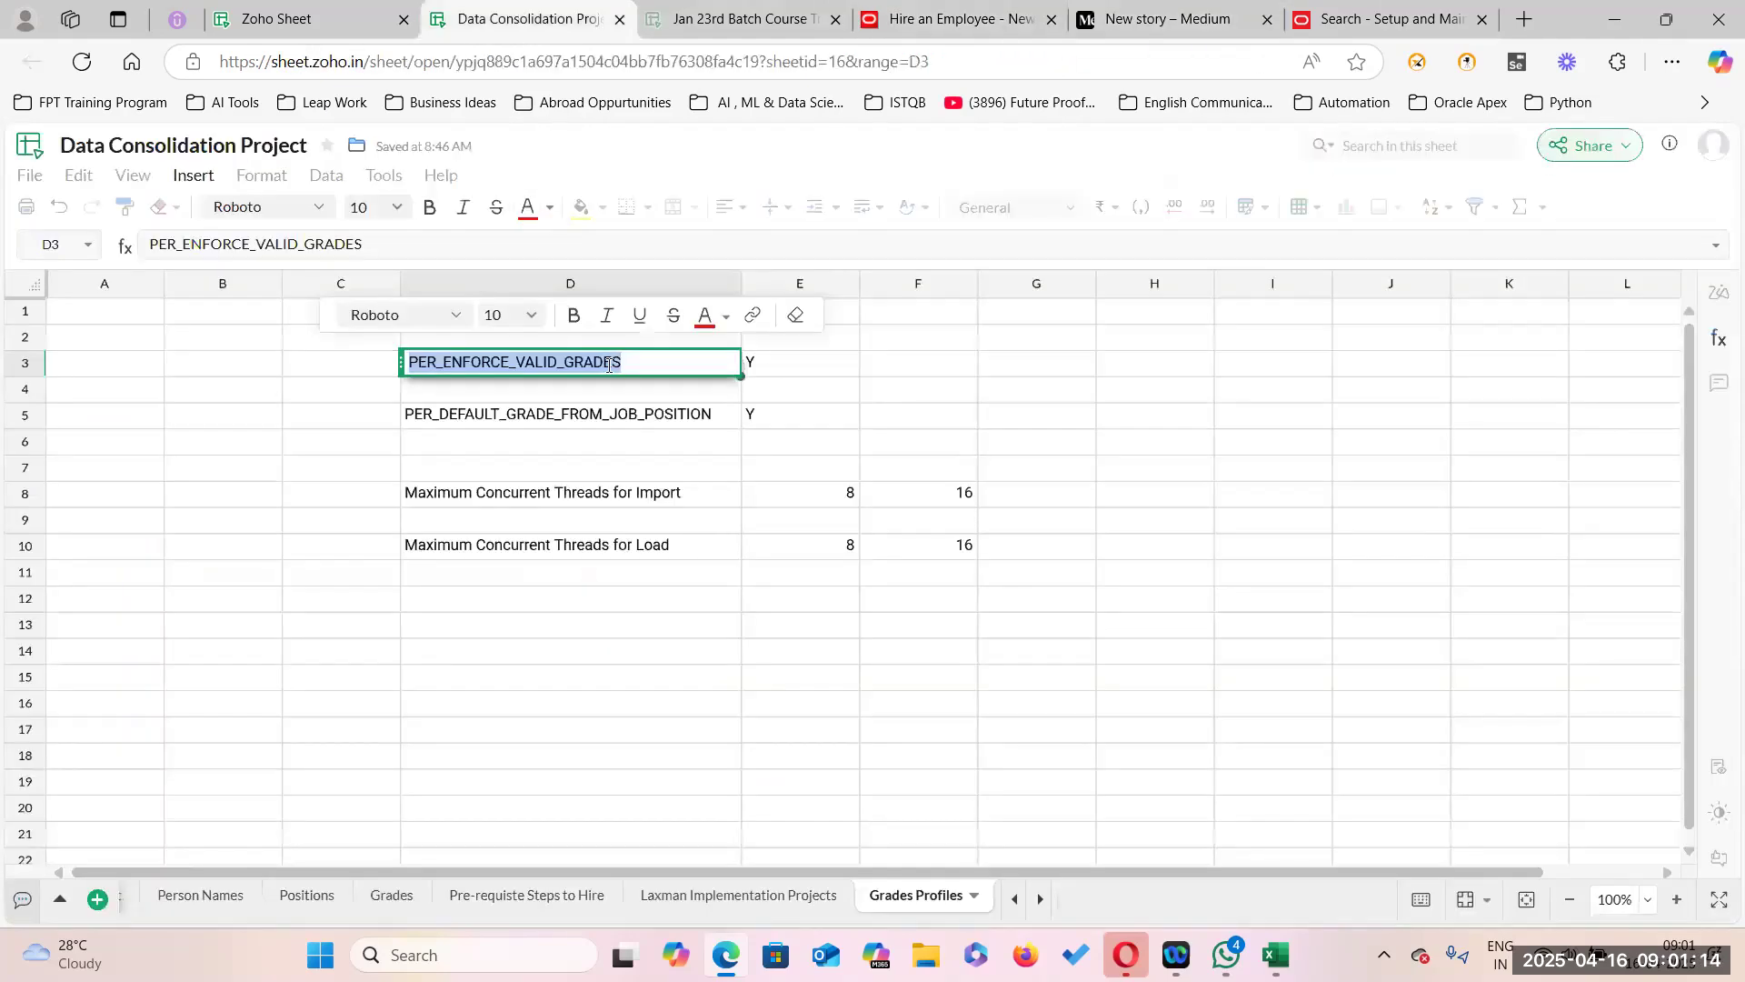
left_click(721, 413)
double_click(721, 413)
key("ctrl+c")
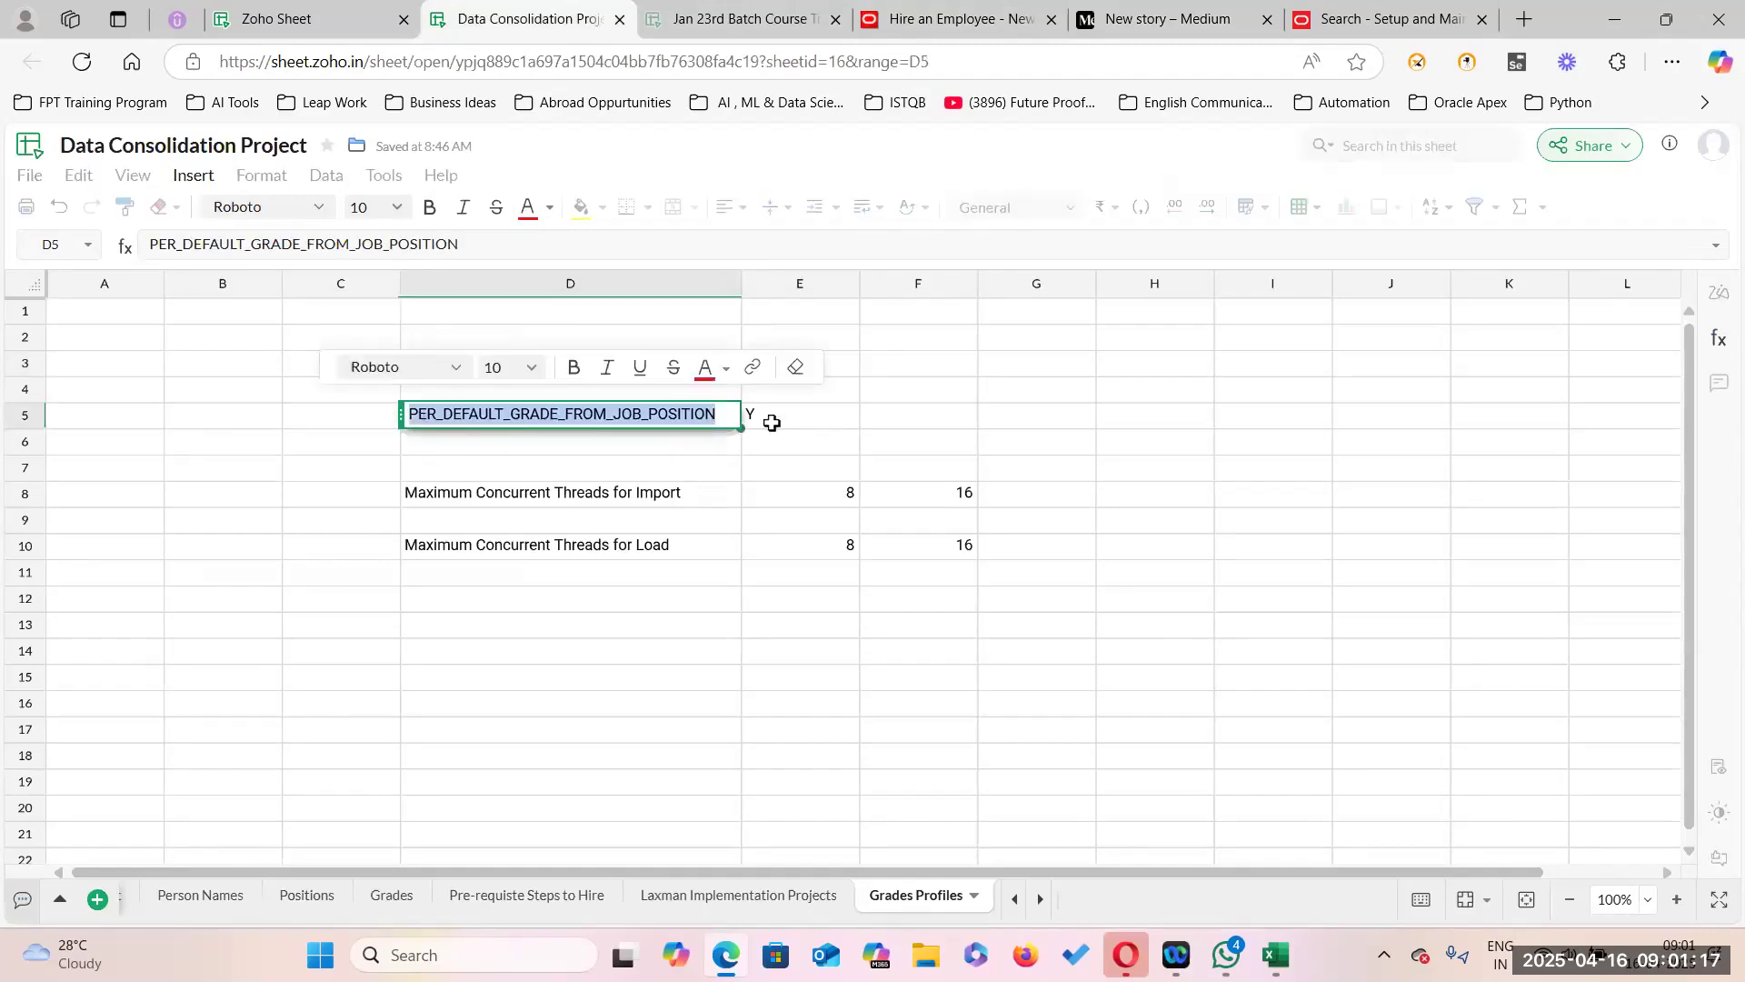
left_click(1209, 27)
key("ctrl+v")
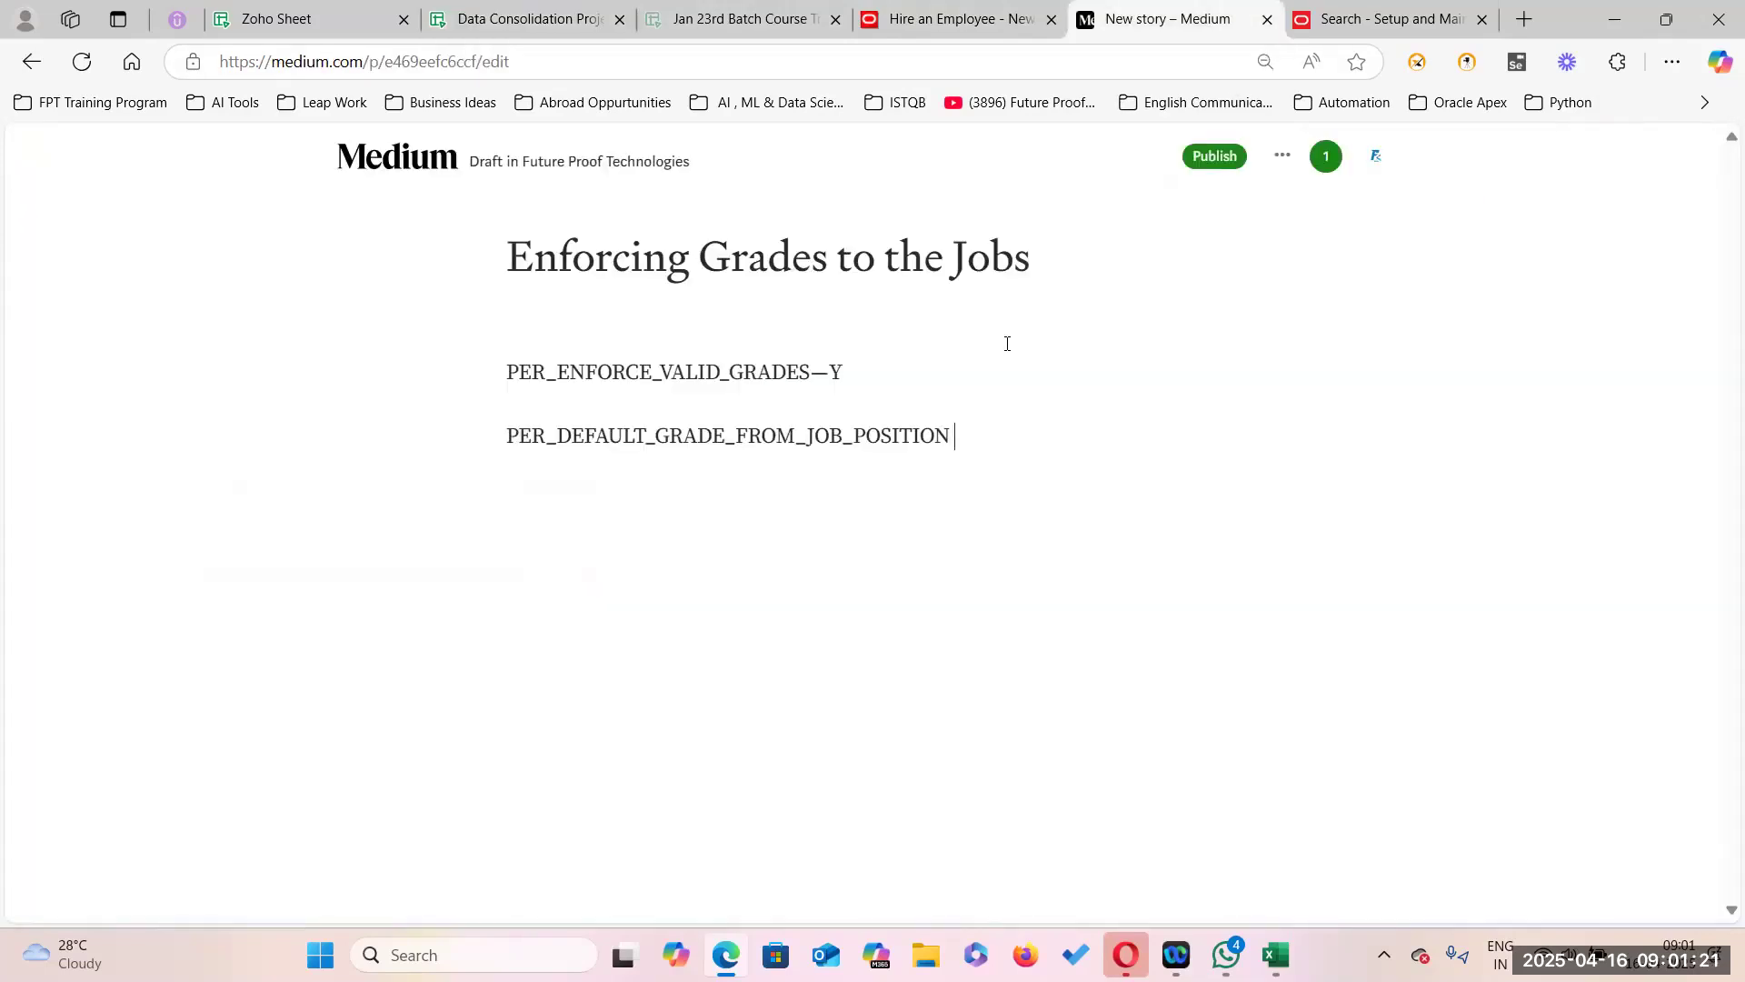
type("--")
type("Y")
Publish the story immediately with a topic on adding valid grades to jobs in Oracle Fusion HCM Cloud Apps.
left_click(1223, 160)
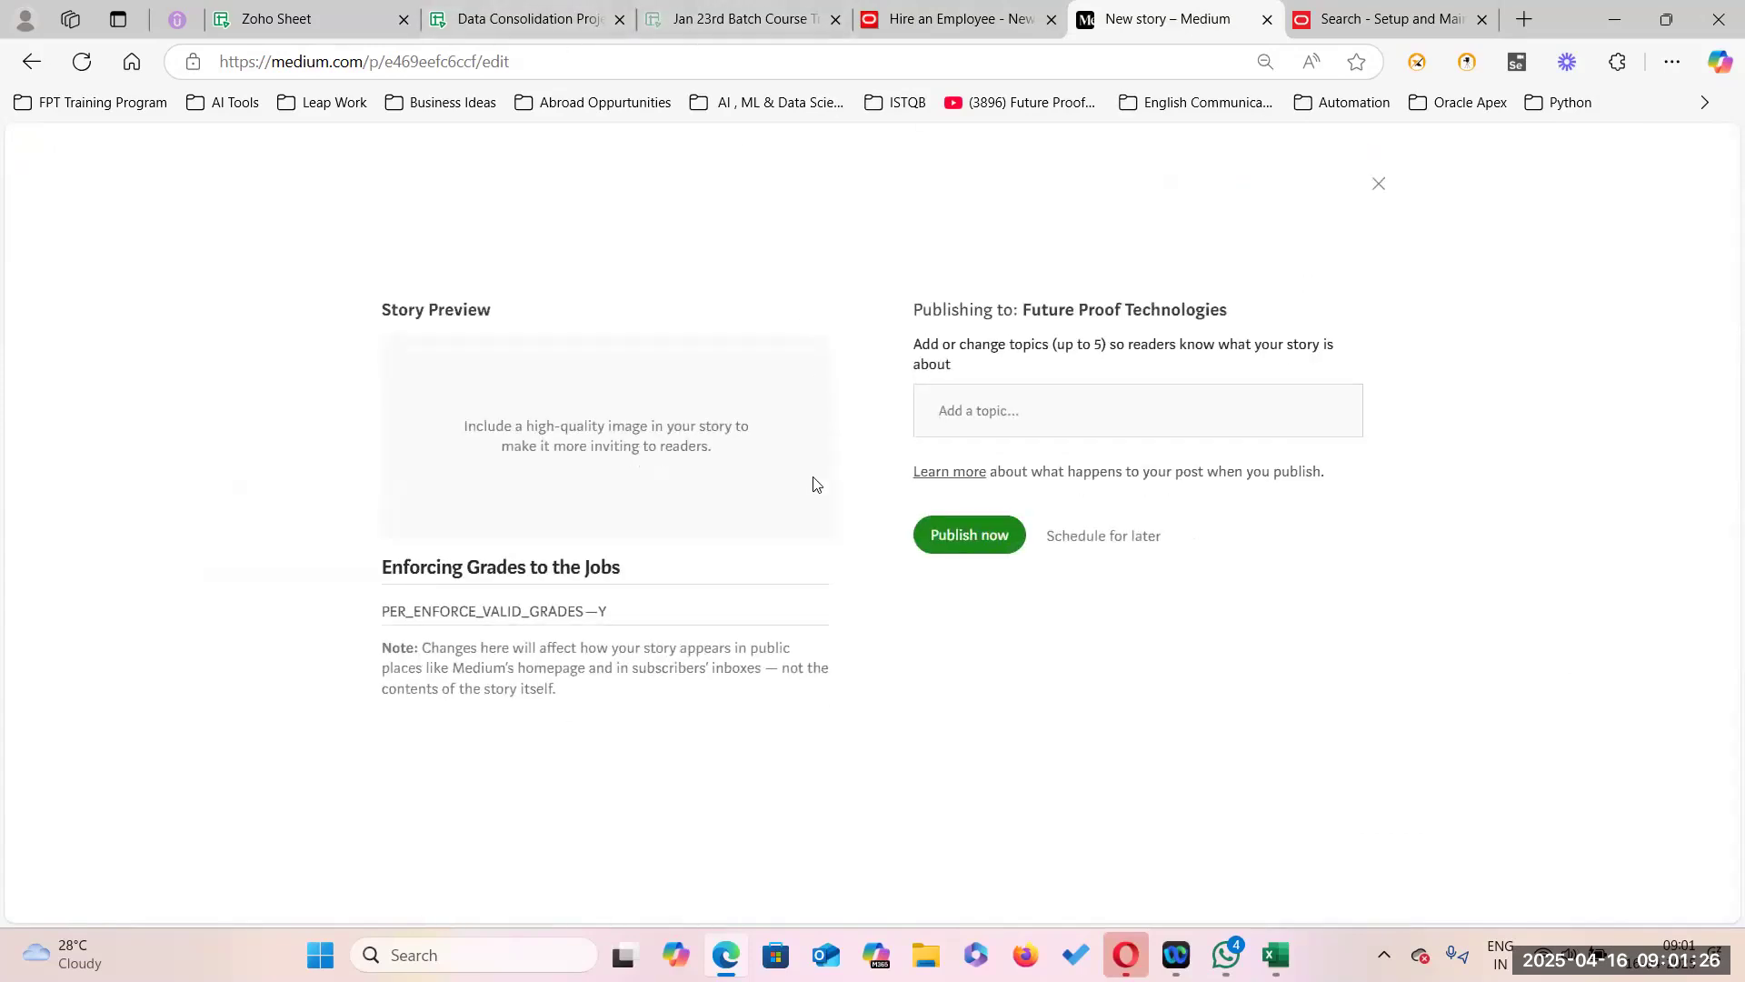
left_click_drag(388, 565, 638, 563)
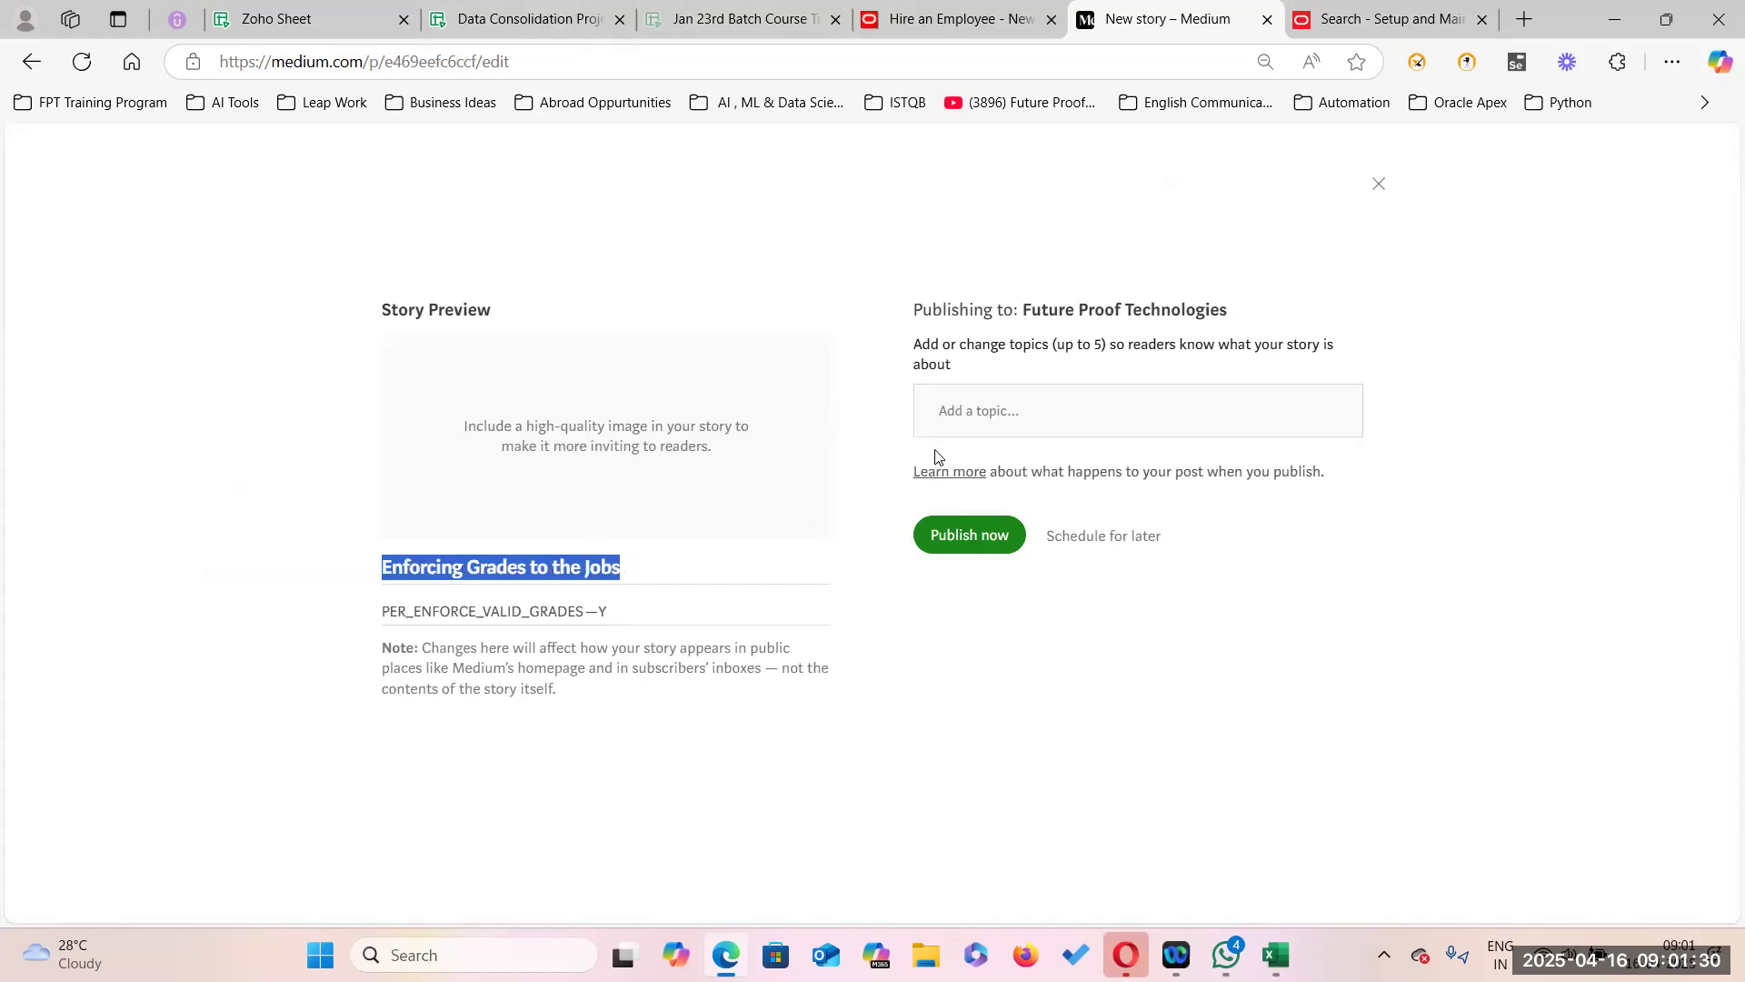
left_click(951, 412)
type("Add")
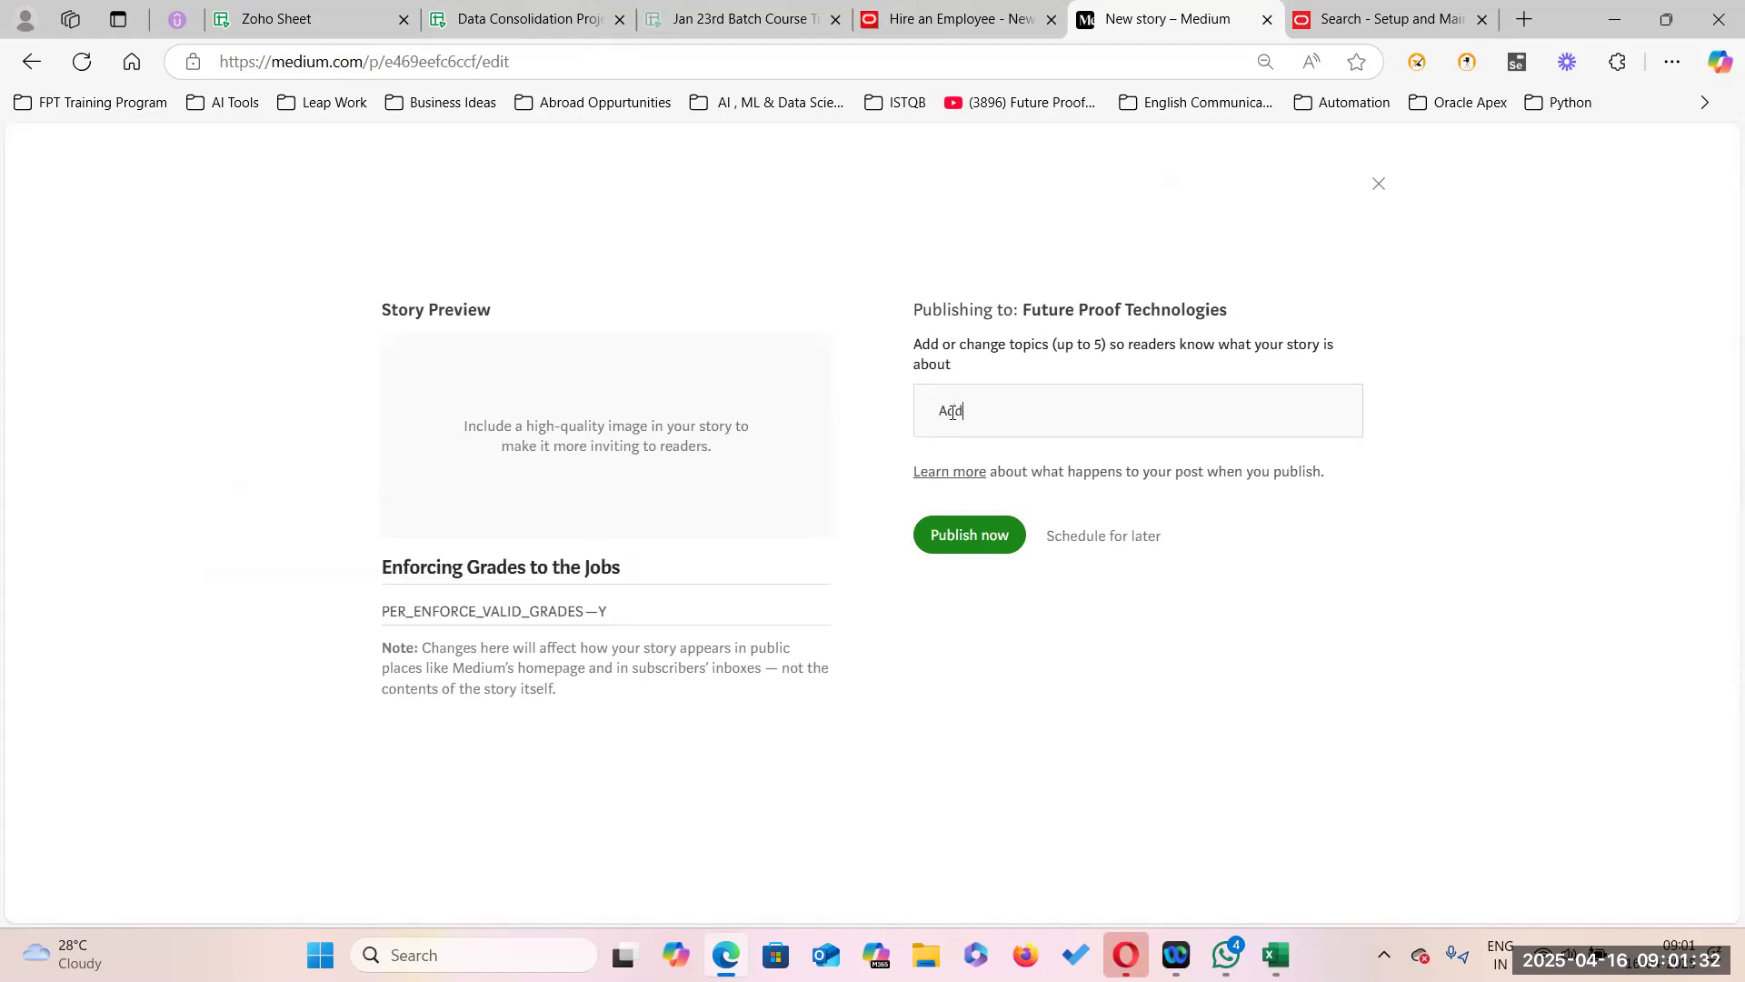
type("ing VAli")
key("BackSpace")
key("BackSpace")
key("BackSpace")
type("alid Grades t")
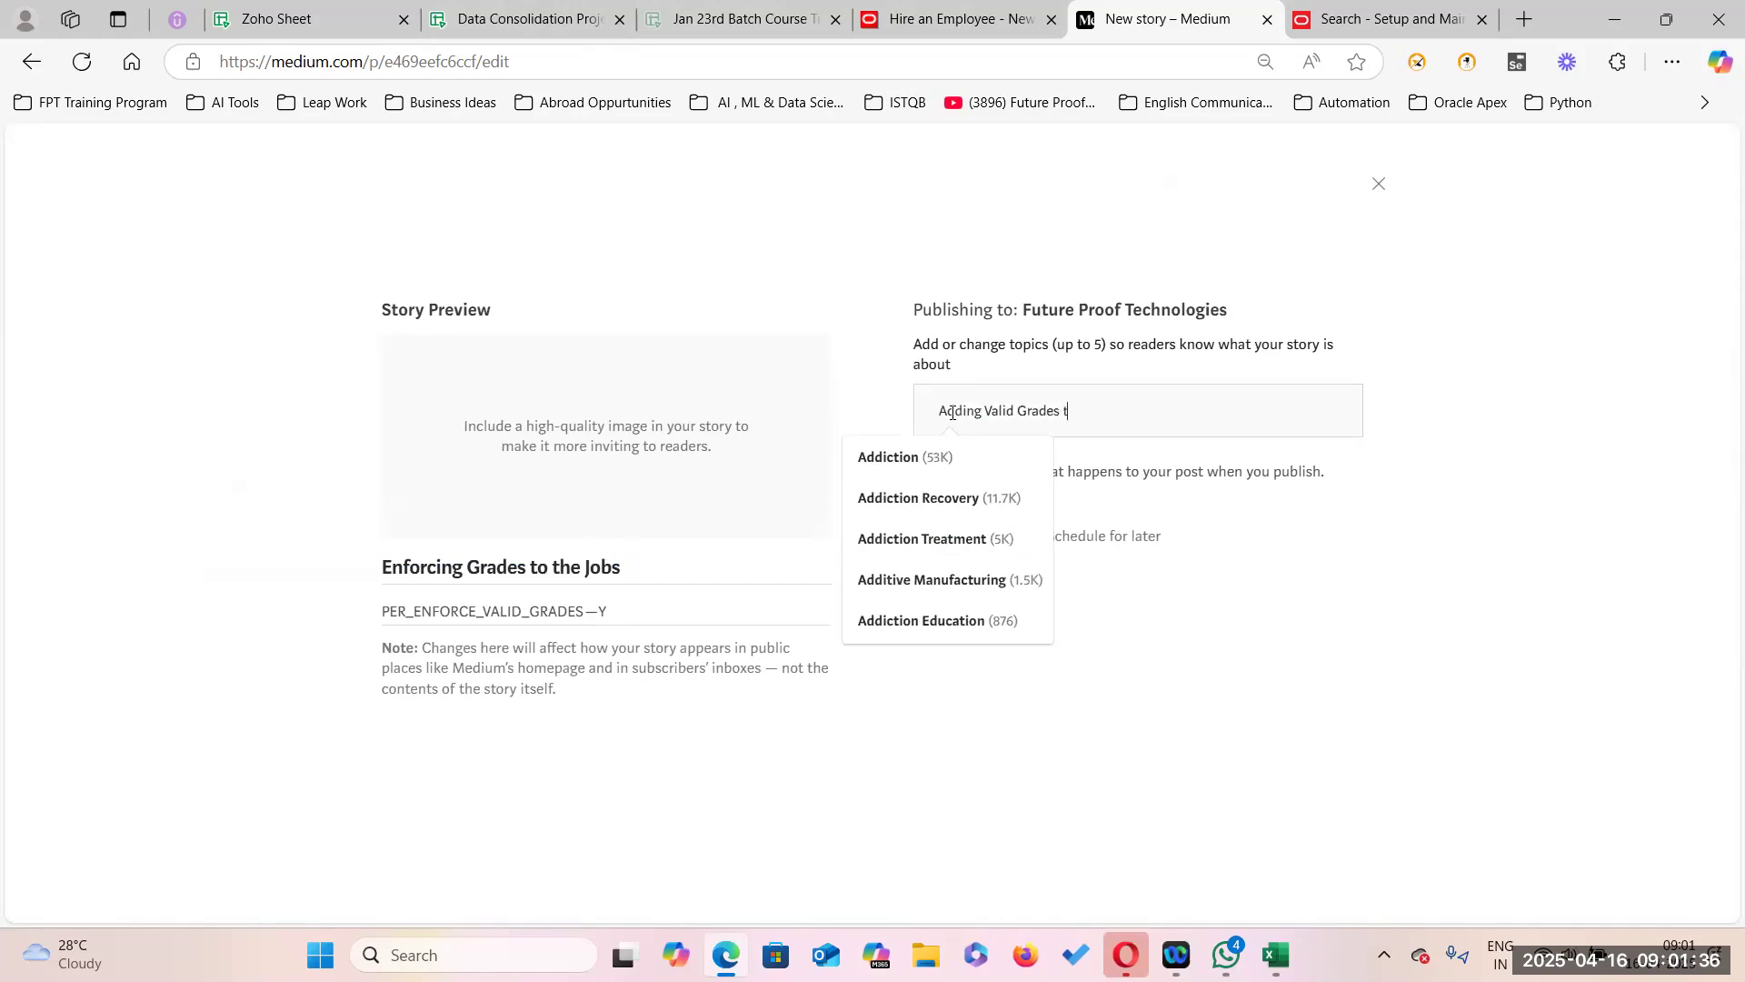
type("o Jobs in Oracle Fusion HCM Cloud Apps")
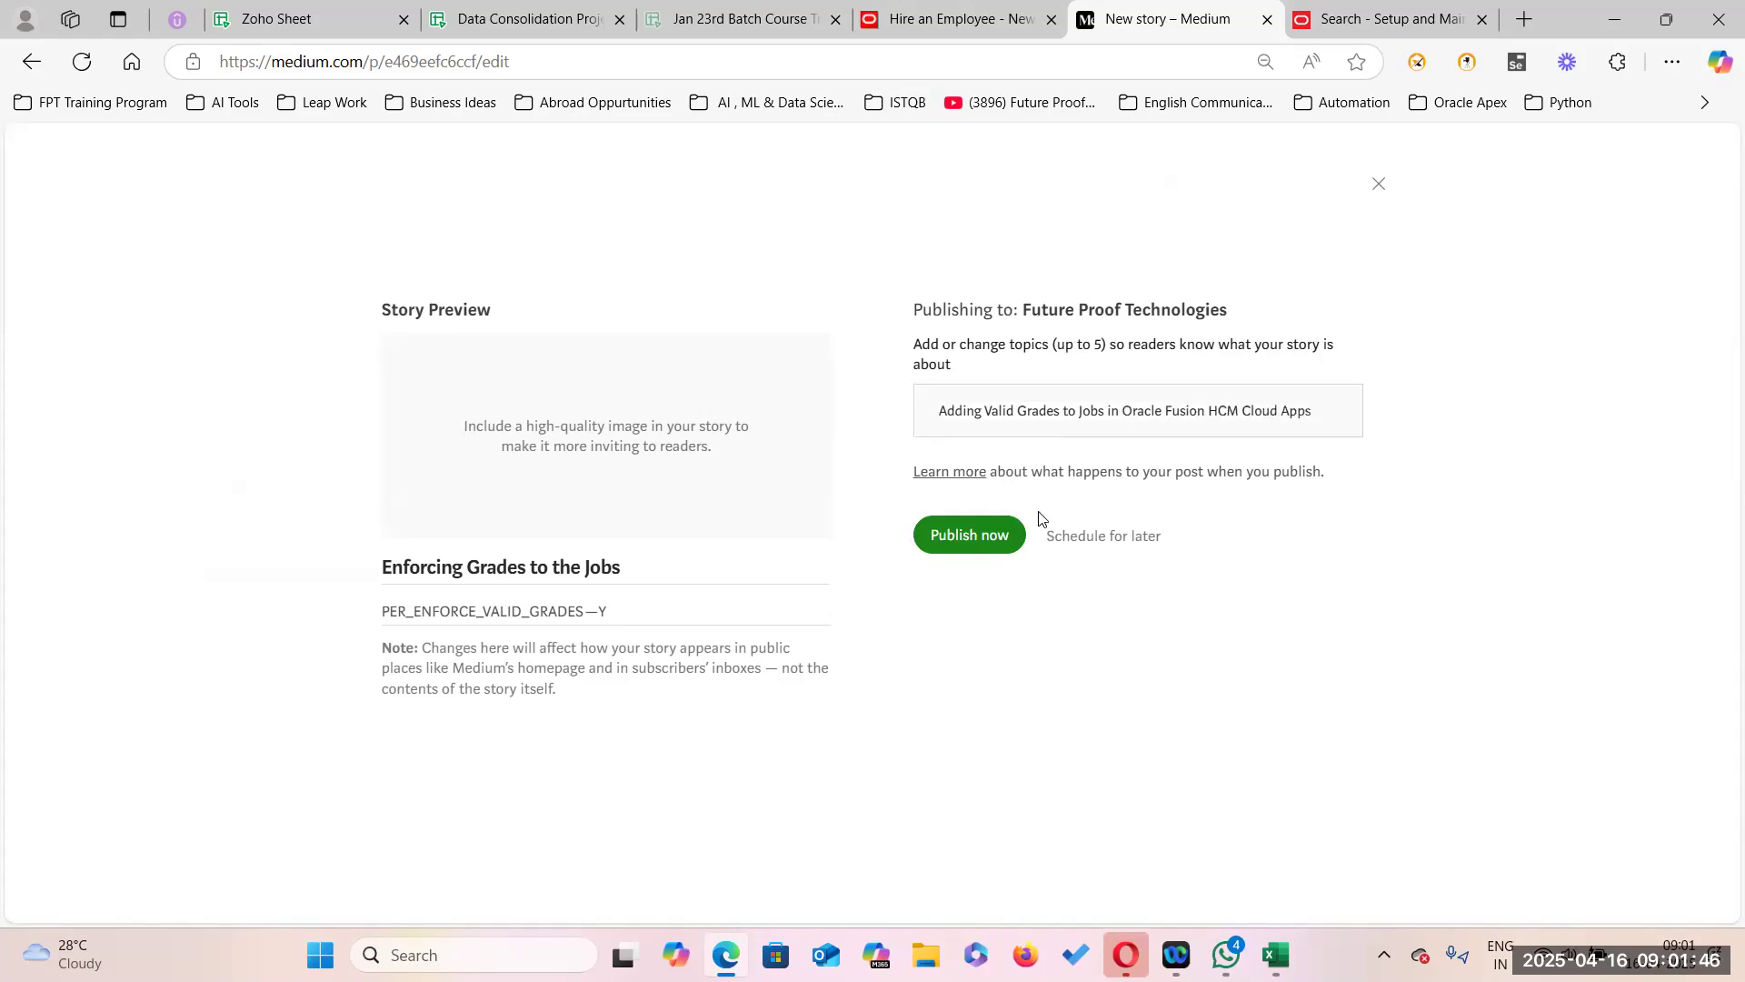
left_click(974, 536)
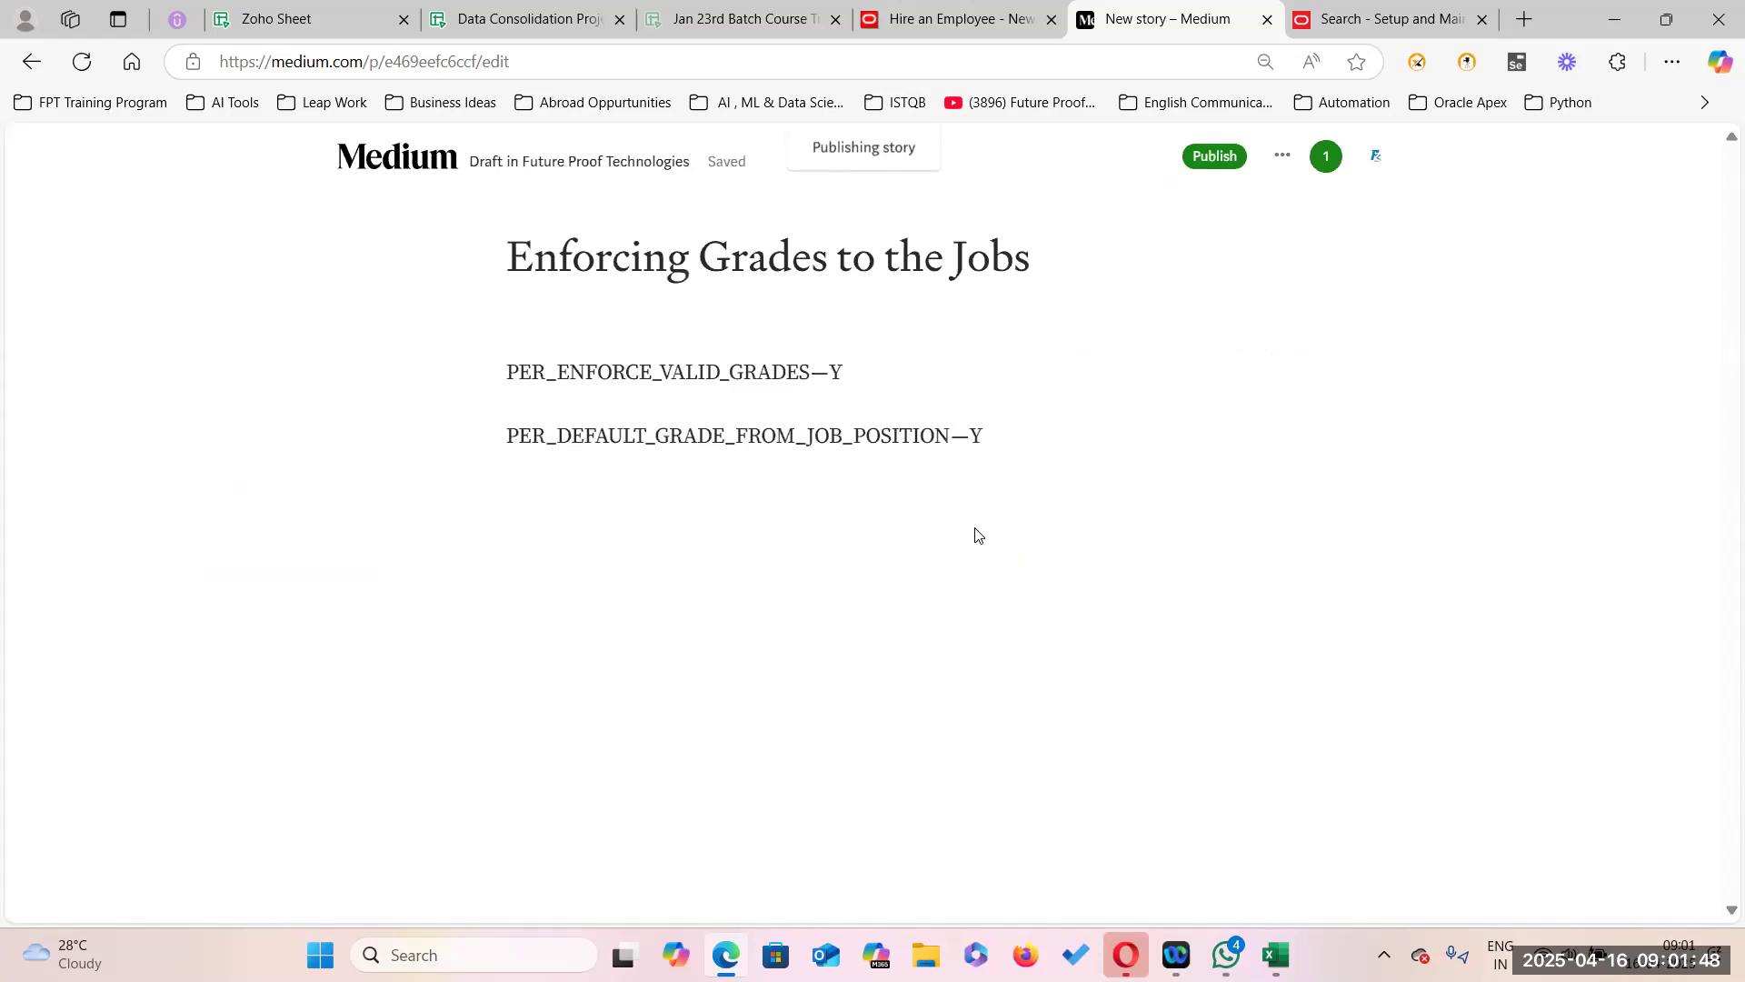
Open the Jan 23rd Batch Course Tracking workbook at its Global HR - Security Console sheet, topics 34–55.
left_click(540, 27)
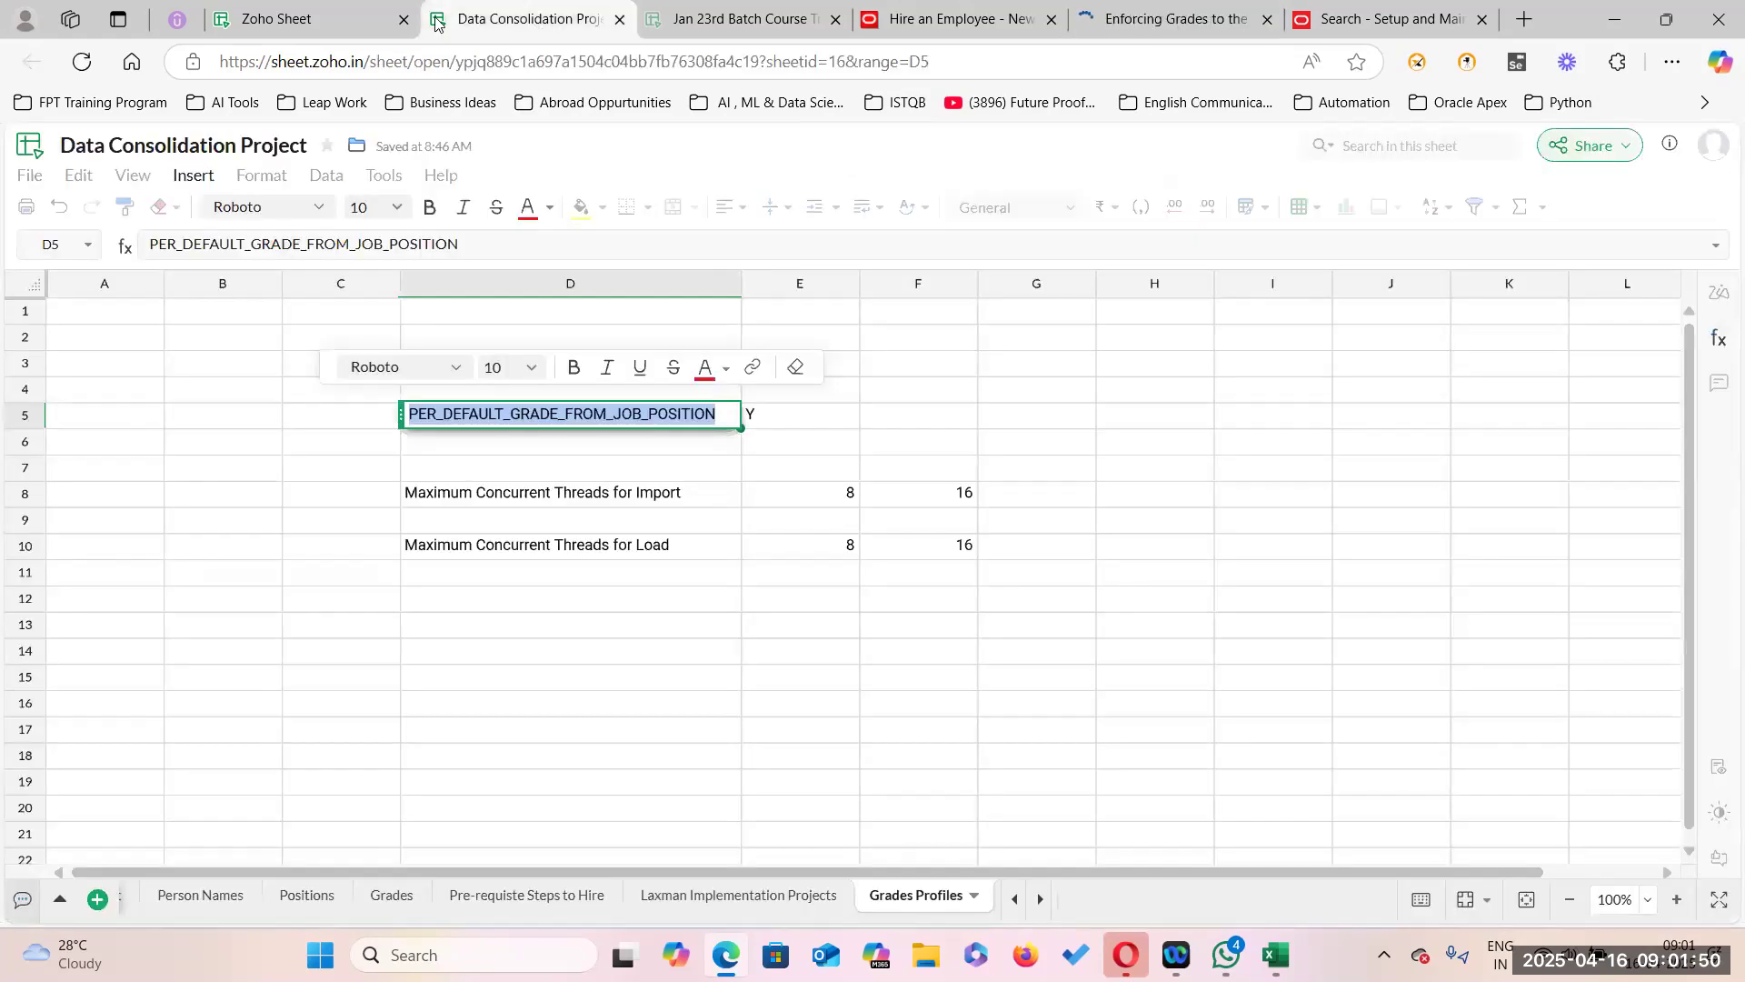
left_click(329, 20)
left_click(787, 28)
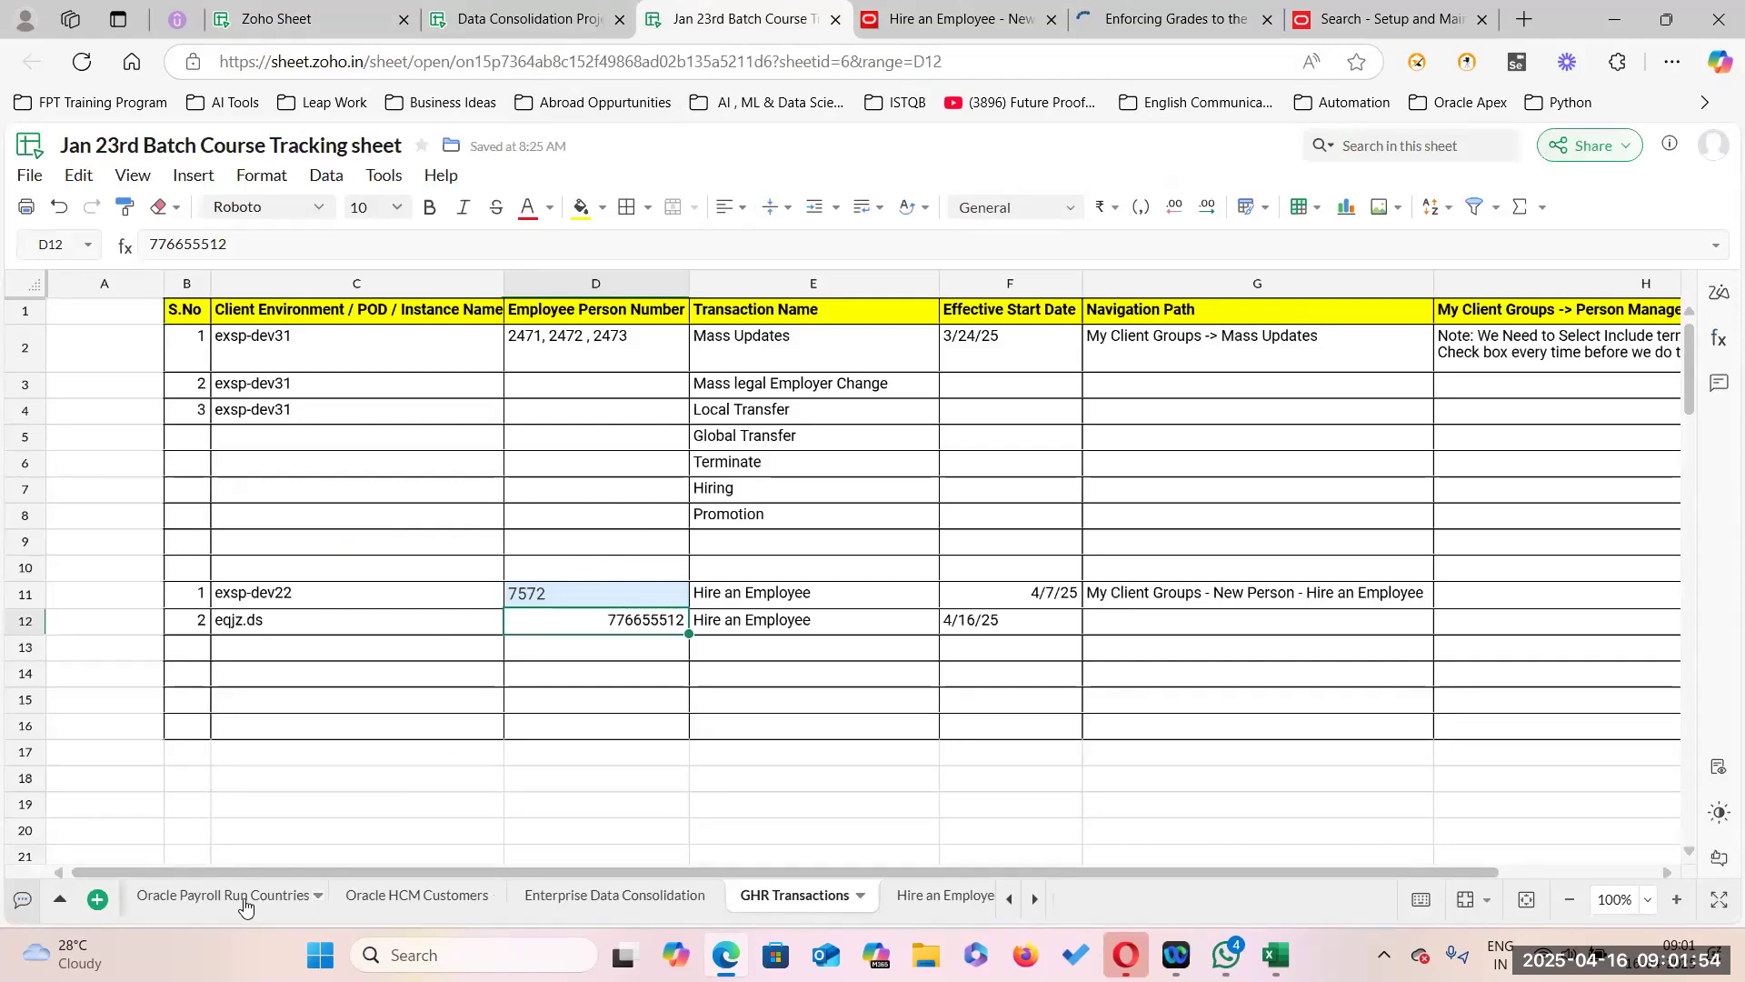
left_click(215, 900)
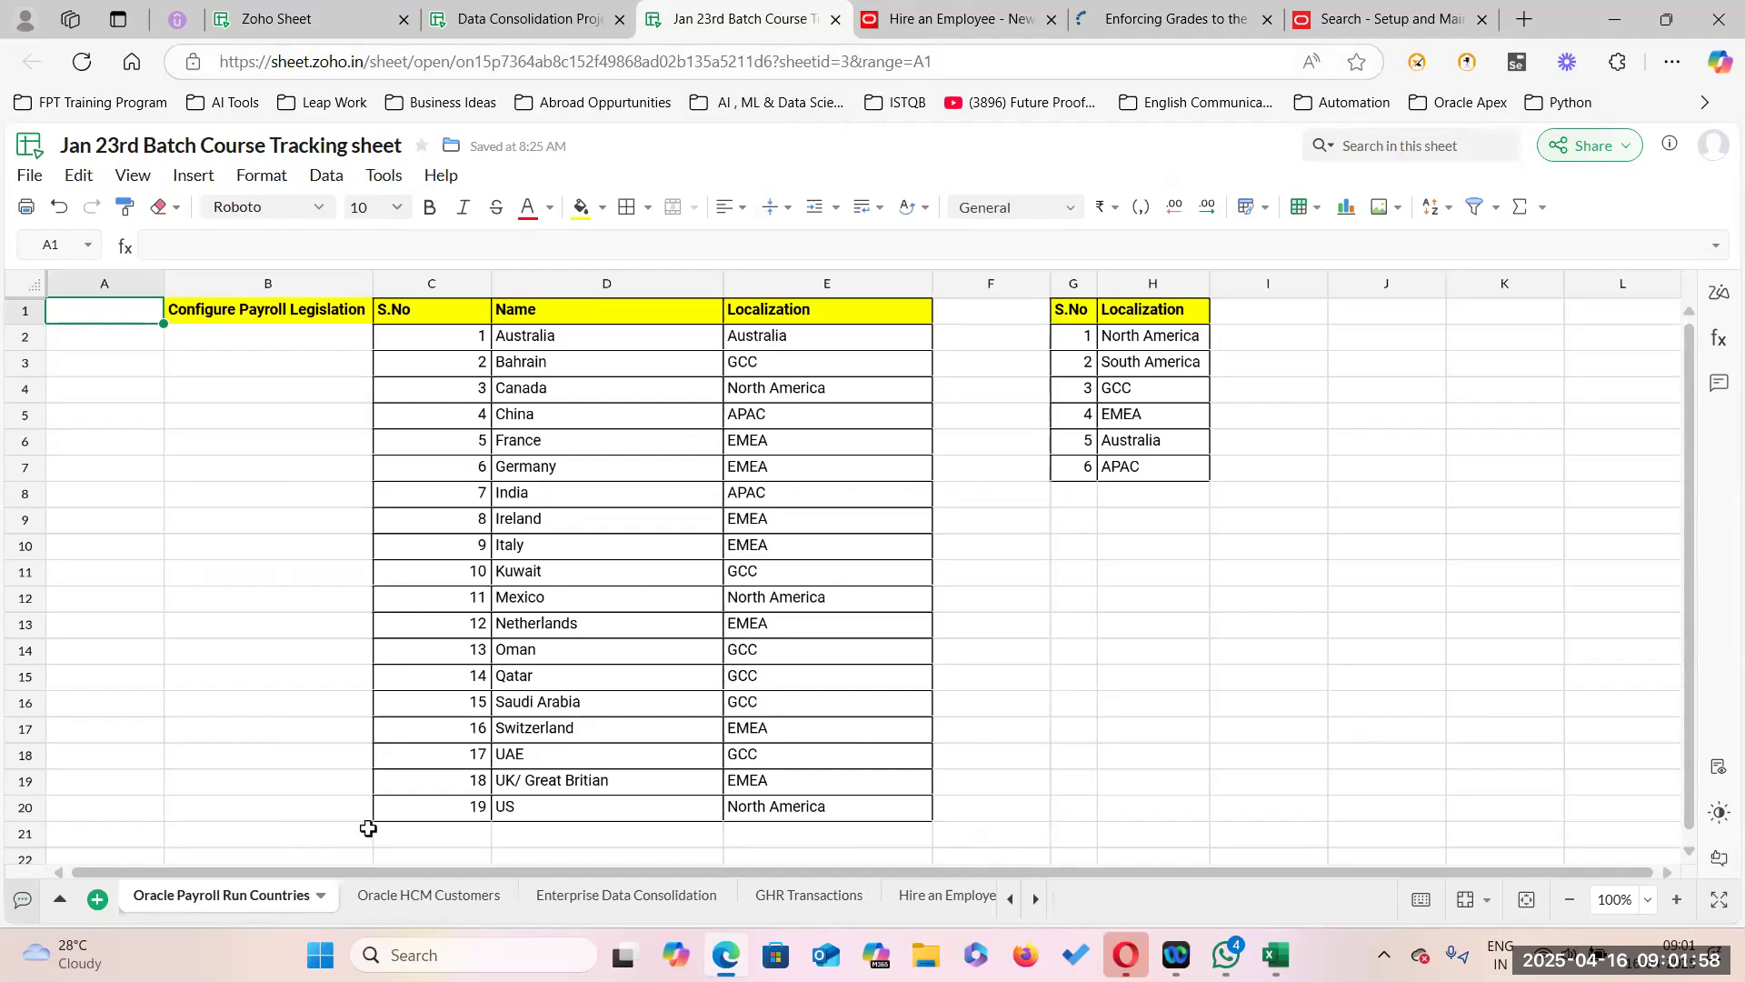
left_click(60, 900)
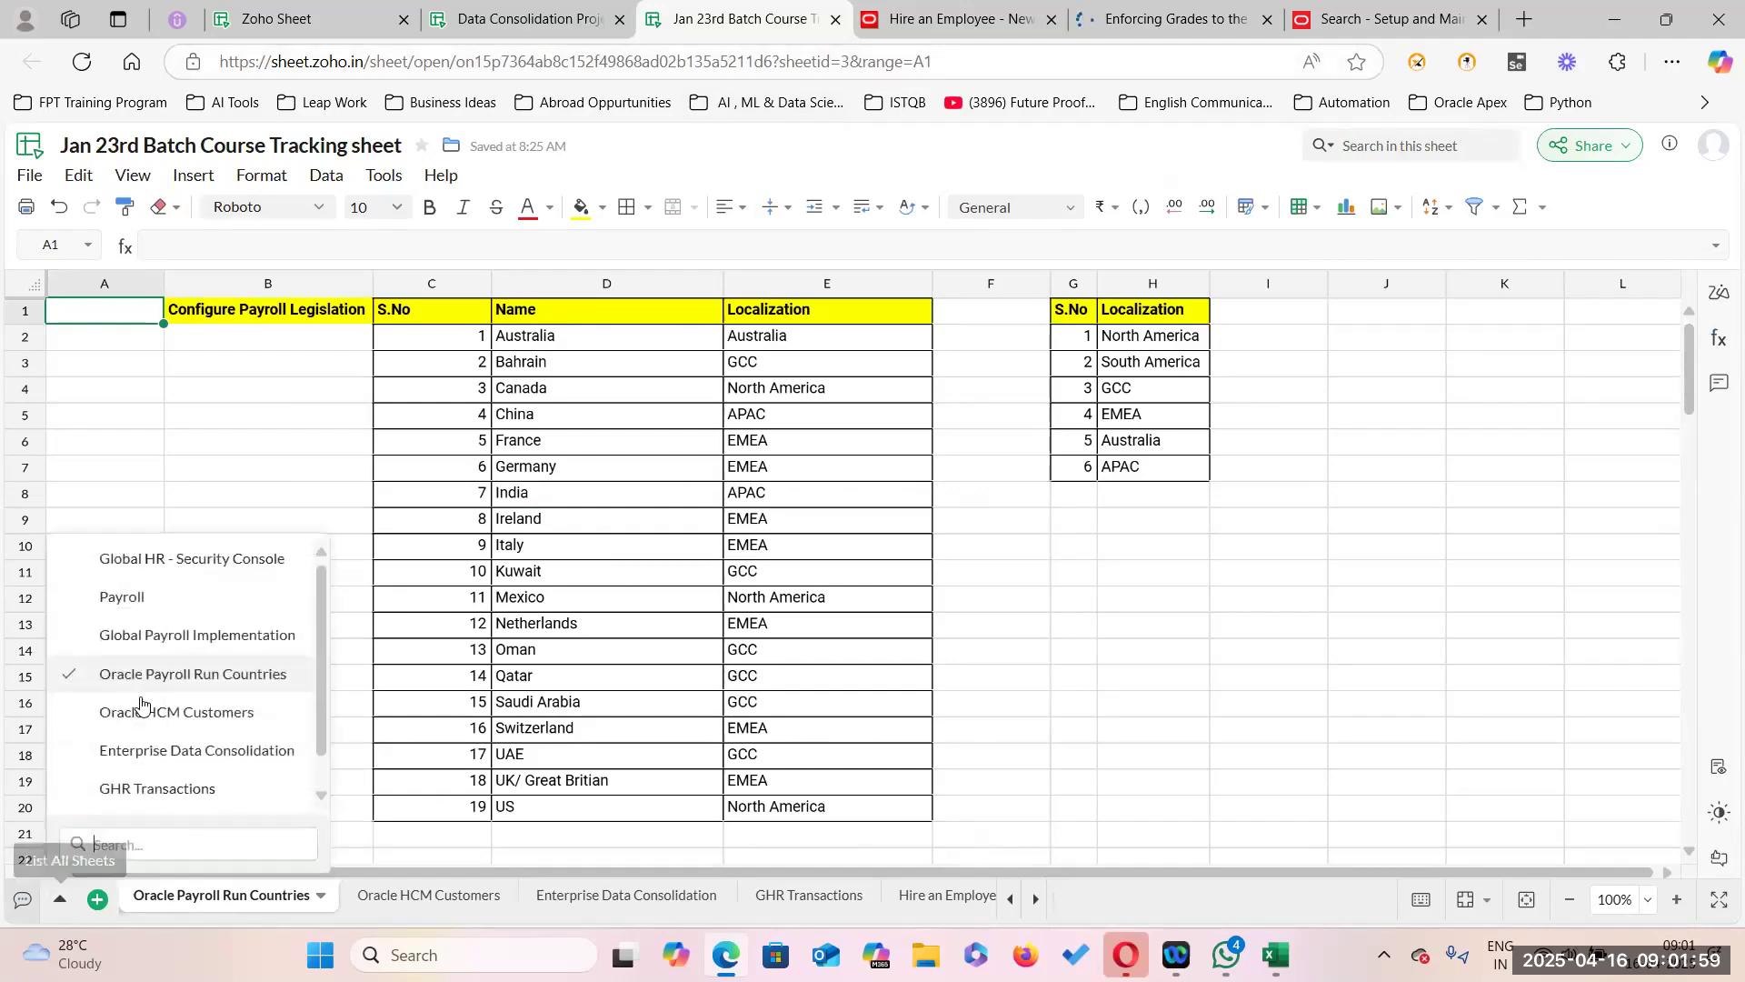
left_click(183, 573)
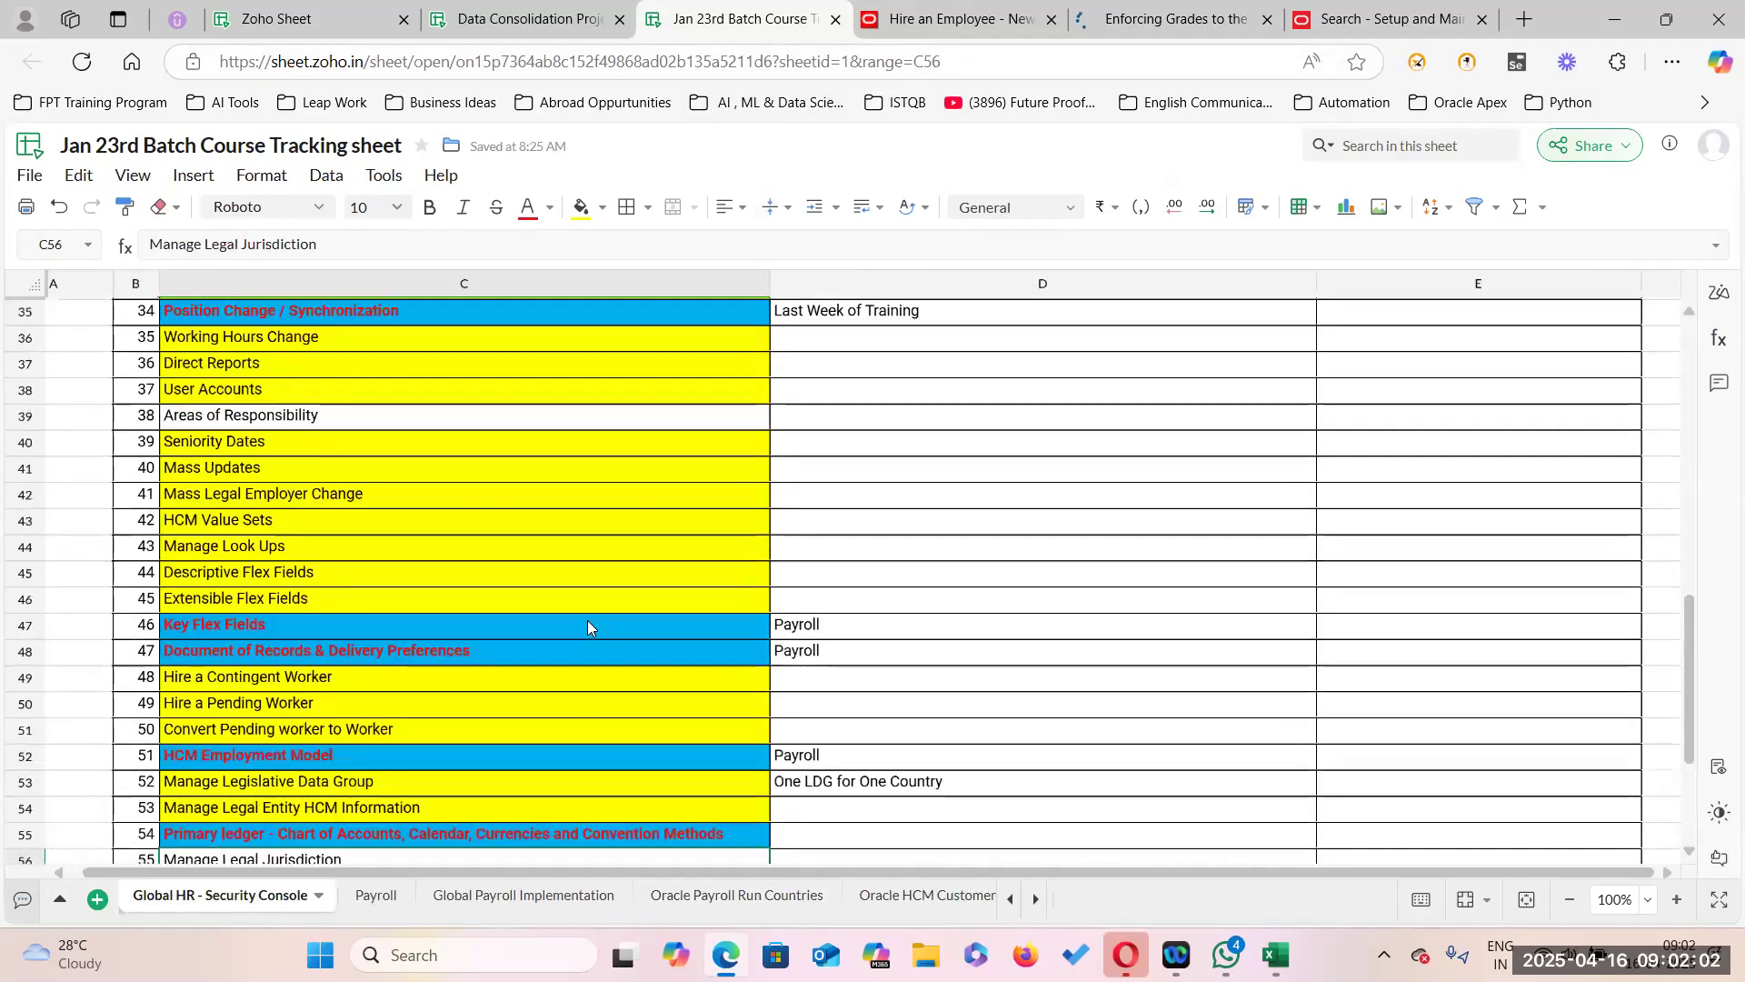
scroll(589, 623, "down", 3)
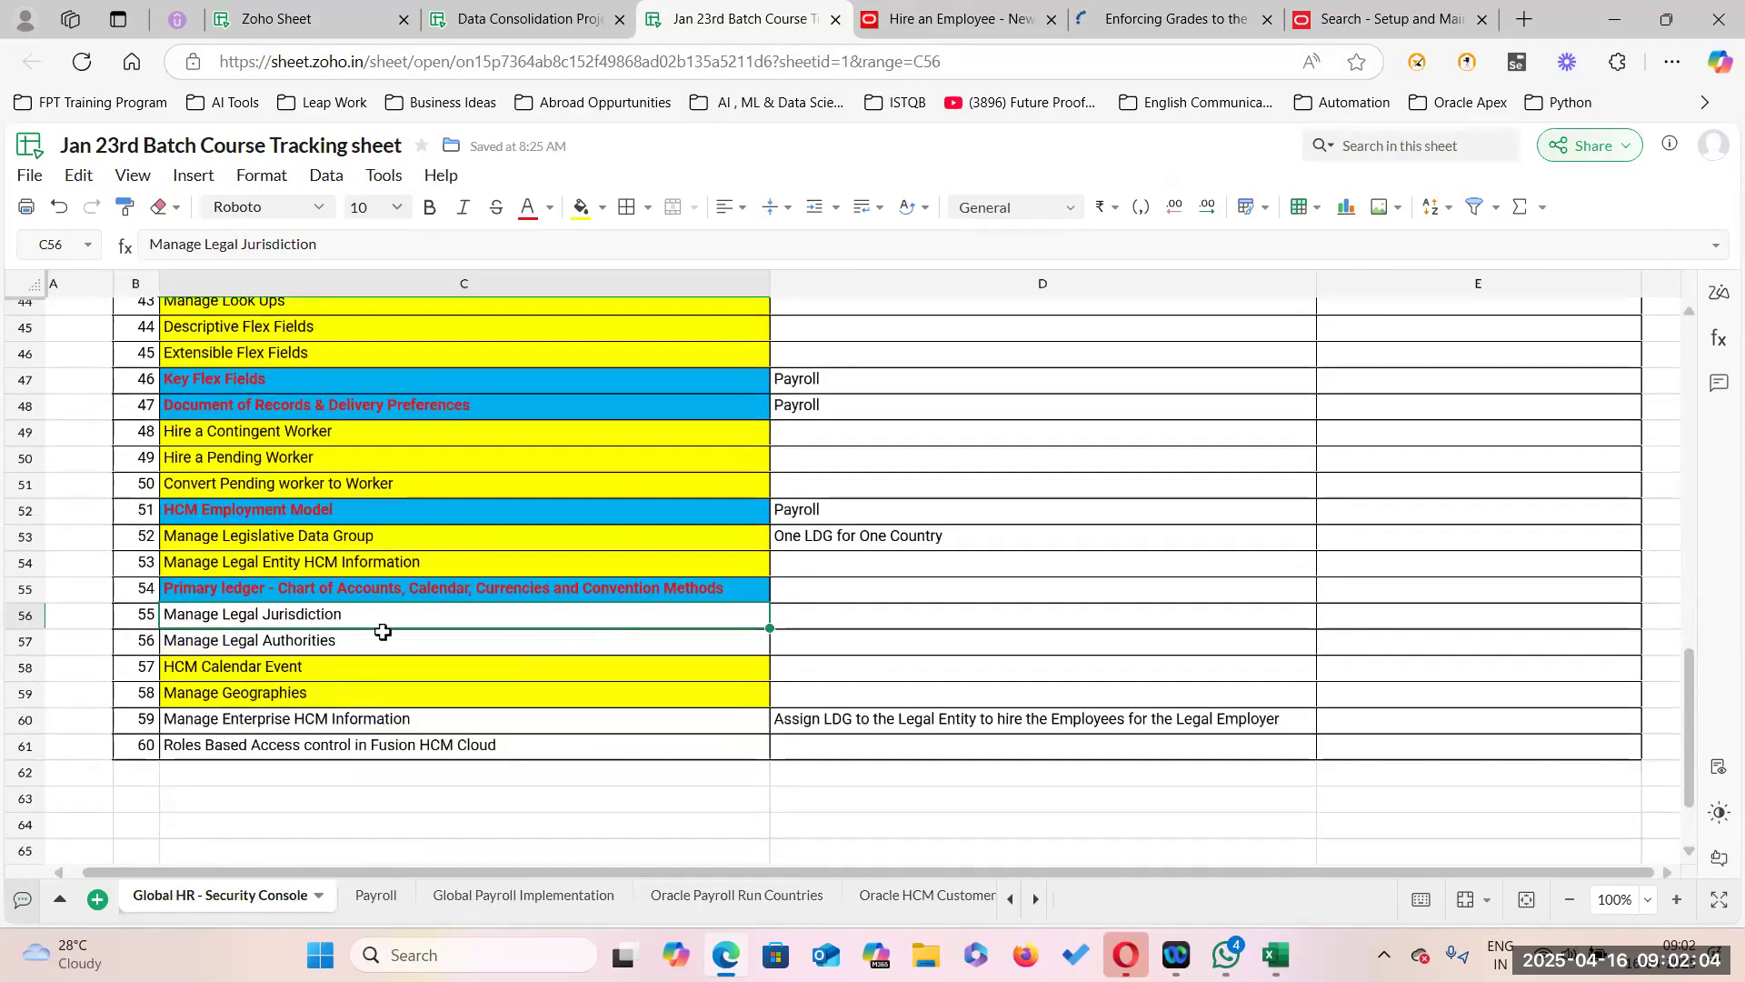
Check the formatting of topics like Manage Legal Jurisdiction, Areas of Responsibility and HCM Employment Model.
left_click_drag(422, 618, 421, 644)
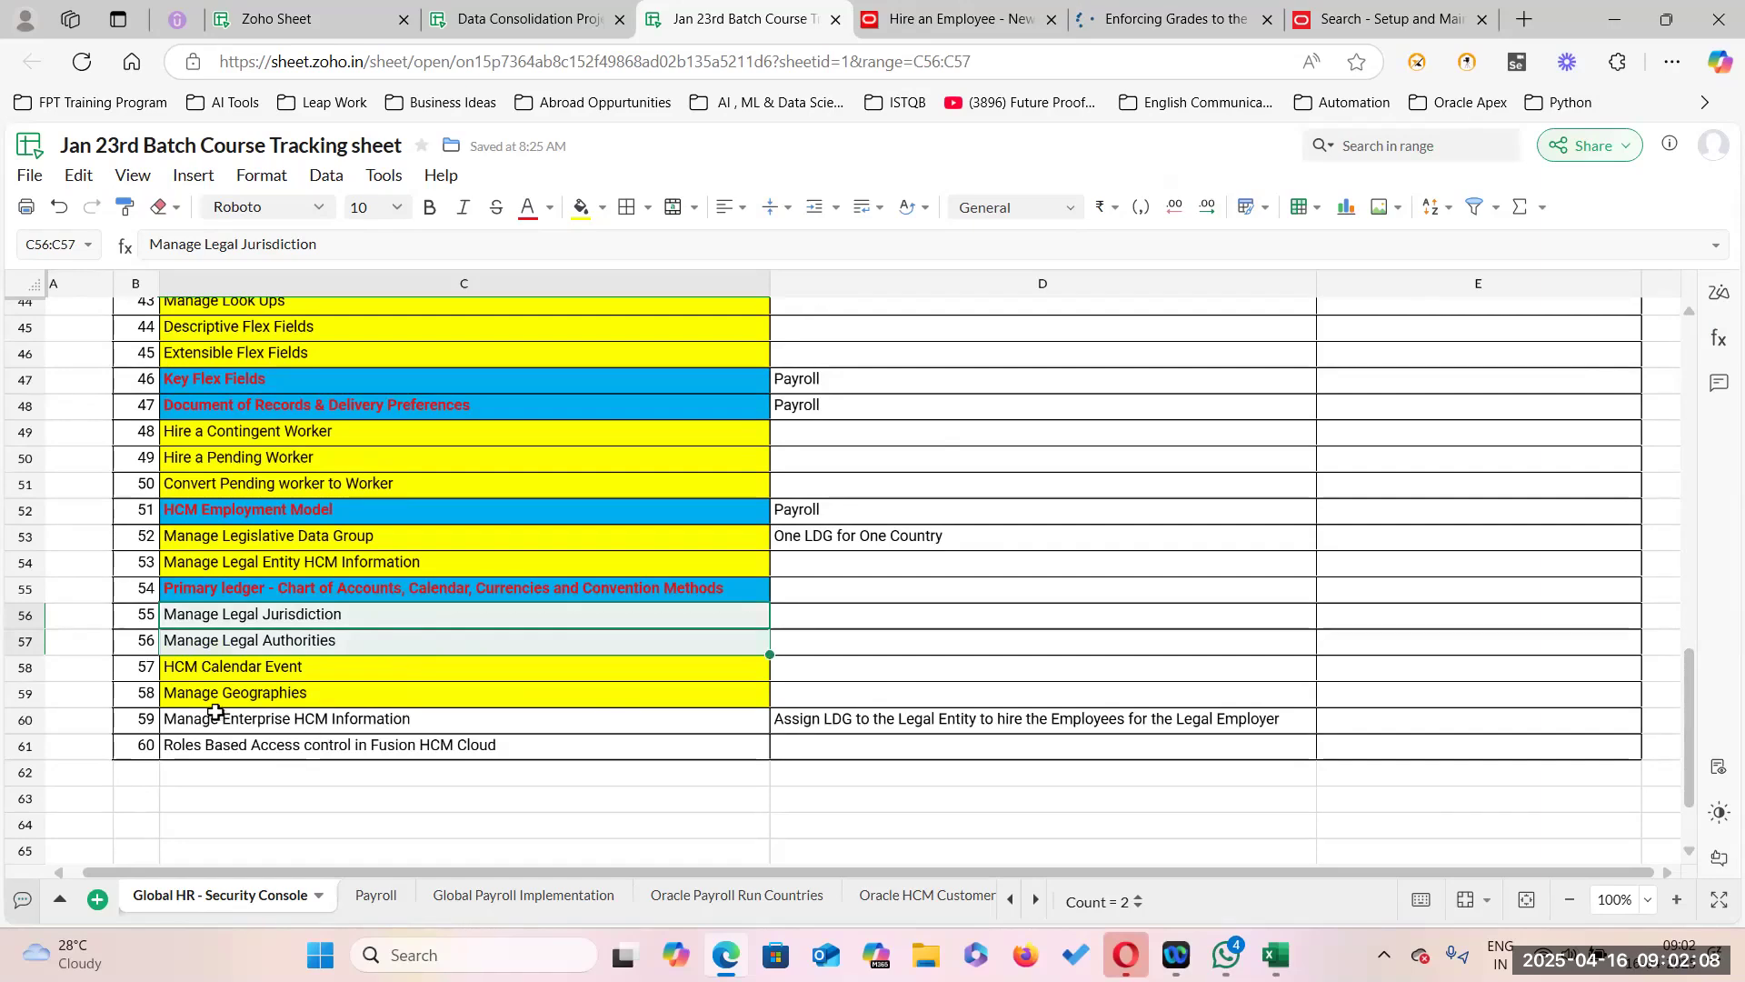
left_click(400, 719)
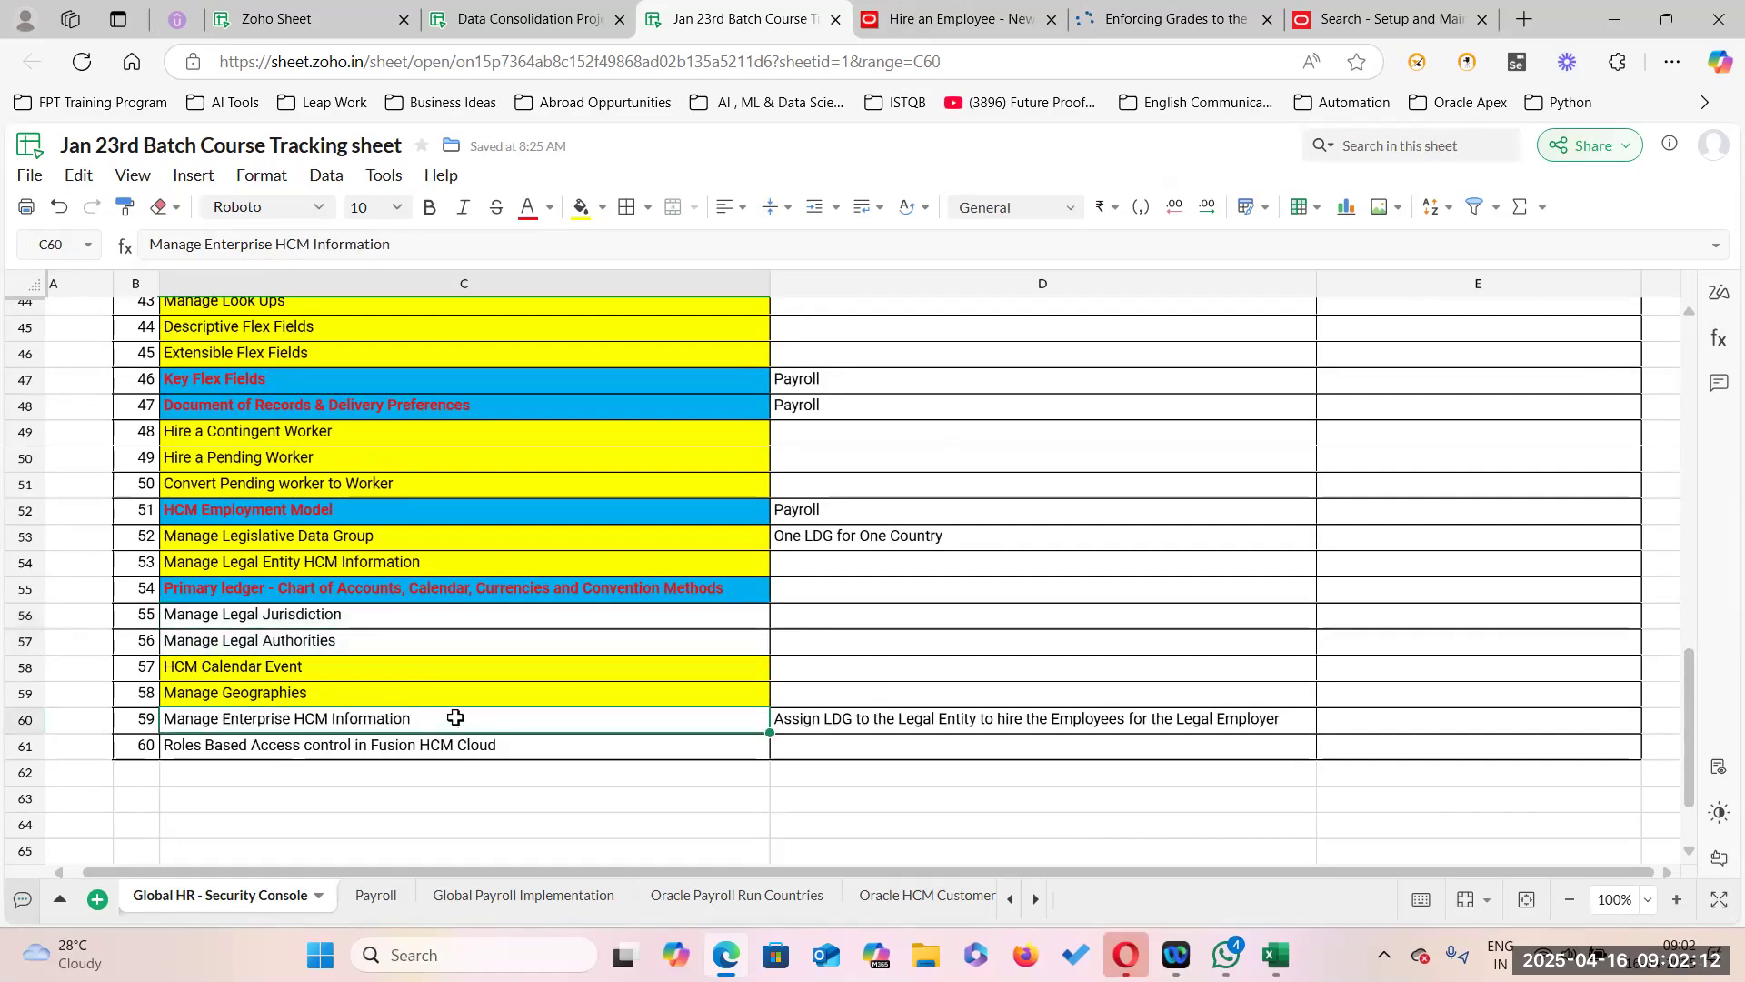
scroll(463, 691, "up", 3)
scroll(391, 618, "up", 2)
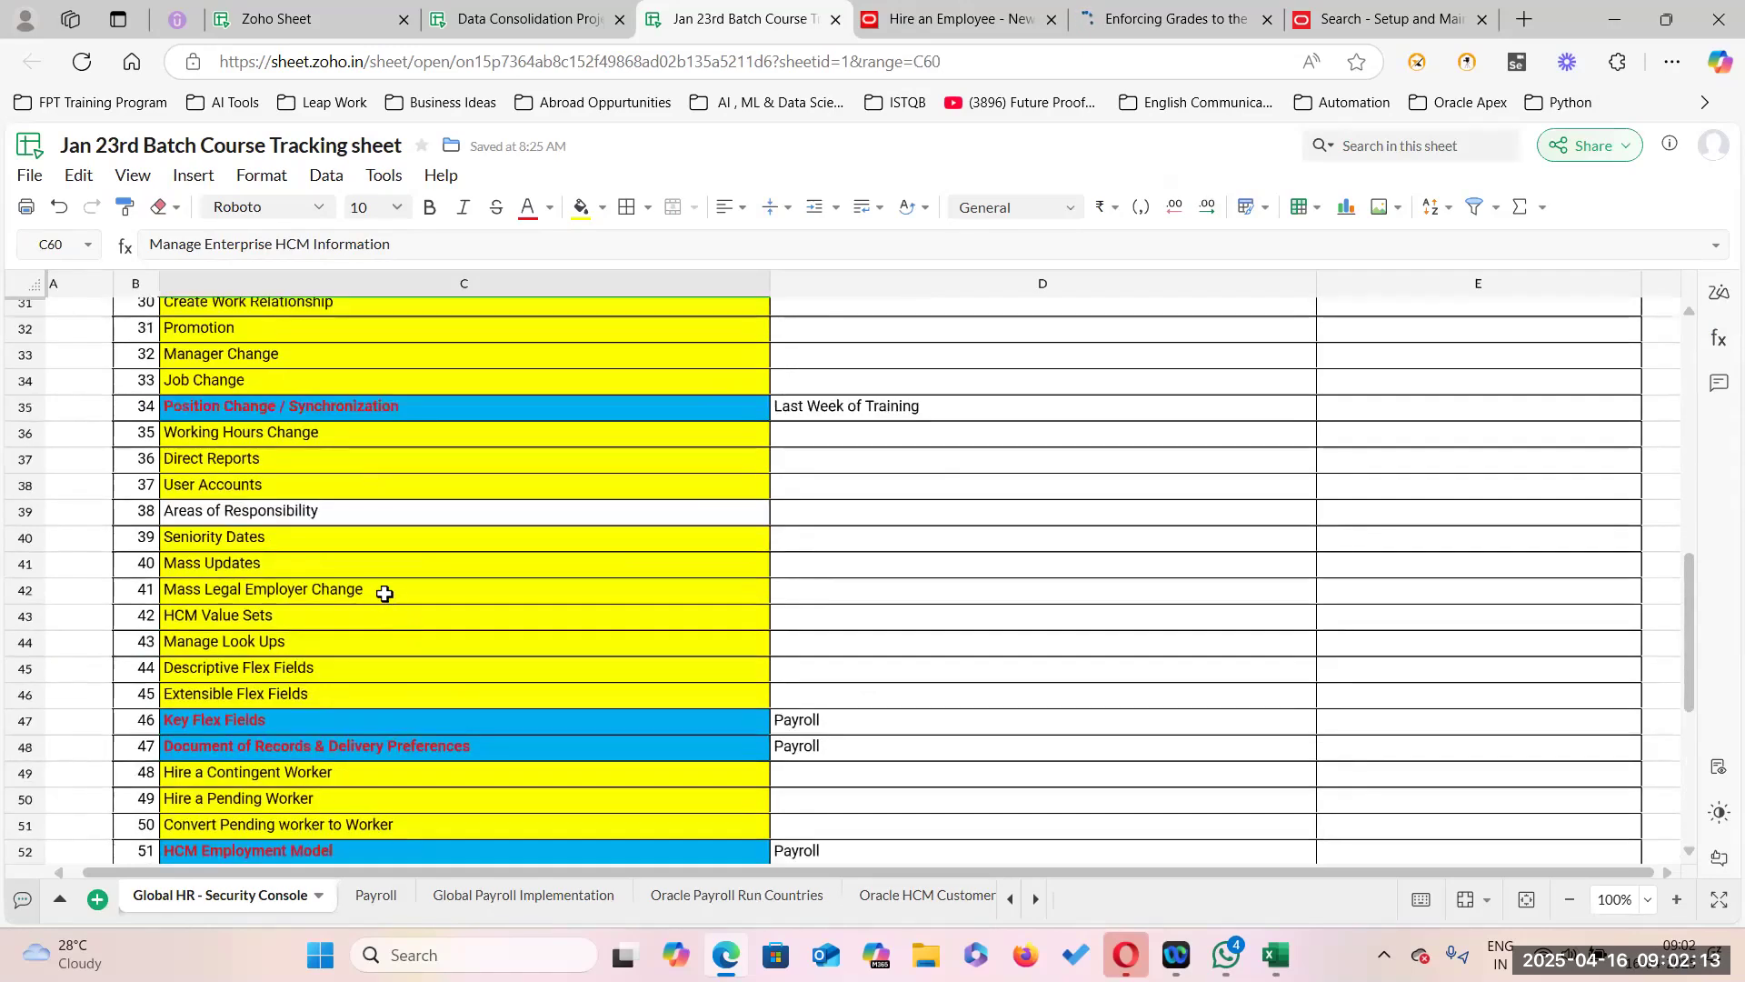
left_click(472, 511)
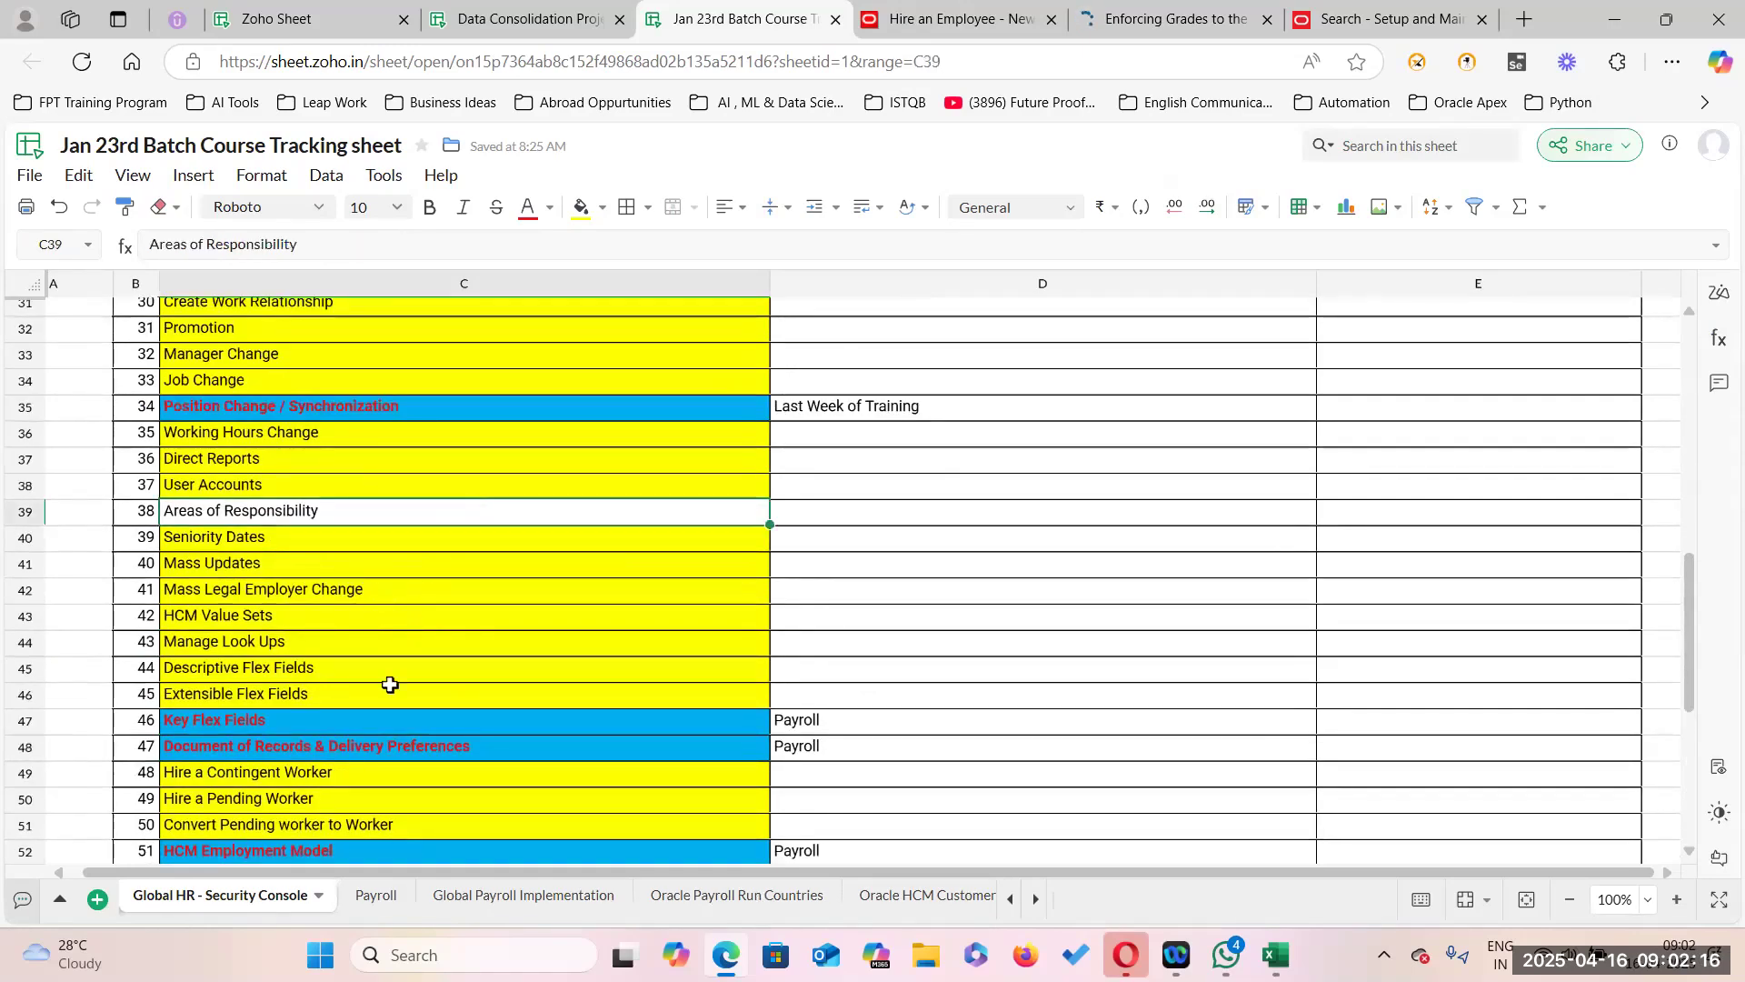
scroll(400, 654, "down", 6)
scroll(382, 530, "up", 2)
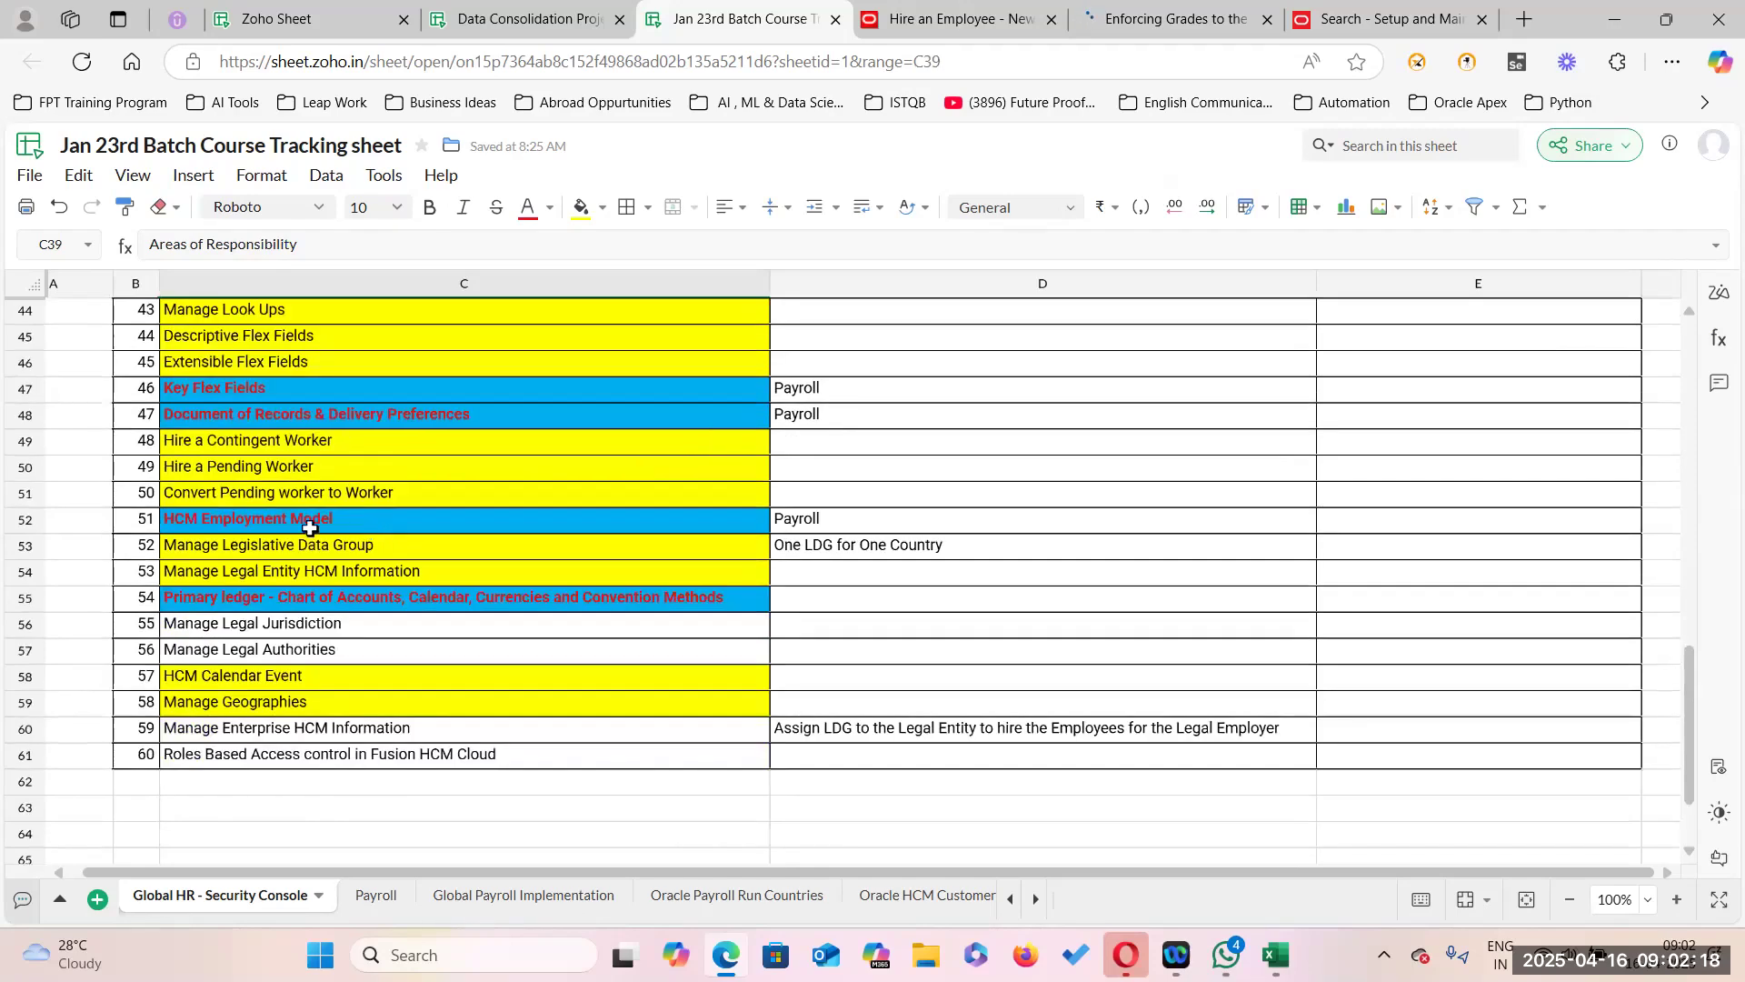
left_click(446, 525)
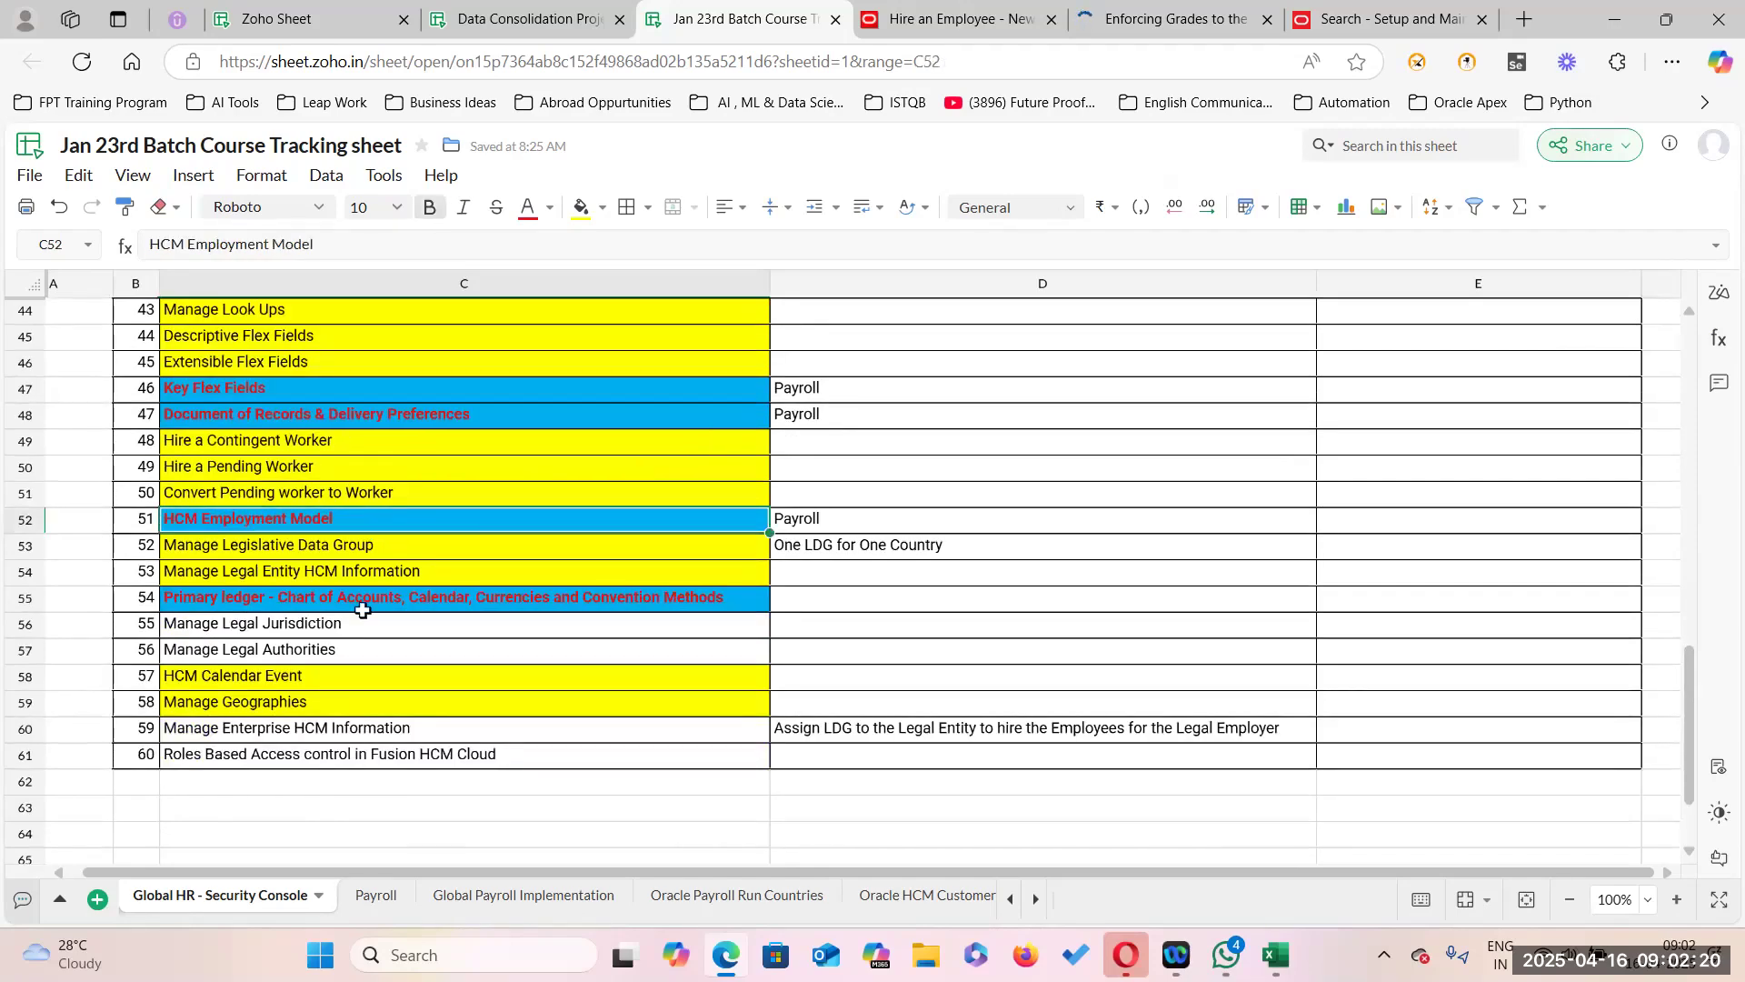
left_click(474, 597)
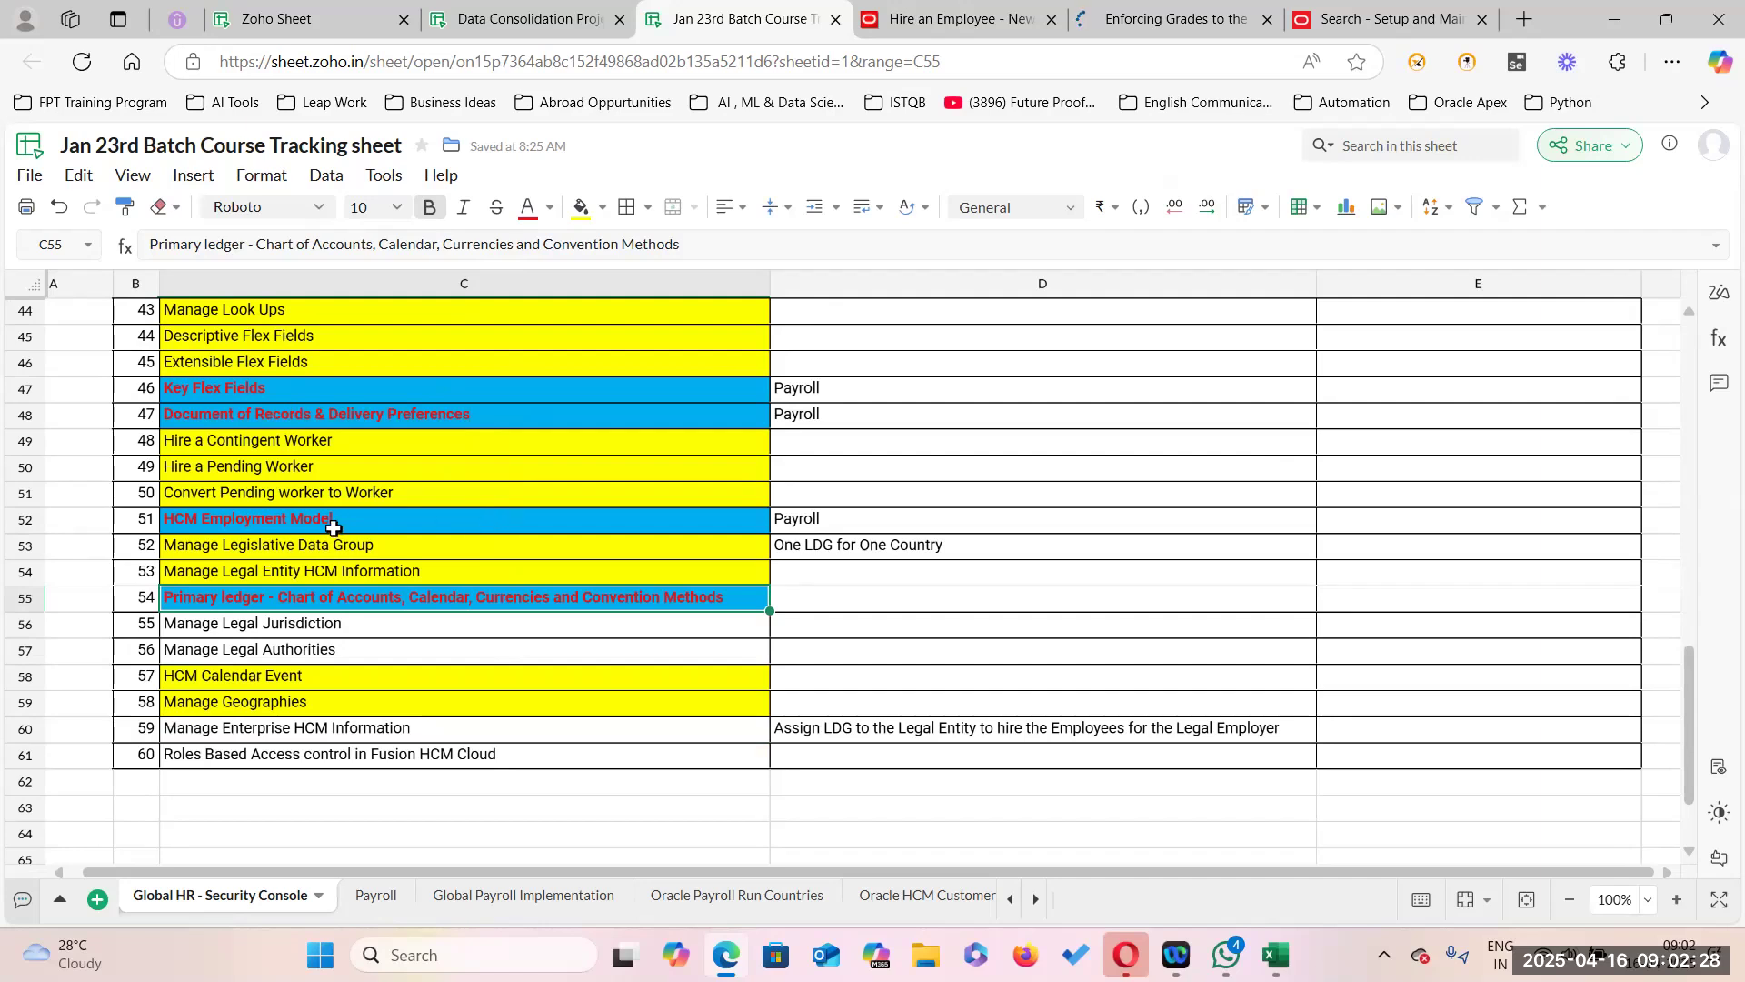
Fill the HCM Employment Model topic cell (C52) yellow.
left_click(373, 516)
left_click(421, 571)
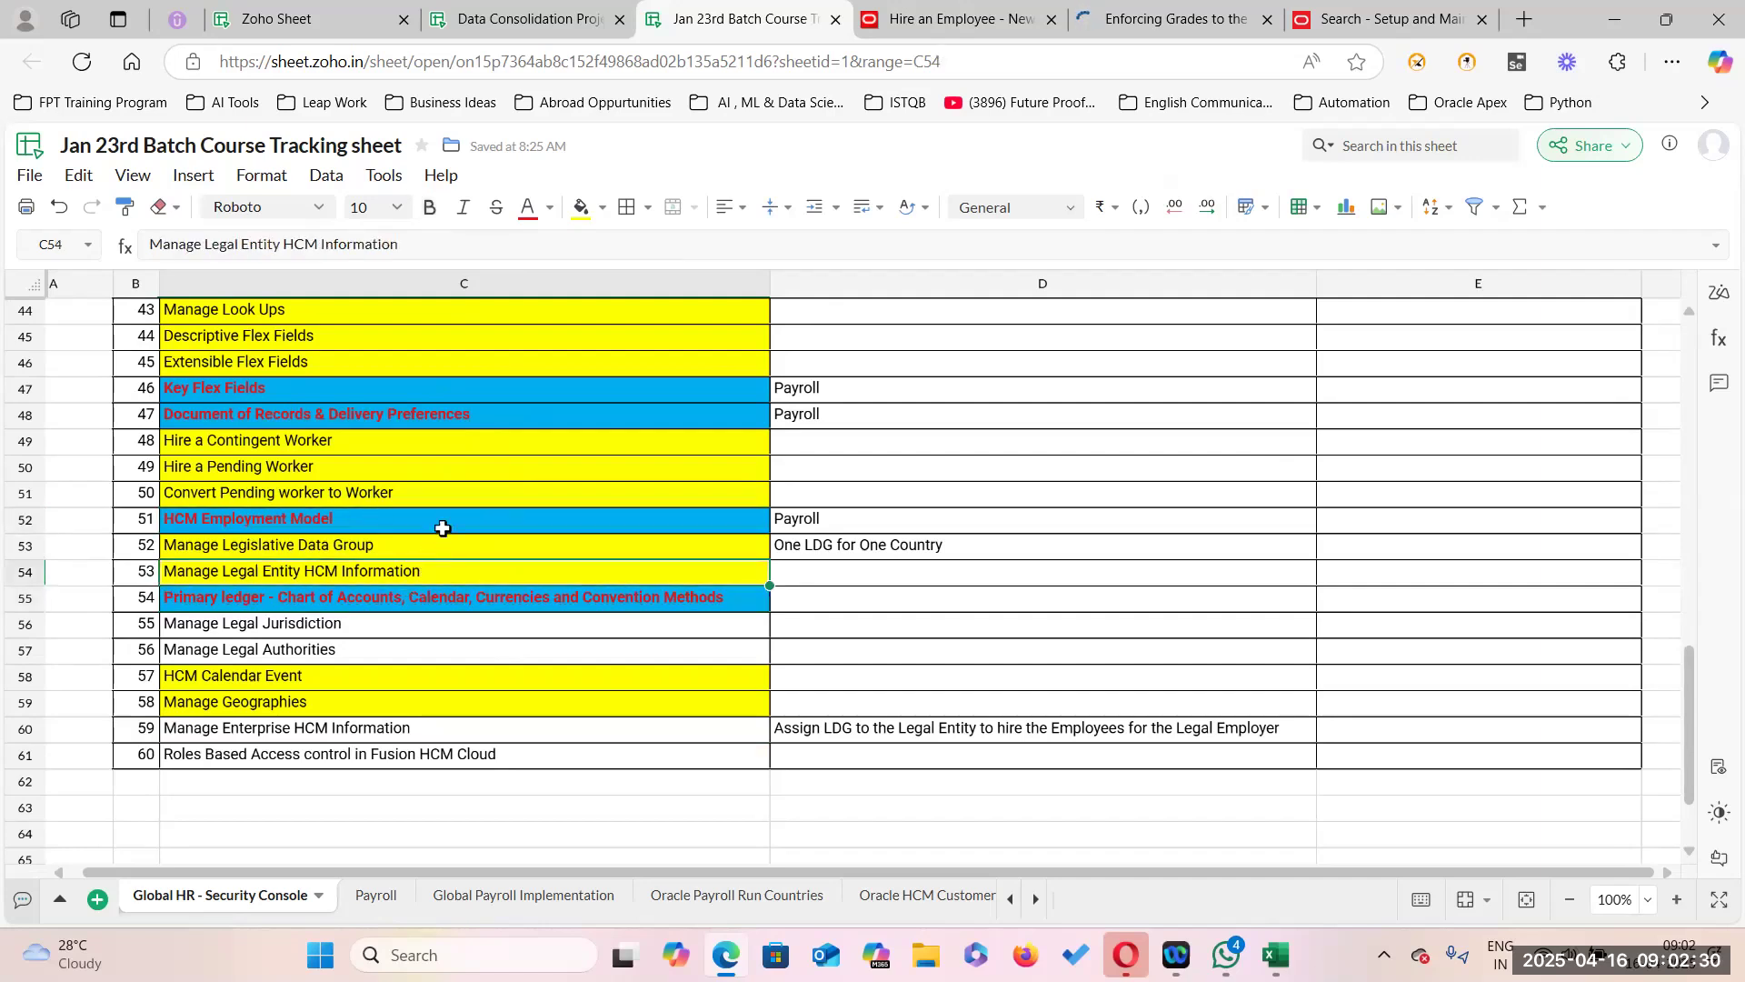
left_click(461, 491)
left_click(438, 546)
left_click(450, 524)
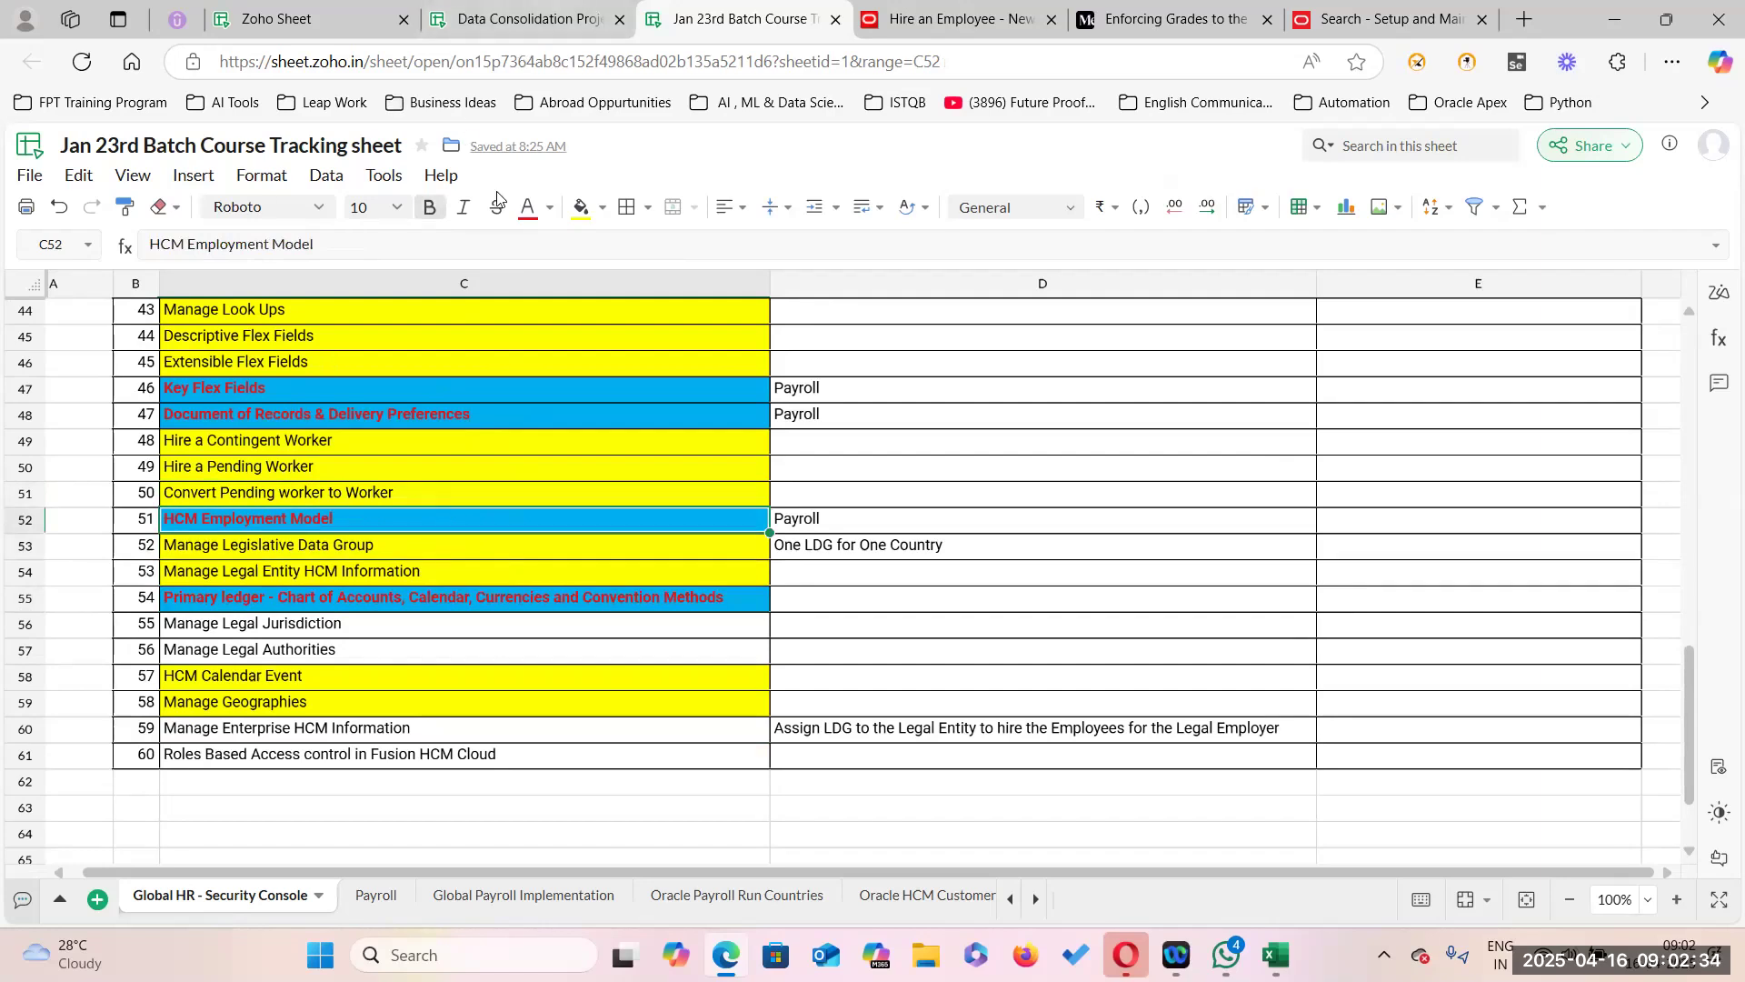
left_click(580, 207)
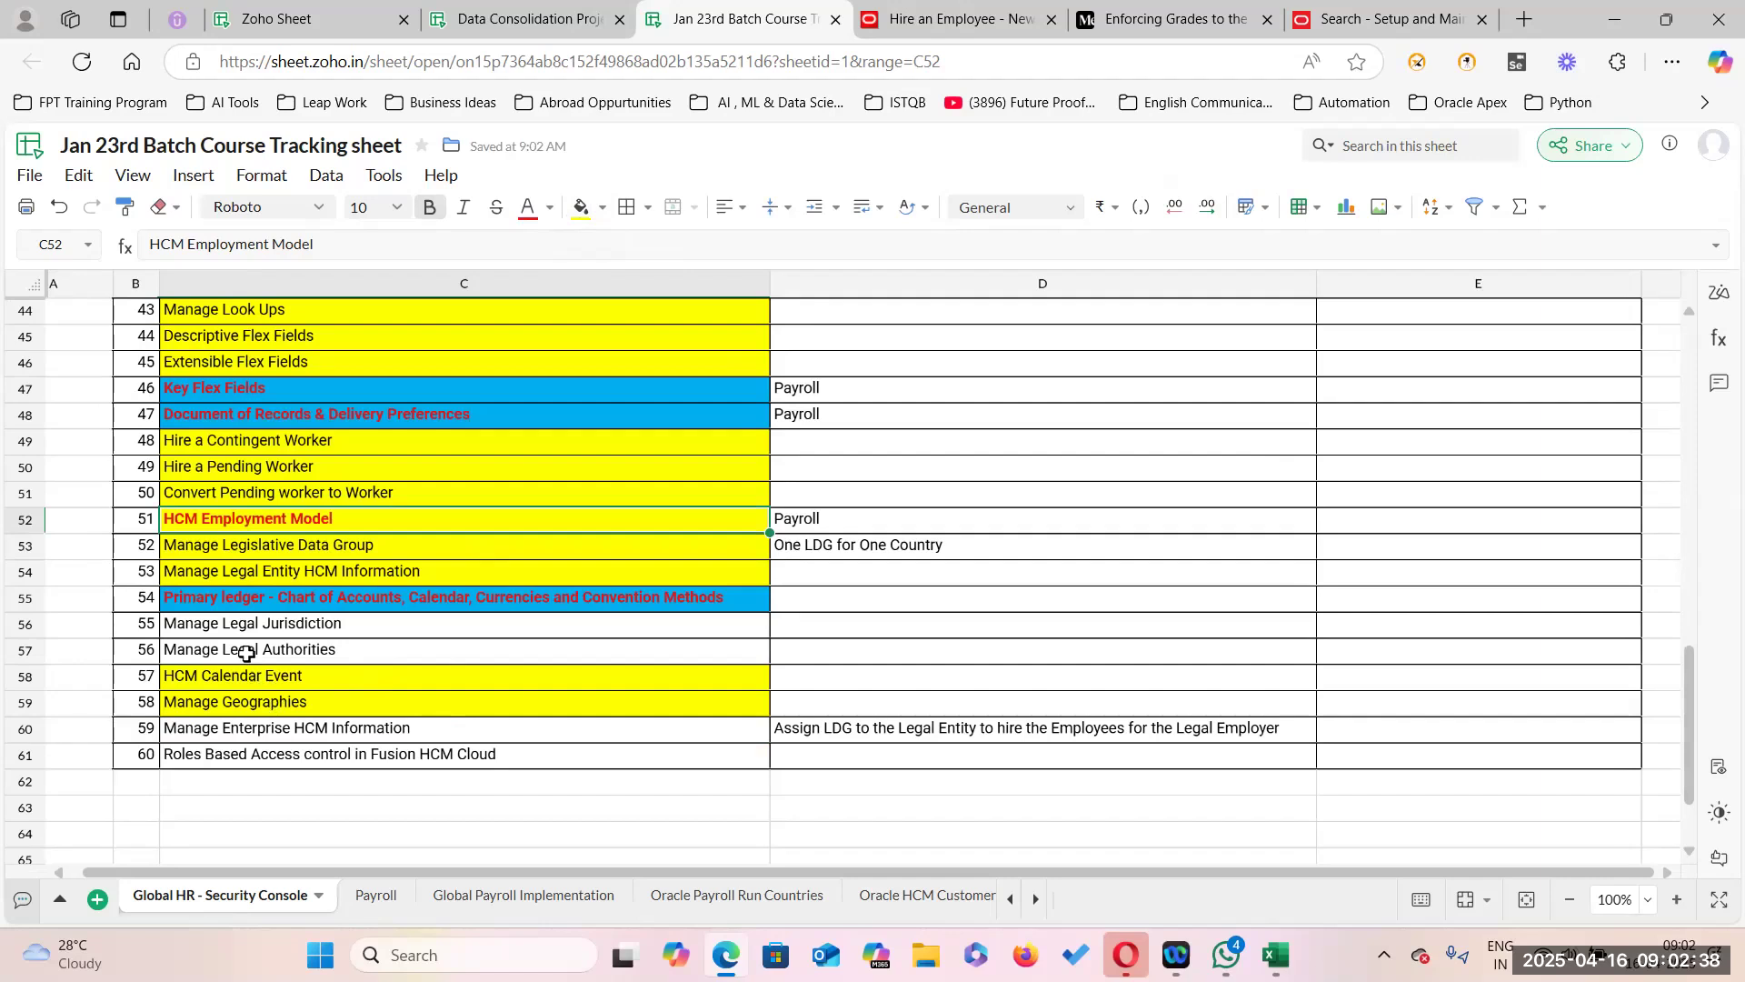
Give Manage Legal Jurisdiction and Manage Legal Authorities (C56:C57) Accent1 blue fill with bold red text.
left_click(329, 626)
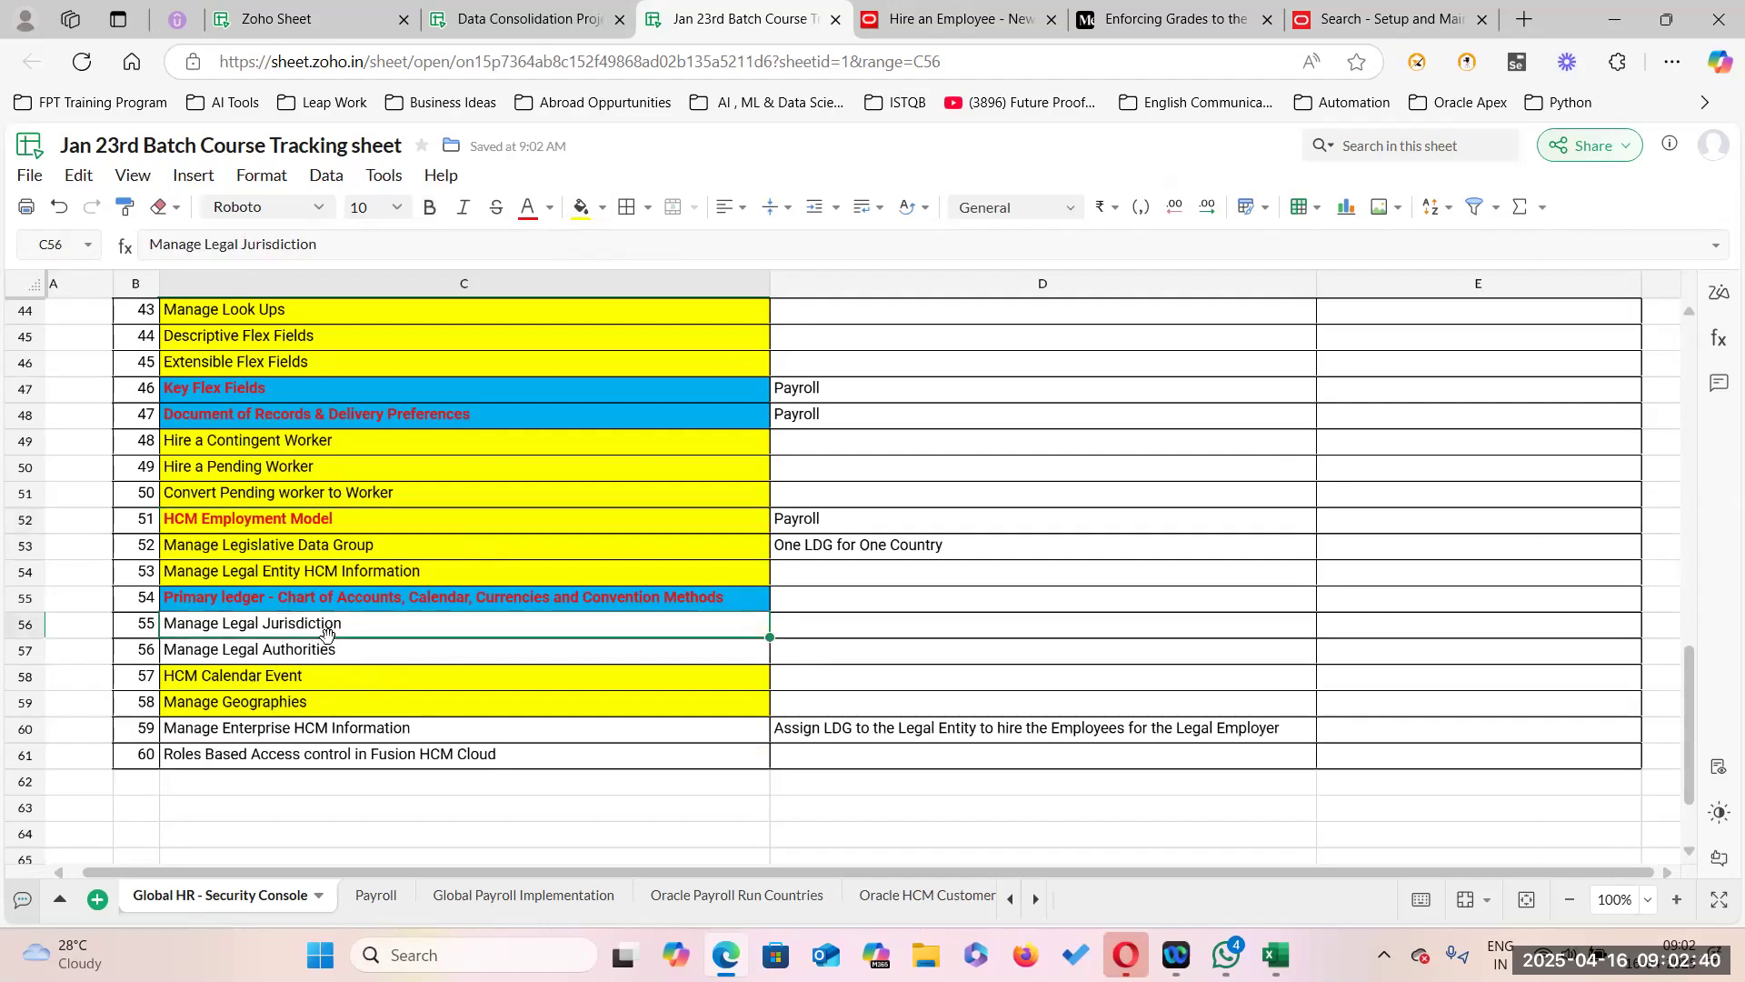
key("shift+Down")
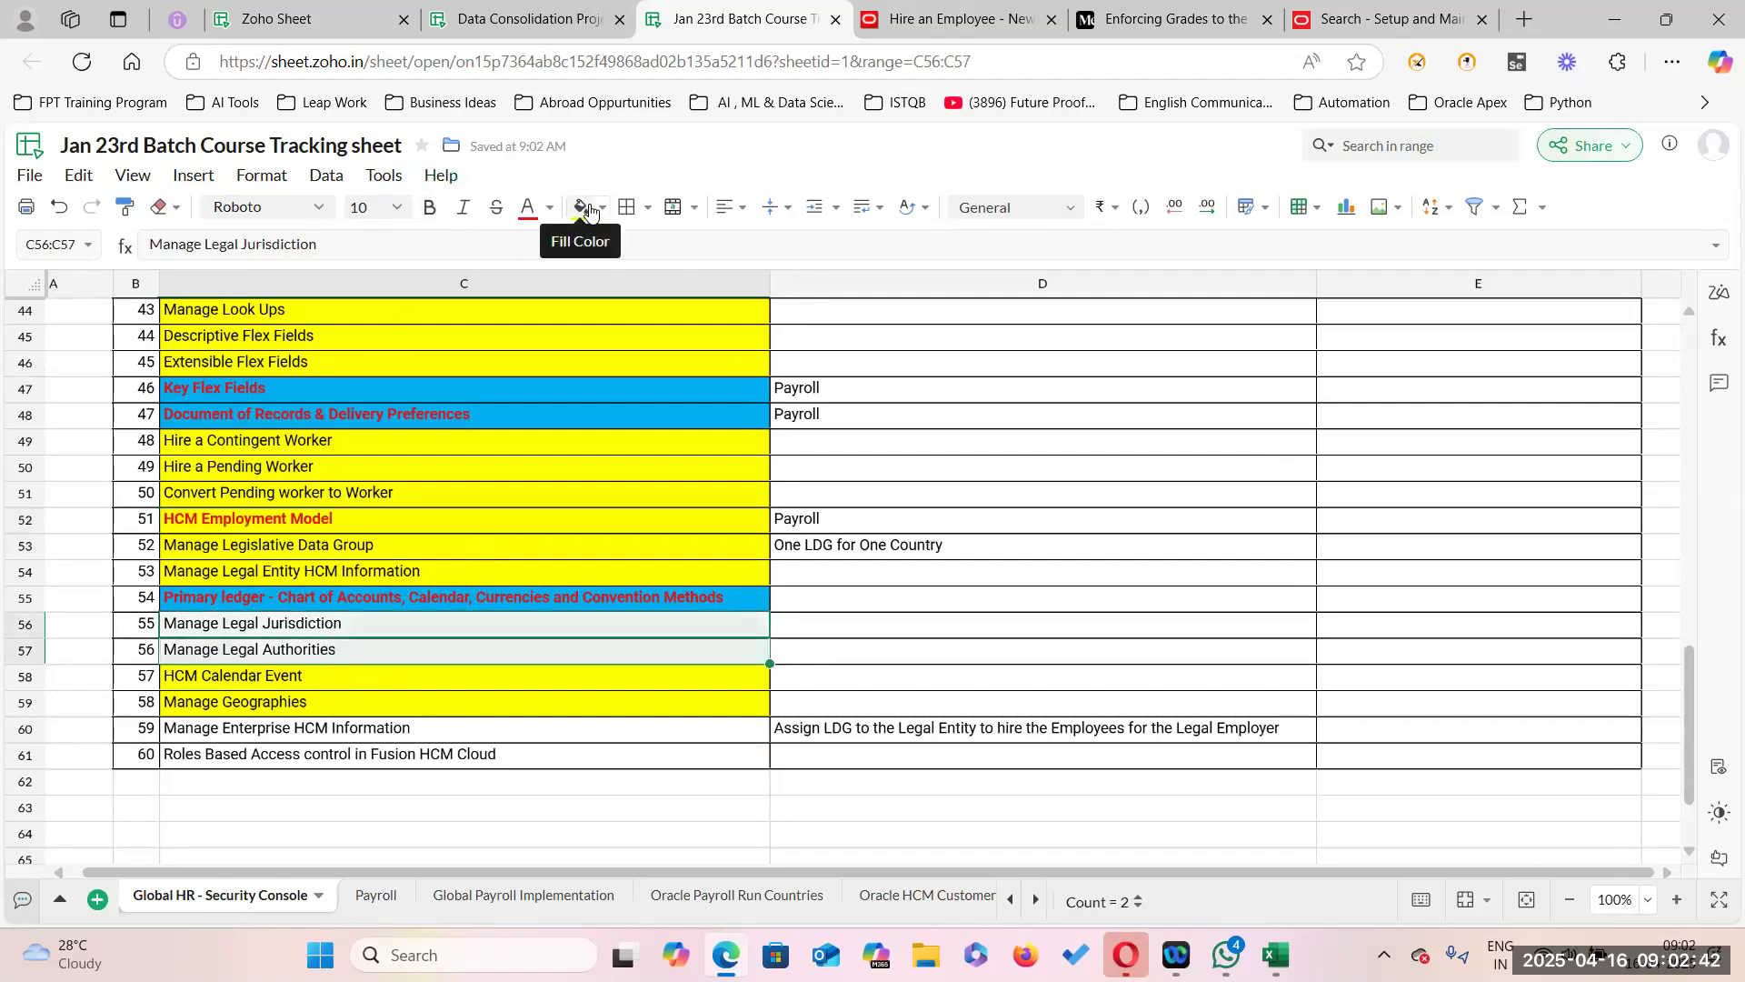
left_click(604, 209)
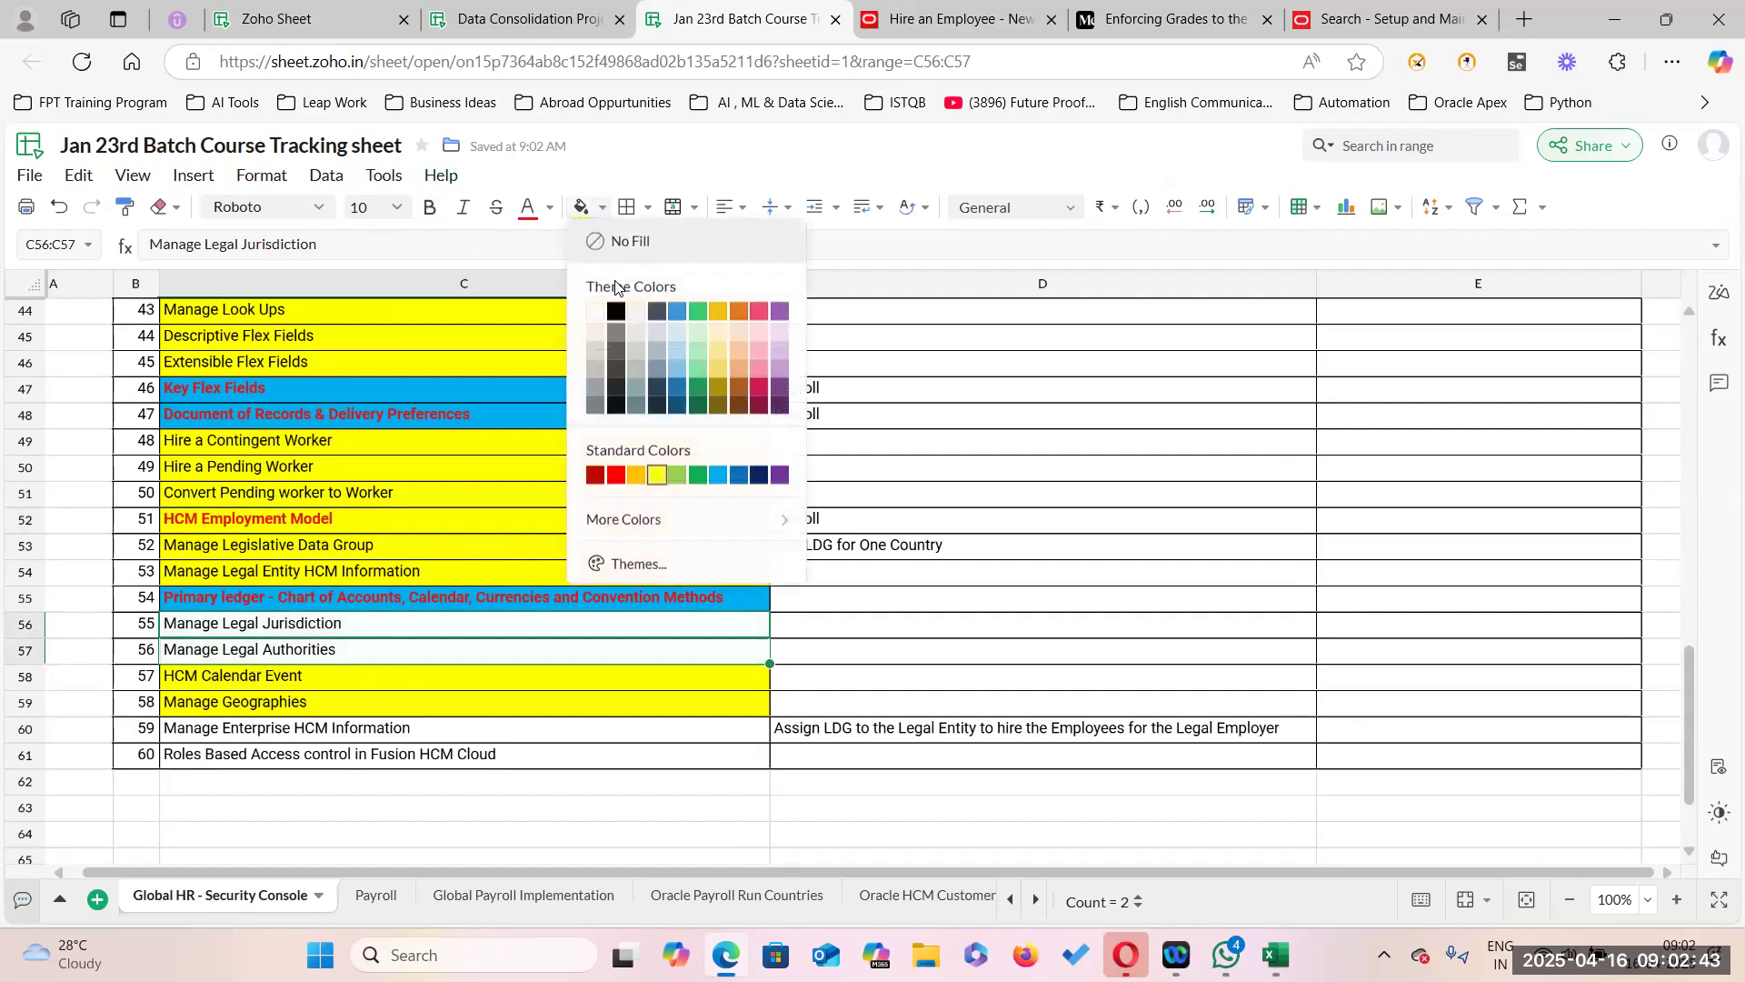
left_click(674, 316)
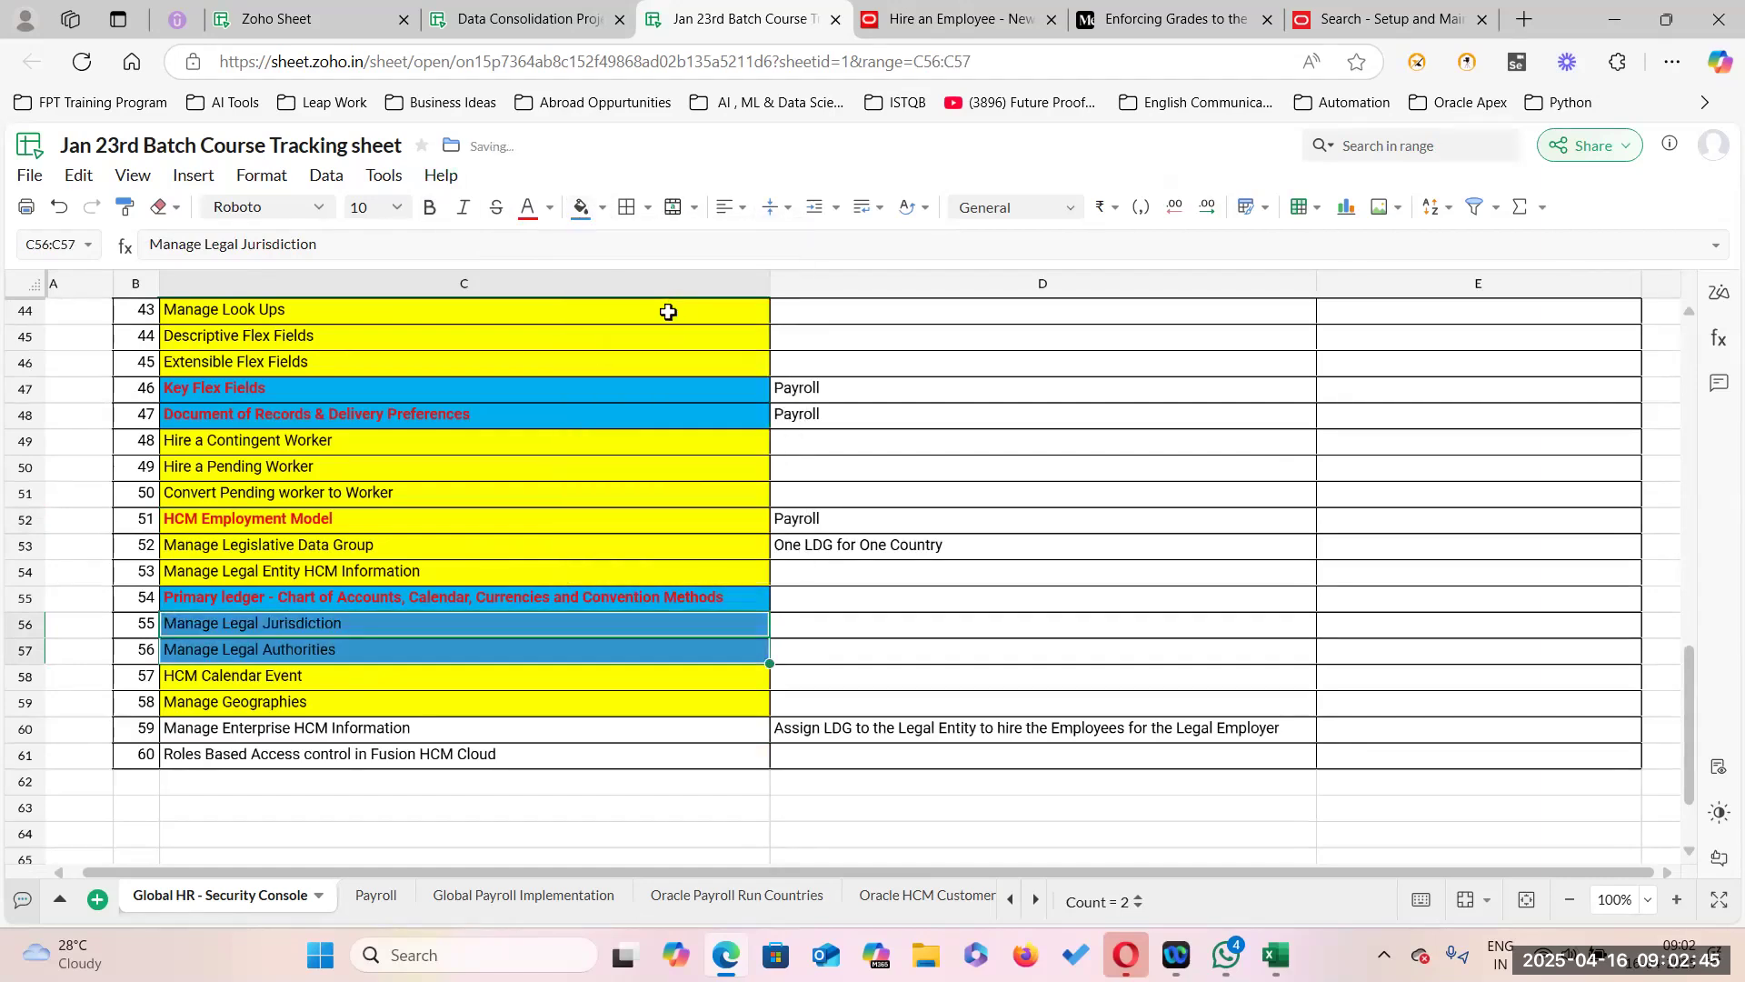
left_click(528, 211)
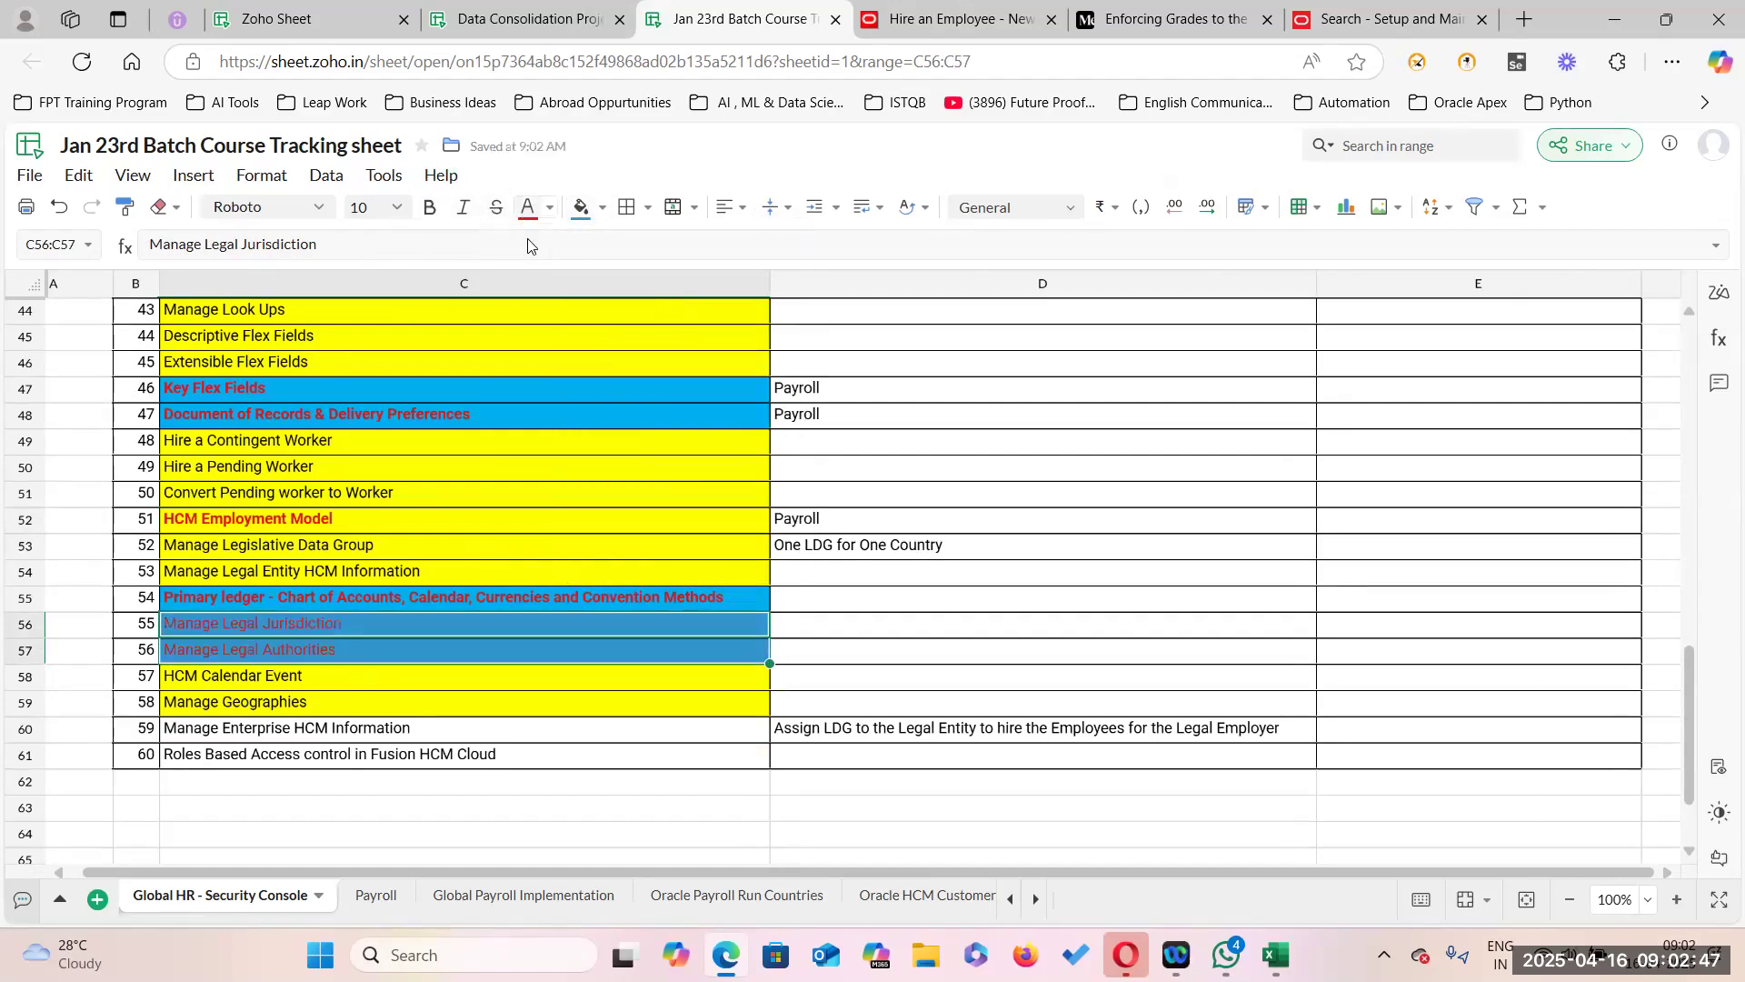
left_click(431, 208)
left_click(782, 573)
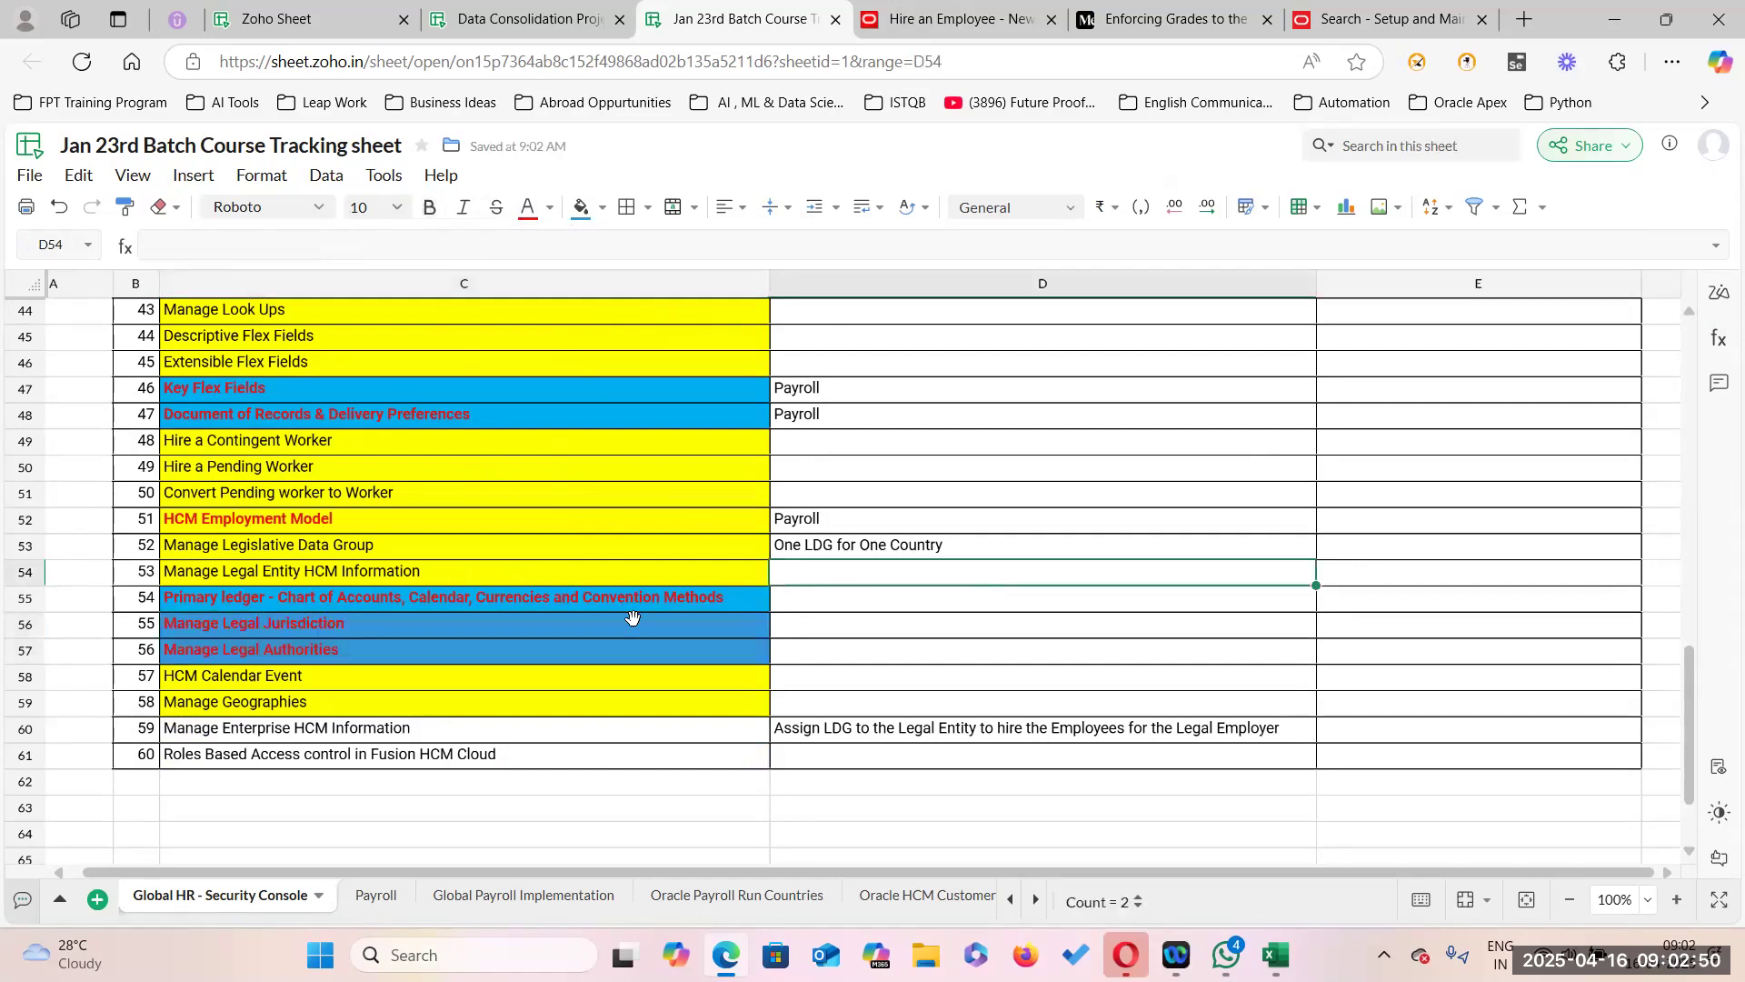
Review the formatting of Manage Enterprise HCM Information, Areas of Responsibility and Position Change topics.
left_click(341, 729)
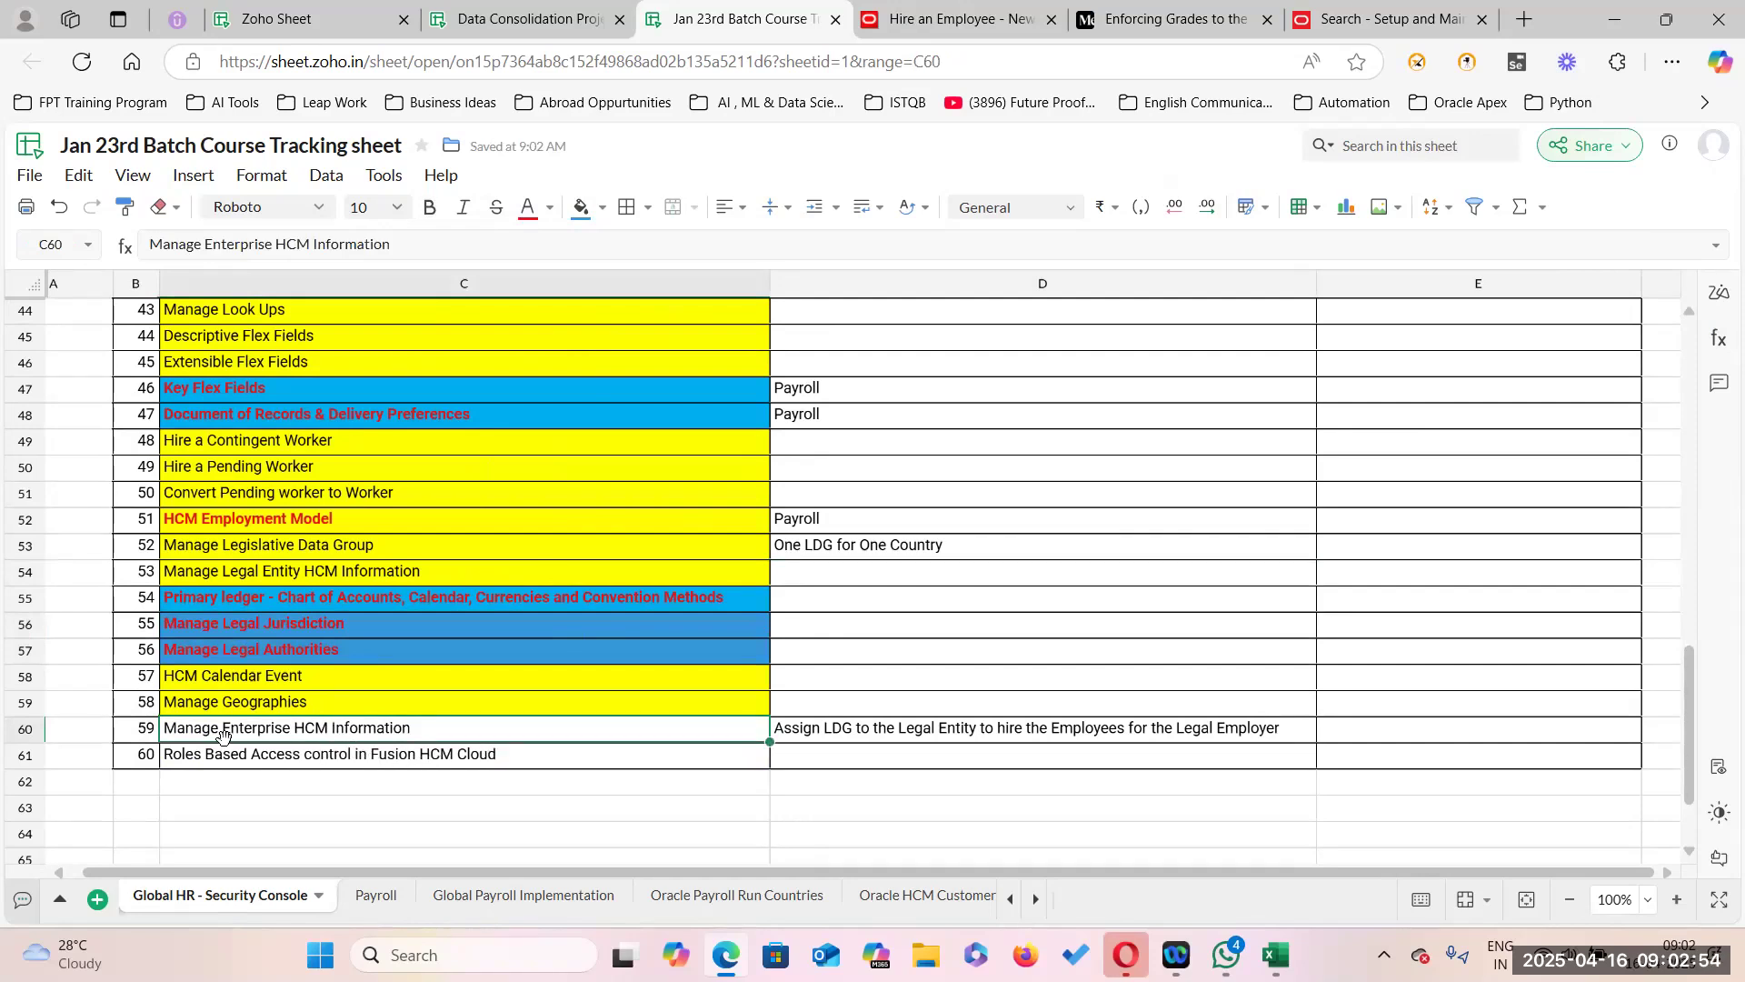
left_click(513, 755)
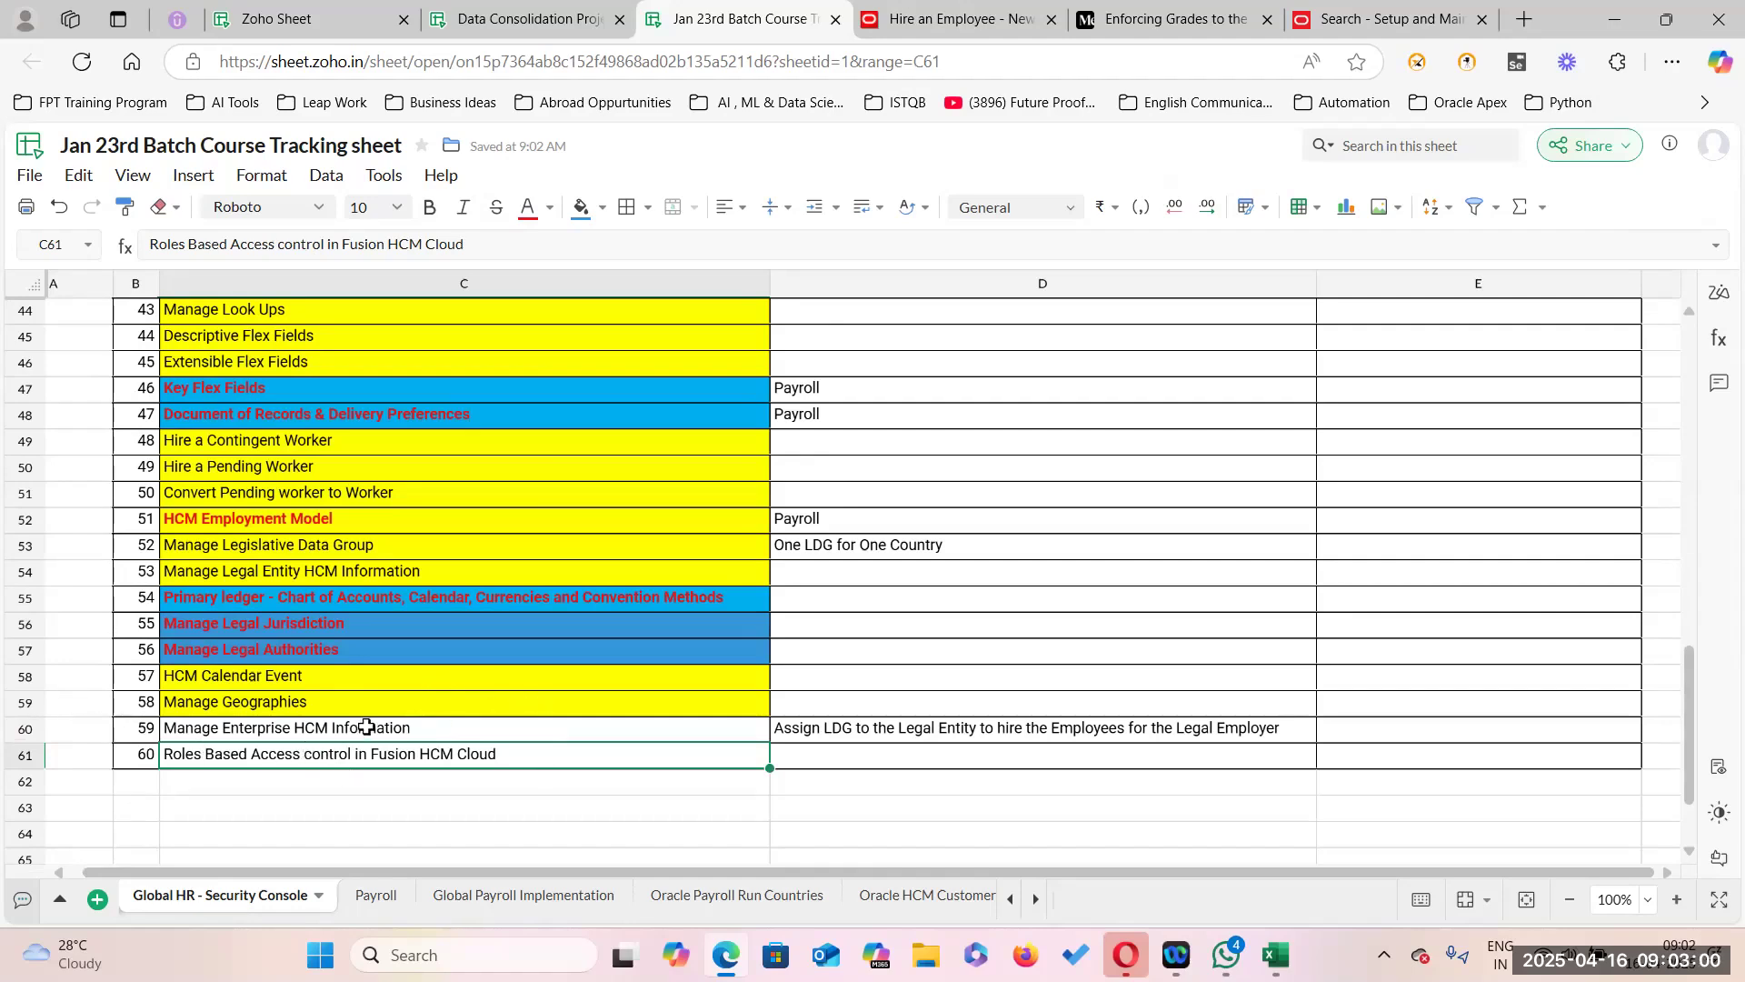
left_click(426, 728)
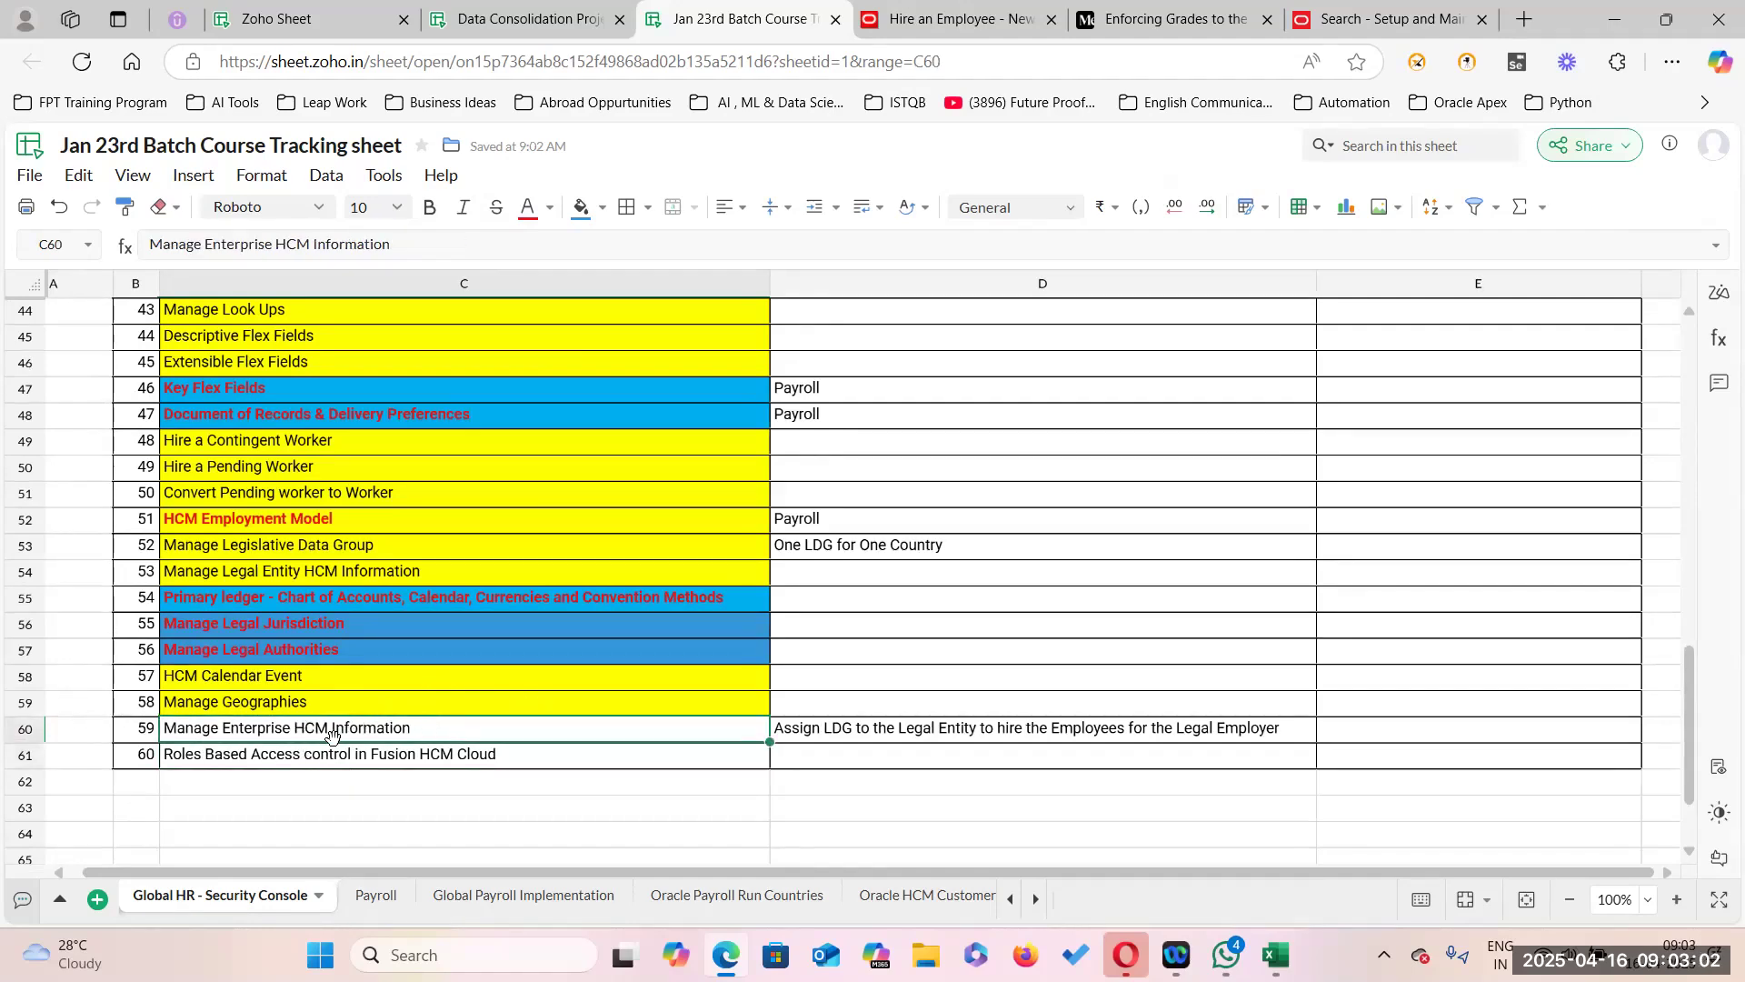
scroll(358, 556, "up", 4)
left_click(440, 518)
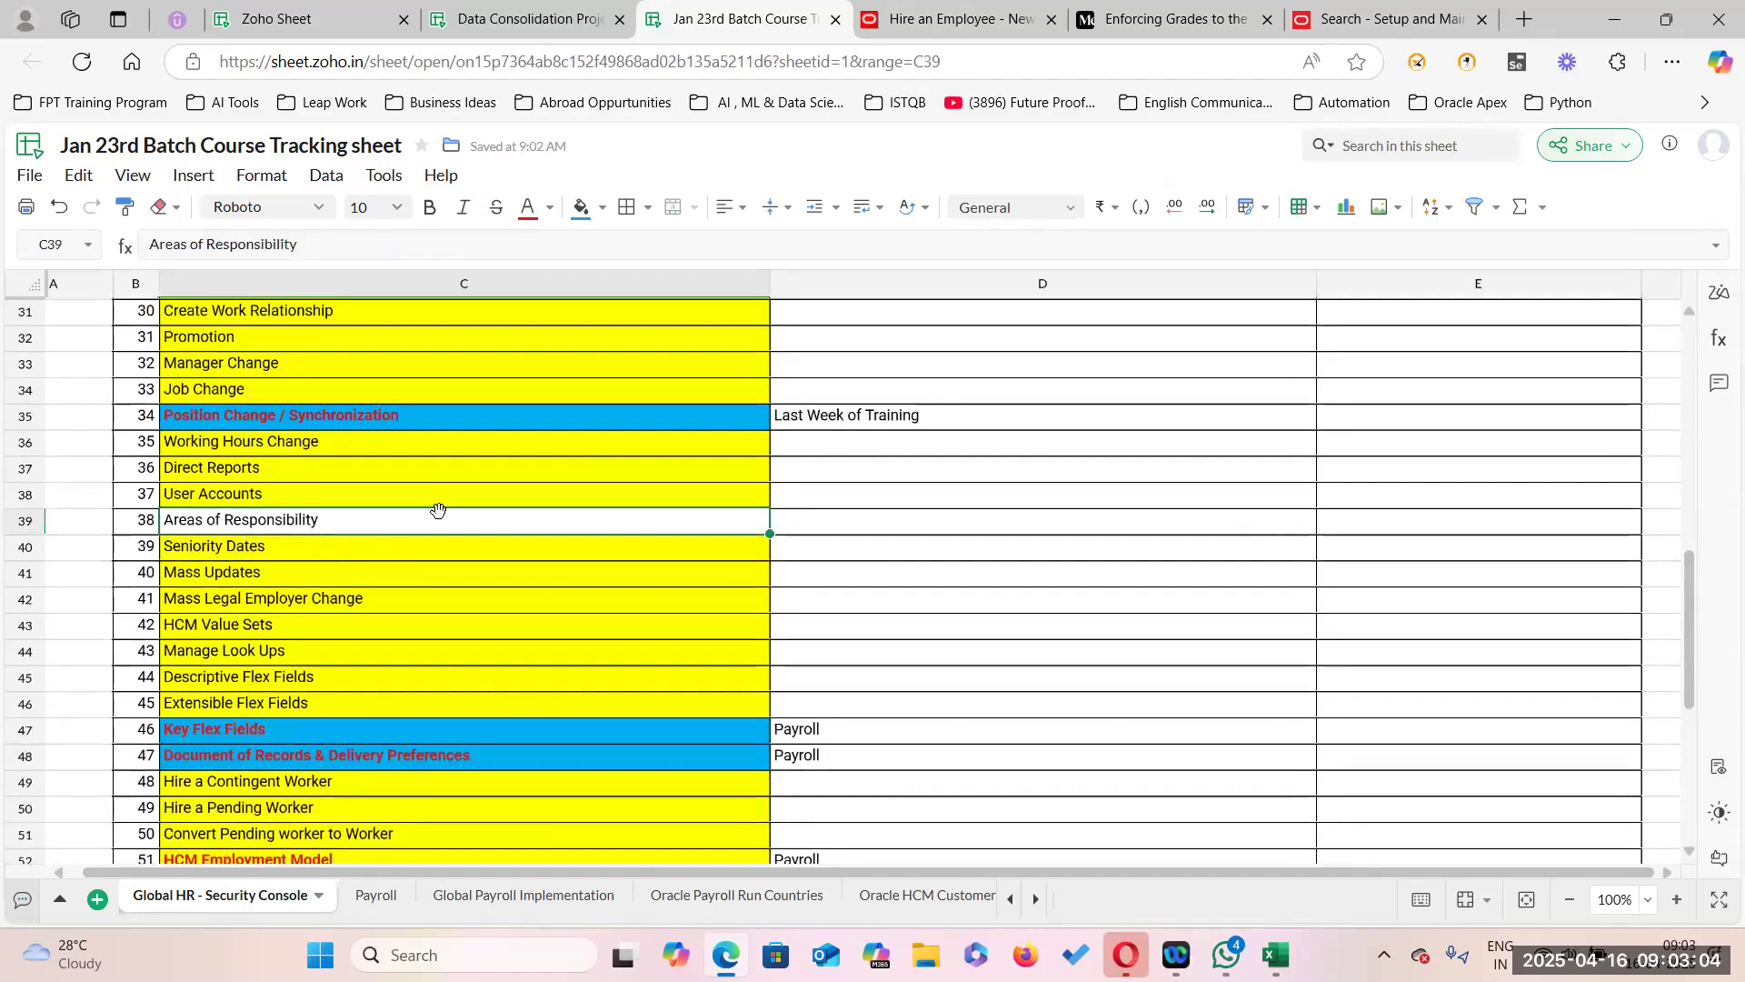
scroll(423, 596, "up", 1)
left_click(409, 536)
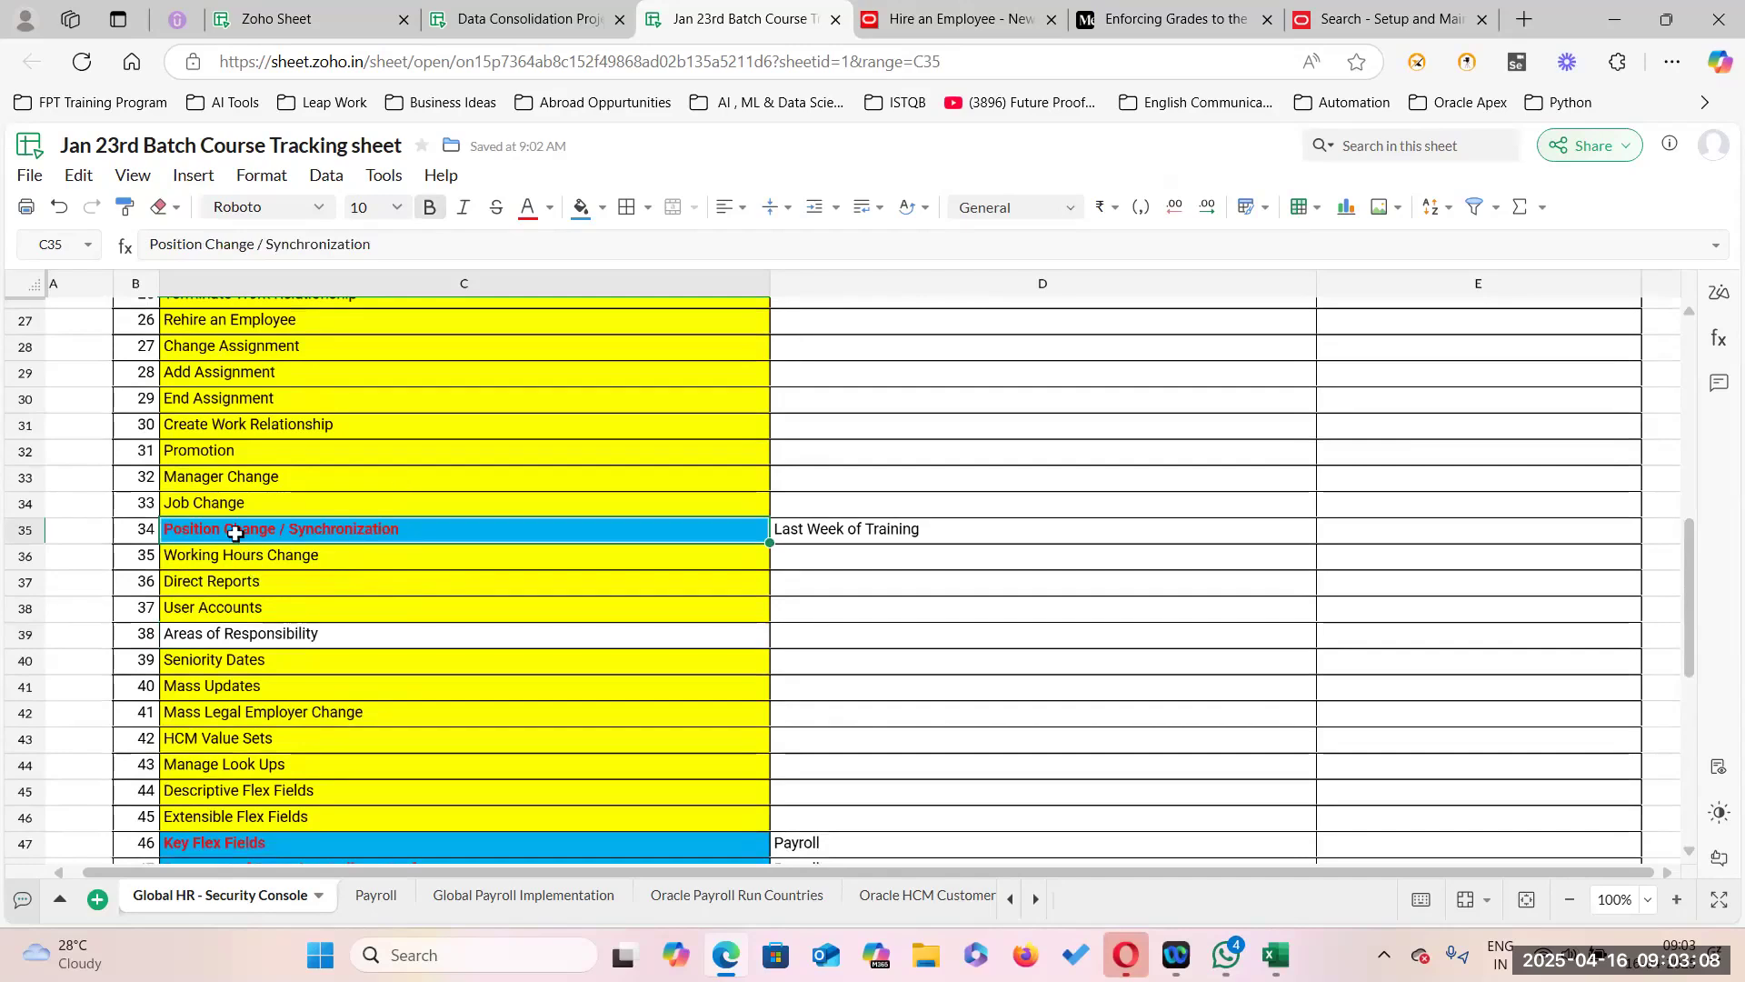
scroll(397, 652, "down", 4)
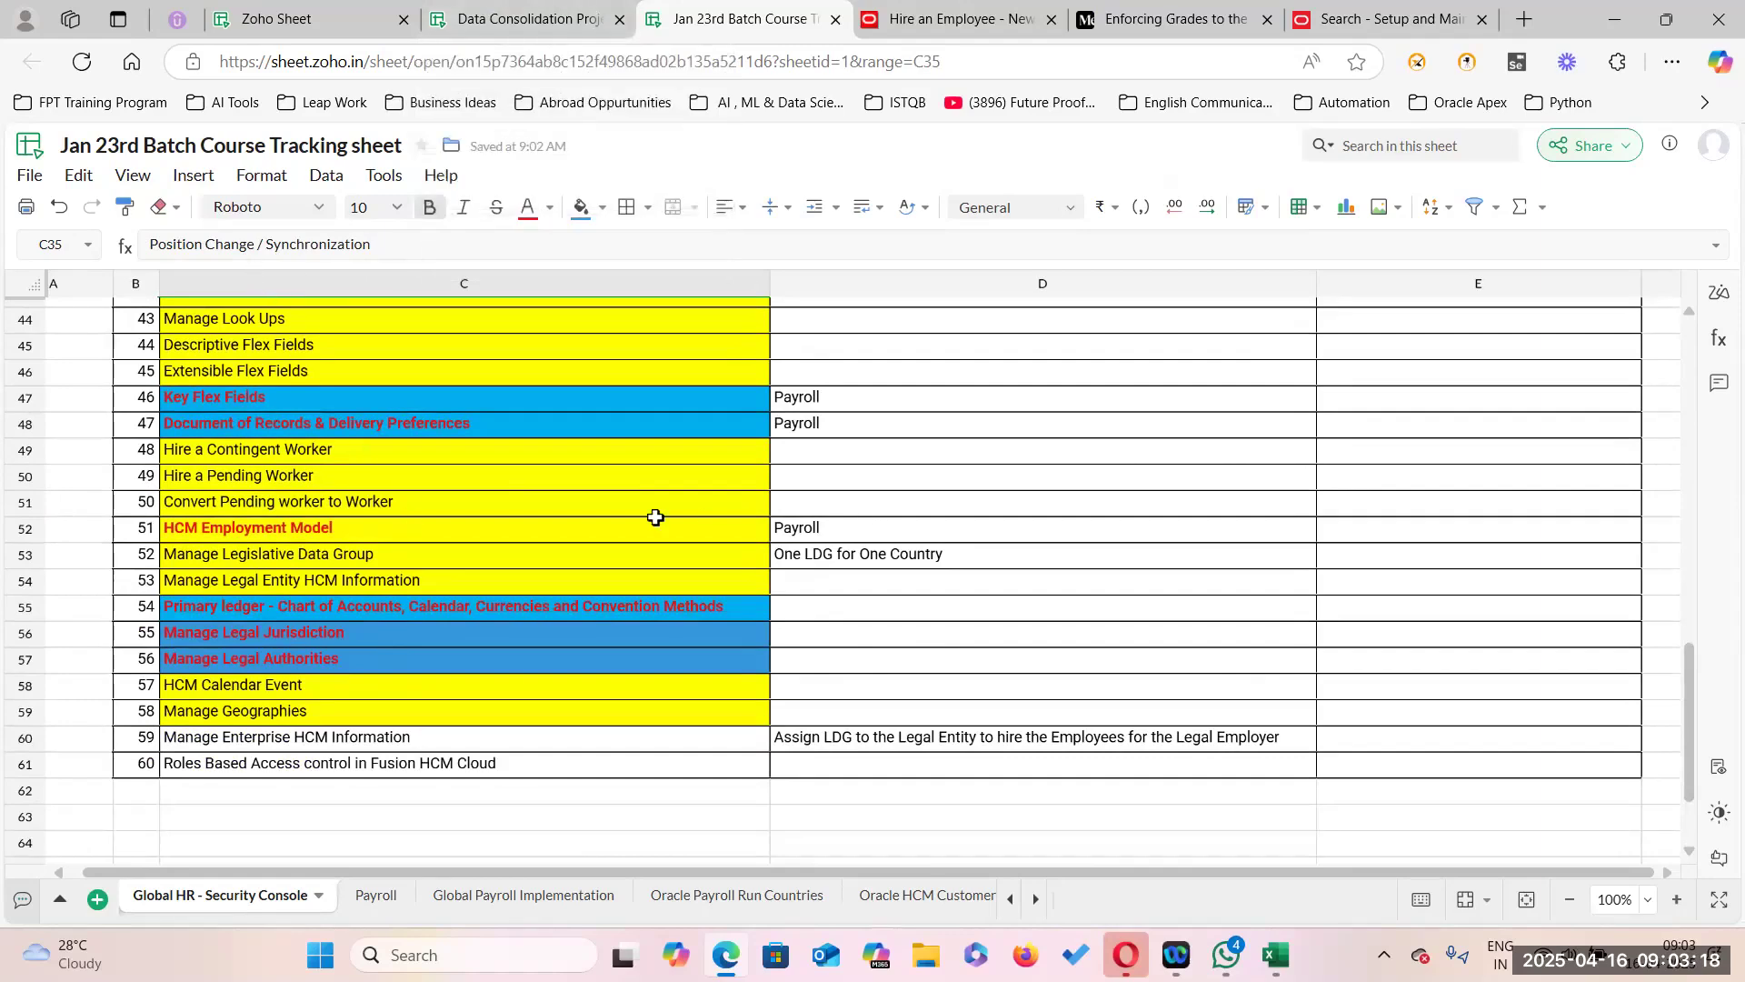
left_click(532, 18)
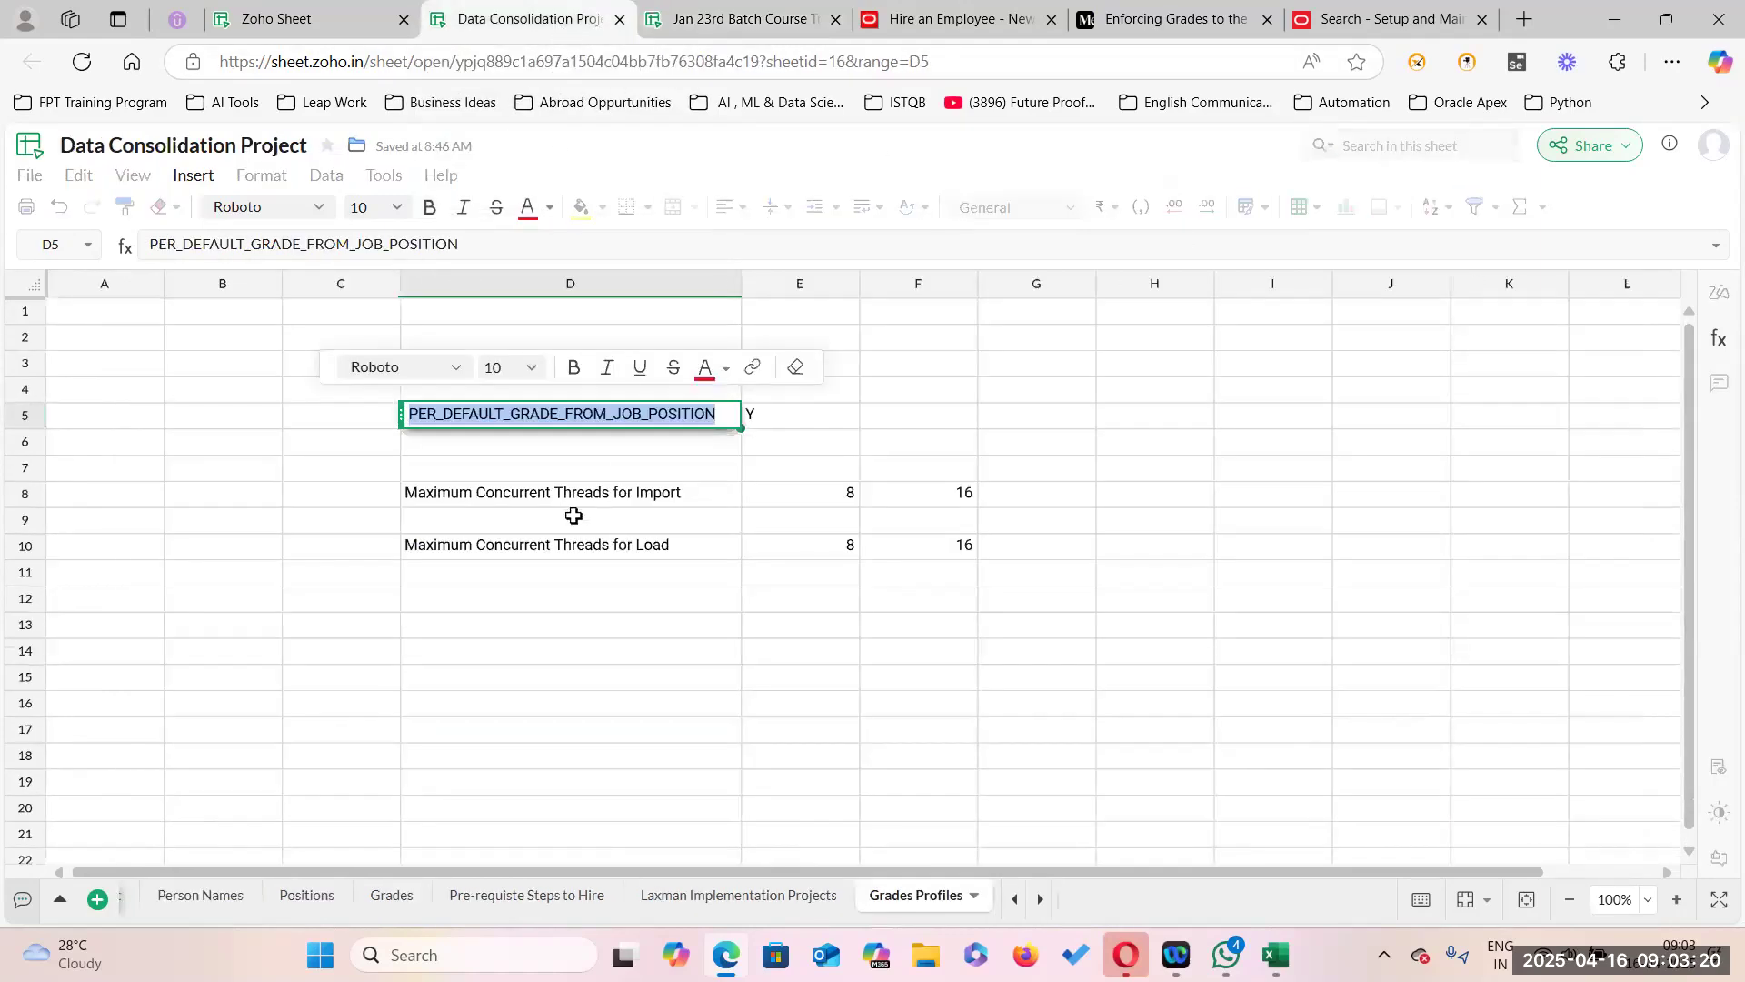
left_click(1049, 464)
left_click(309, 20)
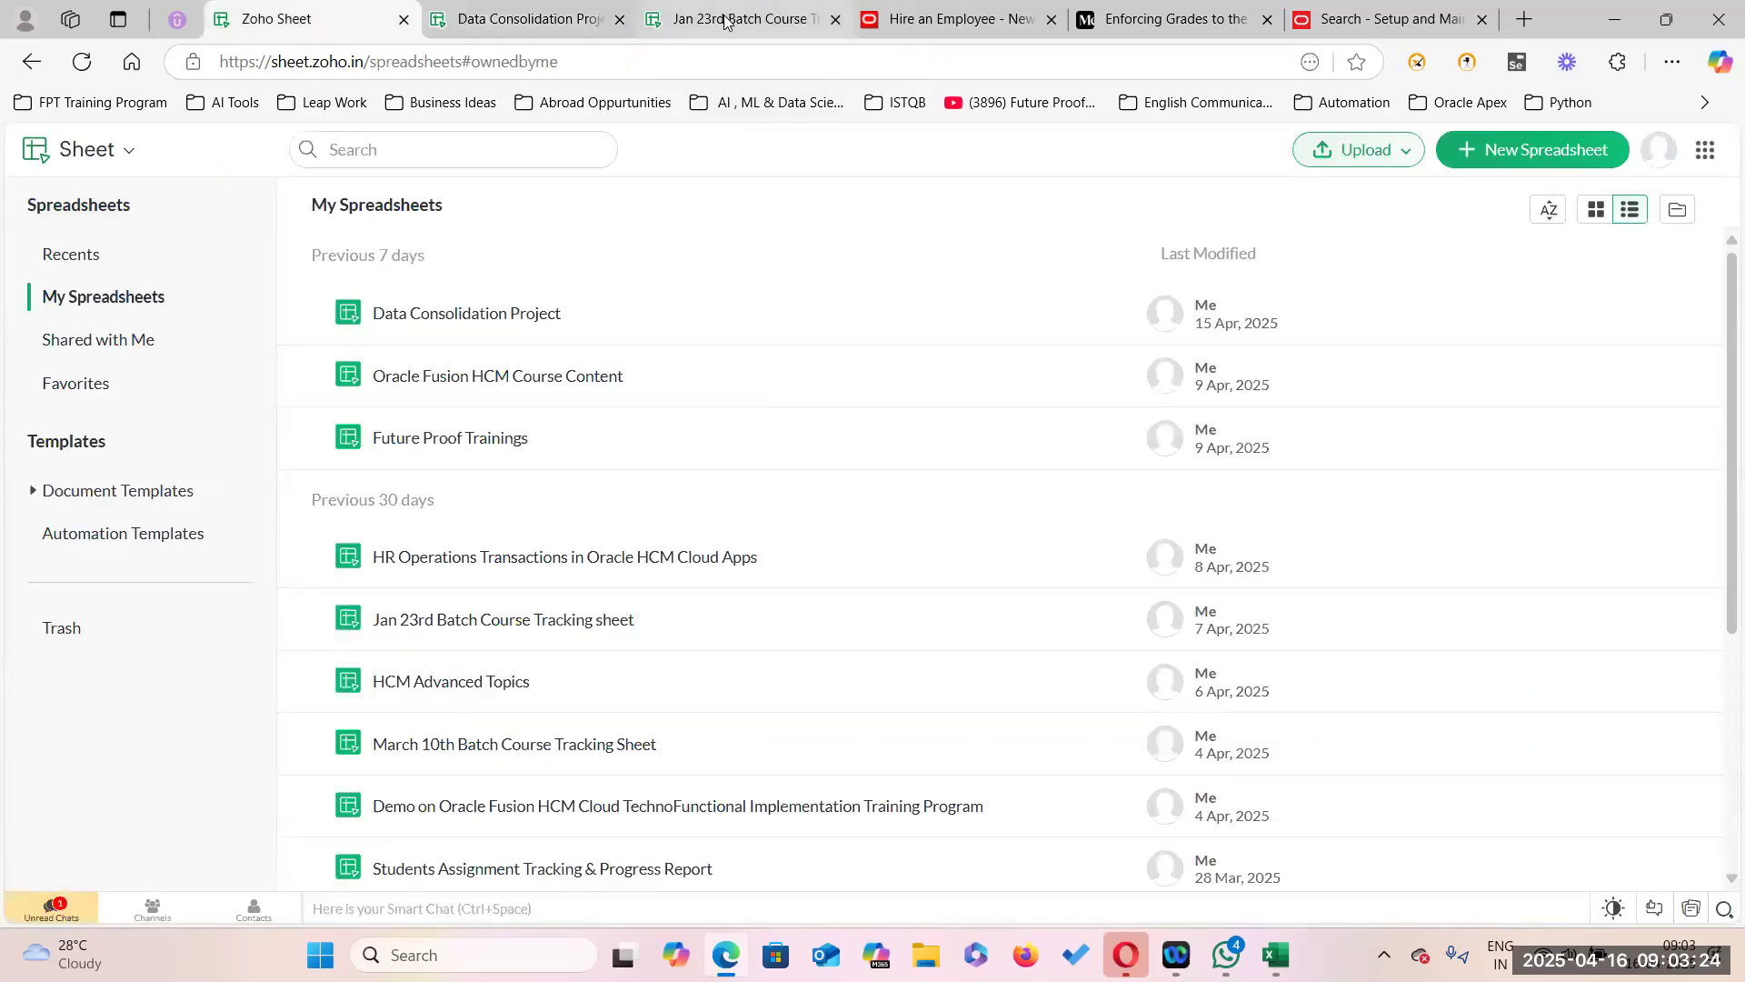
left_click(728, 18)
left_click(537, 19)
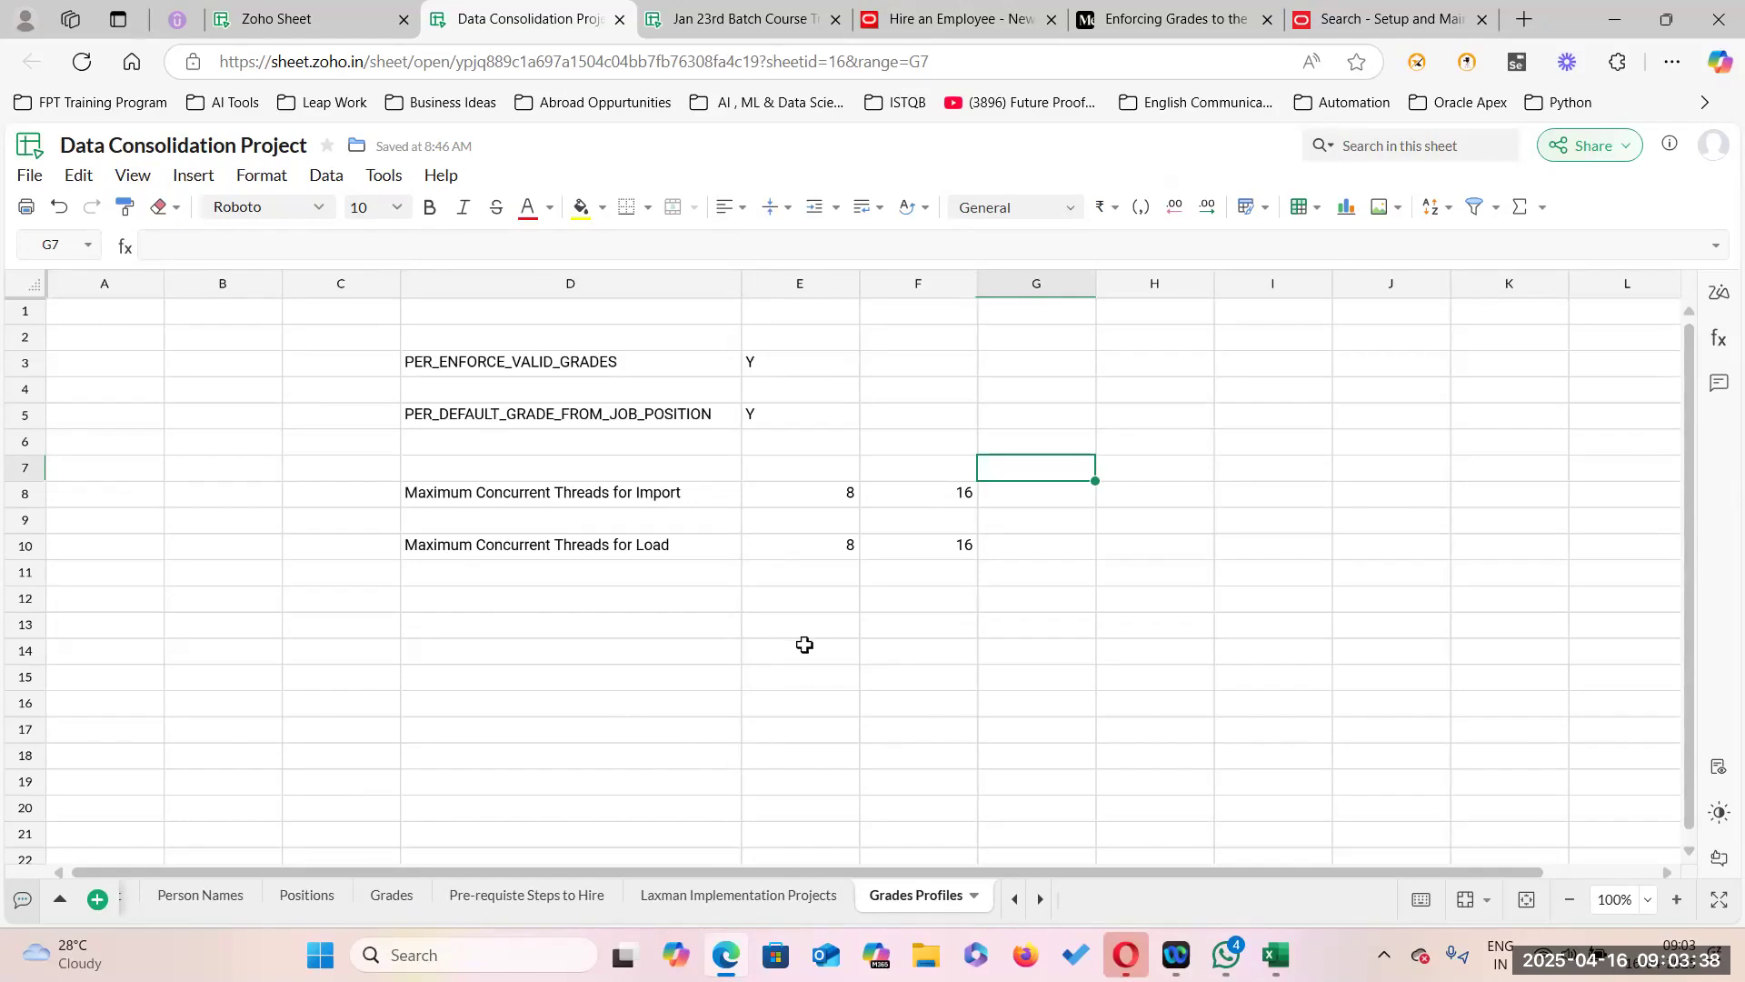
left_click(332, 18)
left_click(772, 25)
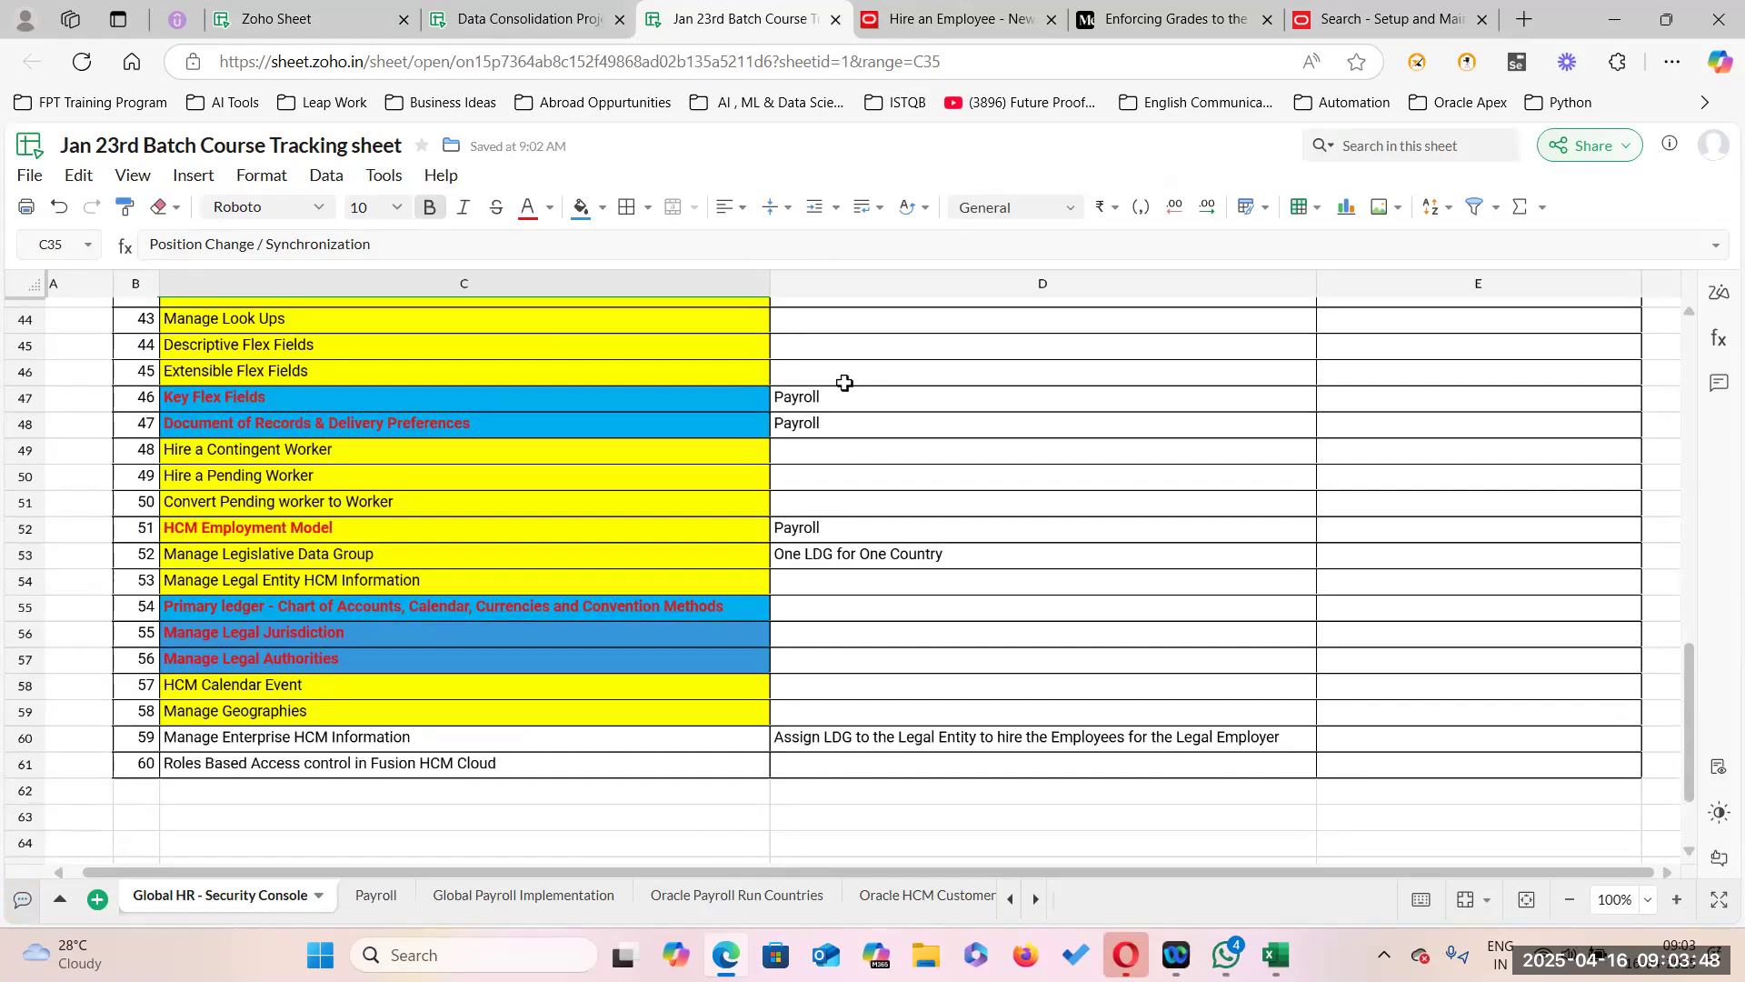
Browse the workbook's sheets through to Hire an Employee, then return to the Oracle setup search.
scroll(486, 691, "up", 4)
scroll(479, 631, "down", 5)
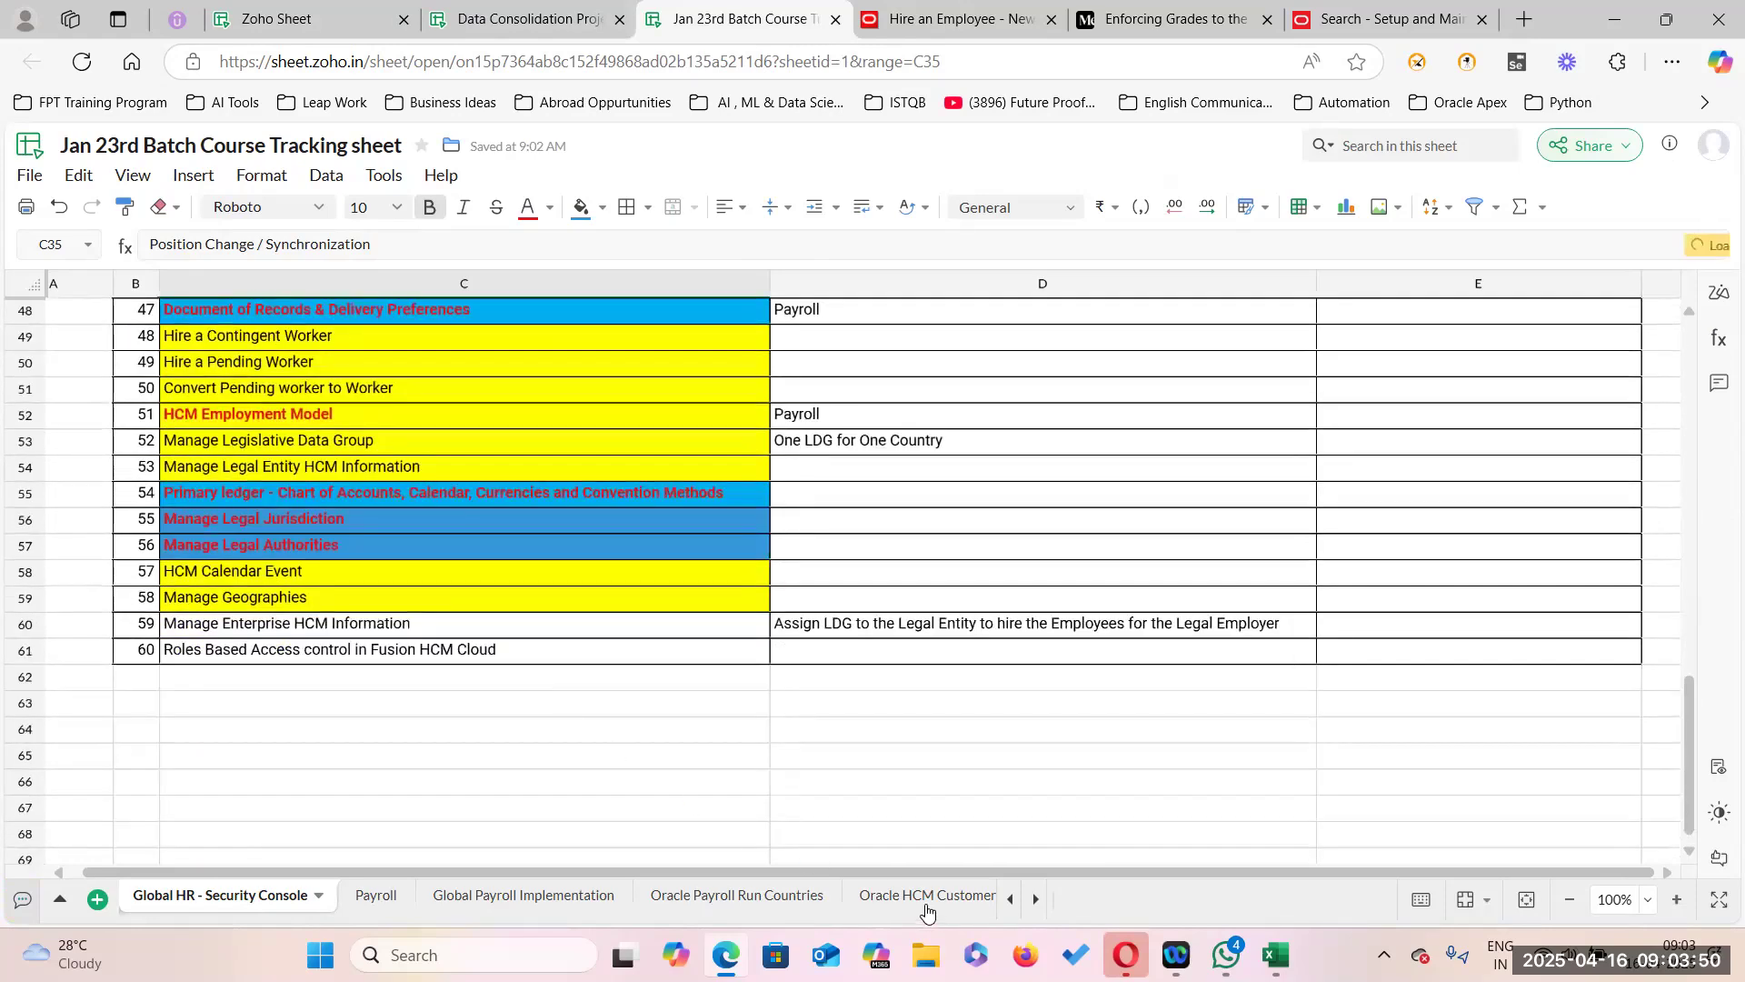
left_click(928, 909)
left_click(962, 903)
left_click(964, 902)
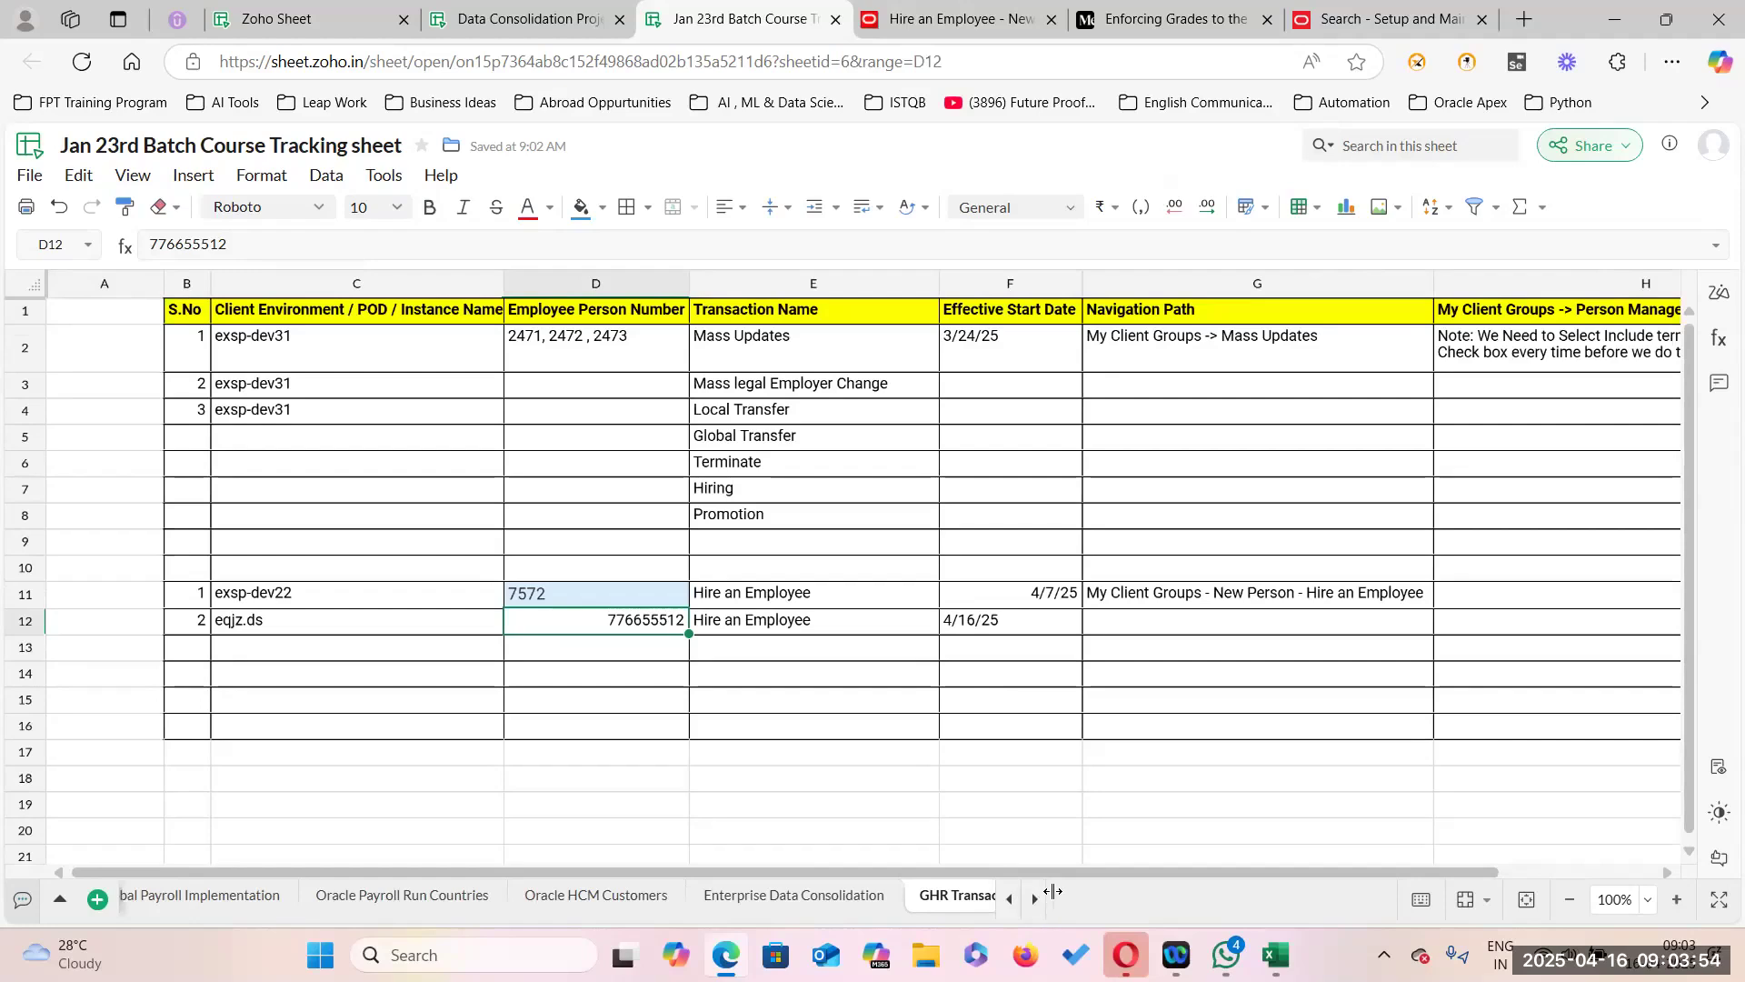
left_click_drag(1052, 894, 1328, 896)
left_click(1159, 895)
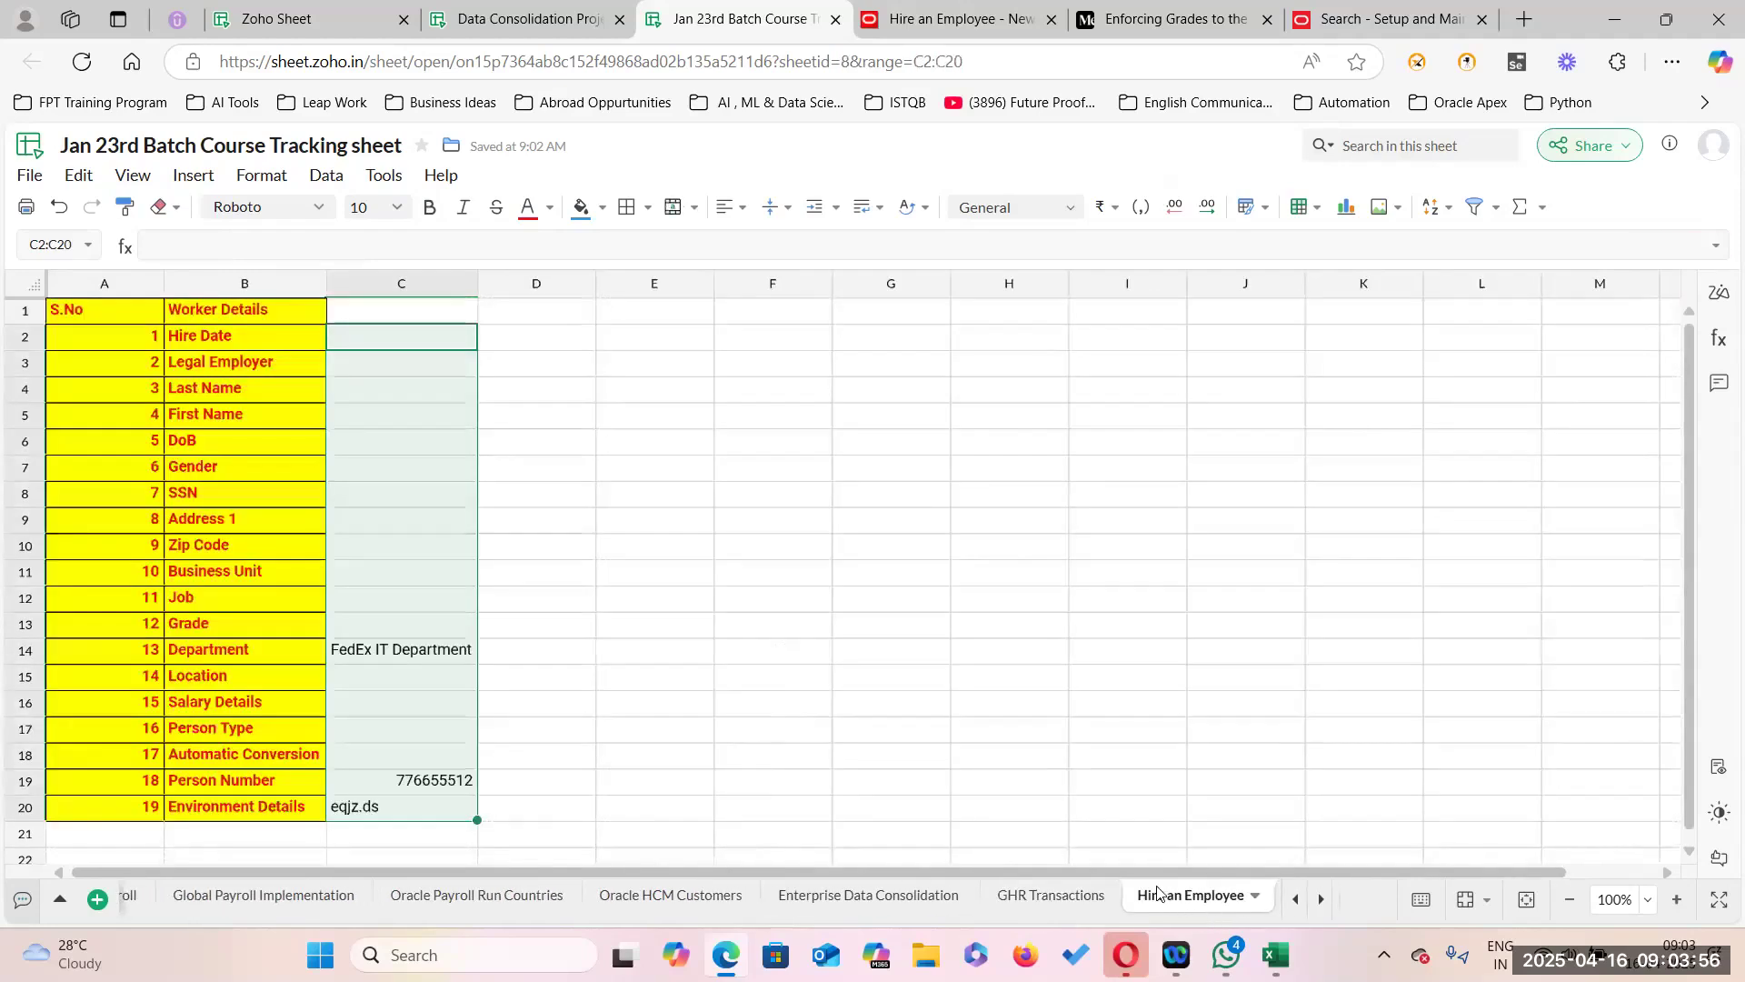
left_click(502, 485)
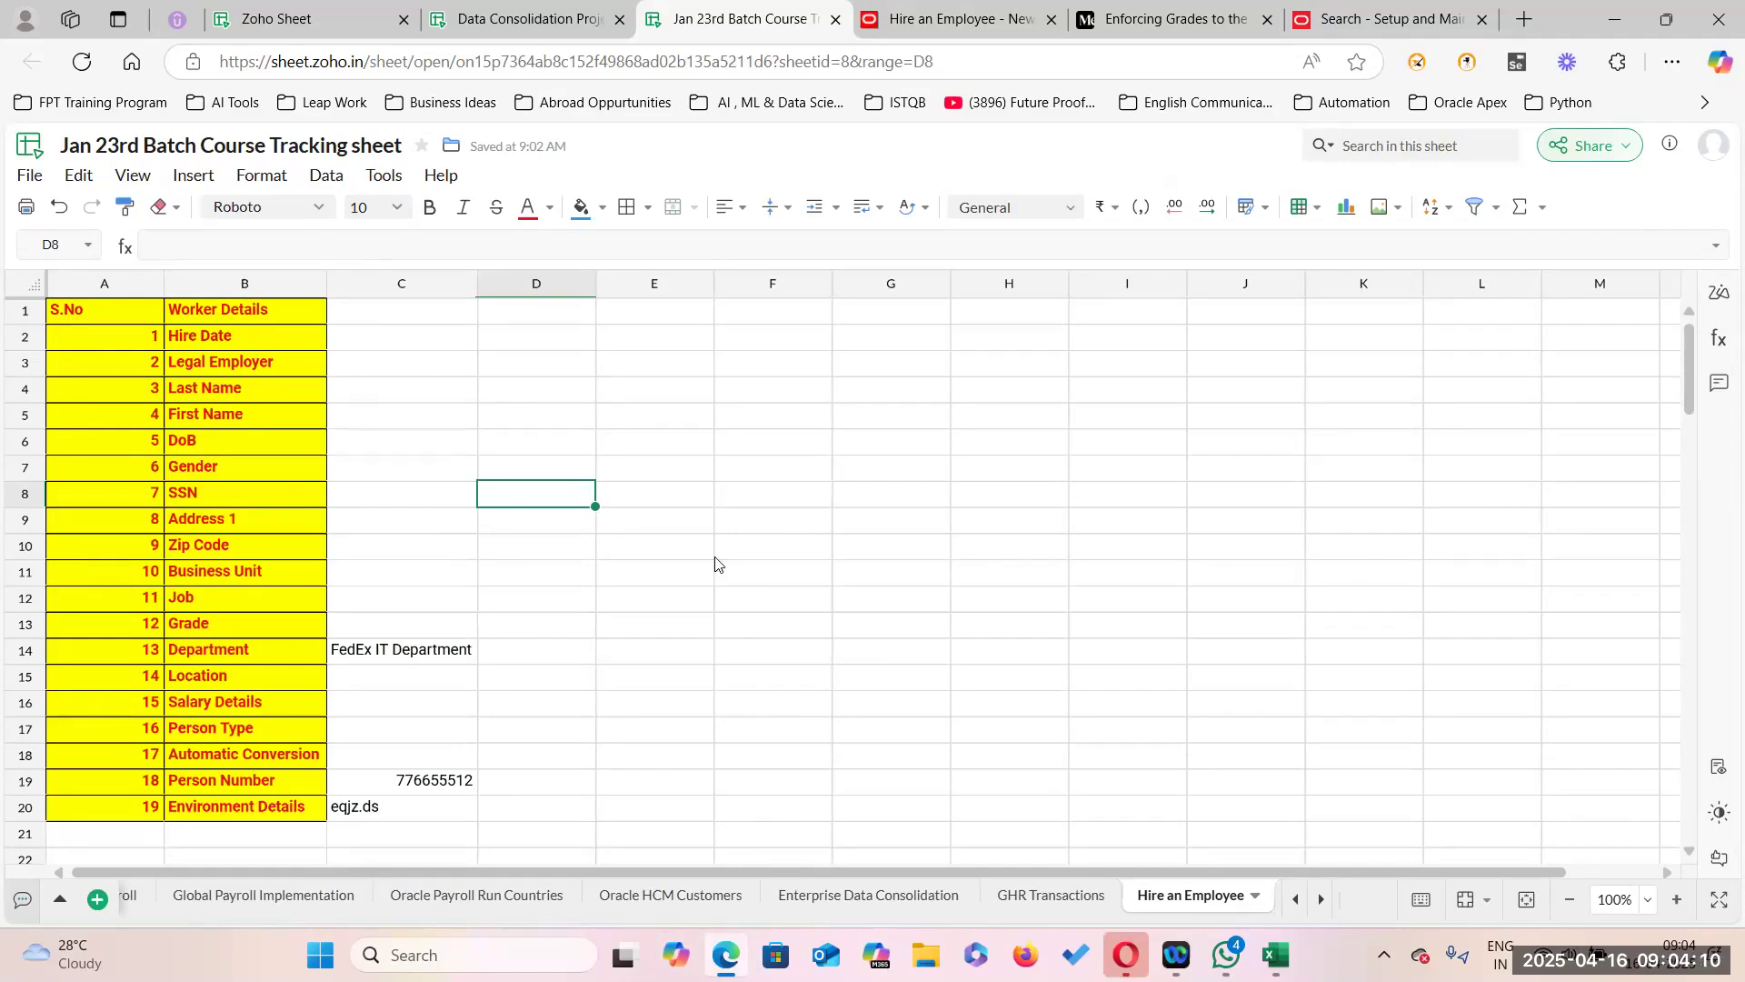
left_click(1380, 23)
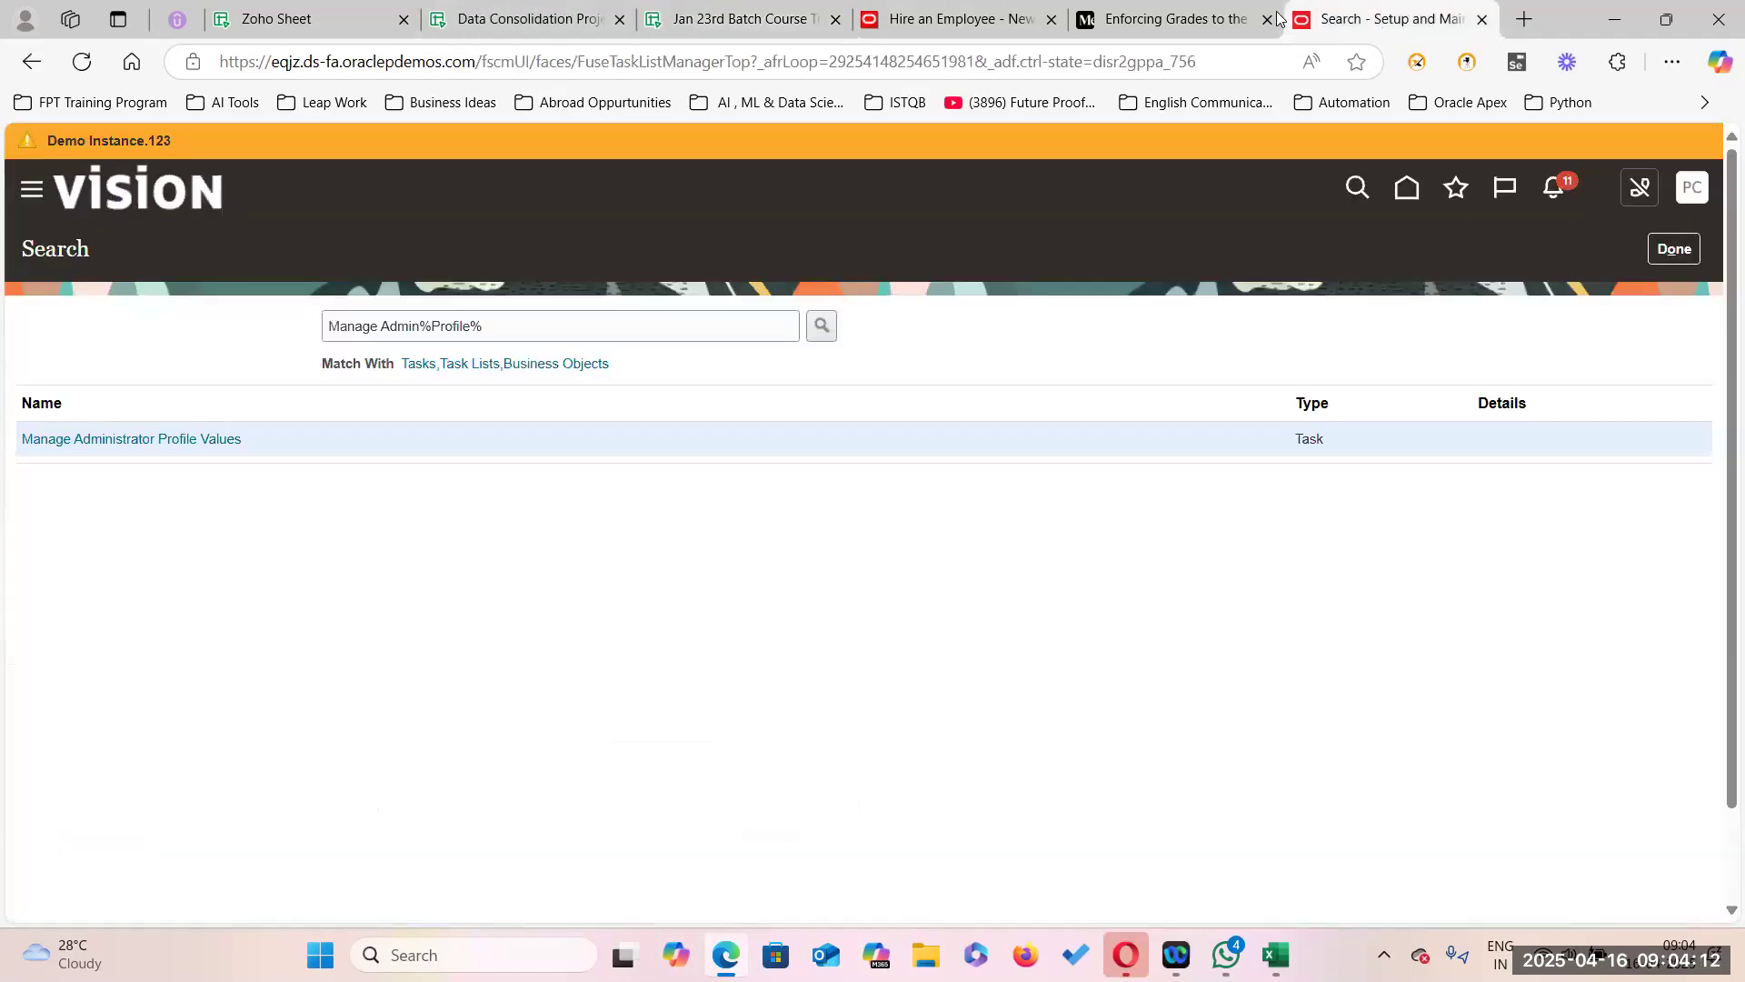
Dismiss the published message and reopen 'Enforcing Grades to the Jobs' via Edit story.
left_click(1179, 23)
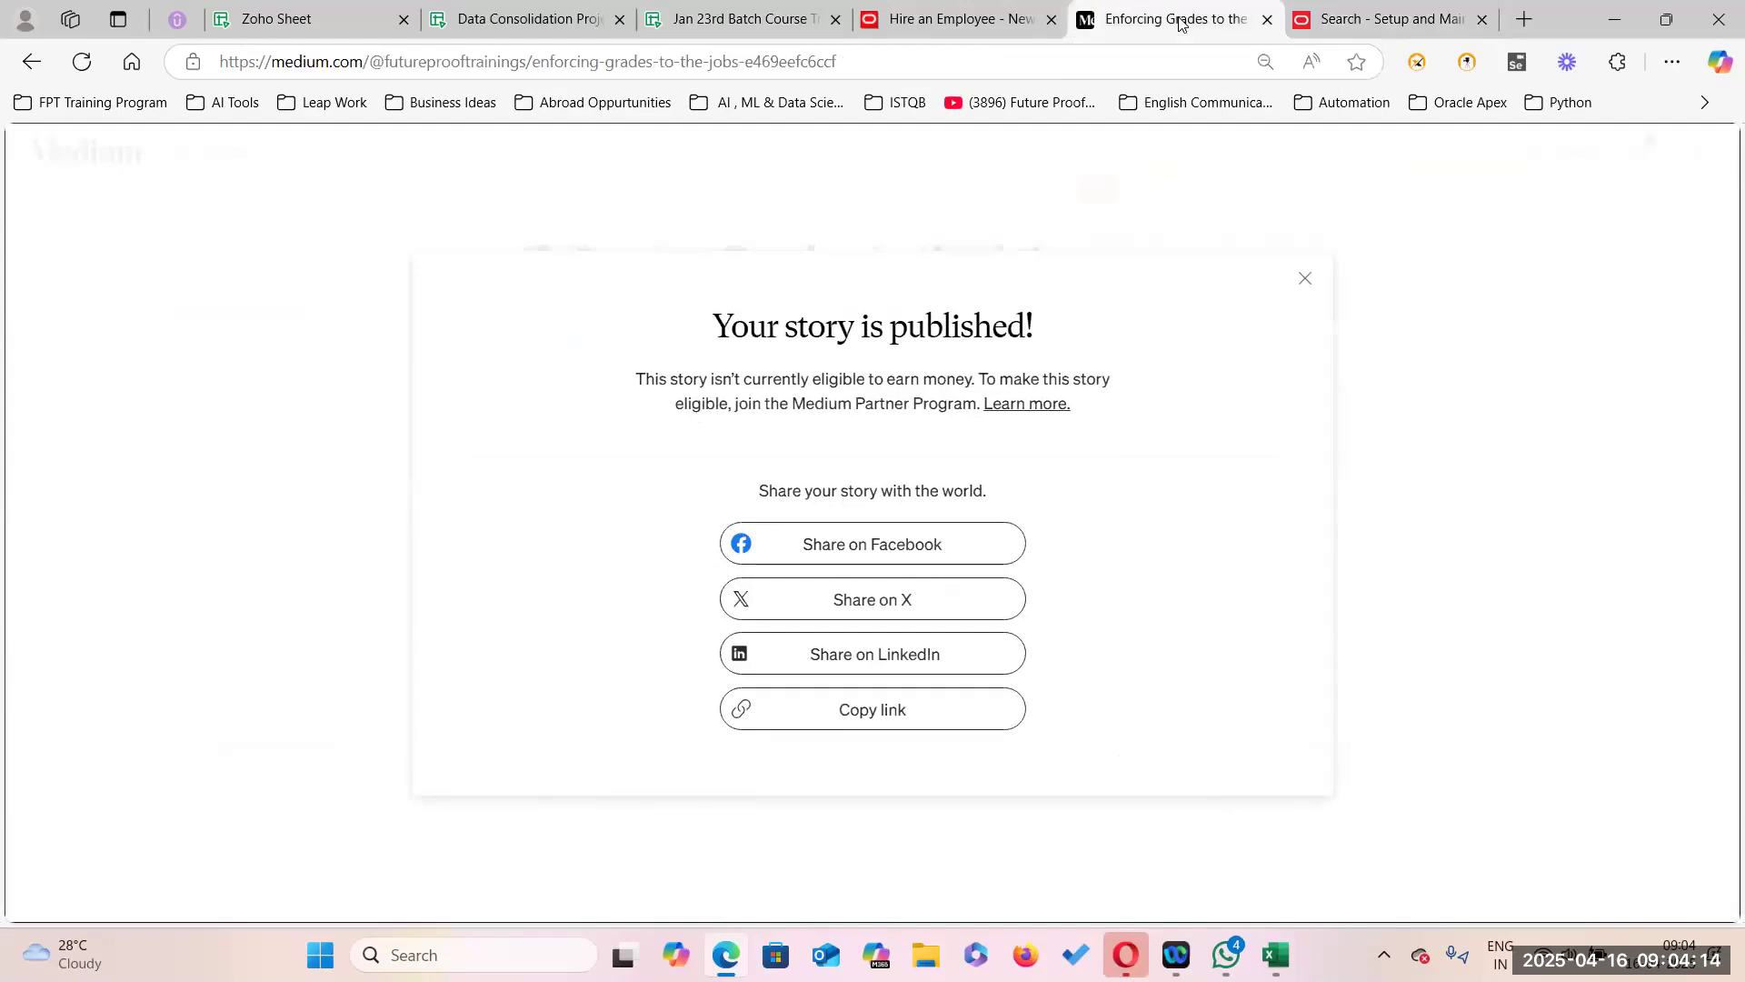
left_click(1307, 278)
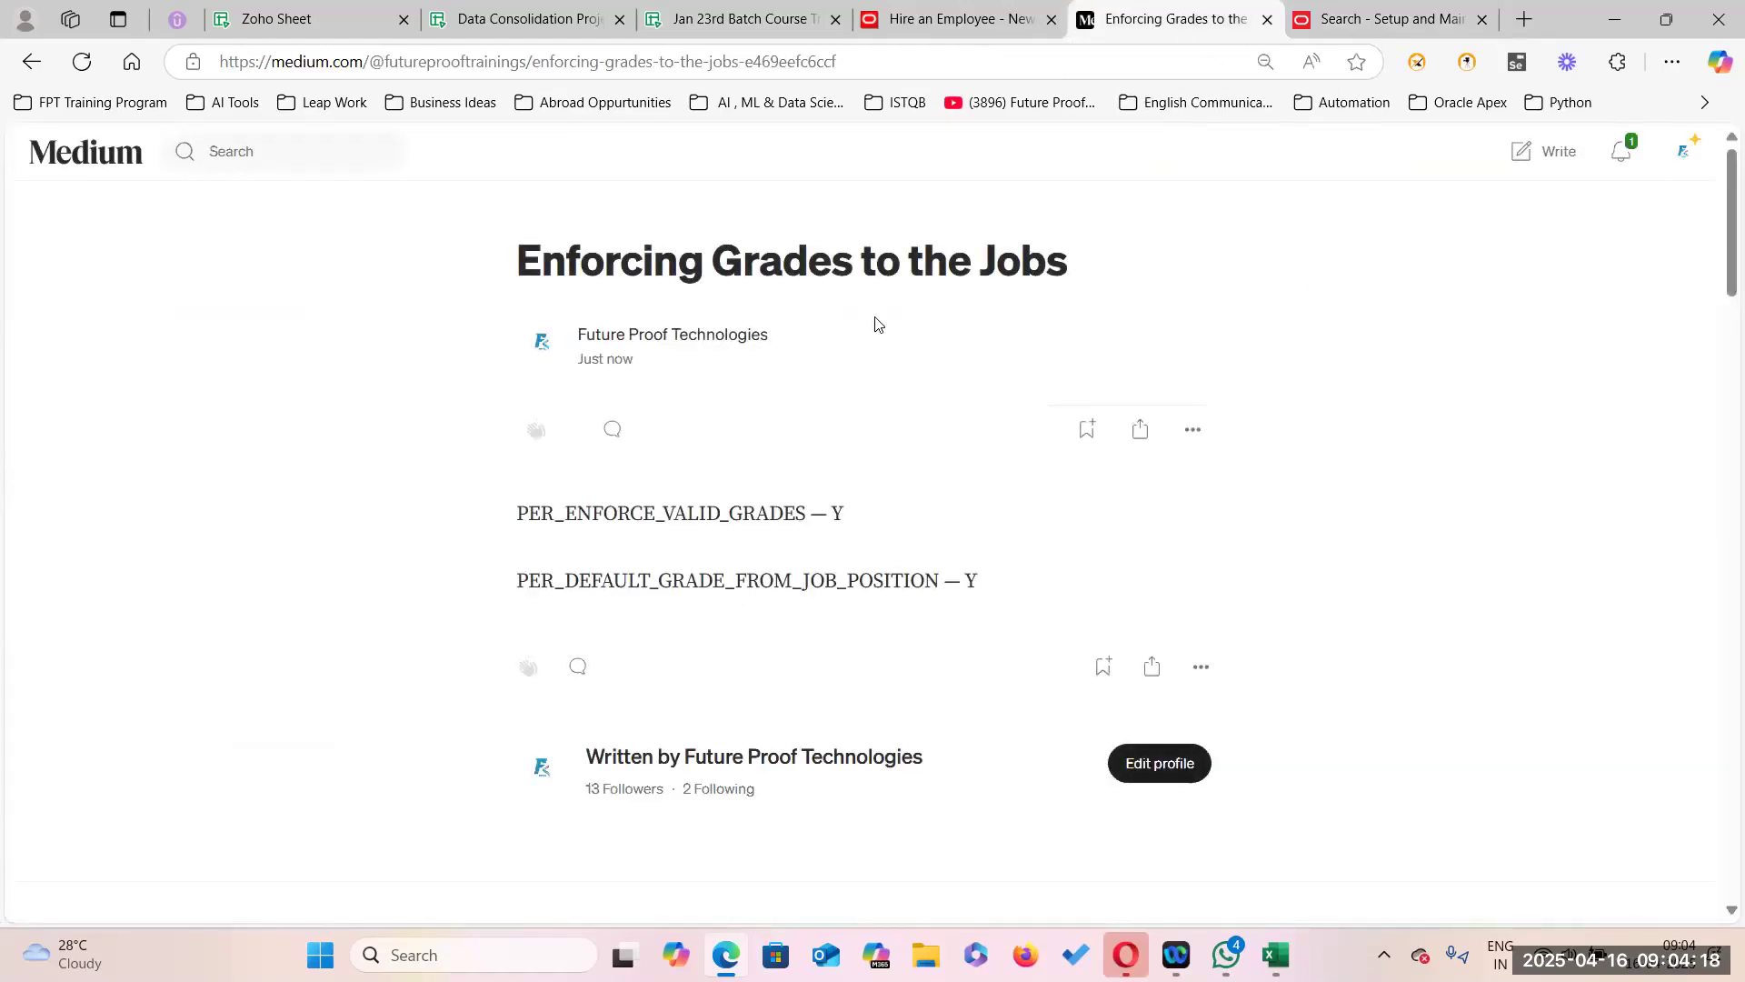
left_click(1194, 431)
left_click(1142, 487)
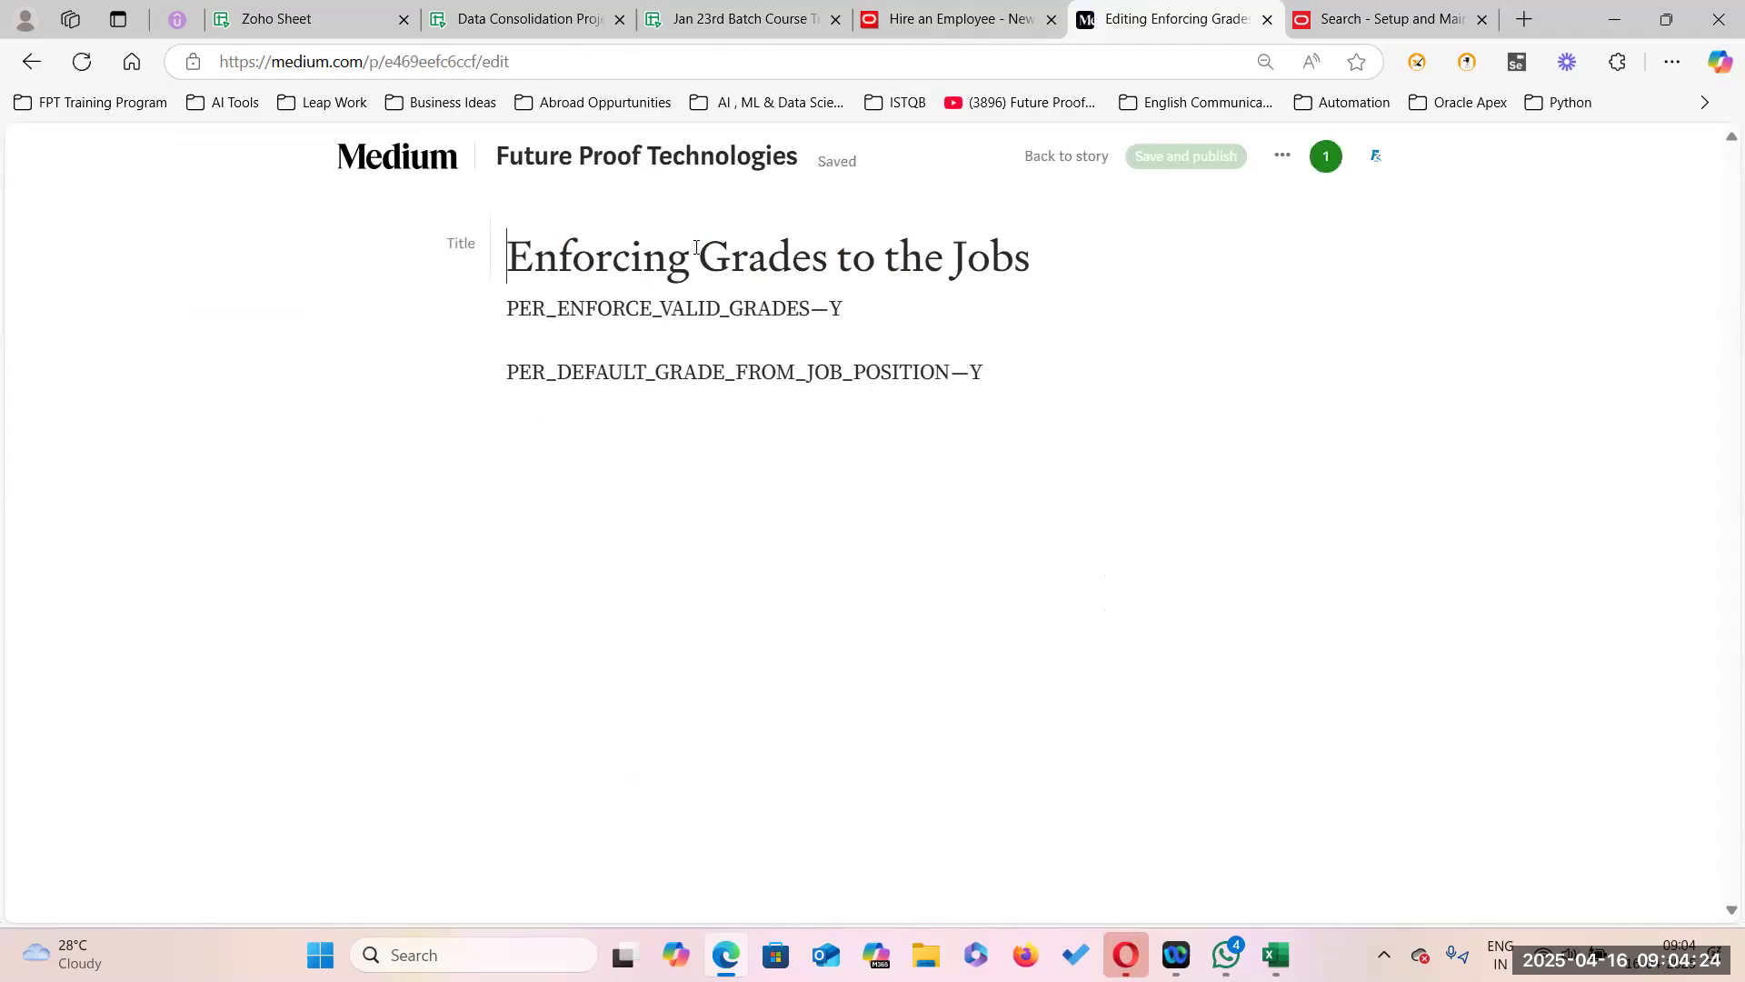
Add 'Valid' before 'Grades' so the title reads 'Enforcing Valid Grades to the Jobs', then publish.
type("vali")
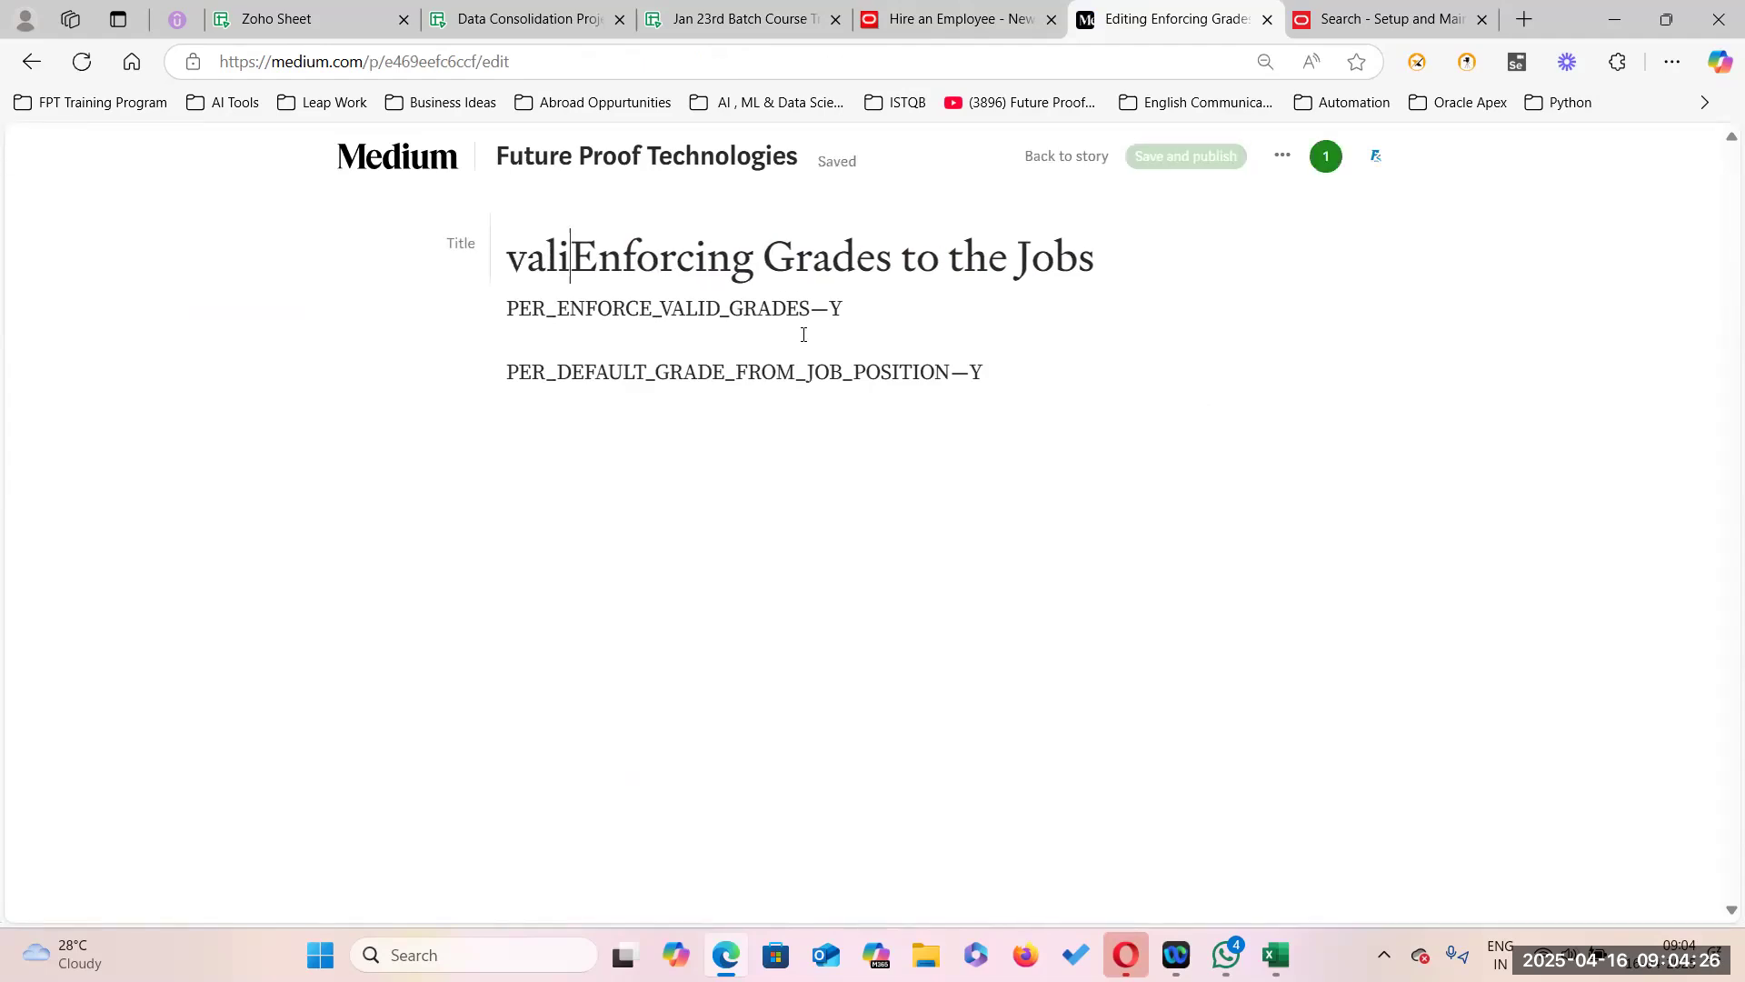
key("BackSpace")
key("BackSpace")
key("BackSpace")
key("BackSpace")
key("Right")
key("Right")
key("Right")
key("Right")
key("Right")
key("Right")
key("Right")
key("Right")
key("Right")
key("Right")
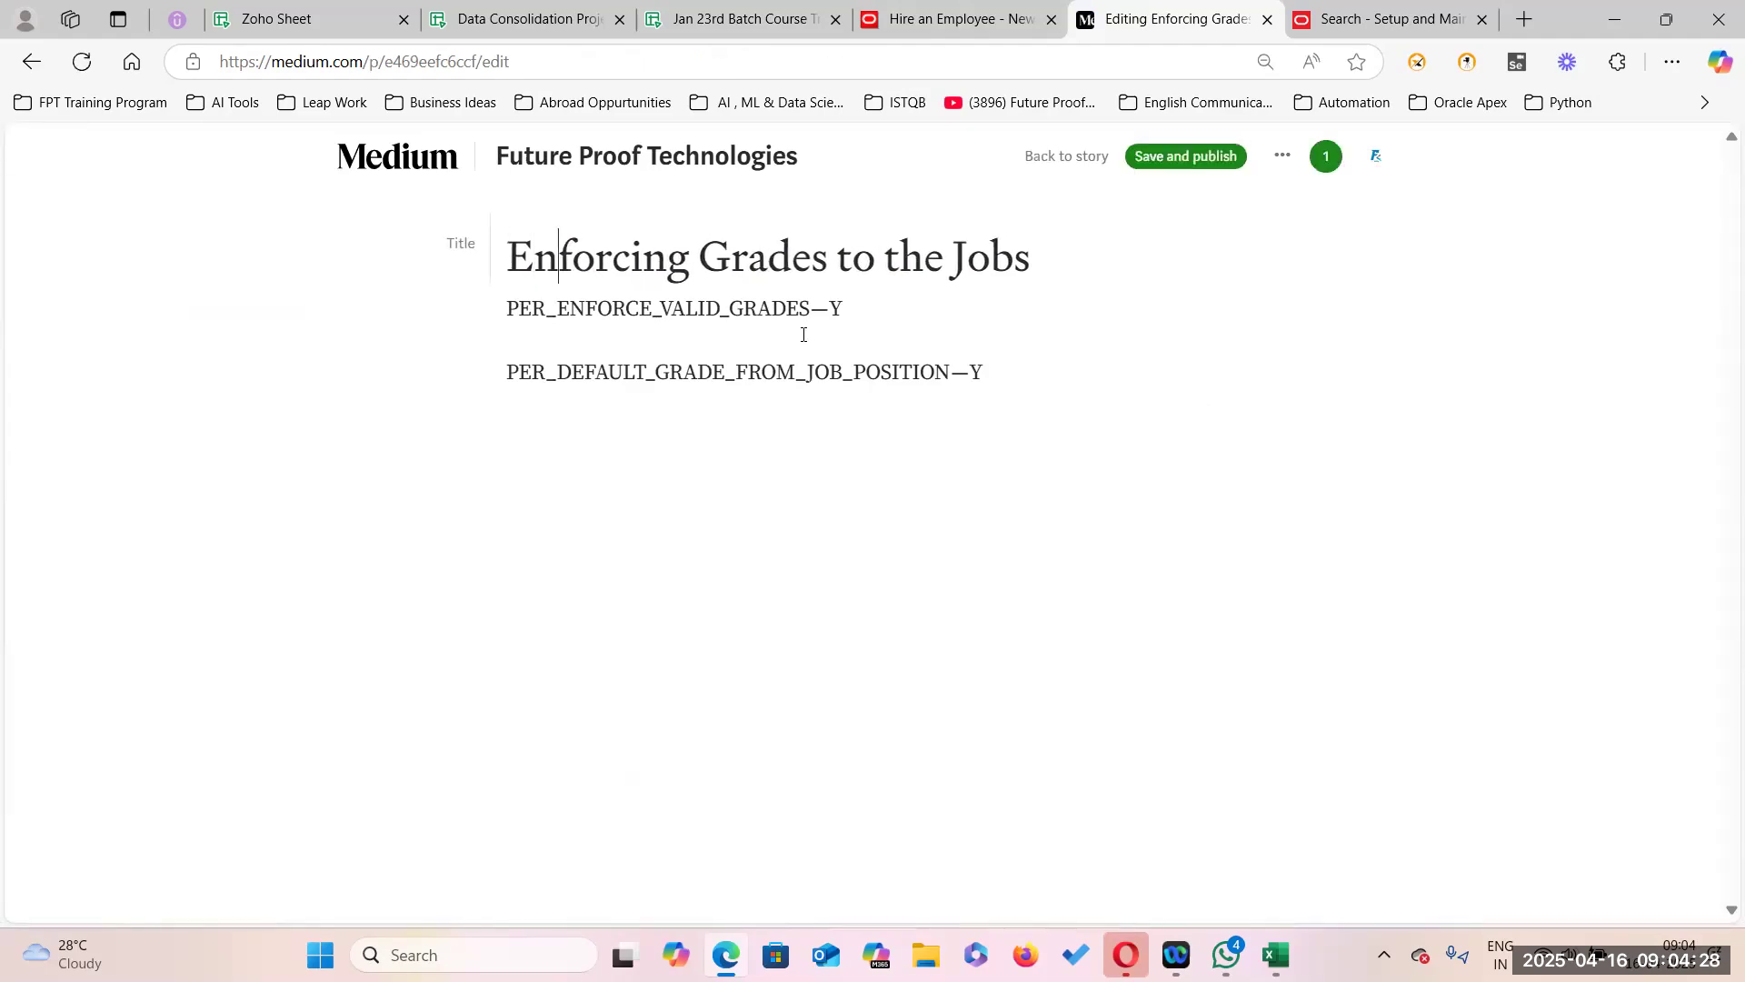
type("Valild")
key("BackSpace")
key("BackSpace")
type("d")
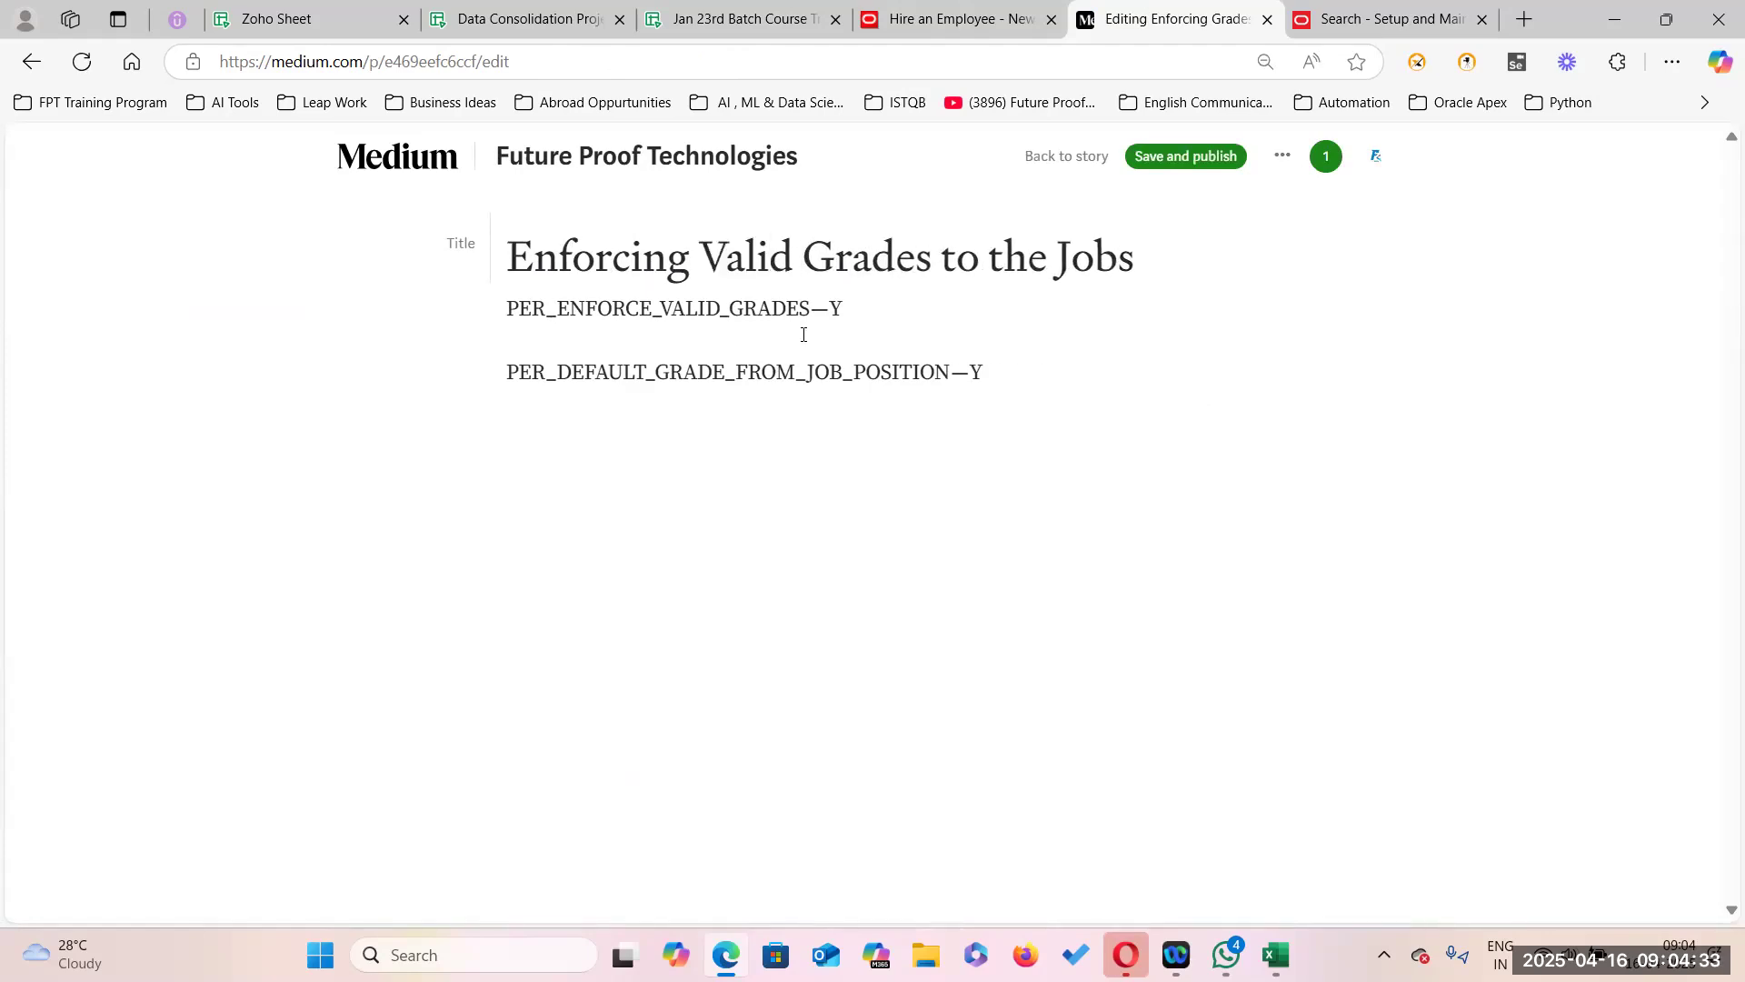
left_click(1203, 159)
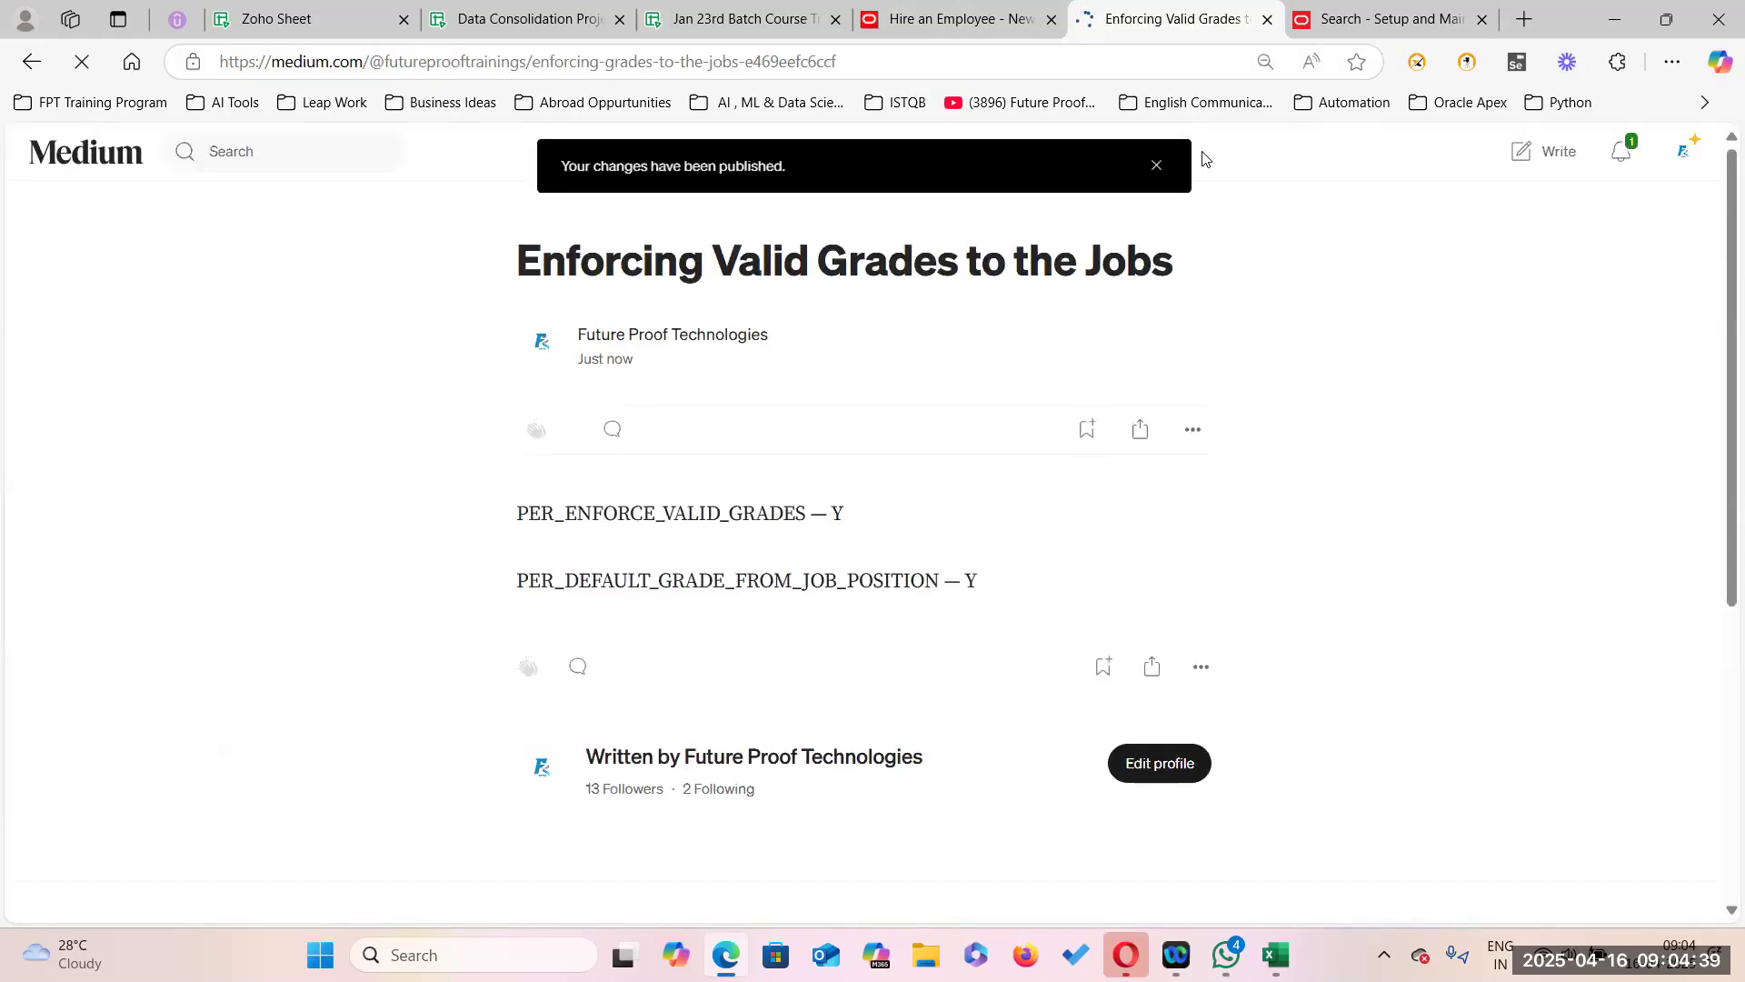